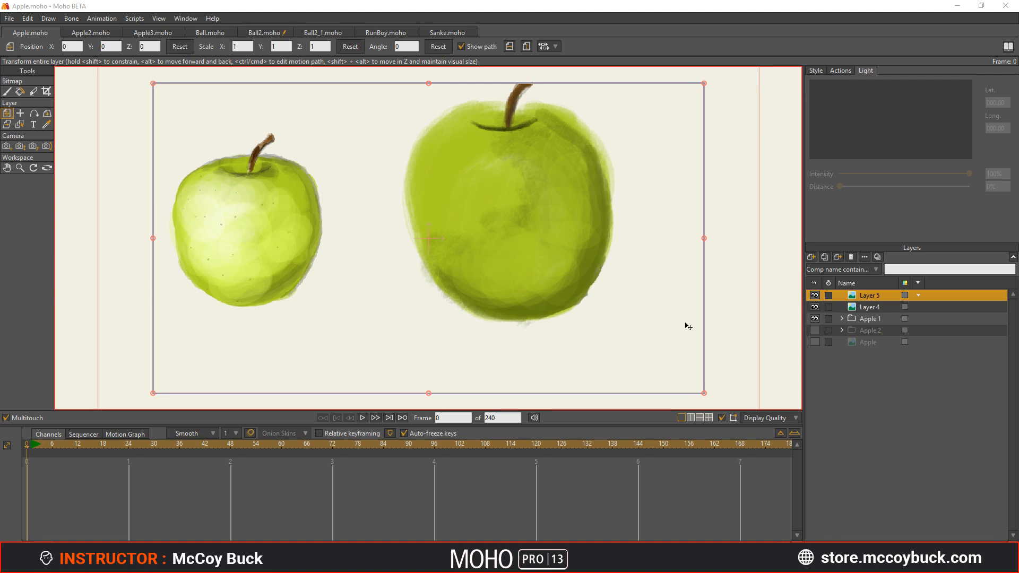
# - Toggle the visibility of Layer 4 to compare the large apple with and without it
pyautogui.scroll(-2, 395, 341)
pyautogui.scroll(3, 396, 341)
pyautogui.scroll(-2, 396, 341)
pyautogui.scroll(2, 395, 341)
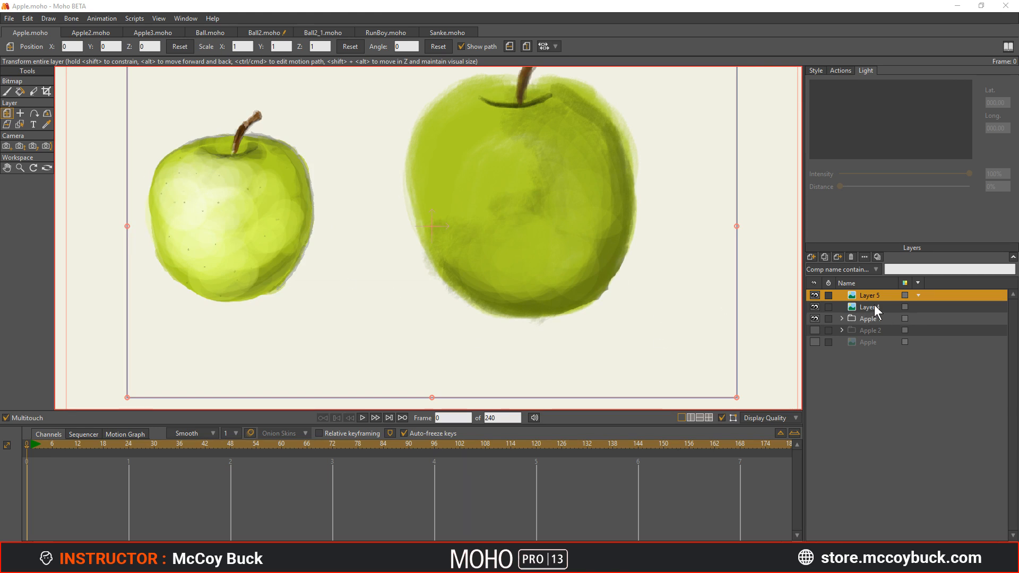
pyautogui.click(815, 307)
pyautogui.click(814, 306)
pyautogui.click(815, 307)
pyautogui.click(815, 307)
pyautogui.click(815, 306)
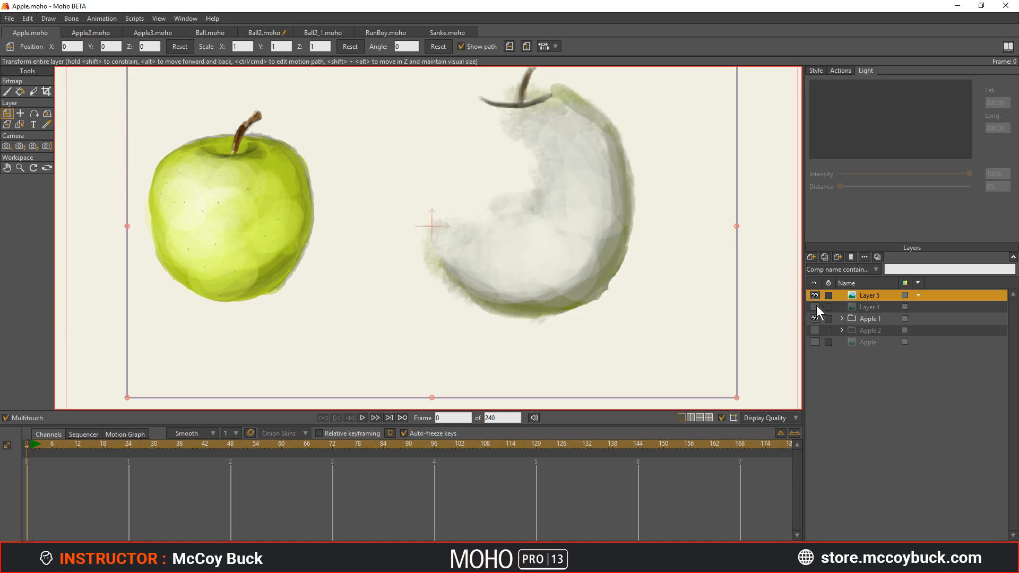
pyautogui.click(815, 306)
# - Toggle the visibility of the Apple 1 group to identify which apple it contains
pyautogui.click(815, 318)
pyautogui.click(815, 318)
pyautogui.click(815, 318)
pyautogui.click(815, 319)
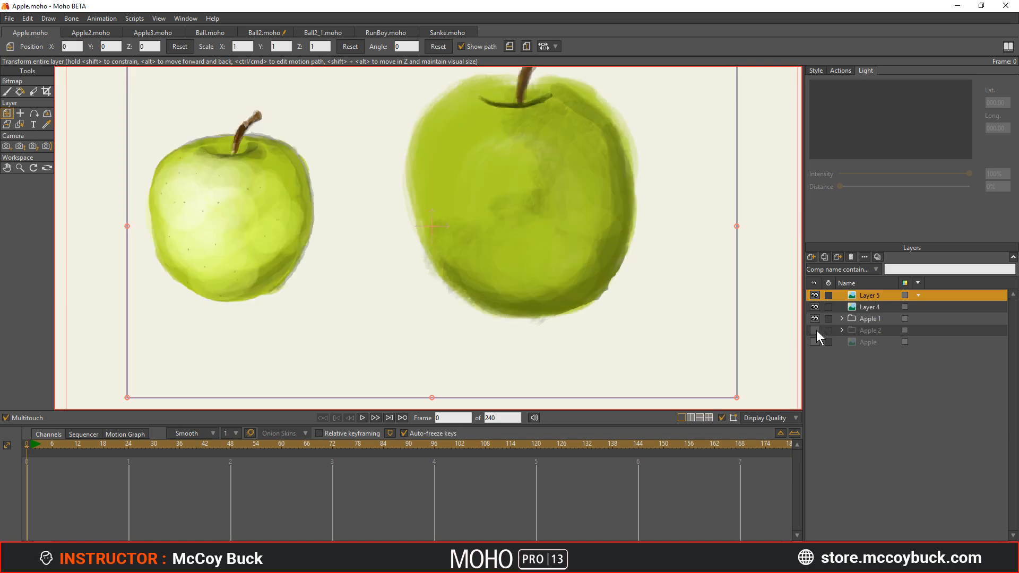
# - Show the Apple 2 group and hide Layer 5 and Layer 4, keeping the Apple 1 group visible
pyautogui.click(815, 330)
pyautogui.click(815, 330)
pyautogui.click(815, 330)
pyautogui.click(815, 318)
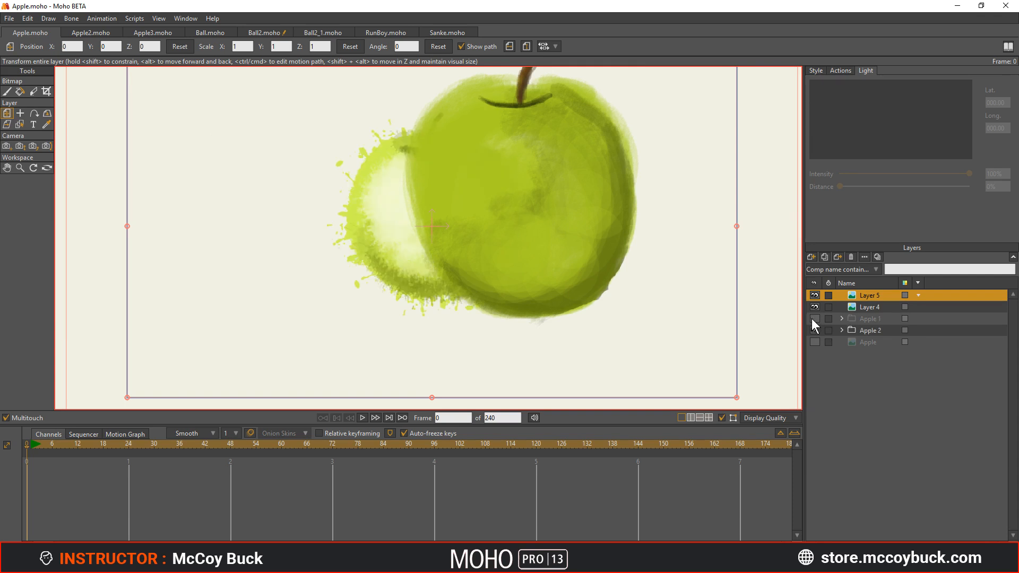
pyautogui.click(815, 318)
pyautogui.click(815, 300)
pyautogui.click(815, 306)
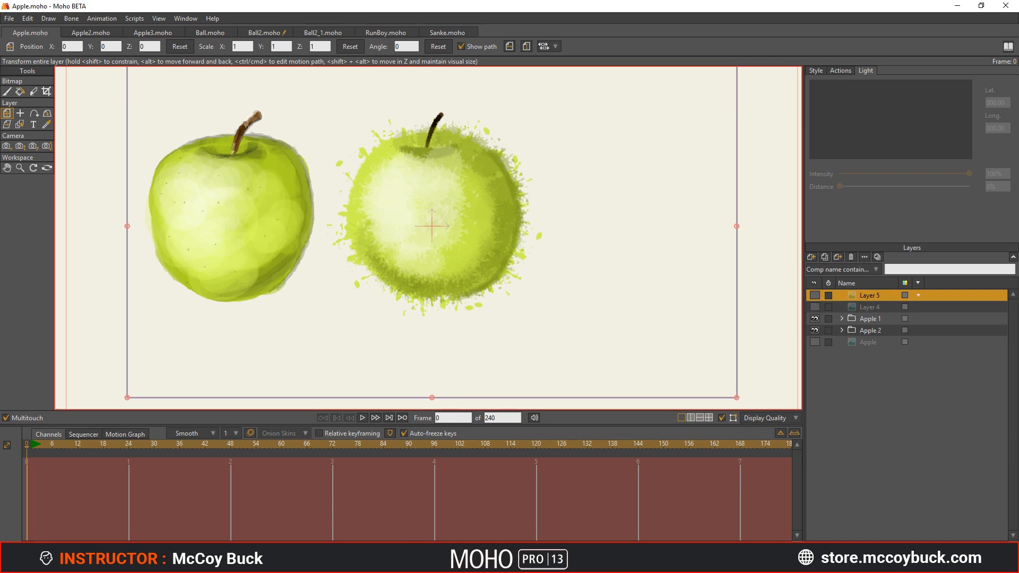
# - Play the animation in the Sanke.moho document and expand its Layer 2 group to examine the individual frame layers
pyautogui.moveTo(482, 561)
pyautogui.click(426, 509)
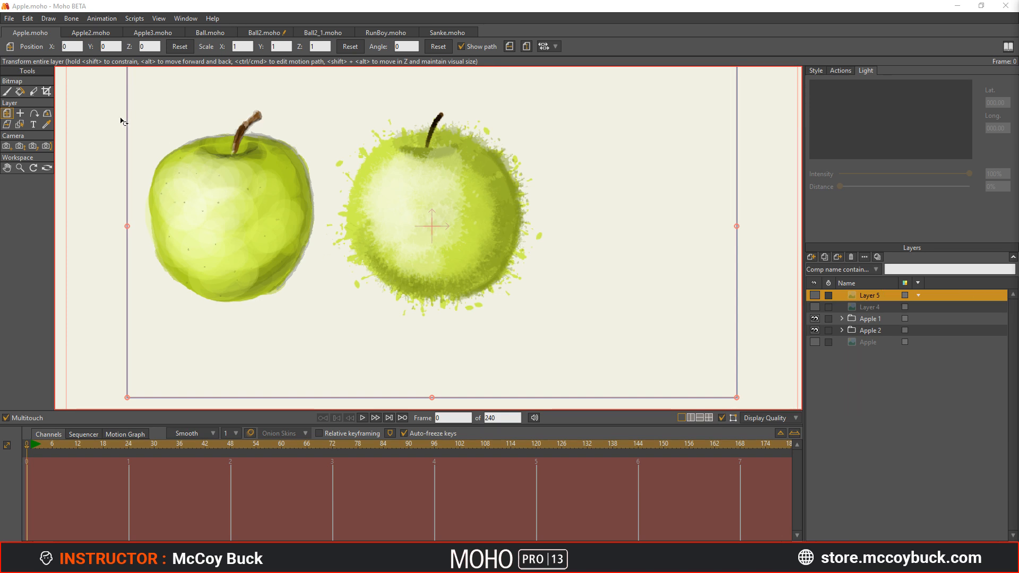
pyautogui.click(439, 33)
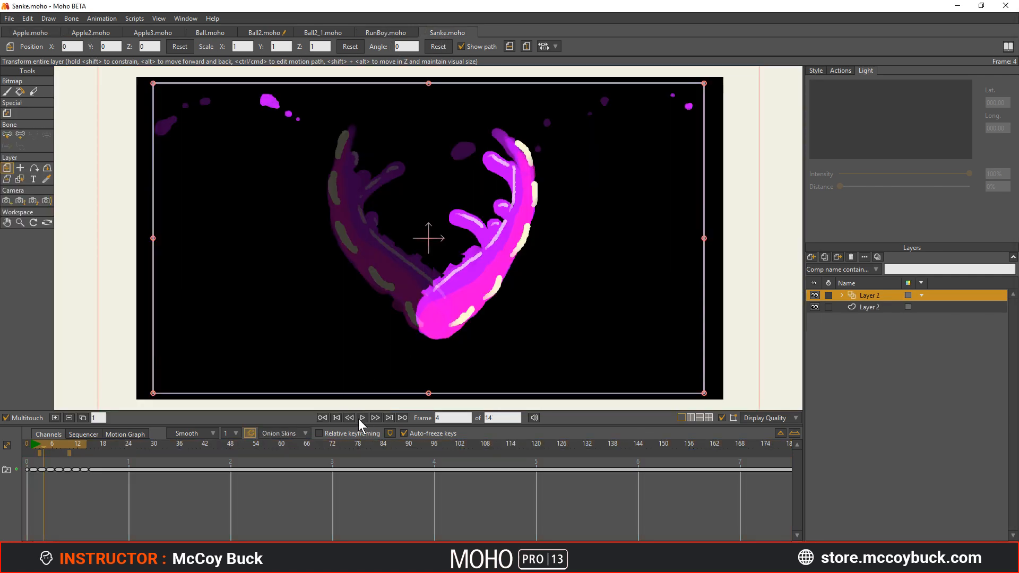
pyautogui.click(362, 418)
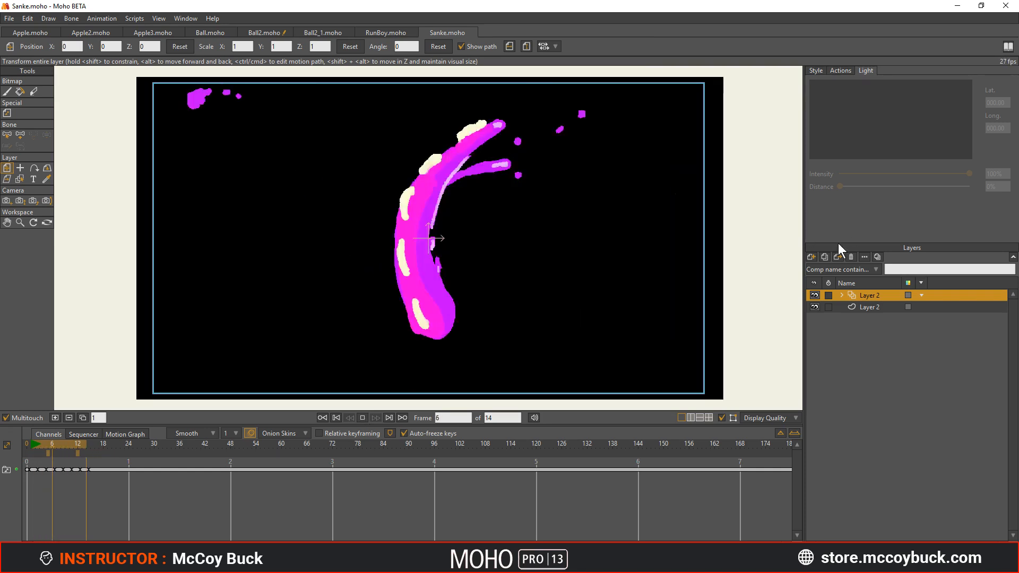
pyautogui.click(841, 295)
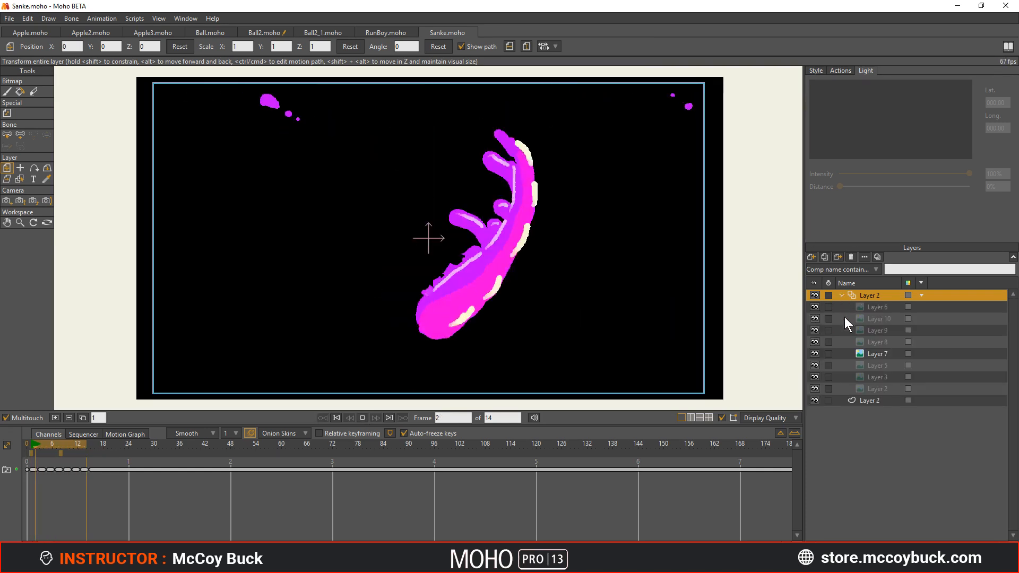
pyautogui.click(366, 418)
# - Select Layer 6 inside the group and look through the Ink brushes available for the bitmap Brush tool
pyautogui.click(875, 307)
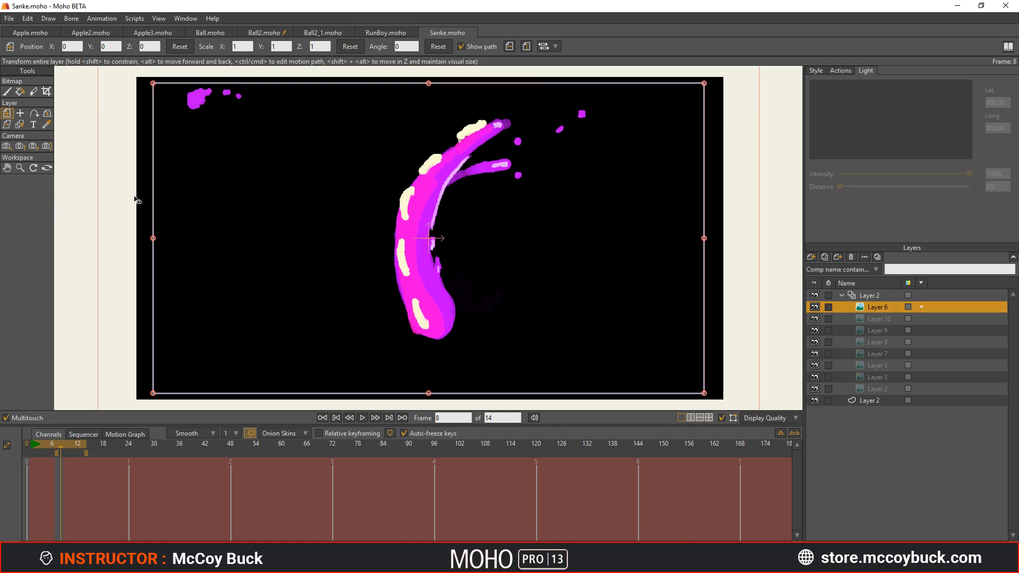
pyautogui.click(7, 91)
pyautogui.click(69, 46)
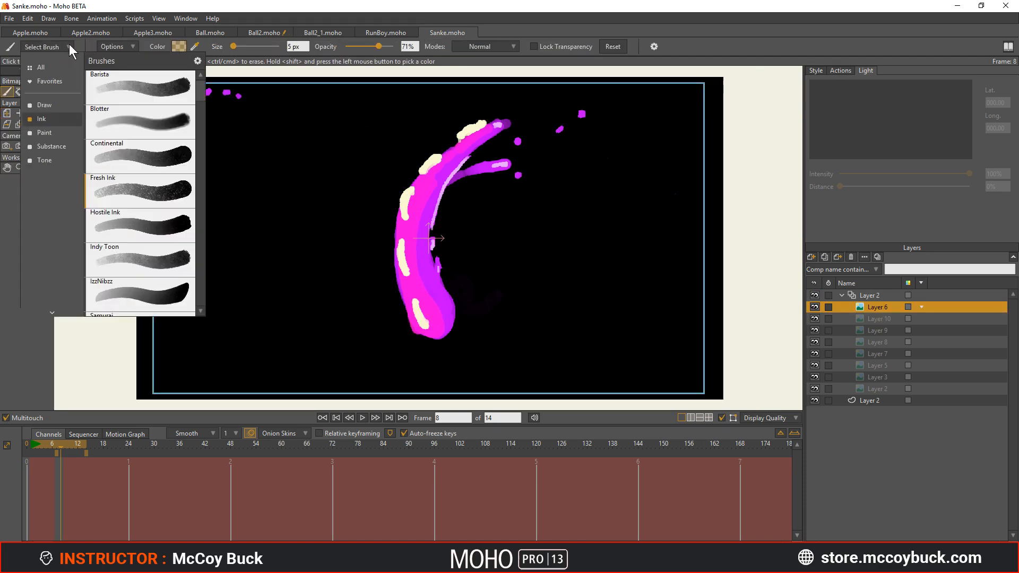
pyautogui.moveTo(199, 95); pyautogui.dragTo(202, 97)
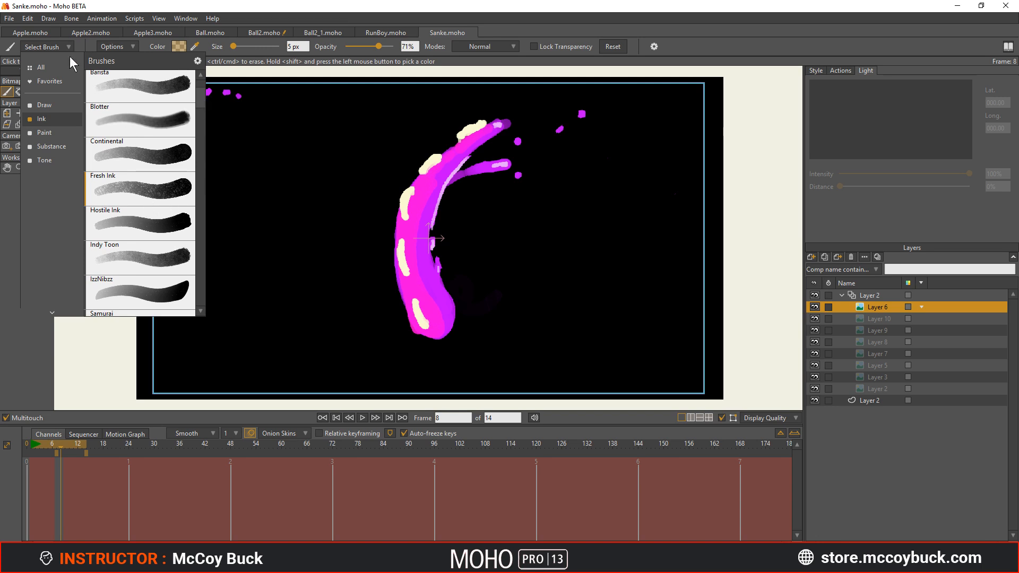
pyautogui.click(55, 47)
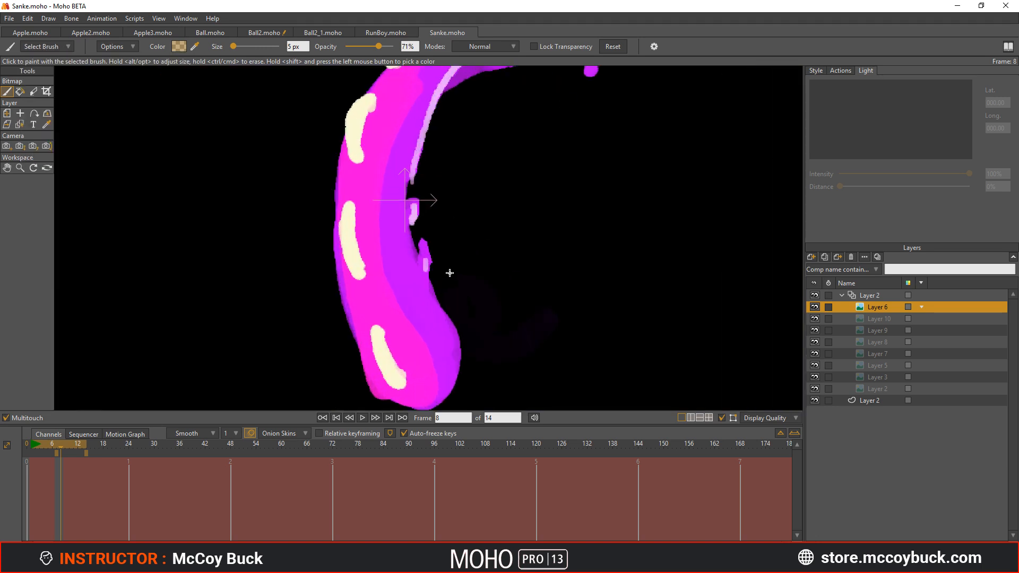
# - Return the animation to frame 0 and turn off Auto-freeze keys
pyautogui.scroll(3, 450, 273)
pyautogui.scroll(-4, 417, 251)
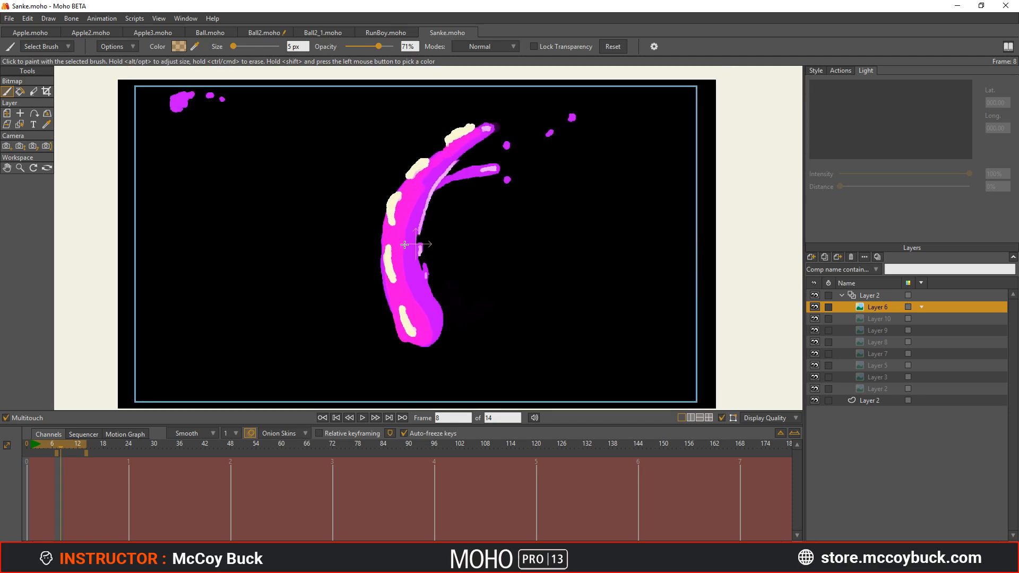
pyautogui.moveTo(408, 242); pyautogui.dragTo(410, 228)
pyautogui.moveTo(57, 444); pyautogui.dragTo(8, 457)
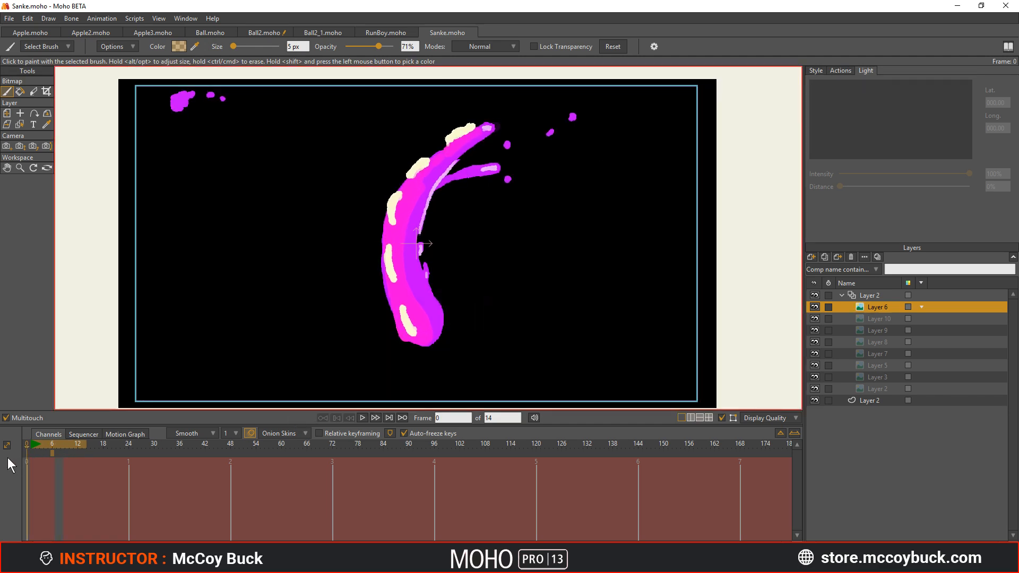
pyautogui.click(402, 433)
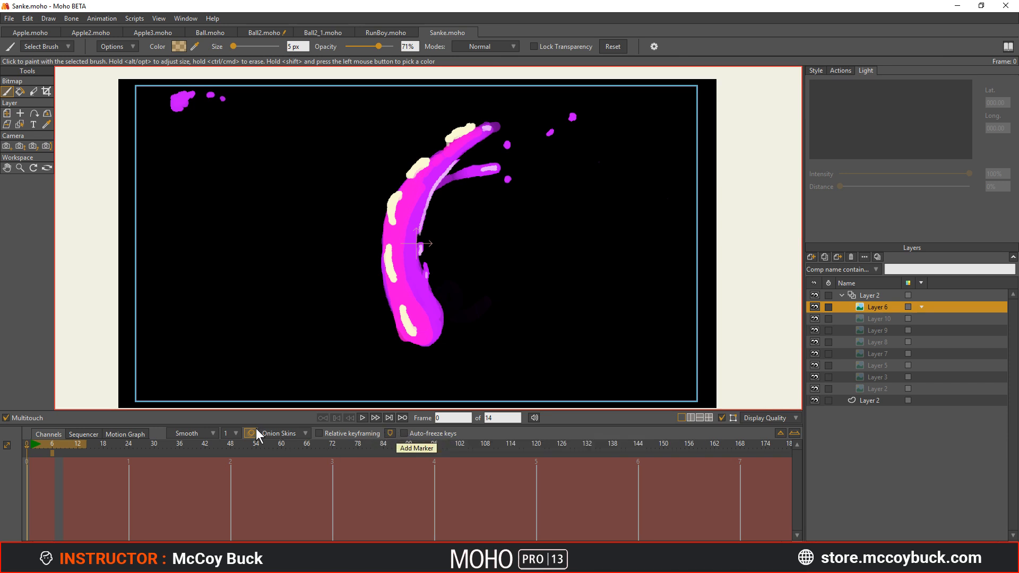
# - Select and collapse the Layer 2 group, and play the animation with onion skins off
pyautogui.click(362, 418)
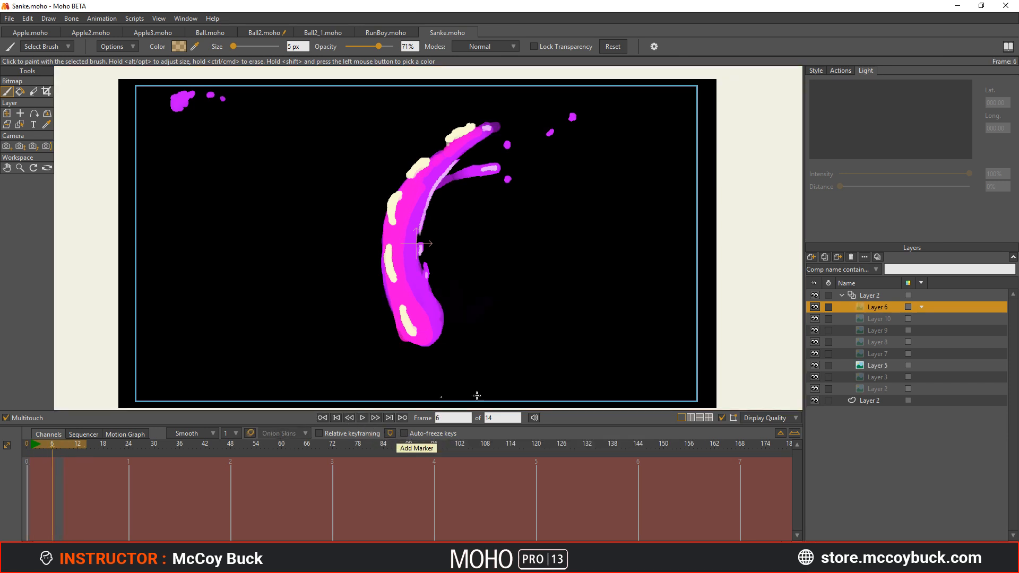
pyautogui.click(871, 297)
pyautogui.click(841, 295)
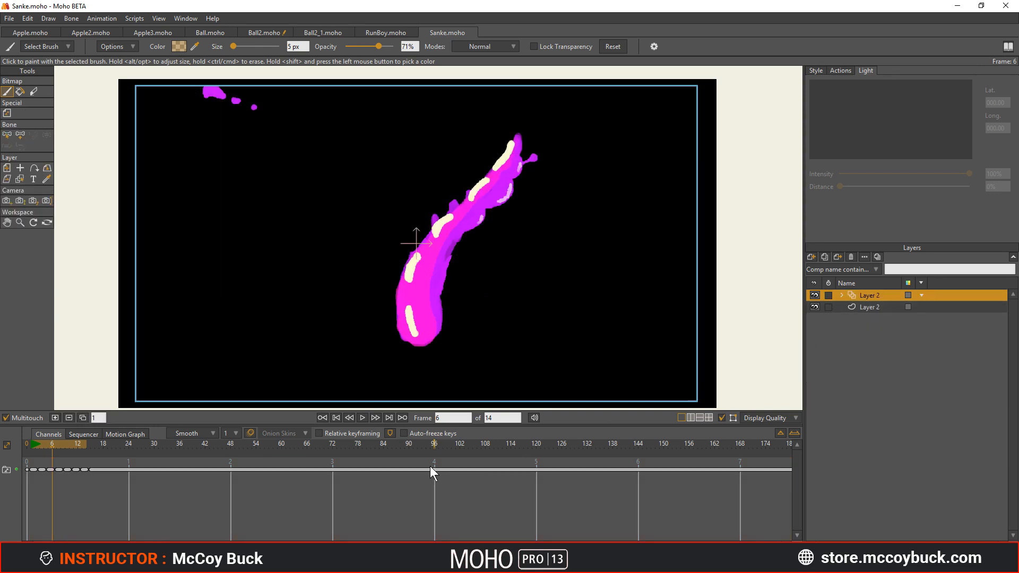
pyautogui.click(363, 418)
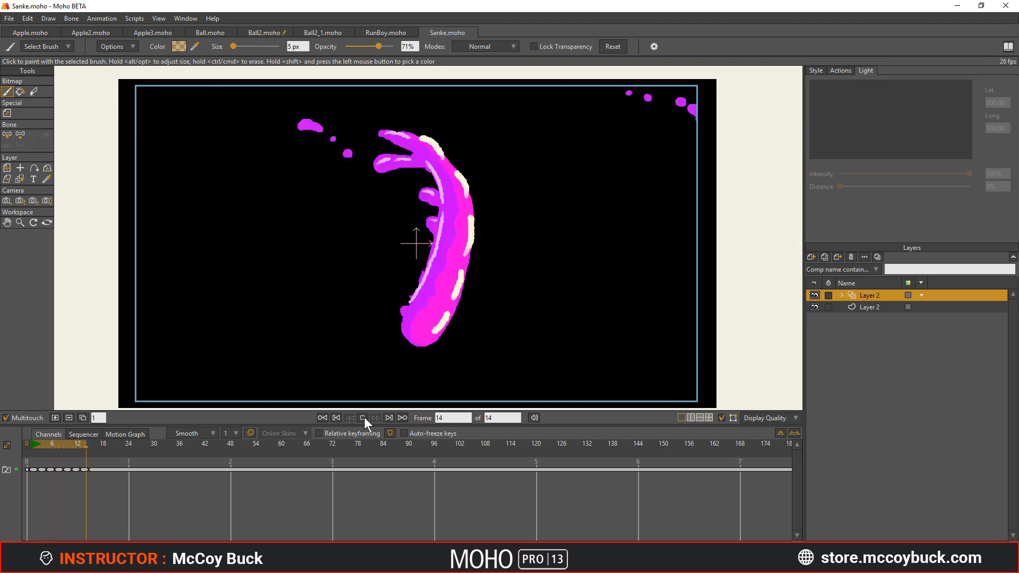
pyautogui.click(363, 417)
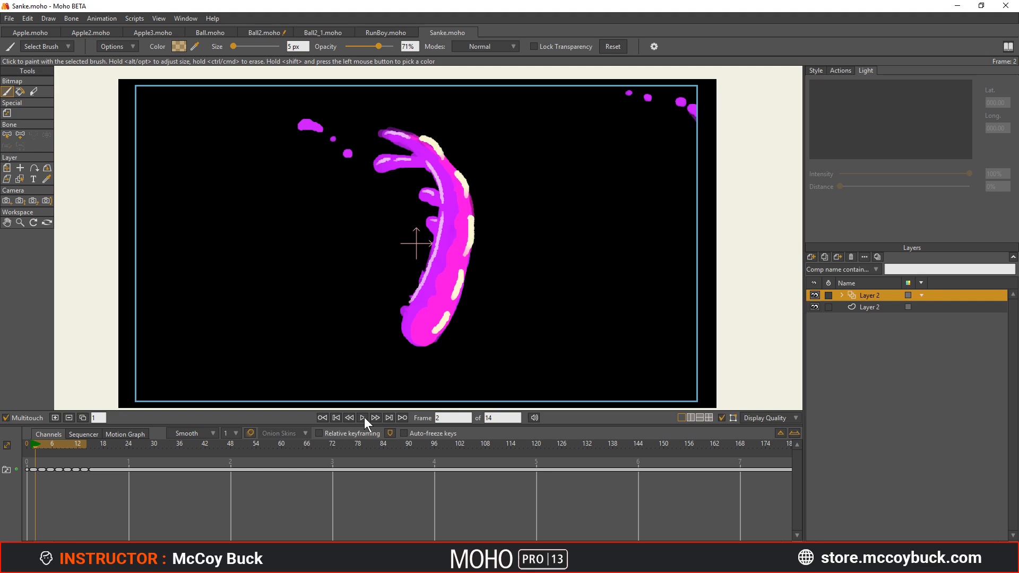
# - Return to the Apple.moho document and expand the Apple 1 group to list its layers
pyautogui.click(29, 33)
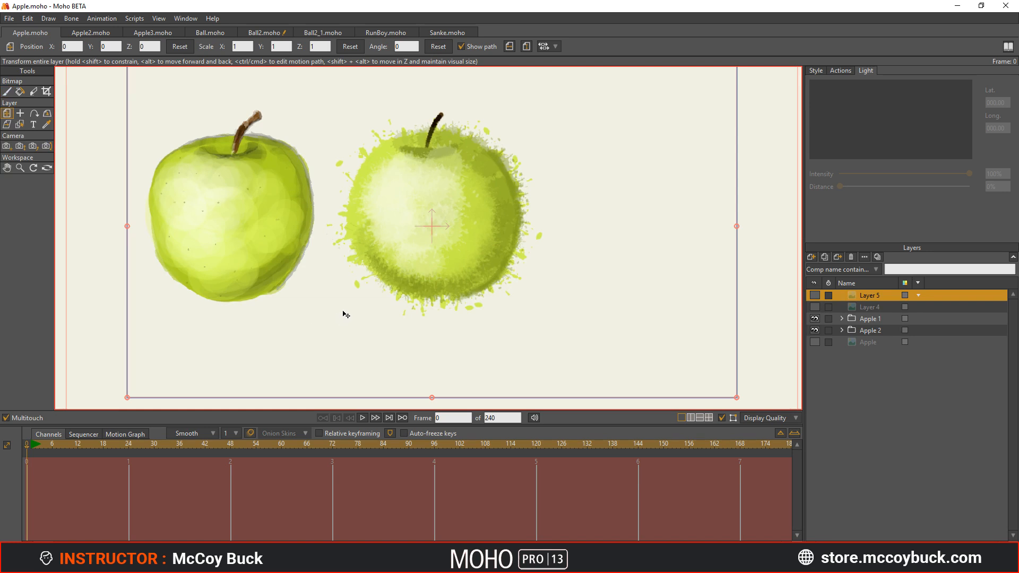
pyautogui.click(814, 318)
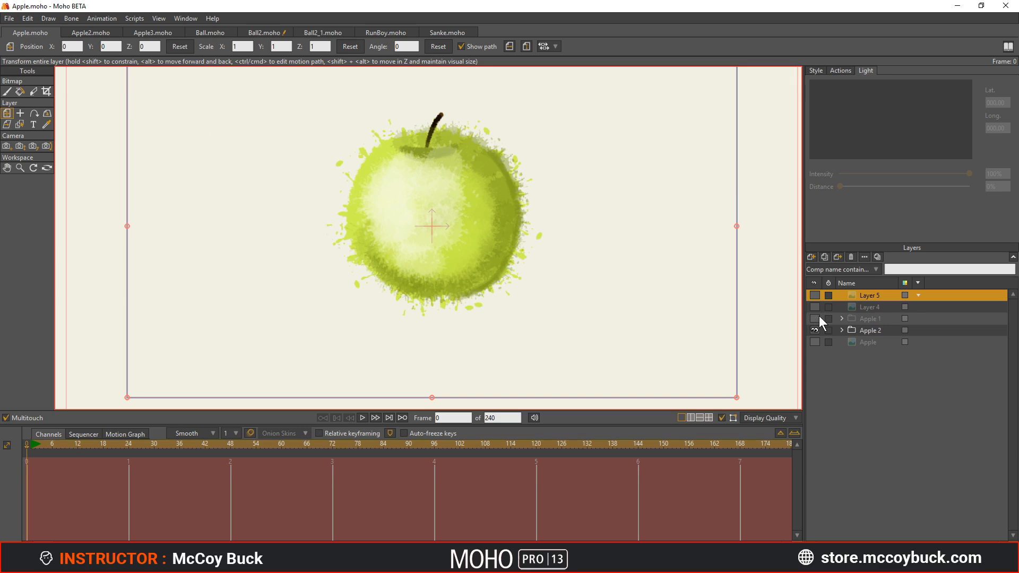
pyautogui.click(816, 318)
pyautogui.click(842, 318)
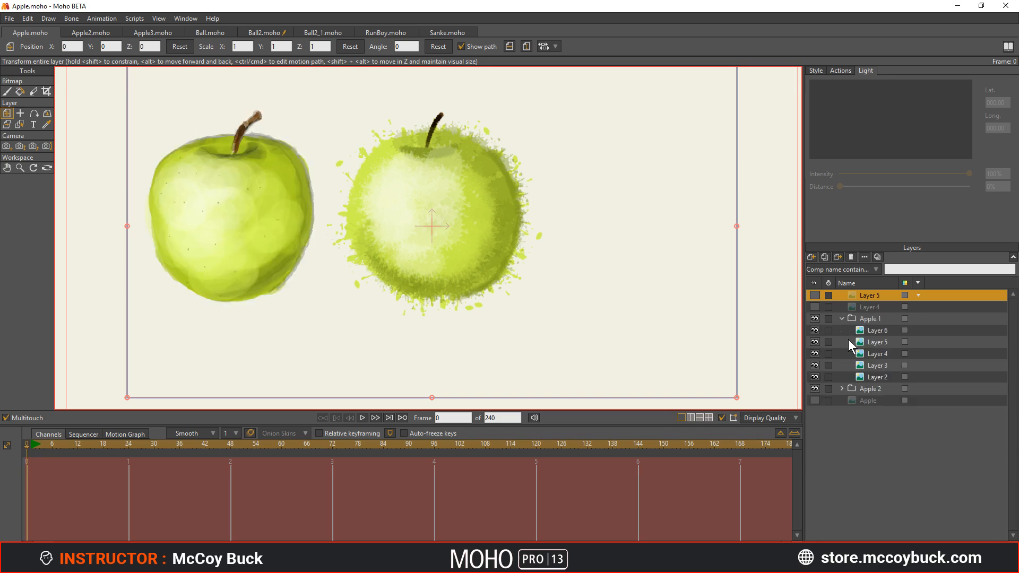
# - Hide Layers 3, 4, 5 and 6 in the Apple 1 group to examine the base painting on Layer 2
pyautogui.click(814, 377)
pyautogui.click(814, 377)
pyautogui.click(814, 365)
pyautogui.click(814, 353)
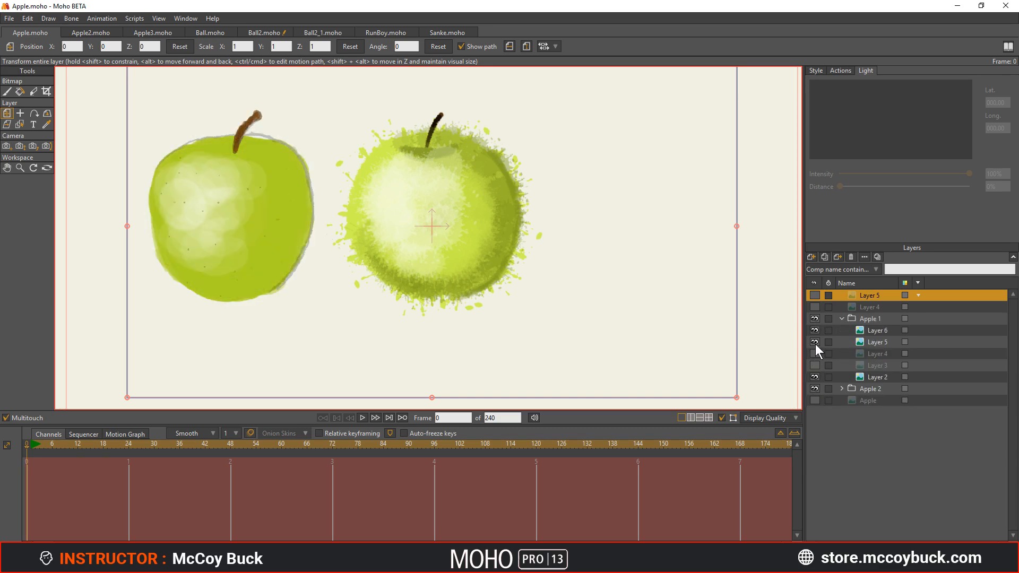
pyautogui.click(815, 343)
pyautogui.click(815, 329)
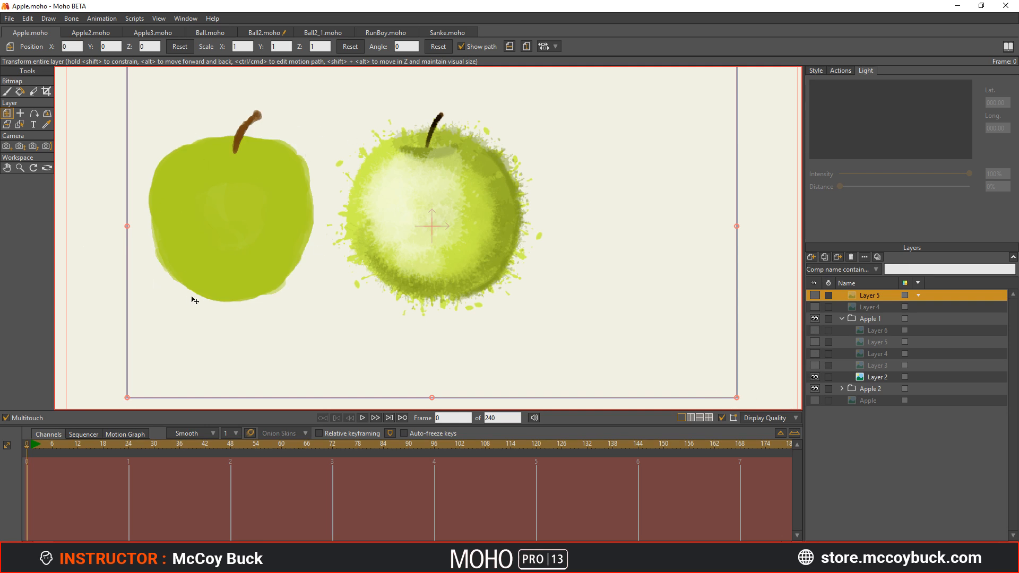
# - Show and select Layer 3 in the Apple 1 group, and review the Brush tool's blending modes such as Multiply
pyautogui.click(814, 365)
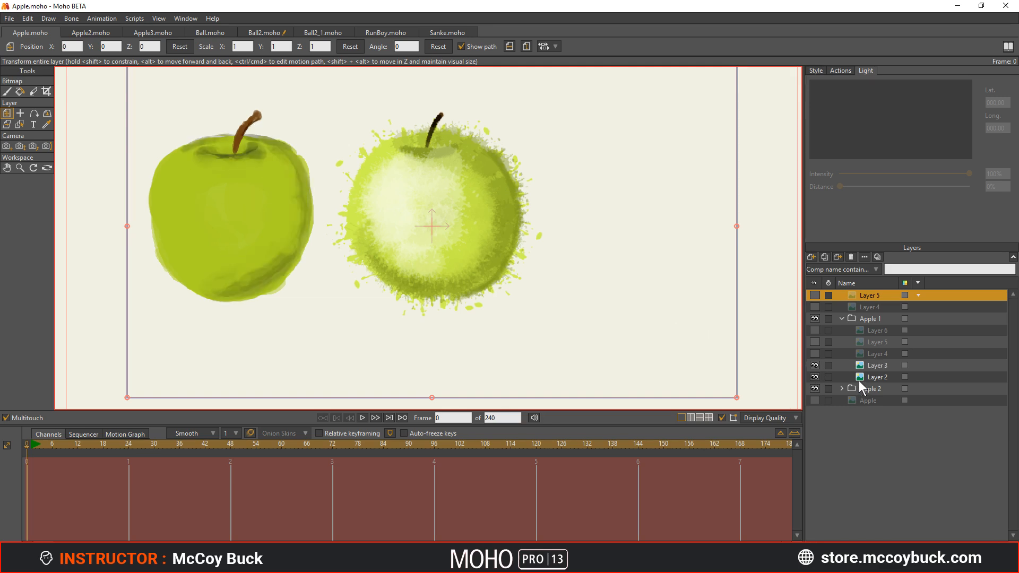
pyautogui.click(882, 364)
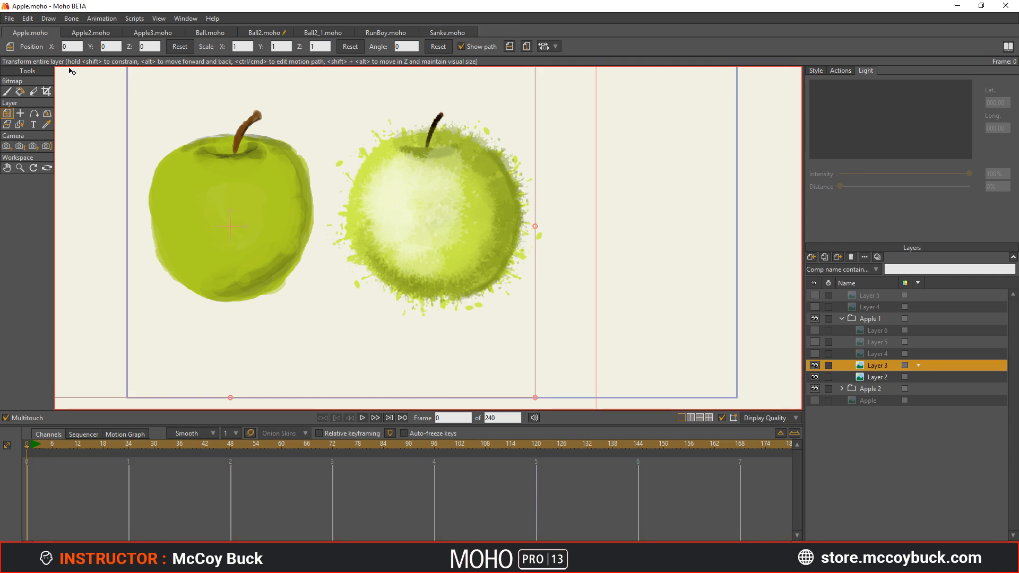
pyautogui.click(7, 93)
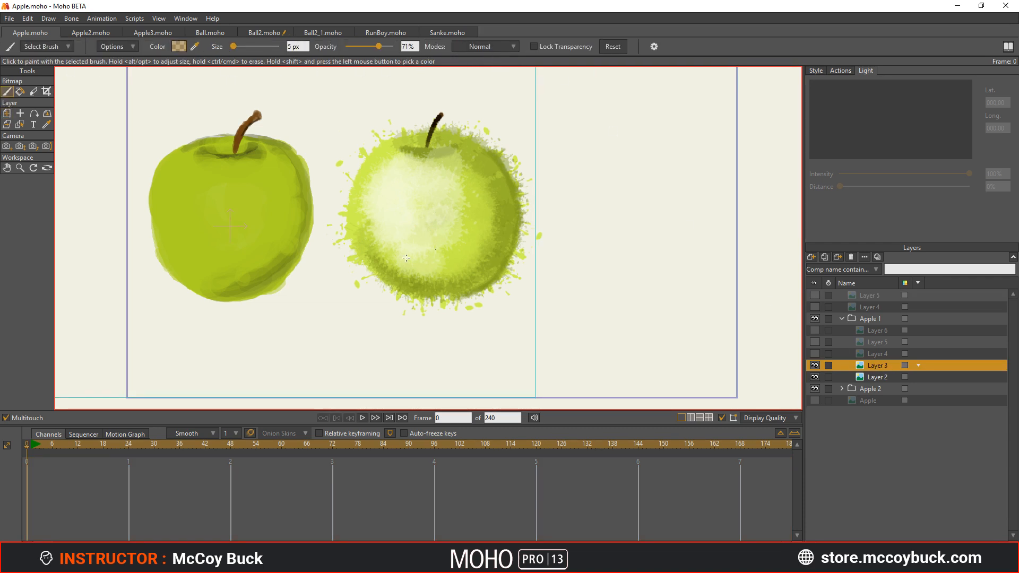
pyautogui.click(813, 365)
pyautogui.click(814, 365)
pyautogui.click(495, 47)
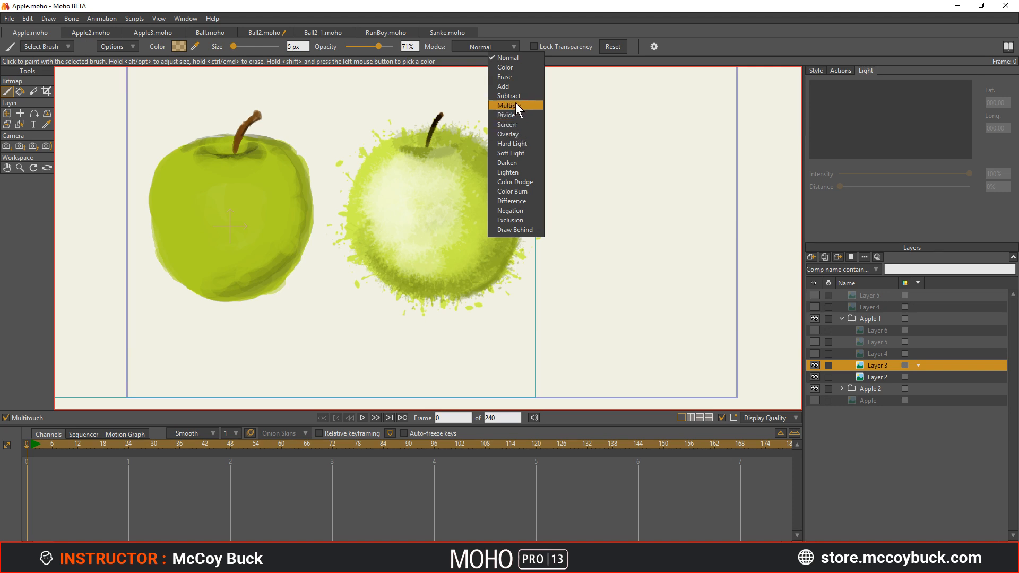
pyautogui.click(682, 48)
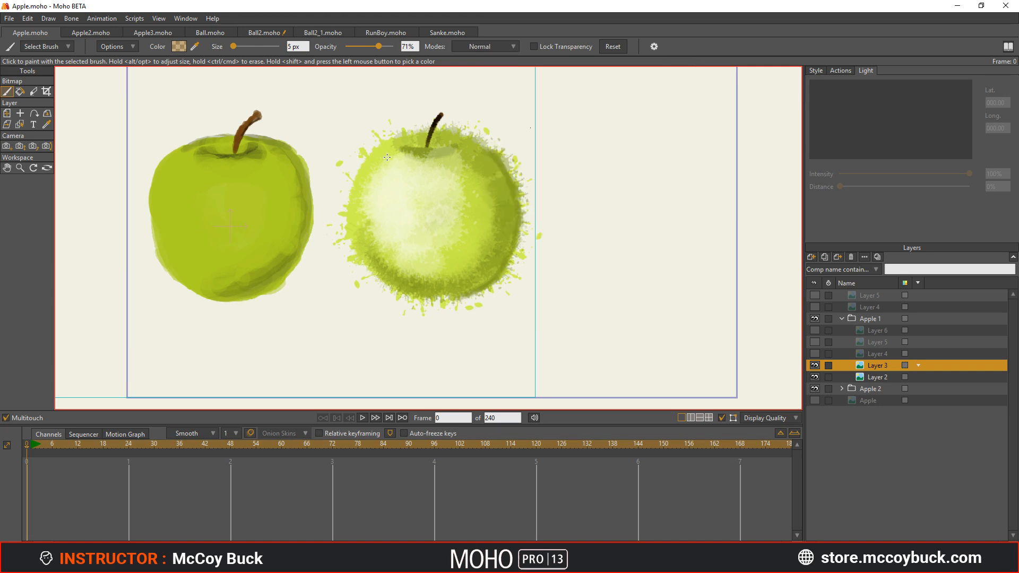
# - Show and select Layer 4 in the Apple 1 group, and review the brush blending modes for its lighter tones
pyautogui.click(877, 354)
pyautogui.click(815, 353)
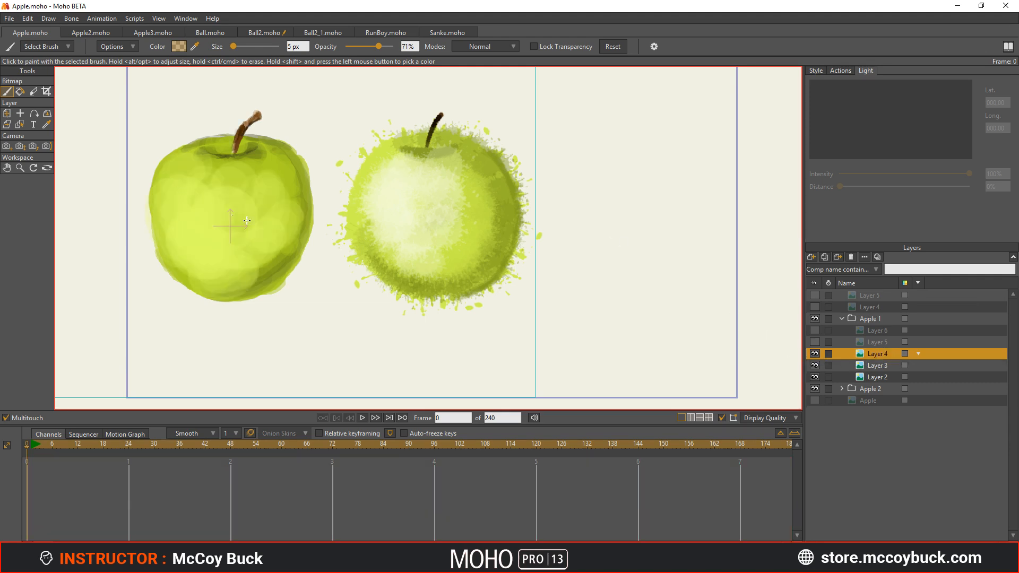
pyautogui.click(514, 47)
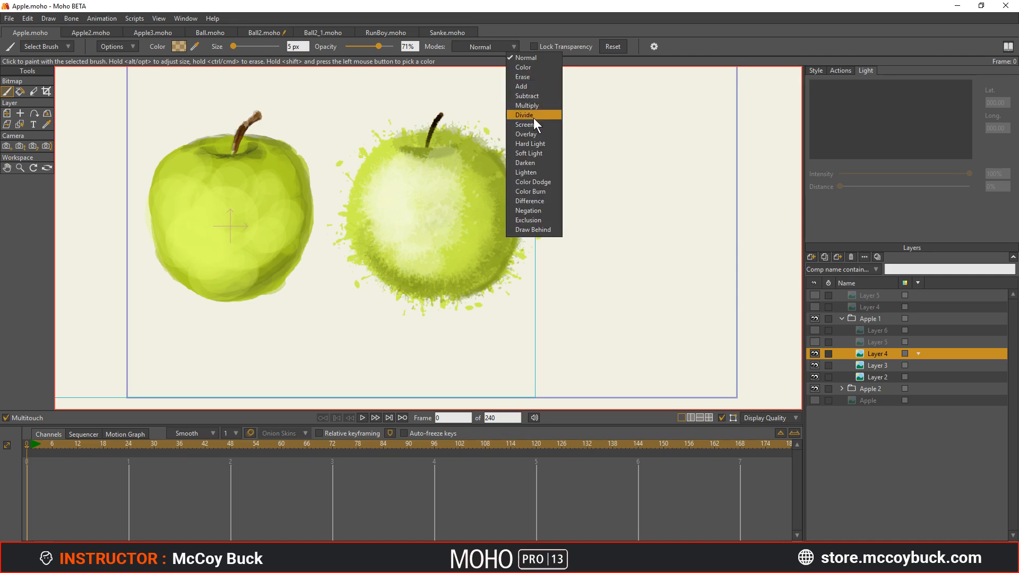
pyautogui.click(675, 26)
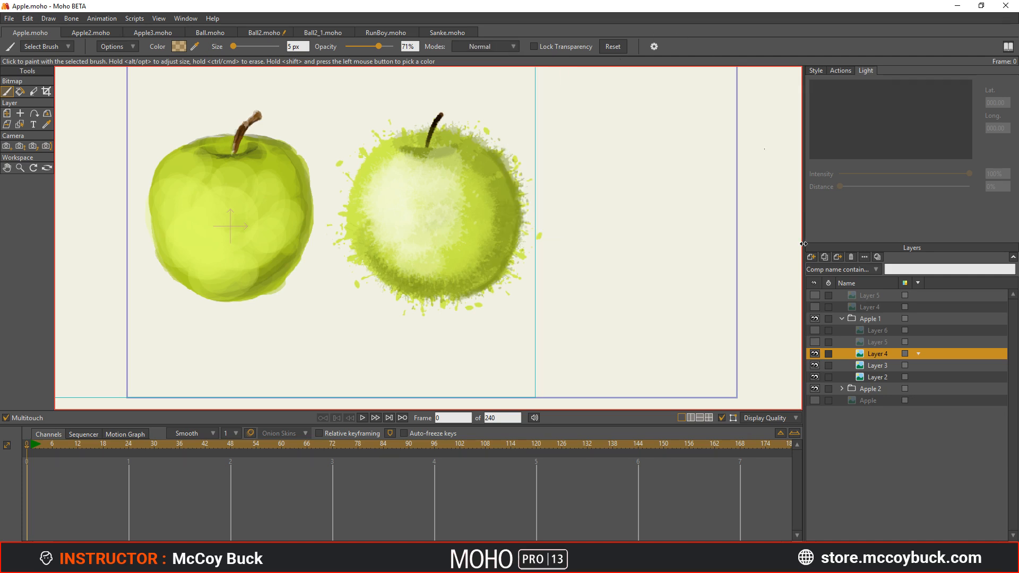
# - Show Layer 5 and Layer 6 in the Apple 1 group to examine the apple's highlights and finishing details
pyautogui.click(872, 342)
pyautogui.click(814, 342)
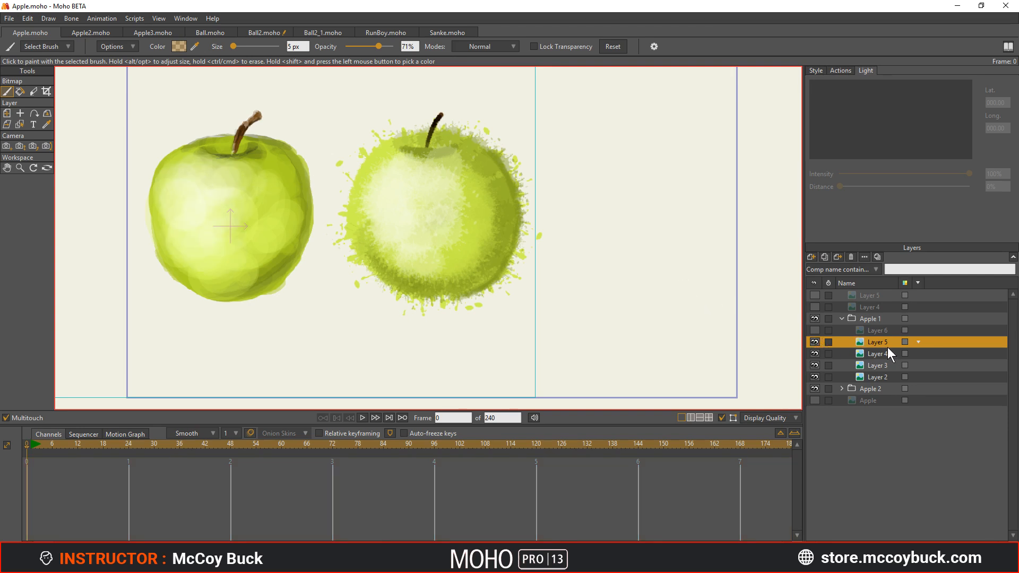
pyautogui.click(876, 330)
pyautogui.click(814, 330)
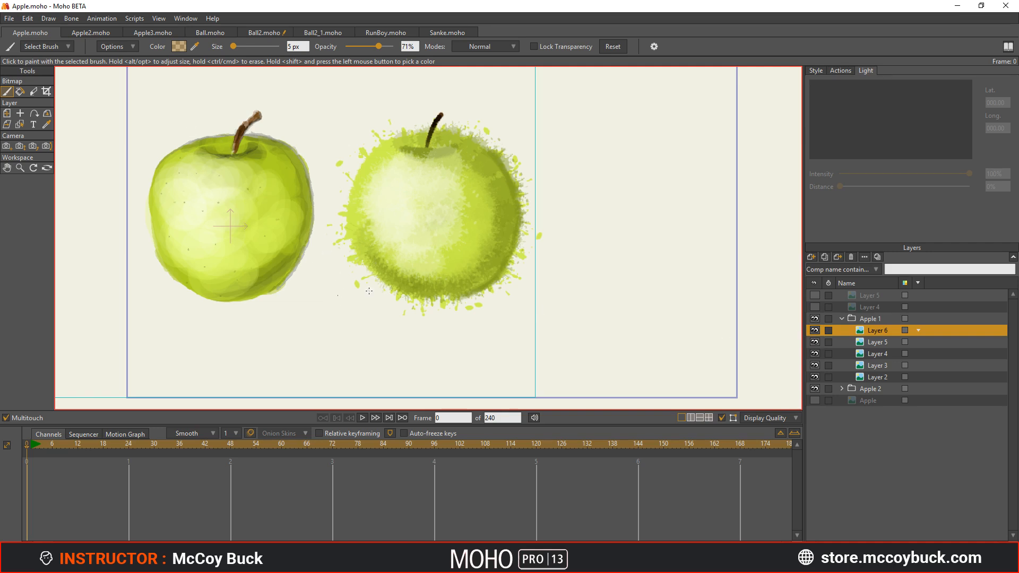
# - Collapse the Apple 1 group, expand the Apple 2 group, and toggle Apple 2's visibility off and on
pyautogui.click(841, 318)
pyautogui.click(841, 331)
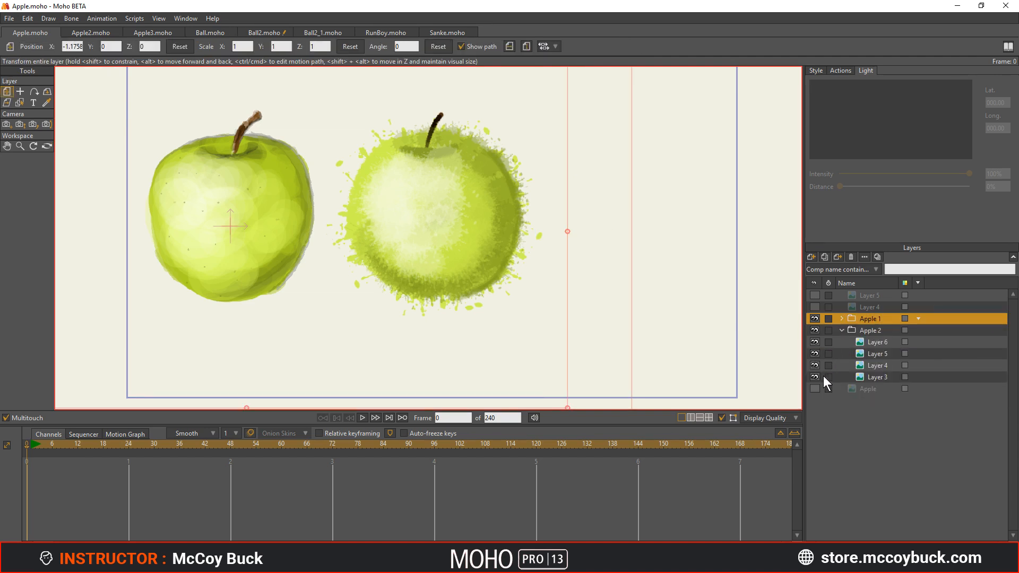
pyautogui.click(814, 330)
pyautogui.click(814, 329)
# - Select Layer 3 in the Apple 2 group and hide Layers 4, 5 and 6 to examine the base painting
pyautogui.click(872, 374)
pyautogui.click(815, 365)
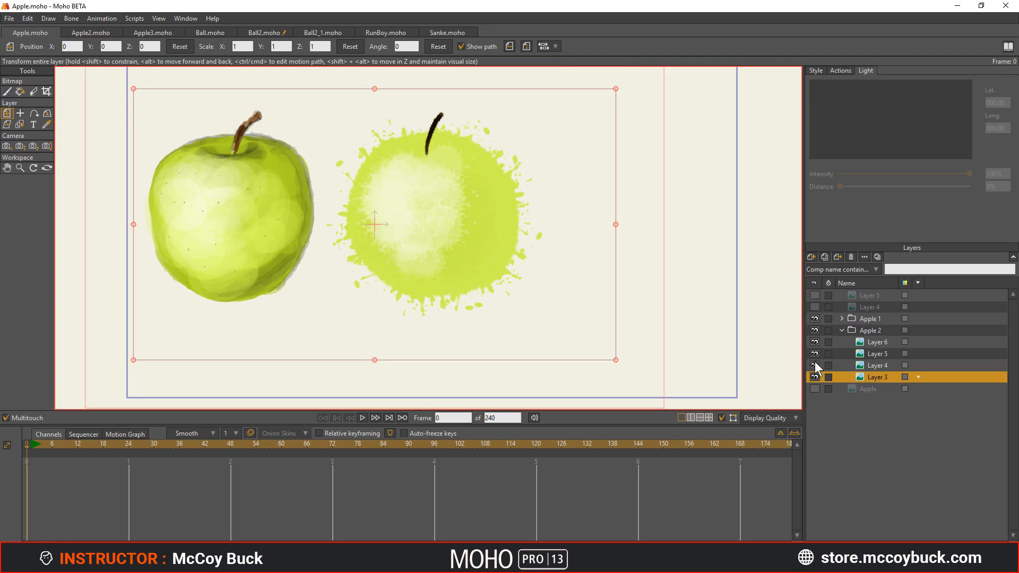
pyautogui.click(814, 354)
pyautogui.click(814, 342)
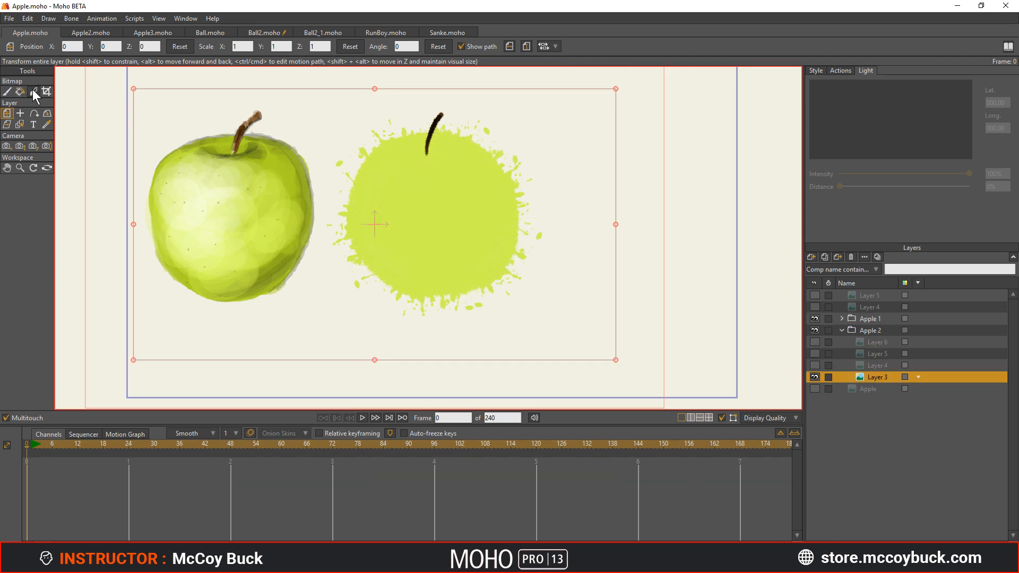
# - Activate the Brush tool and review the brush library's Ink, Draw, Tone, Paint and All categories
pyautogui.click(6, 90)
pyautogui.click(68, 47)
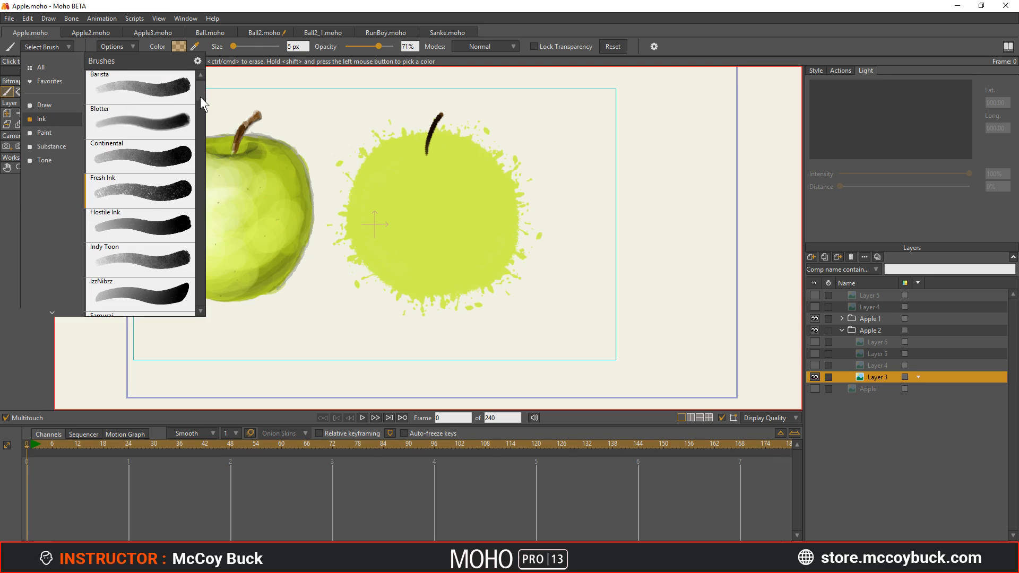
pyautogui.scroll(-3, 193, 290)
pyautogui.scroll(3, 187, 95)
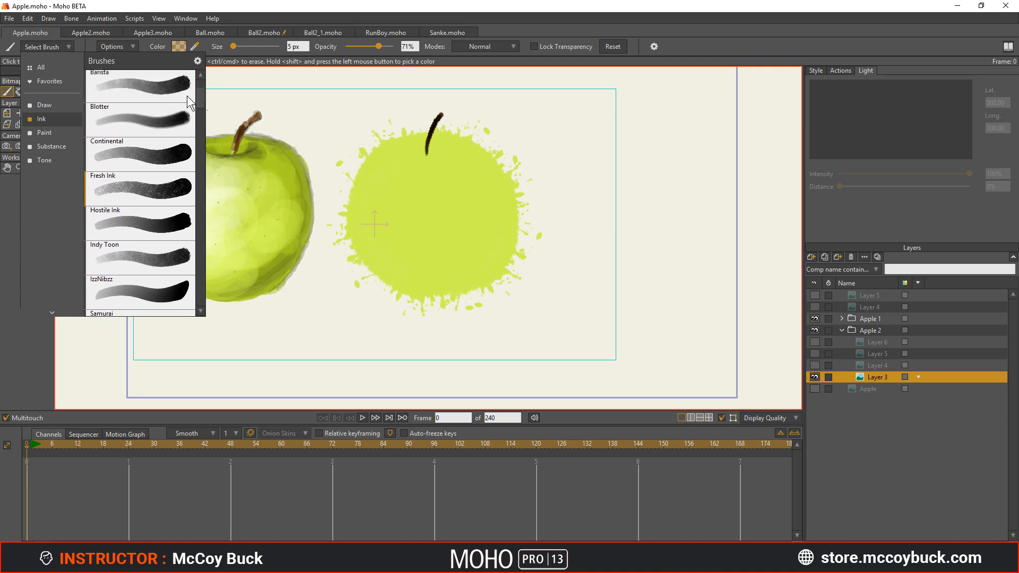
pyautogui.click(46, 105)
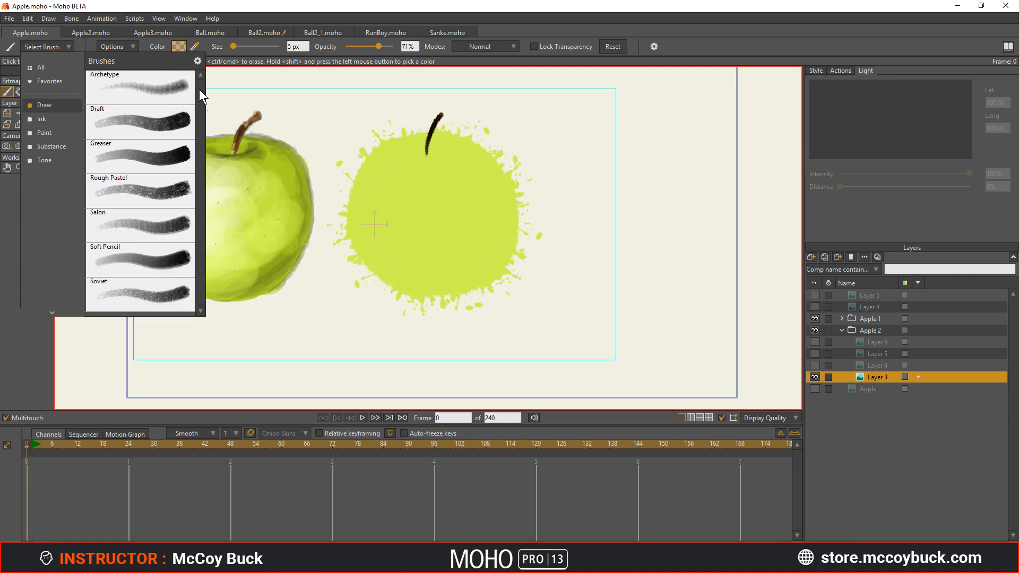
pyautogui.click(45, 160)
pyautogui.click(43, 138)
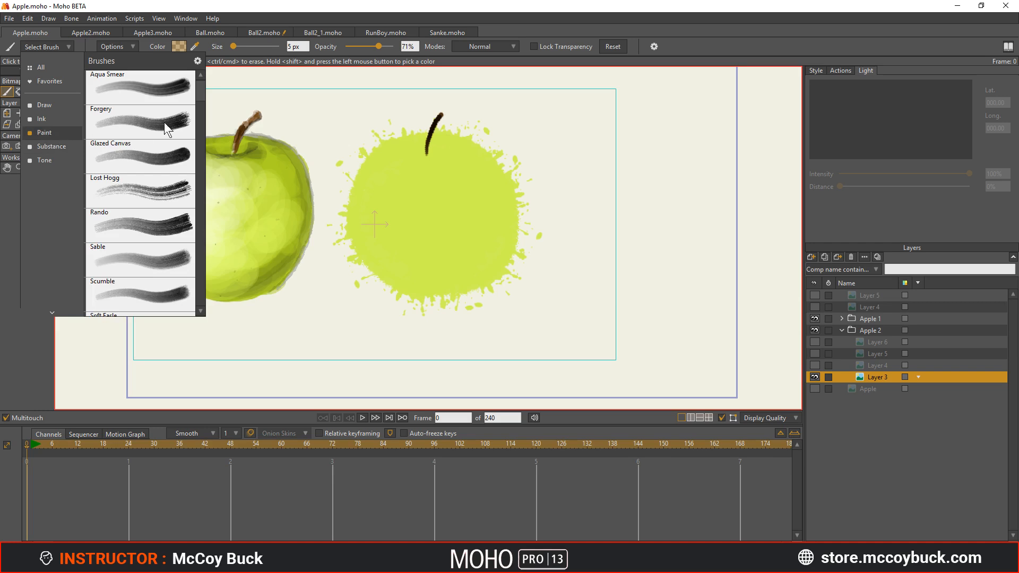
pyautogui.scroll(-2, 196, 275)
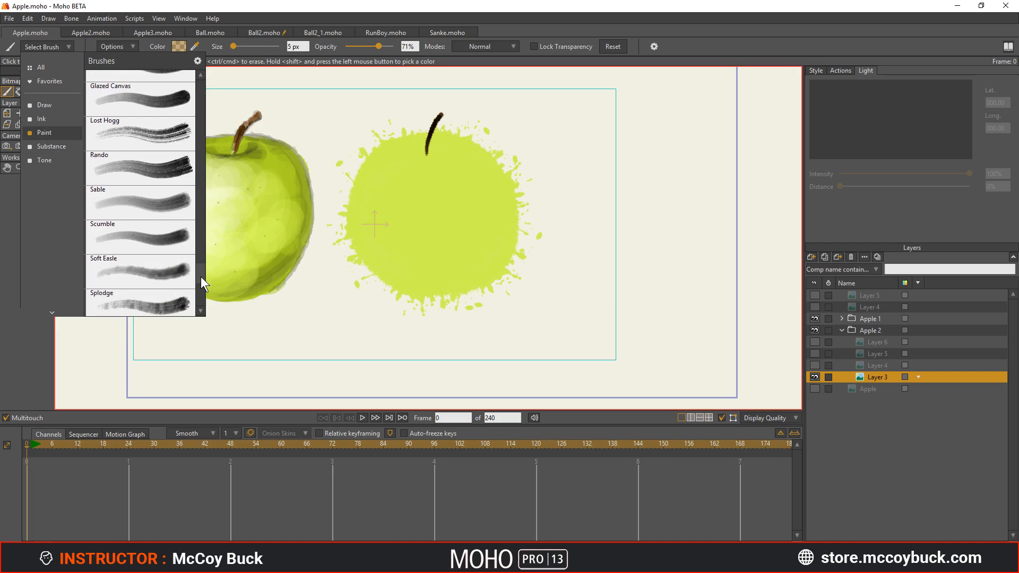
pyautogui.click(48, 141)
pyautogui.click(40, 69)
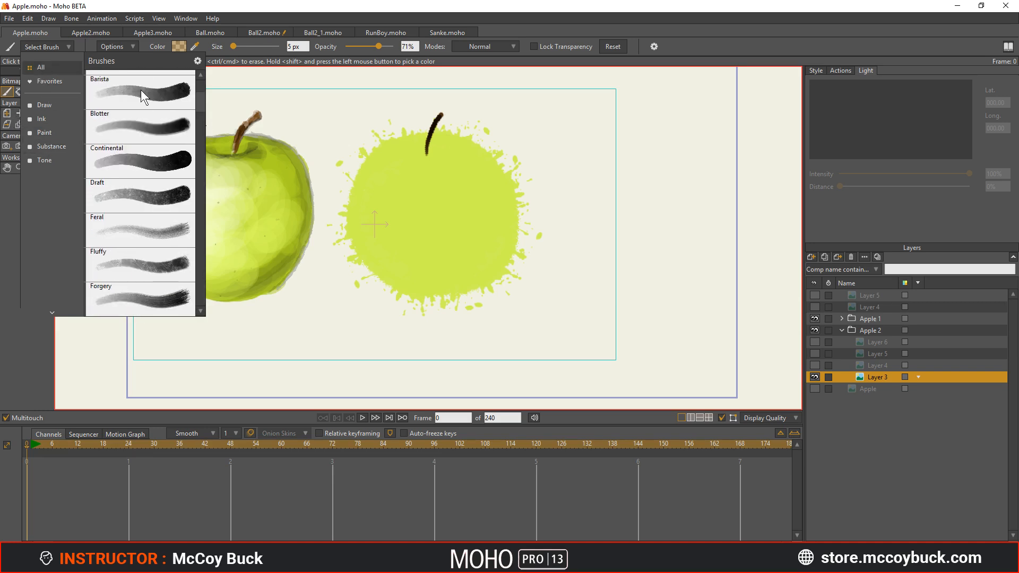
pyautogui.moveTo(202, 97)
pyautogui.mouseDown()
pyautogui.moveTo(192, 310)
pyautogui.moveTo(191, 79)
pyautogui.moveTo(207, 305)
pyautogui.moveTo(190, 227)
pyautogui.moveTo(196, 75)
pyautogui.mouseUp()
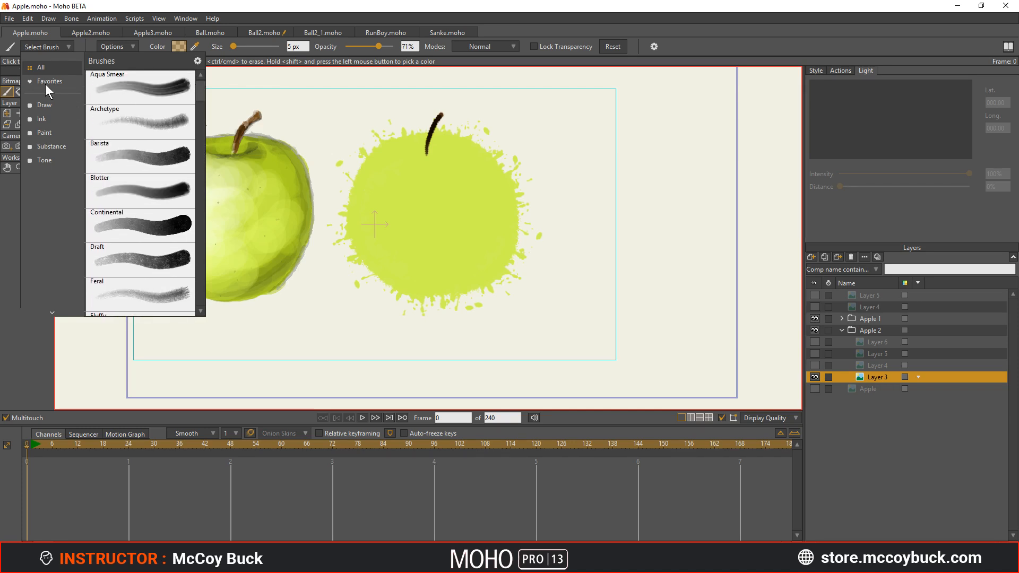
pyautogui.click(49, 46)
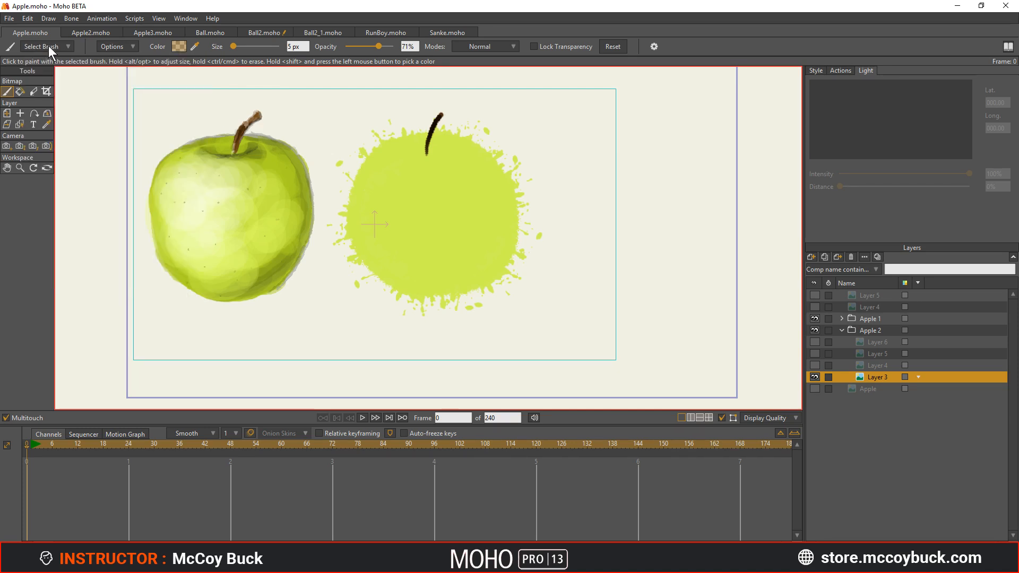
# - Close Apple.moho and collapse the Apple 1 group in Apple2.moho to view the three painted apple styles
pyautogui.click(6, 32)
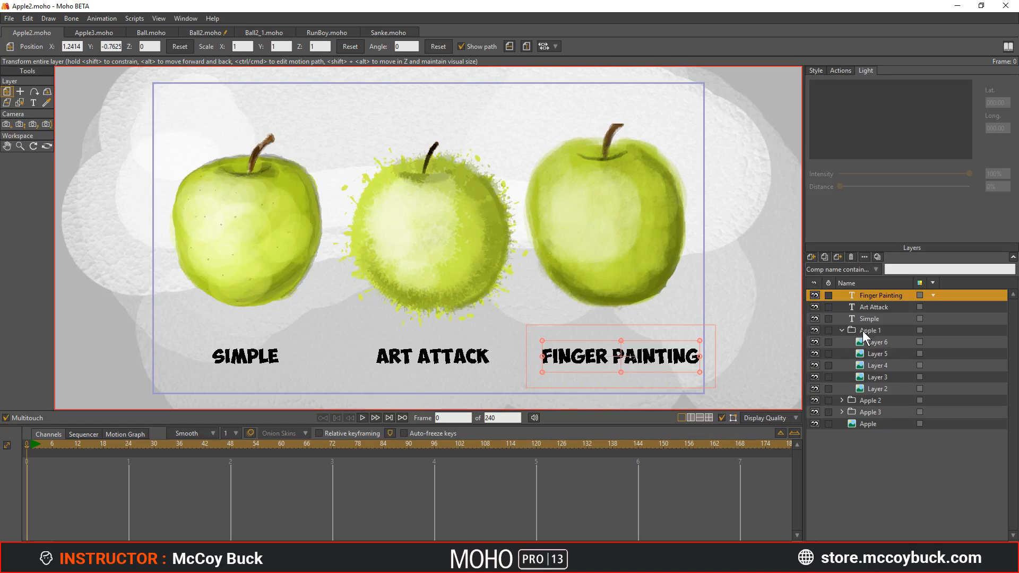
pyautogui.click(841, 330)
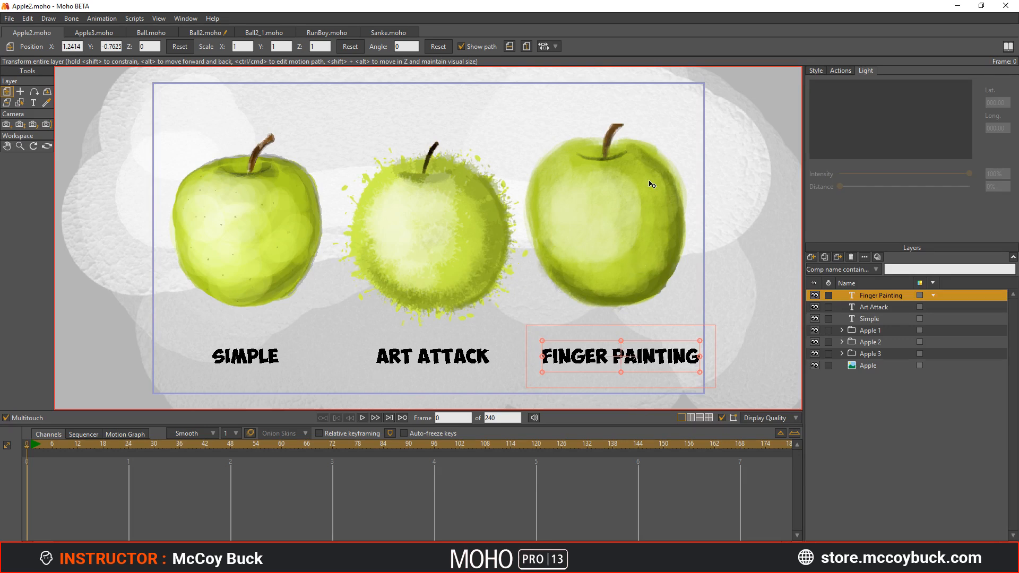
pyautogui.scroll(-2, 346, 262)
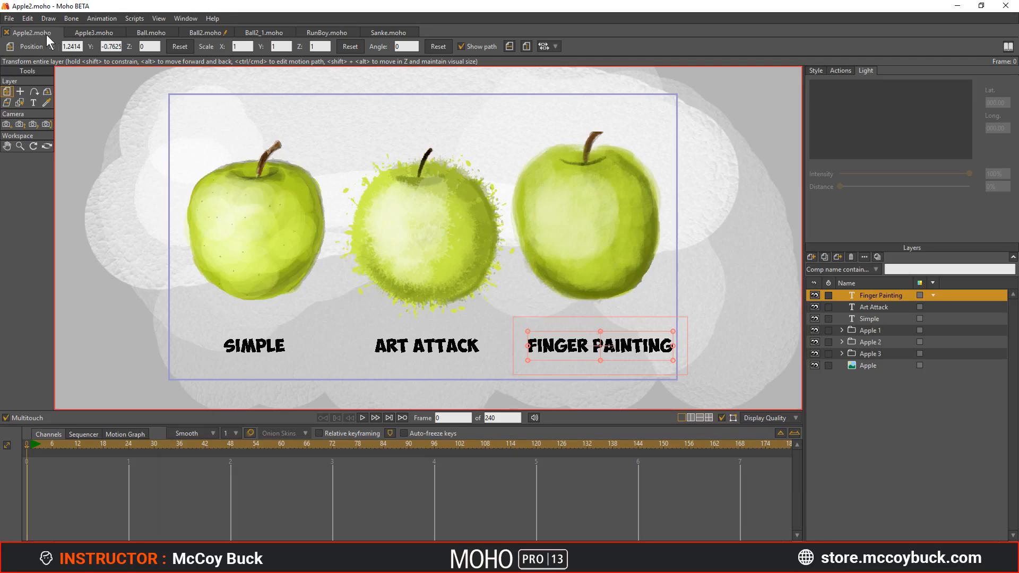
# - Close Apple2.moho and play back the apple animation in Apple3.moho
pyautogui.click(6, 33)
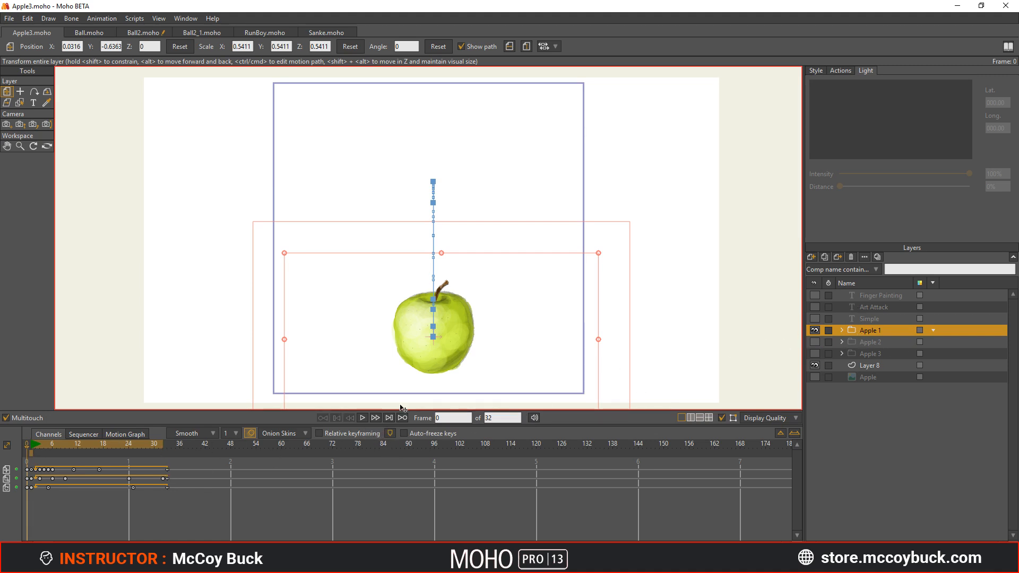
pyautogui.click(362, 418)
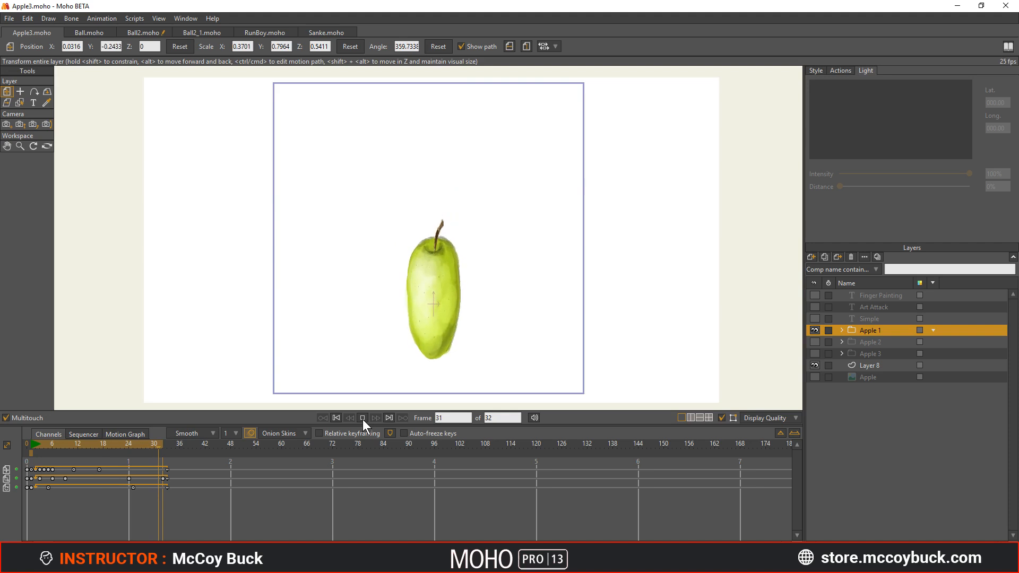
pyautogui.click(362, 418)
pyautogui.click(362, 418)
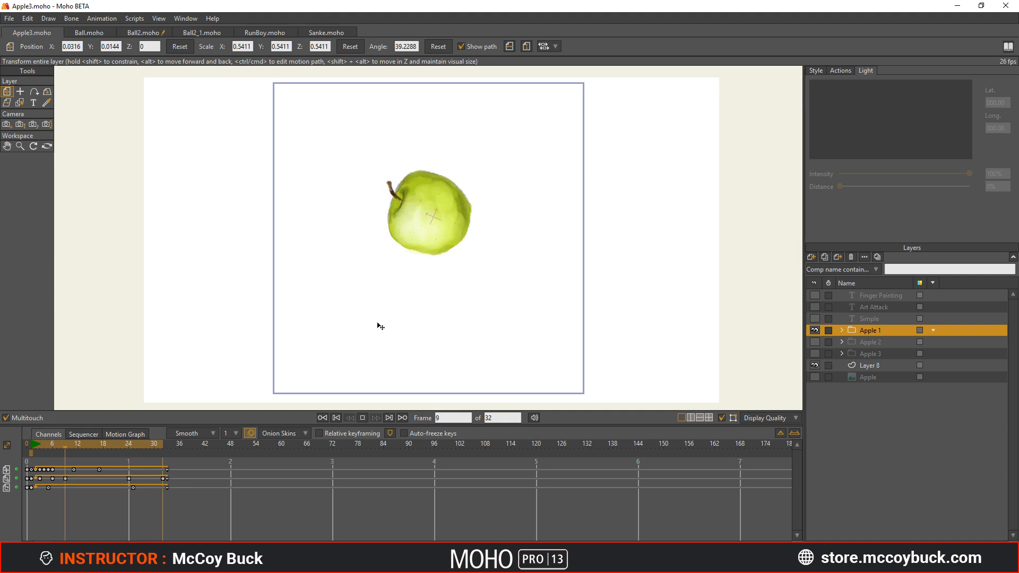
pyautogui.click(364, 418)
# - Switch to the RunBoy.moho document and play the boy's run animation from the beginning
pyautogui.click(279, 34)
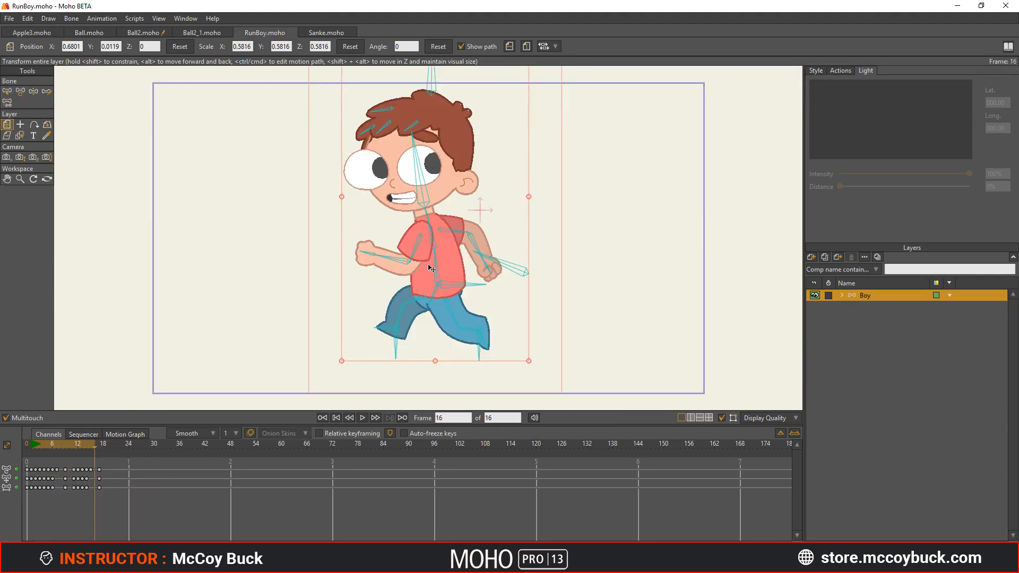
pyautogui.moveTo(48, 447); pyautogui.dragTo(10, 451)
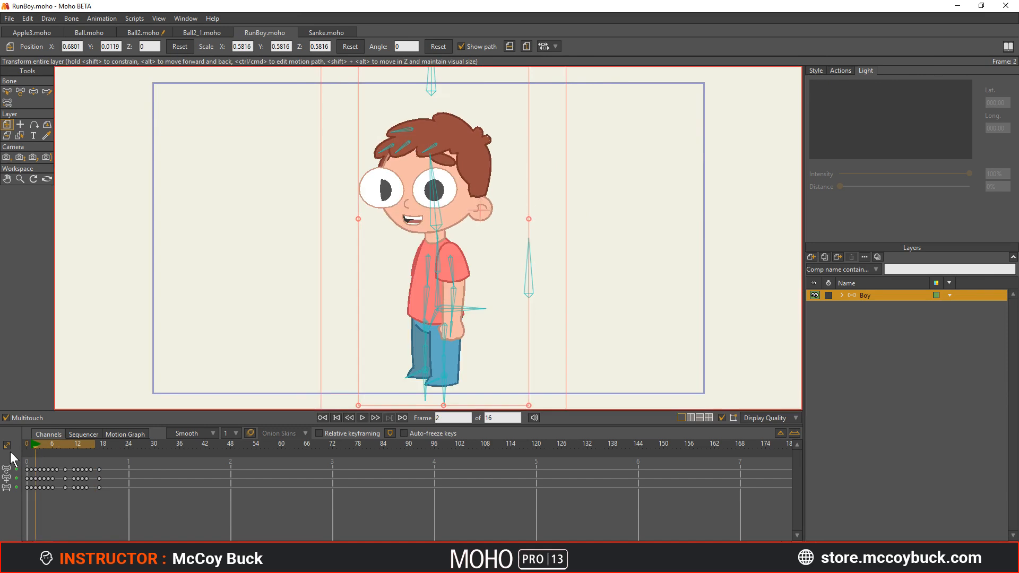
pyautogui.click(366, 417)
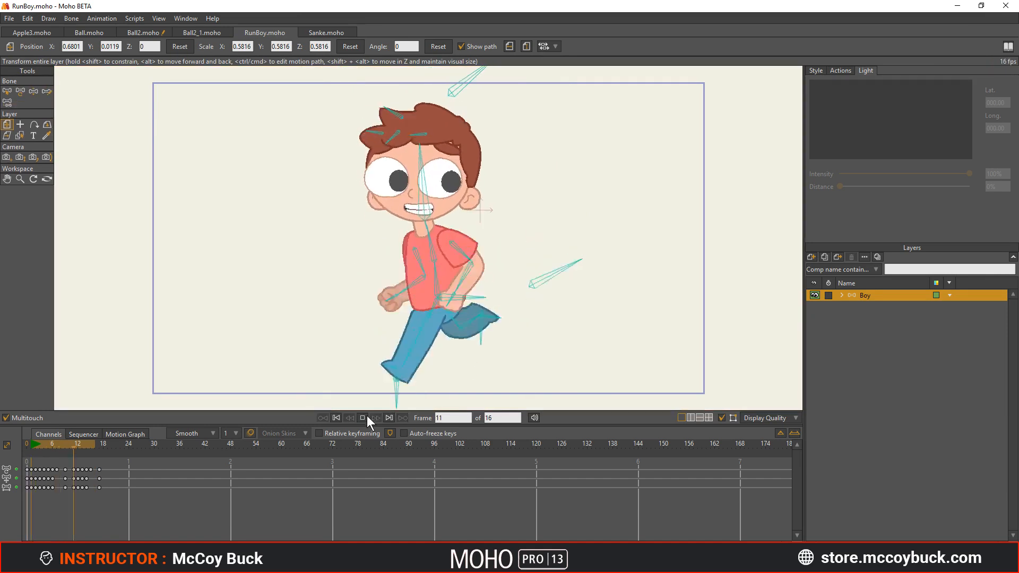
# - Display the boy rig's list of actions and stop the playback
pyautogui.click(822, 73)
pyautogui.click(841, 70)
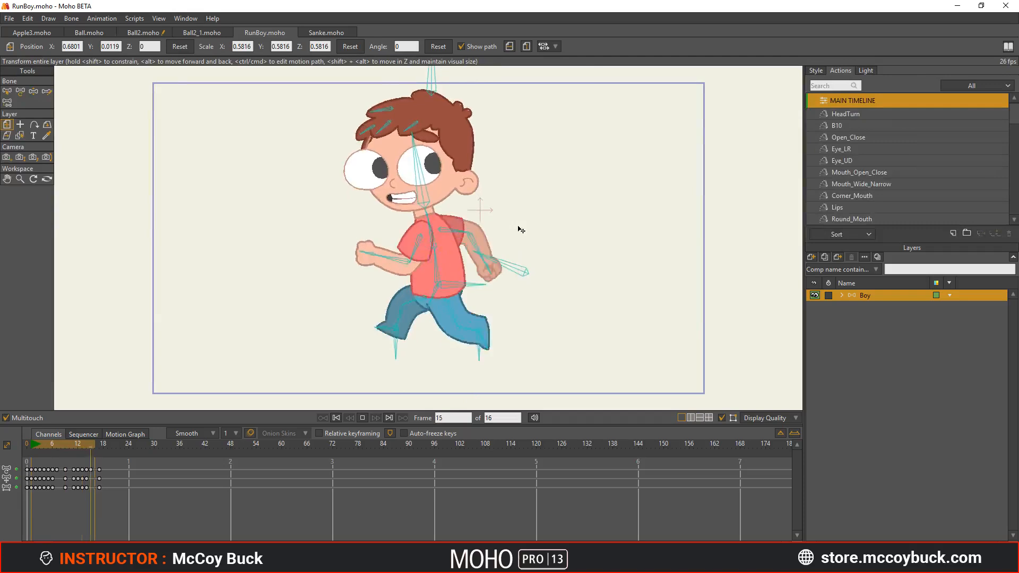
pyautogui.press('space')
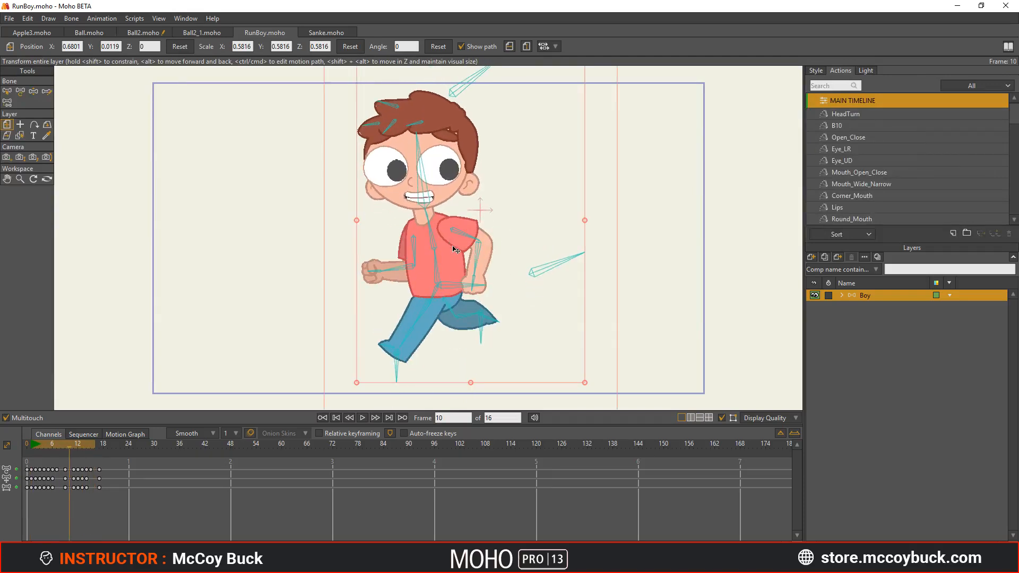
# - Select the boy's raised lower-leg bone B38 and open its matching B38 action
pyautogui.press('b')
pyautogui.click(468, 318)
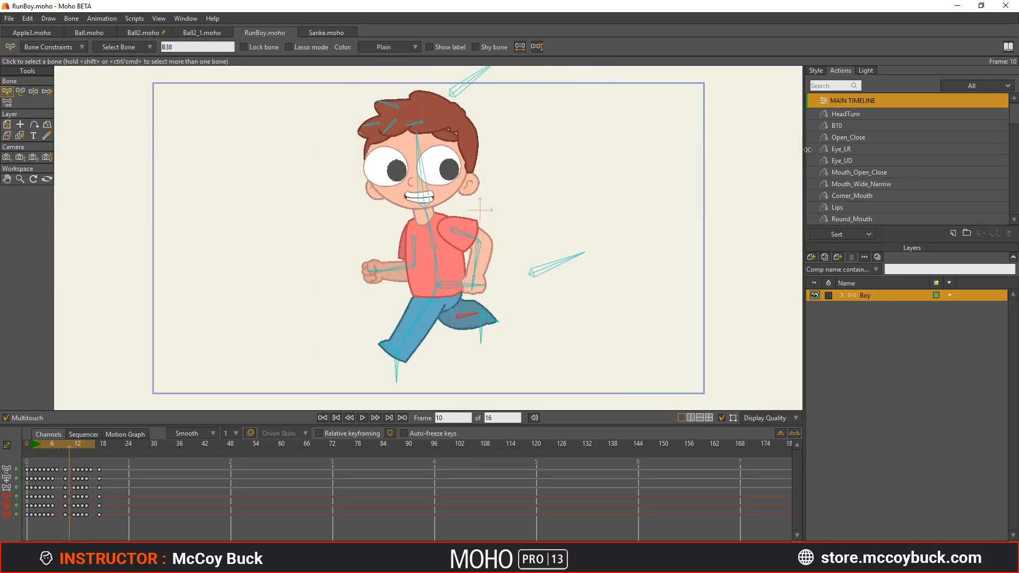
pyautogui.scroll(-8, 877, 170)
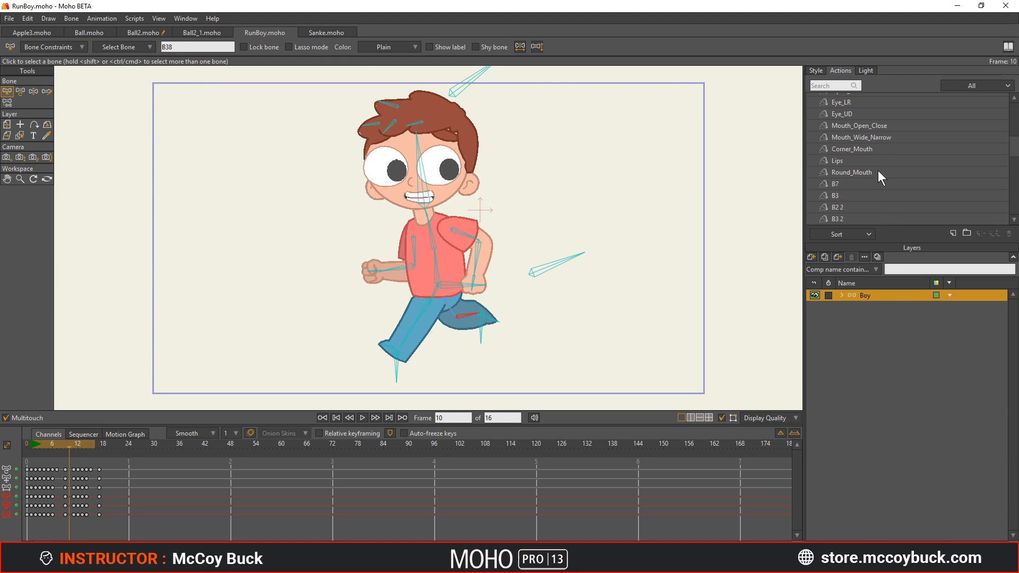
pyautogui.click(844, 196)
pyautogui.doubleClick(845, 197)
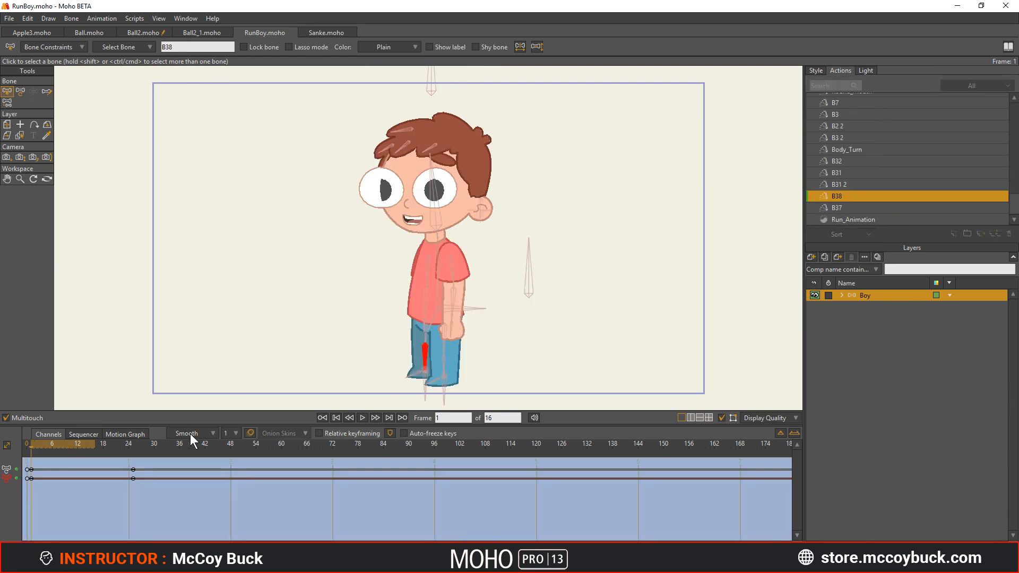
# - Go to frame 25 of the B38 action and compare selecting all bones, no bones, and only bone B38
pyautogui.moveTo(42, 444); pyautogui.dragTo(133, 457)
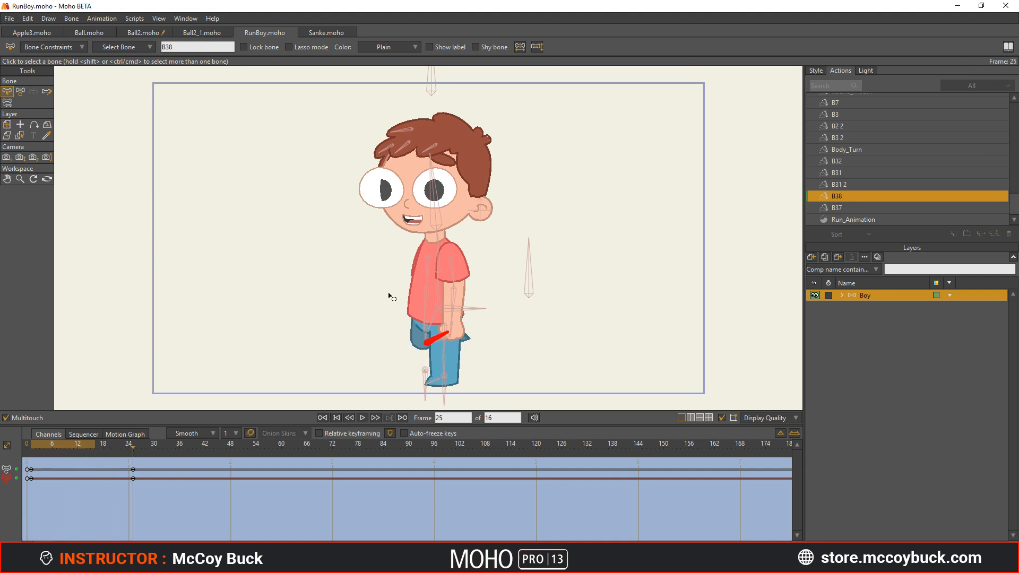
pyautogui.hotkey('ctrl', 'a')
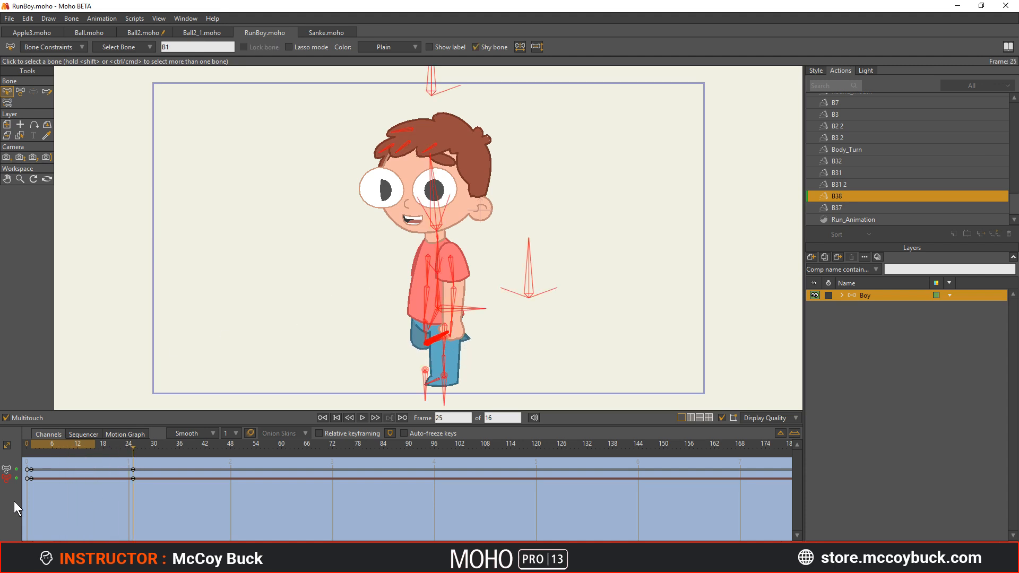
pyautogui.click(277, 364)
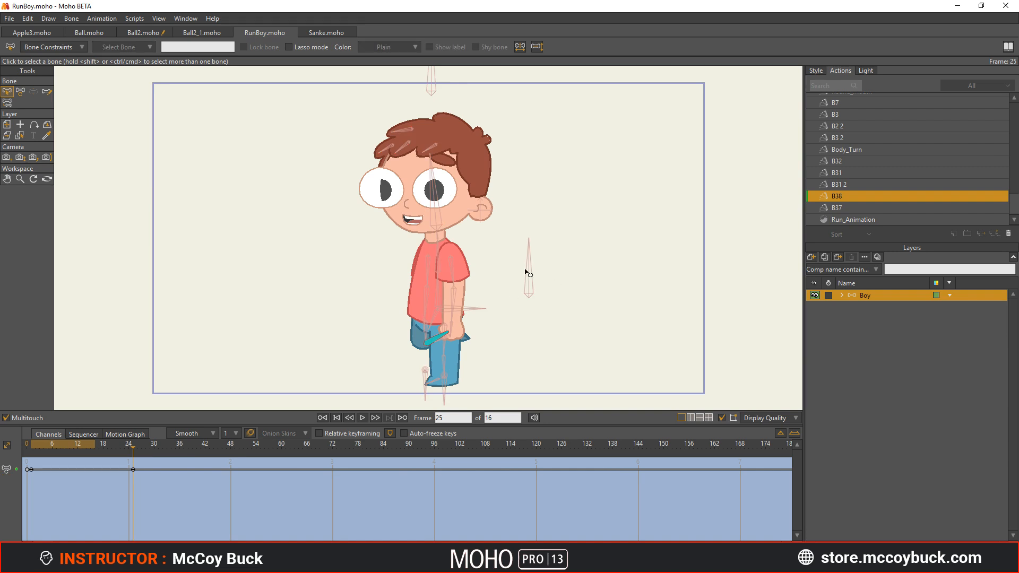
pyautogui.click(432, 339)
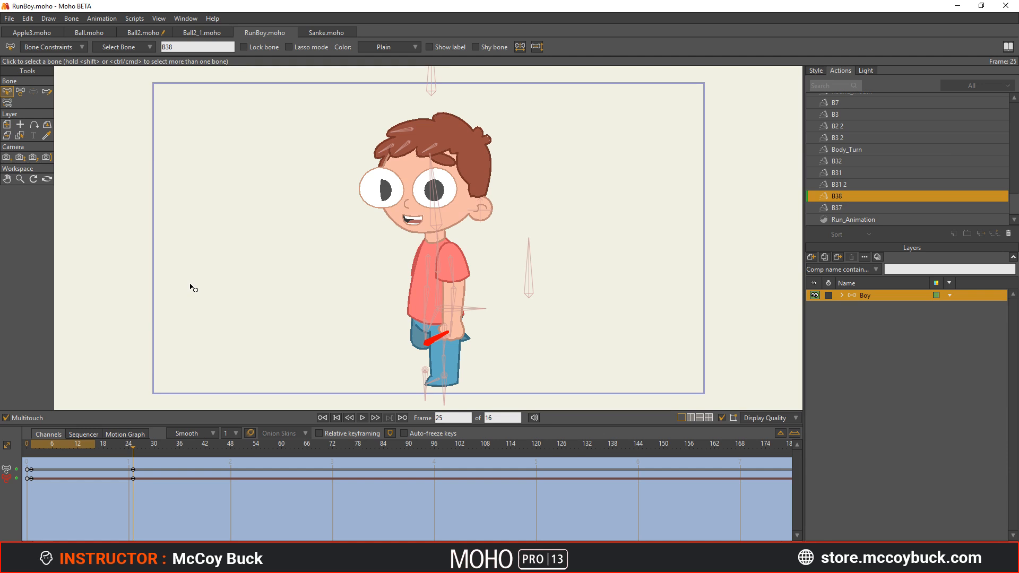
# - Select all bones and examine up close how the action's controlling bone is coloured against the rest of the rig
pyautogui.hotkey('ctrl', 'a')
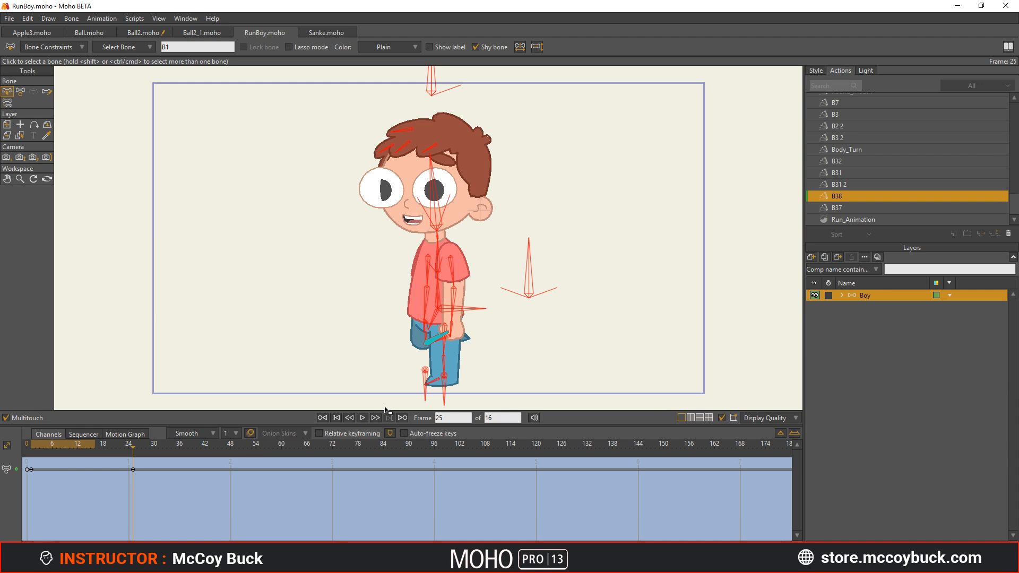
pyautogui.scroll(4, 411, 342)
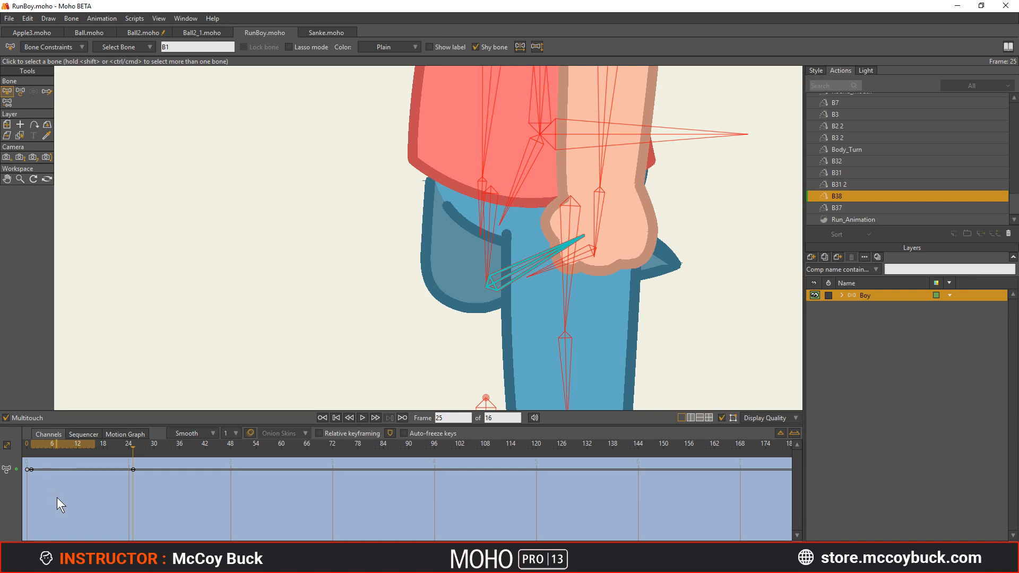
pyautogui.scroll(-5, 573, 225)
pyautogui.scroll(3, 472, 157)
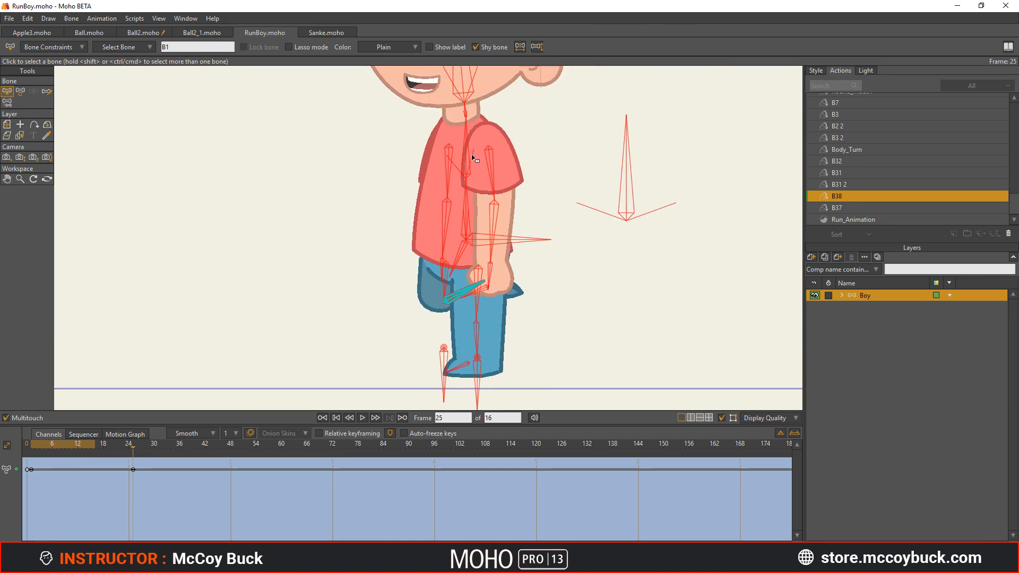
pyautogui.scroll(-3, 357, 215)
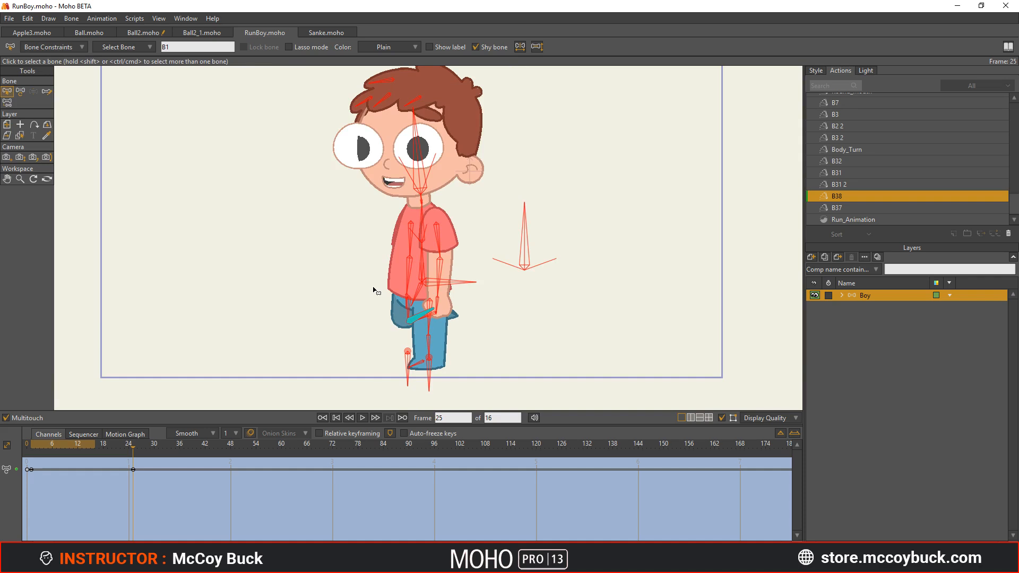
# - Leave the B38 action and return to the main timeline
pyautogui.scroll(5, 862, 154)
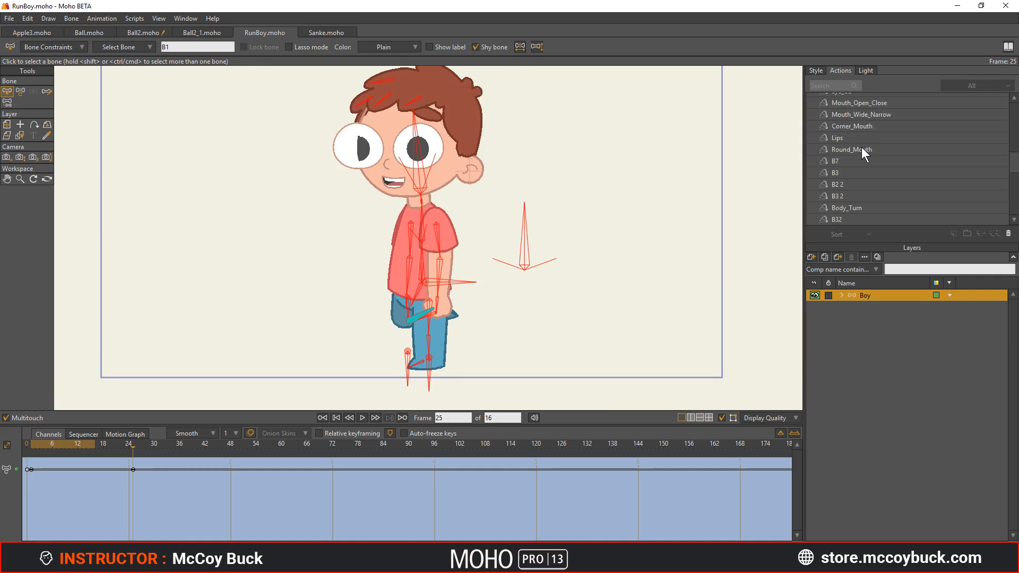
pyautogui.doubleClick(851, 102)
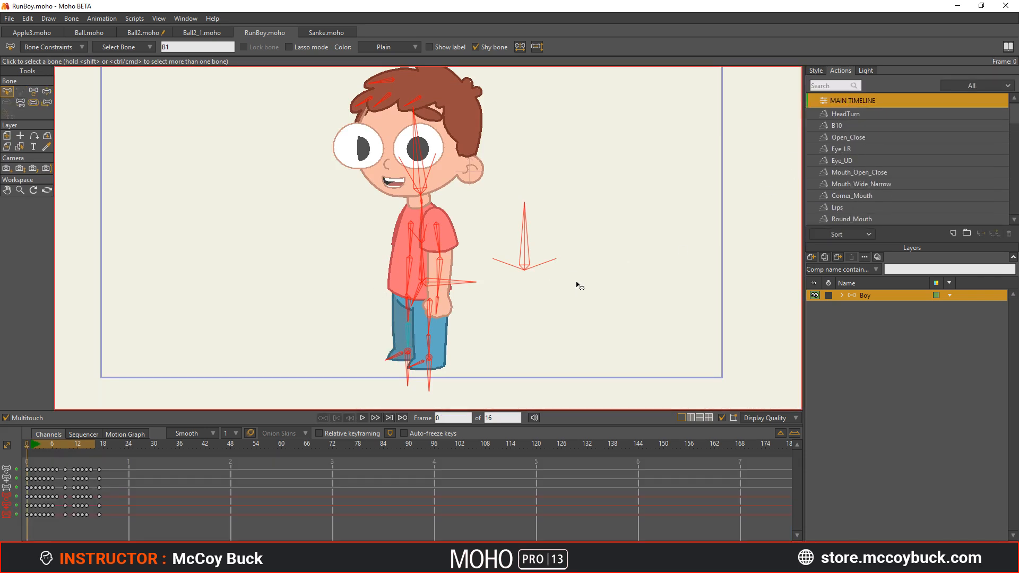
# - Play the green apple animation in Apple3.moho and close that document
pyautogui.click(32, 32)
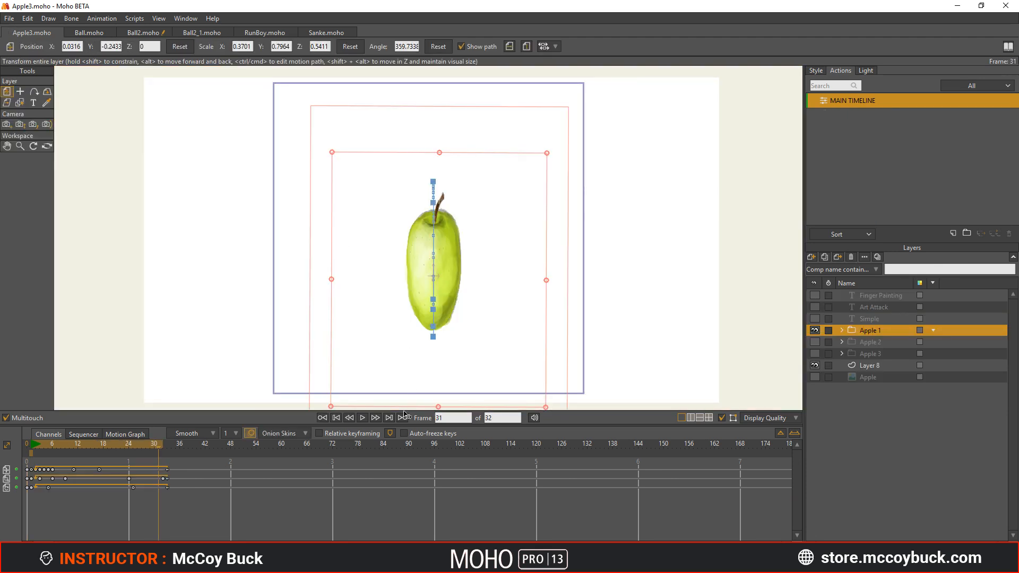
pyautogui.click(362, 417)
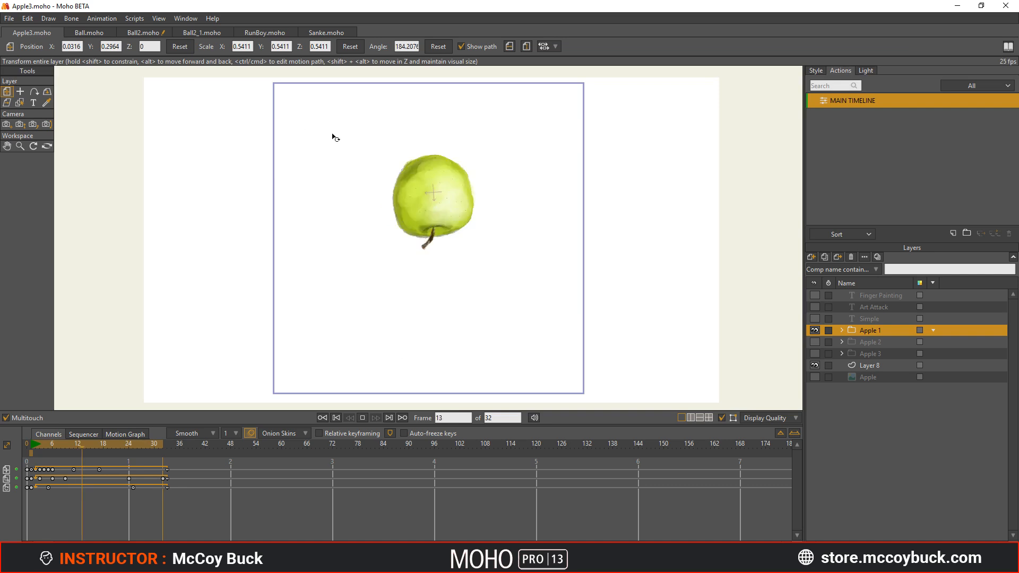
pyautogui.click(8, 33)
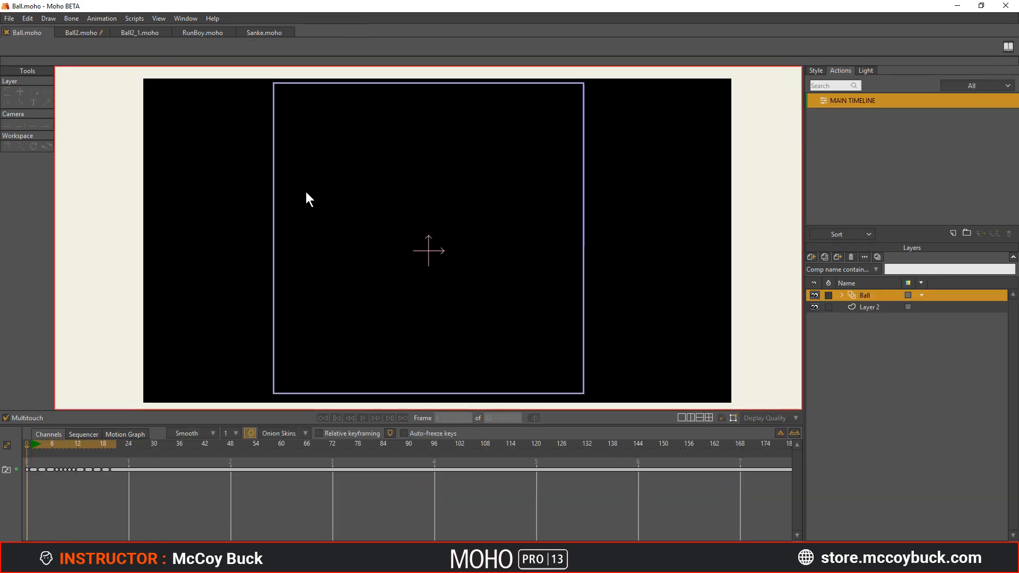
# - Play the red ball animation in Ball.moho and expand the Ball group to inspect its frame layers
pyautogui.click(362, 418)
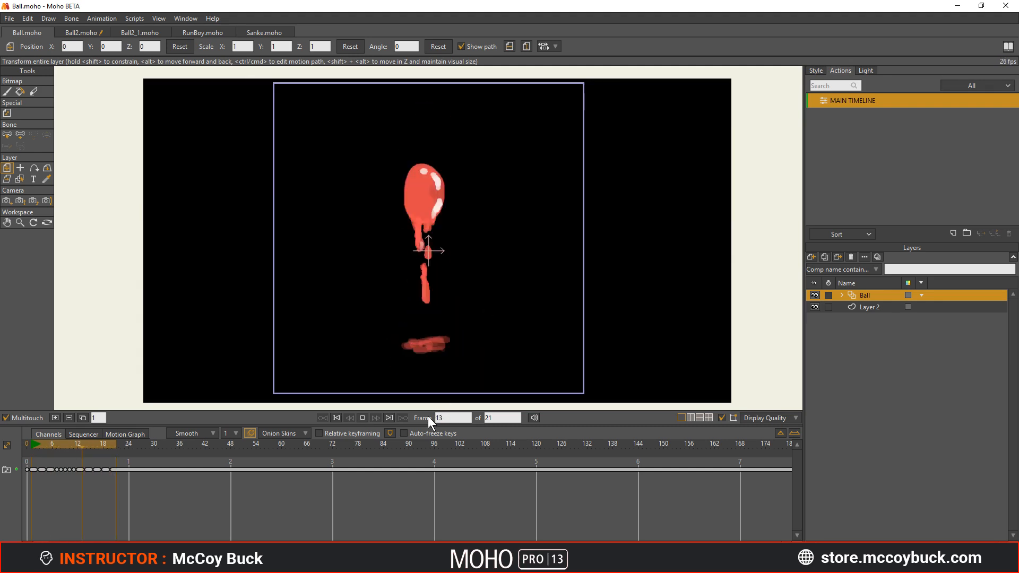
pyautogui.click(362, 418)
pyautogui.click(841, 294)
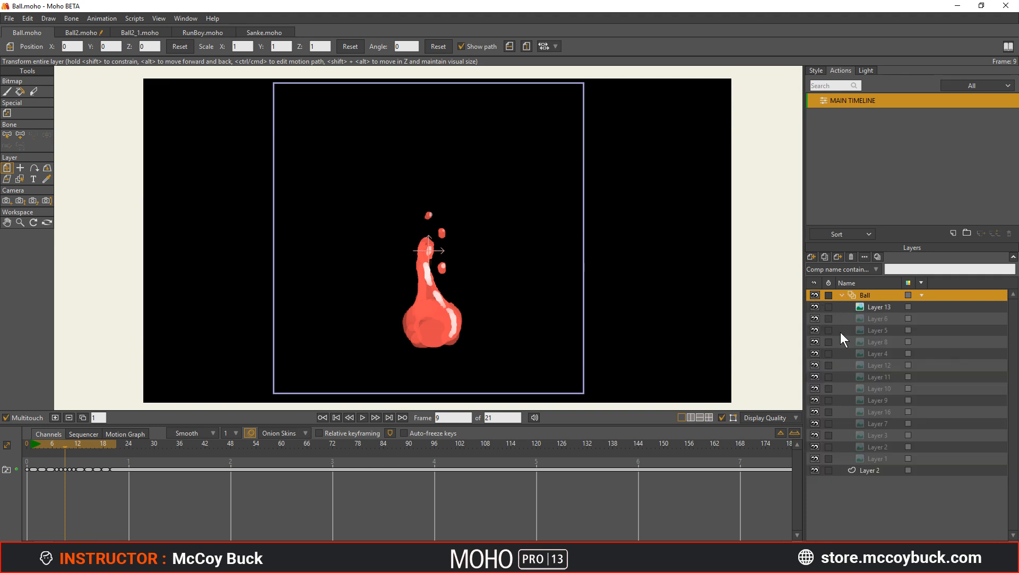
pyautogui.click(817, 308)
pyautogui.click(816, 306)
# - View the individual drawings in the Ball group one by one from Layer 1 up to Layer 9, and collapse the group
pyautogui.click(867, 455)
pyautogui.click(869, 447)
pyautogui.click(870, 435)
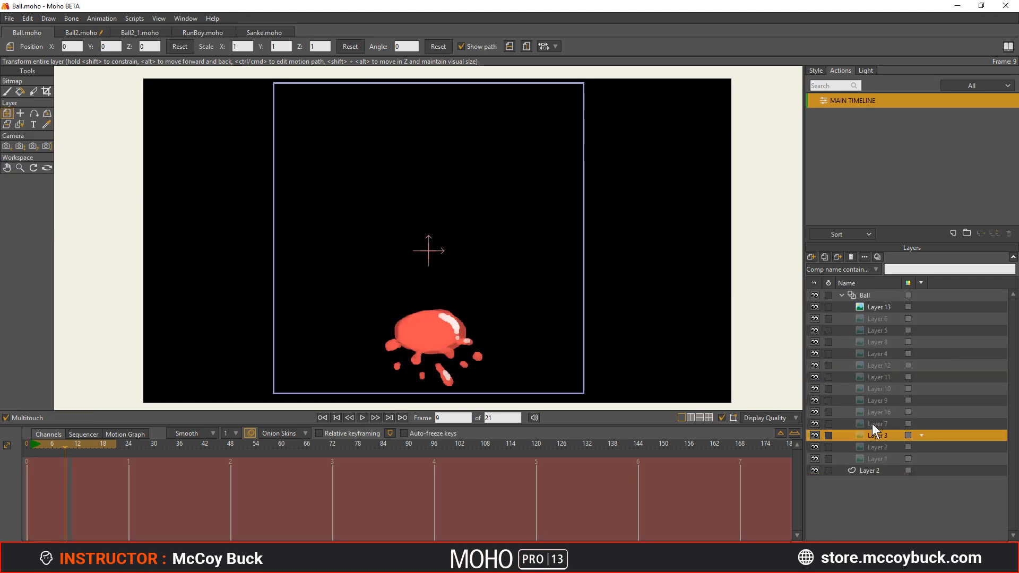
pyautogui.click(871, 424)
pyautogui.click(871, 411)
pyautogui.click(870, 399)
pyautogui.click(842, 295)
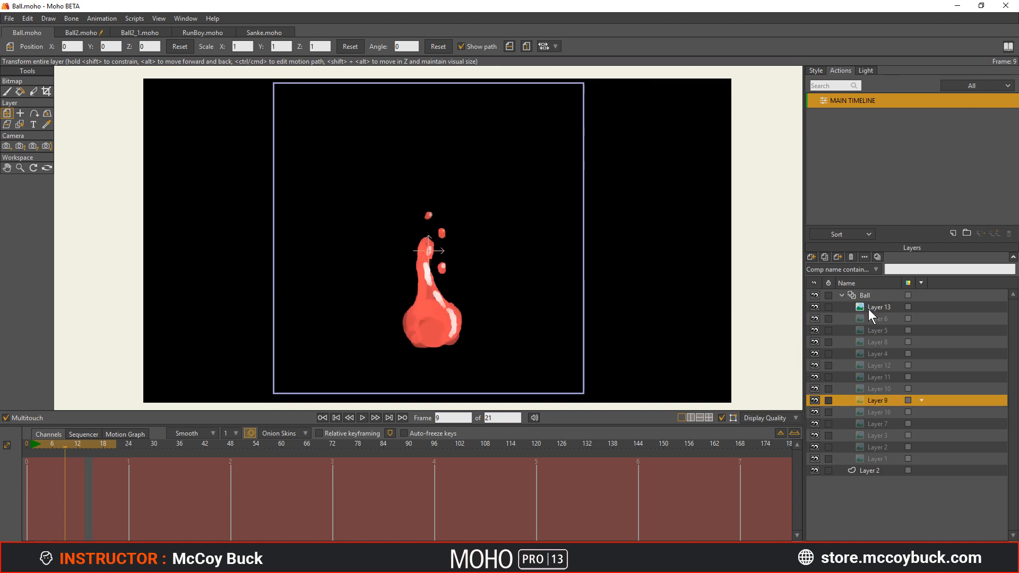
# - Scrub the red ball animation from frame 2 to frame 8 and check which Ball layer is active there
pyautogui.click(27, 446)
pyautogui.click(37, 444)
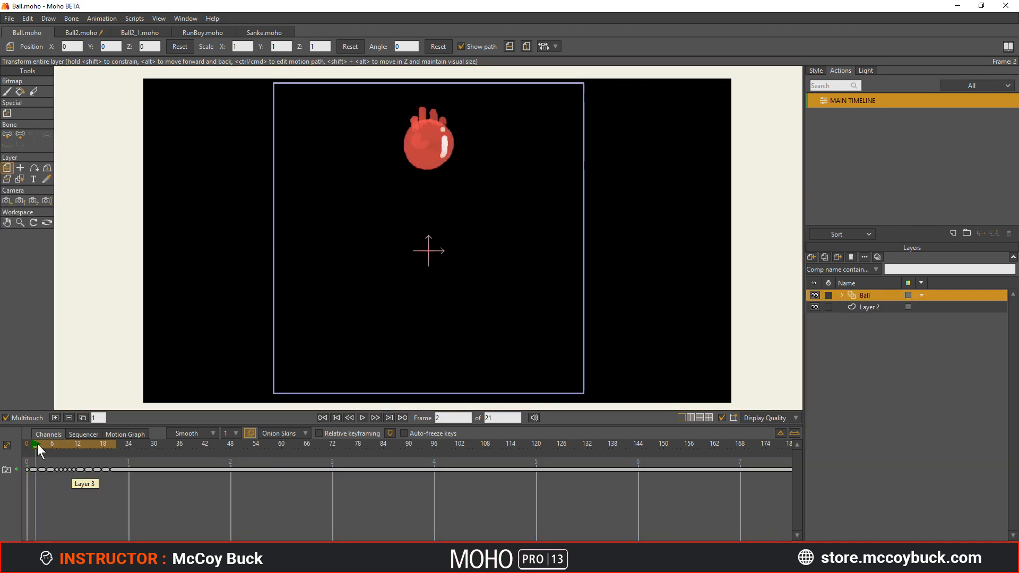
pyautogui.moveTo(40, 444); pyautogui.dragTo(63, 448)
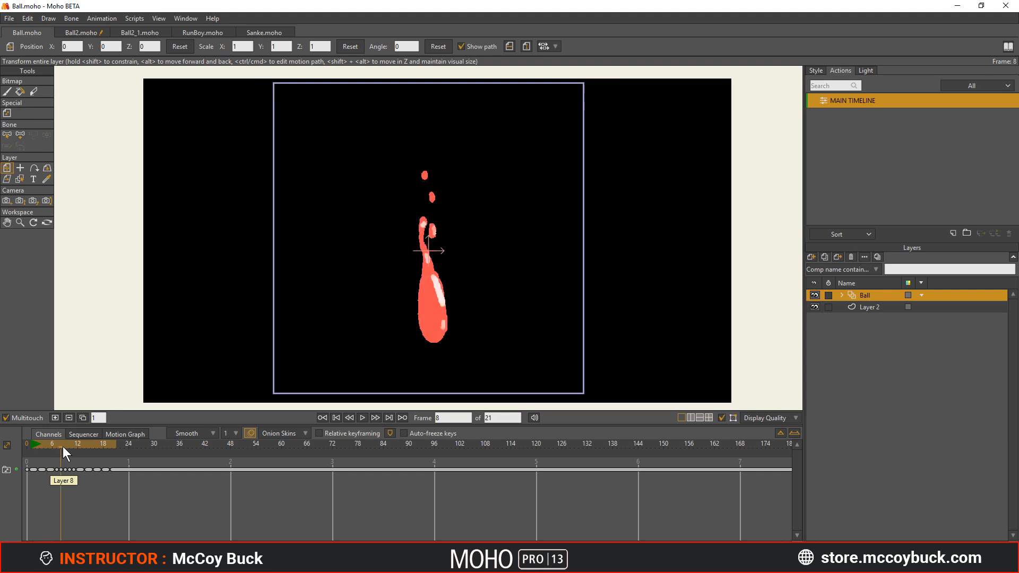
pyautogui.click(842, 295)
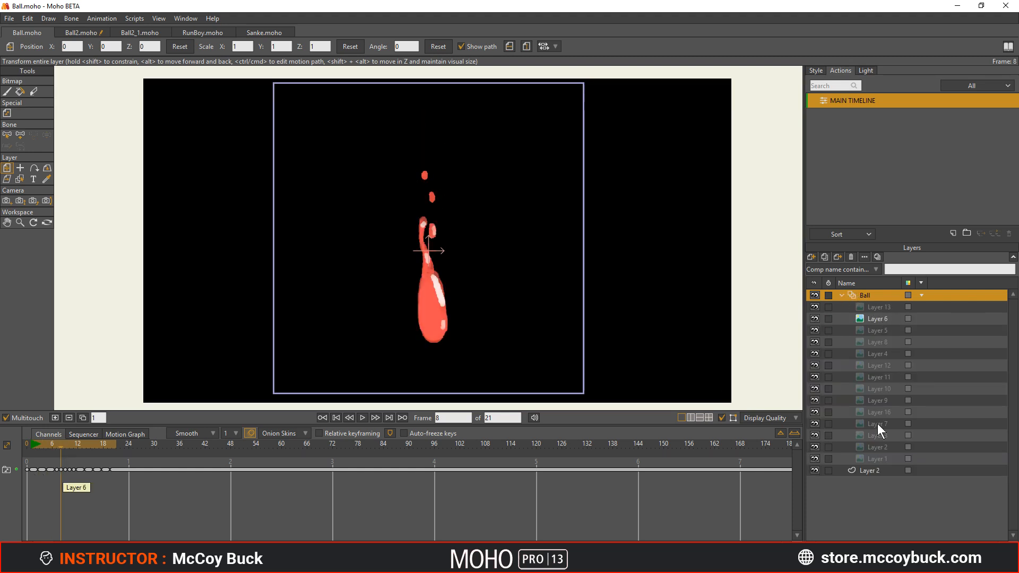
pyautogui.click(841, 295)
# - Return to frame 2 and check which layer of the Ball group is shown at that frame
pyautogui.click(36, 444)
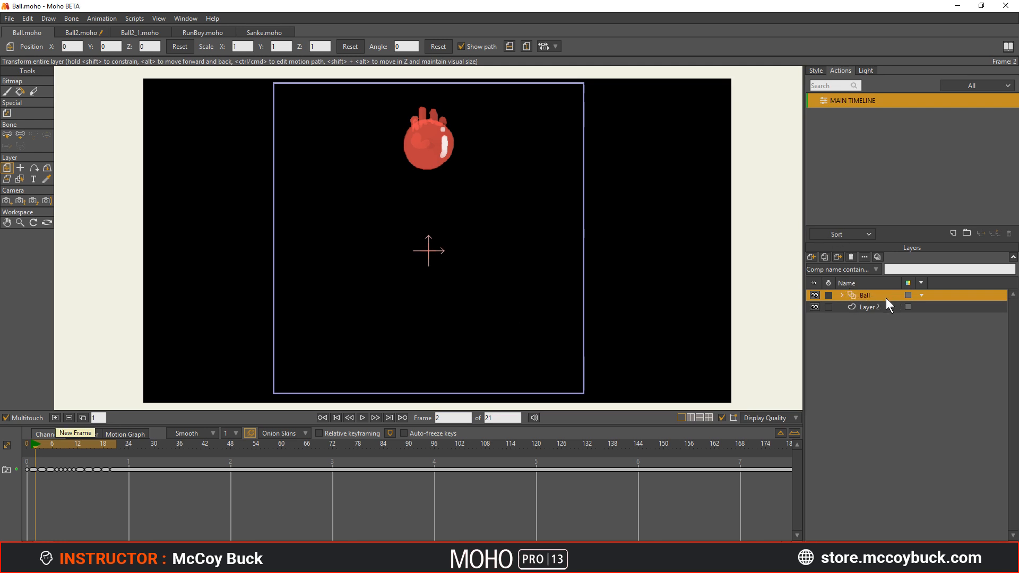
pyautogui.click(842, 294)
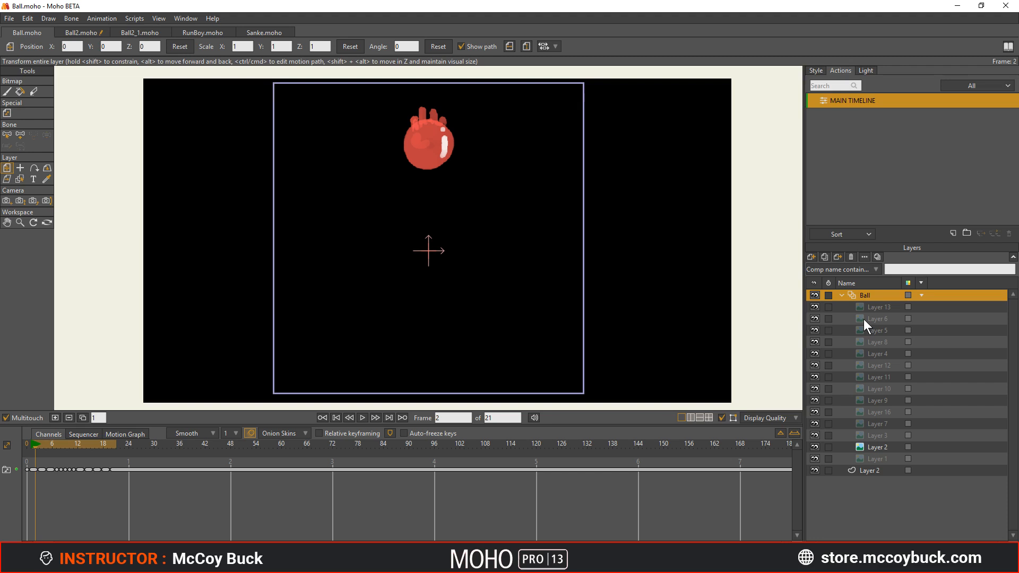
pyautogui.click(843, 295)
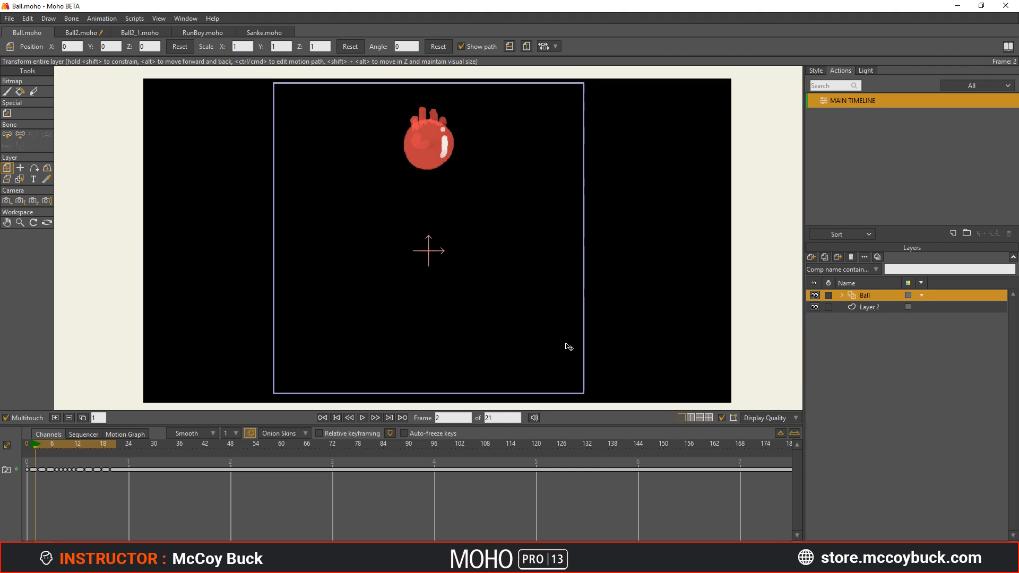
# - Scrub the red ball animation from frame 2 to frame 14 and close Ball.moho
pyautogui.moveTo(34, 443)
pyautogui.mouseDown()
pyautogui.moveTo(61, 444)
pyautogui.moveTo(40, 445)
pyautogui.mouseUp()
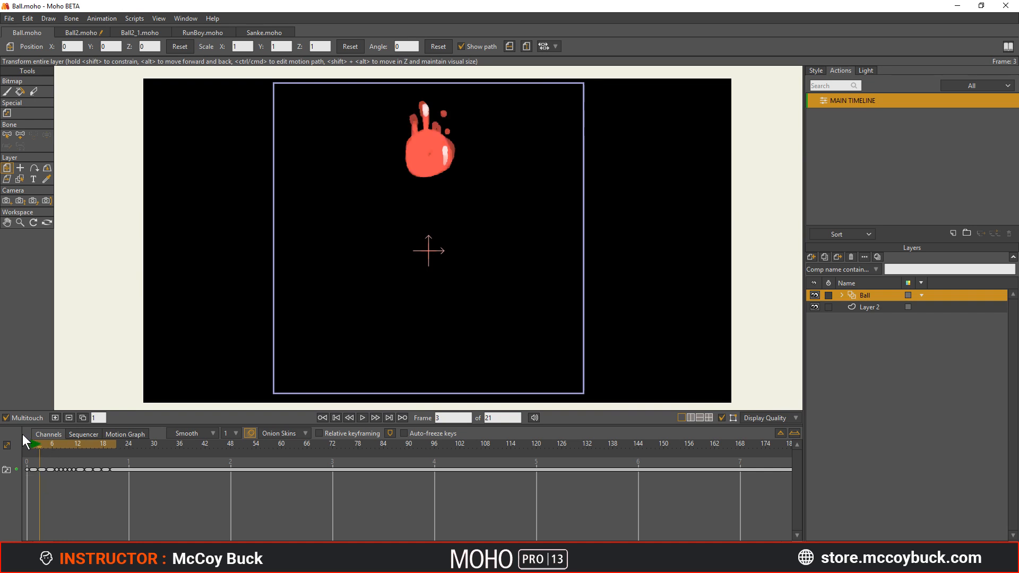
pyautogui.click(33, 444)
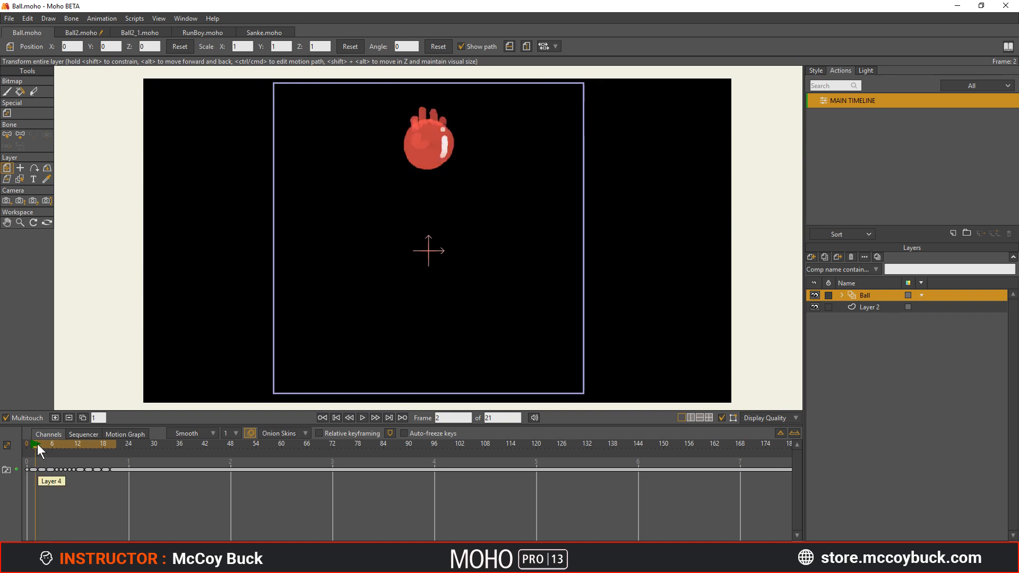
pyautogui.moveTo(38, 444); pyautogui.dragTo(86, 445)
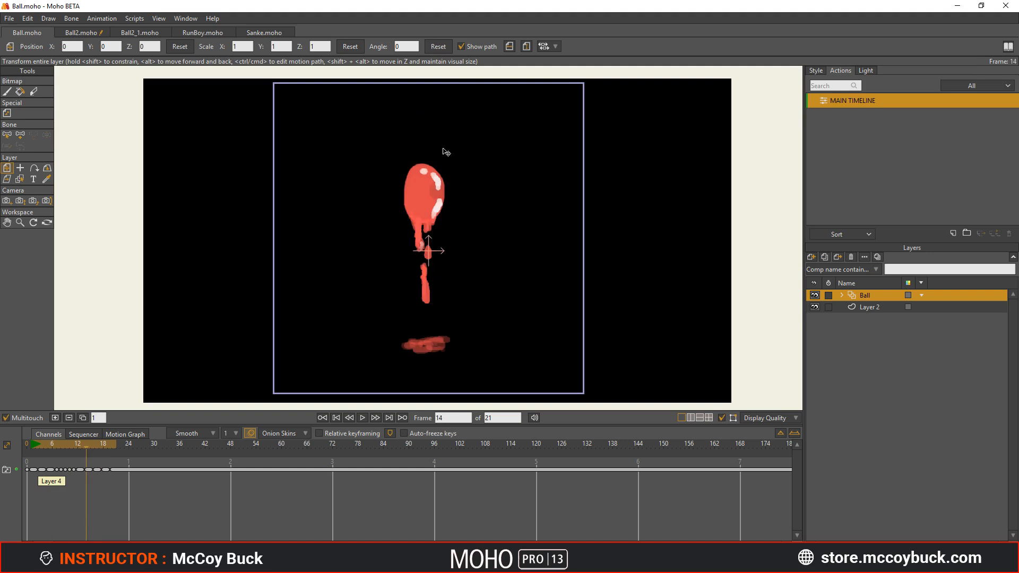
pyautogui.click(6, 33)
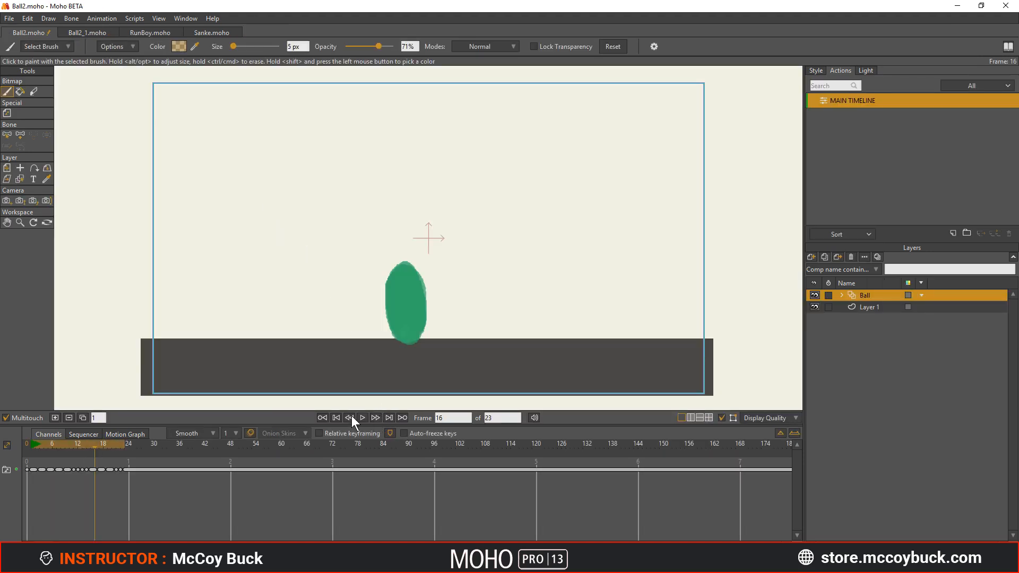
# - Play and scrub the green ball animation in Ball2.moho, and close the document
pyautogui.click(364, 418)
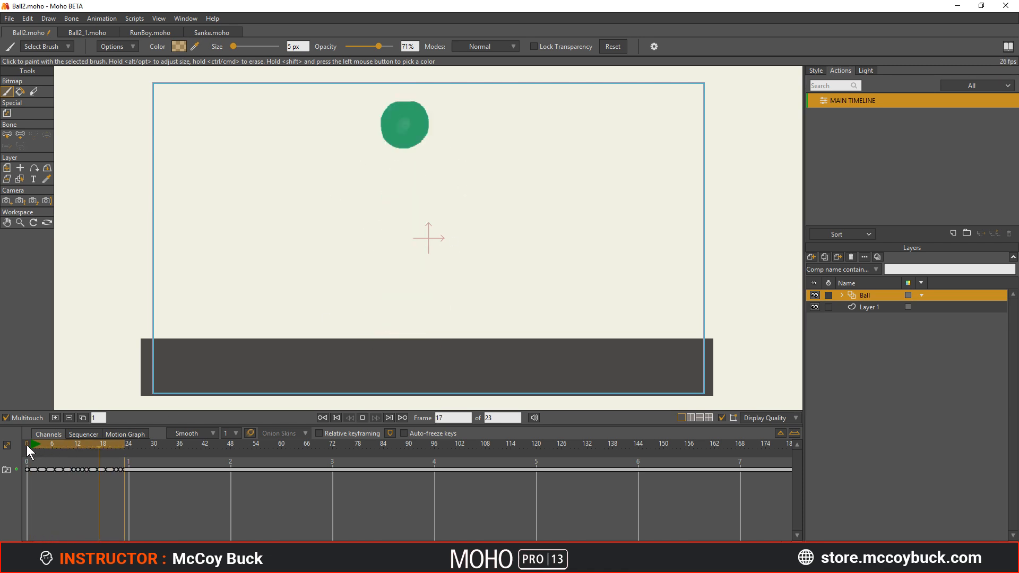
pyautogui.moveTo(27, 444); pyautogui.dragTo(50, 470)
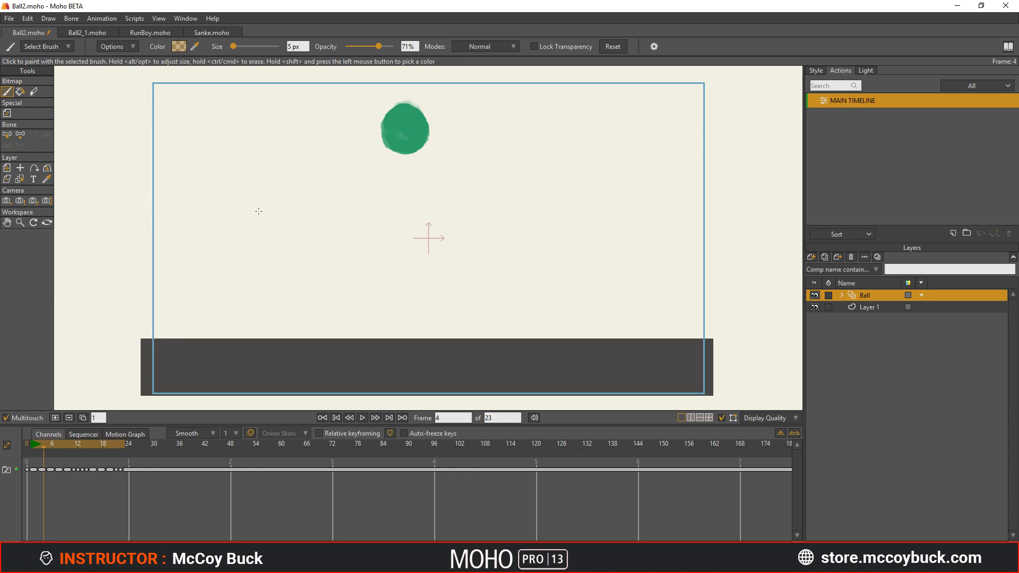
pyautogui.click(7, 33)
pyautogui.click(541, 218)
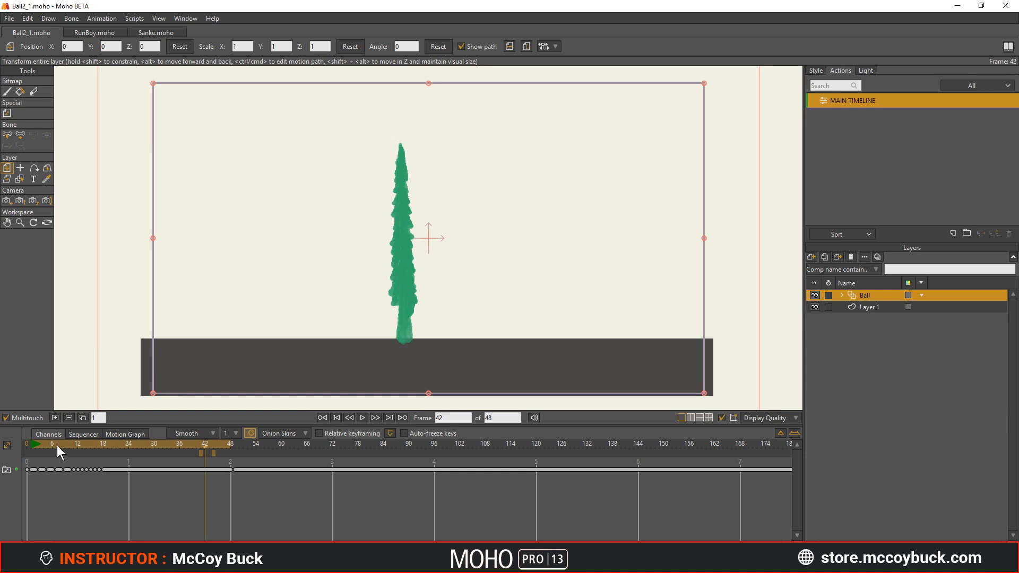
# - Play the green ball animation in Ball2_1.moho starting from frame 2
pyautogui.click(34, 448)
pyautogui.moveTo(34, 448); pyautogui.dragTo(35, 448)
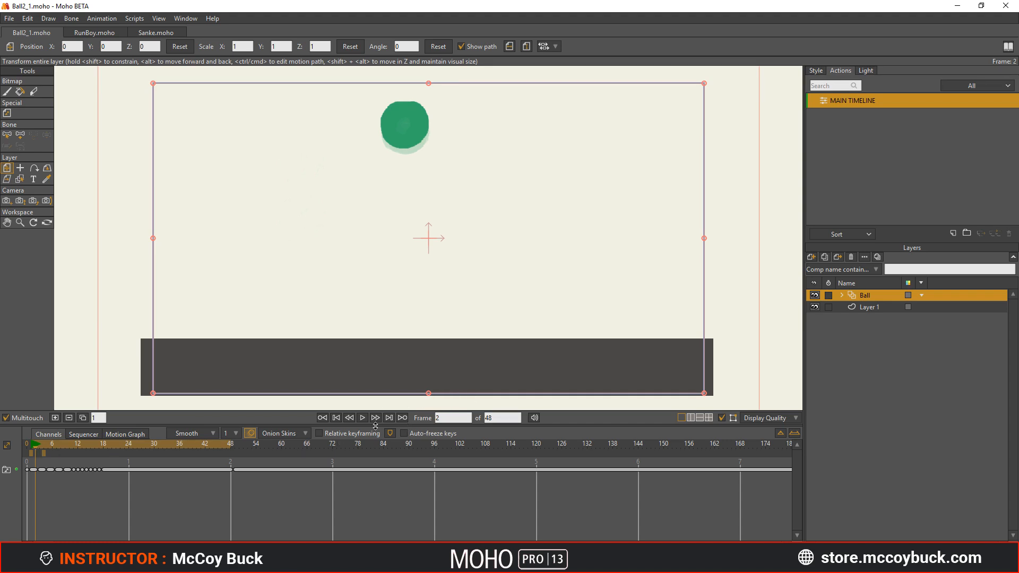
pyautogui.click(361, 417)
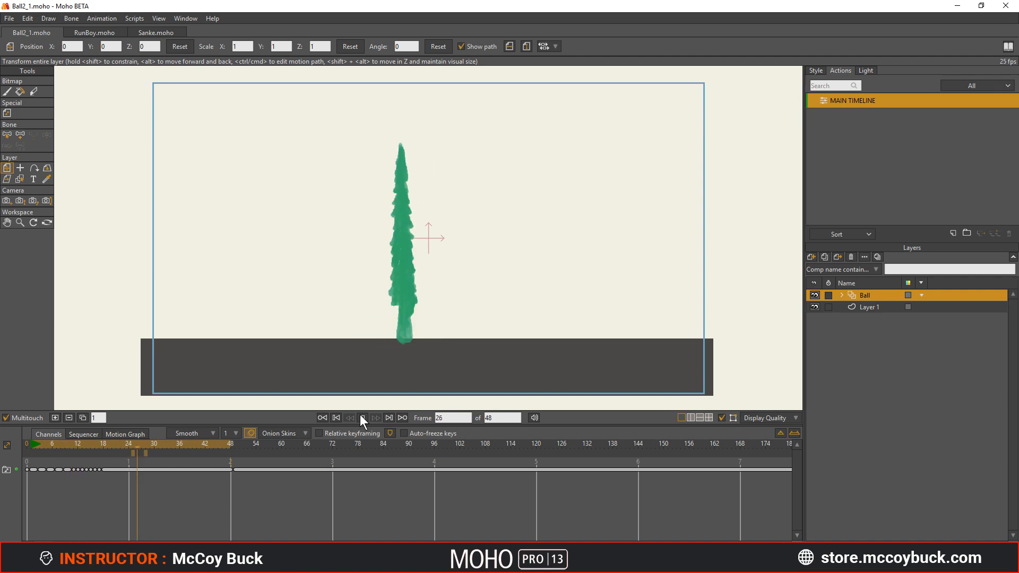
# - Turn off onion skins for the green ball animation and scrub through its first 18 frames
pyautogui.moveTo(31, 444); pyautogui.dragTo(102, 453)
pyautogui.click(250, 433)
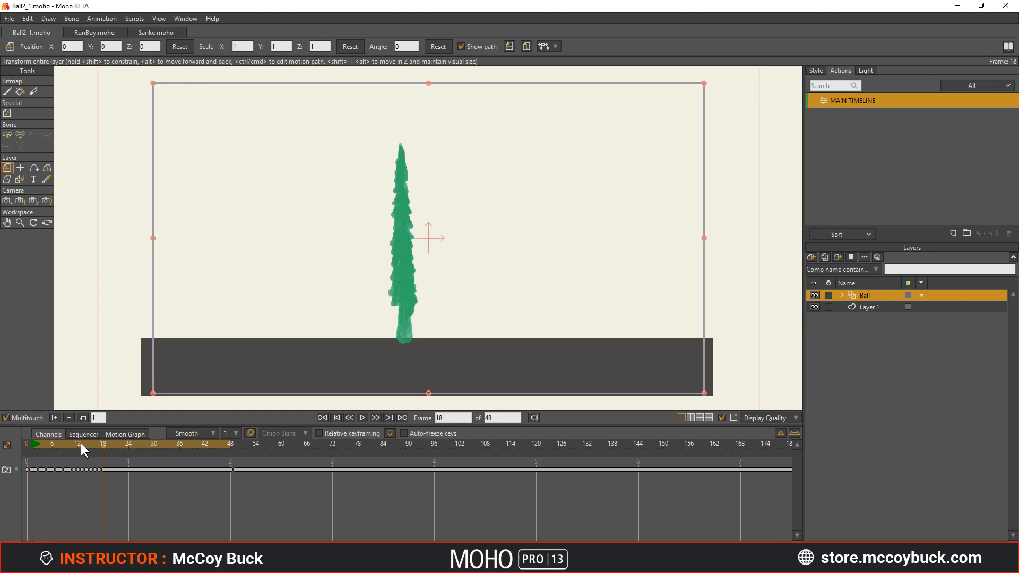
pyautogui.moveTo(80, 444); pyautogui.dragTo(103, 453)
pyautogui.moveTo(33, 442); pyautogui.dragTo(65, 456)
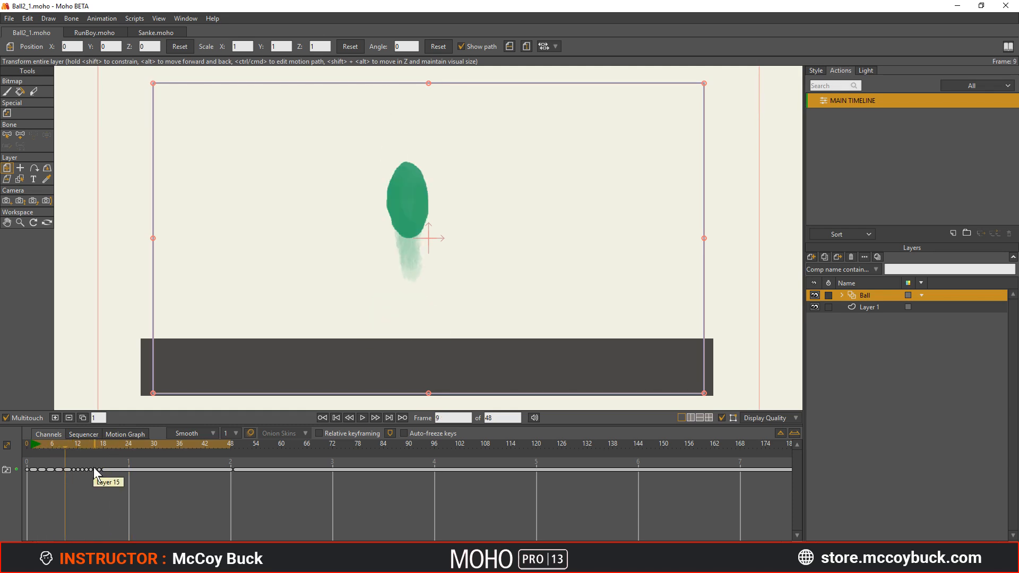
# - Scrub the green ball animation from frame 2 to frame 21 to examine its successive drawings
pyautogui.click(35, 445)
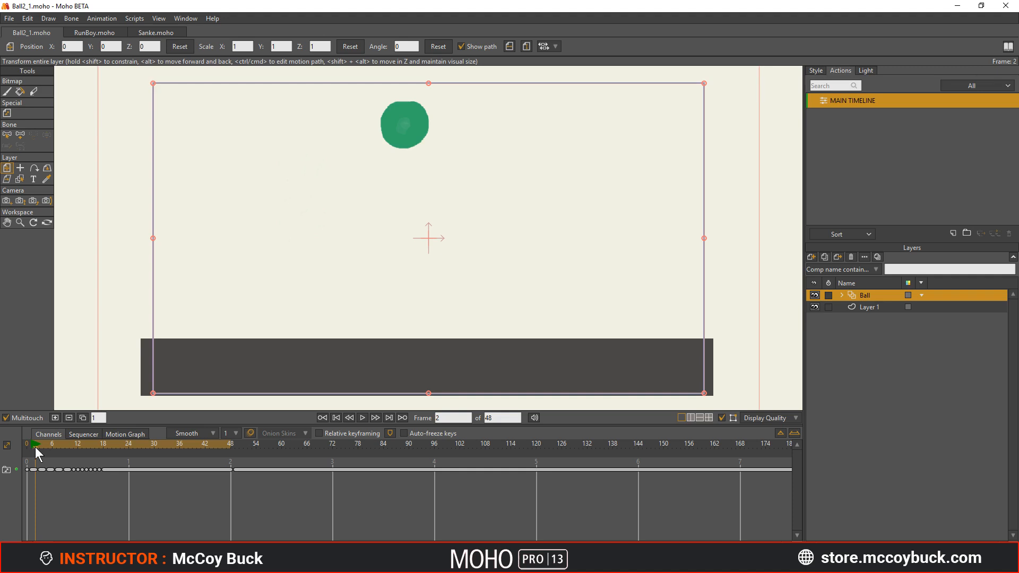
pyautogui.moveTo(35, 447)
pyautogui.mouseDown()
pyautogui.moveTo(107, 447)
pyautogui.moveTo(31, 466)
pyautogui.mouseUp()
pyautogui.moveTo(34, 447); pyautogui.dragTo(117, 449)
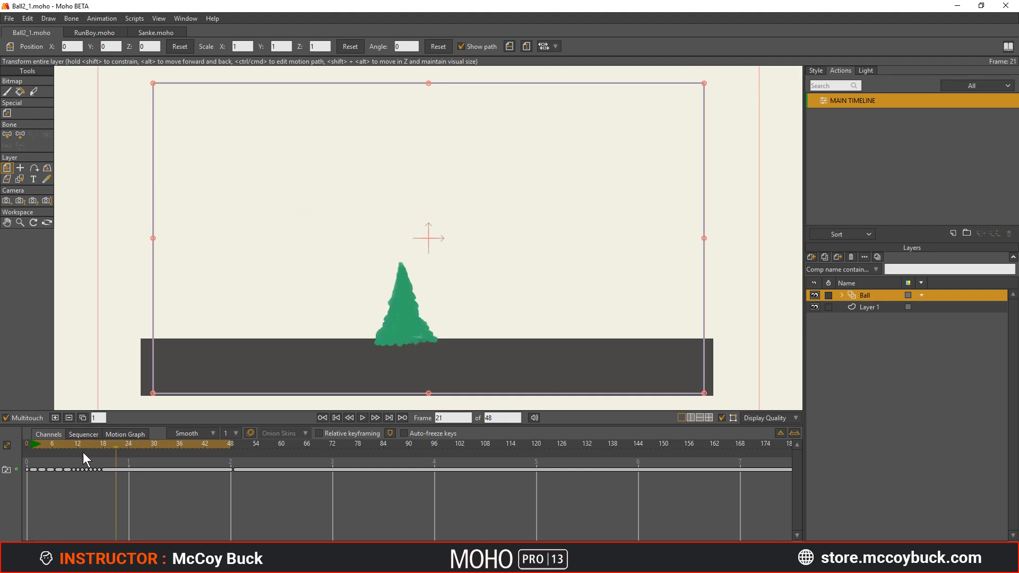
# - Scrub the green ball from frame 2 to frame 14 once more and close Ball2_1.moho
pyautogui.click(37, 447)
pyautogui.moveTo(37, 447); pyautogui.dragTo(85, 445)
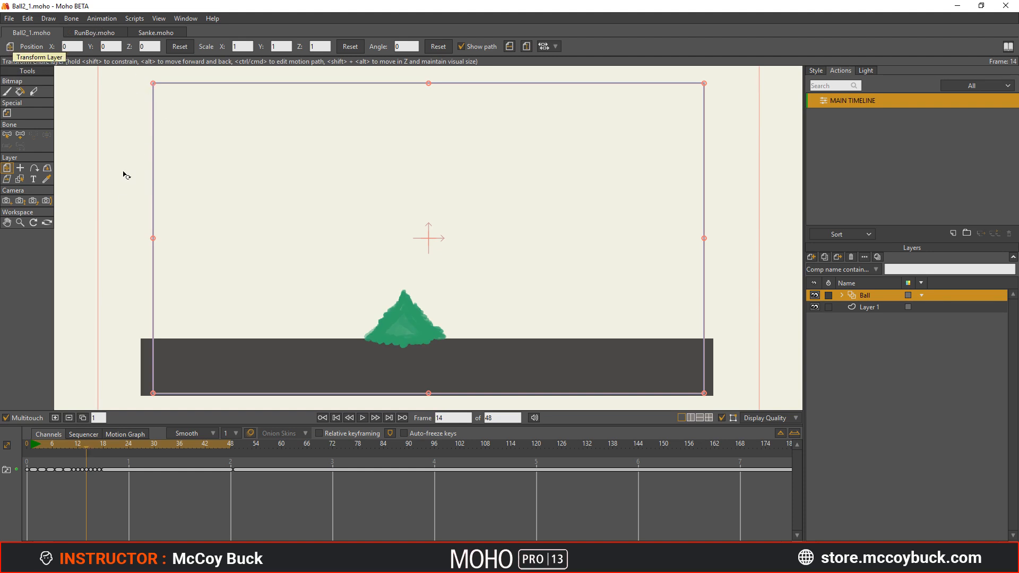
pyautogui.click(6, 32)
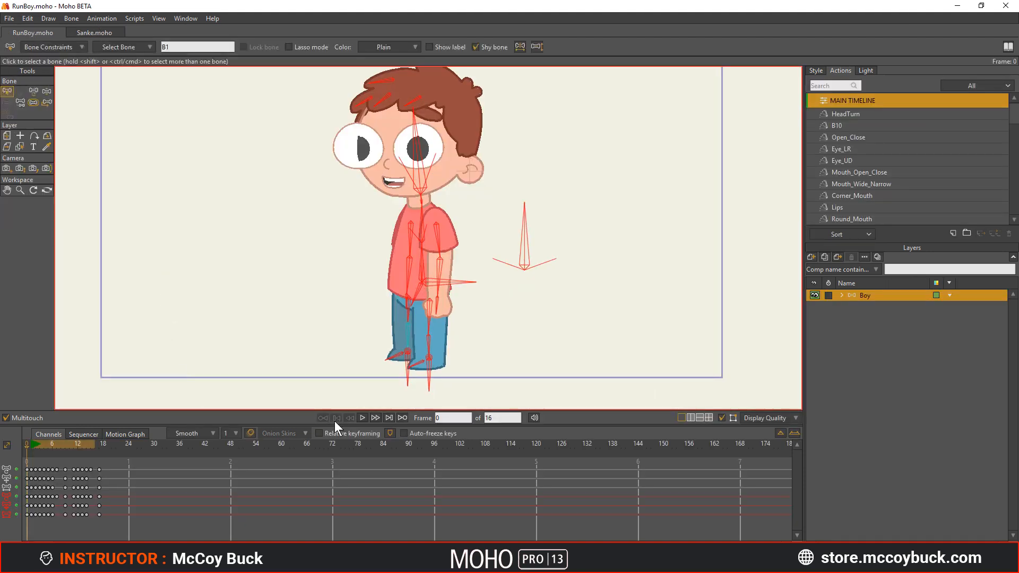
# - Play the boy's run cycle in RunBoy.moho, stop it, and switch to Sanke.moho
pyautogui.click(362, 418)
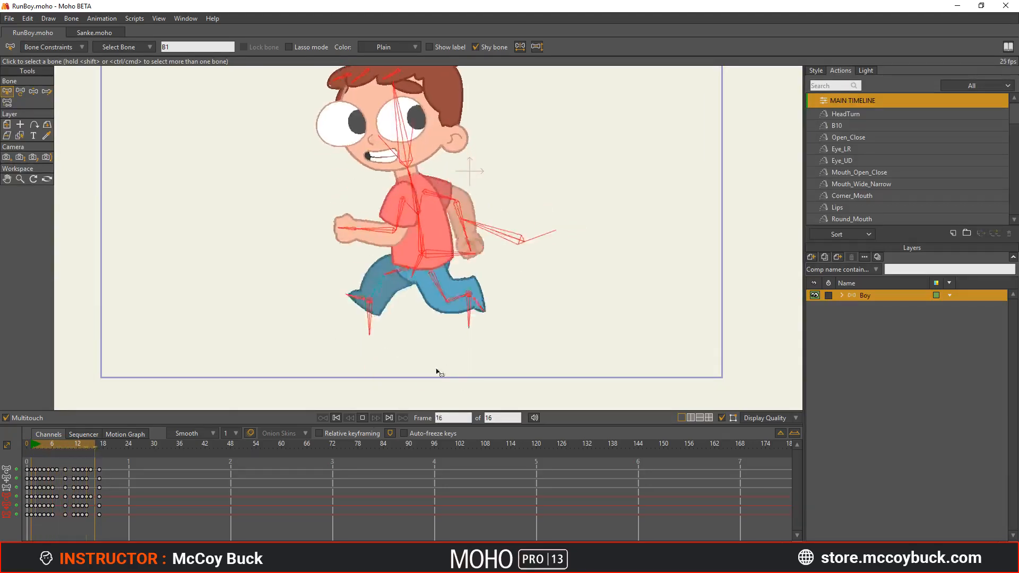
pyautogui.click(363, 417)
pyautogui.click(94, 33)
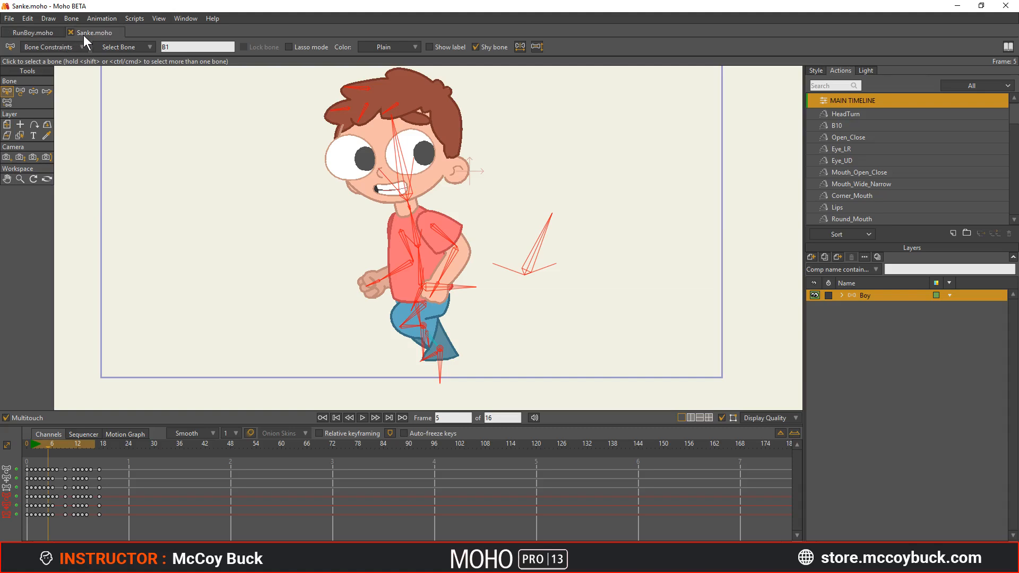
# - Play the purple creature animation in Sanke.moho and scrub it from frame 1 to frame 16
pyautogui.click(351, 418)
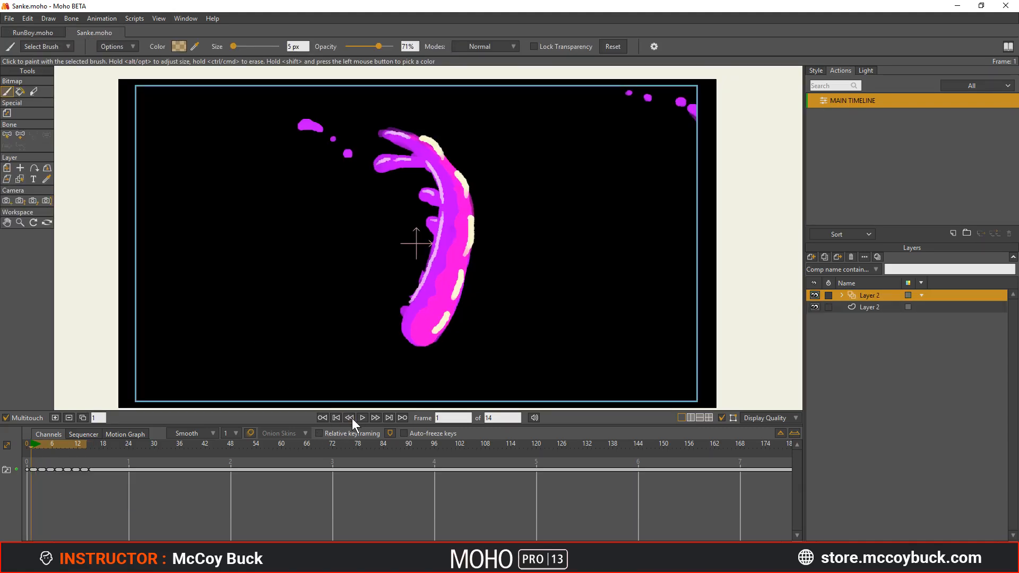
pyautogui.click(363, 418)
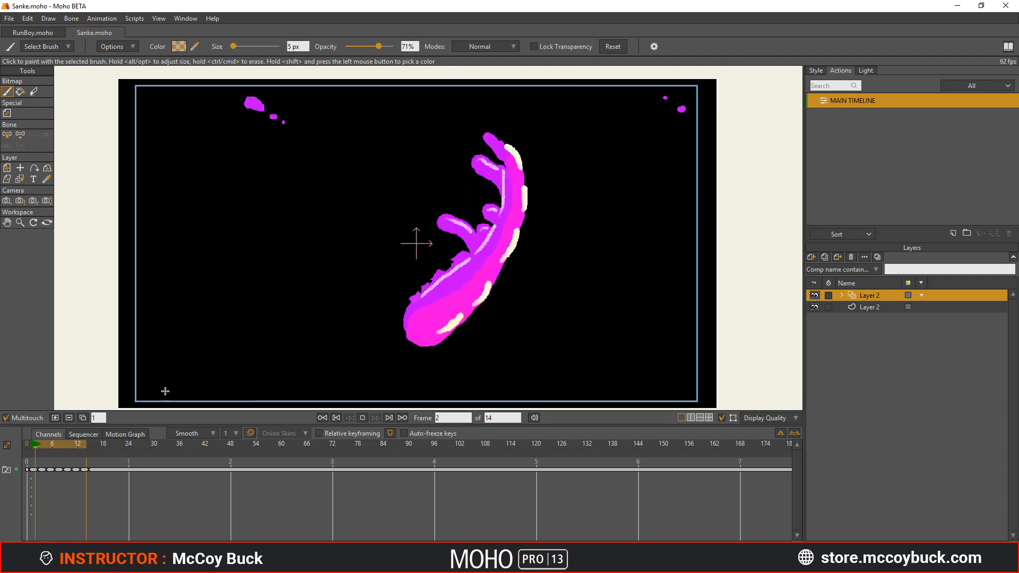
pyautogui.click(36, 446)
pyautogui.moveTo(37, 447)
pyautogui.mouseDown()
pyautogui.moveTo(28, 451)
pyautogui.moveTo(94, 461)
pyautogui.moveTo(56, 455)
pyautogui.moveTo(102, 452)
pyautogui.moveTo(30, 450)
pyautogui.mouseUp()
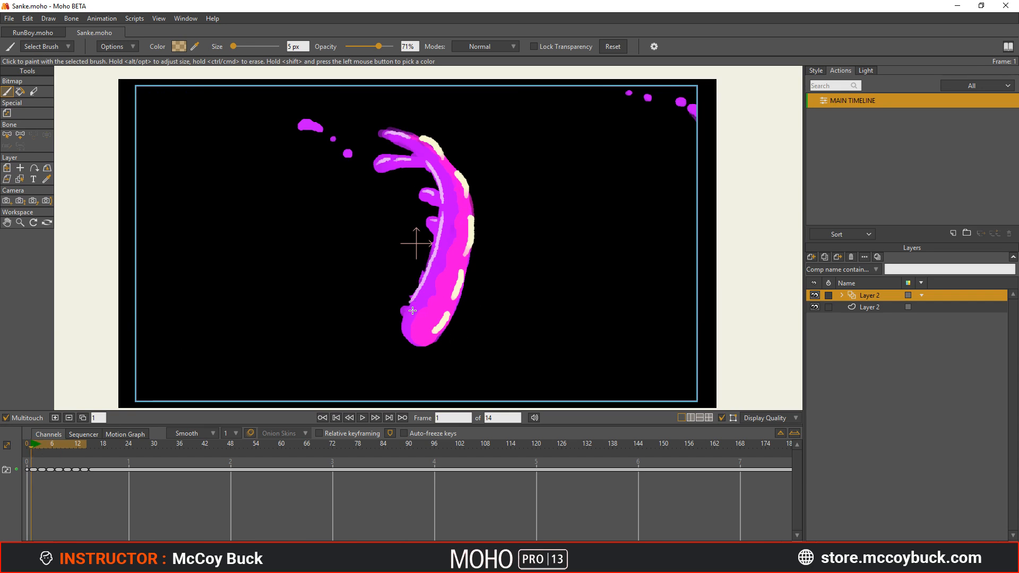
pyautogui.click(361, 415)
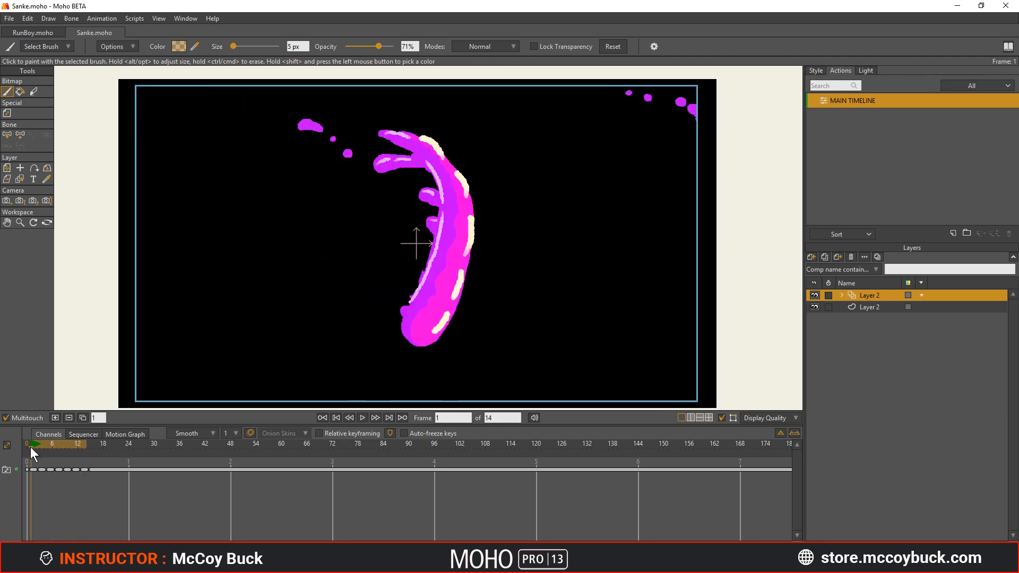
pyautogui.moveTo(30, 446)
pyautogui.mouseDown()
pyautogui.moveTo(104, 457)
pyautogui.moveTo(94, 460)
pyautogui.mouseUp()
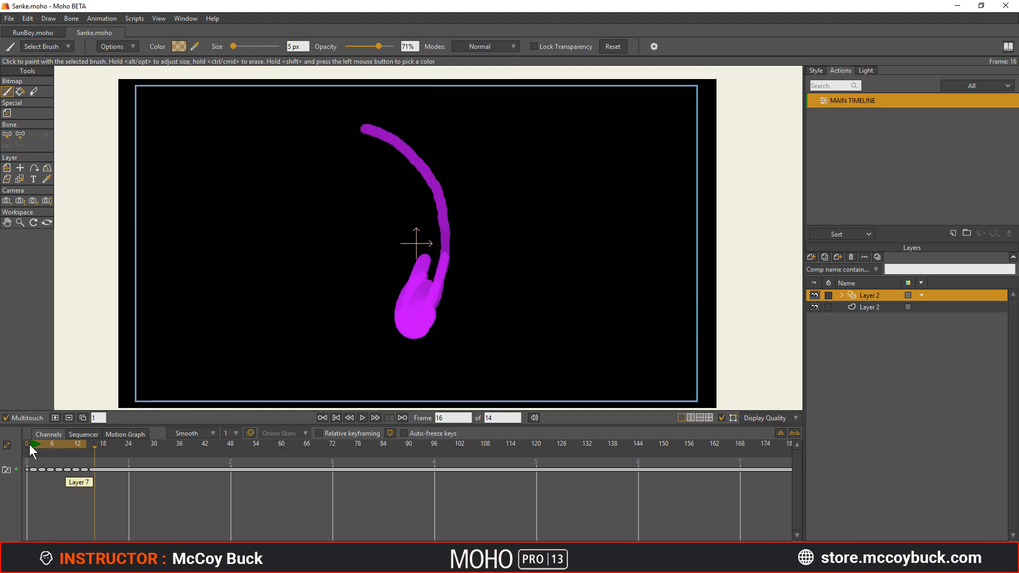
# - Close Sanke.moho and save the running boy project as a new file named RunBoy2.moho
pyautogui.moveTo(30, 444)
pyautogui.mouseDown()
pyautogui.moveTo(80, 450)
pyautogui.moveTo(27, 453)
pyautogui.moveTo(76, 450)
pyautogui.moveTo(89, 461)
pyautogui.moveTo(34, 469)
pyautogui.moveTo(84, 467)
pyautogui.moveTo(47, 471)
pyautogui.mouseUp()
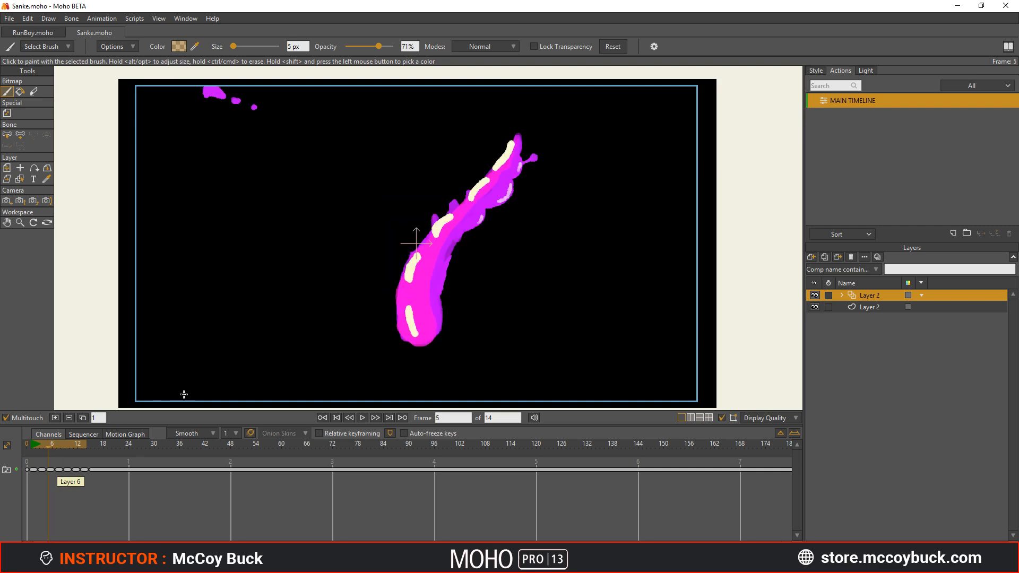
pyautogui.click(72, 32)
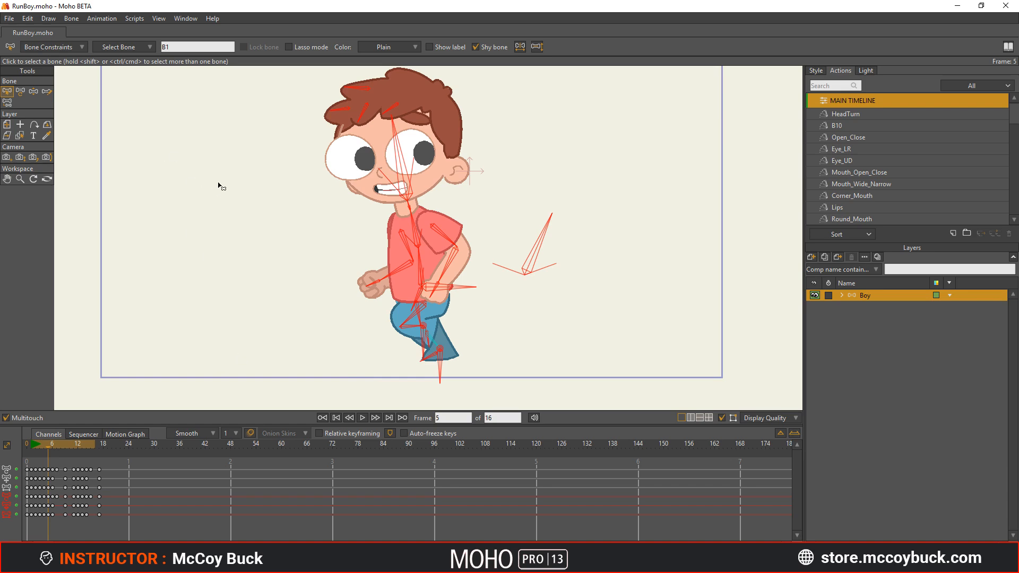
pyautogui.hotkey('ctrl', 'shift', 's')
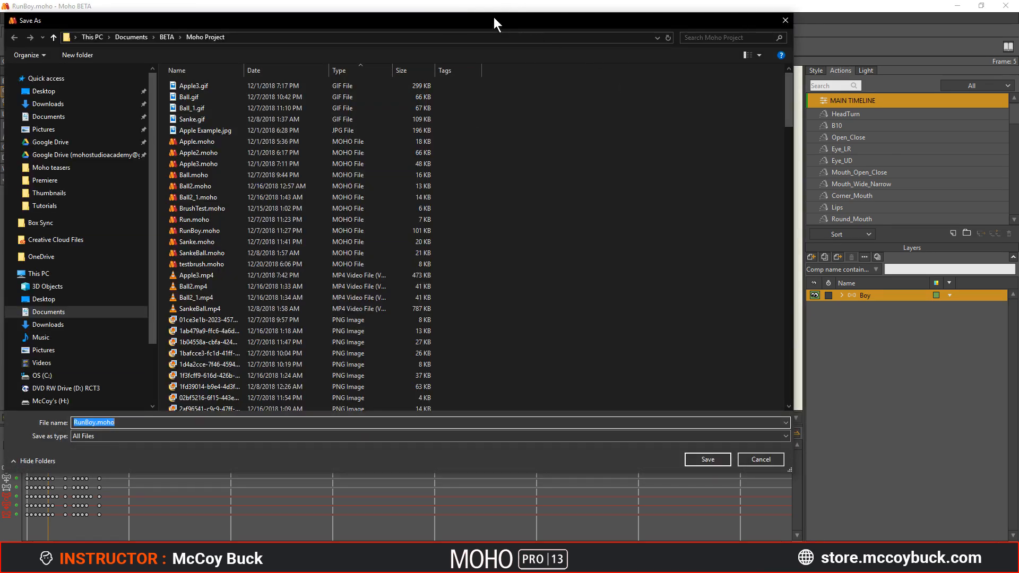
pyautogui.press('Escape')
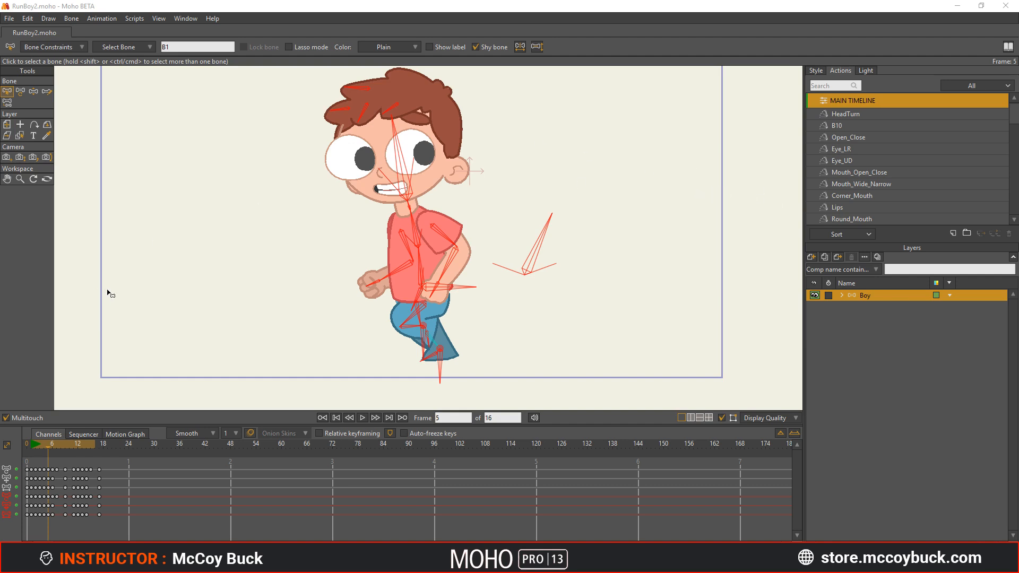
# - Enlarge the timeline scale, then play the boy's run cycle from frame 1 and return to frame 1
pyautogui.click(31, 447)
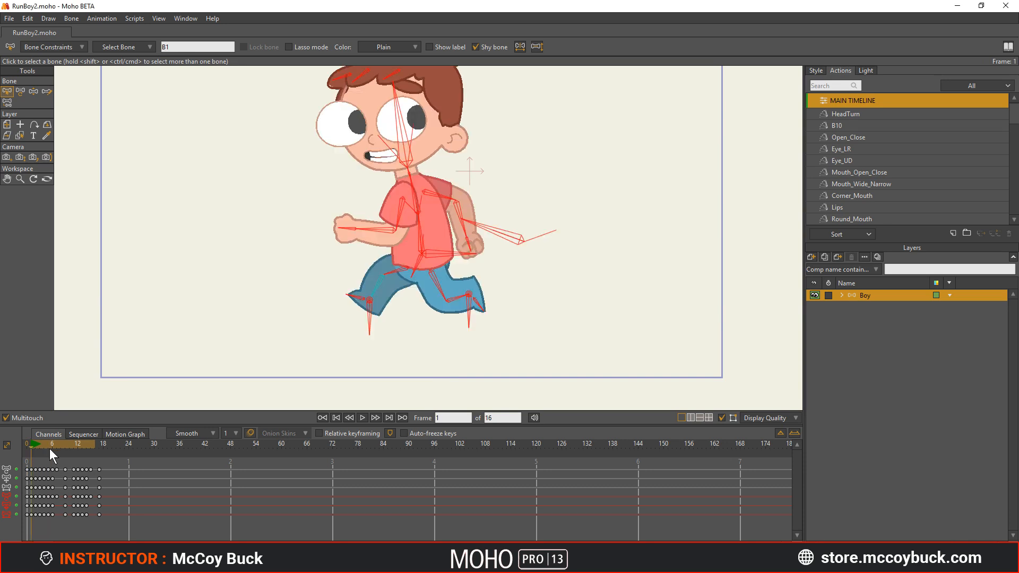
pyautogui.click(794, 433)
pyautogui.scroll(1, 367, 233)
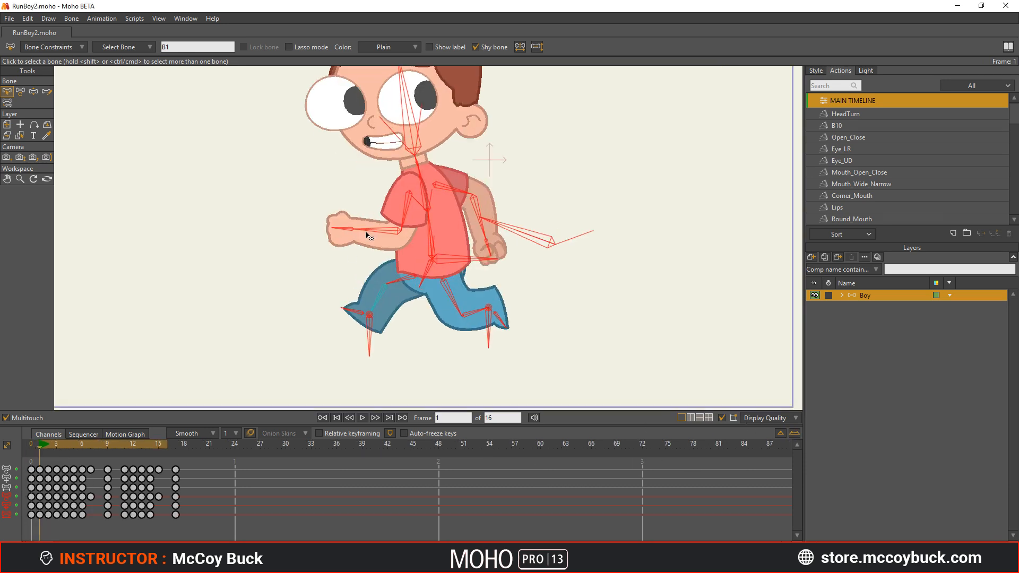
pyautogui.scroll(-2, 367, 233)
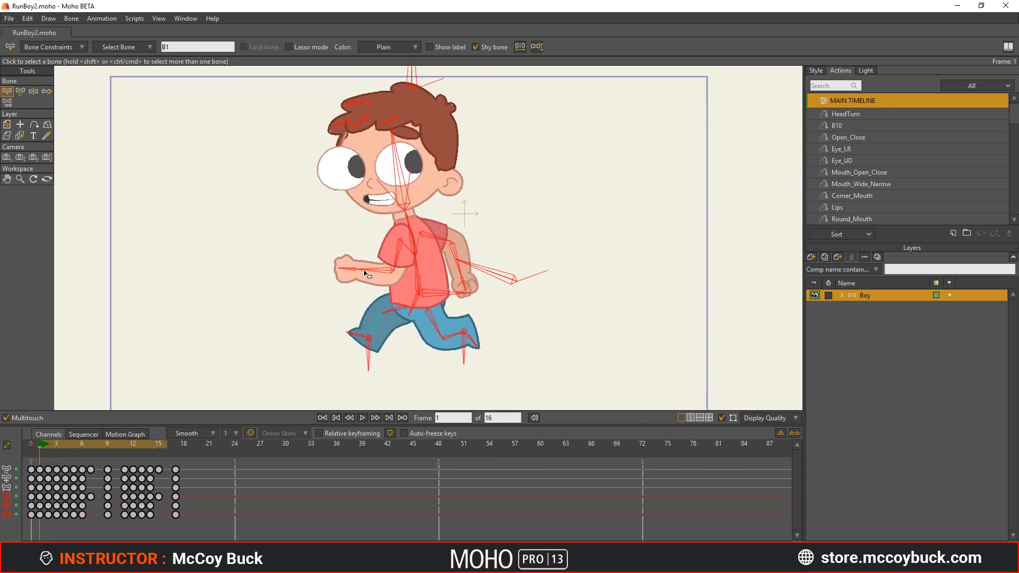
pyautogui.scroll(1, 349, 259)
pyautogui.scroll(-2, 348, 259)
pyautogui.scroll(1, 346, 259)
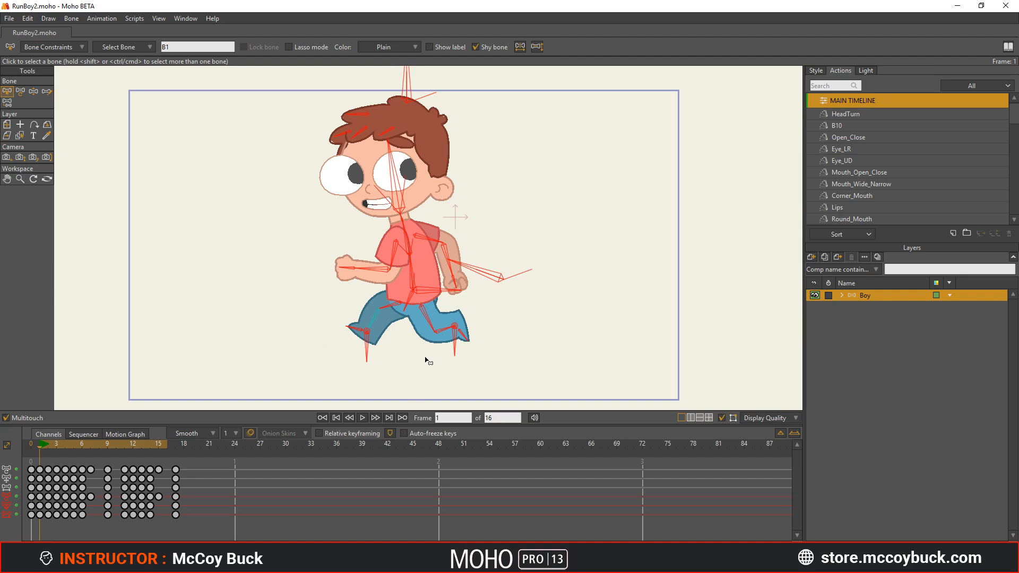
pyautogui.press('space')
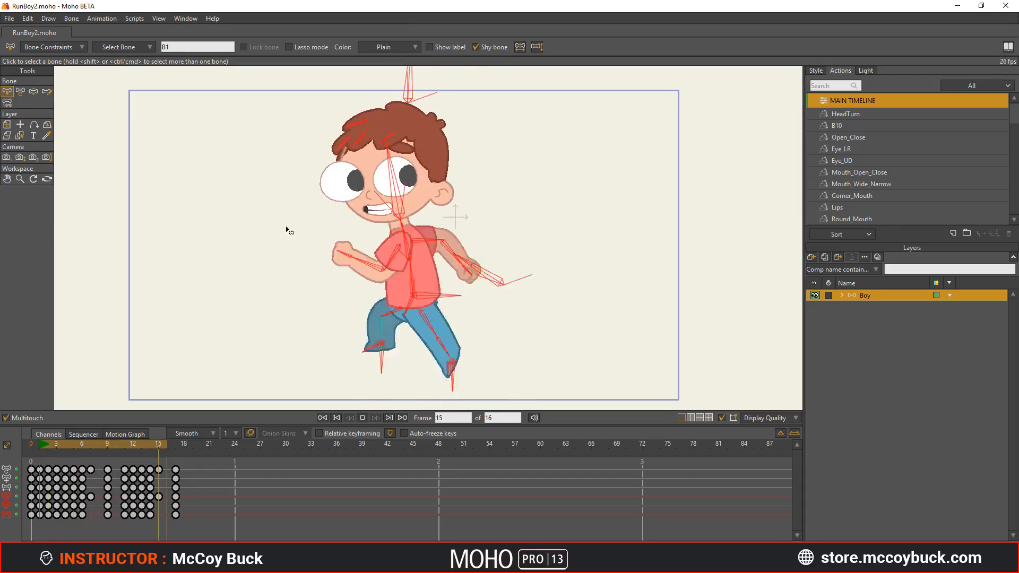
pyautogui.press('space')
pyautogui.click(41, 446)
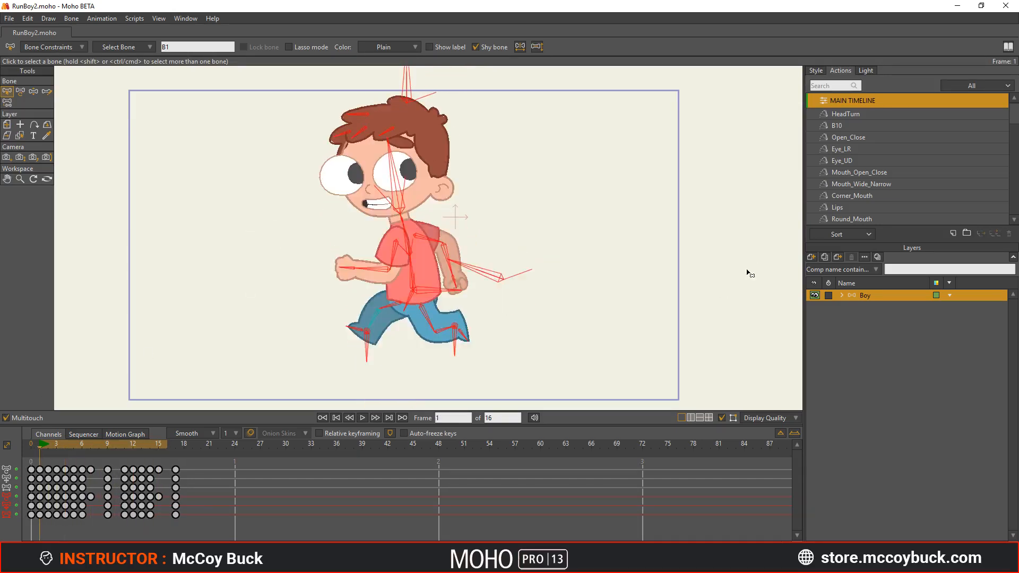
pyautogui.click(810, 255)
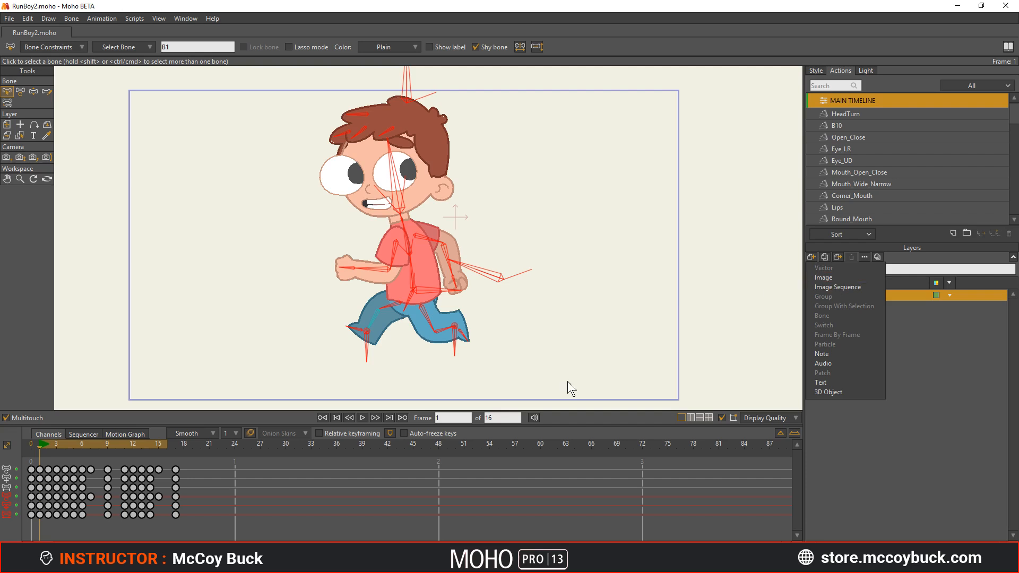
pyautogui.click(30, 449)
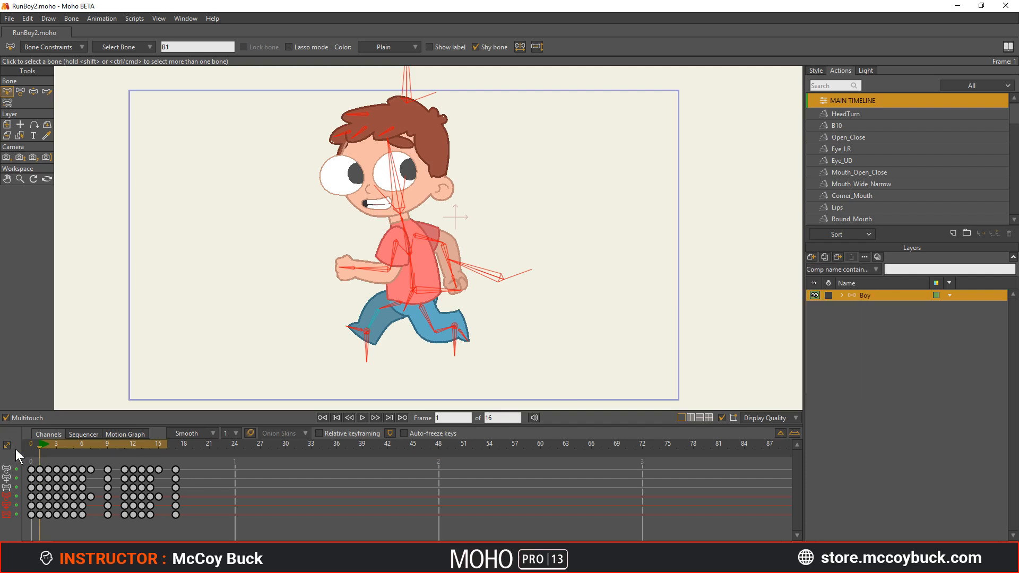
pyautogui.click(810, 257)
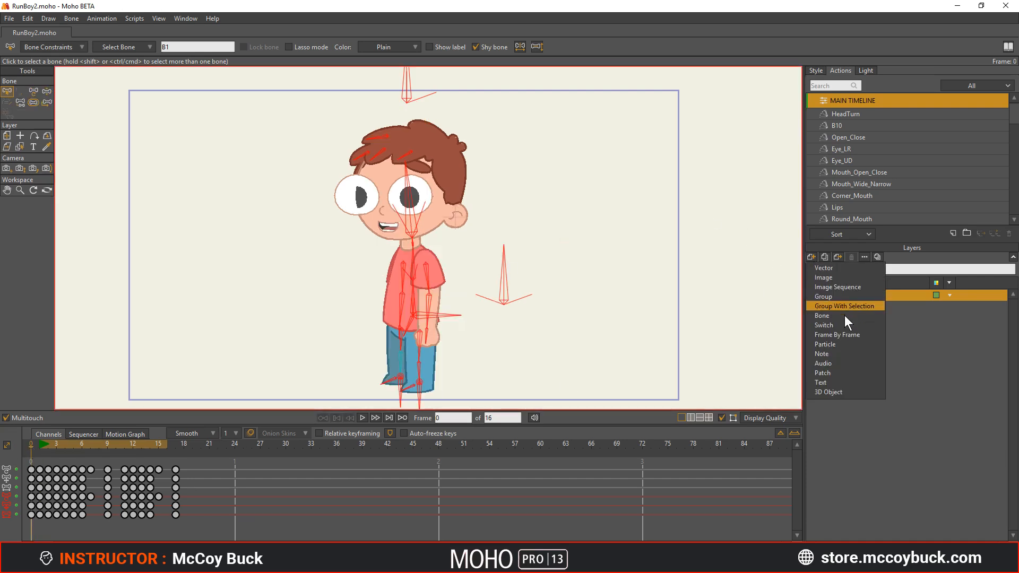
pyautogui.click(822, 335)
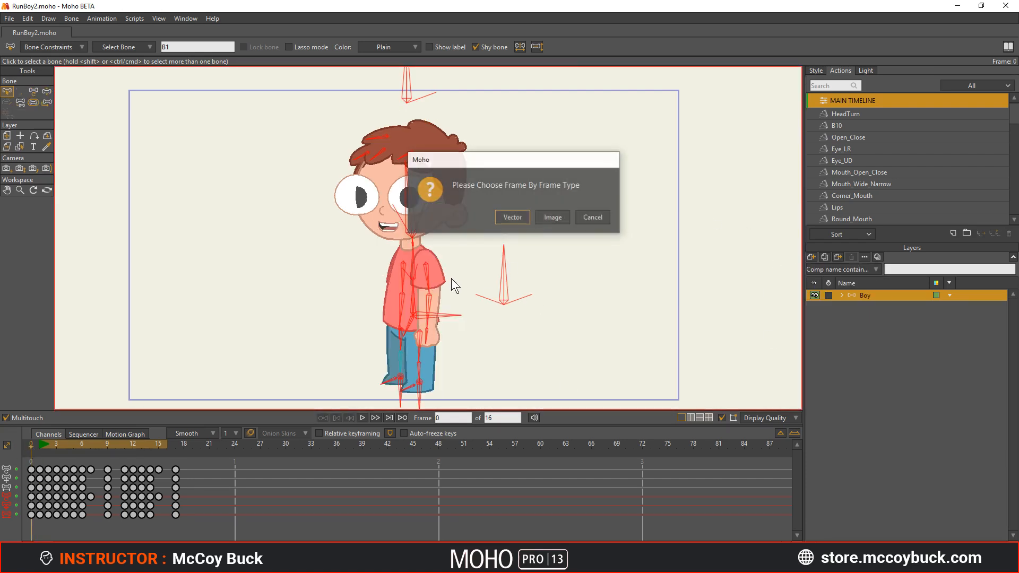
pyautogui.click(554, 217)
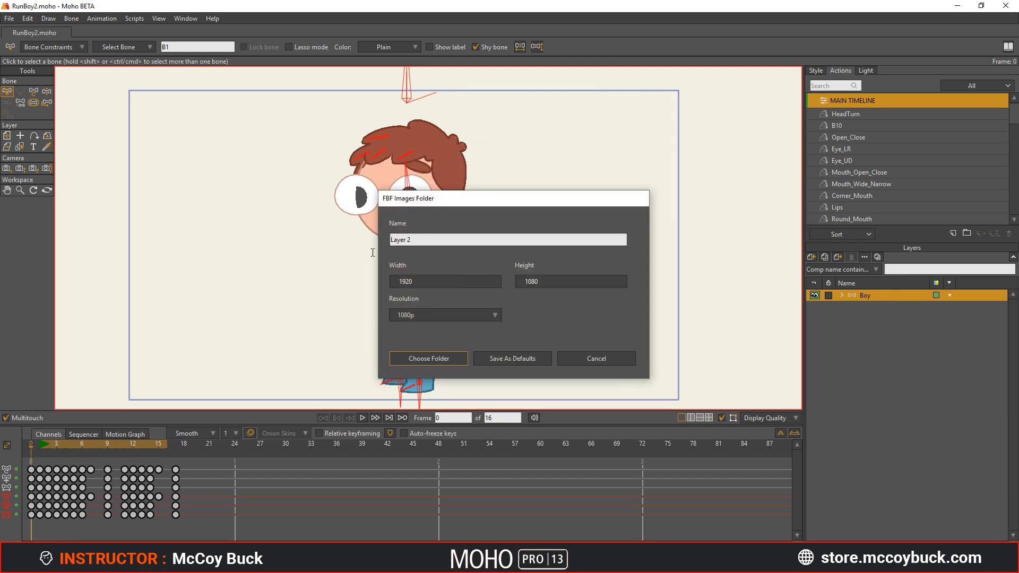
pyautogui.click(578, 360)
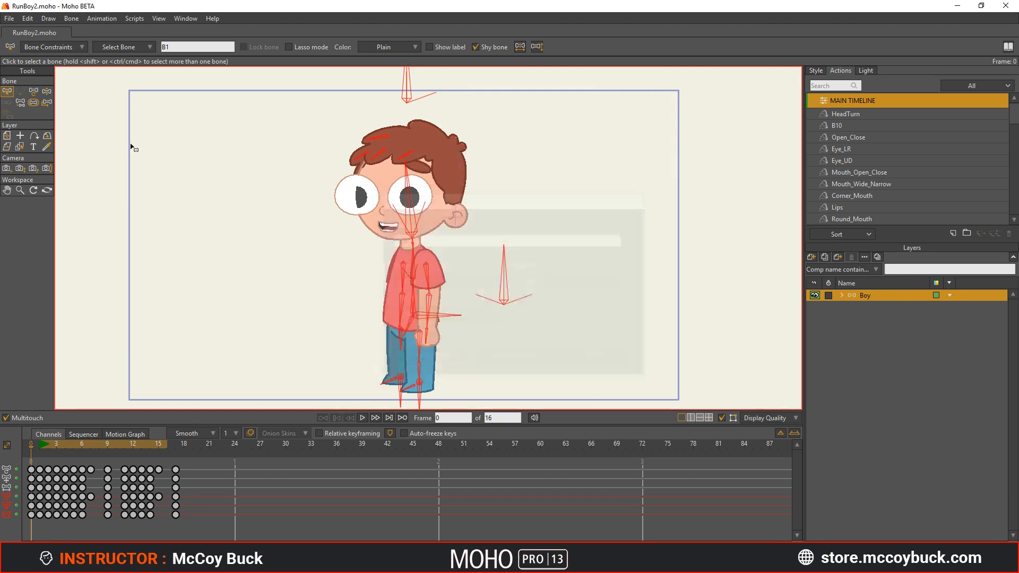
# - Set the project dimensions to 1920 × 1080
pyautogui.click(9, 18)
pyautogui.click(20, 185)
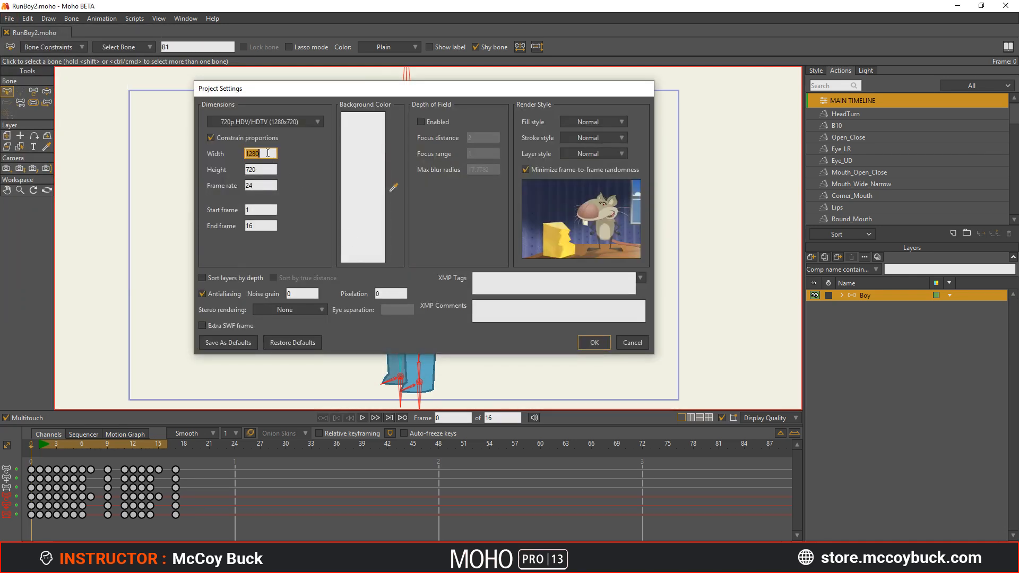
pyautogui.write('1920')
pyautogui.press('Tab')
pyautogui.write('108')
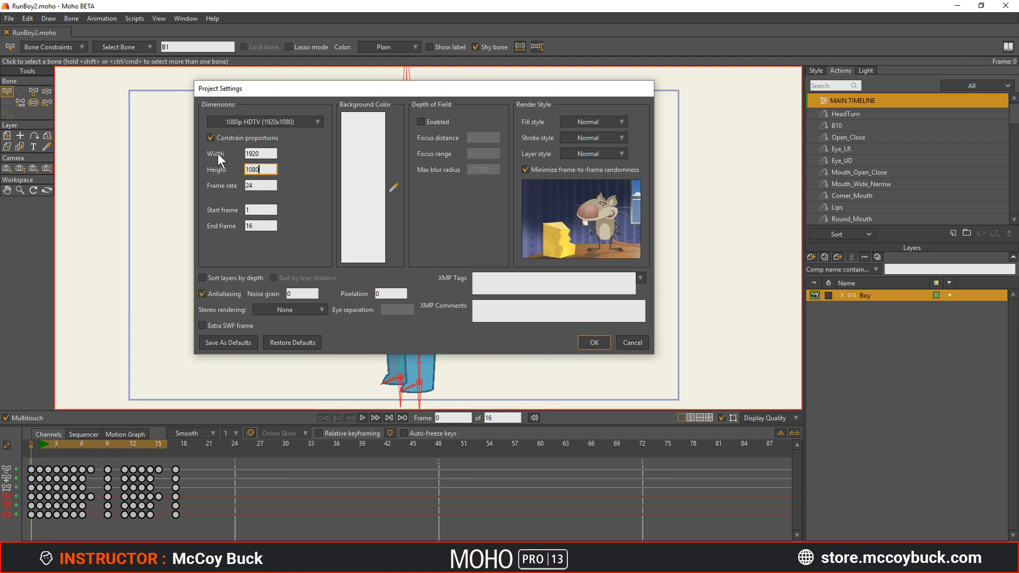
pyautogui.click(587, 340)
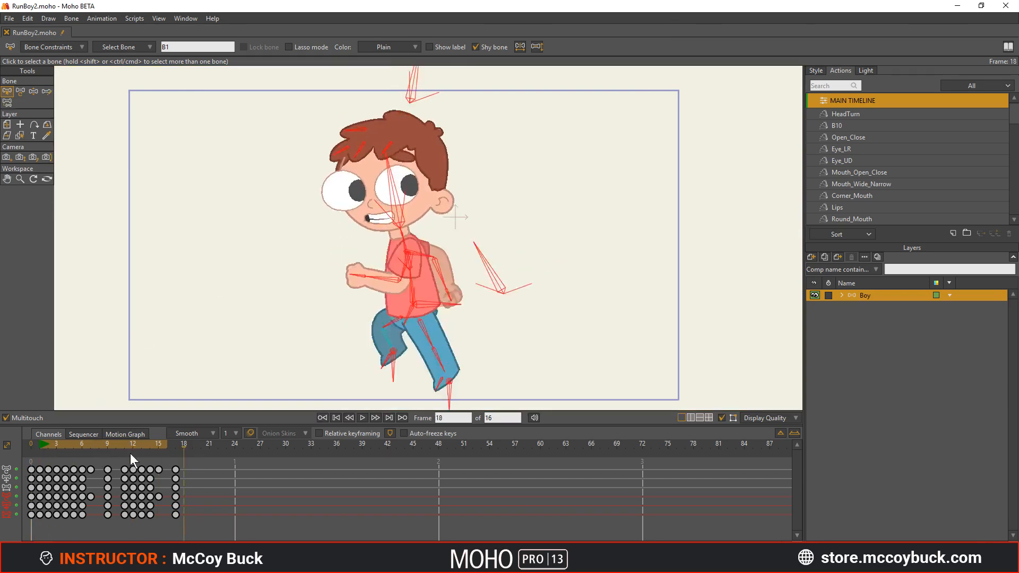
# - Go to frame 0 and hide the boy's selected bones
pyautogui.click(27, 463)
pyautogui.moveTo(30, 463)
pyautogui.mouseDown()
pyautogui.moveTo(215, 479)
pyautogui.moveTo(30, 469)
pyautogui.mouseUp()
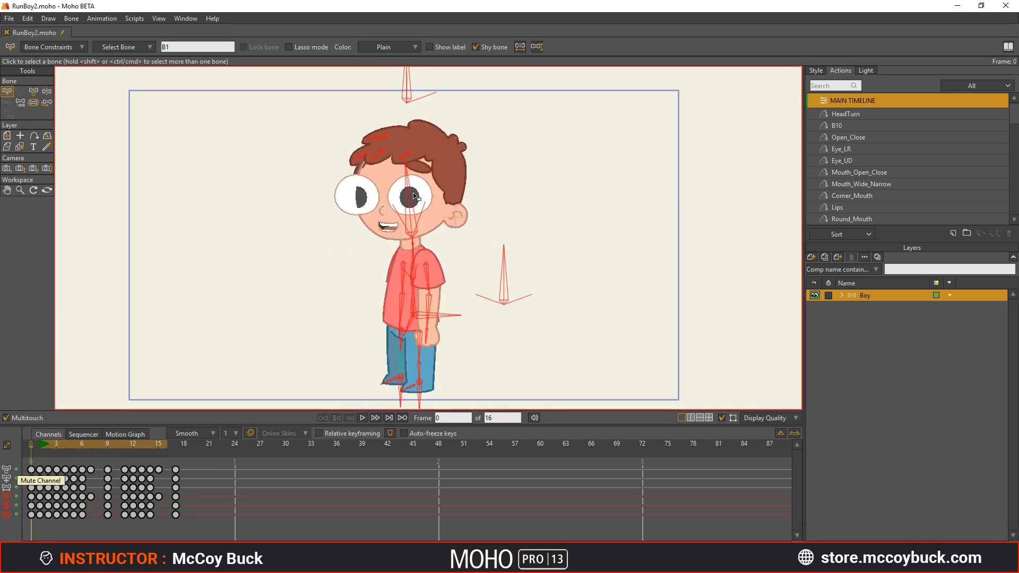
pyautogui.click(71, 18)
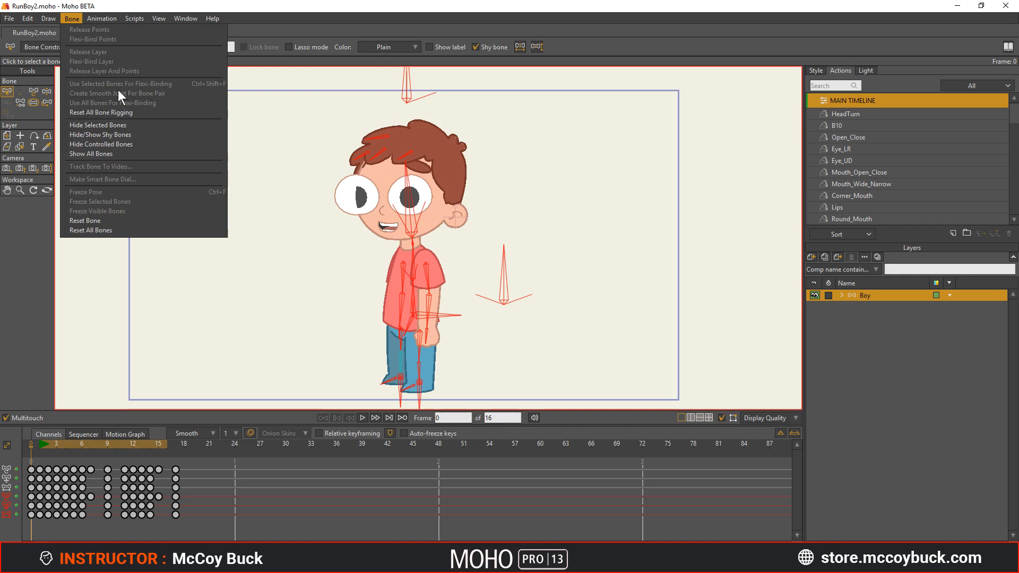
pyautogui.click(110, 126)
# - Play the run cycle without the bones, stop it, and return to frame 1
pyautogui.press('space')
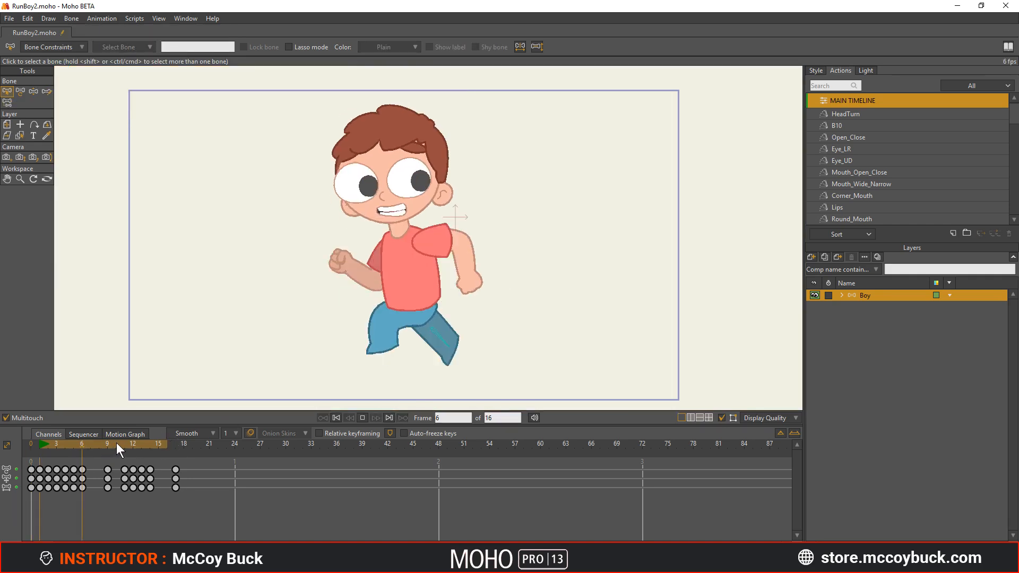
pyautogui.press('space')
pyautogui.click(39, 448)
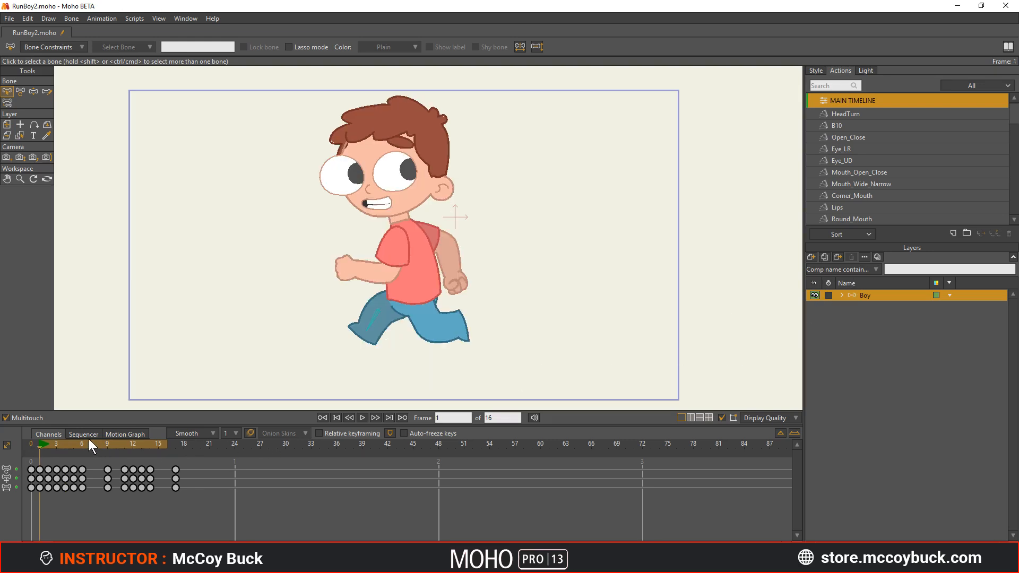
# - At frame 0, add an image-type frame-by-frame layer named Dust at 1920 × 1080 and choose its image folder
pyautogui.click(24, 448)
pyautogui.click(811, 260)
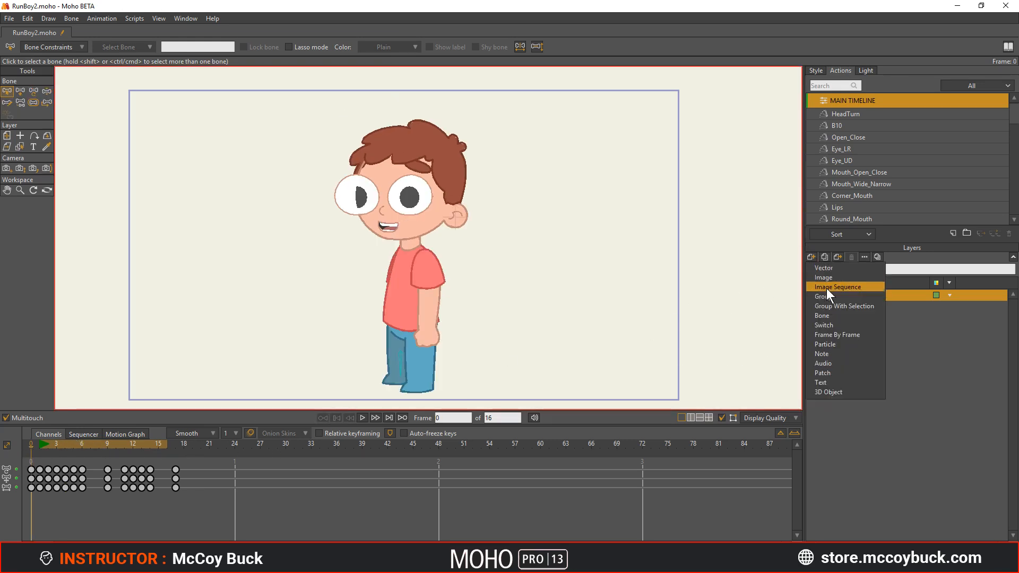
pyautogui.click(839, 334)
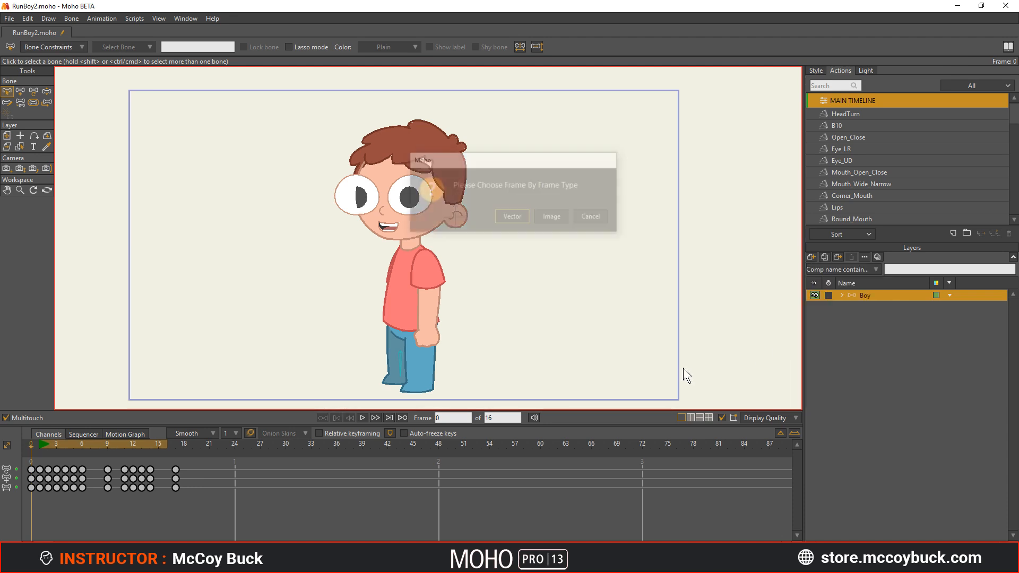
pyautogui.click(547, 217)
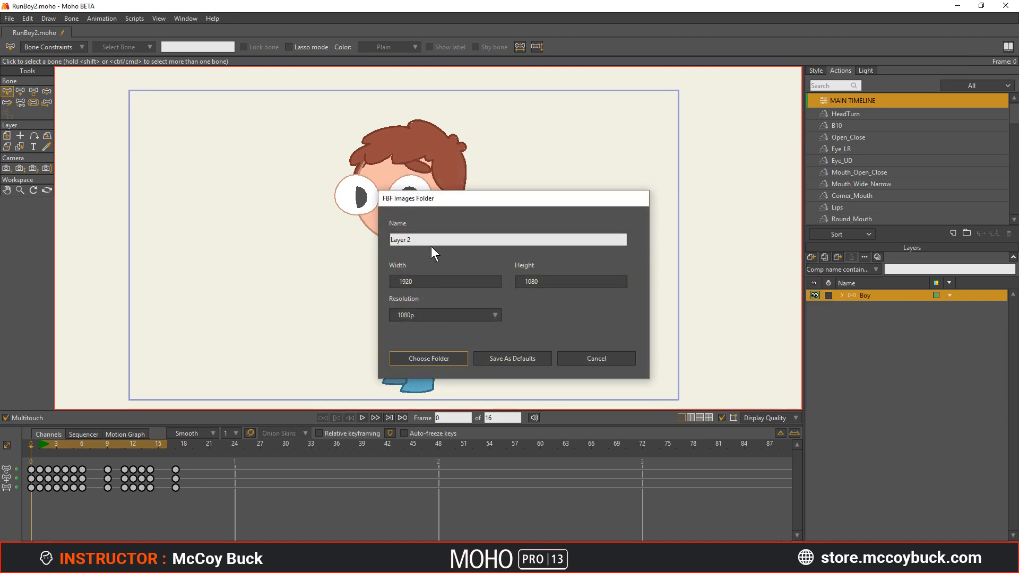
pyautogui.write('Dust')
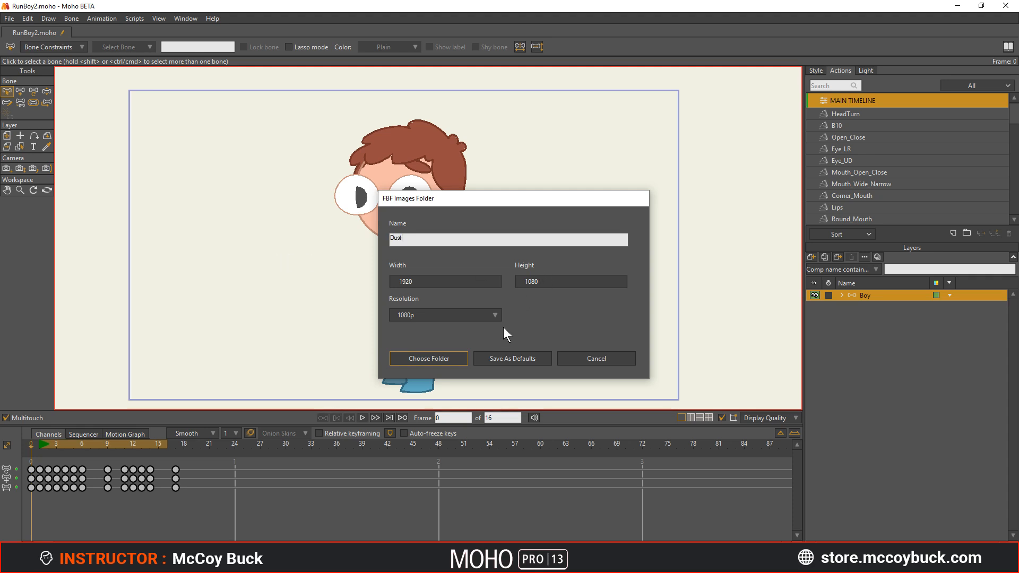
pyautogui.click(443, 358)
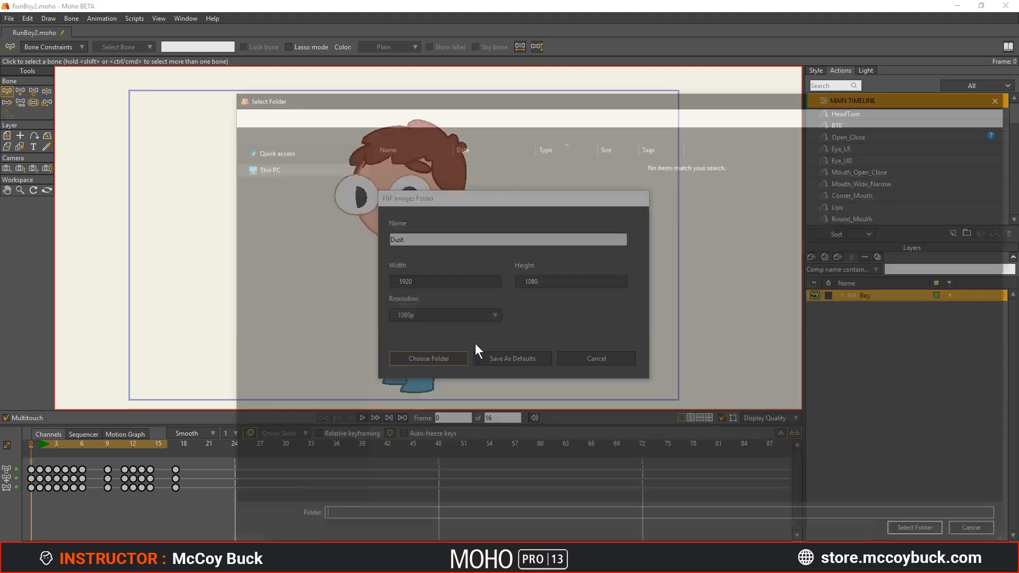
pyautogui.moveTo(498, 93); pyautogui.dragTo(1018, 90)
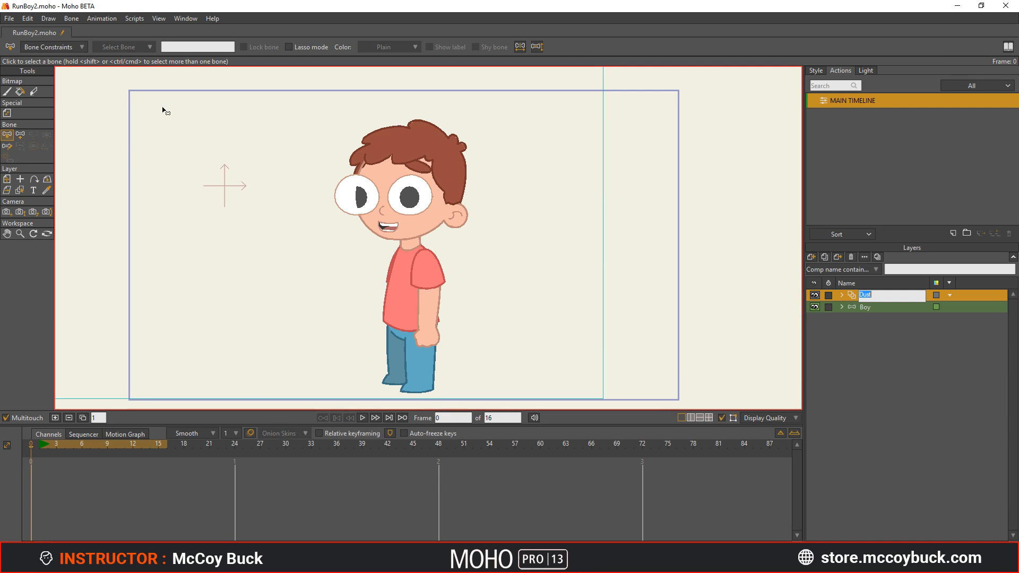
# - Activate the bitmap Brush on the Dust layer and go to frame 4, focusing on the boy's planted foot
pyautogui.click(7, 91)
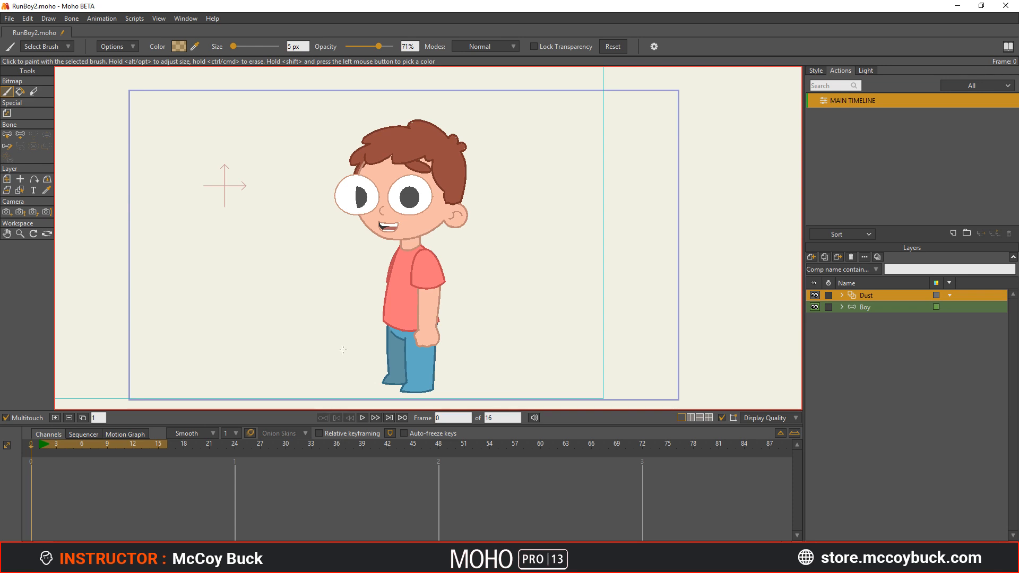
pyautogui.click(39, 445)
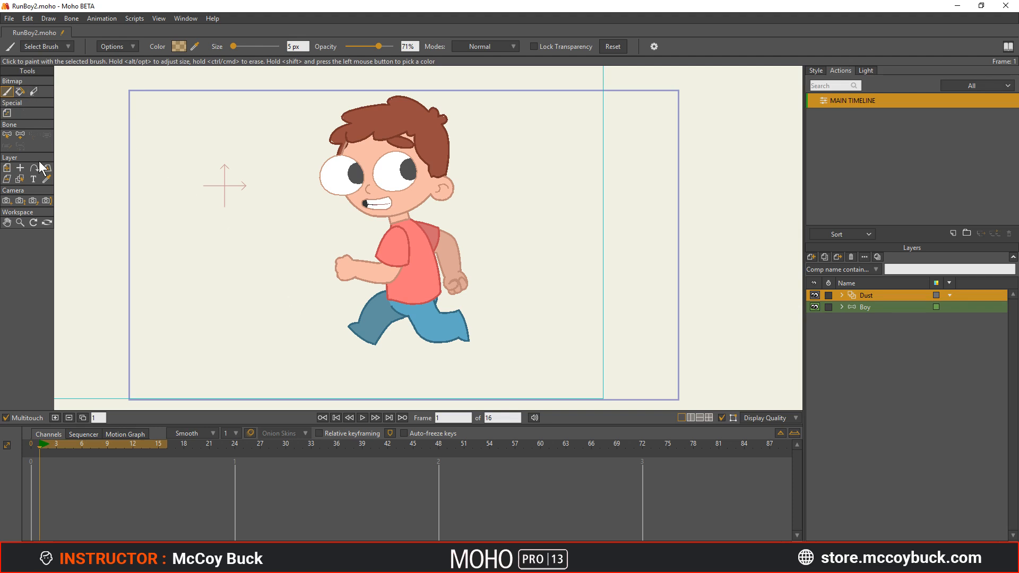
pyautogui.click(51, 446)
pyautogui.moveTo(52, 445); pyautogui.dragTo(65, 450)
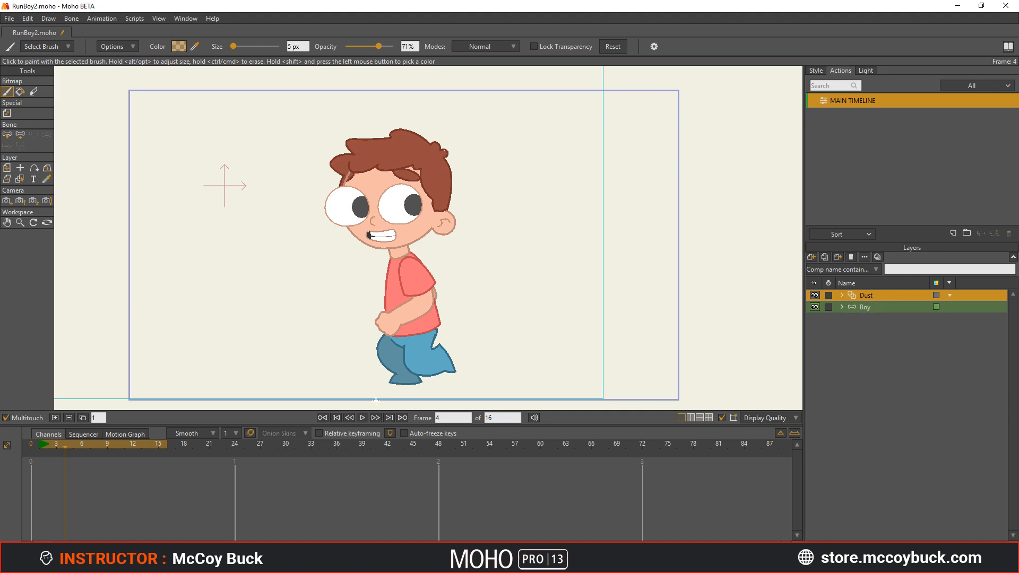
pyautogui.scroll(8, 488, 336)
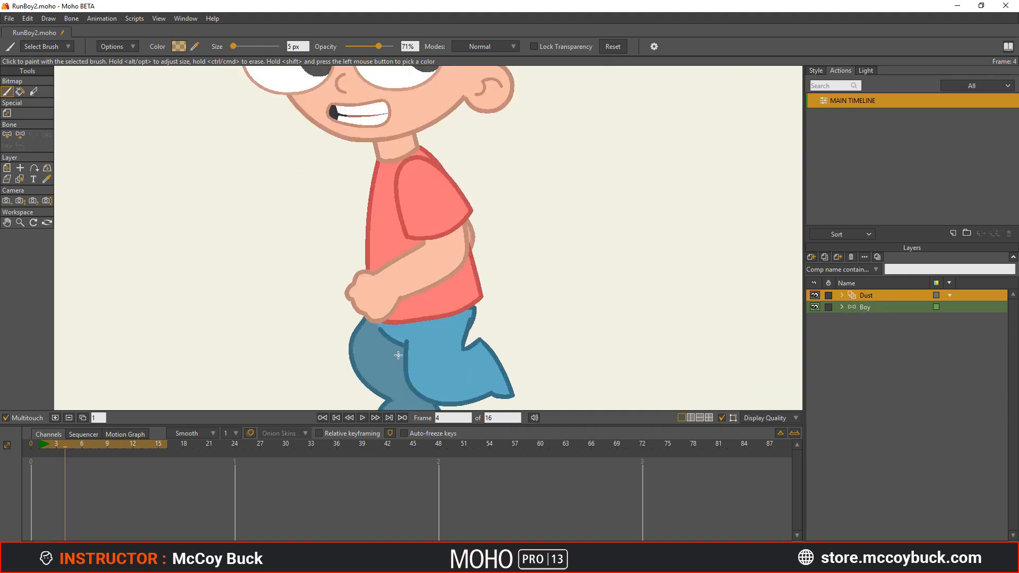
pyautogui.scroll(2, 388, 260)
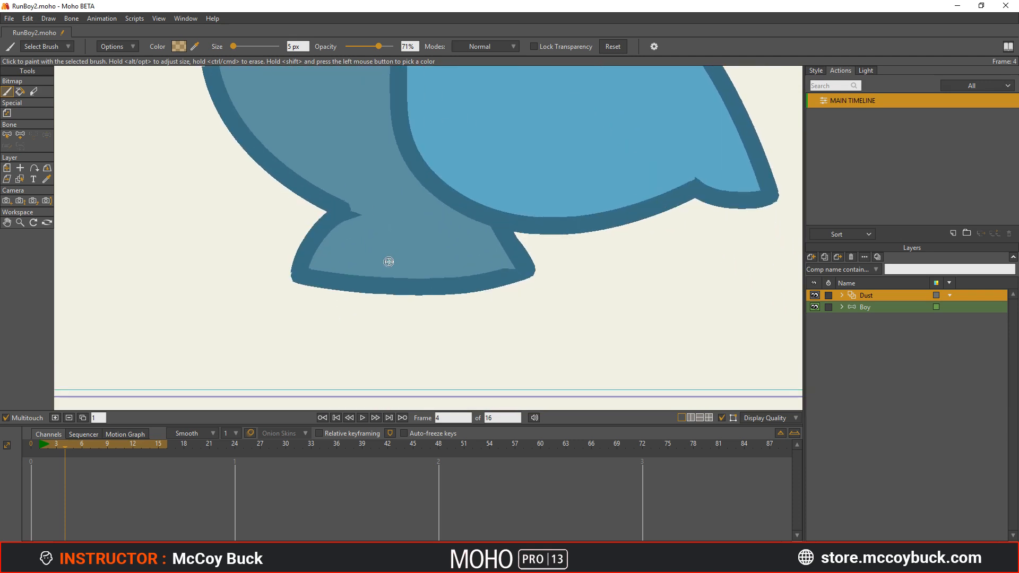
# - Set the brush colour to a fully opaque muted brown, hex 675236 with alpha 255
pyautogui.click(69, 48)
pyautogui.click(179, 46)
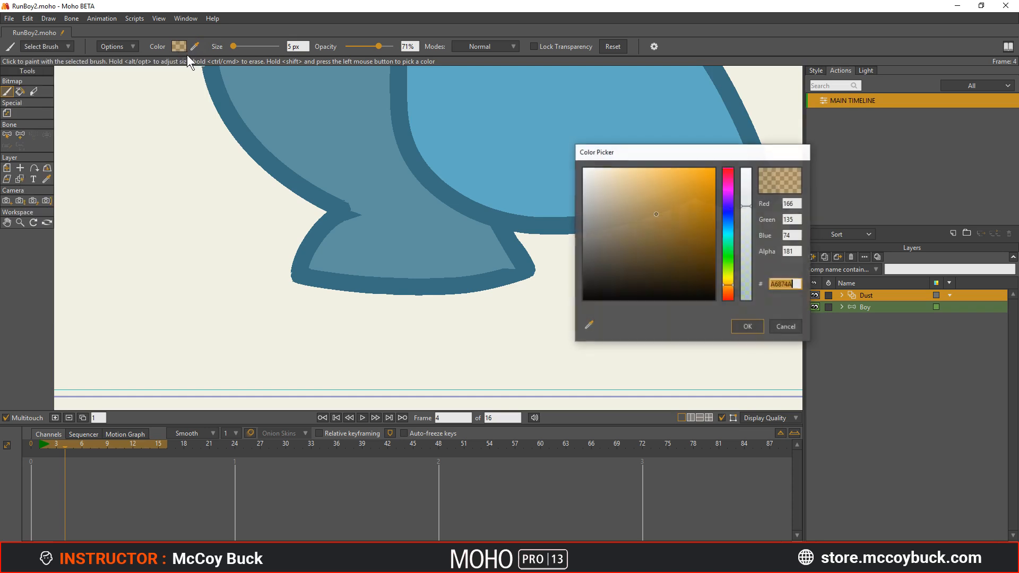
pyautogui.moveTo(732, 285); pyautogui.dragTo(732, 287)
pyautogui.click(652, 211)
pyautogui.moveTo(653, 212); pyautogui.dragTo(683, 266)
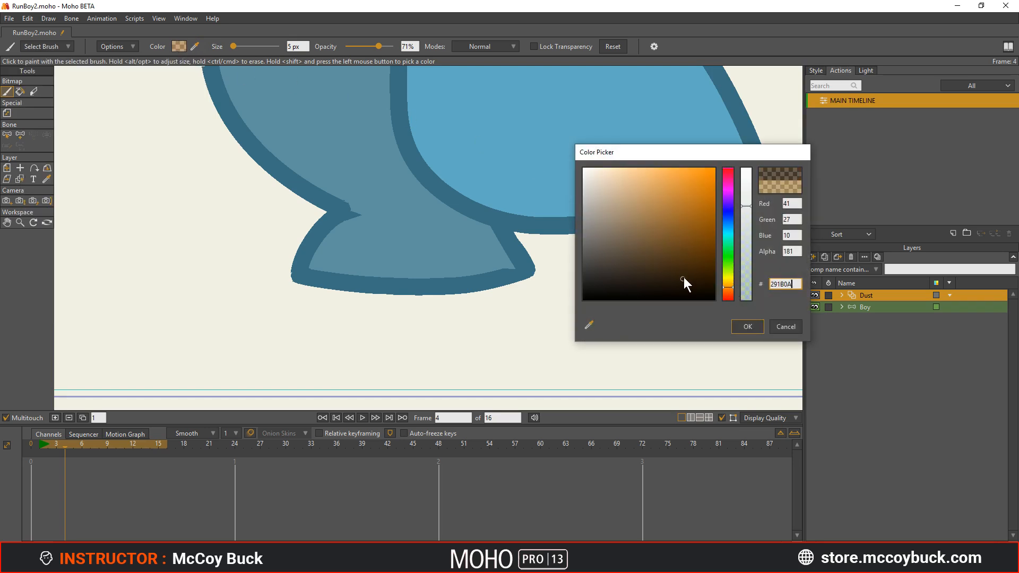
pyautogui.moveTo(746, 249); pyautogui.dragTo(757, 152)
pyautogui.moveTo(698, 262); pyautogui.dragTo(648, 246)
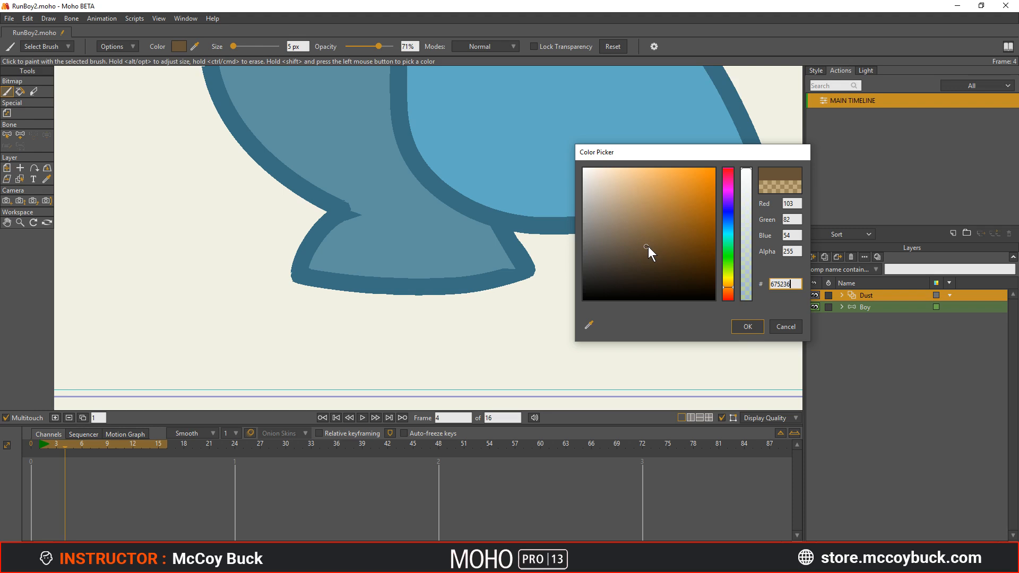
pyautogui.click(743, 326)
# - Try to paint brown scalloped dust-puff outlines around the boy's planted foot on frame 4, undoing each attempt
pyautogui.moveTo(285, 301); pyautogui.dragTo(369, 280)
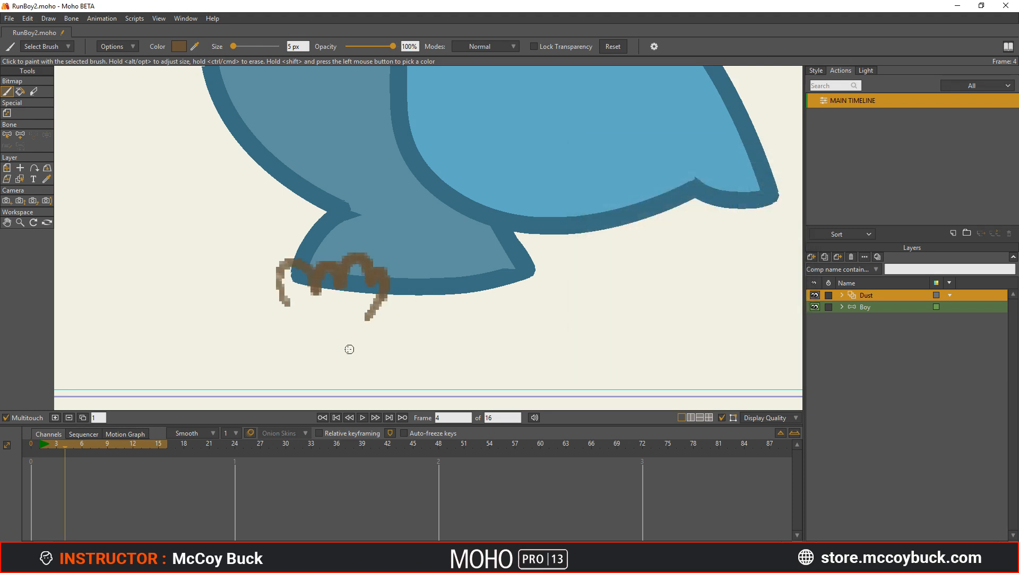
pyautogui.hotkey('ctrl', 'z')
pyautogui.moveTo(287, 323)
pyautogui.mouseDown()
pyautogui.moveTo(279, 310)
pyautogui.moveTo(397, 242)
pyautogui.mouseUp()
pyautogui.moveTo(409, 281); pyautogui.dragTo(467, 318)
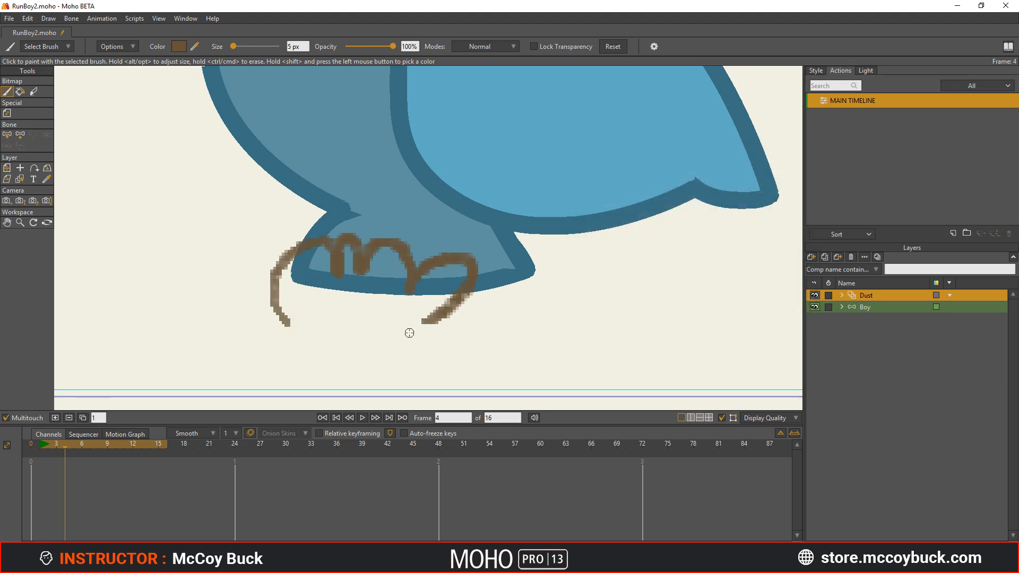
pyautogui.hotkey('ctrl', 'z')
pyautogui.moveTo(264, 325); pyautogui.dragTo(369, 277)
pyautogui.moveTo(398, 245); pyautogui.dragTo(387, 325)
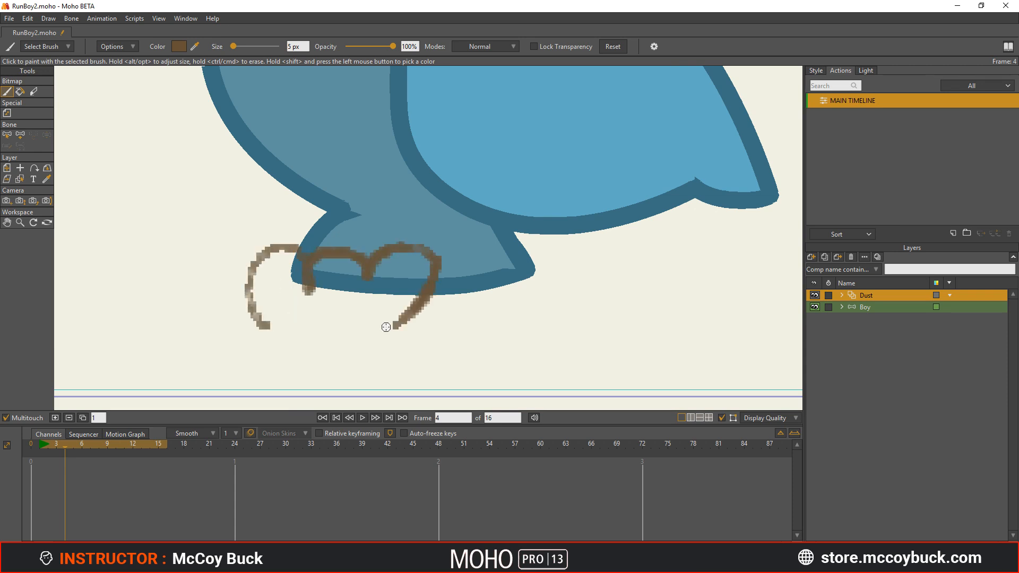
pyautogui.hotkey('ctrl', 'z')
pyautogui.scroll(-6, 372, 281)
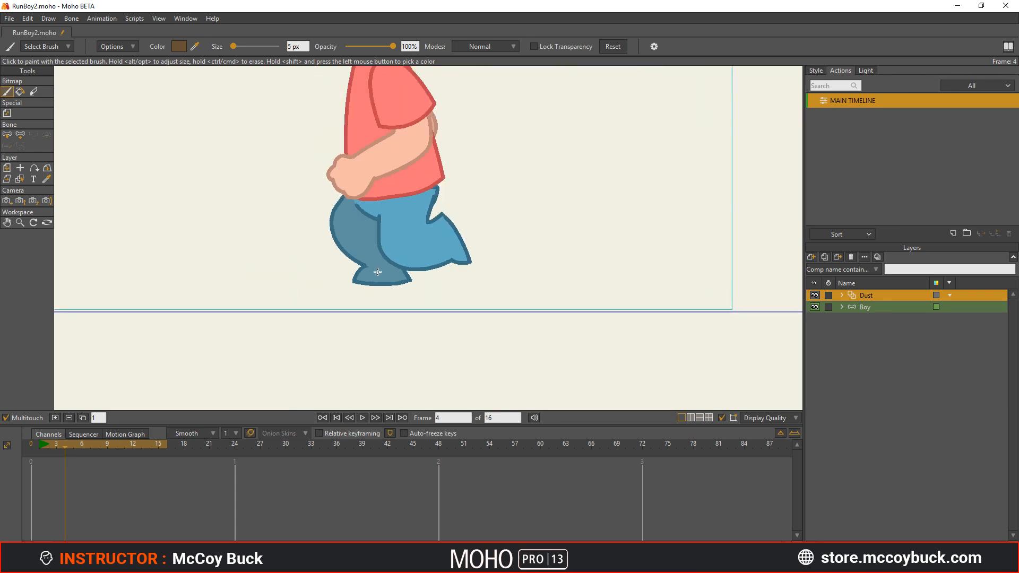
pyautogui.moveTo(349, 288)
pyautogui.mouseDown()
pyautogui.moveTo(370, 268)
pyautogui.moveTo(394, 281)
pyautogui.moveTo(380, 320)
pyautogui.moveTo(378, 273)
pyautogui.moveTo(395, 293)
pyautogui.mouseUp()
pyautogui.hotkey('ctrl', 'z')
pyautogui.hotkey('ctrl', 'z')
# - Compare the Dust layer's bounds with the camera frame and check the dimensions in the project settings
pyautogui.scroll(-6, 394, 289)
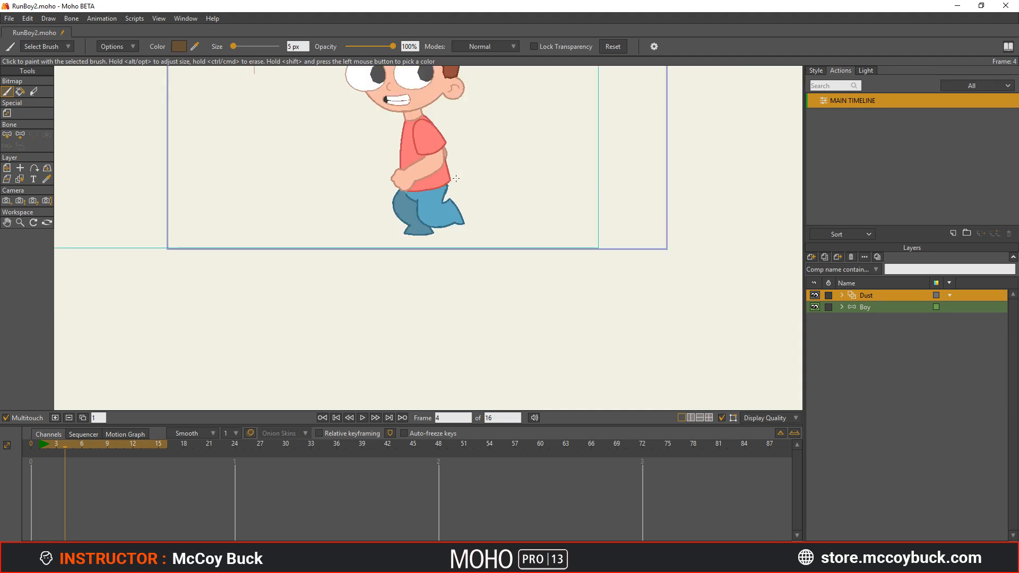
pyautogui.scroll(2, 423, 288)
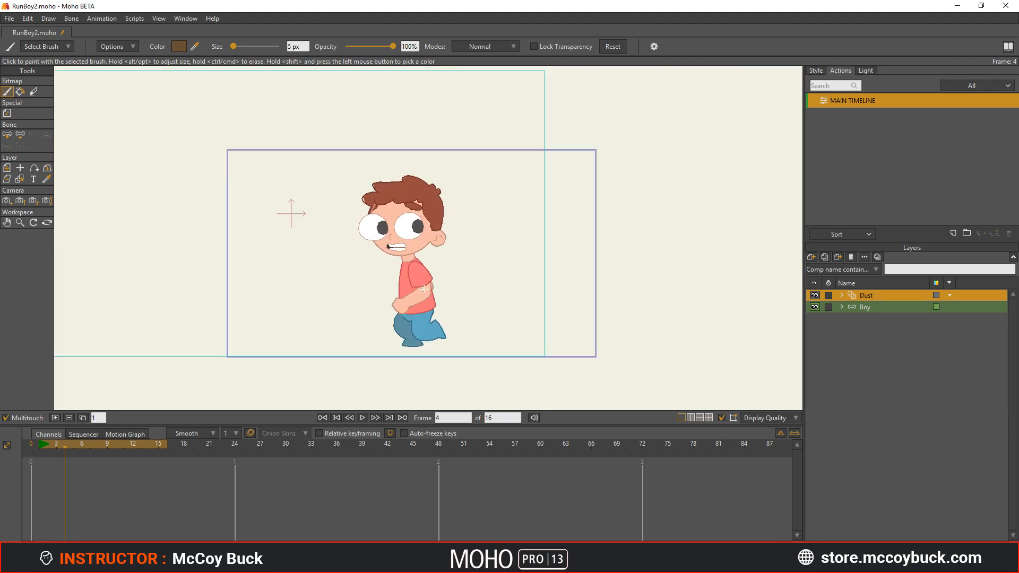
pyautogui.scroll(-2, 496, 294)
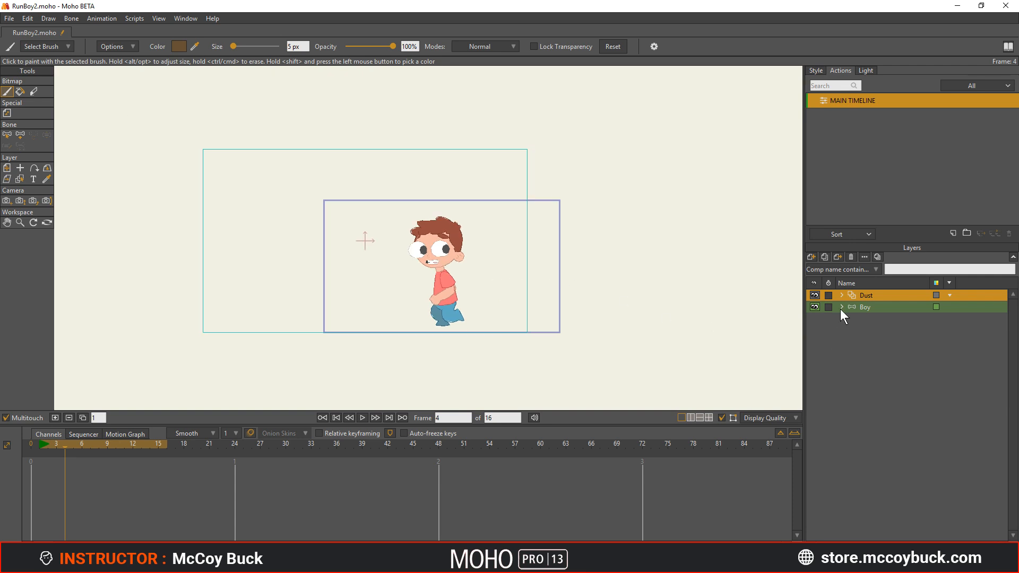
pyautogui.click(865, 306)
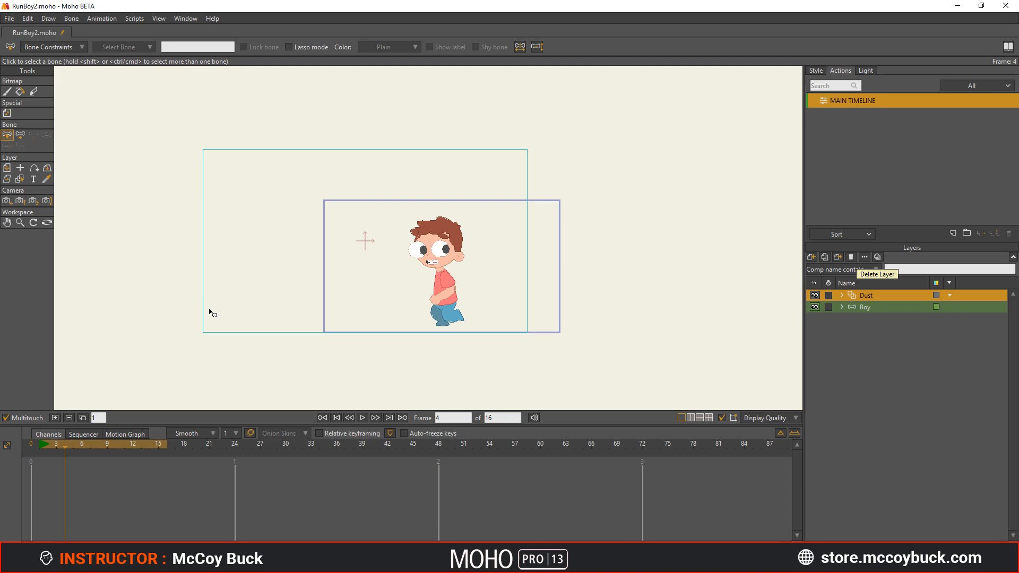
pyautogui.click(9, 18)
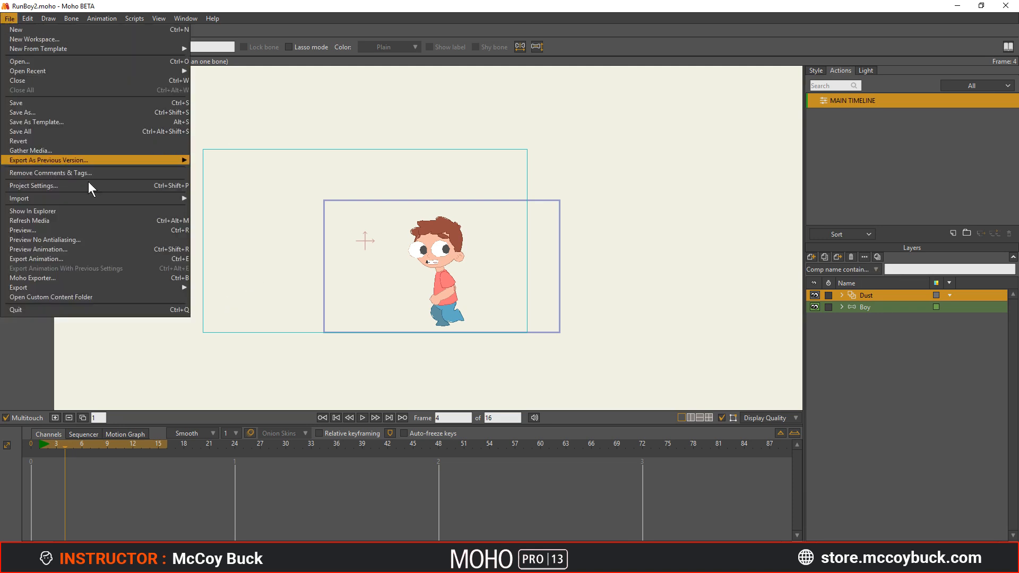
pyautogui.click(78, 185)
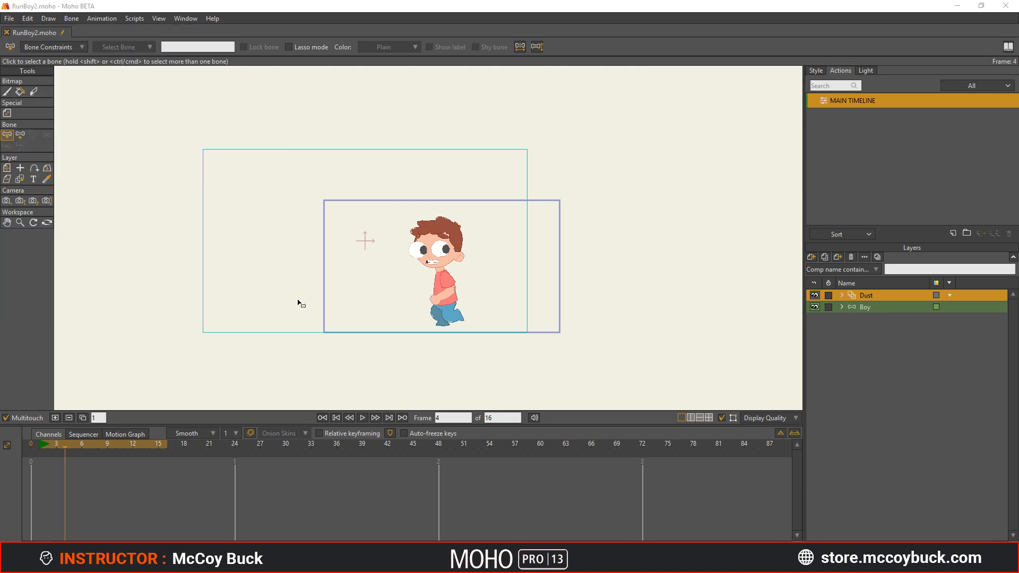
pyautogui.click(633, 344)
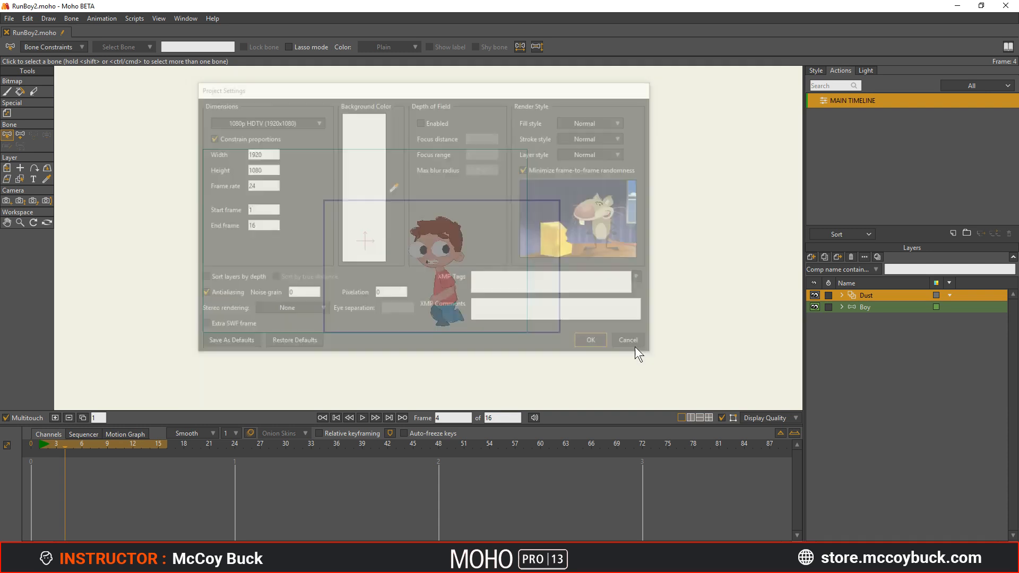
pyautogui.scroll(1, 345, 235)
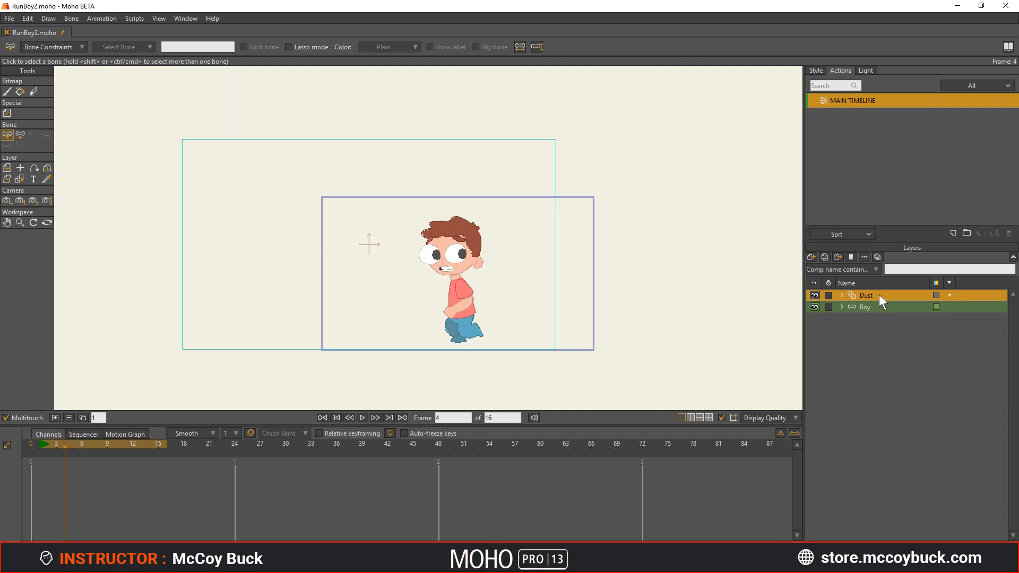
# - Try to move the Dust layer towards the camera frame at frame 4, and undo the move
pyautogui.press('m')
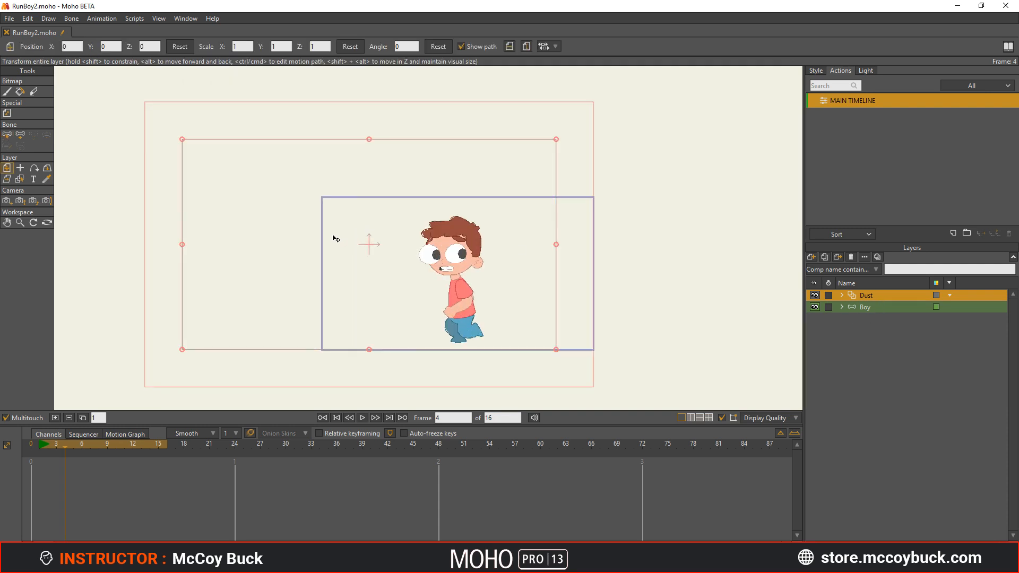
pyautogui.moveTo(335, 239); pyautogui.dragTo(441, 279)
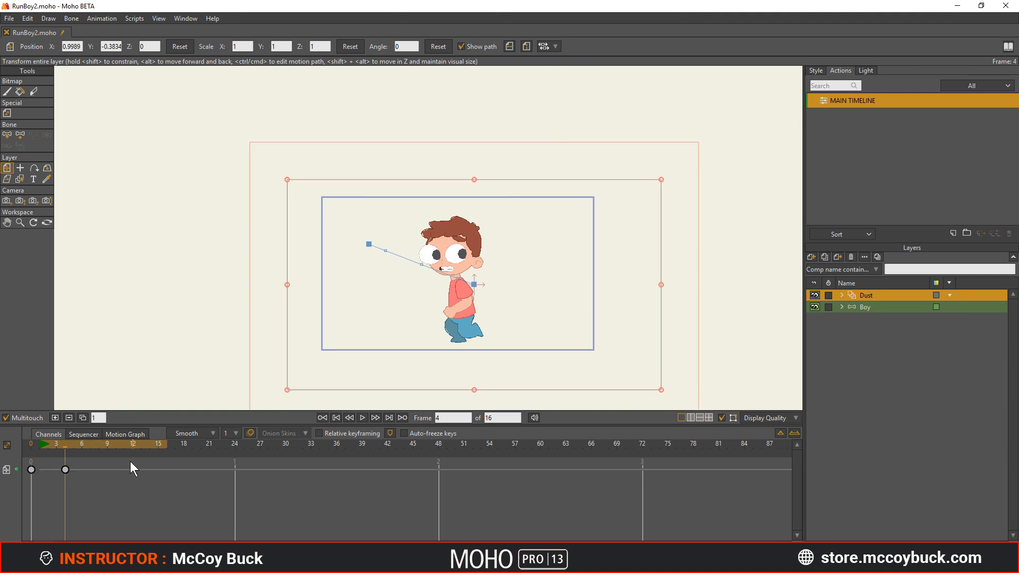
pyautogui.hotkey('ctrl', 'z')
# - At frame 0, move the Dust layer to about X 0.8577, Y -0.2623 and scale it to 0.7490 to fit the camera frame
pyautogui.click(31, 444)
pyautogui.moveTo(326, 244); pyautogui.dragTo(421, 268)
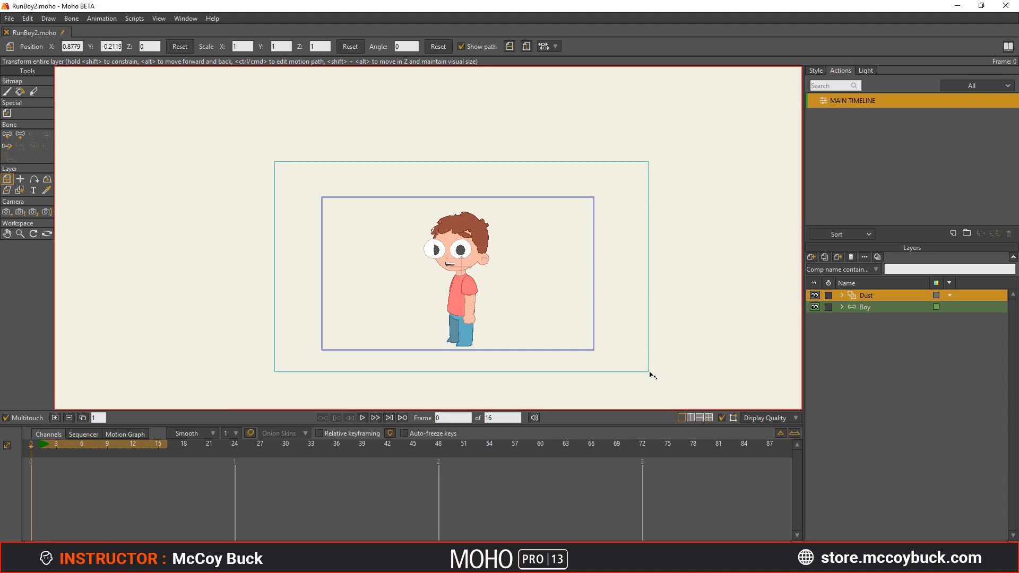
pyautogui.moveTo(650, 375); pyautogui.dragTo(591, 341)
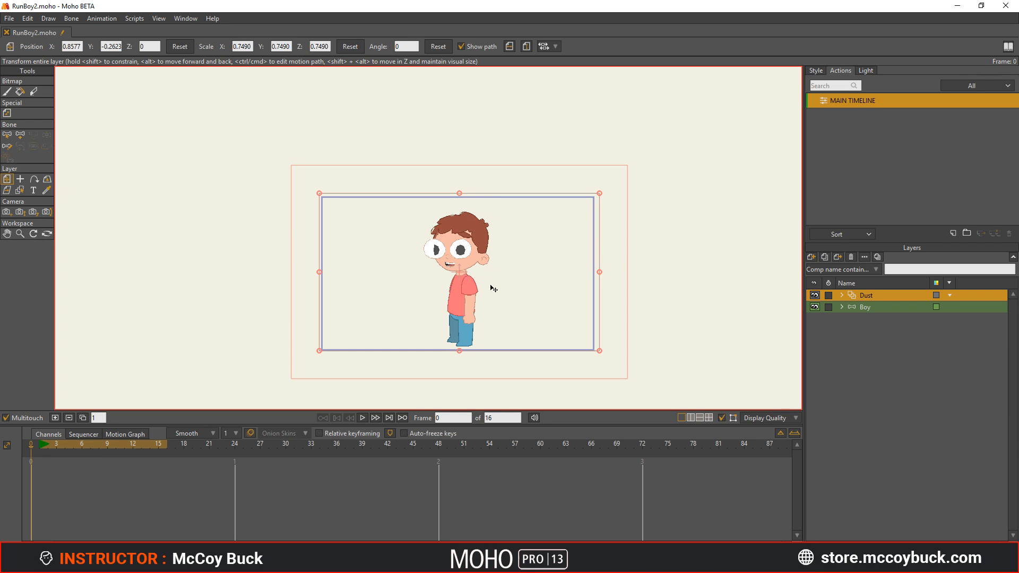
# - Select the Boy layer and examine the edge quality of its vector artwork up close, ending with the whole camera frame in view
pyautogui.click(865, 307)
pyautogui.scroll(10, 387, 302)
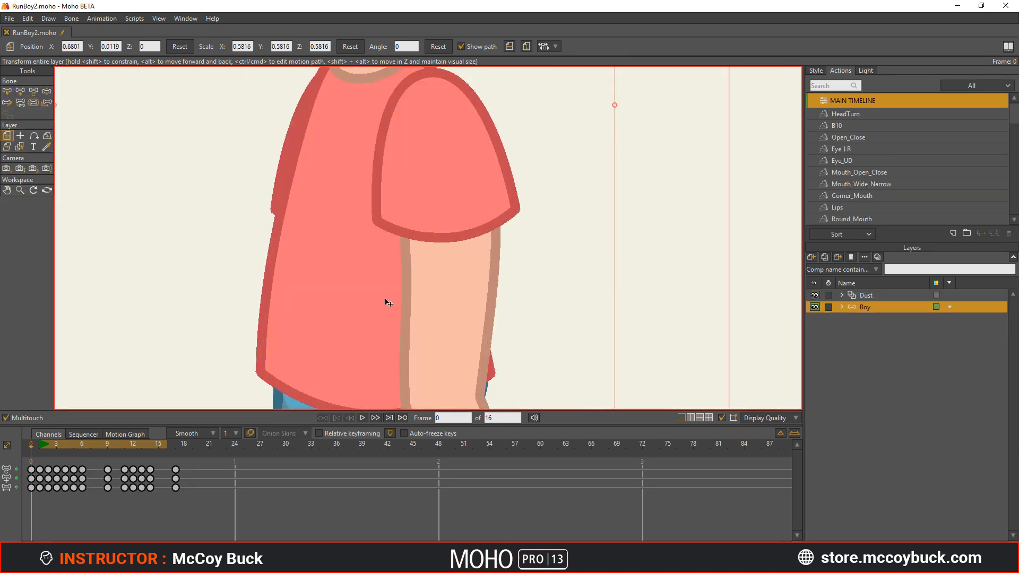
pyautogui.scroll(5, 387, 303)
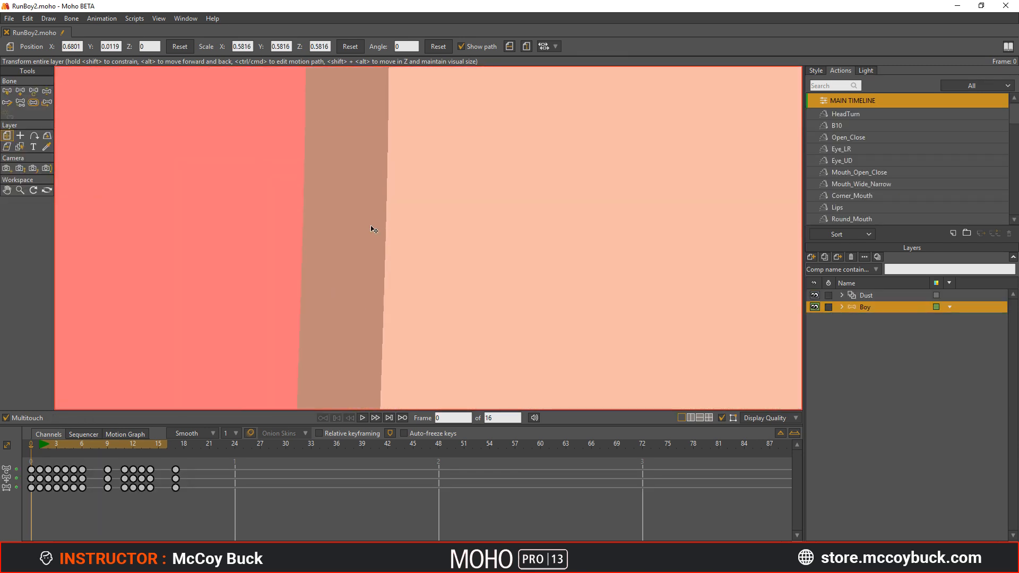
pyautogui.scroll(8, 374, 229)
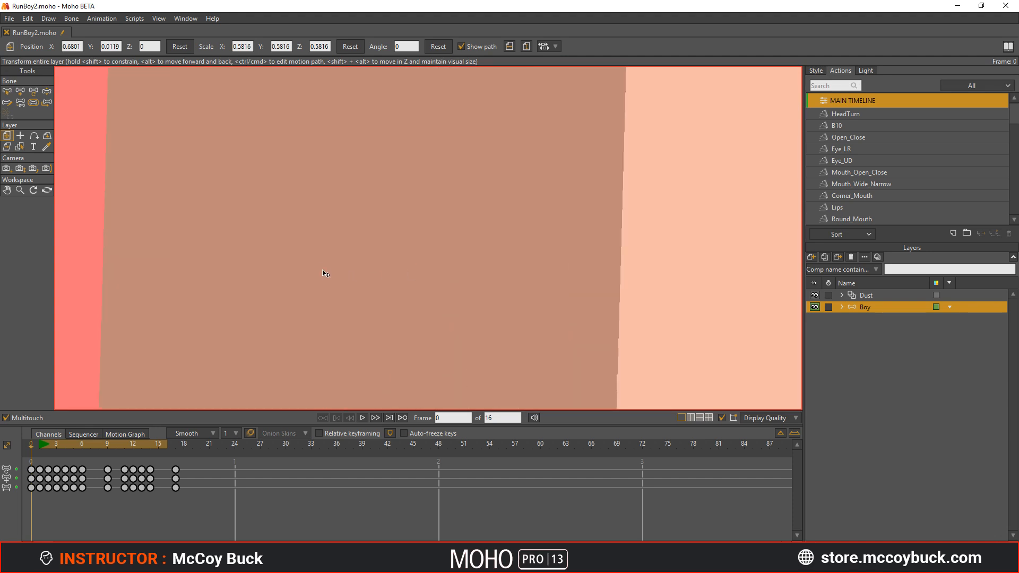
pyautogui.scroll(-15, 337, 270)
pyautogui.scroll(4, 339, 270)
pyautogui.scroll(3, 313, 281)
pyautogui.moveTo(264, 311); pyautogui.dragTo(403, 275)
pyautogui.scroll(4, 404, 277)
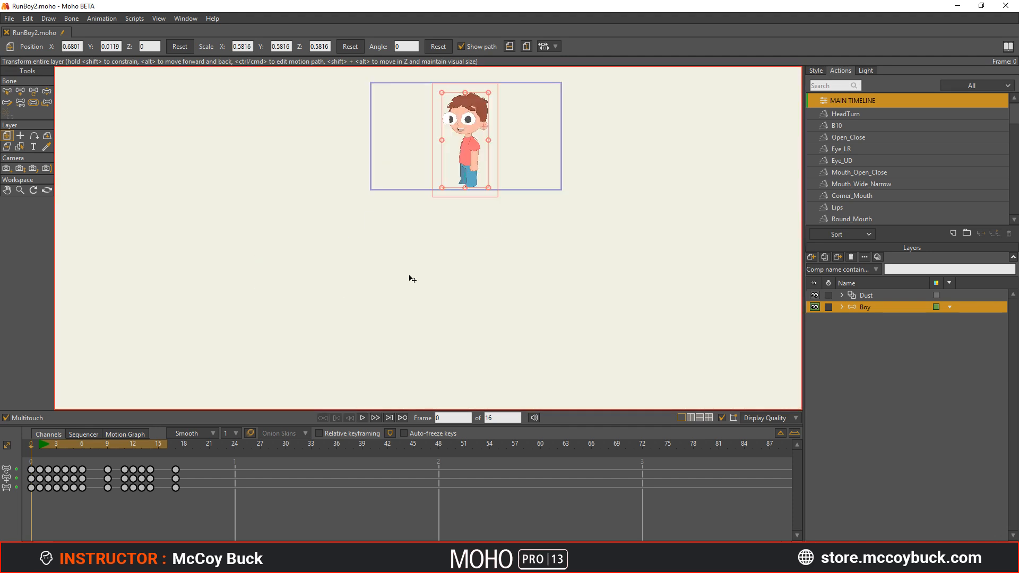
pyautogui.moveTo(525, 196); pyautogui.dragTo(448, 321)
pyautogui.scroll(6, 447, 318)
pyautogui.scroll(-3, 395, 358)
pyautogui.moveTo(298, 286); pyautogui.dragTo(451, 350)
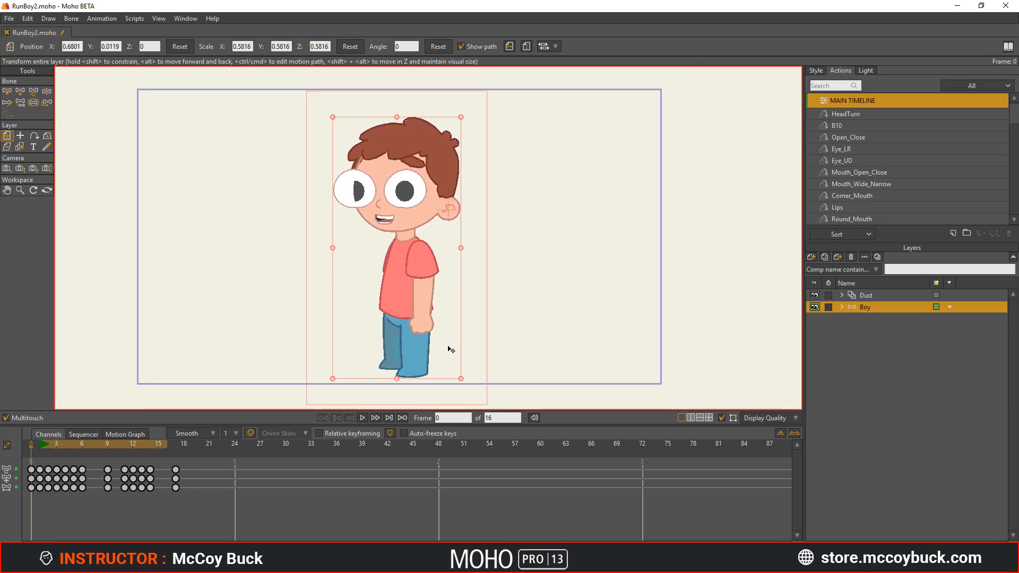
# - Reactivate the bitmap Brush on the Dust layer and go to frame 3, focusing on the boy's landing foot
pyautogui.click(873, 295)
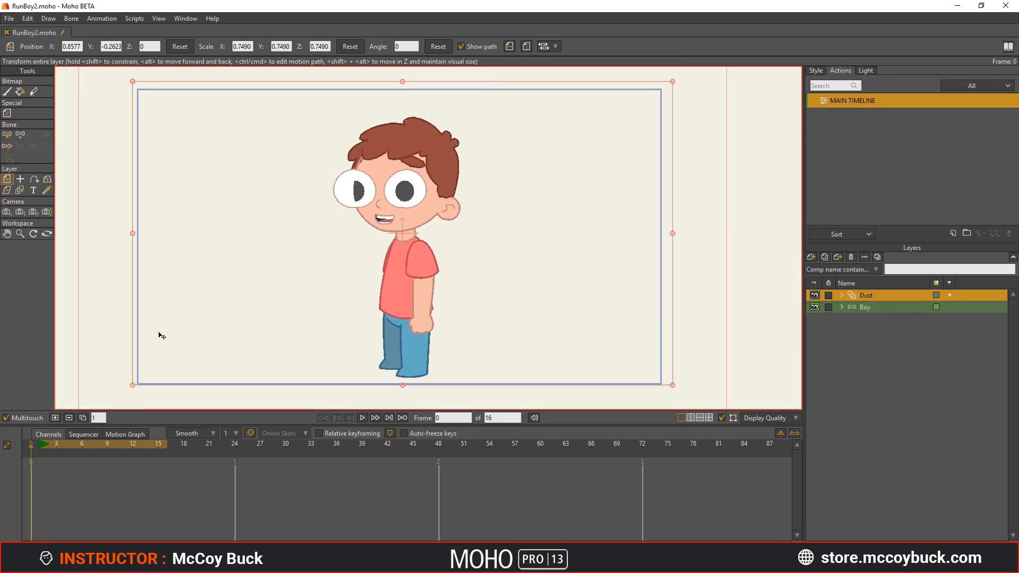
pyautogui.click(42, 444)
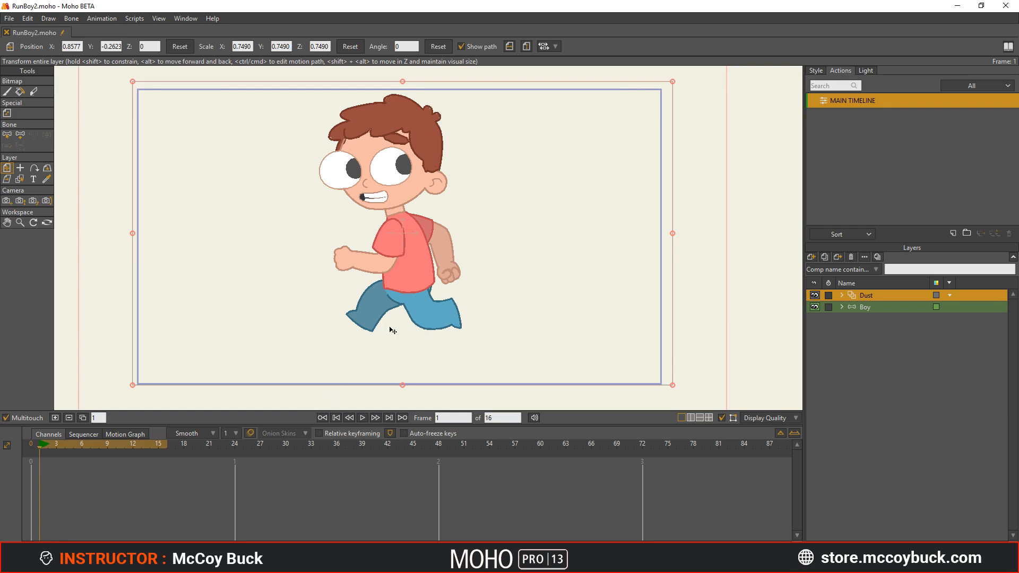
pyautogui.click(7, 91)
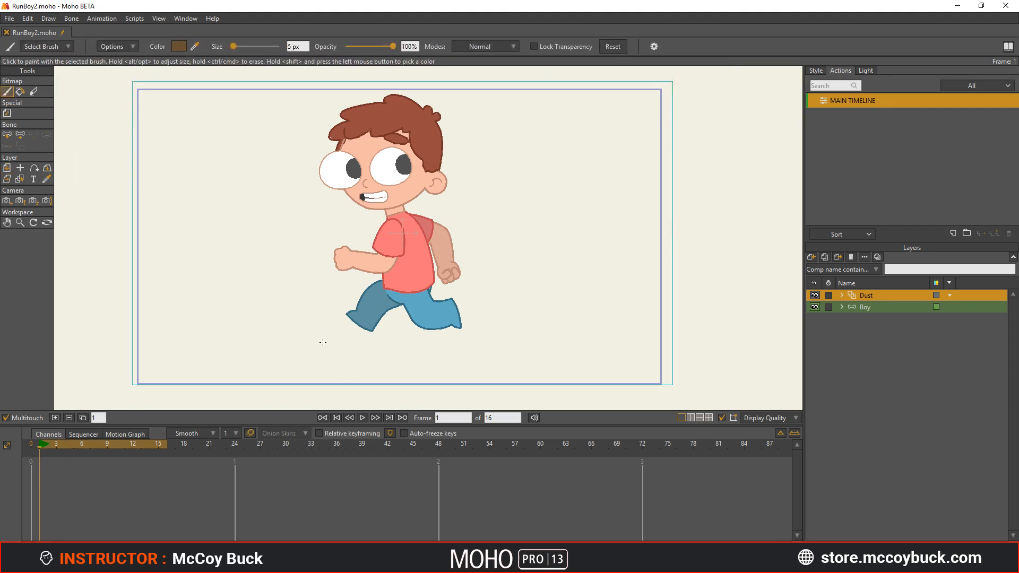
pyautogui.scroll(2, 356, 343)
pyautogui.scroll(4, 356, 343)
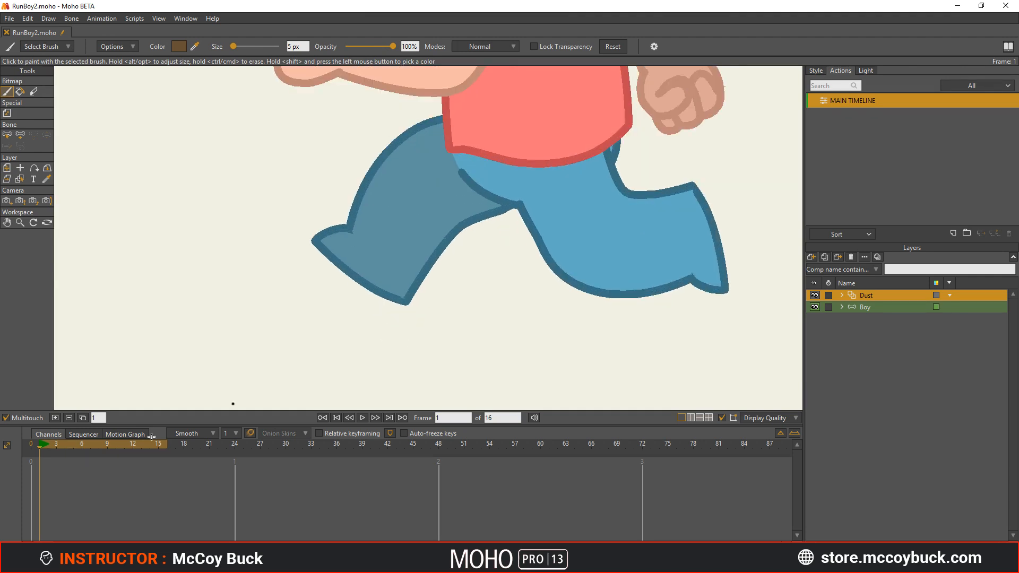
pyautogui.moveTo(42, 444)
pyautogui.mouseDown()
pyautogui.moveTo(67, 442)
pyautogui.moveTo(42, 450)
pyautogui.moveTo(54, 448)
pyautogui.mouseUp()
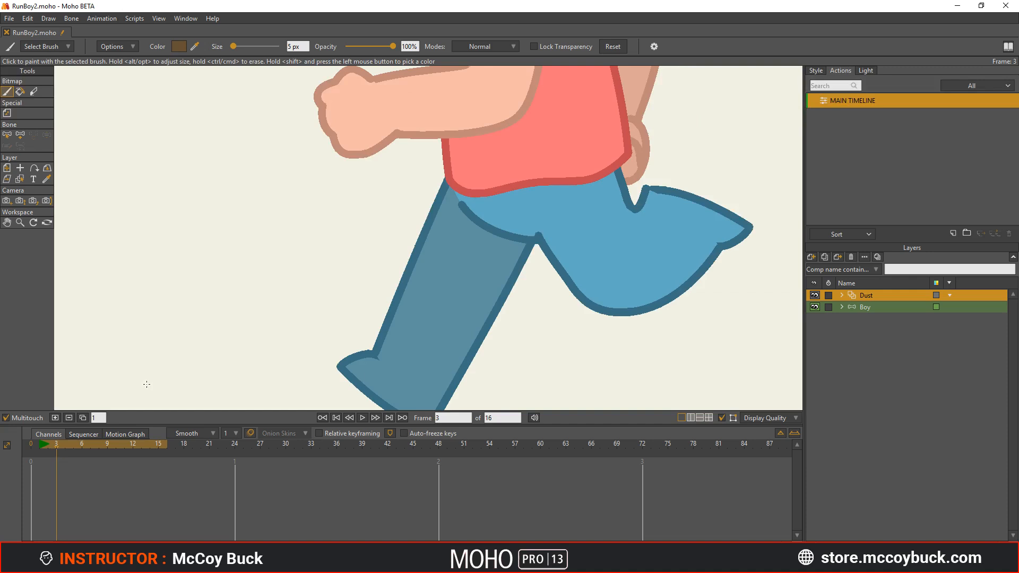
pyautogui.scroll(5, 448, 298)
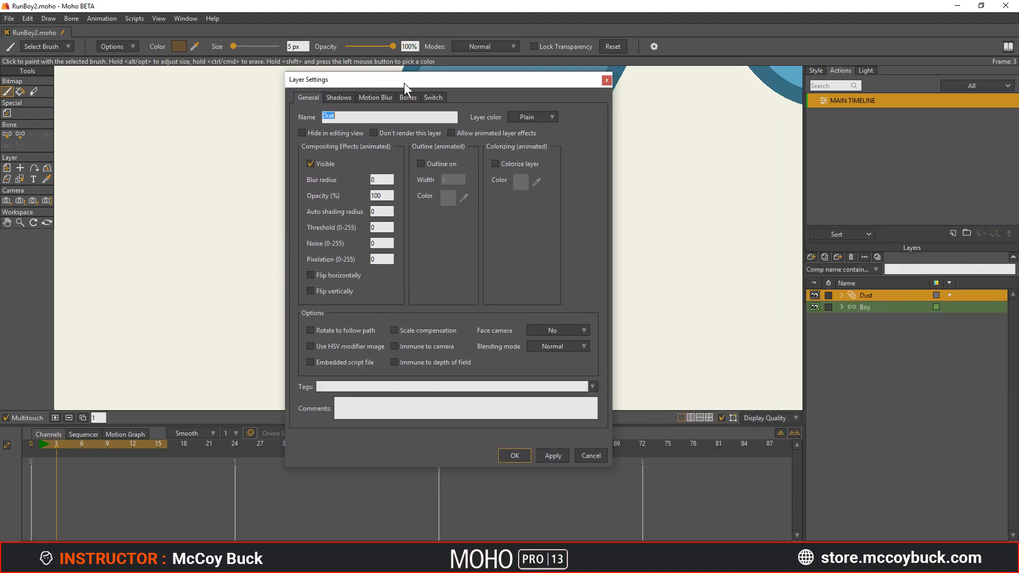
# - Review the Dust layer's shadow, bone, switch and general settings, and close them without changes
pyautogui.click(338, 97)
pyautogui.click(408, 97)
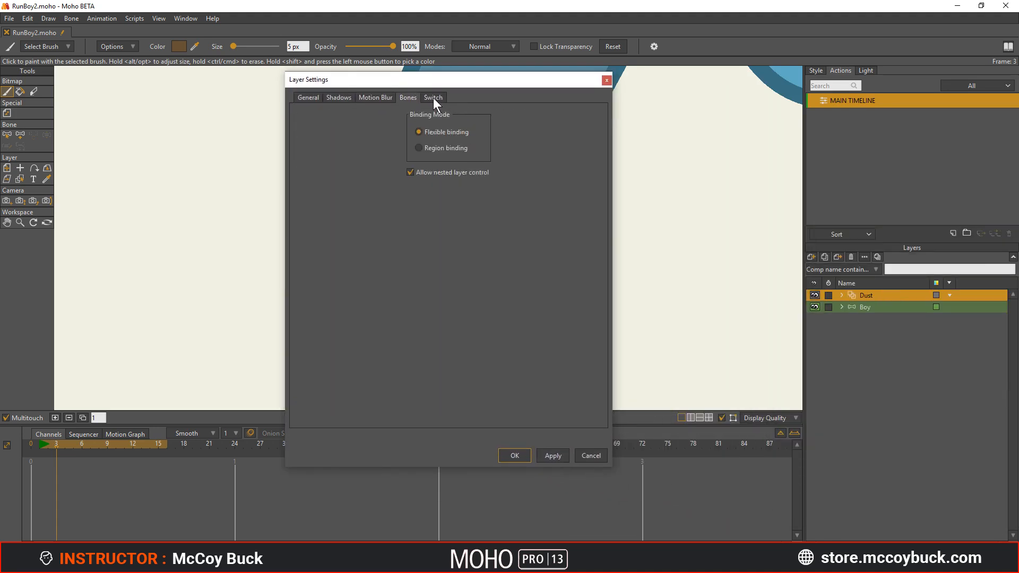
pyautogui.click(433, 97)
pyautogui.click(308, 97)
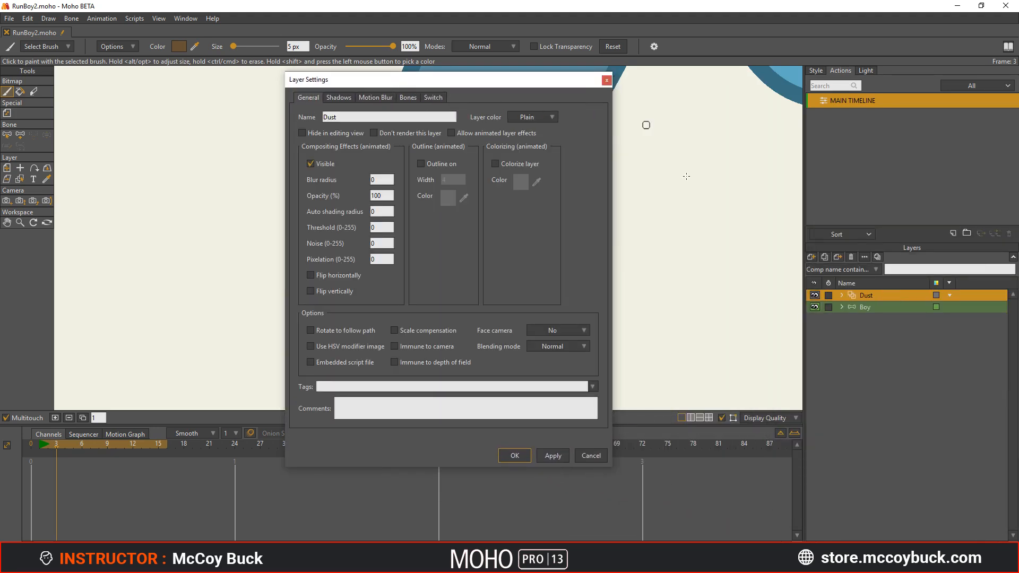
pyautogui.click(606, 80)
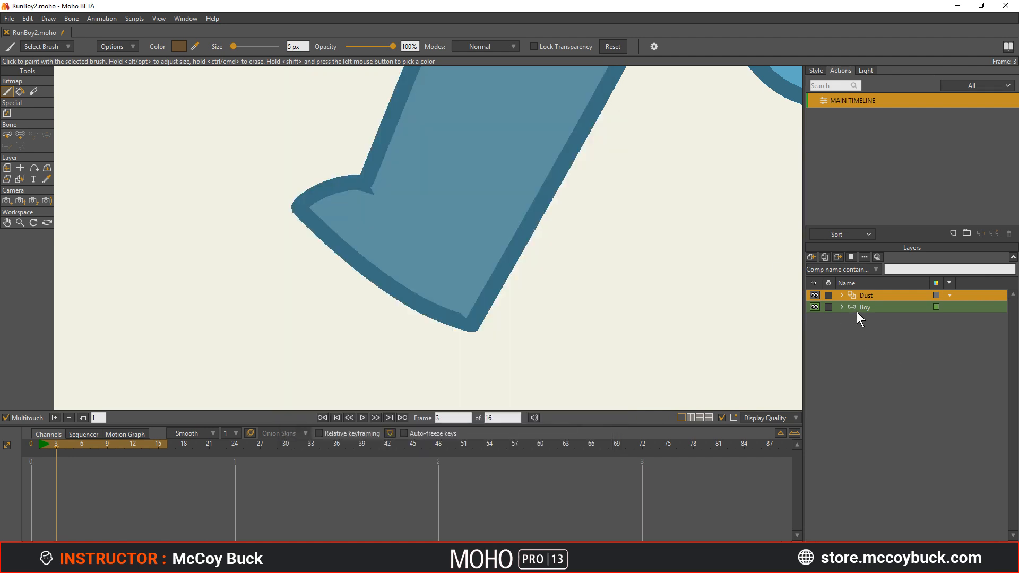
# - Review the general settings of Layer 1 inside the Dust layer and close them without changes
pyautogui.click(840, 296)
pyautogui.click(873, 308)
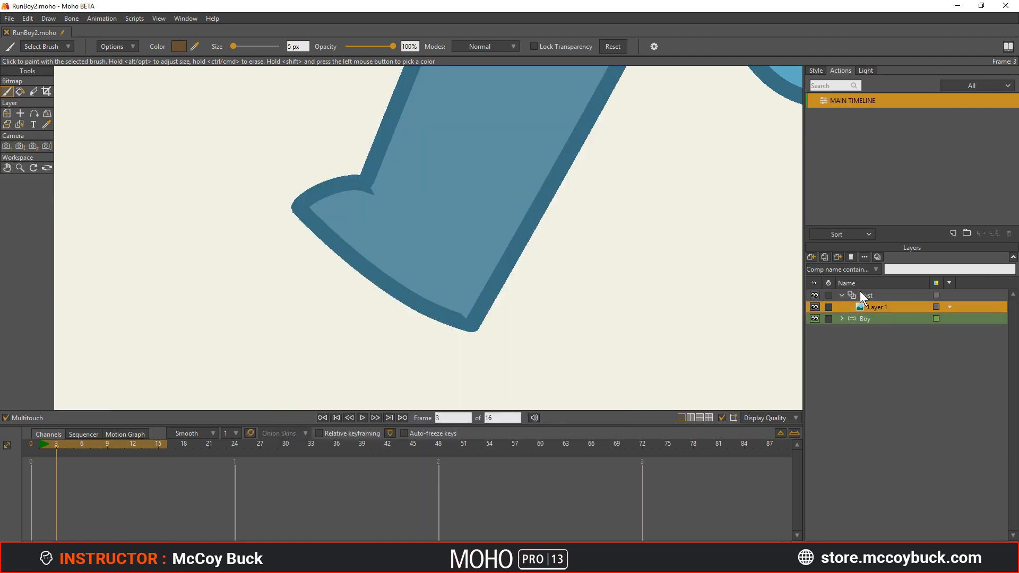
pyautogui.click(864, 257)
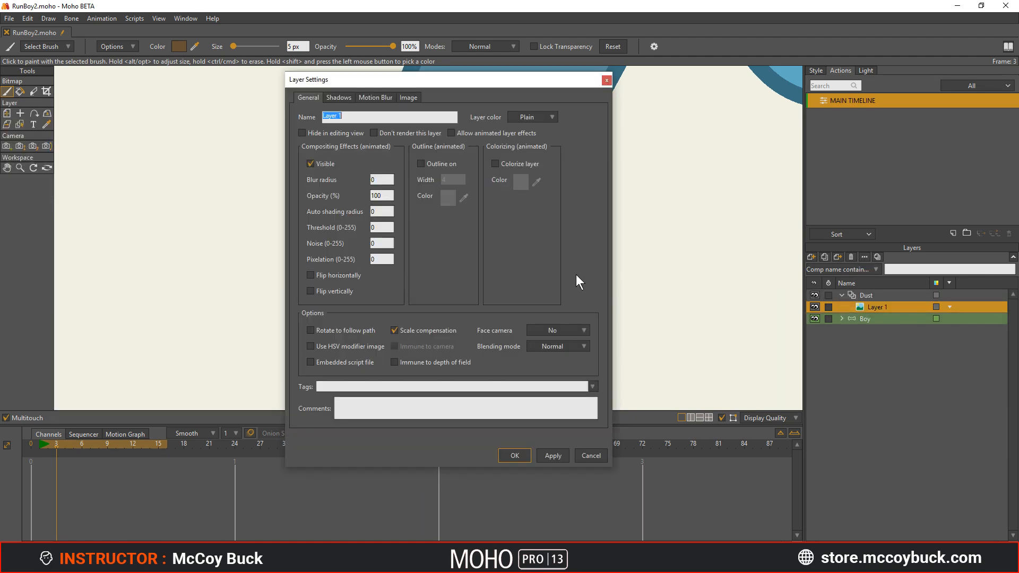
pyautogui.click(606, 81)
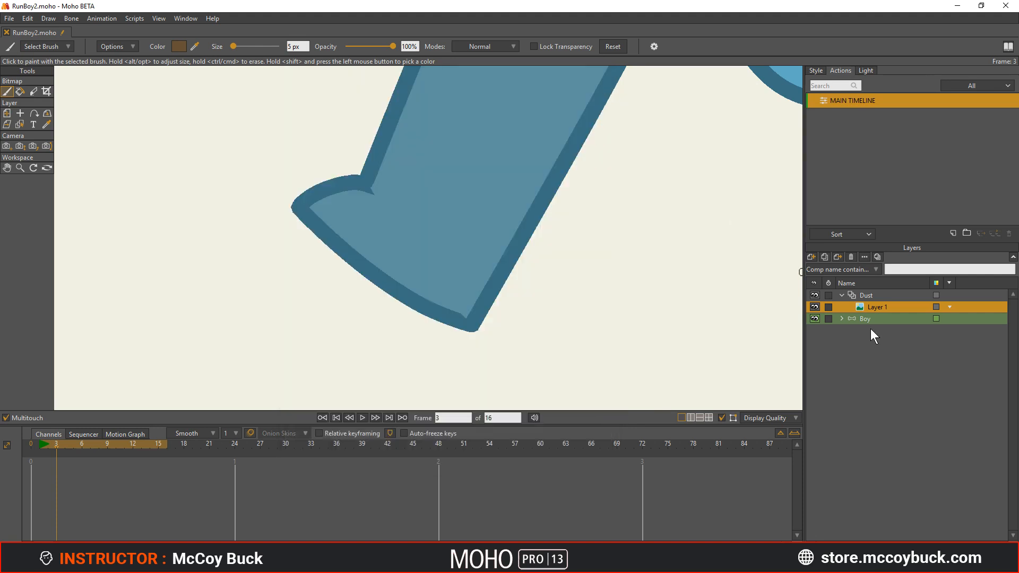
pyautogui.click(843, 294)
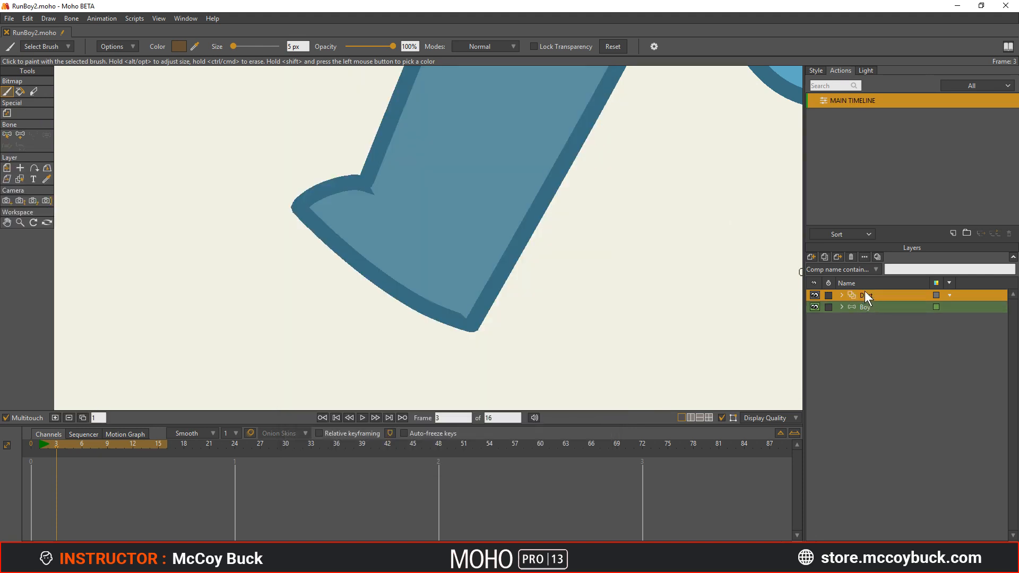
pyautogui.rightClick(865, 296)
pyautogui.click(859, 294)
pyautogui.rightClick(855, 294)
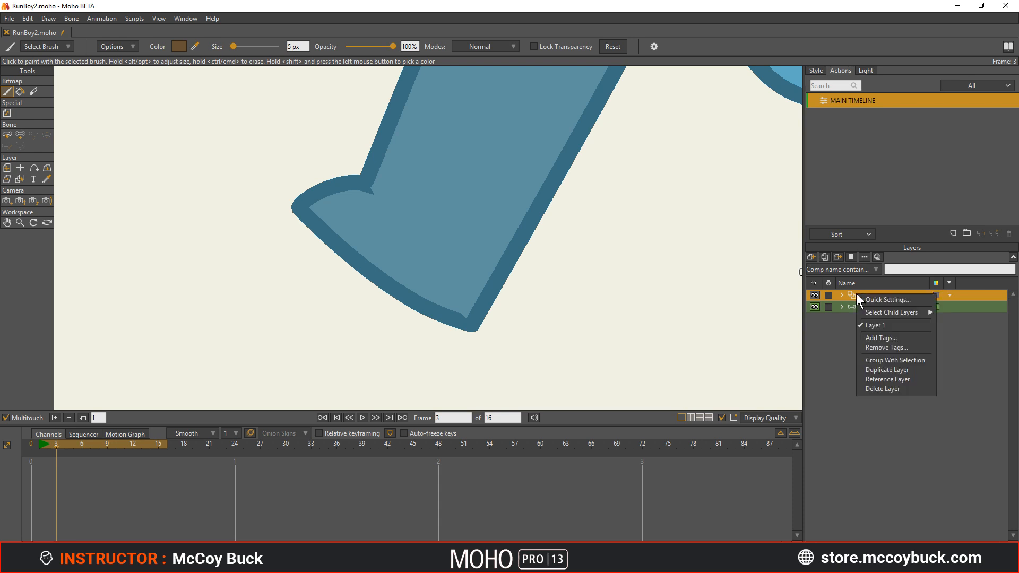
pyautogui.click(867, 297)
pyautogui.click(895, 521)
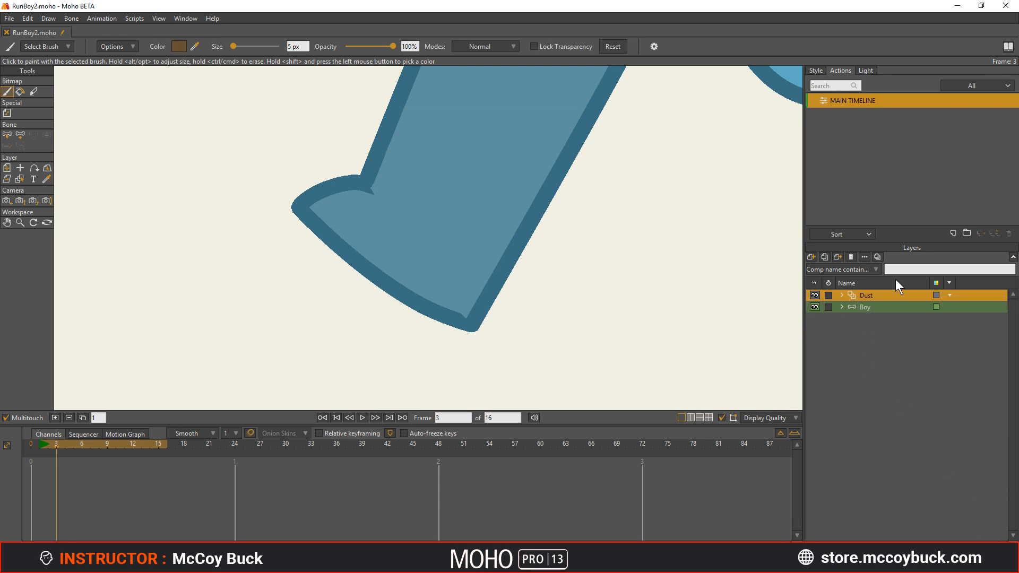
# - At frame 0, add a new vector layer directly above the Boy layer
pyautogui.scroll(-2, 424, 299)
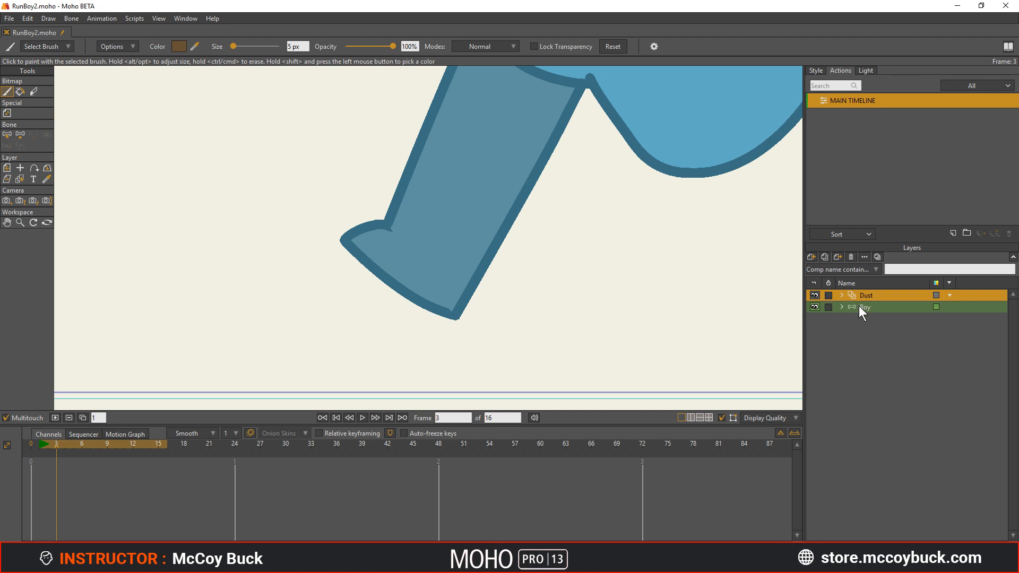
pyautogui.scroll(-5, 453, 264)
pyautogui.moveTo(539, 281); pyautogui.dragTo(528, 300)
pyautogui.scroll(1, 527, 301)
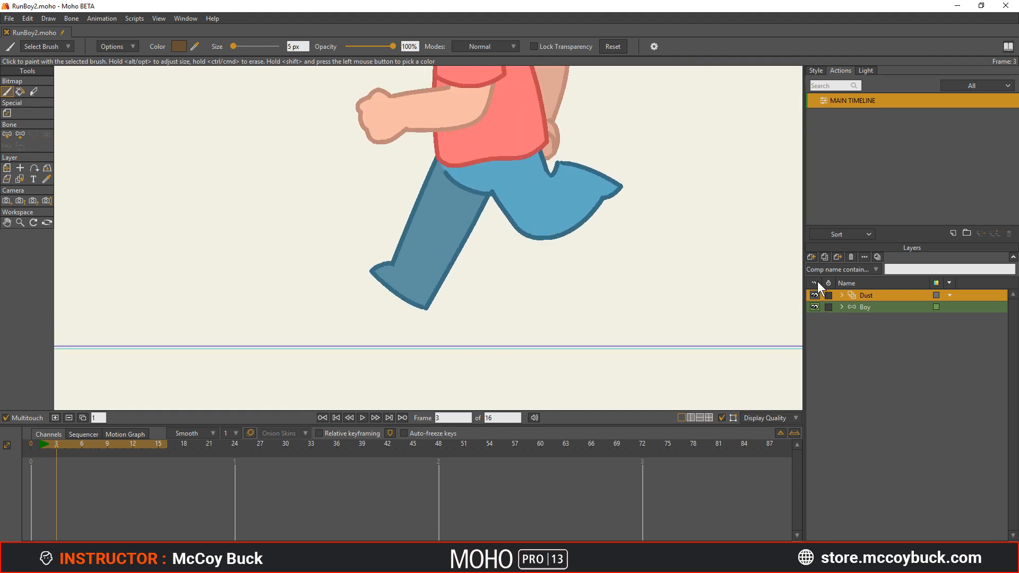
pyautogui.click(853, 306)
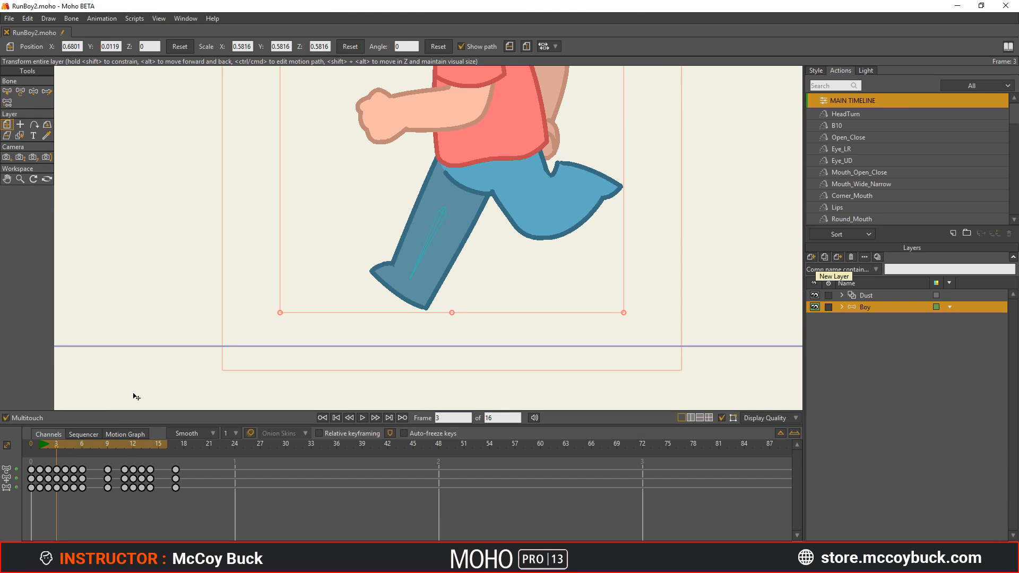
pyautogui.click(41, 451)
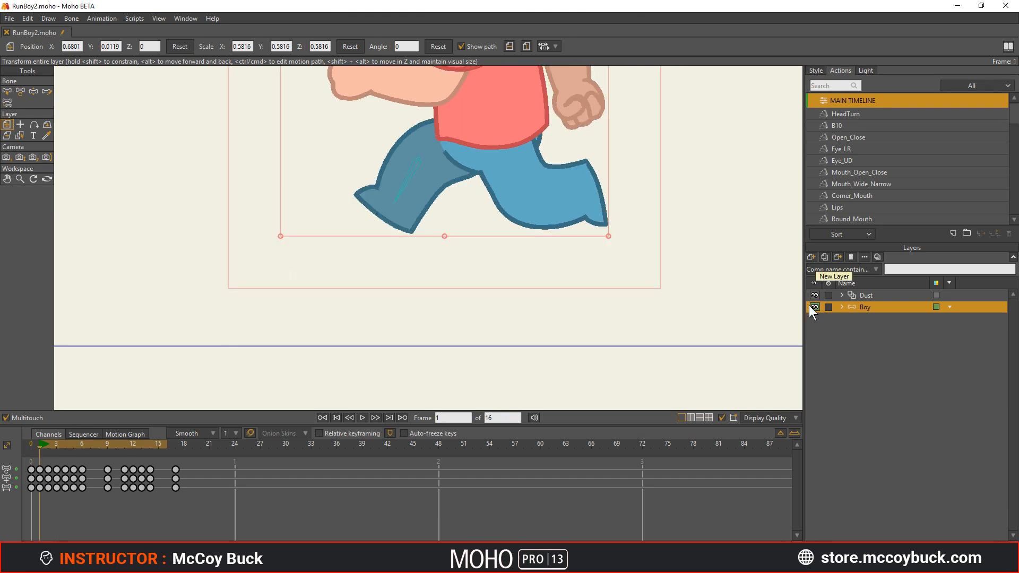
pyautogui.click(811, 257)
pyautogui.click(859, 428)
pyautogui.click(25, 443)
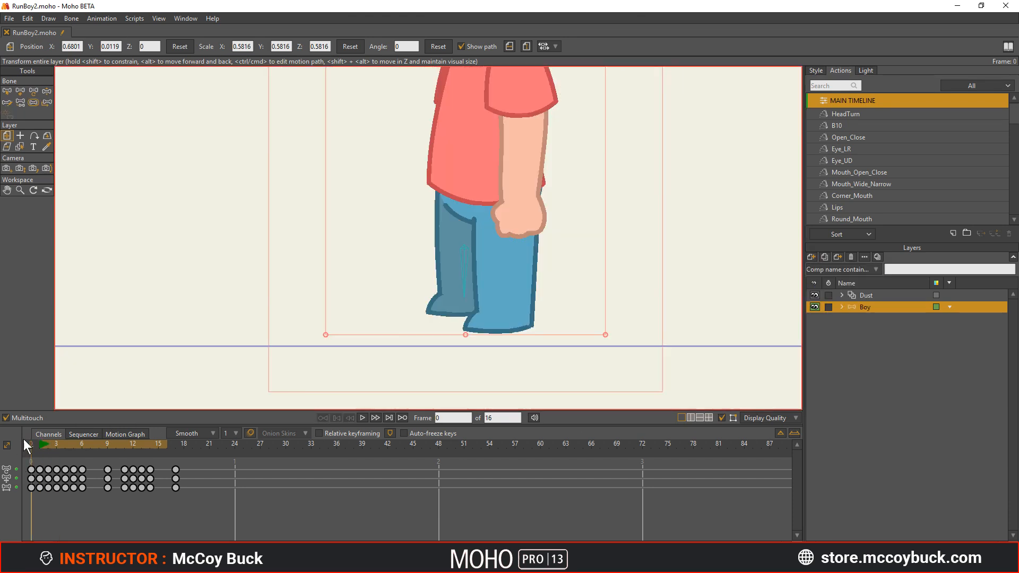
pyautogui.click(812, 257)
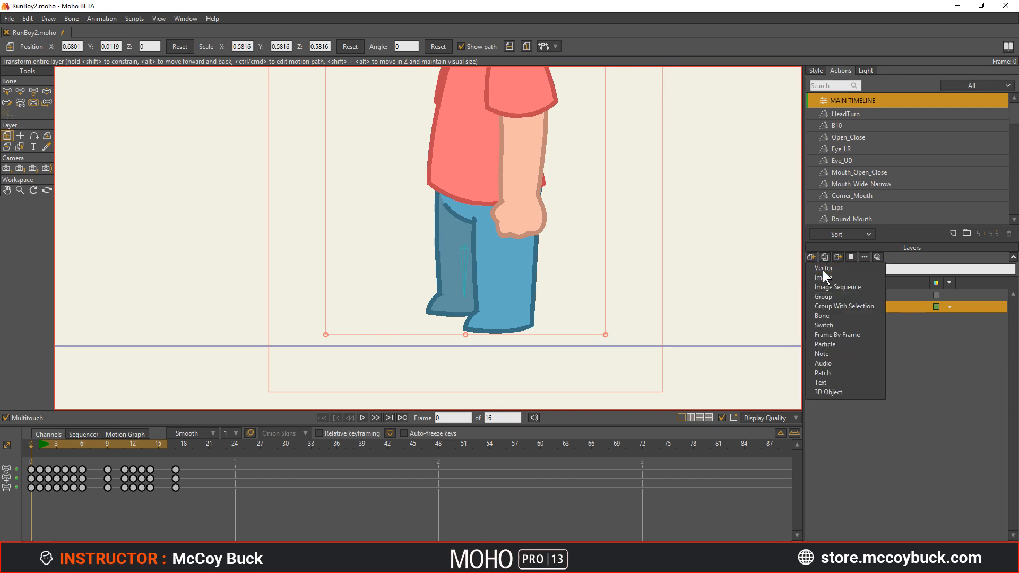
pyautogui.click(822, 270)
# - Compare the new vector layer's bounds with those of the Dust layer and the camera frame
pyautogui.scroll(-5, 274, 252)
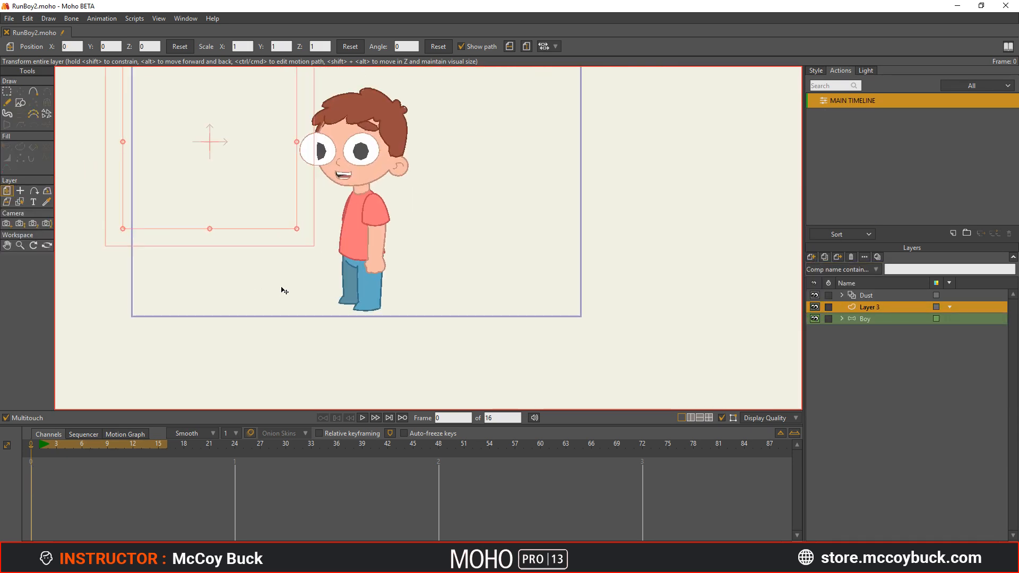
pyautogui.scroll(-3, 169, 198)
pyautogui.scroll(2, 192, 220)
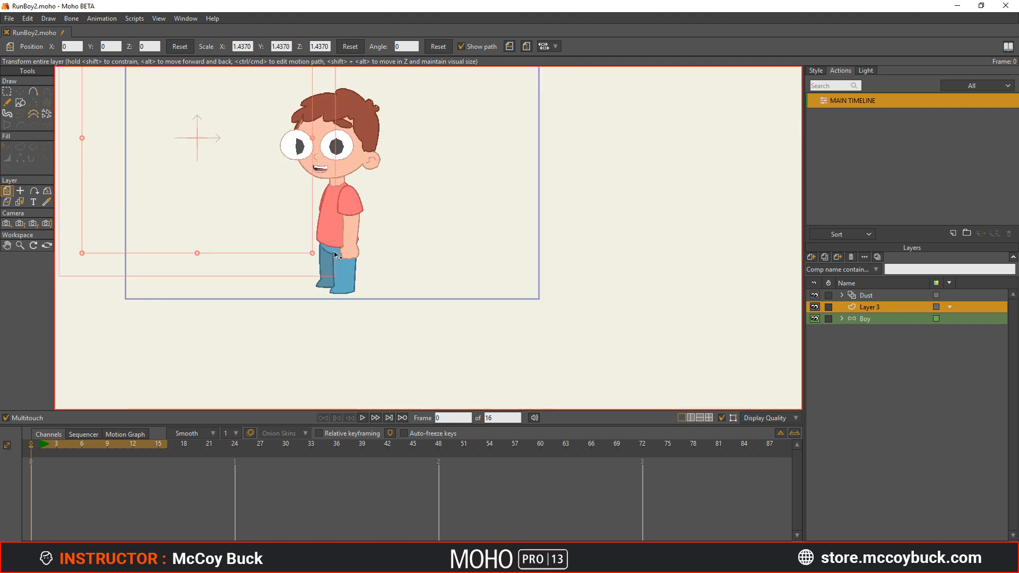
pyautogui.click(873, 318)
pyautogui.click(871, 306)
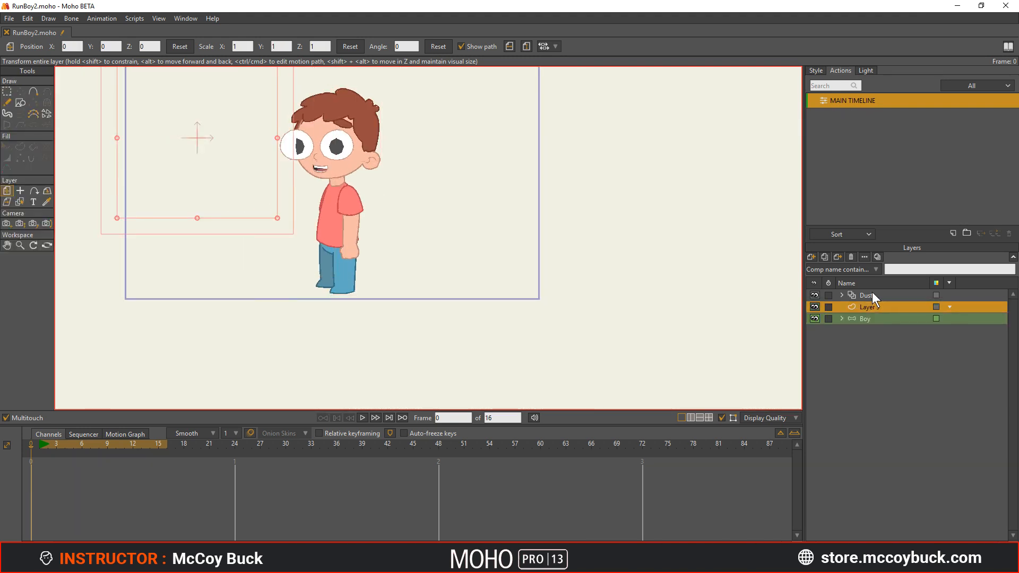
pyautogui.click(871, 294)
pyautogui.scroll(-2, 264, 250)
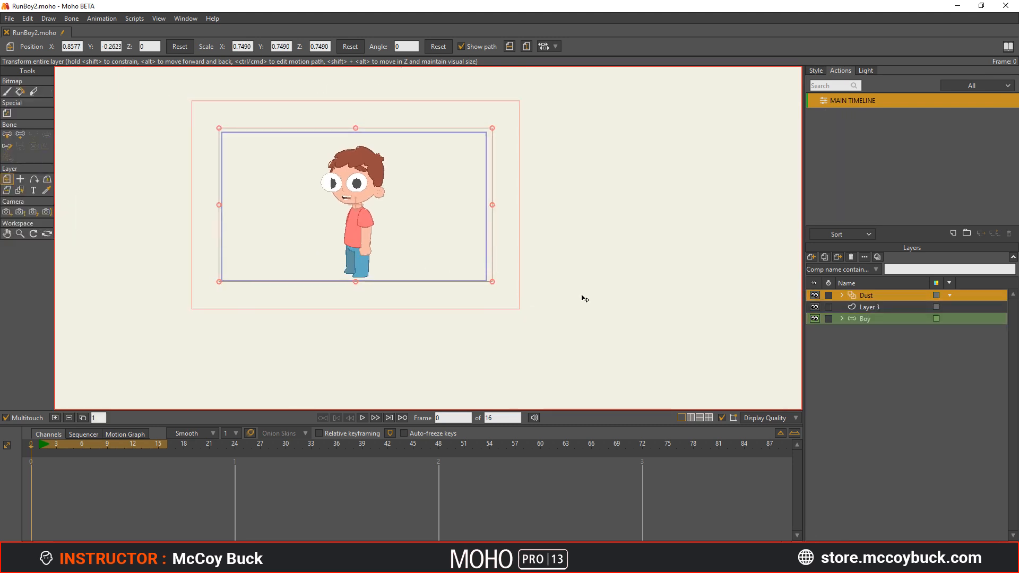
# - On Layer 3, draw a straight horizontal ground line across the camera frame at the boy's rear foot with Add Point
pyautogui.click(866, 306)
pyautogui.scroll(5, 186, 280)
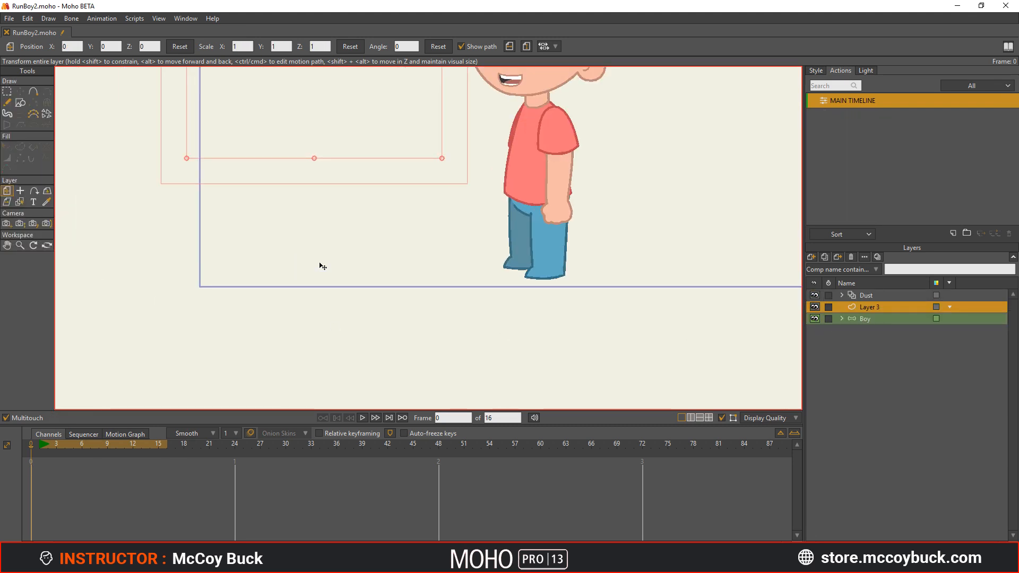
pyautogui.press('a')
pyautogui.moveTo(146, 269); pyautogui.dragTo(816, 269)
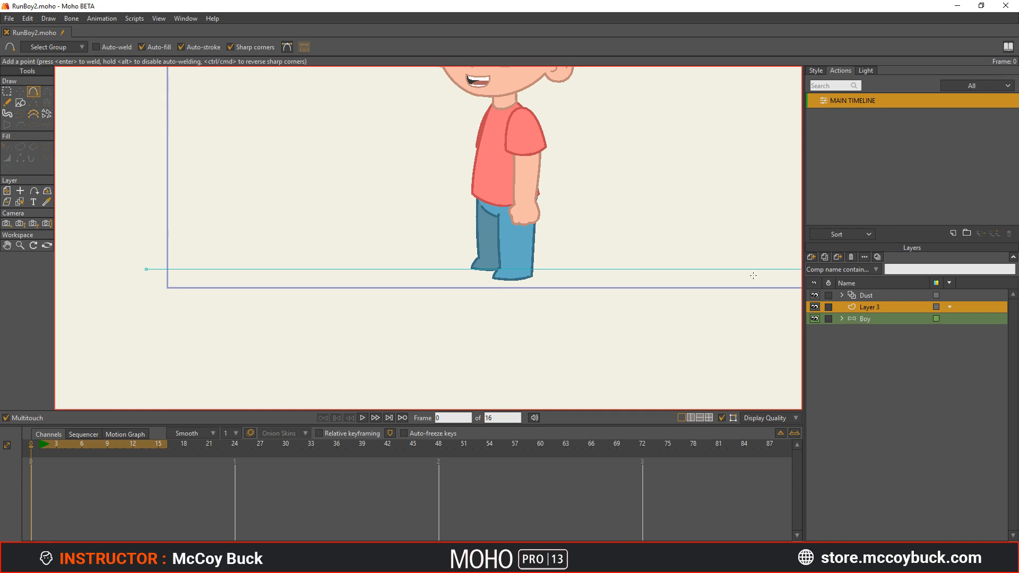
pyautogui.moveTo(489, 302); pyautogui.dragTo(307, 303)
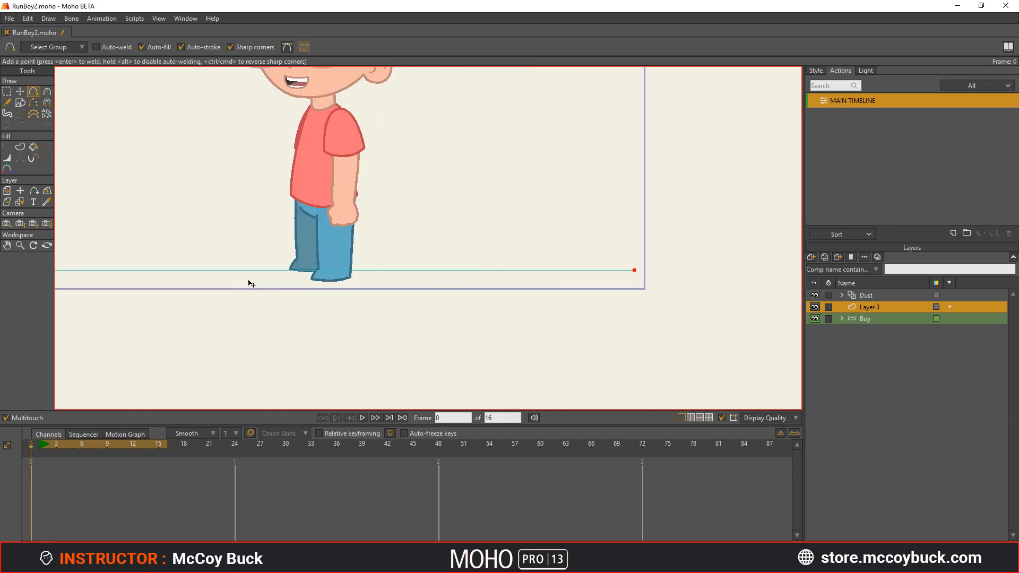
# - Create a black stroked shape from the ground line at the boy's rear foot
pyautogui.press('t')
pyautogui.scroll(3, 306, 274)
pyautogui.scroll(-2, 299, 264)
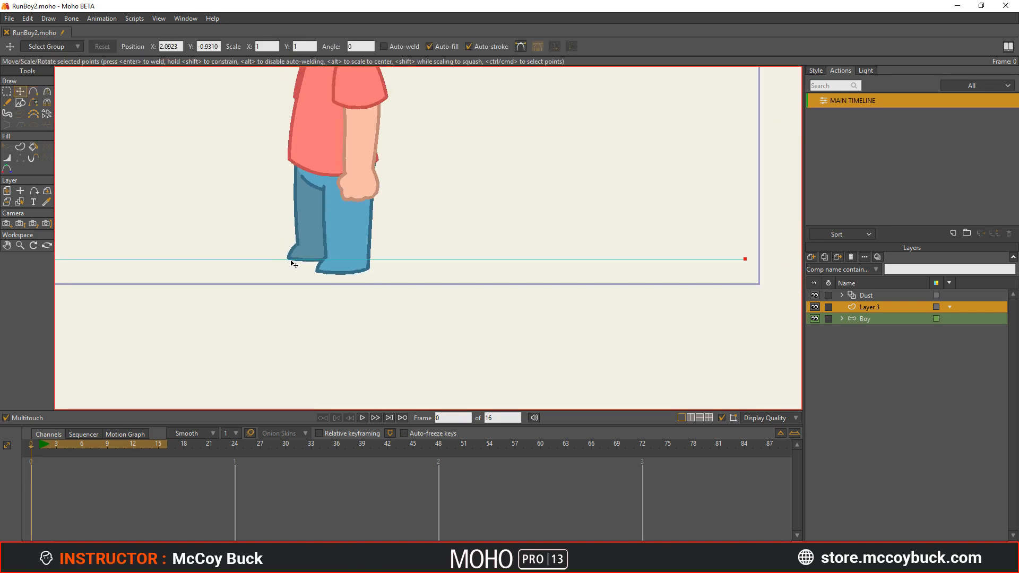
pyautogui.press('u')
pyautogui.click(290, 259)
pyautogui.scroll(2, 289, 261)
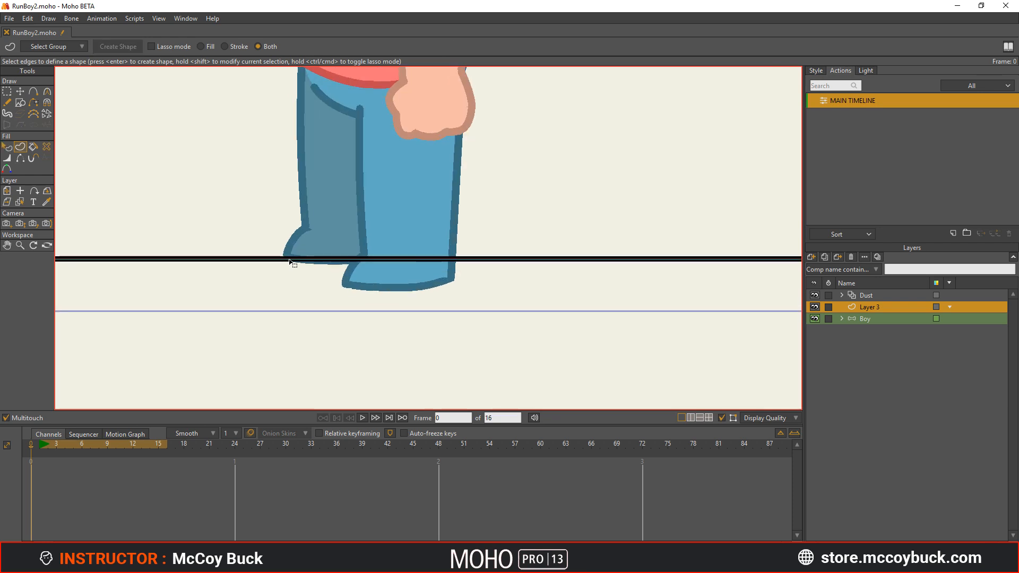
# - Duplicate the ground line and move the copy down to Y -0.9688, level with the boy's front foot
pyautogui.press('t')
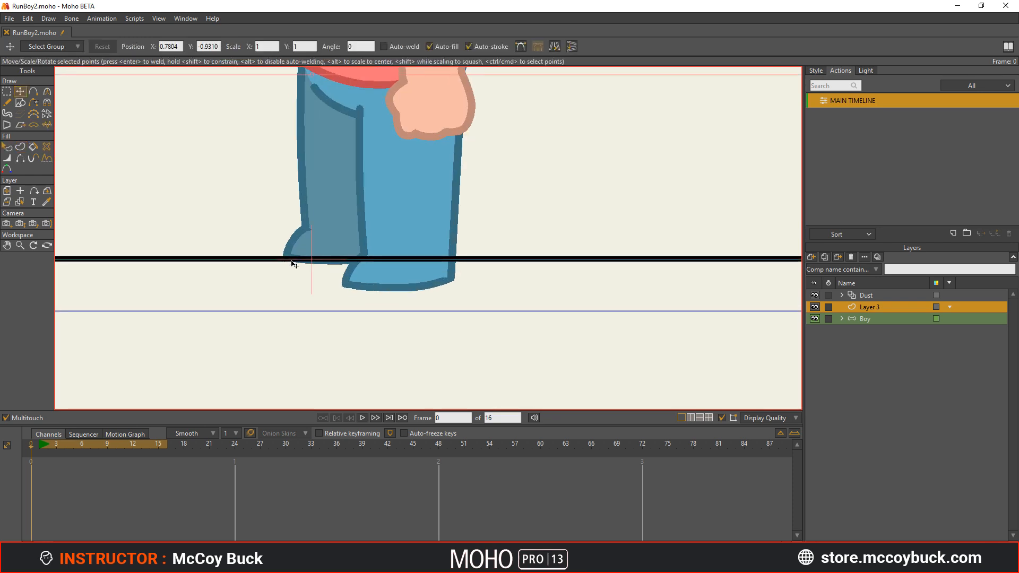
pyautogui.moveTo(271, 263); pyautogui.dragTo(277, 284)
pyautogui.scroll(-2, 367, 262)
pyautogui.scroll(-3, 368, 262)
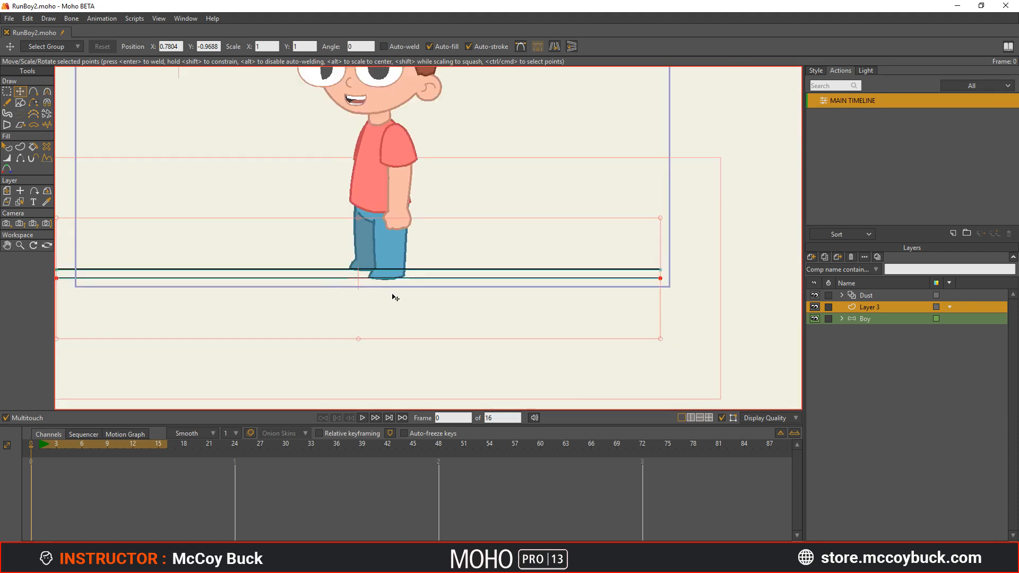
pyautogui.scroll(3, 457, 307)
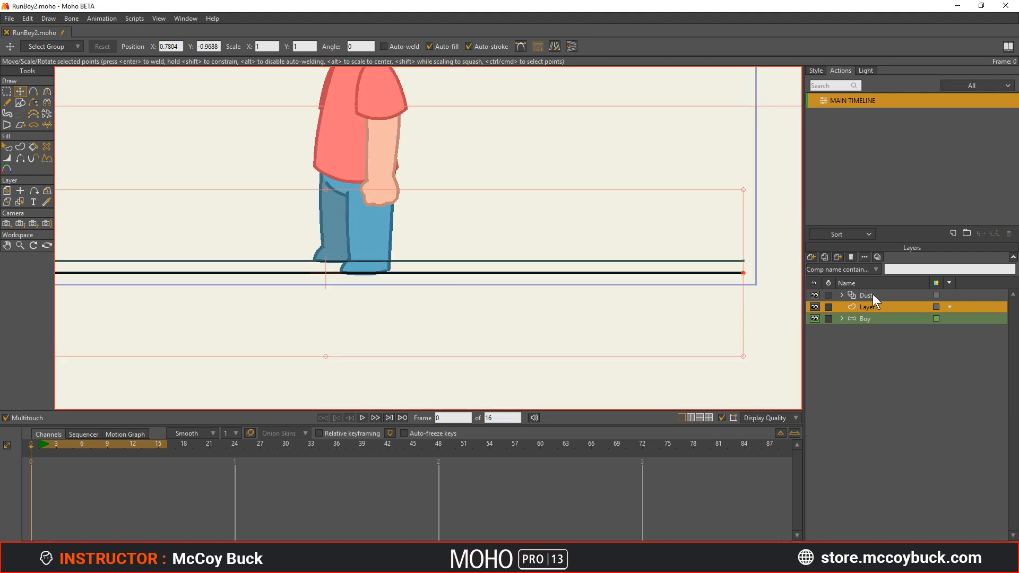
# - Select both ground lines and set their stroke width to 3
pyautogui.press('q')
pyautogui.click(419, 262)
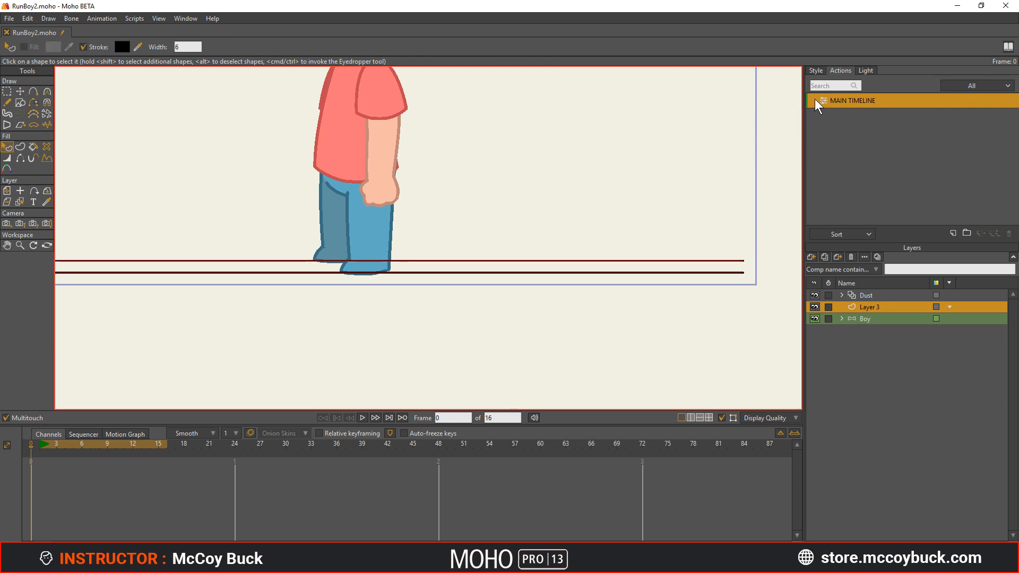
pyautogui.click(815, 70)
pyautogui.press('BackSpace')
pyautogui.write('4')
pyautogui.press('Return')
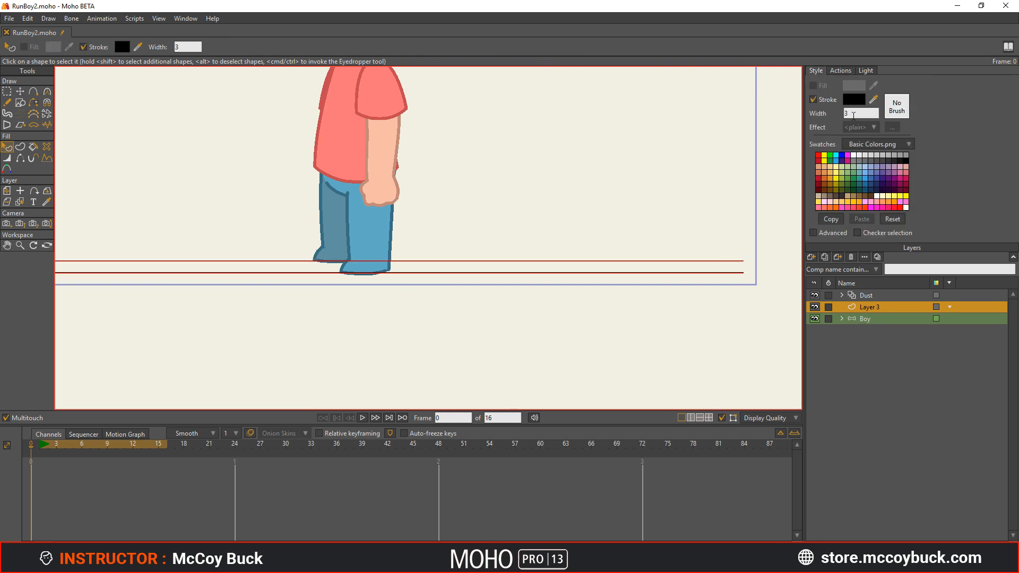
pyautogui.scroll(-1, 853, 116)
# - Colour both ground lines gray 6B6B6B and move Layer 3 below the Boy layer
pyautogui.click(858, 102)
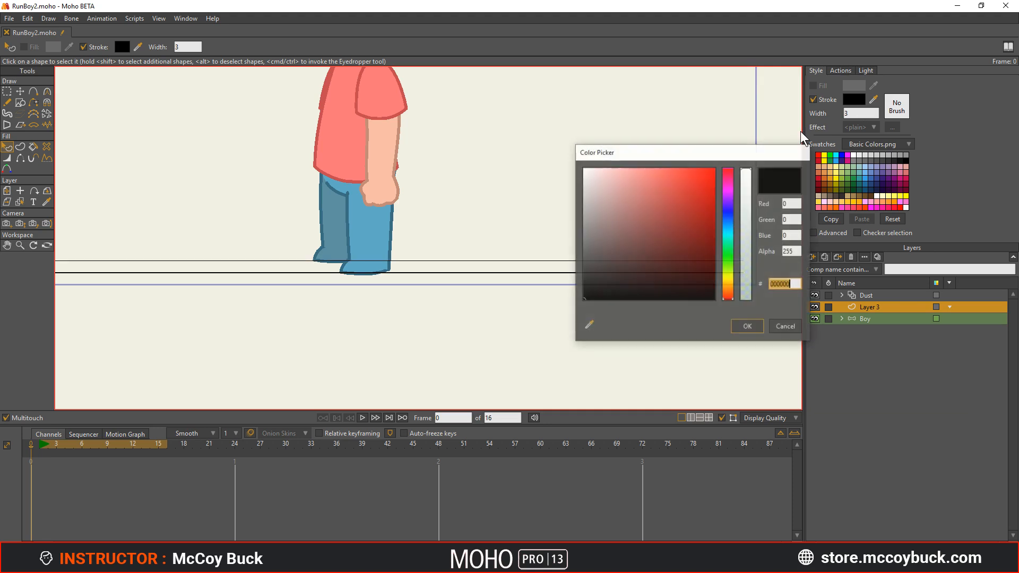
pyautogui.moveTo(657, 225)
pyautogui.mouseDown()
pyautogui.moveTo(645, 242)
pyautogui.moveTo(583, 262)
pyautogui.moveTo(583, 245)
pyautogui.mouseUp()
pyautogui.click(747, 326)
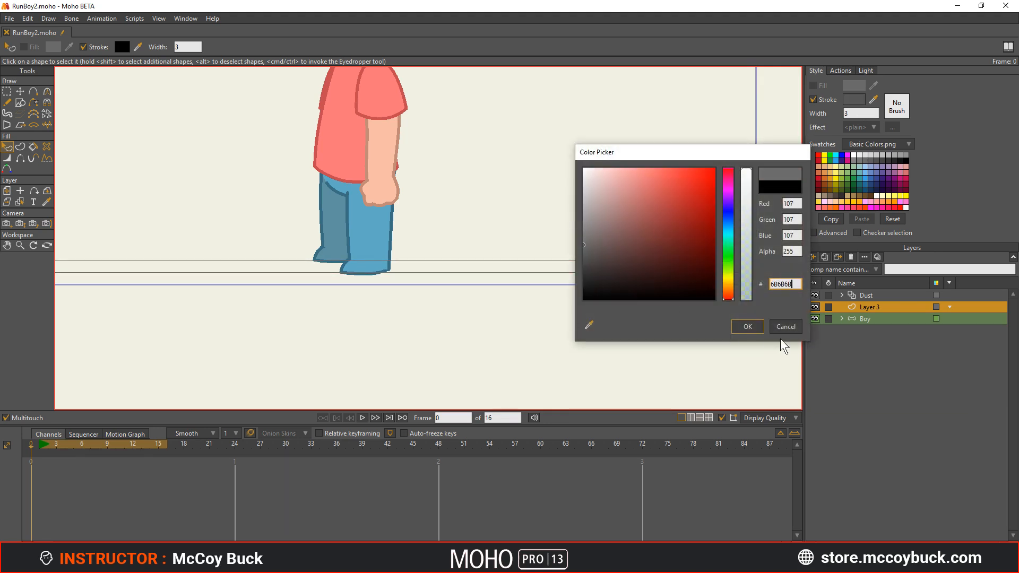
pyautogui.click(484, 338)
pyautogui.scroll(5, 292, 318)
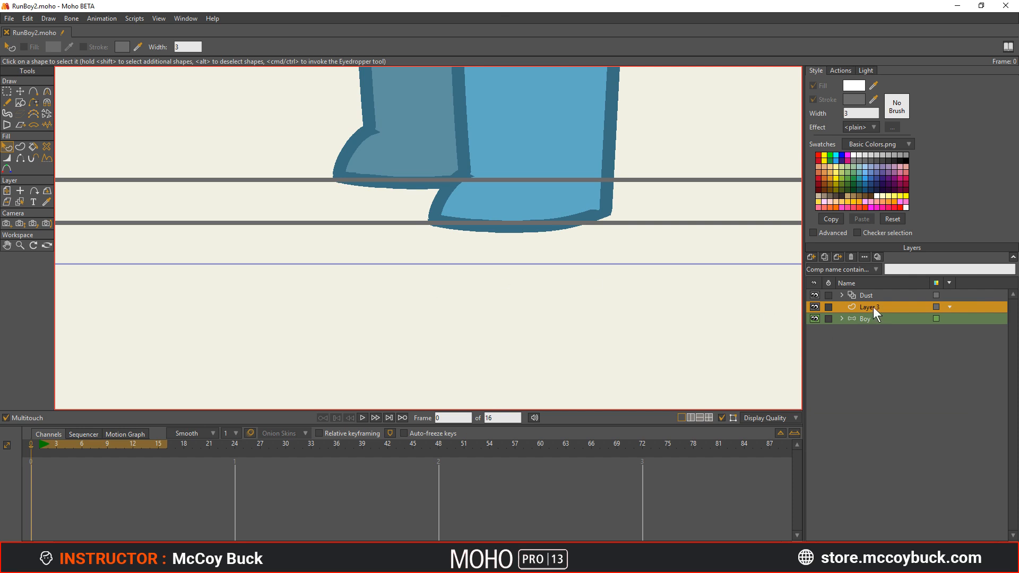
pyautogui.moveTo(873, 306); pyautogui.dragTo(873, 323)
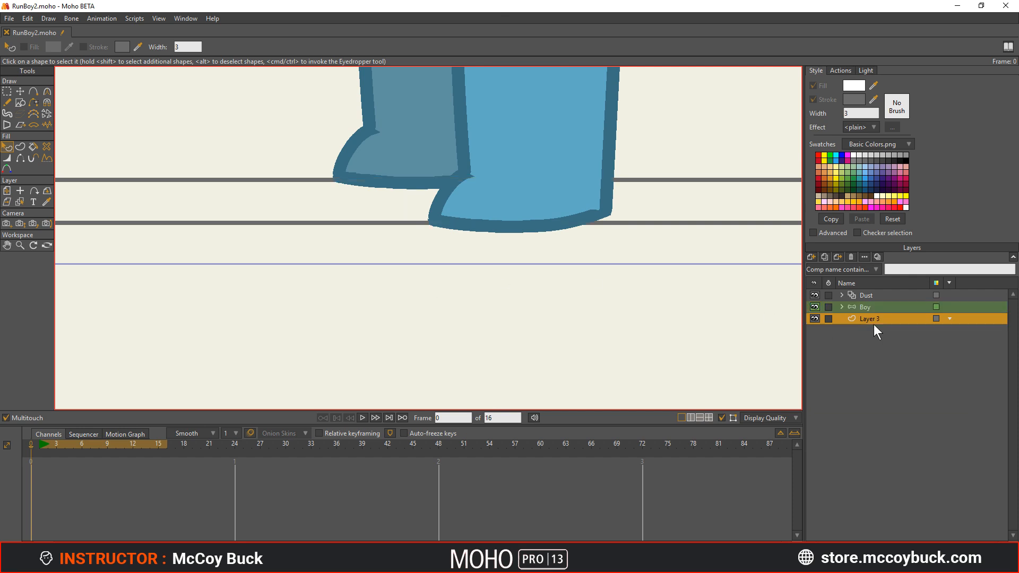
# - Select the Dust layer and step through frame 3 to frame 4, checking the landing foot against the ground lines
pyautogui.click(873, 295)
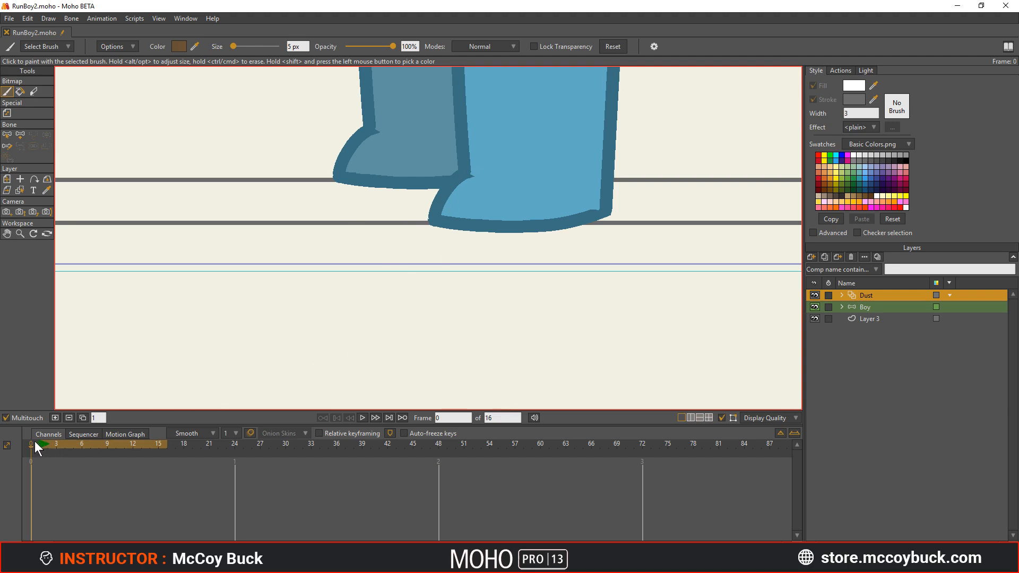
pyautogui.moveTo(35, 443); pyautogui.dragTo(56, 450)
pyautogui.scroll(-2, 266, 272)
pyautogui.moveTo(265, 272); pyautogui.dragTo(394, 322)
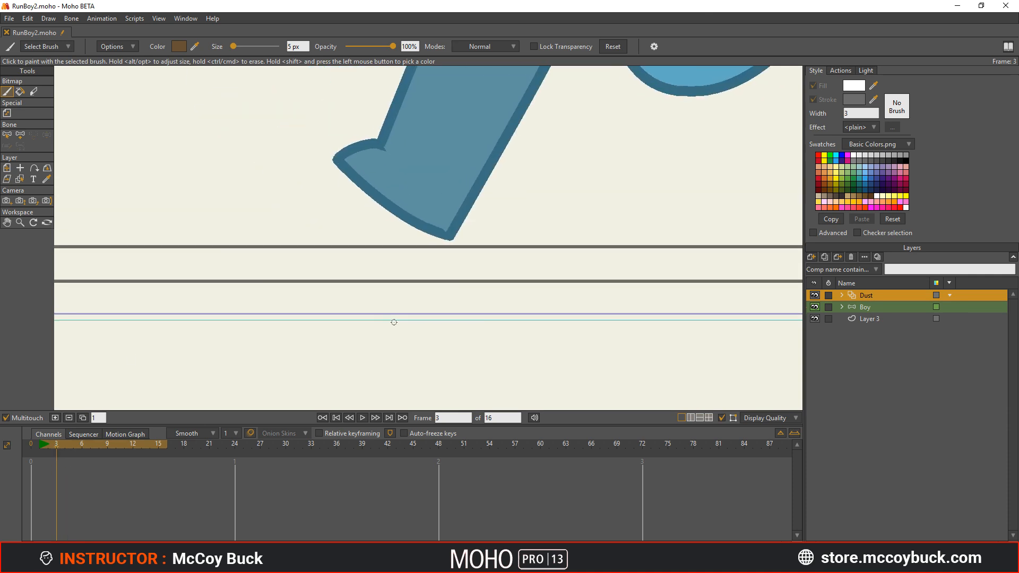
pyautogui.scroll(1, 394, 322)
pyautogui.click(65, 446)
pyautogui.moveTo(502, 244); pyautogui.dragTo(377, 271)
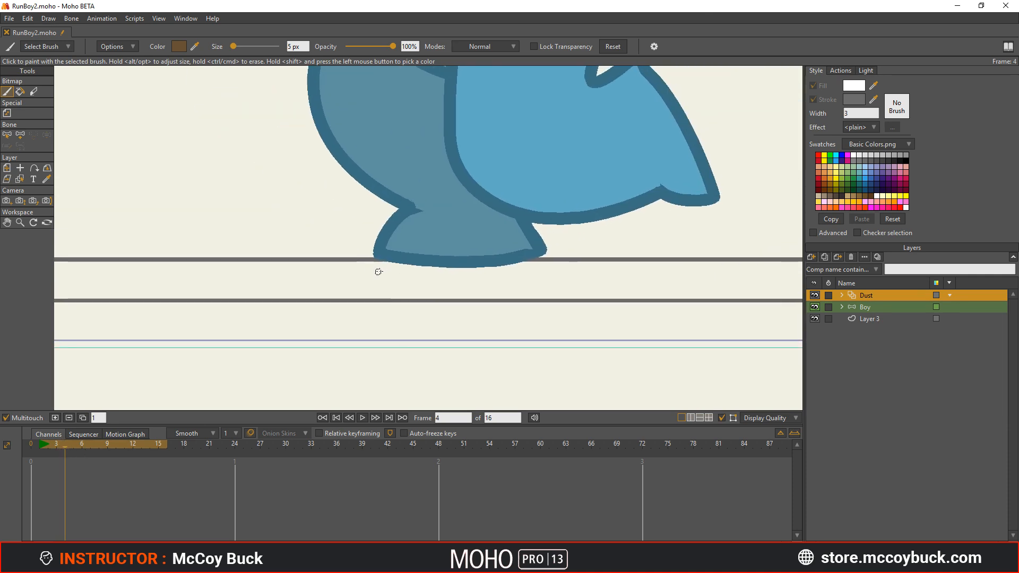
pyautogui.scroll(2, 387, 271)
pyautogui.moveTo(505, 269); pyautogui.dragTo(438, 270)
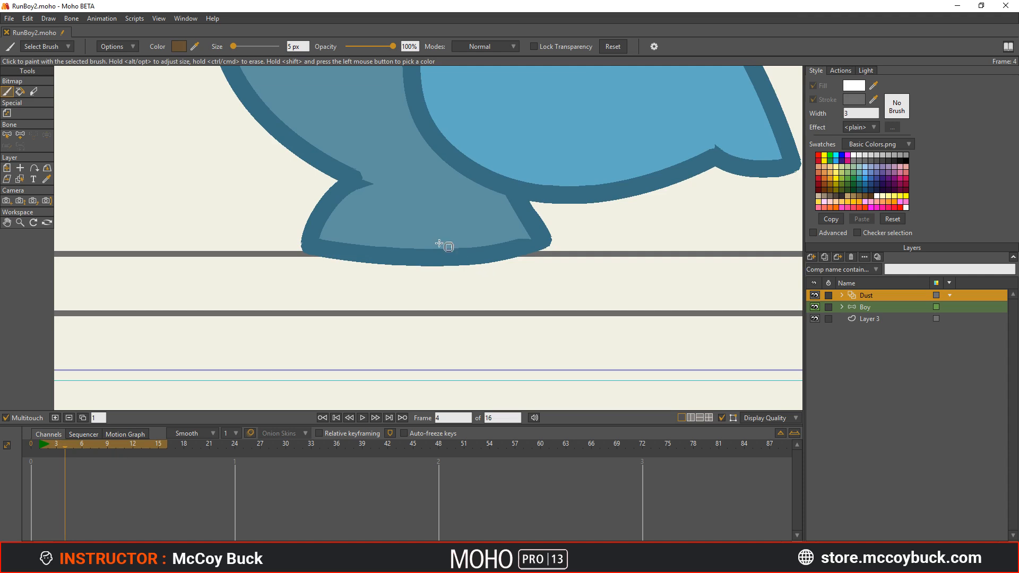
pyautogui.scroll(-4, 439, 243)
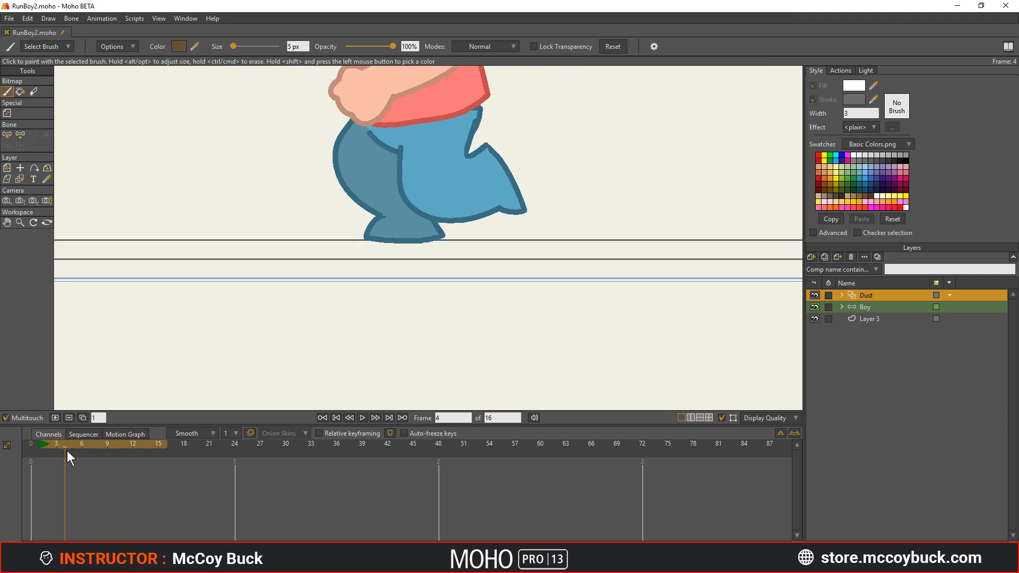
# - On frame 4 of the Dust layer, paint a brown puffy dust outline with a flat base around the boy's landing foot
pyautogui.click(43, 447)
pyautogui.click(53, 445)
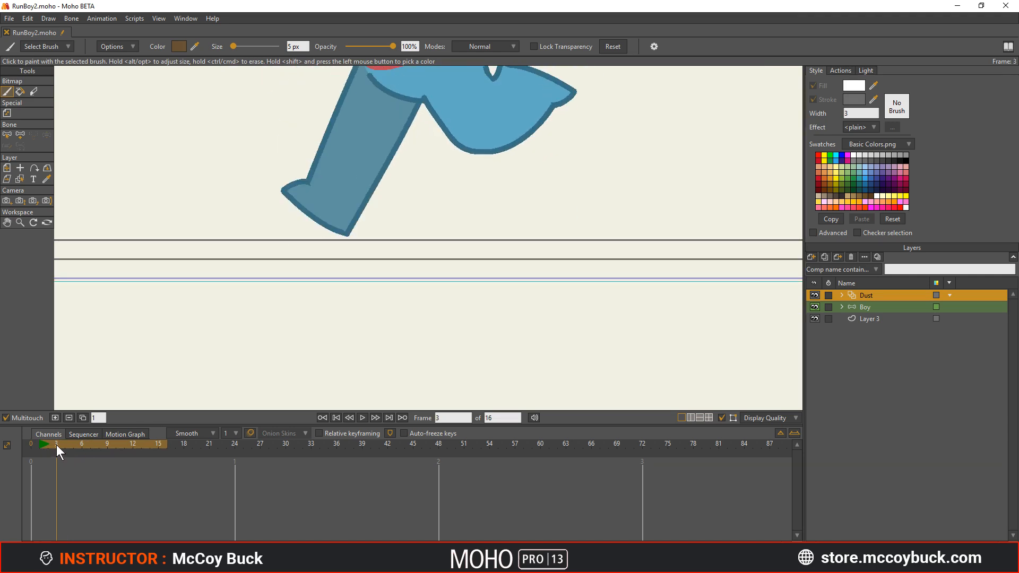
pyautogui.moveTo(57, 445)
pyautogui.mouseDown()
pyautogui.moveTo(75, 448)
pyautogui.moveTo(64, 448)
pyautogui.mouseUp()
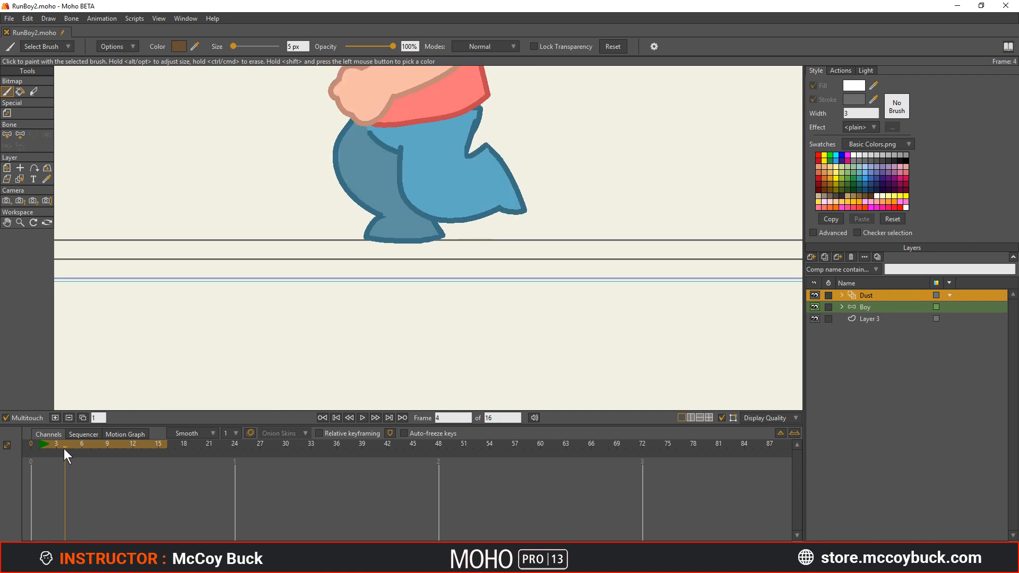
pyautogui.scroll(5, 403, 233)
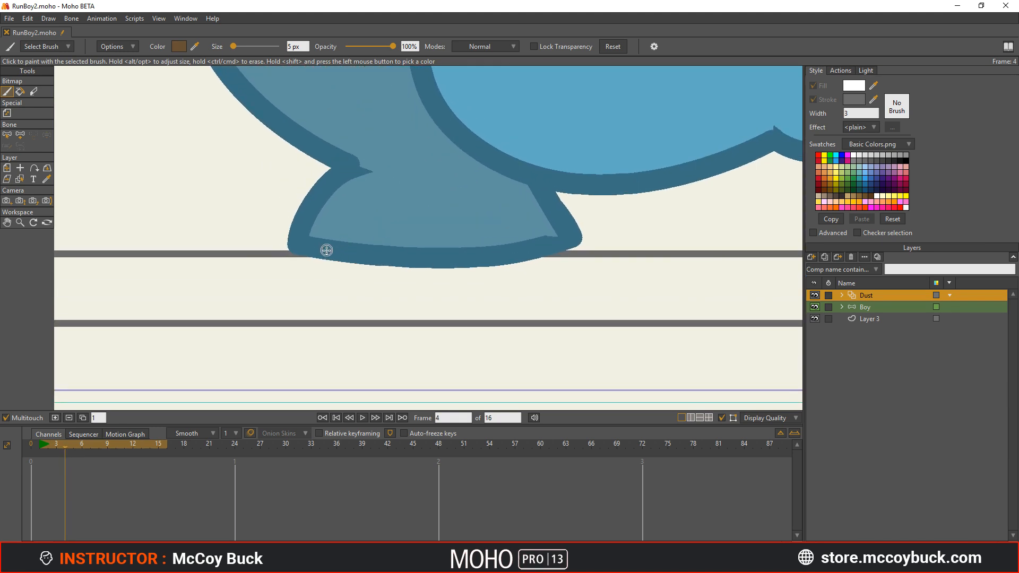
pyautogui.moveTo(327, 250)
pyautogui.mouseDown()
pyautogui.moveTo(300, 207)
pyautogui.moveTo(326, 195)
pyautogui.moveTo(344, 208)
pyautogui.moveTo(377, 148)
pyautogui.moveTo(425, 174)
pyautogui.moveTo(425, 189)
pyautogui.moveTo(485, 187)
pyautogui.moveTo(522, 214)
pyautogui.mouseUp()
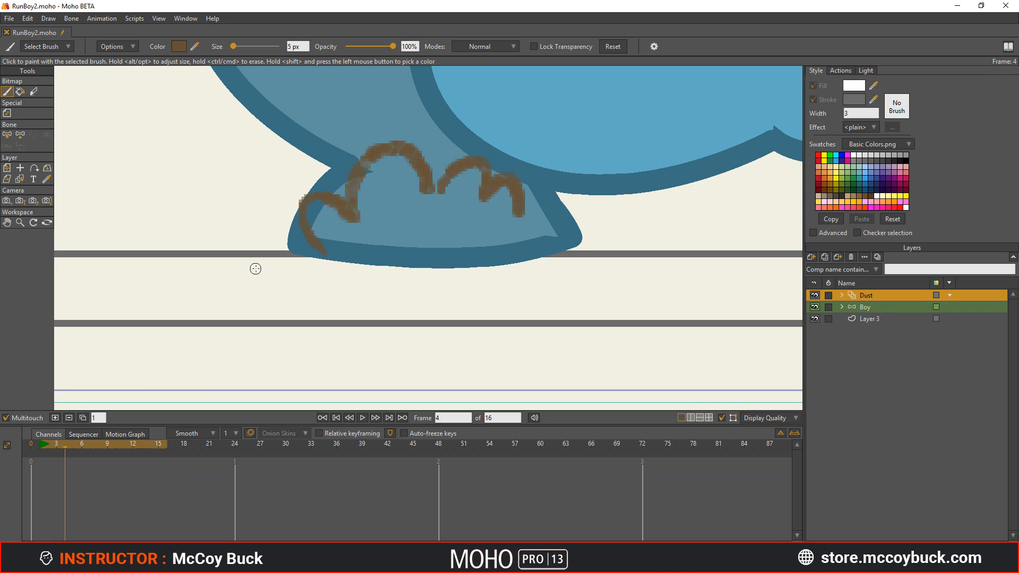
pyautogui.moveTo(313, 241)
pyautogui.mouseDown()
pyautogui.moveTo(219, 256)
pyautogui.moveTo(714, 247)
pyautogui.mouseUp()
pyautogui.moveTo(520, 215)
pyautogui.mouseDown()
pyautogui.moveTo(717, 246)
pyautogui.moveTo(519, 204)
pyautogui.moveTo(528, 221)
pyautogui.moveTo(588, 238)
pyautogui.moveTo(566, 218)
pyautogui.moveTo(717, 252)
pyautogui.mouseUp()
pyautogui.hotkey('ctrl', 'z')
# - Sample other brush colours for the dust outline, and undo the strokes forming its flat base and trailing tail
pyautogui.scroll(-5, 239, 152)
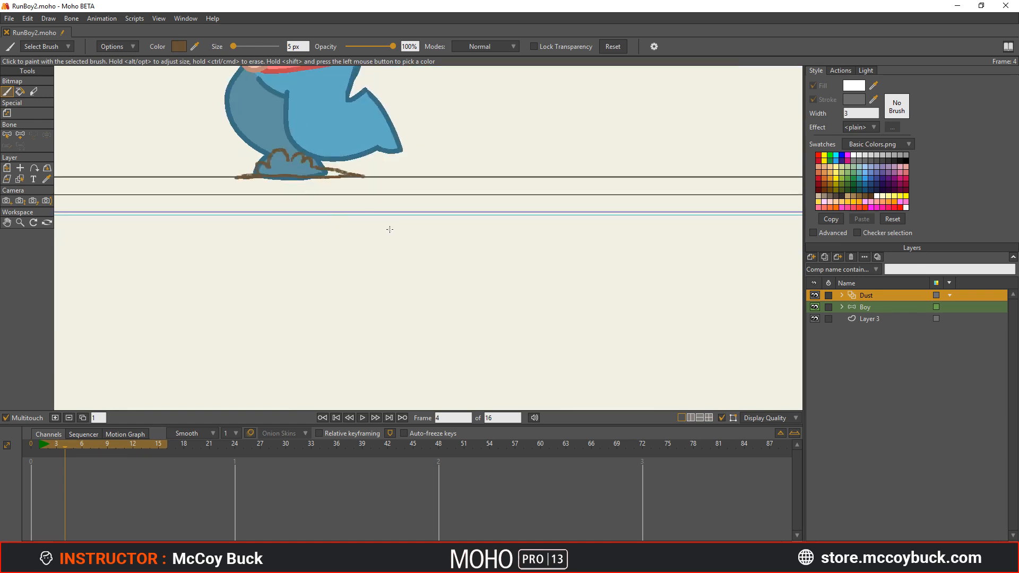
pyautogui.scroll(-4, 268, 202)
pyautogui.moveTo(259, 200); pyautogui.dragTo(357, 336)
pyautogui.scroll(-2, 374, 348)
pyautogui.scroll(9, 379, 347)
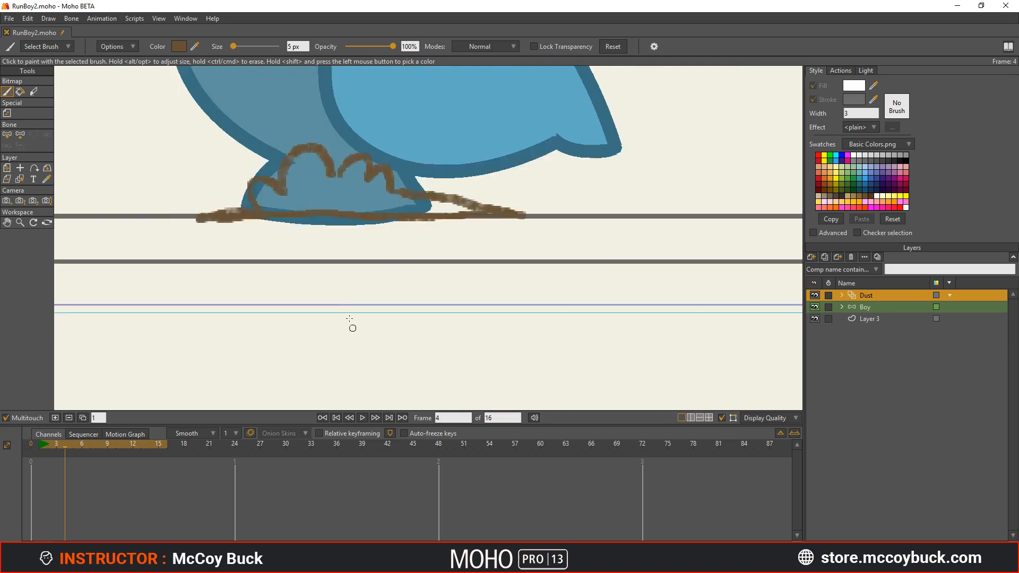
pyautogui.scroll(3, 349, 324)
pyautogui.scroll(-1, 361, 339)
pyautogui.scroll(3, 370, 348)
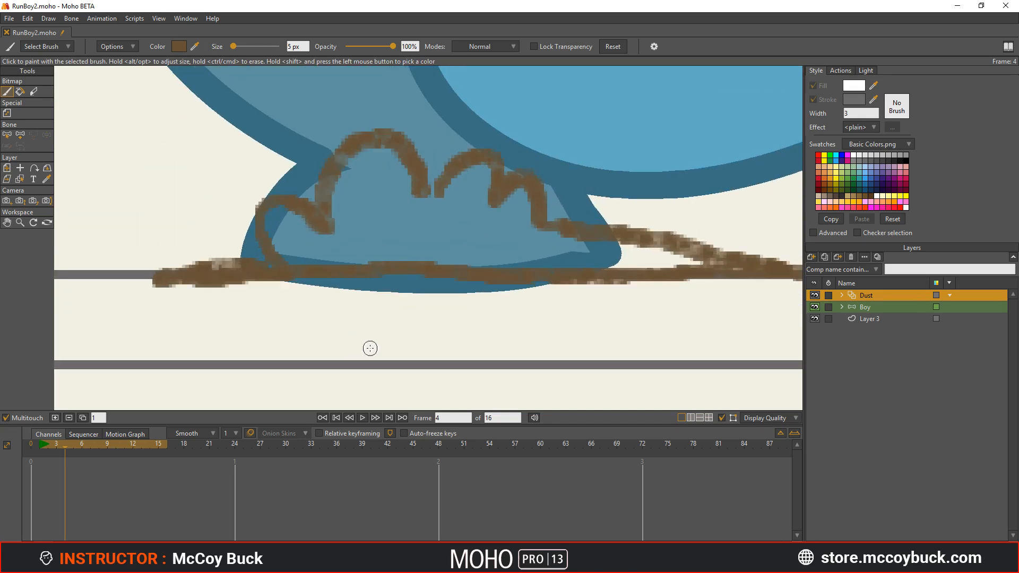
pyautogui.keyDown('shift'); pyautogui.click(281, 341); pyautogui.keyUp('shift')
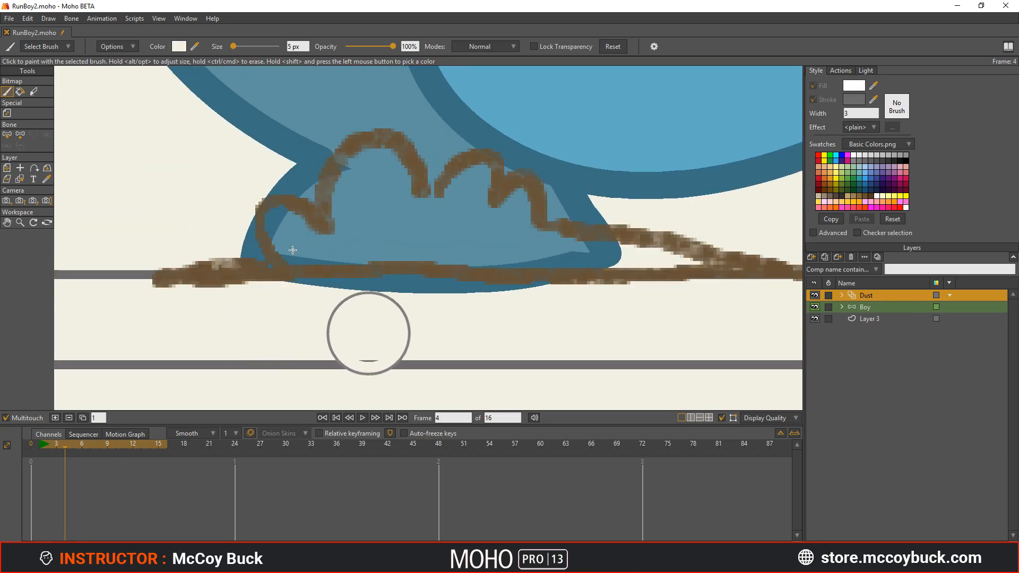
pyautogui.keyDown('shift'); pyautogui.click(295, 300); pyautogui.keyUp('shift')
pyautogui.keyDown('shift'); pyautogui.click(295, 300); pyautogui.keyUp('shift')
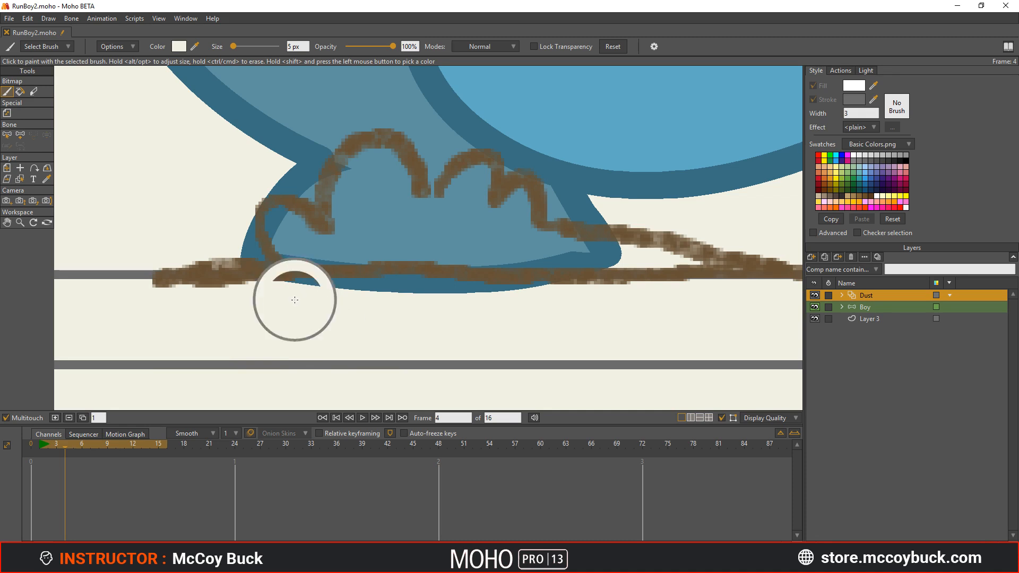
pyautogui.keyDown('shift'); pyautogui.click(275, 256); pyautogui.keyUp('shift')
pyautogui.moveTo(245, 281); pyautogui.dragTo(453, 278)
pyautogui.hotkey('ctrl', 'z')
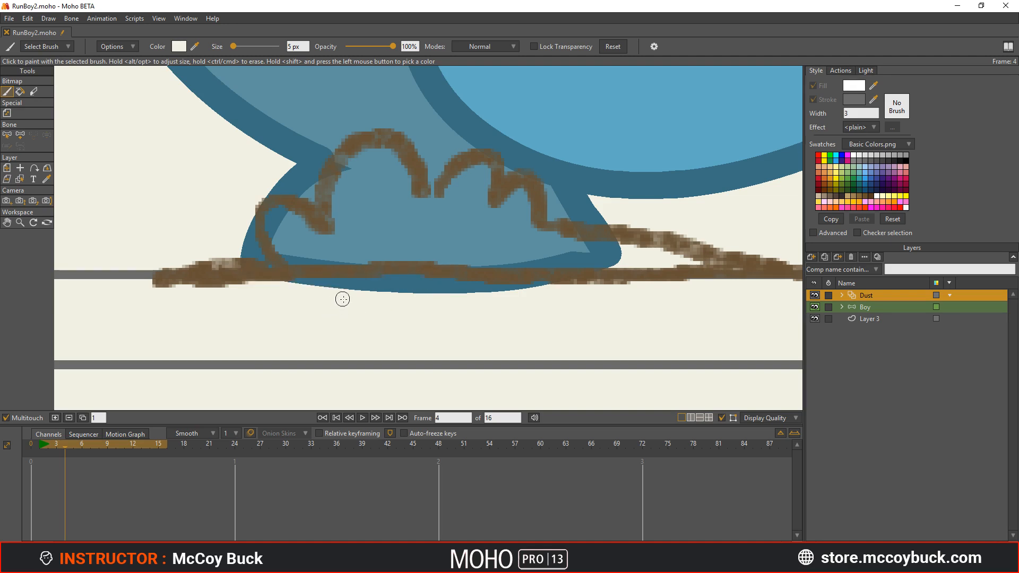
pyautogui.hotkey('ctrl', 'z')
pyautogui.hotkey('ctrl', 'z')
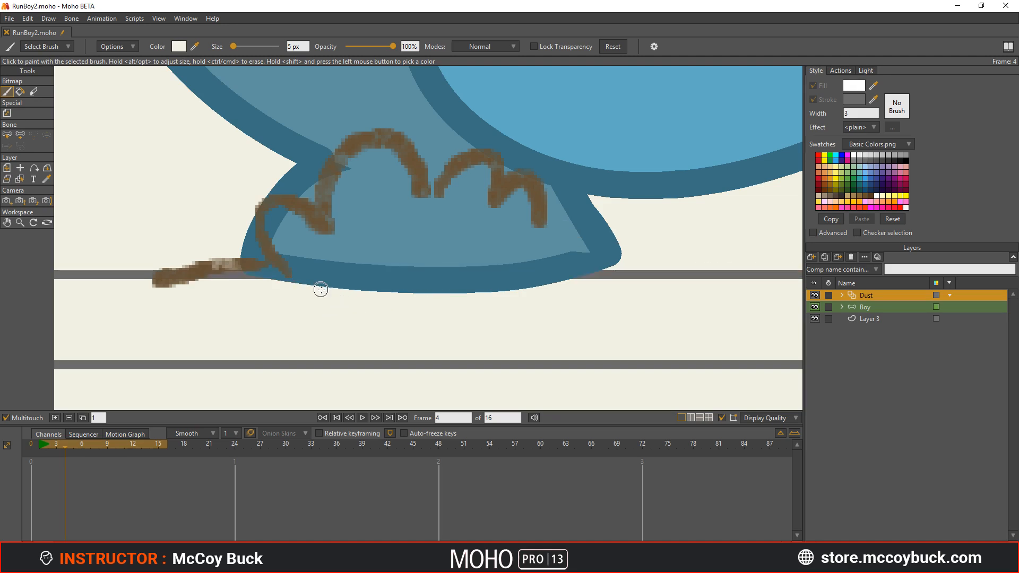
# - Sample the brown again, repaint the dust's flat base and tapering tail, and shade in the small puff at the heel
pyautogui.keyDown('shift'); pyautogui.click(262, 239); pyautogui.keyUp('shift')
pyautogui.moveTo(159, 275)
pyautogui.mouseDown()
pyautogui.moveTo(731, 280)
pyautogui.moveTo(743, 267)
pyautogui.moveTo(759, 280)
pyautogui.mouseUp()
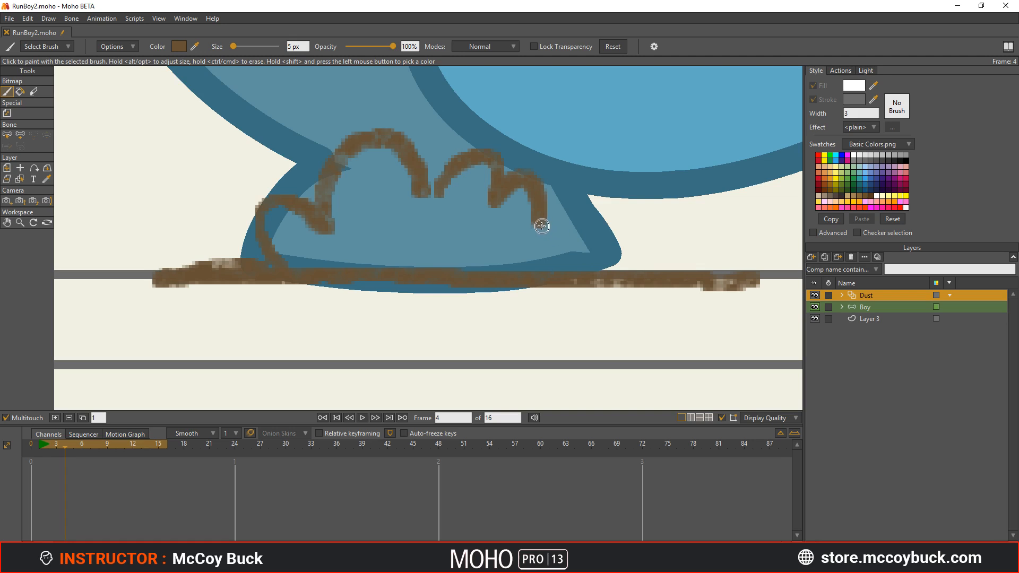
pyautogui.moveTo(541, 226)
pyautogui.mouseDown()
pyautogui.moveTo(591, 225)
pyautogui.moveTo(588, 257)
pyautogui.moveTo(766, 284)
pyautogui.mouseUp()
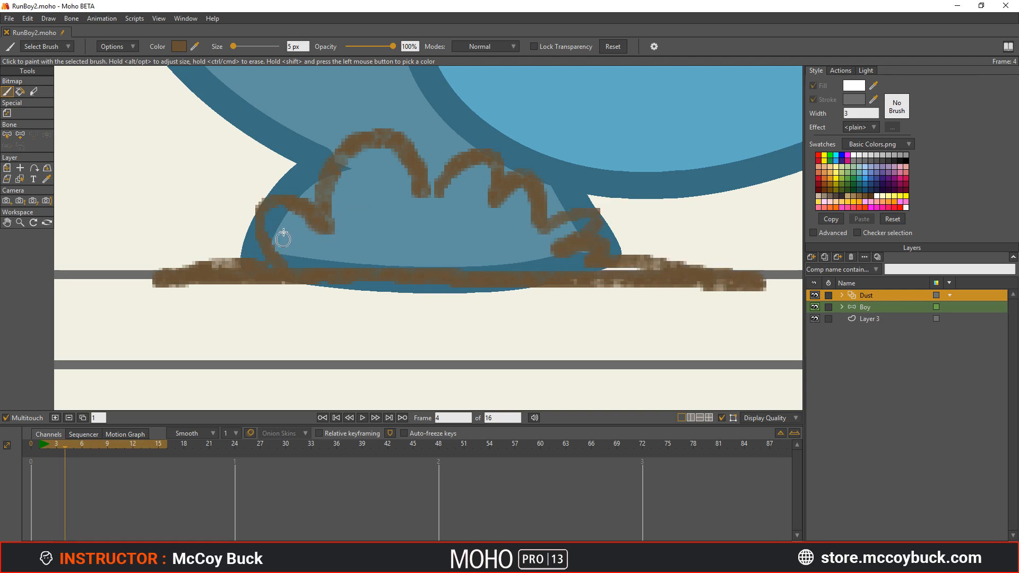
pyautogui.moveTo(284, 232)
pyautogui.mouseDown()
pyautogui.moveTo(280, 211)
pyautogui.moveTo(300, 239)
pyautogui.mouseUp()
pyautogui.click(20, 92)
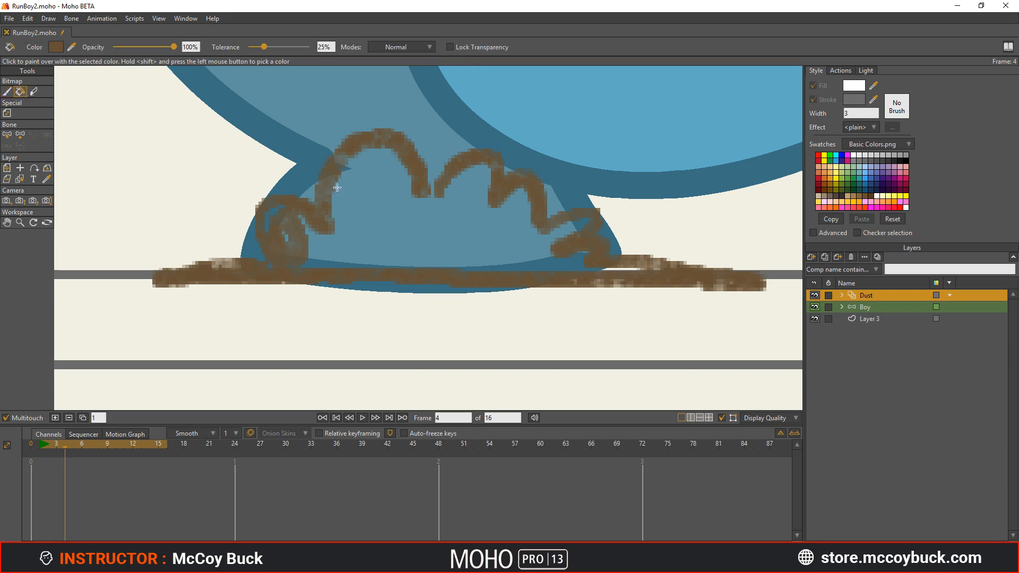
pyautogui.click(380, 229)
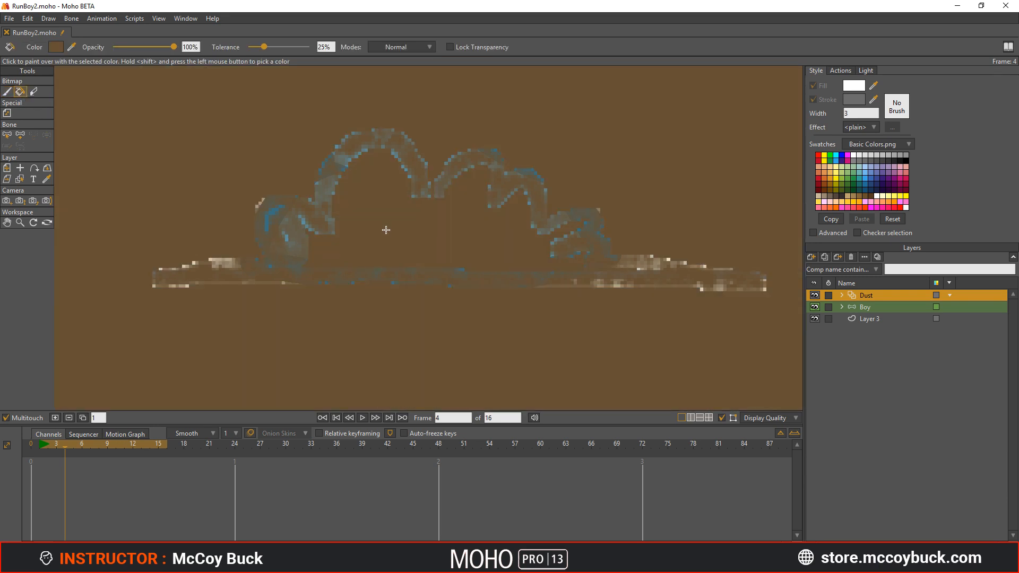
pyautogui.hotkey('ctrl', 'z')
# - Close the gaps in the brown dust outline with the brush and fill its interior with the same brown
pyautogui.click(6, 91)
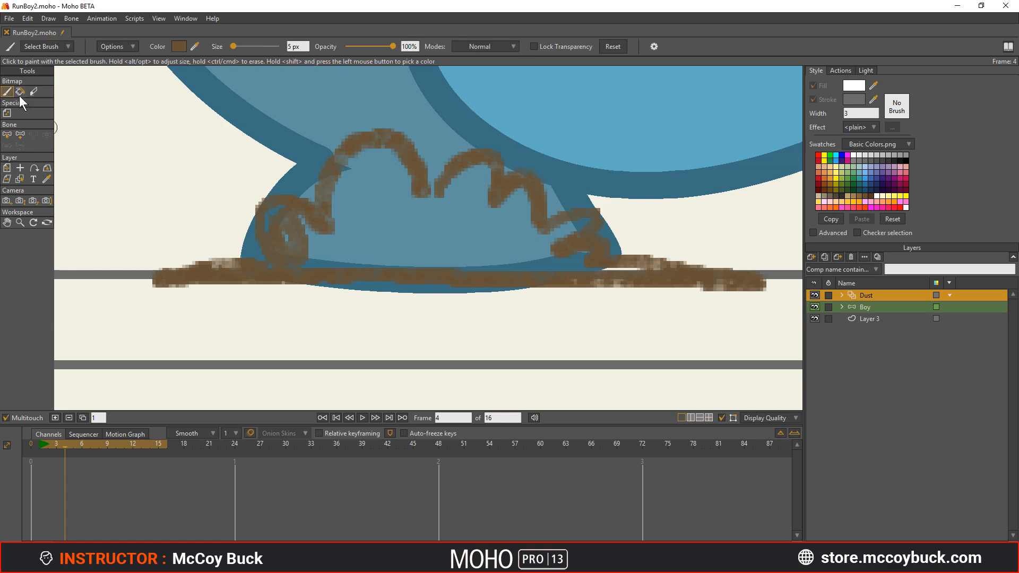
pyautogui.moveTo(431, 191); pyautogui.dragTo(440, 191)
pyautogui.moveTo(550, 225); pyautogui.dragTo(602, 216)
pyautogui.click(20, 92)
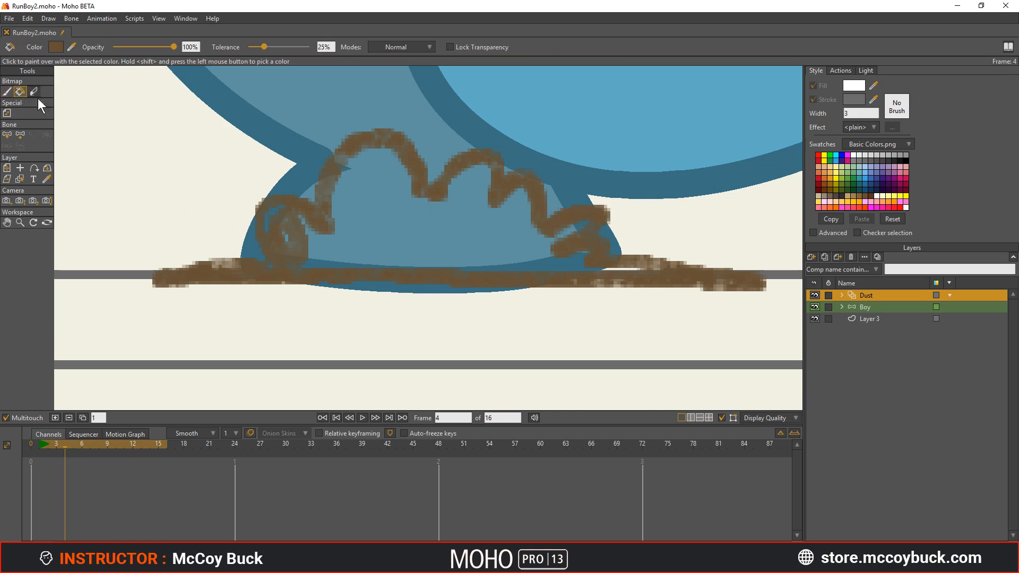
pyautogui.click(366, 224)
# - Brush brown over the unfilled specks along the edges of the dust puffs
pyautogui.click(7, 91)
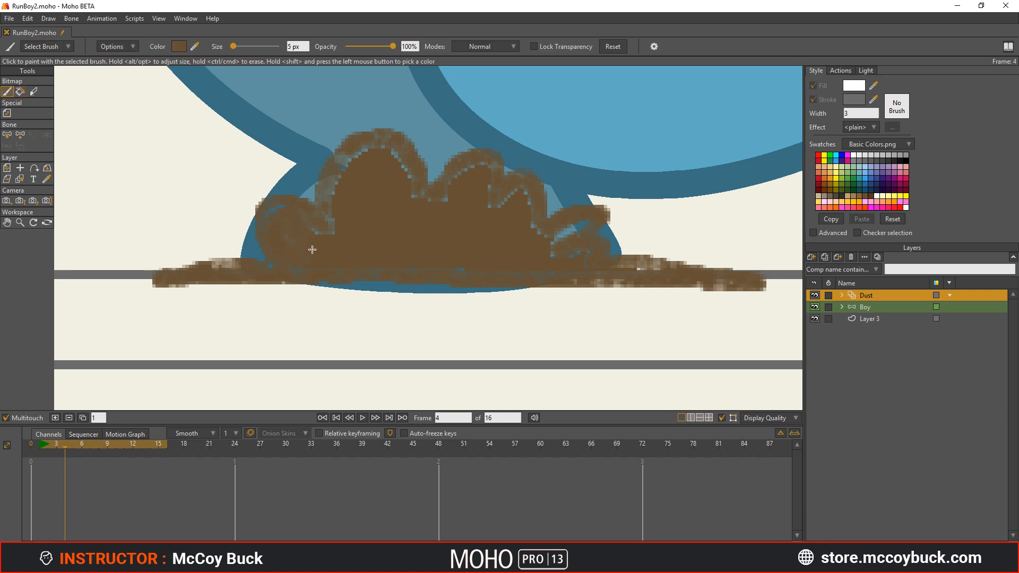
pyautogui.moveTo(264, 271); pyautogui.dragTo(175, 265)
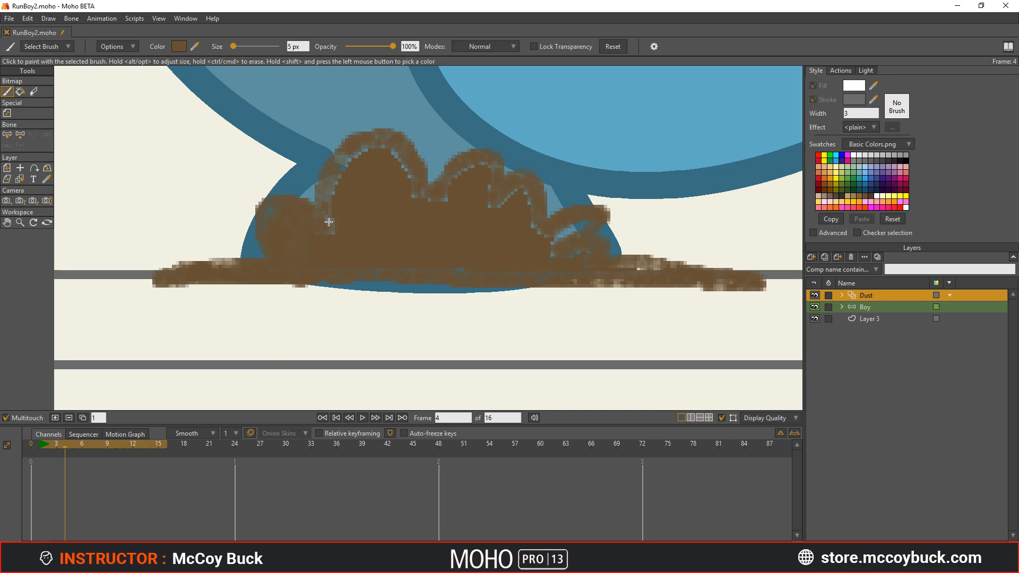
pyautogui.moveTo(331, 191)
pyautogui.mouseDown()
pyautogui.moveTo(353, 158)
pyautogui.moveTo(348, 181)
pyautogui.mouseUp()
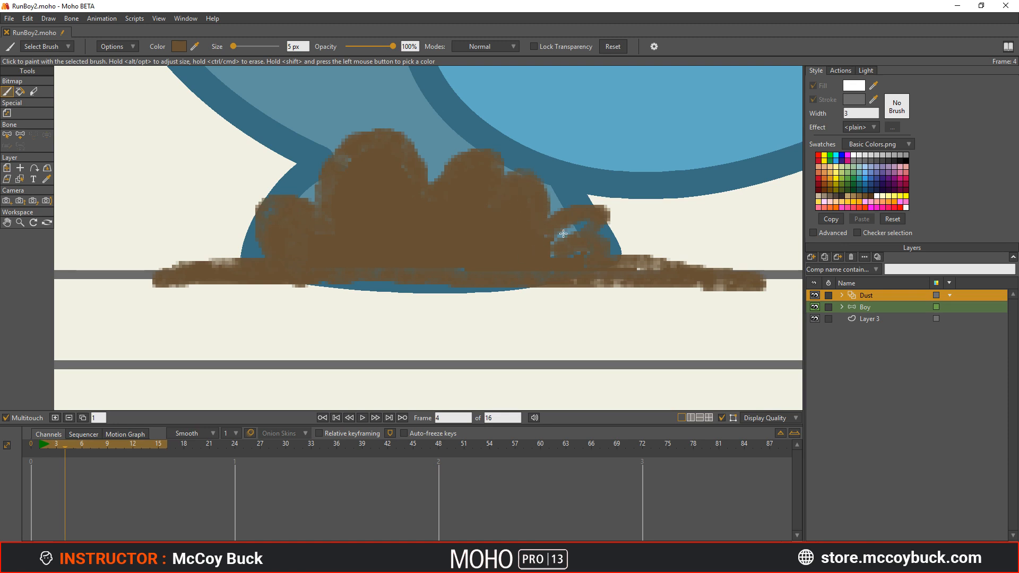
pyautogui.moveTo(563, 233); pyautogui.dragTo(559, 239)
# - Scrub back through the earlier frames, return to frame 4, and add a new empty frame to the Dust layer there
pyautogui.click(52, 455)
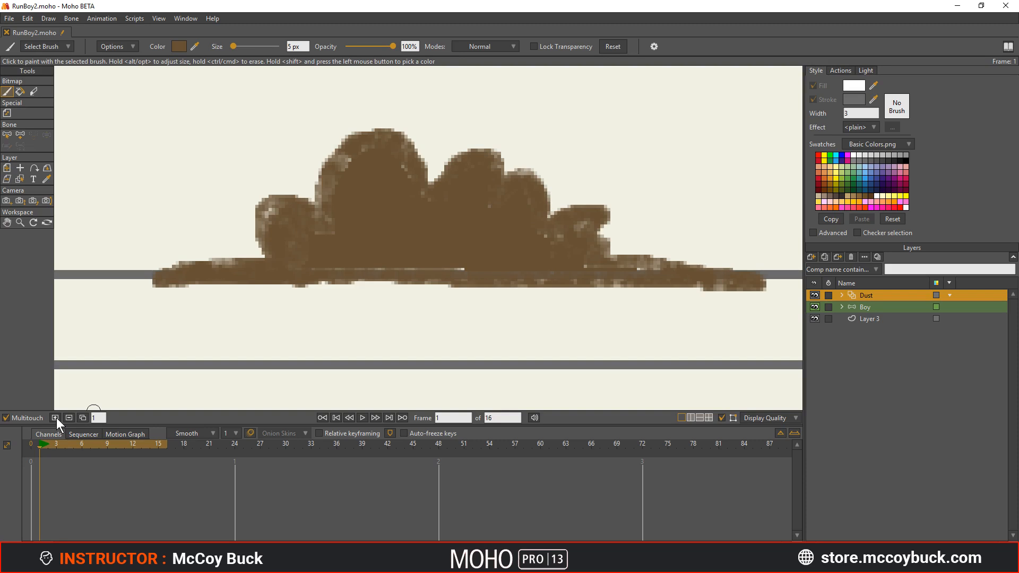
pyautogui.click(68, 450)
pyautogui.moveTo(68, 451)
pyautogui.mouseDown()
pyautogui.moveTo(60, 450)
pyautogui.moveTo(67, 438)
pyautogui.mouseUp()
pyautogui.click(59, 419)
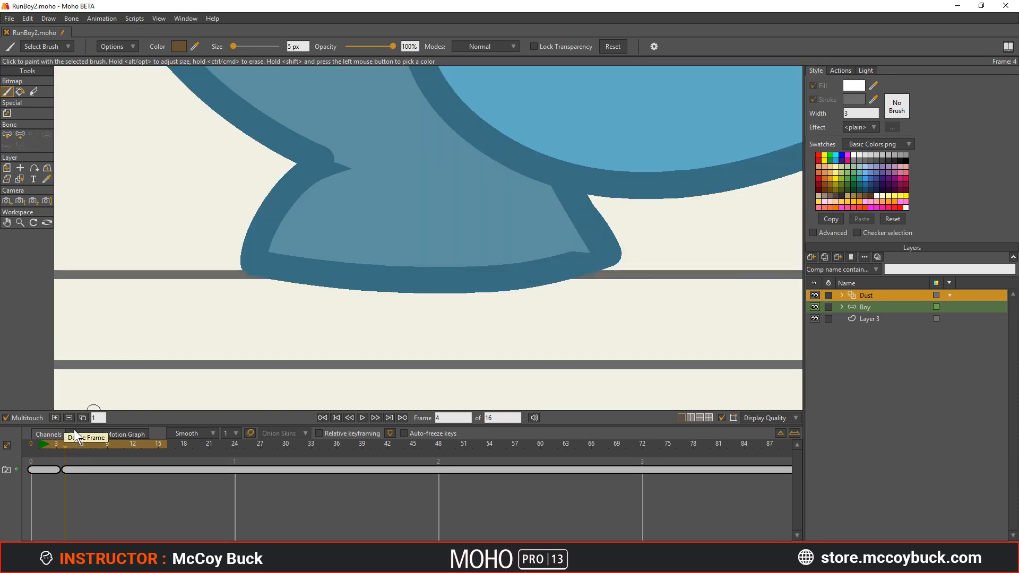
# - Add empty frames to the Dust layer at frames 3 and 1
pyautogui.moveTo(64, 443)
pyautogui.mouseDown()
pyautogui.moveTo(32, 447)
pyautogui.moveTo(53, 456)
pyautogui.mouseUp()
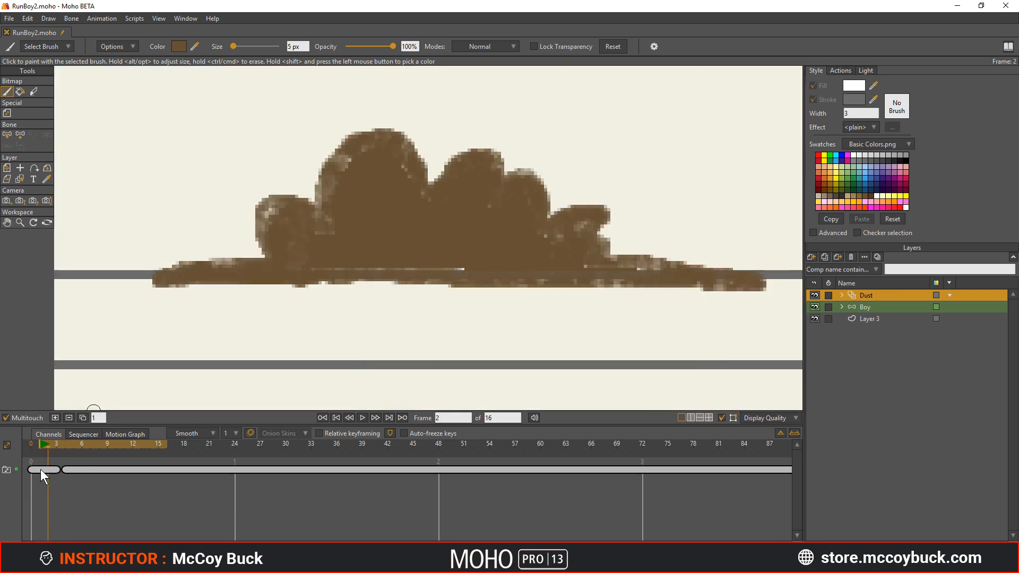
pyautogui.click(40, 469)
pyautogui.click(54, 448)
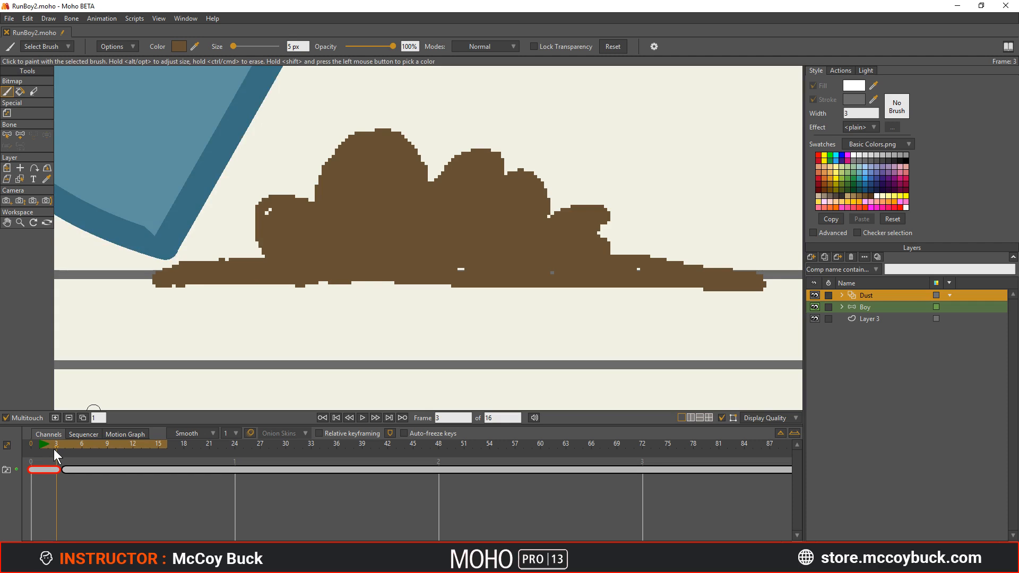
pyautogui.moveTo(55, 451)
pyautogui.mouseDown()
pyautogui.moveTo(56, 435)
pyautogui.moveTo(58, 450)
pyautogui.moveTo(47, 447)
pyautogui.mouseUp()
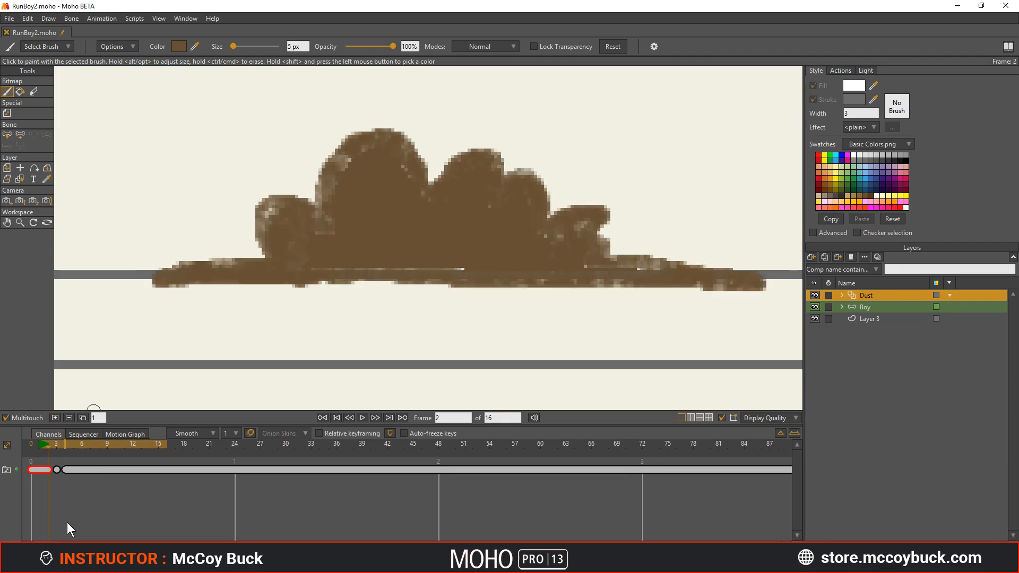
pyautogui.click(39, 444)
pyautogui.click(55, 417)
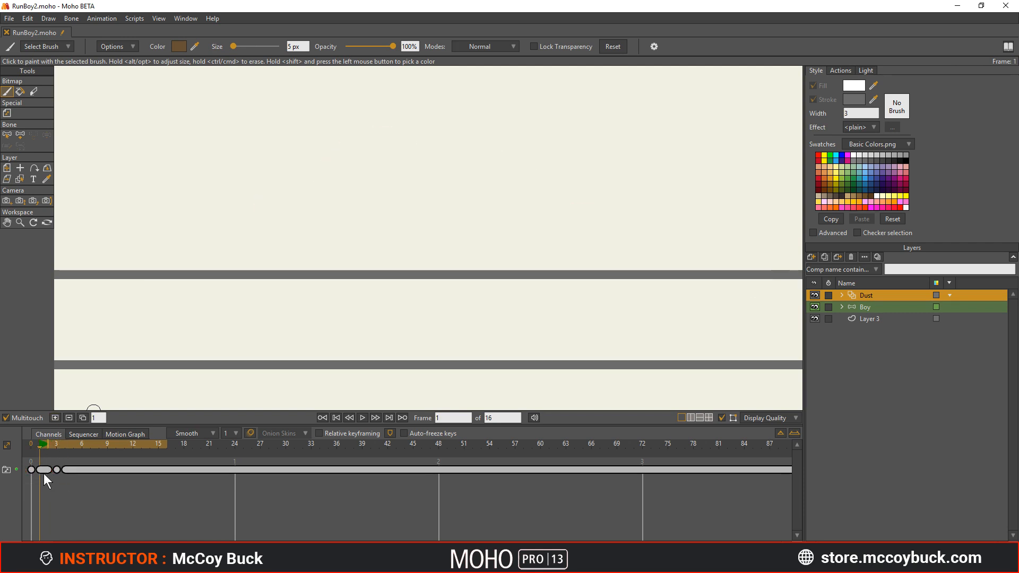
# - Move the Dust frame at frame 3 to frame 2, and delete all of the layer's frame keys from the timeline
pyautogui.moveTo(58, 471)
pyautogui.mouseDown()
pyautogui.moveTo(79, 470)
pyautogui.moveTo(60, 472)
pyautogui.mouseUp()
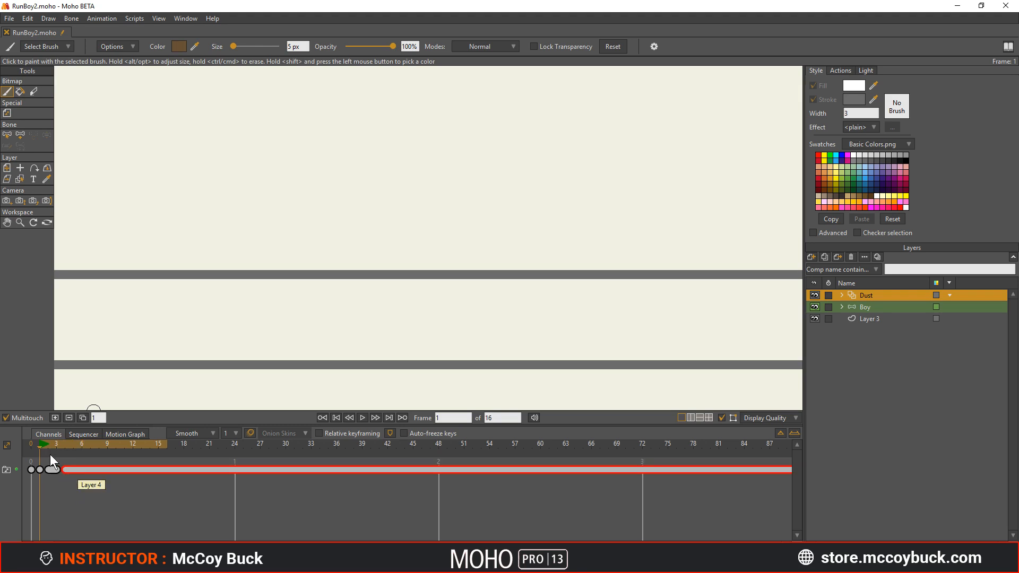
pyautogui.moveTo(46, 444); pyautogui.dragTo(59, 448)
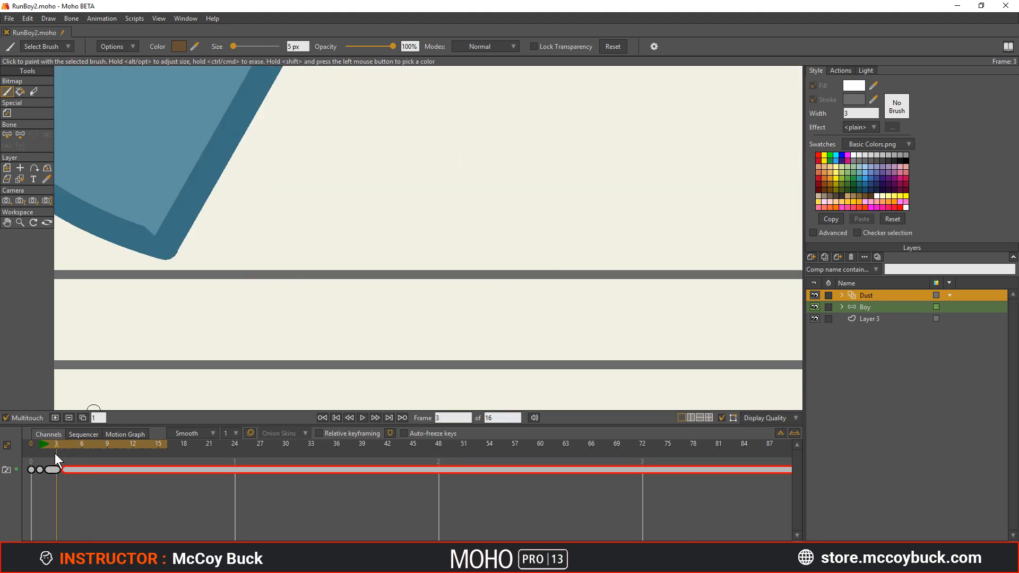
pyautogui.moveTo(71, 497); pyautogui.dragTo(30, 446)
pyautogui.press('Delete')
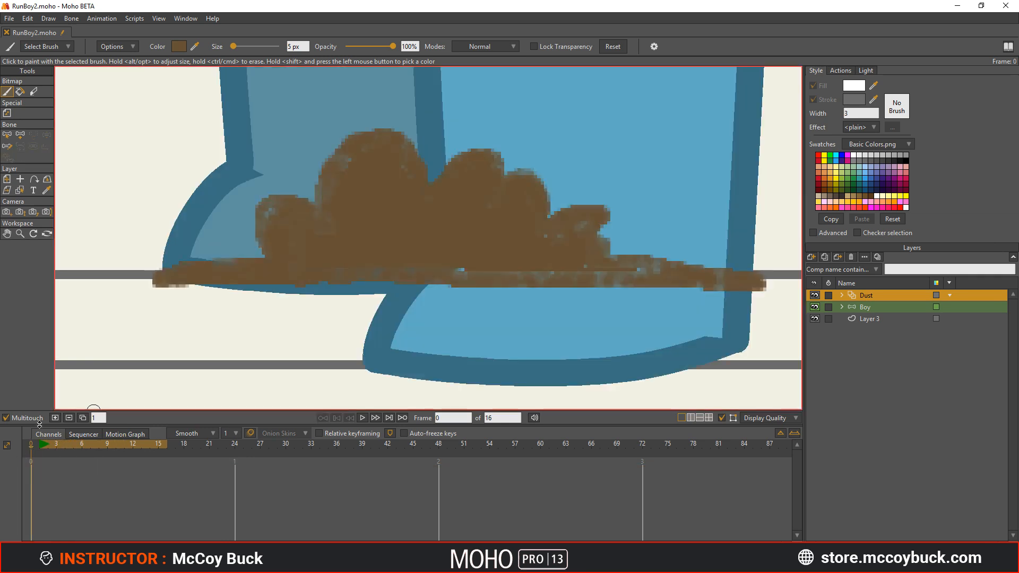
# - Expand the Dust group and delete its Layer 1, Layer 2, Layer 3 and Layer 4
pyautogui.scroll(-4, 357, 227)
pyautogui.scroll(3, 360, 230)
pyautogui.scroll(-2, 361, 199)
pyautogui.moveTo(362, 199); pyautogui.dragTo(331, 330)
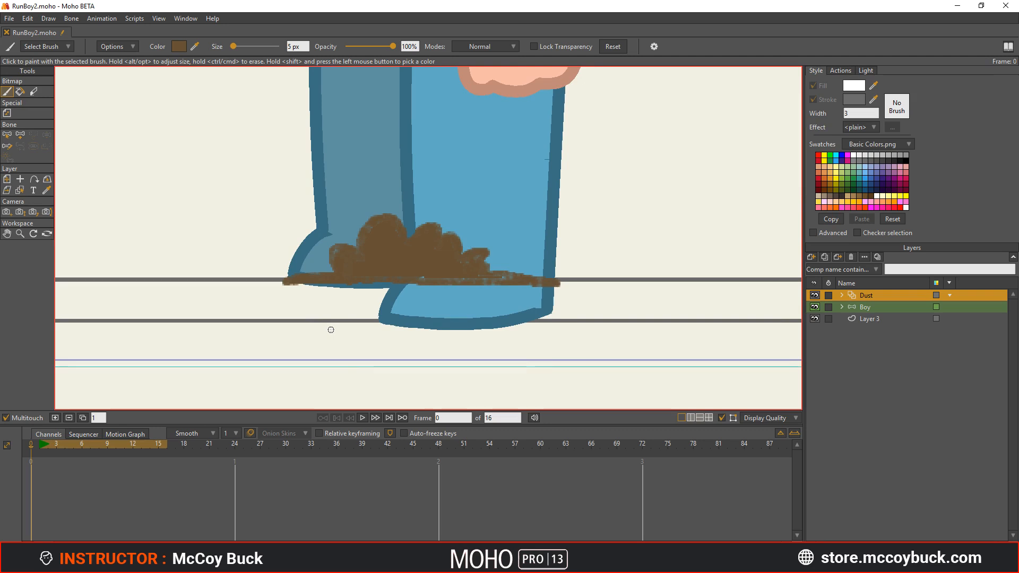
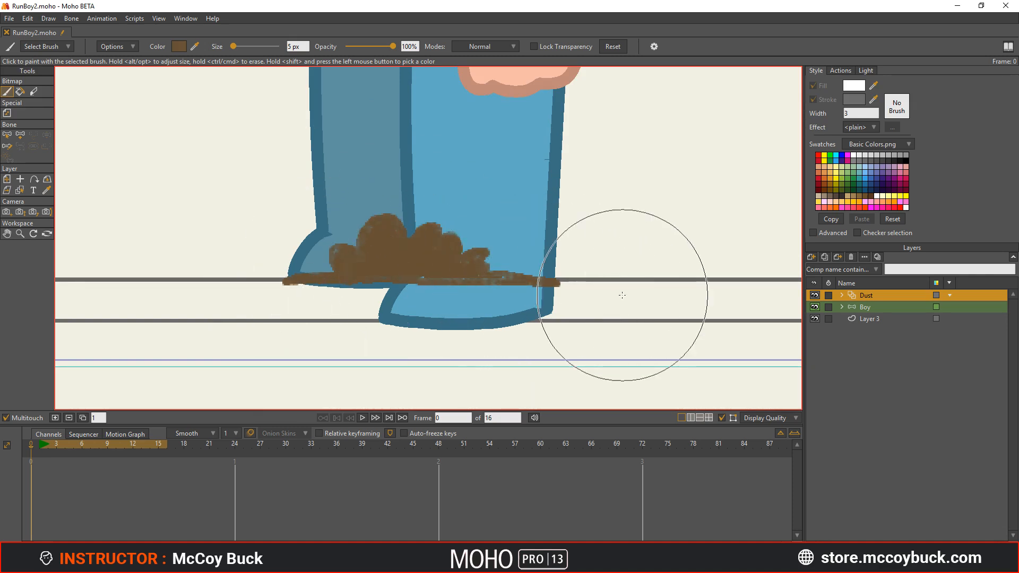
pyautogui.click(841, 295)
pyautogui.click(874, 307)
pyautogui.keyDown('shift'); pyautogui.click(875, 341); pyautogui.keyUp('shift')
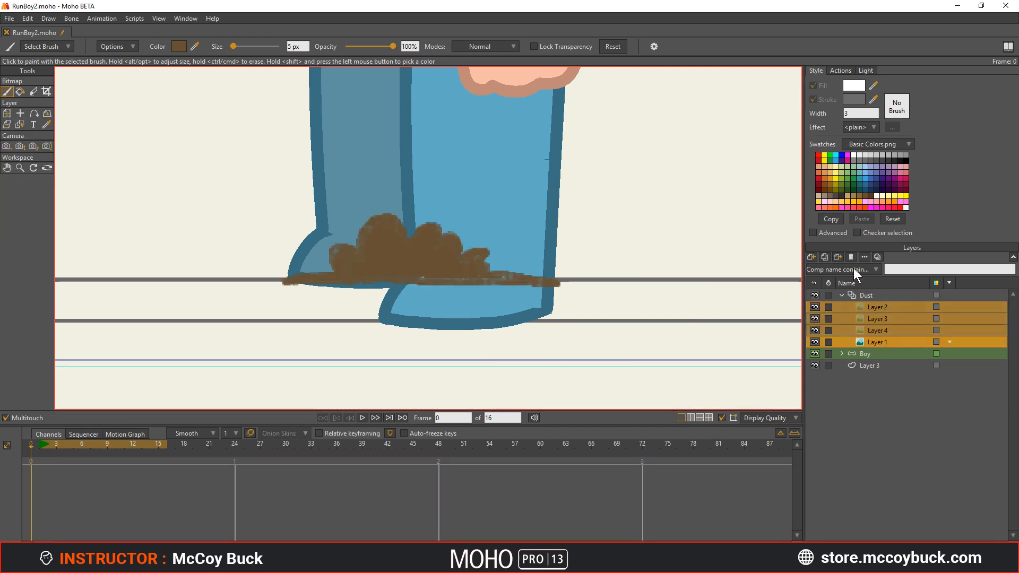
pyautogui.click(841, 295)
# - Select the emptied Dust layer and add a new empty frame to it at frame 4
pyautogui.click(849, 296)
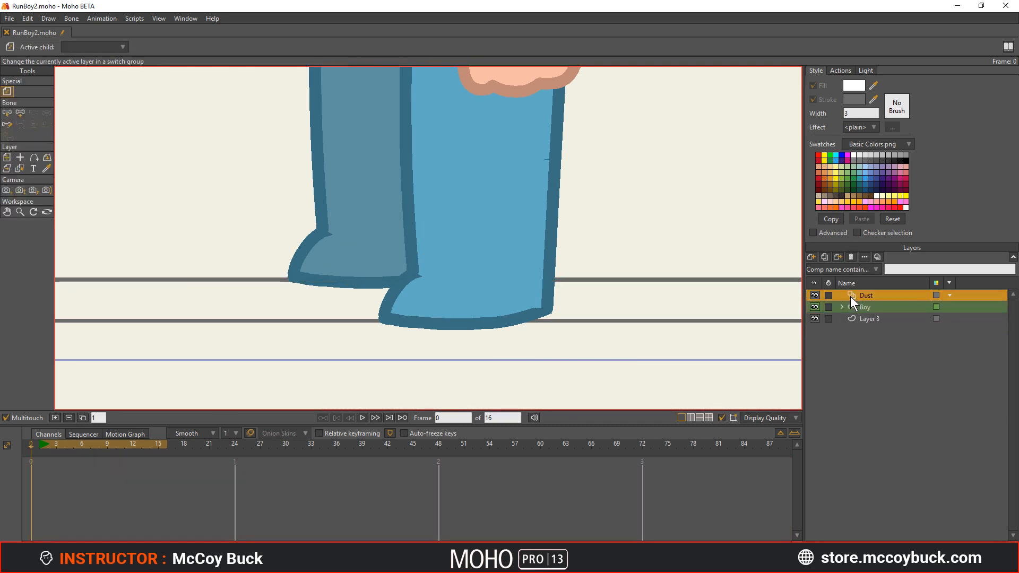
pyautogui.click(88, 453)
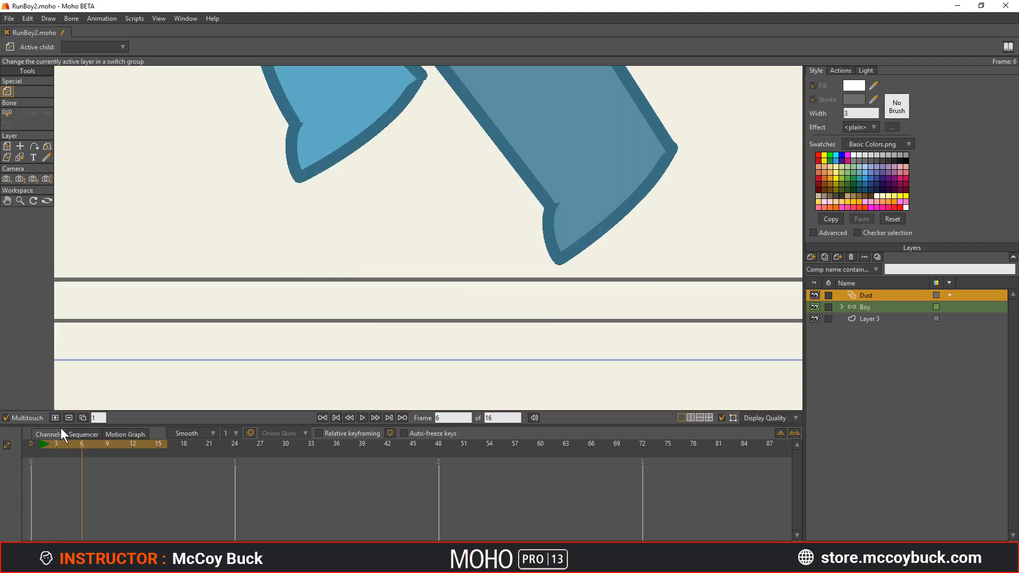
pyautogui.moveTo(74, 444)
pyautogui.mouseDown()
pyautogui.moveTo(50, 447)
pyautogui.moveTo(64, 449)
pyautogui.mouseUp()
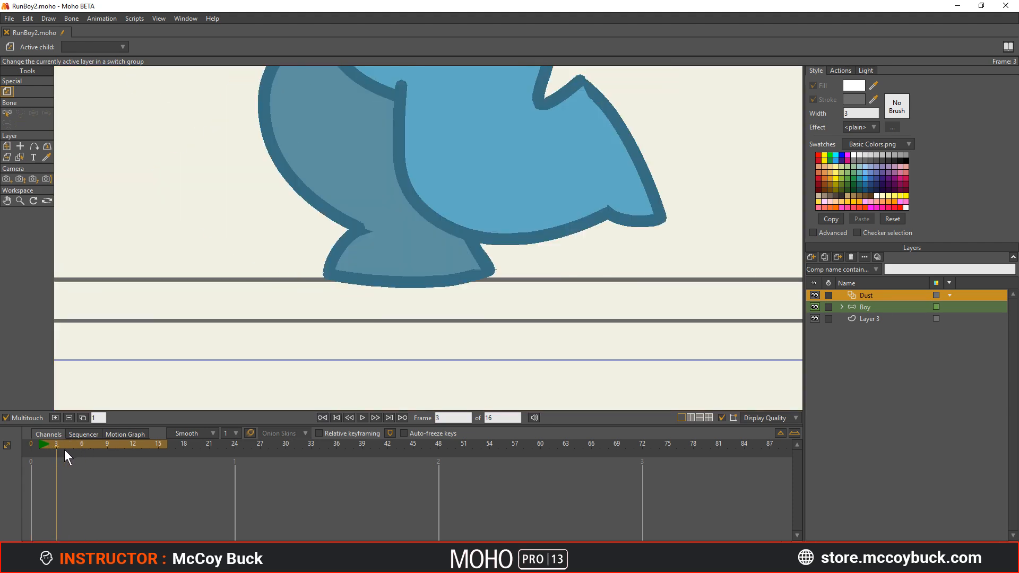
pyautogui.click(56, 420)
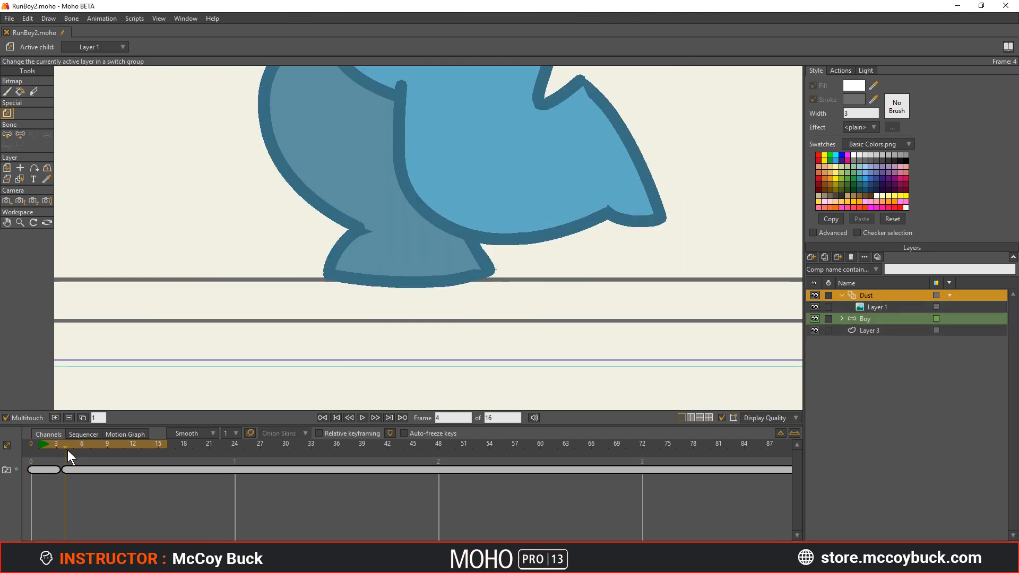
pyautogui.moveTo(68, 450)
pyautogui.mouseDown()
pyautogui.moveTo(47, 449)
pyautogui.moveTo(65, 449)
pyautogui.mouseUp()
# - Paint the brown outline of a billowing dust cloud along the ground line around the planted foot at frame 4
pyautogui.click(8, 91)
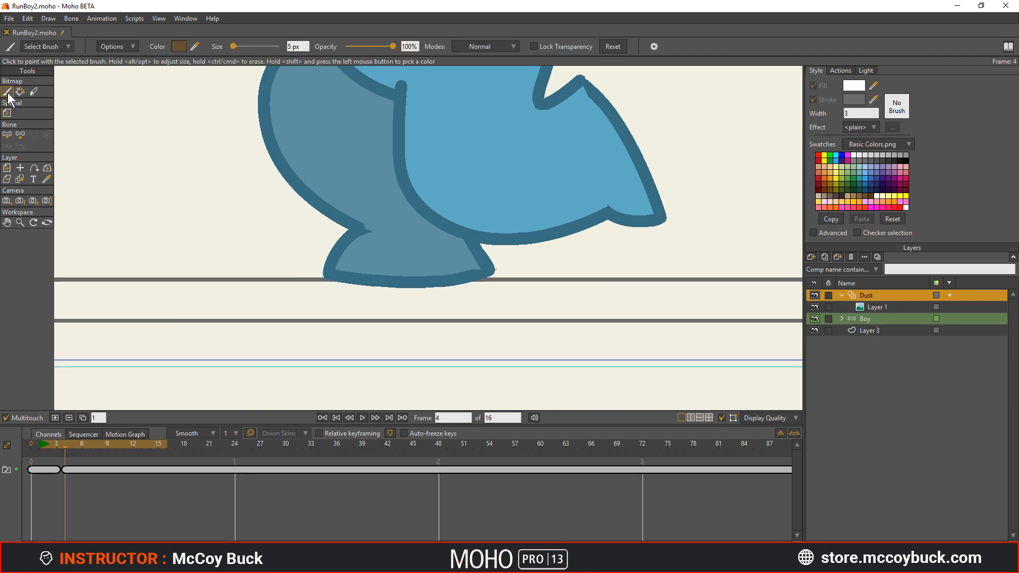
pyautogui.moveTo(311, 284)
pyautogui.mouseDown()
pyautogui.moveTo(356, 274)
pyautogui.moveTo(355, 256)
pyautogui.moveTo(372, 263)
pyautogui.moveTo(398, 249)
pyautogui.moveTo(400, 267)
pyautogui.moveTo(408, 244)
pyautogui.moveTo(449, 271)
pyautogui.moveTo(561, 274)
pyautogui.mouseUp()
pyautogui.moveTo(325, 275)
pyautogui.mouseDown()
pyautogui.moveTo(281, 263)
pyautogui.moveTo(290, 282)
pyautogui.moveTo(284, 262)
pyautogui.moveTo(304, 264)
pyautogui.moveTo(314, 251)
pyautogui.moveTo(325, 272)
pyautogui.moveTo(292, 282)
pyautogui.moveTo(284, 272)
pyautogui.moveTo(290, 282)
pyautogui.moveTo(351, 280)
pyautogui.moveTo(353, 290)
pyautogui.moveTo(305, 282)
pyautogui.moveTo(558, 276)
pyautogui.mouseUp()
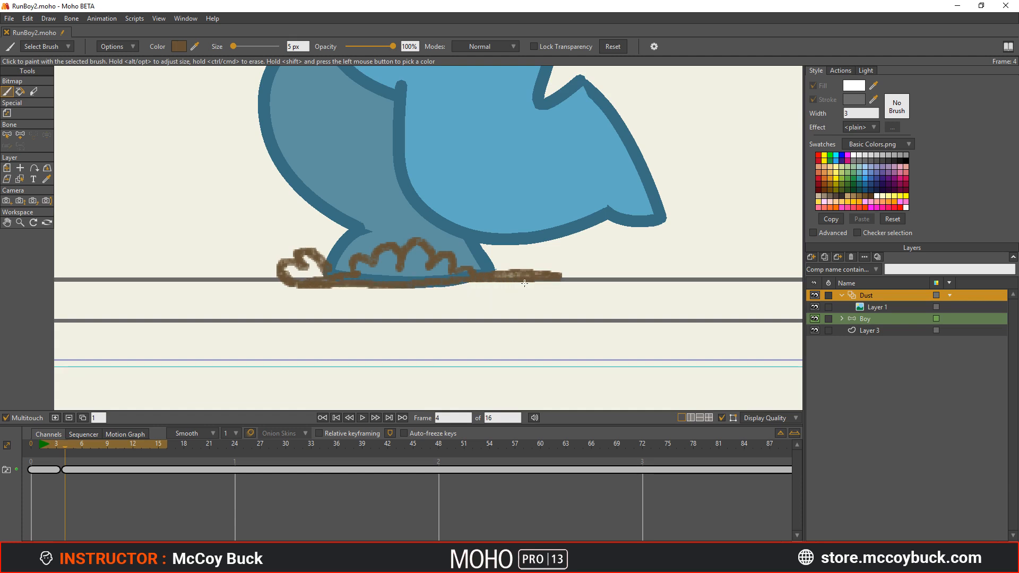
pyautogui.moveTo(288, 270); pyautogui.dragTo(315, 277)
# - Paint a test blob on the empty area beside the legs and look through the complete brush list for another brush
pyautogui.moveTo(133, 144)
pyautogui.mouseDown()
pyautogui.moveTo(141, 125)
pyautogui.moveTo(170, 138)
pyautogui.moveTo(148, 139)
pyautogui.mouseUp()
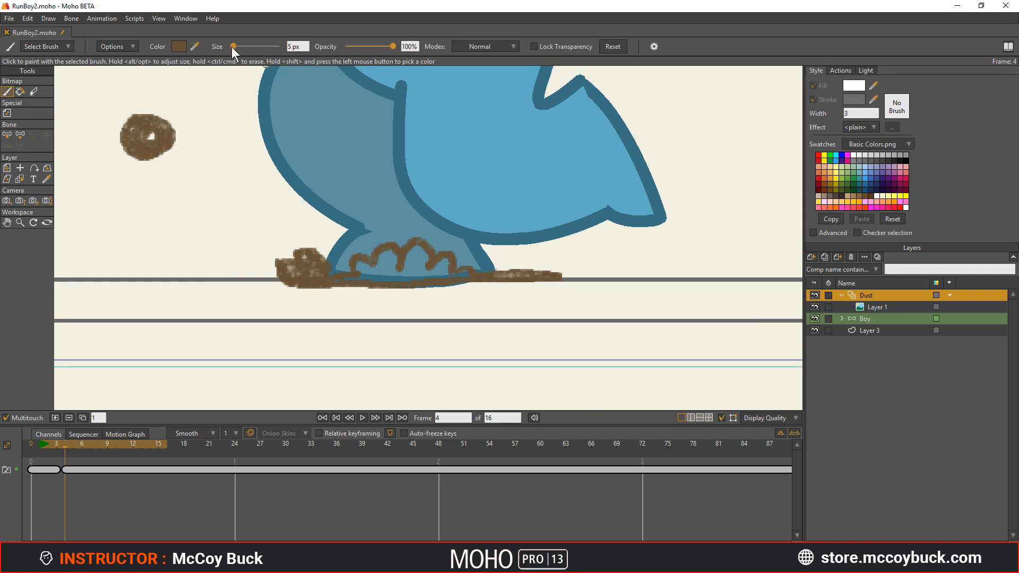
pyautogui.click(66, 47)
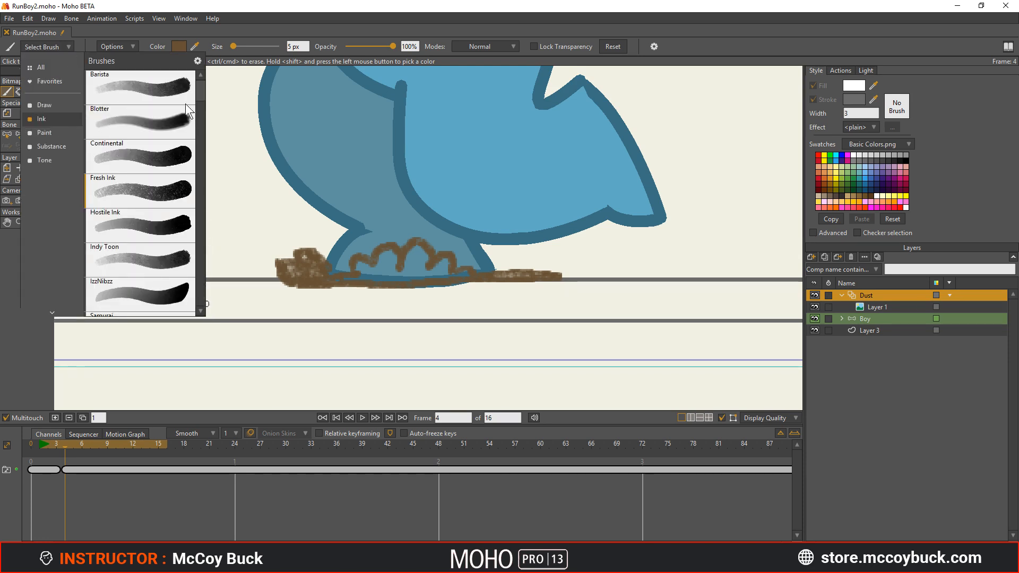
pyautogui.click(42, 67)
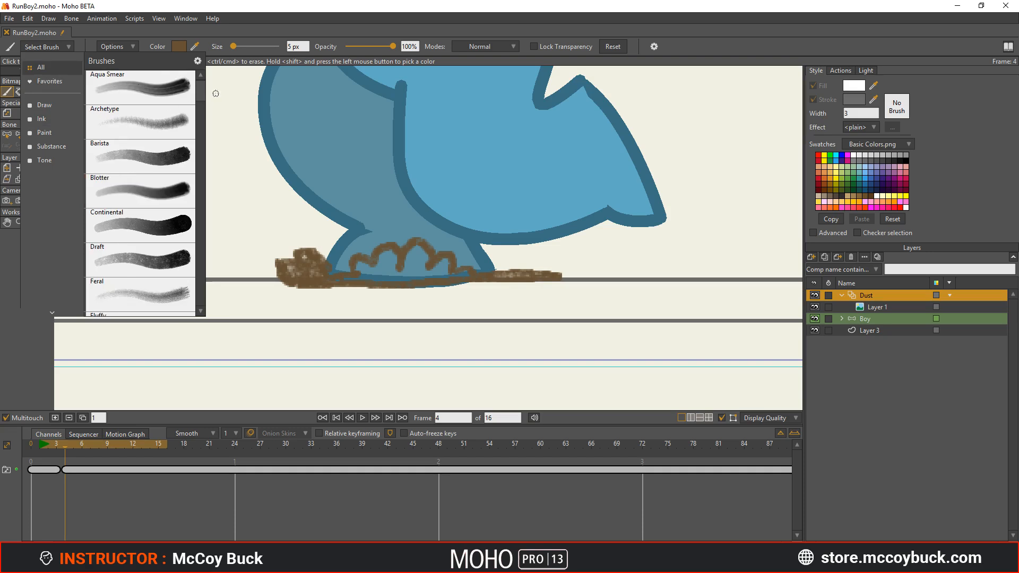
pyautogui.moveTo(200, 82)
pyautogui.mouseDown()
pyautogui.moveTo(187, 317)
pyautogui.moveTo(197, 257)
pyautogui.mouseUp()
pyautogui.click(166, 223)
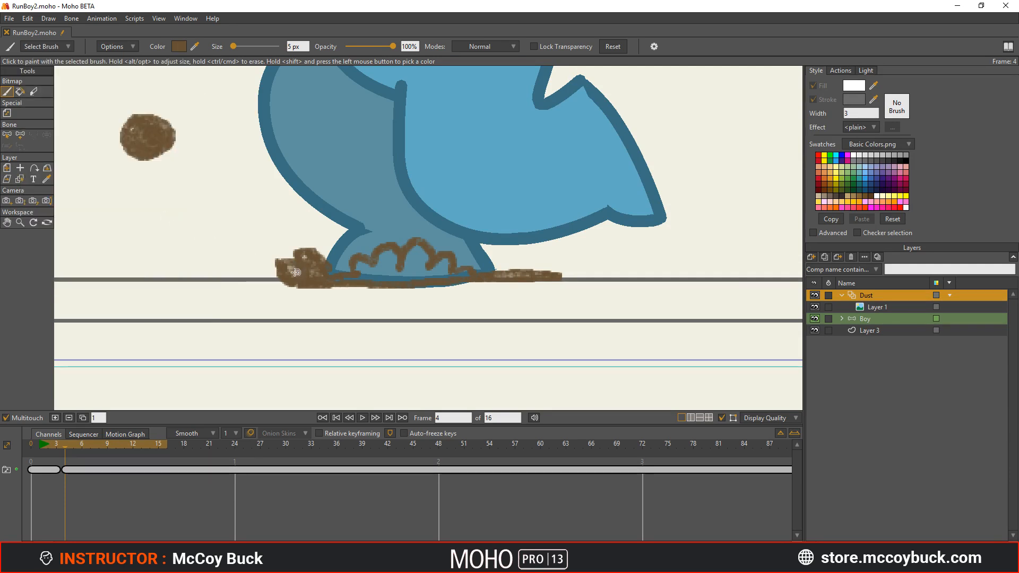
pyautogui.moveTo(182, 213)
pyautogui.mouseDown()
pyautogui.moveTo(208, 214)
pyautogui.moveTo(128, 133)
pyautogui.moveTo(146, 125)
pyautogui.mouseUp()
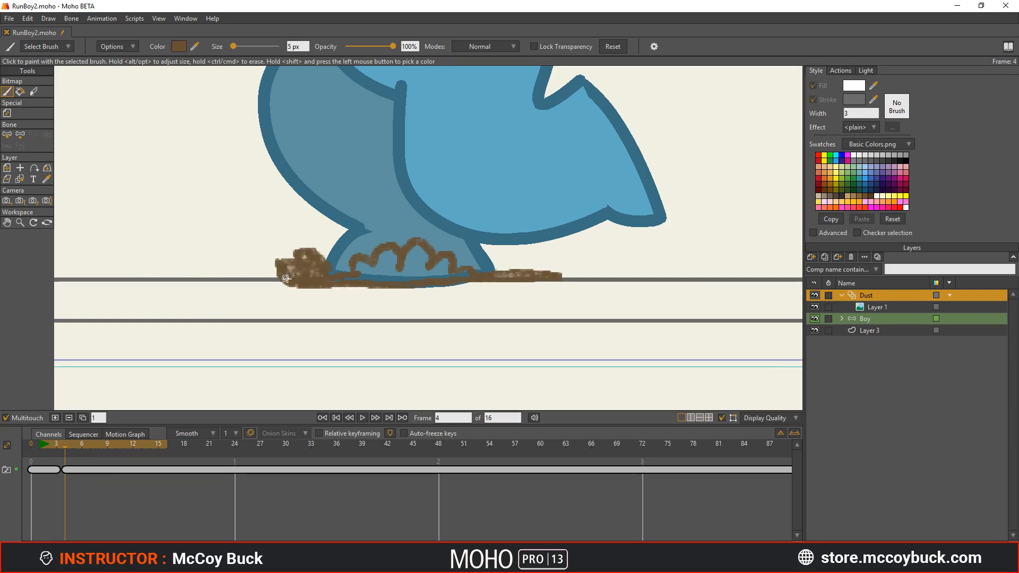
# - Fill in the frame 4 dust cloud along the ground and paint two small specks above its rear end
pyautogui.moveTo(286, 278)
pyautogui.mouseDown()
pyautogui.moveTo(289, 255)
pyautogui.moveTo(298, 263)
pyautogui.moveTo(313, 241)
pyautogui.moveTo(335, 276)
pyautogui.moveTo(315, 258)
pyautogui.moveTo(292, 276)
pyautogui.moveTo(373, 279)
pyautogui.moveTo(348, 280)
pyautogui.moveTo(366, 281)
pyautogui.moveTo(362, 265)
pyautogui.moveTo(373, 273)
pyautogui.moveTo(375, 264)
pyautogui.moveTo(384, 282)
pyautogui.moveTo(387, 251)
pyautogui.moveTo(393, 283)
pyautogui.moveTo(407, 279)
pyautogui.moveTo(419, 249)
pyautogui.moveTo(404, 256)
pyautogui.moveTo(411, 272)
pyautogui.moveTo(446, 264)
pyautogui.moveTo(472, 281)
pyautogui.moveTo(456, 273)
pyautogui.moveTo(470, 276)
pyautogui.moveTo(447, 283)
pyautogui.moveTo(571, 277)
pyautogui.mouseUp()
pyautogui.moveTo(281, 215)
pyautogui.mouseDown()
pyautogui.moveTo(290, 219)
pyautogui.moveTo(253, 211)
pyautogui.mouseUp()
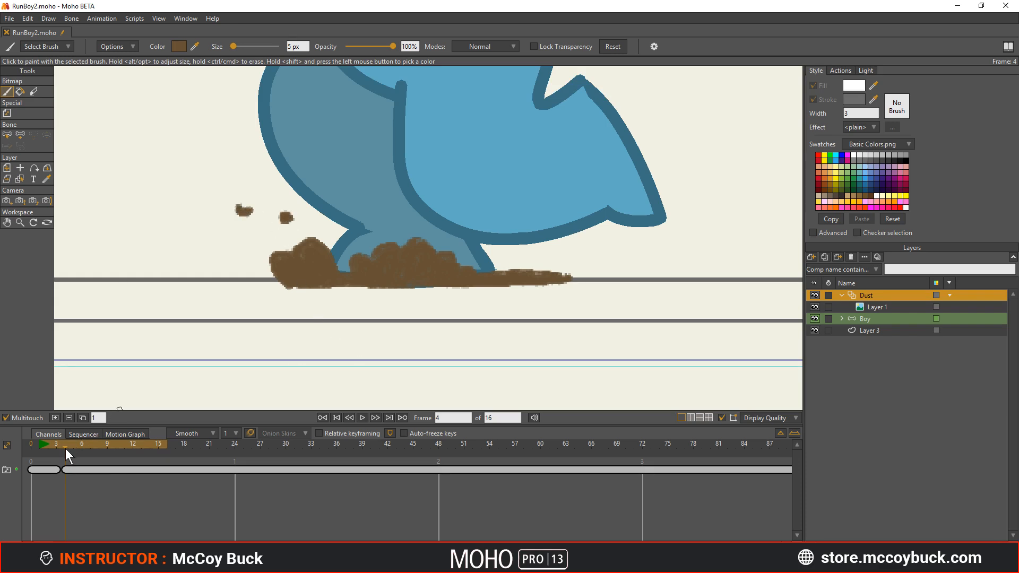
# - Add an empty frame to the Dust layer at frame 5 and turn on onion skins
pyautogui.moveTo(65, 448)
pyautogui.mouseDown()
pyautogui.moveTo(50, 448)
pyautogui.moveTo(72, 449)
pyautogui.mouseUp()
pyautogui.click(55, 418)
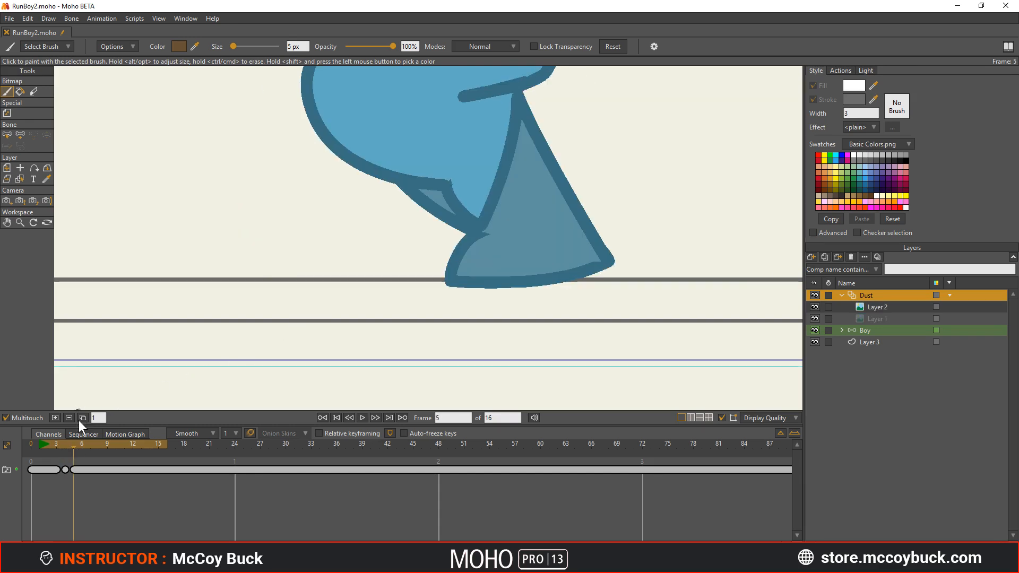
pyautogui.click(249, 432)
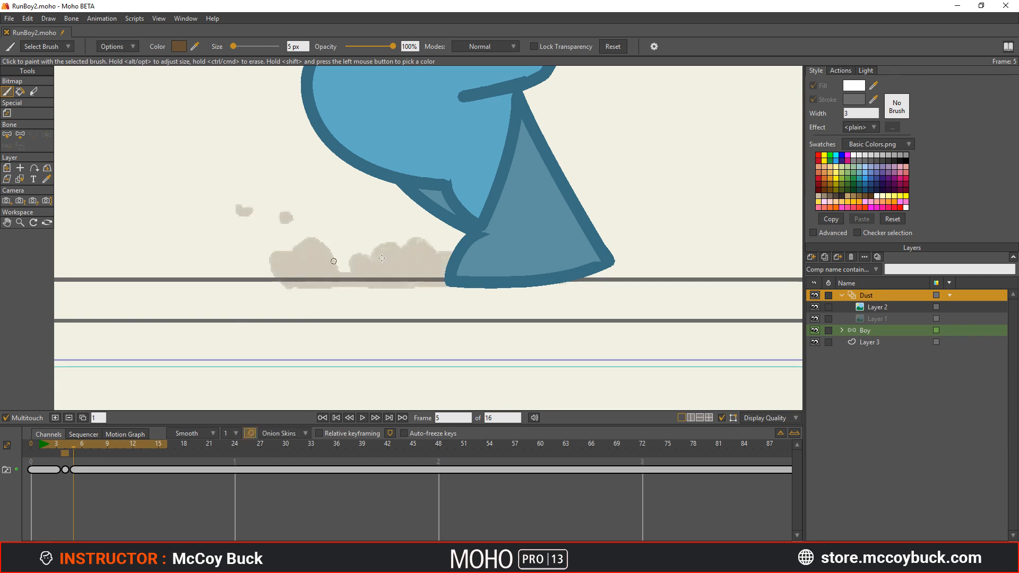
# - Paint a flatter, wider dust cloud over the onion skin at frame 5, with loose specks flying off on both sides
pyautogui.moveTo(445, 274)
pyautogui.mouseDown()
pyautogui.moveTo(384, 256)
pyautogui.moveTo(352, 258)
pyautogui.moveTo(342, 273)
pyautogui.moveTo(282, 234)
pyautogui.moveTo(268, 256)
pyautogui.moveTo(276, 240)
pyautogui.mouseUp()
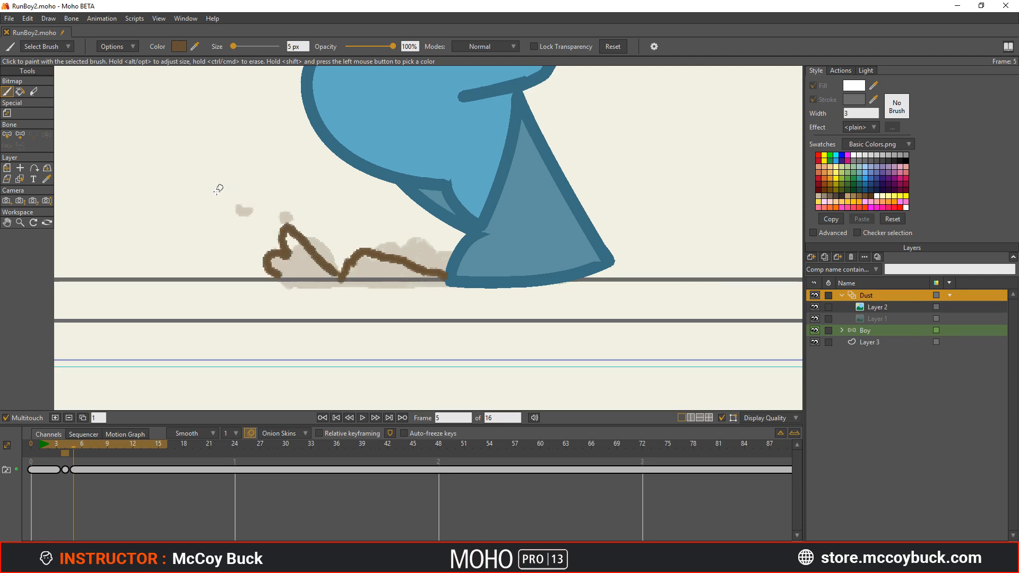
pyautogui.moveTo(213, 191); pyautogui.dragTo(213, 200)
pyautogui.moveTo(224, 160); pyautogui.dragTo(230, 162)
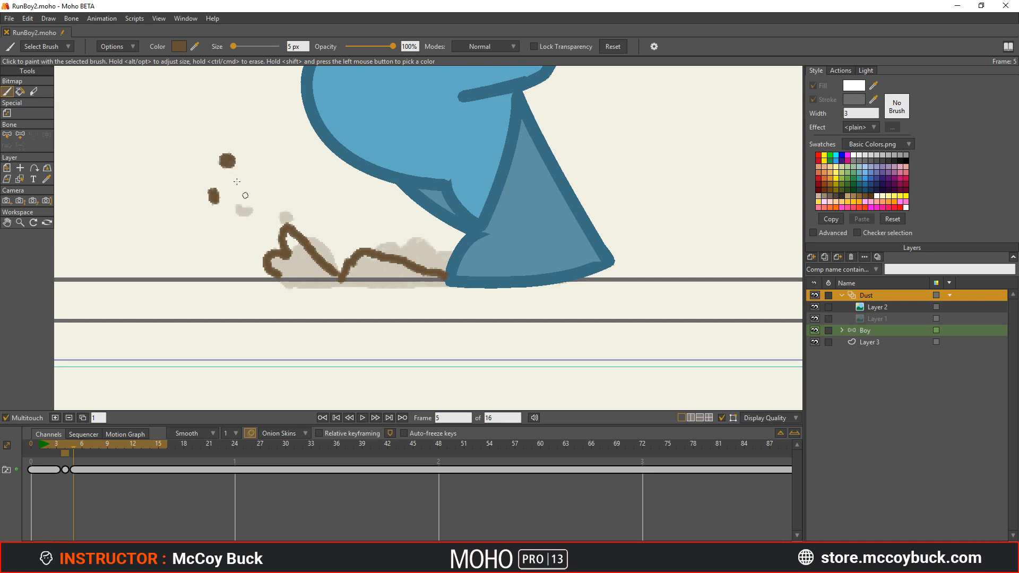
pyautogui.moveTo(277, 274)
pyautogui.mouseDown()
pyautogui.moveTo(286, 274)
pyautogui.moveTo(276, 255)
pyautogui.moveTo(319, 265)
pyautogui.moveTo(310, 250)
pyautogui.moveTo(331, 280)
pyautogui.moveTo(297, 282)
pyautogui.moveTo(324, 264)
pyautogui.moveTo(356, 279)
pyautogui.moveTo(395, 270)
pyautogui.moveTo(366, 260)
pyautogui.moveTo(477, 281)
pyautogui.moveTo(634, 267)
pyautogui.mouseUp()
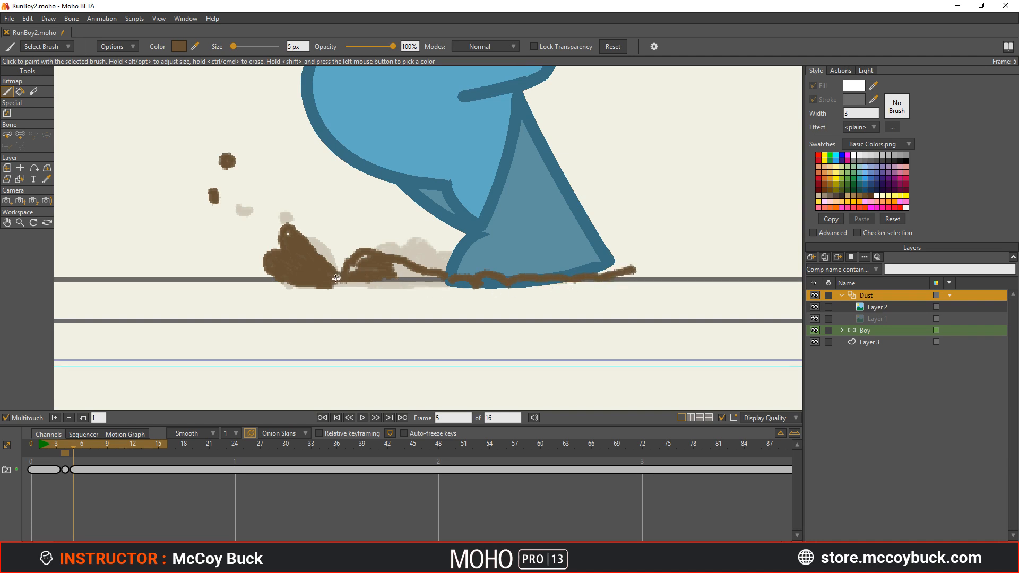
pyautogui.moveTo(337, 278)
pyautogui.mouseDown()
pyautogui.moveTo(475, 286)
pyautogui.moveTo(640, 277)
pyautogui.mouseUp()
pyautogui.moveTo(371, 276)
pyautogui.mouseDown()
pyautogui.moveTo(365, 260)
pyautogui.moveTo(443, 281)
pyautogui.moveTo(508, 273)
pyautogui.mouseUp()
pyautogui.moveTo(624, 233); pyautogui.dragTo(630, 238)
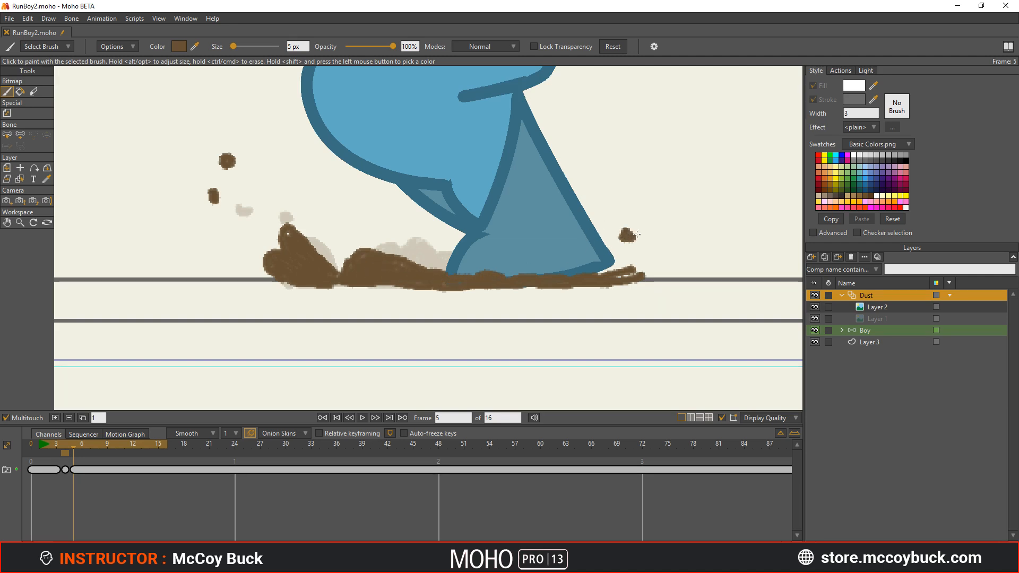
pyautogui.moveTo(660, 206); pyautogui.dragTo(665, 210)
# - Return to frame 4, show frame 5 as an onion skin, and add two small dust specks in front of the cloud
pyautogui.moveTo(81, 443)
pyautogui.mouseDown()
pyautogui.moveTo(52, 445)
pyautogui.moveTo(68, 448)
pyautogui.mouseUp()
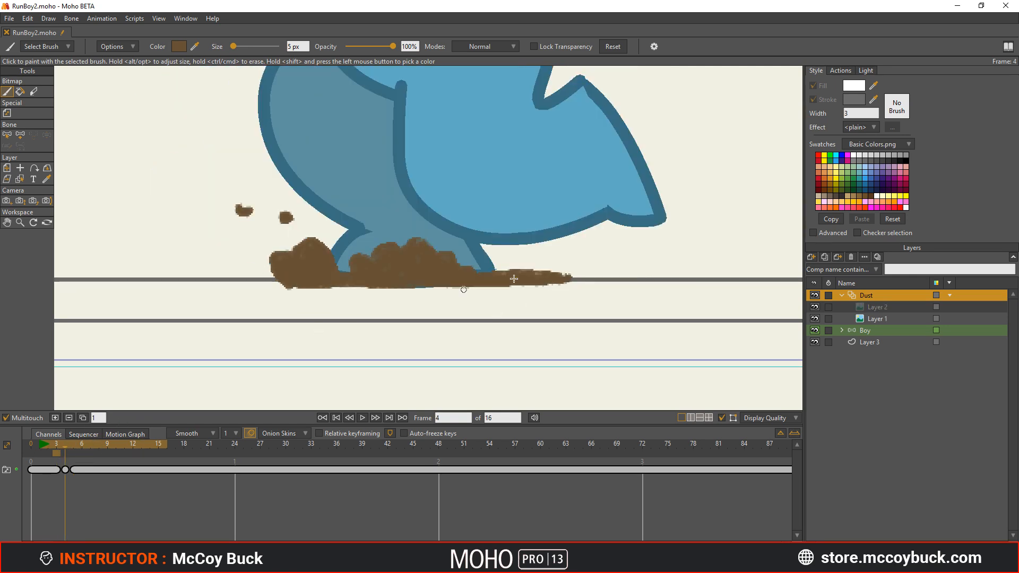
pyautogui.click(73, 453)
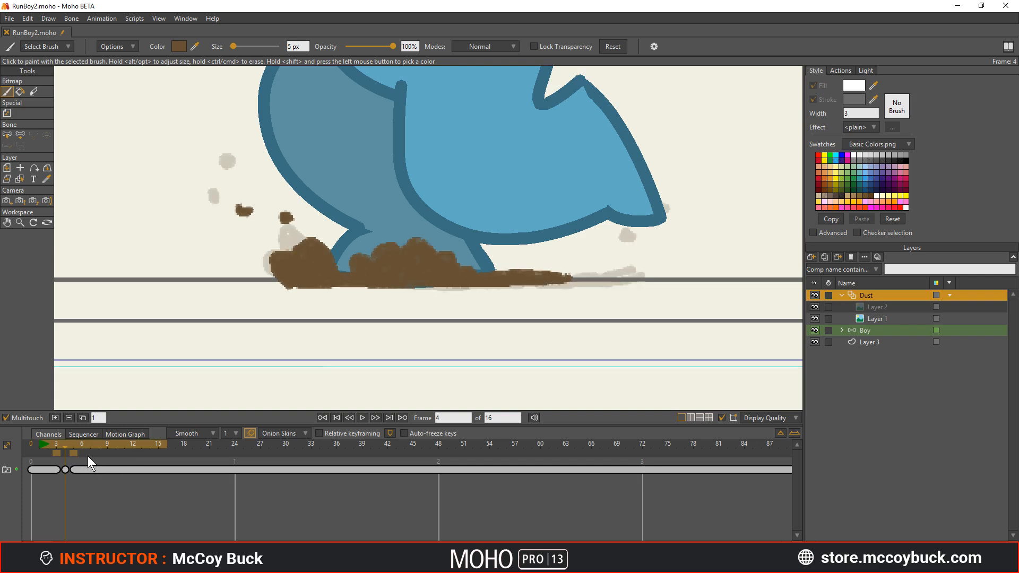
pyautogui.click(539, 254)
pyautogui.click(584, 230)
# - Add an empty Dust frame at frame 6 and paint a thinning ground cloud with curved streaks and specks trailing the lifting foot
pyautogui.moveTo(63, 441); pyautogui.dragTo(83, 442)
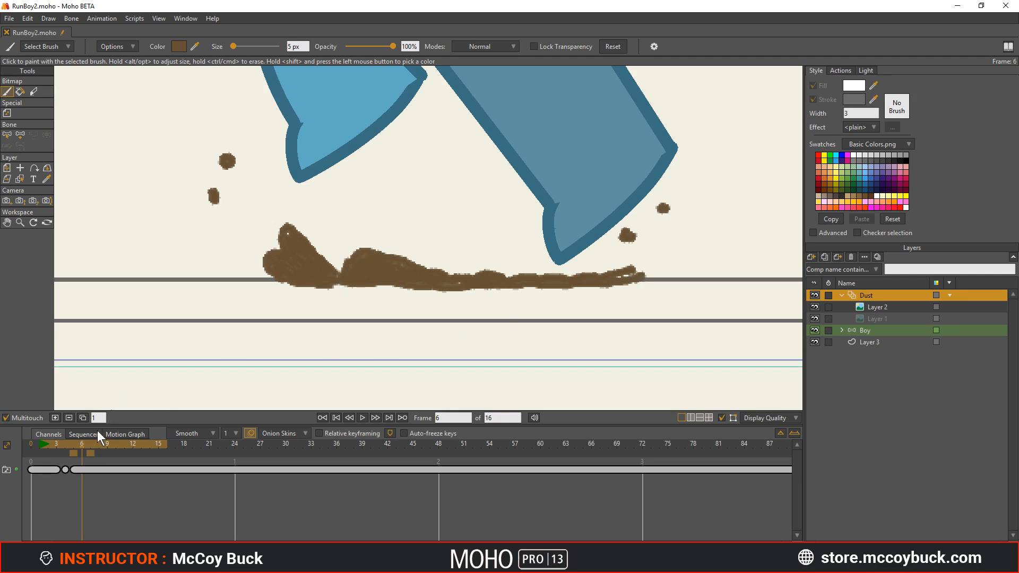
pyautogui.click(83, 418)
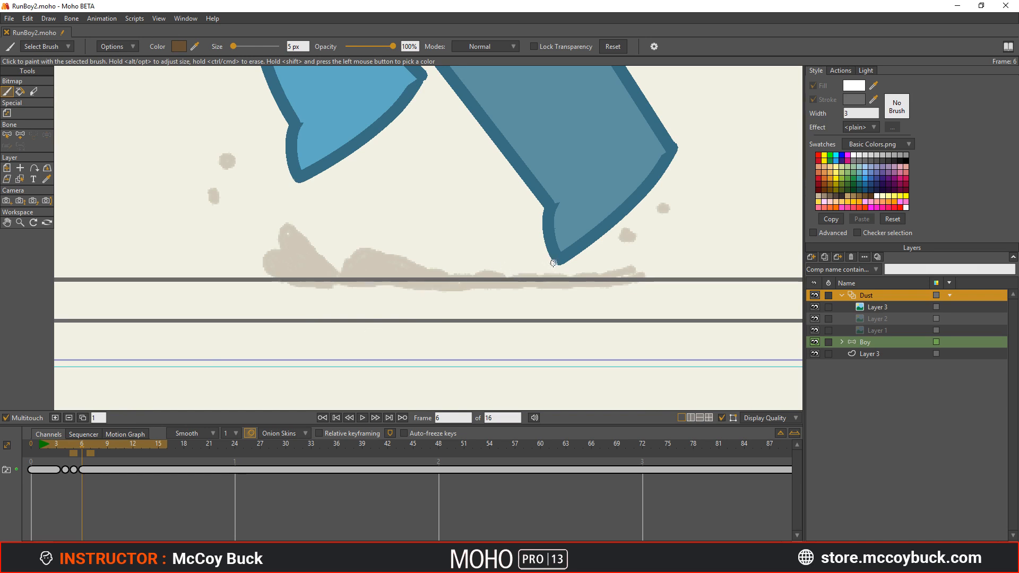
pyautogui.moveTo(549, 269)
pyautogui.mouseDown()
pyautogui.moveTo(401, 272)
pyautogui.moveTo(453, 272)
pyautogui.moveTo(411, 267)
pyautogui.moveTo(436, 264)
pyautogui.moveTo(455, 269)
pyautogui.moveTo(440, 274)
pyautogui.moveTo(555, 275)
pyautogui.moveTo(608, 264)
pyautogui.mouseUp()
pyautogui.click(589, 269)
pyautogui.moveTo(667, 180)
pyautogui.mouseDown()
pyautogui.moveTo(670, 223)
pyautogui.moveTo(688, 232)
pyautogui.mouseUp()
pyautogui.moveTo(660, 181)
pyautogui.mouseDown()
pyautogui.moveTo(657, 222)
pyautogui.moveTo(617, 234)
pyautogui.moveTo(619, 247)
pyautogui.mouseUp()
pyautogui.moveTo(688, 231); pyautogui.dragTo(710, 218)
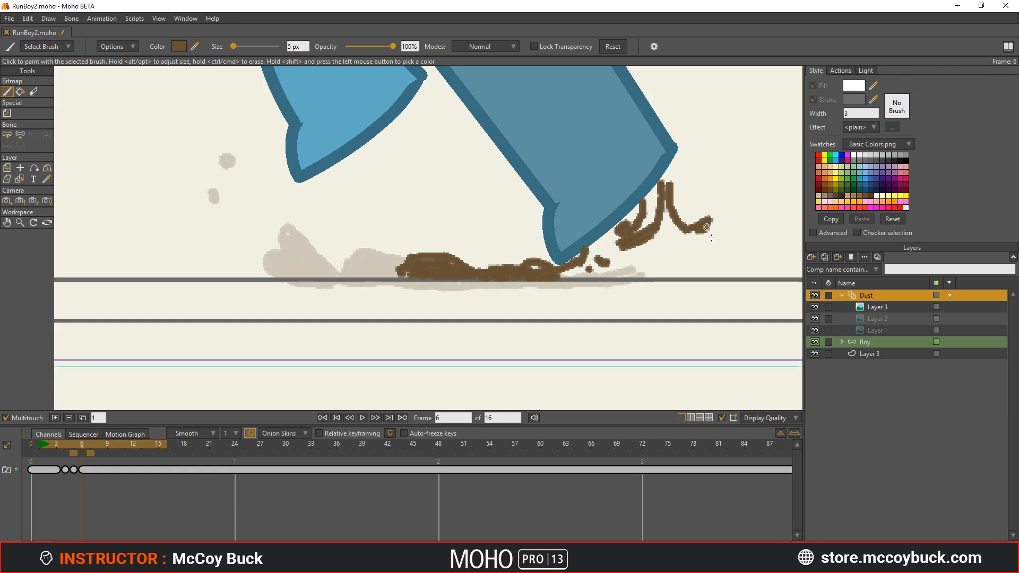
pyautogui.click(710, 206)
pyautogui.moveTo(709, 219); pyautogui.dragTo(729, 186)
# - Add an empty Dust frame at frame 11 and move the earlier onion skin marker to frame 5
pyautogui.click(96, 444)
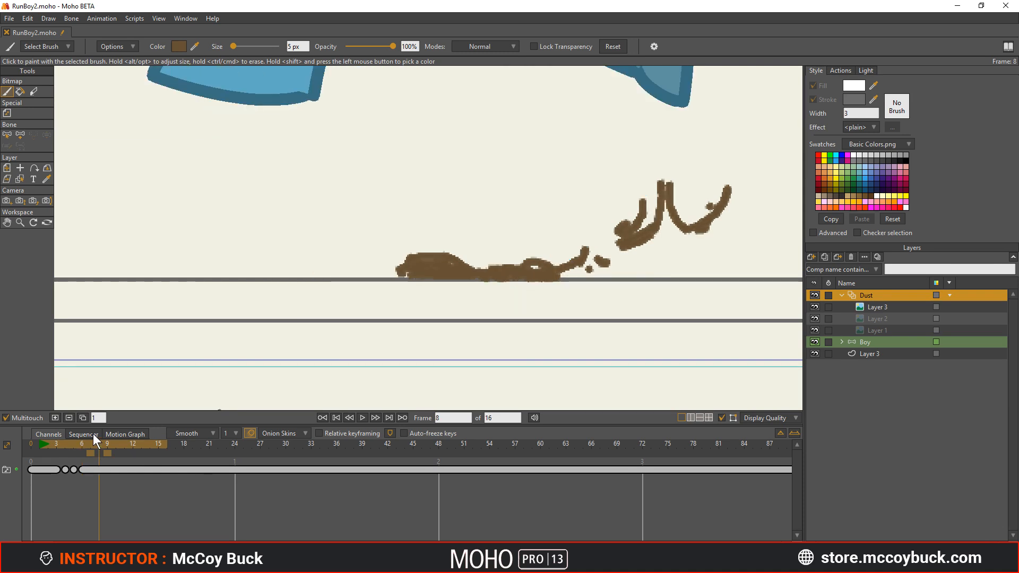
pyautogui.scroll(-1, 193, 394)
pyautogui.scroll(-1, 387, 201)
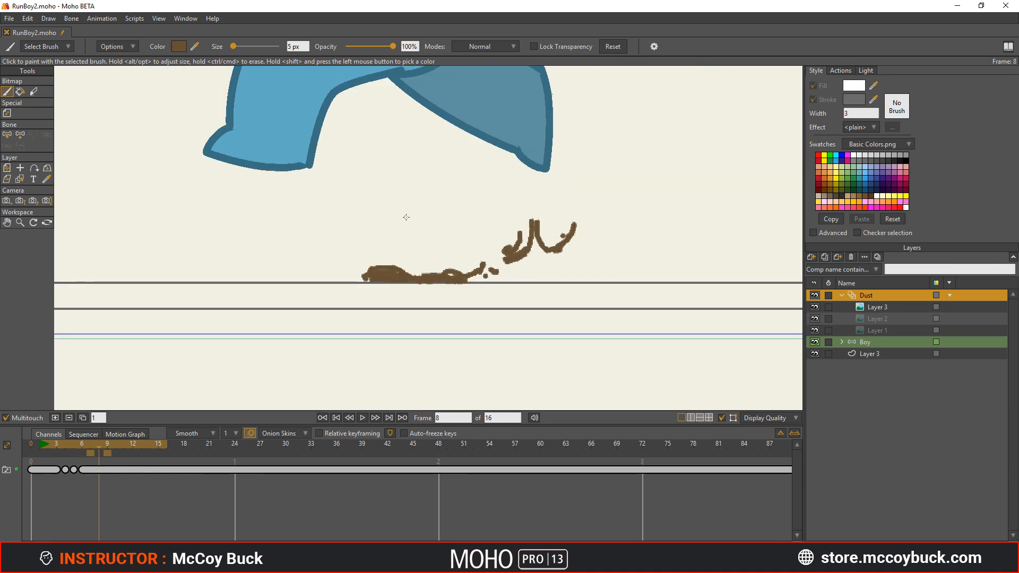
pyautogui.moveTo(398, 234); pyautogui.dragTo(363, 313)
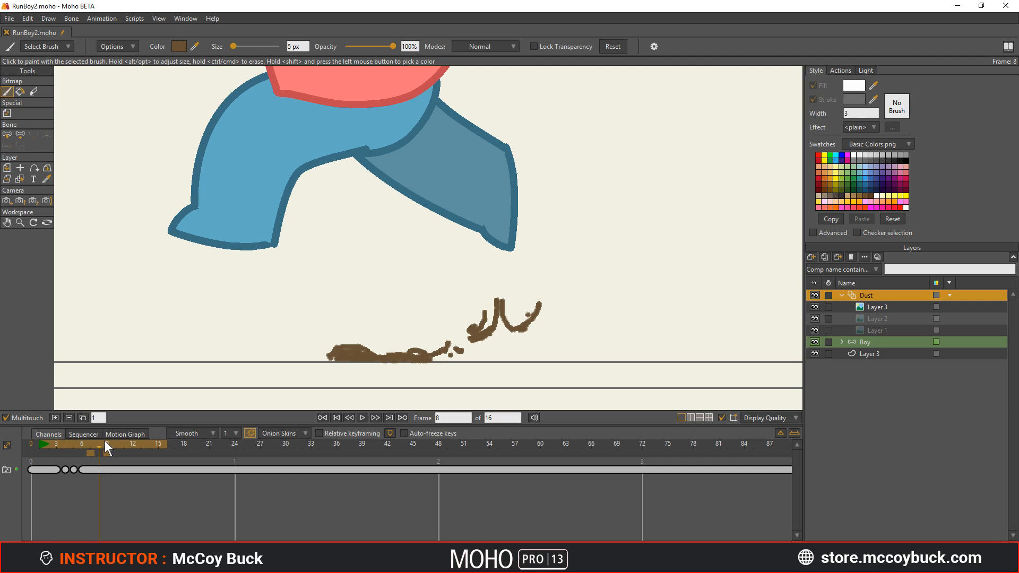
pyautogui.moveTo(104, 440); pyautogui.dragTo(123, 455)
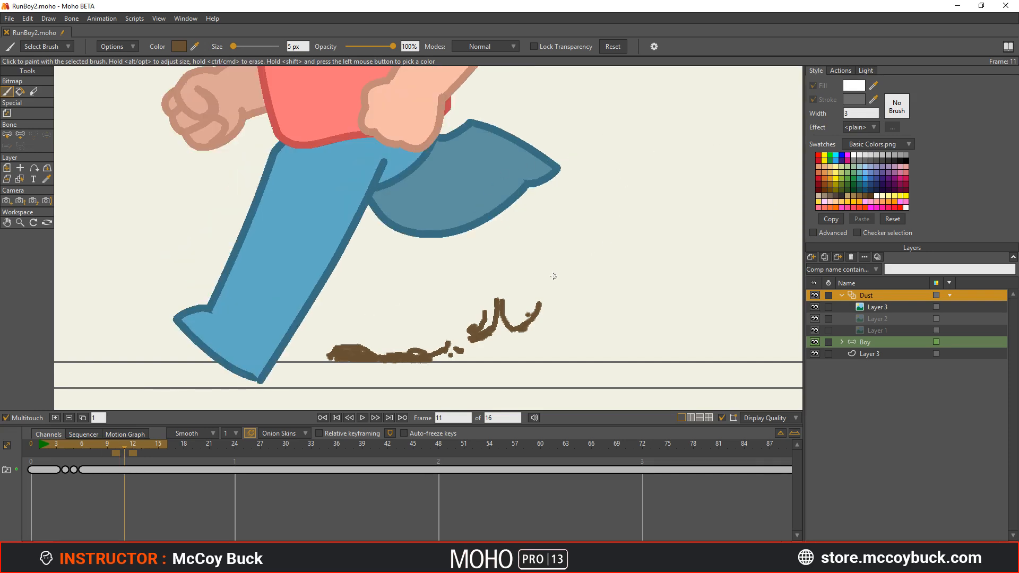
pyautogui.moveTo(569, 264); pyautogui.dragTo(537, 276)
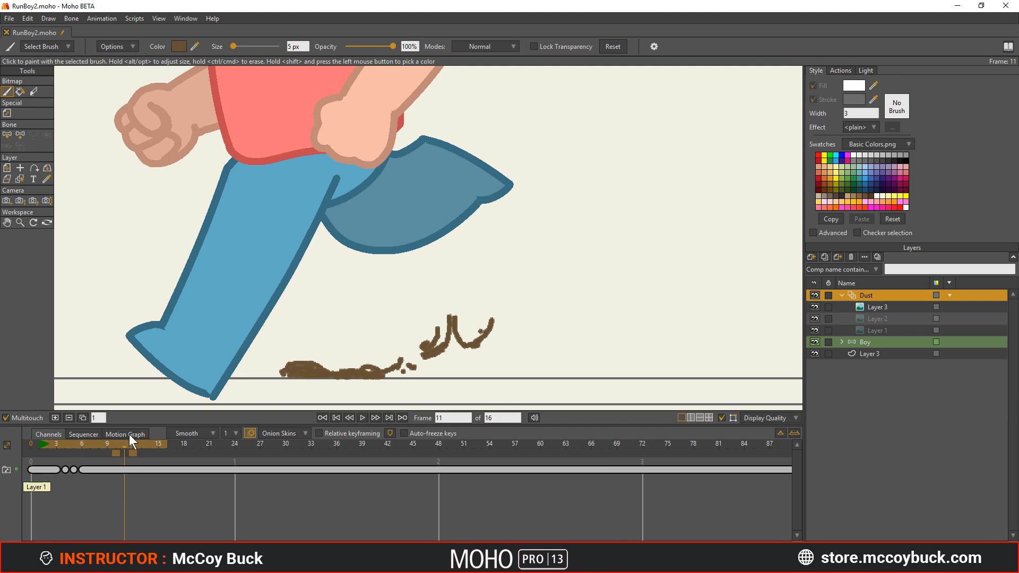
pyautogui.click(55, 418)
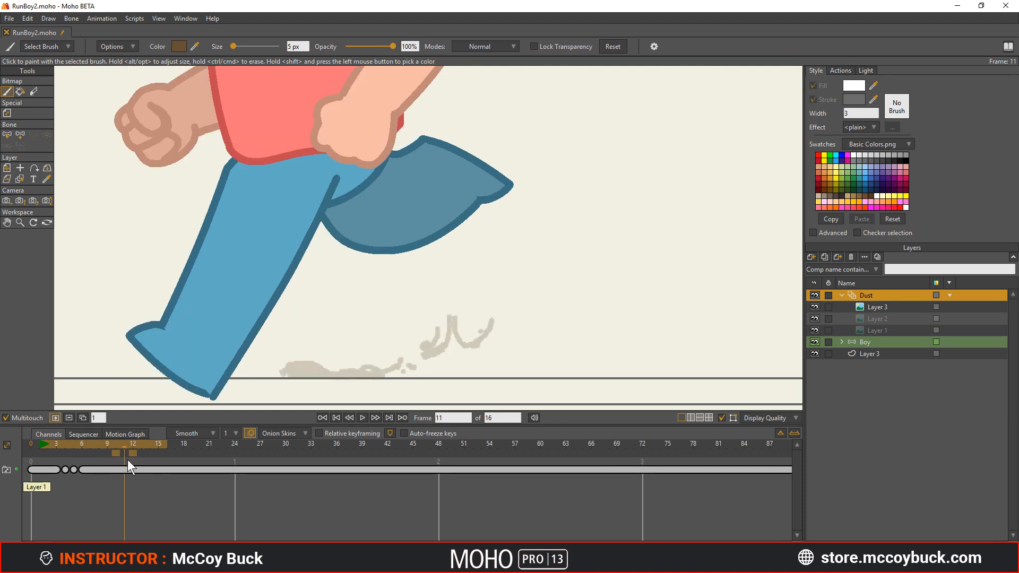
pyautogui.moveTo(114, 452); pyautogui.dragTo(73, 453)
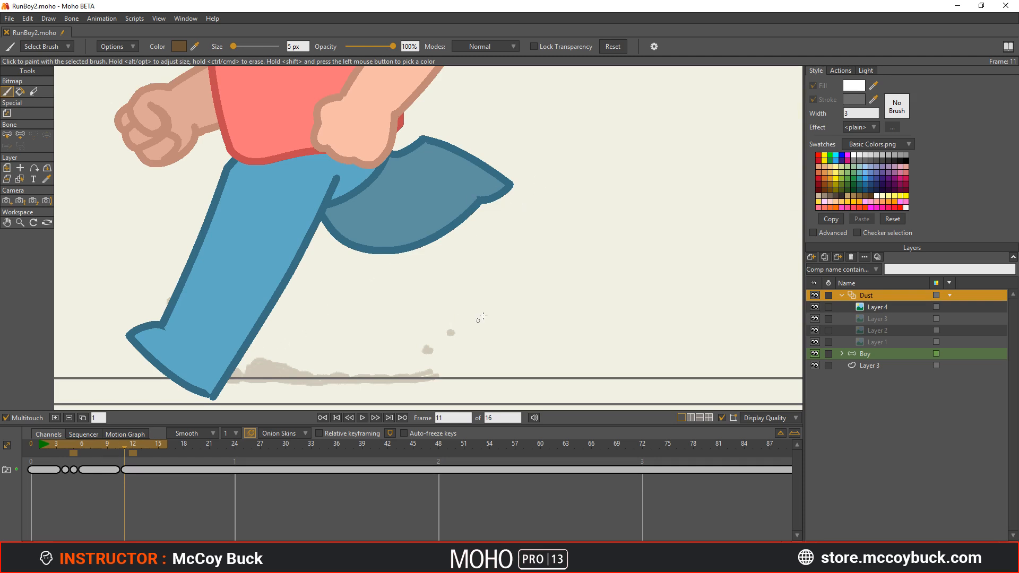
# - Paint two long curved dust streaks with a small puff above them behind the raised leg at frame 11
pyautogui.moveTo(474, 320); pyautogui.dragTo(536, 202)
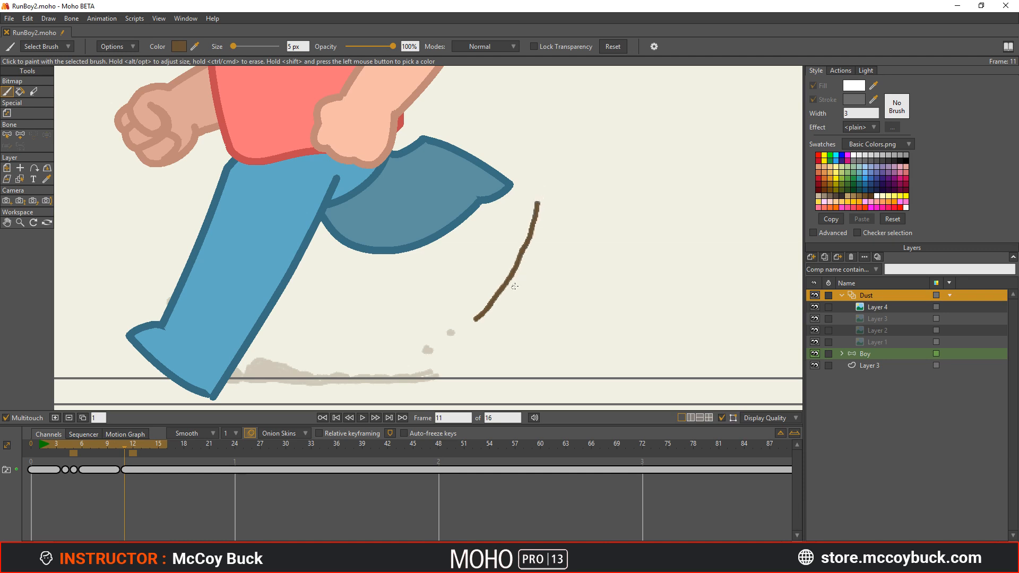
pyautogui.moveTo(523, 274)
pyautogui.mouseDown()
pyautogui.moveTo(557, 199)
pyautogui.moveTo(561, 139)
pyautogui.moveTo(555, 166)
pyautogui.moveTo(571, 160)
pyautogui.mouseUp()
pyautogui.moveTo(563, 172)
pyautogui.mouseDown()
pyautogui.moveTo(559, 162)
pyautogui.moveTo(553, 172)
pyautogui.mouseUp()
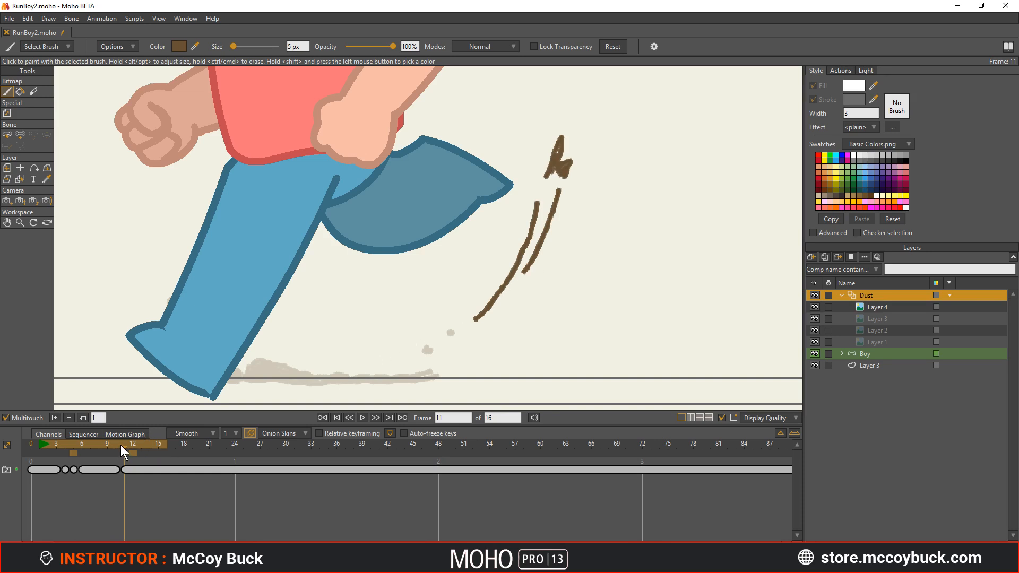
# - Scrub back from frame 11 to frame 3 to review the painted dust against the run cycle
pyautogui.moveTo(120, 444); pyautogui.dragTo(81, 445)
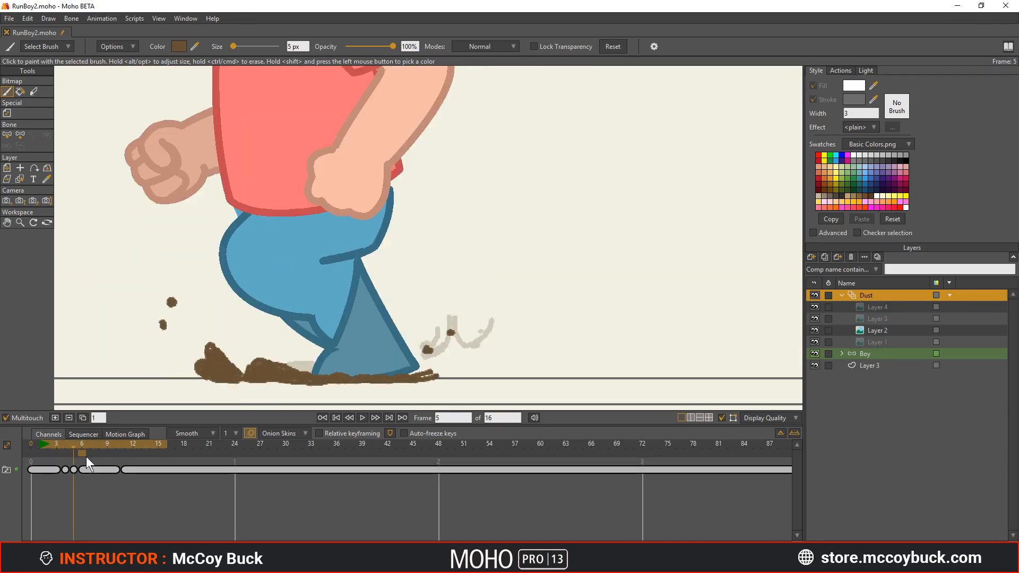
pyautogui.moveTo(81, 434); pyautogui.dragTo(68, 455)
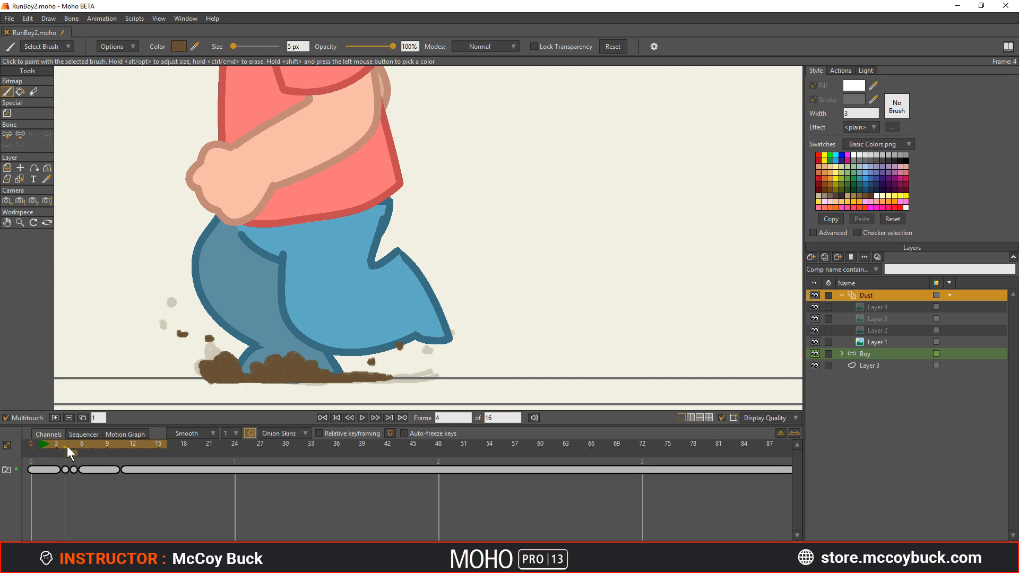
pyautogui.moveTo(67, 449)
pyautogui.mouseDown()
pyautogui.moveTo(45, 450)
pyautogui.moveTo(78, 450)
pyautogui.moveTo(32, 448)
pyautogui.moveTo(68, 454)
pyautogui.moveTo(56, 454)
pyautogui.mouseUp()
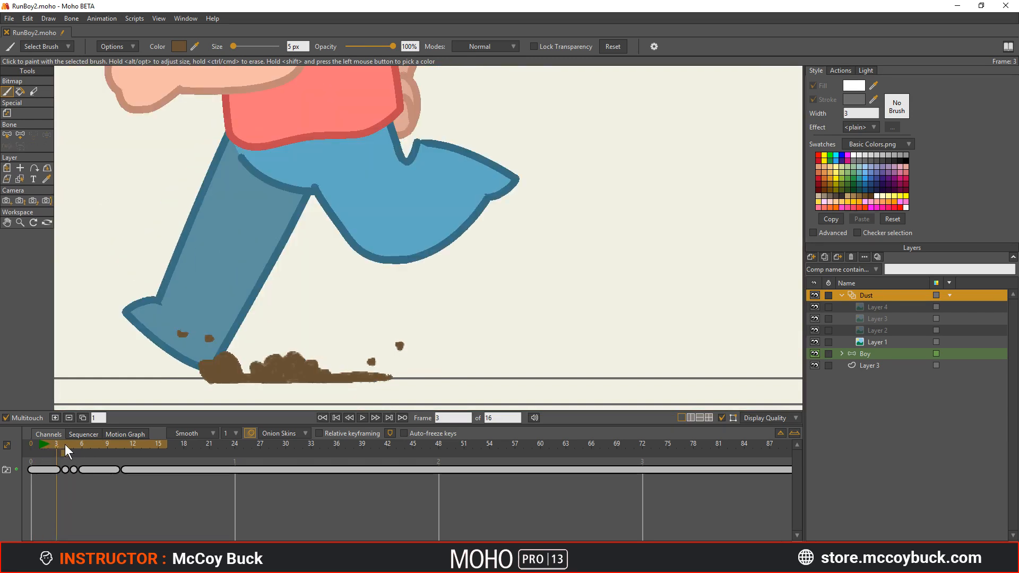
# - Add an empty Dust frame at frame 3 and paint two small low dust puffs under the planted foot
pyautogui.click(56, 417)
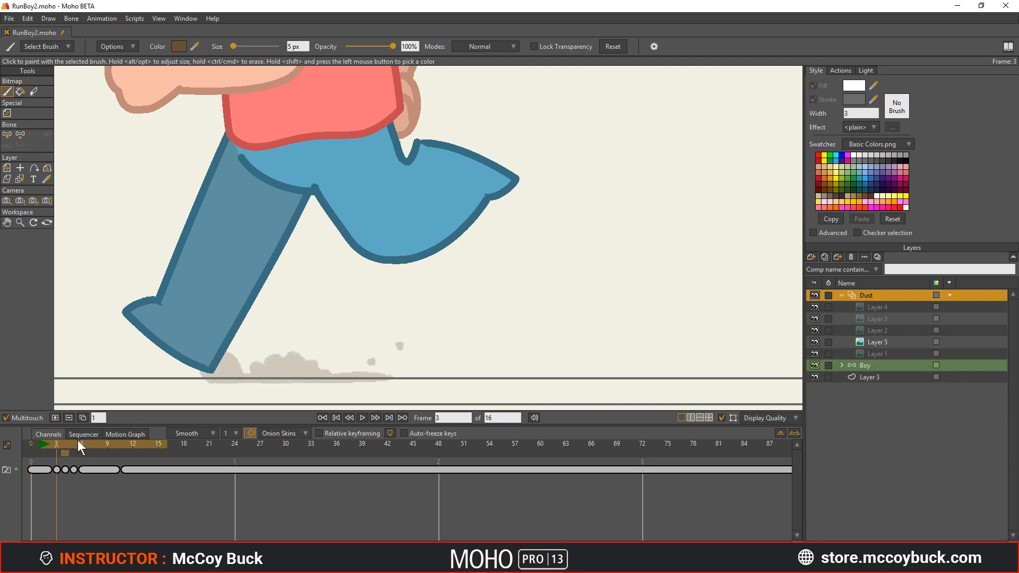
pyautogui.moveTo(201, 372)
pyautogui.mouseDown()
pyautogui.moveTo(166, 372)
pyautogui.moveTo(243, 374)
pyautogui.moveTo(170, 378)
pyautogui.moveTo(227, 377)
pyautogui.moveTo(176, 373)
pyautogui.moveTo(193, 367)
pyautogui.moveTo(184, 362)
pyautogui.moveTo(173, 375)
pyautogui.moveTo(242, 370)
pyautogui.moveTo(210, 375)
pyautogui.mouseUp()
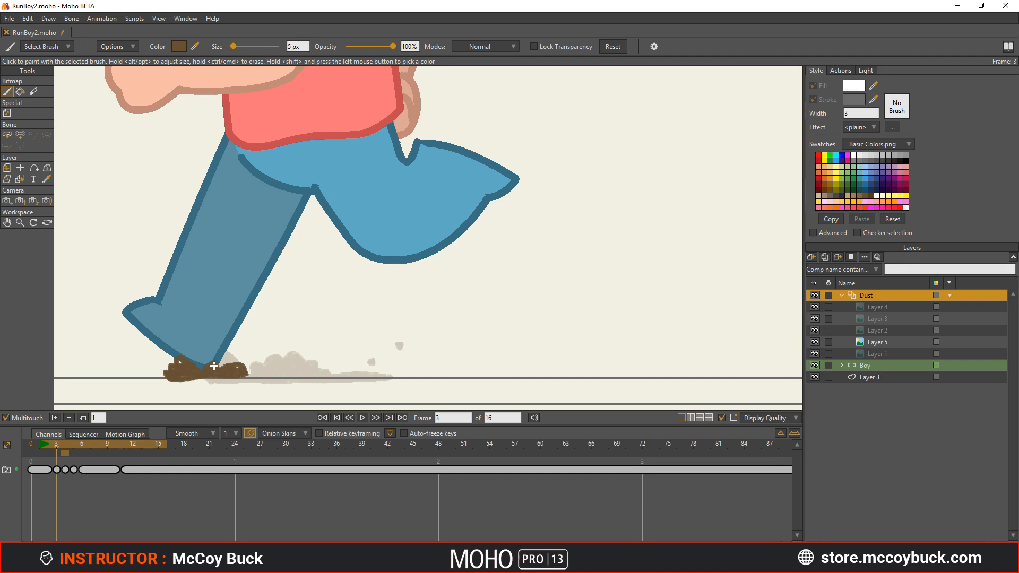
pyautogui.moveTo(251, 344); pyautogui.dragTo(256, 346)
# - Extend the Dust painting at frame 6 with a thick splash of strokes sweeping up behind the lifting foot, ending in spiky tips
pyautogui.moveTo(56, 444); pyautogui.dragTo(91, 448)
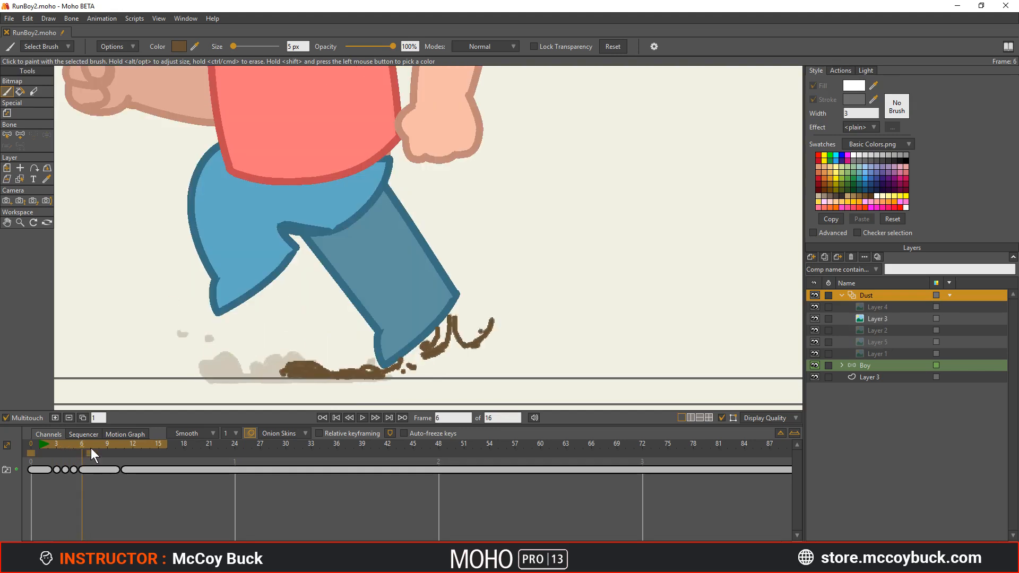
pyautogui.moveTo(398, 368)
pyautogui.mouseDown()
pyautogui.moveTo(390, 374)
pyautogui.moveTo(530, 339)
pyautogui.moveTo(507, 331)
pyautogui.moveTo(524, 315)
pyautogui.moveTo(502, 318)
pyautogui.mouseUp()
pyautogui.moveTo(509, 317)
pyautogui.mouseDown()
pyautogui.moveTo(532, 306)
pyautogui.moveTo(501, 332)
pyautogui.moveTo(501, 314)
pyautogui.moveTo(482, 344)
pyautogui.moveTo(448, 358)
pyautogui.mouseUp()
pyautogui.moveTo(433, 360)
pyautogui.mouseDown()
pyautogui.moveTo(378, 376)
pyautogui.moveTo(451, 361)
pyautogui.moveTo(396, 378)
pyautogui.mouseUp()
pyautogui.moveTo(446, 351)
pyautogui.mouseDown()
pyautogui.moveTo(450, 334)
pyautogui.moveTo(463, 351)
pyautogui.moveTo(512, 342)
pyautogui.moveTo(497, 333)
pyautogui.moveTo(508, 325)
pyautogui.mouseUp()
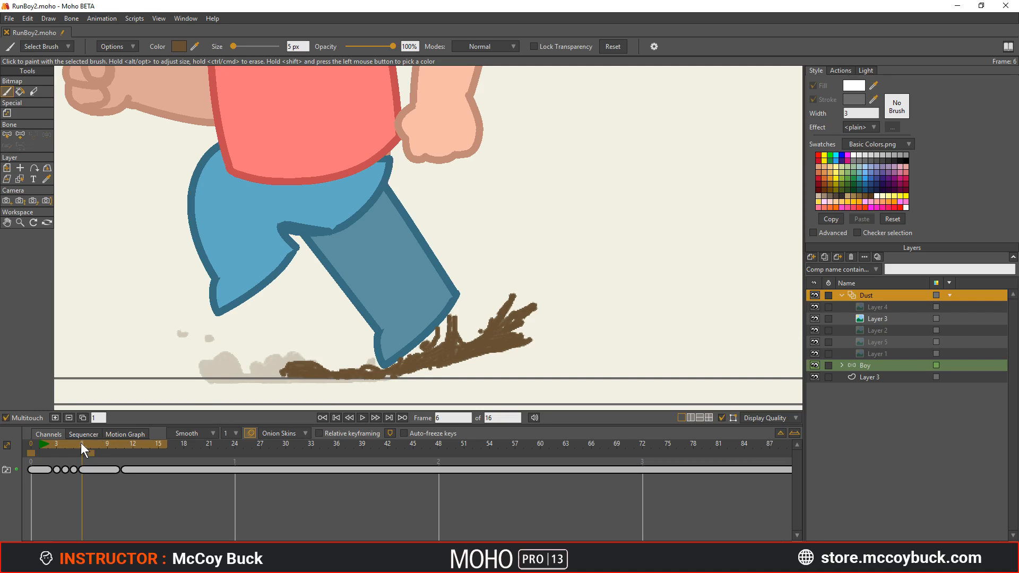
# - Add an empty Dust frame at frame 7 and place an onion skin marker on frame 6
pyautogui.moveTo(81, 443)
pyautogui.mouseDown()
pyautogui.moveTo(59, 446)
pyautogui.moveTo(89, 445)
pyautogui.mouseUp()
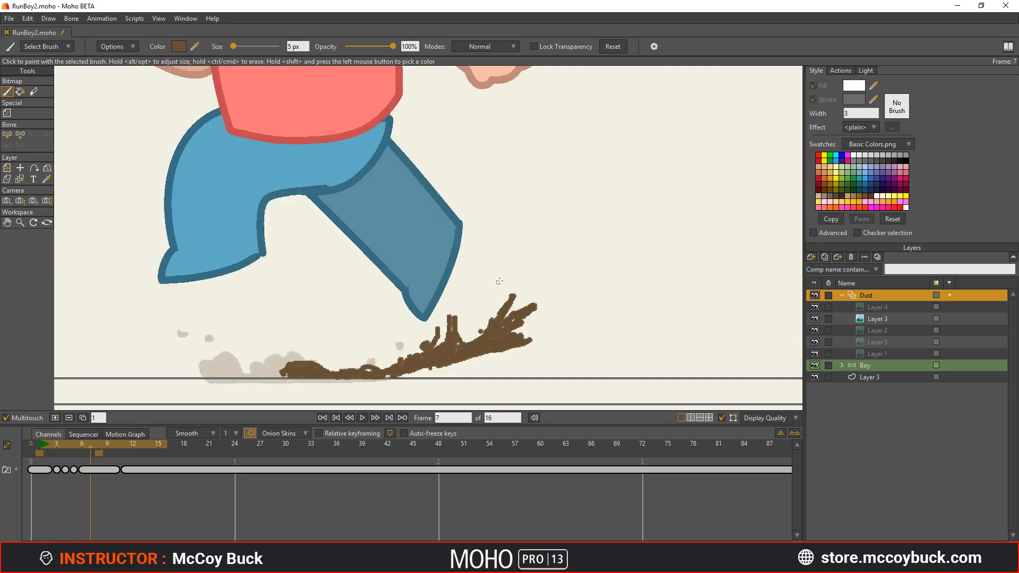
pyautogui.moveTo(94, 443); pyautogui.dragTo(81, 444)
pyautogui.click(82, 418)
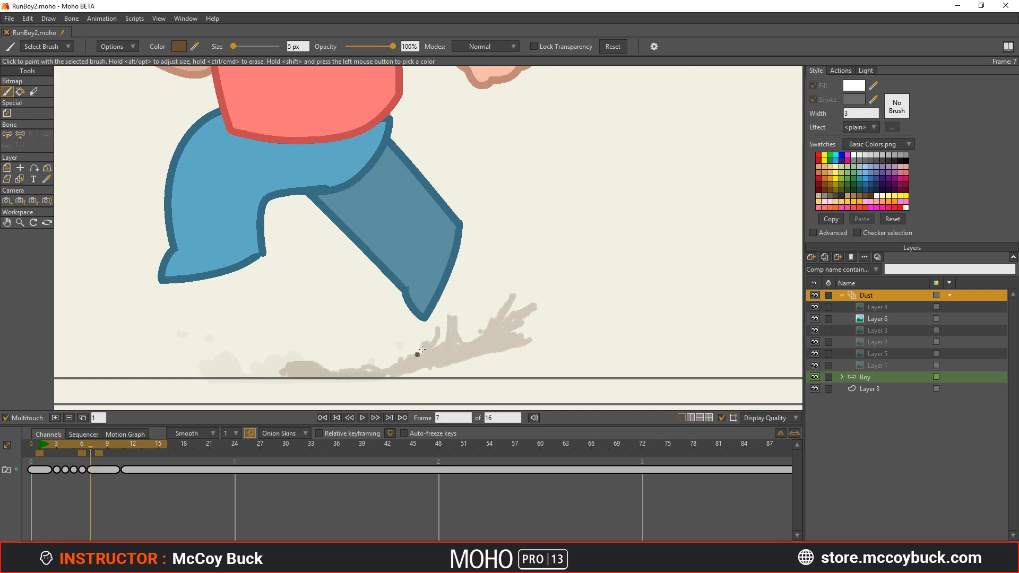
# - Try outlining a tall curved dust plume with jagged tips, rising from the ground line behind the raised foot at frame 7
pyautogui.moveTo(496, 236); pyautogui.dragTo(460, 298)
pyautogui.moveTo(477, 260)
pyautogui.mouseDown()
pyautogui.moveTo(451, 322)
pyautogui.moveTo(422, 359)
pyautogui.moveTo(384, 378)
pyautogui.moveTo(461, 367)
pyautogui.moveTo(484, 339)
pyautogui.mouseUp()
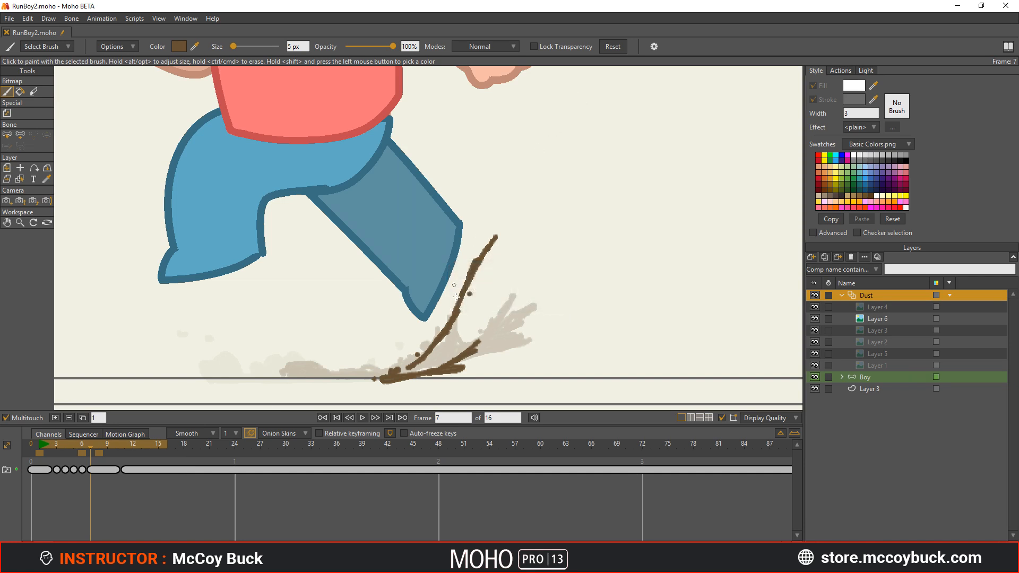
pyautogui.moveTo(486, 255); pyautogui.dragTo(464, 301)
pyautogui.moveTo(507, 209)
pyautogui.mouseDown()
pyautogui.moveTo(492, 253)
pyautogui.moveTo(499, 243)
pyautogui.moveTo(507, 257)
pyautogui.moveTo(505, 308)
pyautogui.moveTo(473, 349)
pyautogui.mouseUp()
pyautogui.moveTo(511, 295); pyautogui.dragTo(462, 353)
pyautogui.moveTo(531, 267)
pyautogui.mouseDown()
pyautogui.moveTo(541, 219)
pyautogui.moveTo(503, 270)
pyautogui.moveTo(538, 229)
pyautogui.moveTo(521, 222)
pyautogui.moveTo(502, 258)
pyautogui.mouseUp()
# - Try loose looping and zigzag strokes in the empty area beside the plume, and clear the painting on frame 7
pyautogui.moveTo(622, 210)
pyautogui.mouseDown()
pyautogui.moveTo(604, 255)
pyautogui.moveTo(648, 293)
pyautogui.mouseUp()
pyautogui.moveTo(588, 148)
pyautogui.mouseDown()
pyautogui.moveTo(676, 127)
pyautogui.moveTo(687, 253)
pyautogui.moveTo(665, 249)
pyautogui.mouseUp()
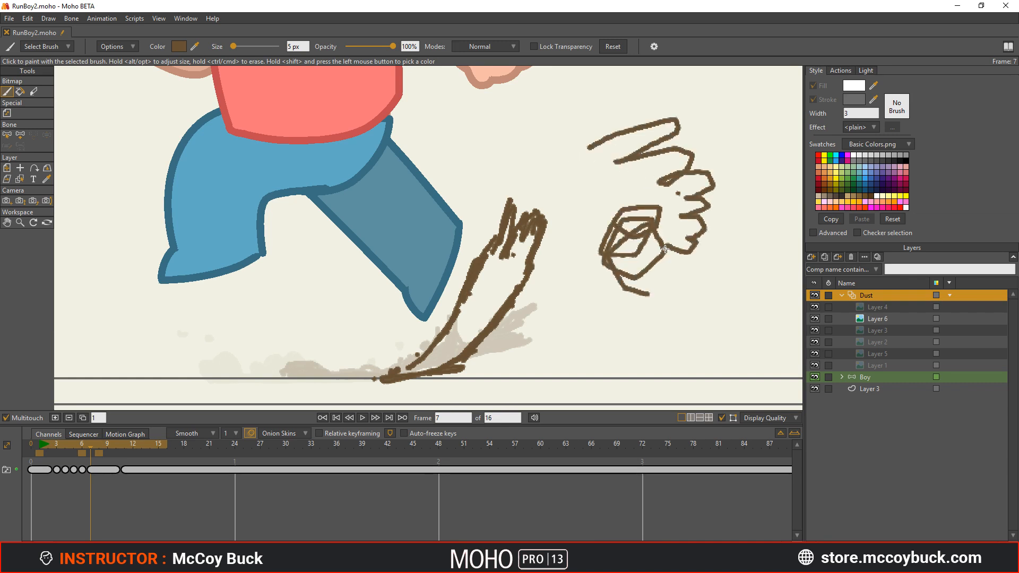
pyautogui.moveTo(560, 310)
pyautogui.keyDown('alt'); pyautogui.mouseDown()
pyautogui.moveTo(636, 300)
pyautogui.moveTo(655, 268)
pyautogui.moveTo(634, 256)
pyautogui.moveTo(690, 223)
pyautogui.moveTo(681, 159)
pyautogui.moveTo(610, 139)
pyautogui.moveTo(588, 146)
pyautogui.mouseUp(); pyautogui.keyUp('alt')
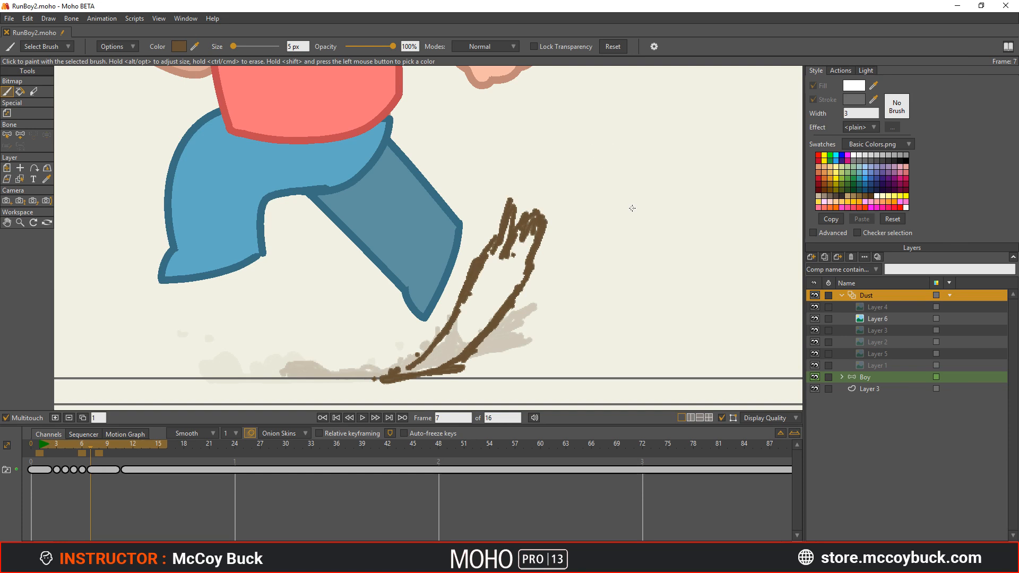
pyautogui.moveTo(90, 447)
pyautogui.mouseDown()
pyautogui.moveTo(99, 447)
pyautogui.moveTo(72, 451)
pyautogui.moveTo(129, 457)
pyautogui.moveTo(64, 453)
pyautogui.moveTo(90, 462)
pyautogui.mouseUp()
pyautogui.moveTo(486, 357)
pyautogui.mouseDown()
pyautogui.moveTo(493, 321)
pyautogui.moveTo(562, 221)
pyautogui.moveTo(462, 219)
pyautogui.mouseUp()
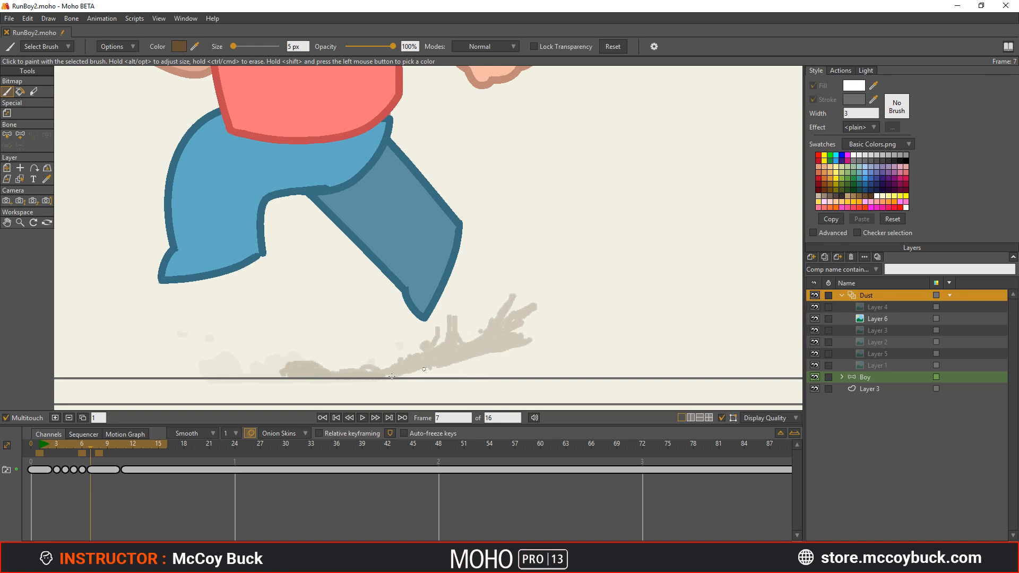
# - Thicken the brown dust spray by the foot on frame 6, and brush long dust streaks sweeping up behind the foot on frame 7
pyautogui.moveTo(100, 443); pyautogui.dragTo(81, 459)
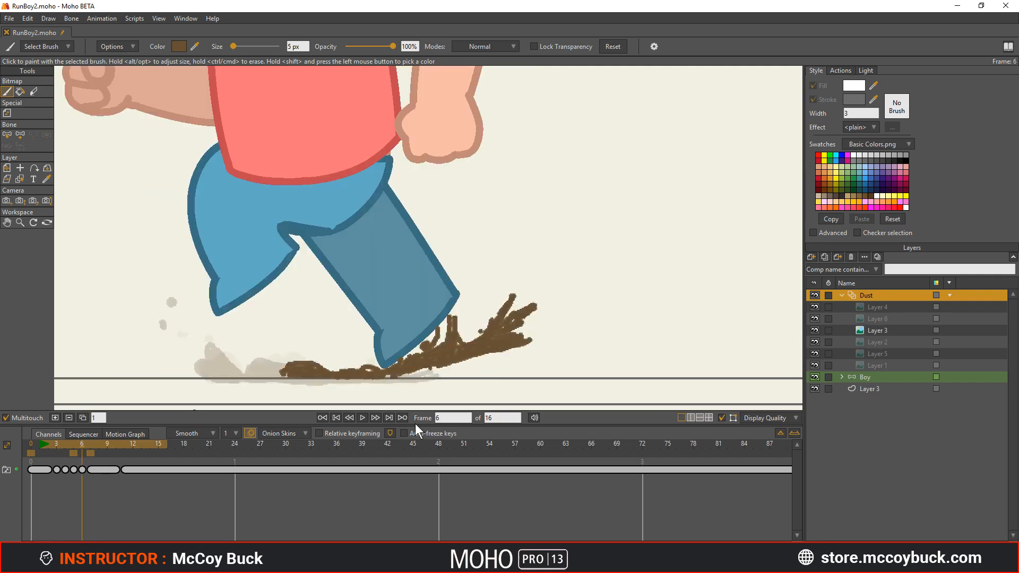
pyautogui.moveTo(406, 377)
pyautogui.mouseDown()
pyautogui.moveTo(490, 380)
pyautogui.moveTo(395, 372)
pyautogui.moveTo(461, 374)
pyautogui.moveTo(515, 346)
pyautogui.moveTo(451, 362)
pyautogui.mouseUp()
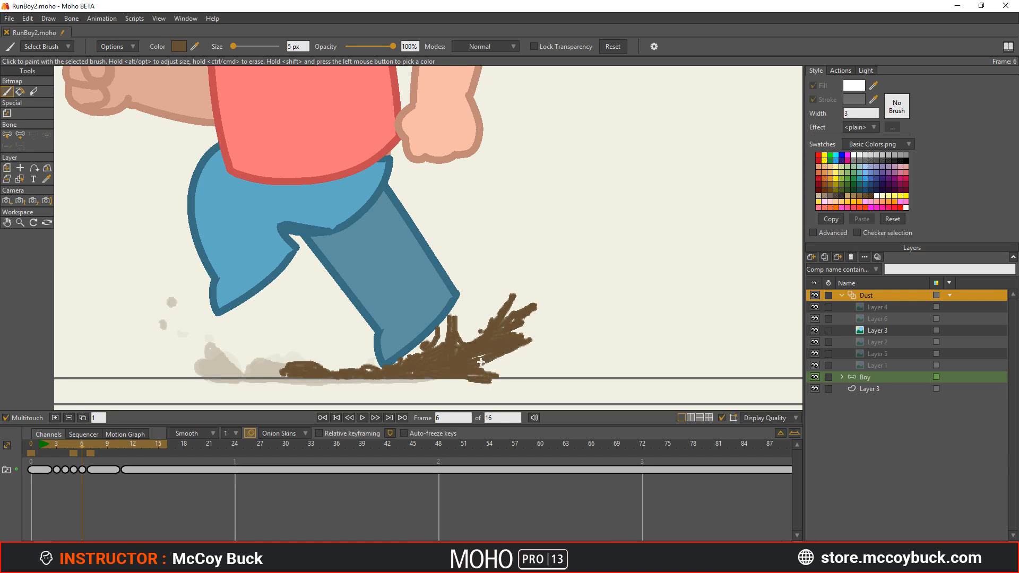
pyautogui.click(89, 442)
pyautogui.click(572, 284)
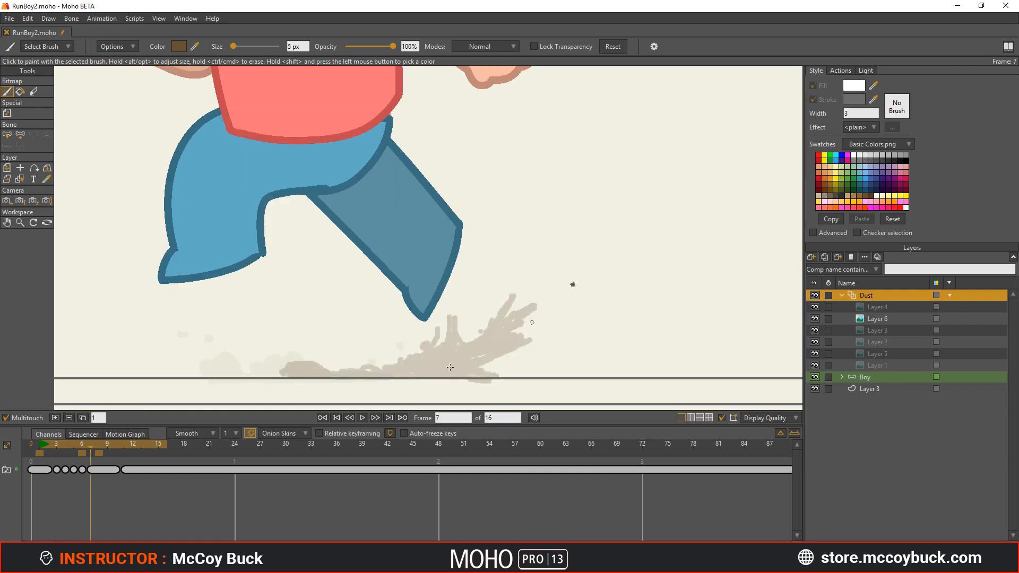
pyautogui.moveTo(470, 371); pyautogui.dragTo(618, 287)
pyautogui.moveTo(504, 356)
pyautogui.mouseDown()
pyautogui.moveTo(610, 289)
pyautogui.moveTo(665, 235)
pyautogui.mouseUp()
pyautogui.moveTo(504, 335); pyautogui.dragTo(615, 250)
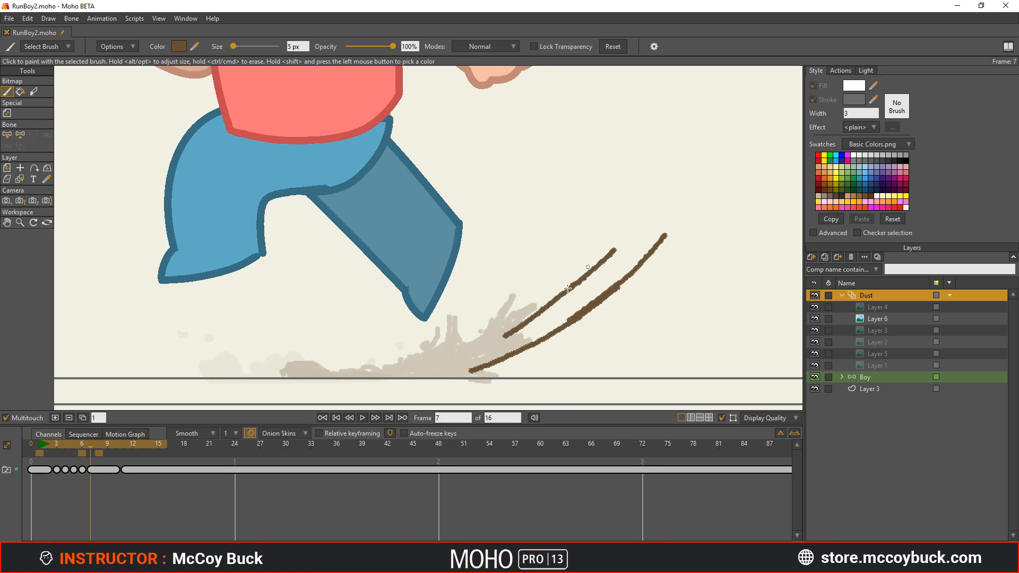
# - Add new blank drawings to the Dust layer at frames 8 and 9
pyautogui.moveTo(91, 444)
pyautogui.mouseDown()
pyautogui.moveTo(107, 444)
pyautogui.moveTo(94, 443)
pyautogui.mouseUp()
pyautogui.moveTo(91, 444)
pyautogui.mouseDown()
pyautogui.moveTo(49, 438)
pyautogui.moveTo(98, 455)
pyautogui.mouseUp()
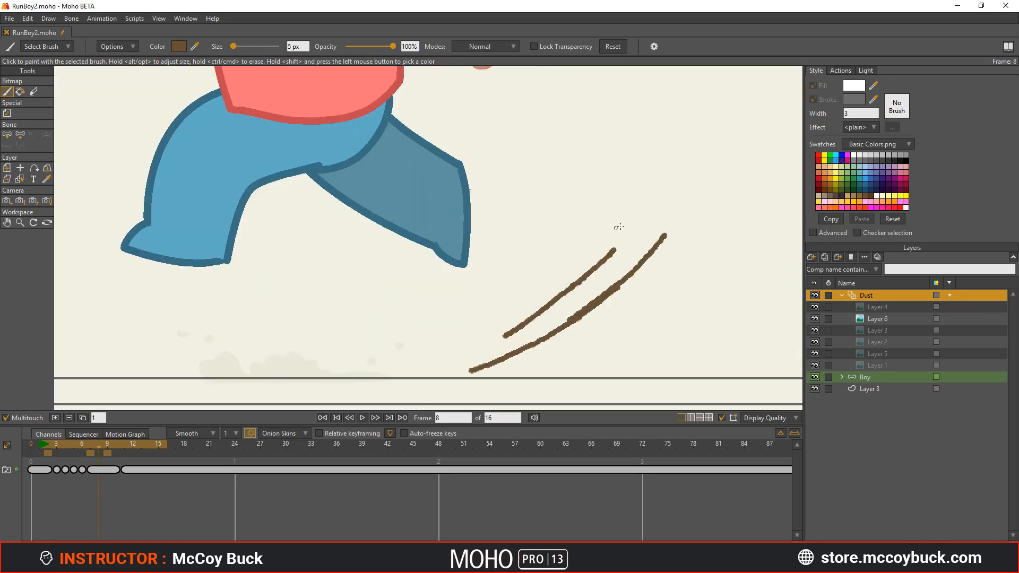
pyautogui.moveTo(93, 446)
pyautogui.mouseDown()
pyautogui.moveTo(80, 444)
pyautogui.moveTo(97, 446)
pyautogui.mouseUp()
pyautogui.click(56, 417)
pyautogui.click(81, 417)
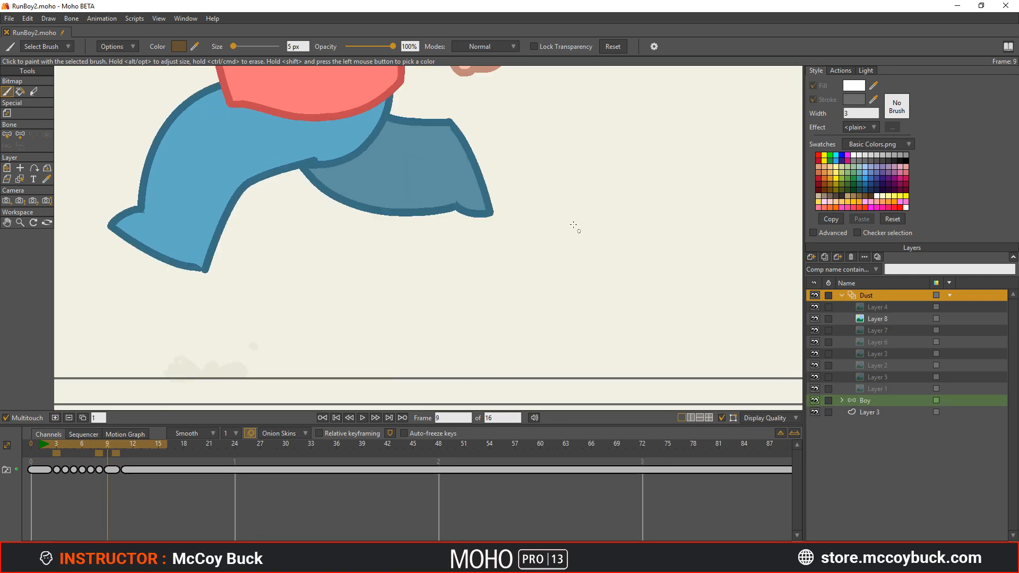
# - Review the dust drawings against the running boy on frames 7 to 9
pyautogui.scroll(-2, 606, 209)
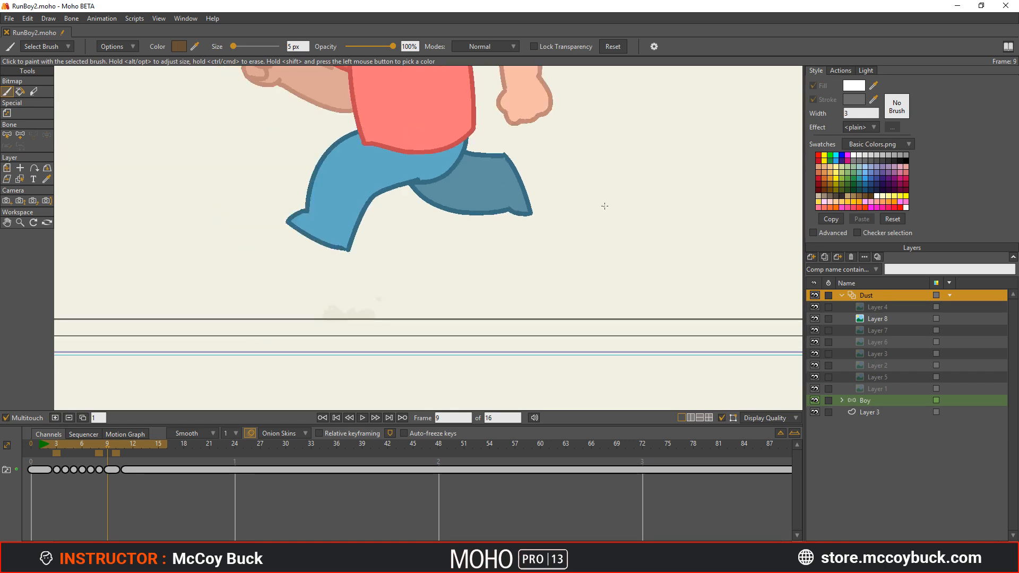
pyautogui.moveTo(604, 205); pyautogui.dragTo(529, 287)
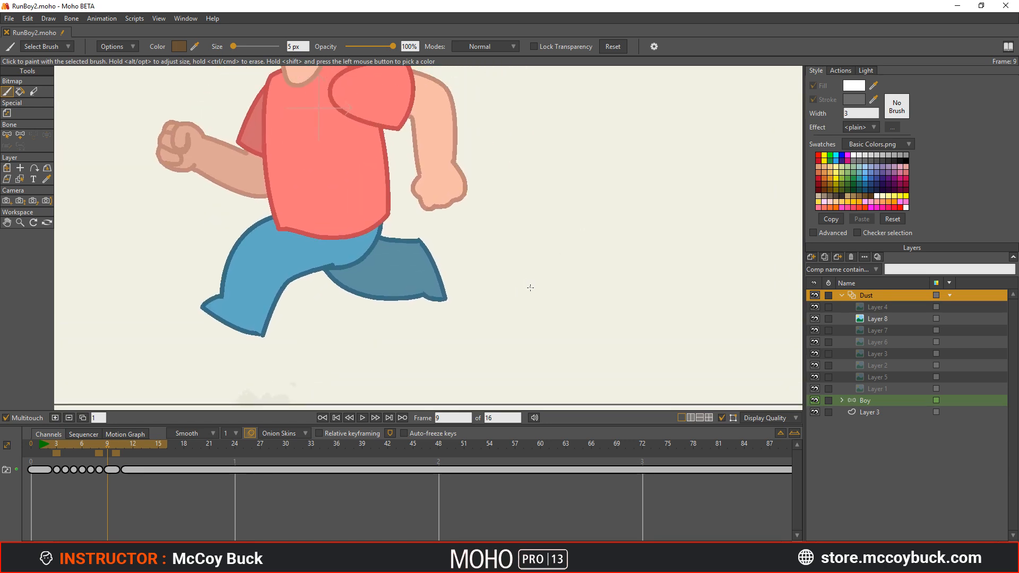
pyautogui.moveTo(91, 454)
pyautogui.mouseDown()
pyautogui.moveTo(110, 441)
pyautogui.moveTo(97, 444)
pyautogui.mouseUp()
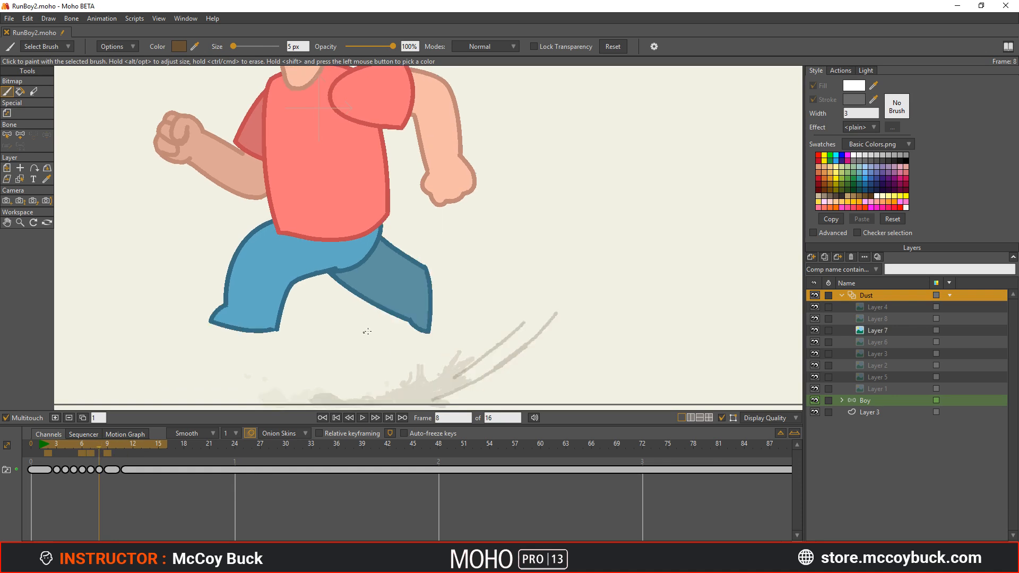
pyautogui.moveTo(72, 451)
pyautogui.mouseDown()
pyautogui.moveTo(100, 447)
pyautogui.moveTo(43, 446)
pyautogui.moveTo(89, 451)
pyautogui.mouseUp()
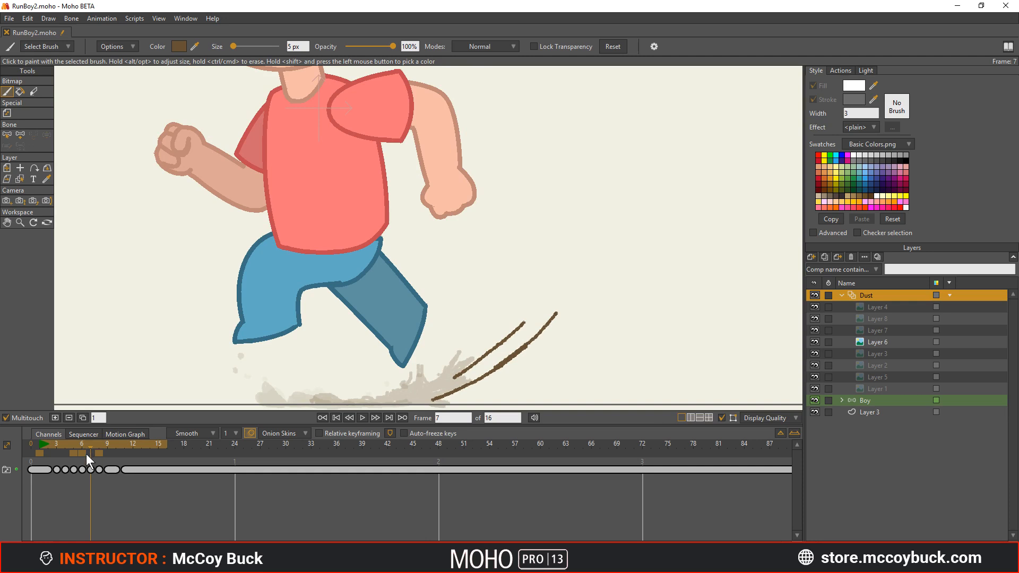
pyautogui.moveTo(85, 445)
pyautogui.mouseDown()
pyautogui.moveTo(62, 443)
pyautogui.moveTo(96, 448)
pyautogui.moveTo(61, 446)
pyautogui.moveTo(98, 450)
pyautogui.moveTo(87, 449)
pyautogui.mouseUp()
pyautogui.moveTo(92, 442)
pyautogui.mouseDown()
pyautogui.moveTo(116, 444)
pyautogui.moveTo(56, 445)
pyautogui.moveTo(92, 448)
pyautogui.mouseUp()
# - Switch to Google Chrome in a full-size window and search Google for "dirt effect"
pyautogui.click(480, 558)
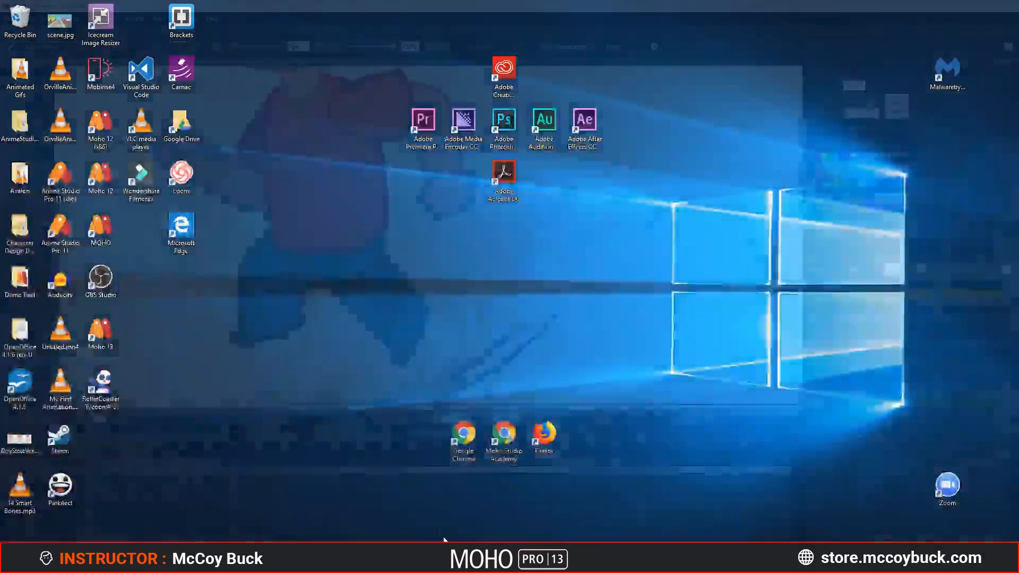
pyautogui.click(444, 539)
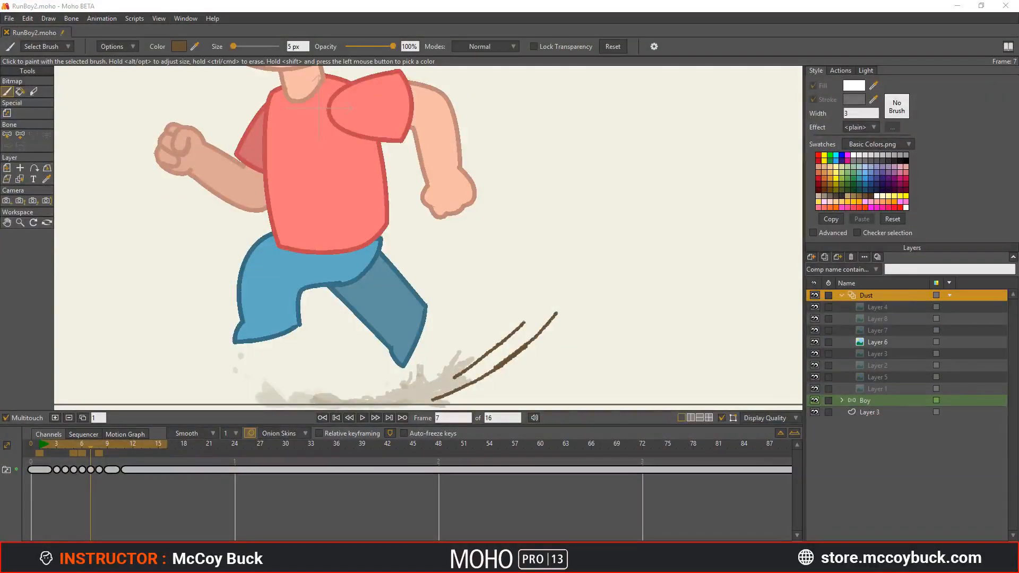
pyautogui.moveTo(1018, 73); pyautogui.dragTo(600, 72)
pyautogui.doubleClick(600, 73)
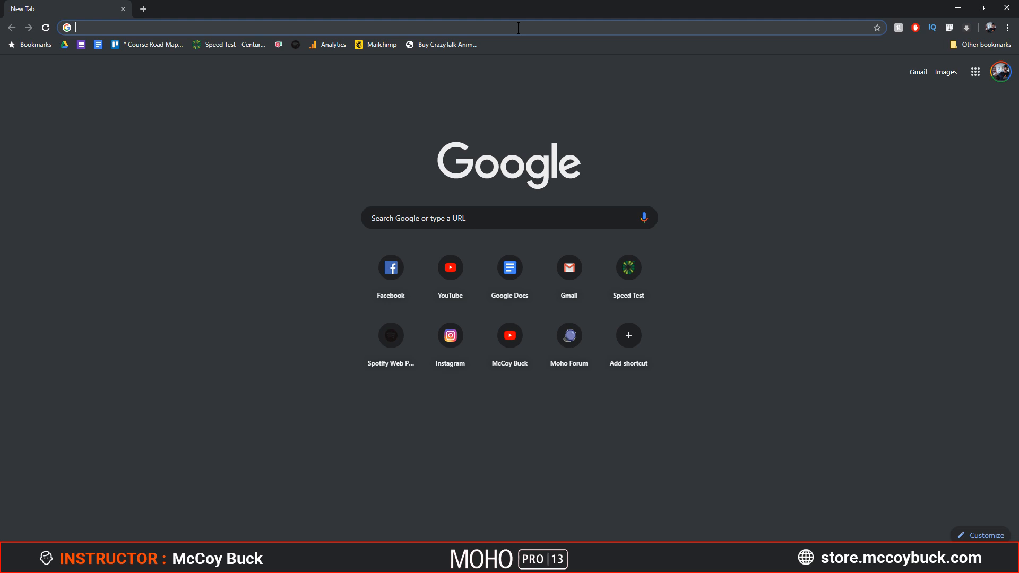
pyautogui.write('dirt effect')
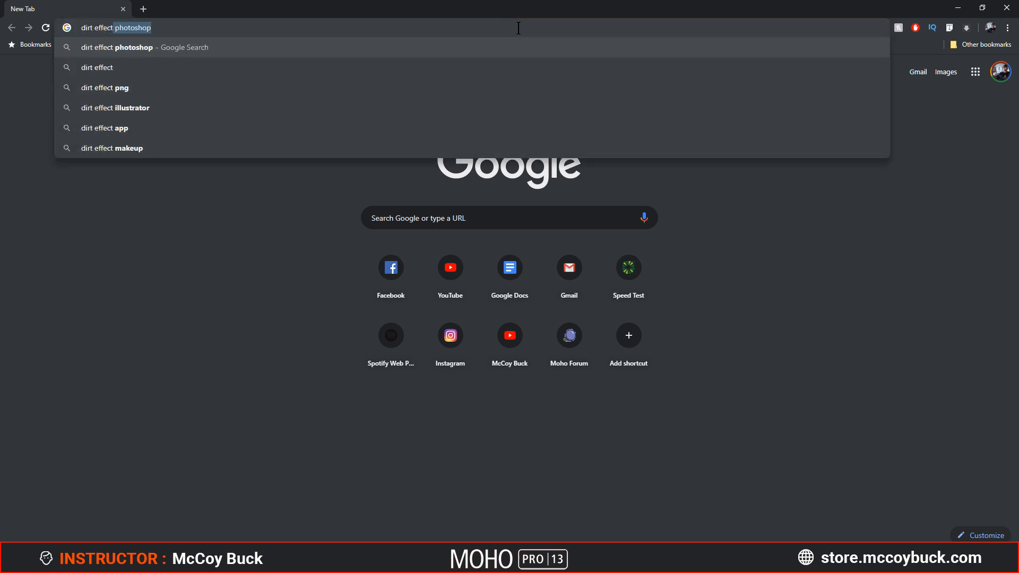
pyautogui.press('Delete')
pyautogui.press('Return')
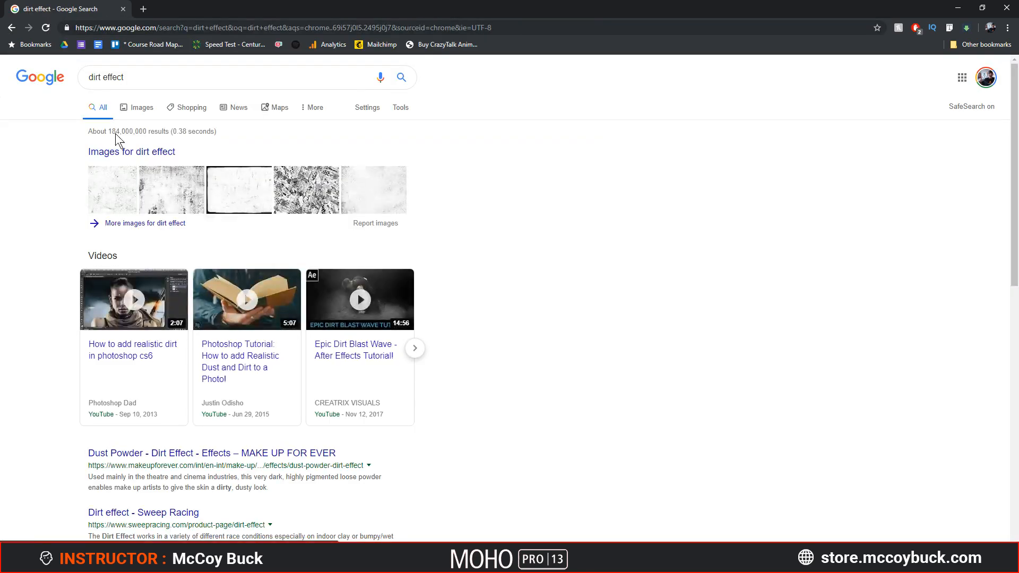
# - Refine the Google search to "running dirt effect"
pyautogui.click(88, 77)
pyautogui.write('running')
pyautogui.press('Return')
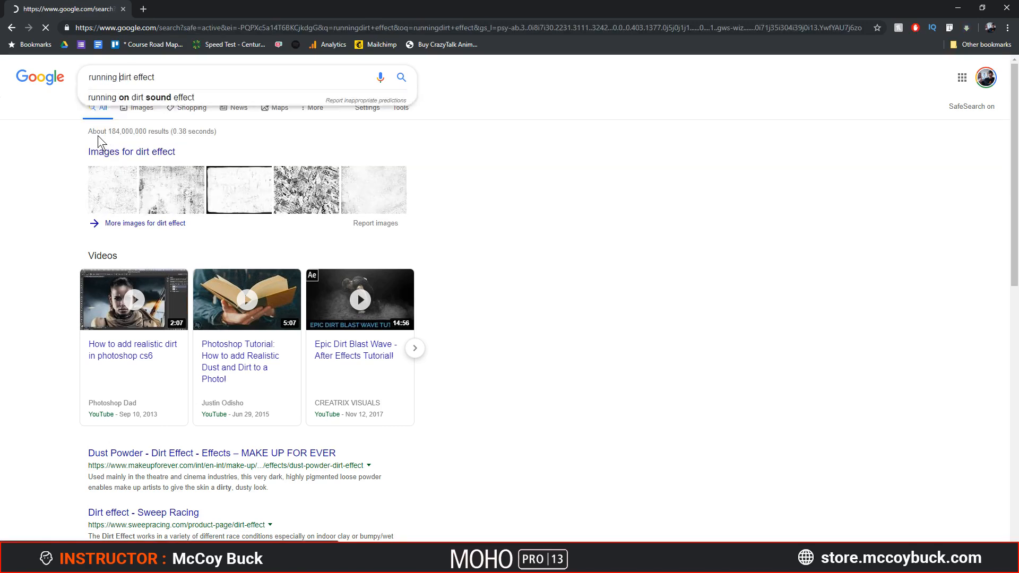
pyautogui.click(118, 77)
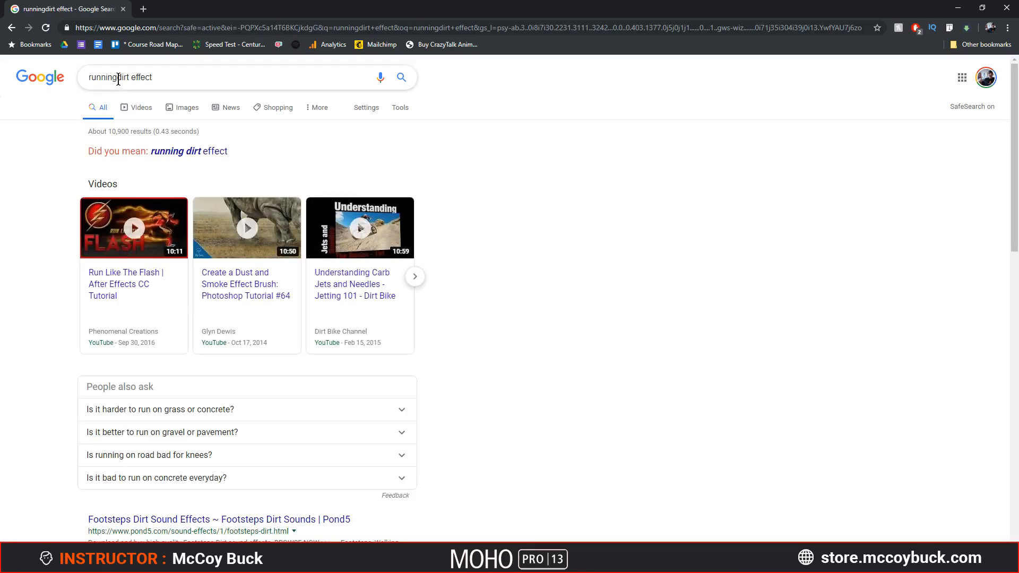
pyautogui.press('Return')
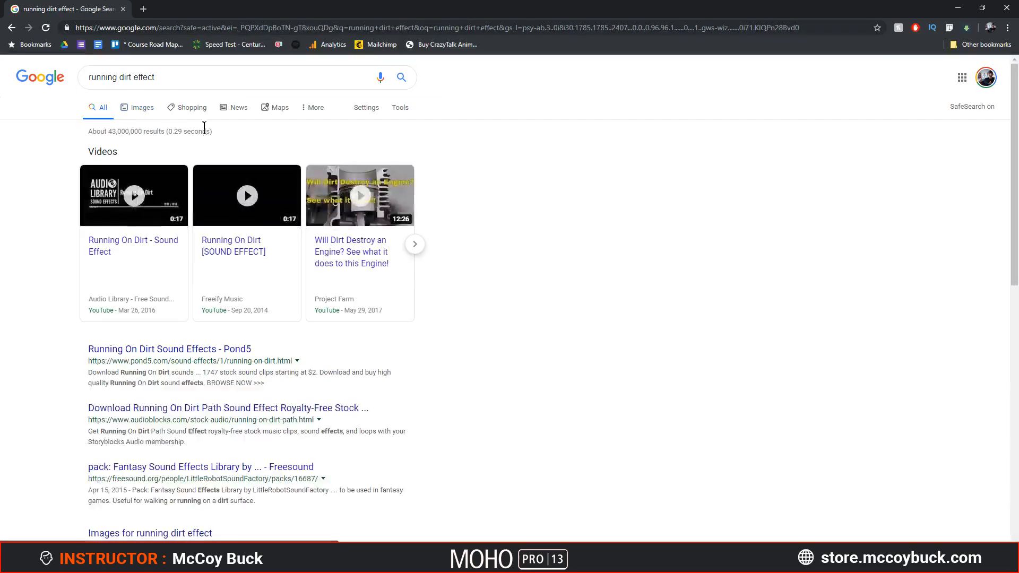
# - Shrink the browser window over the Moho project and search Google for "dirt animation" instead
pyautogui.tripleClick(177, 75)
pyautogui.press('BackSpace')
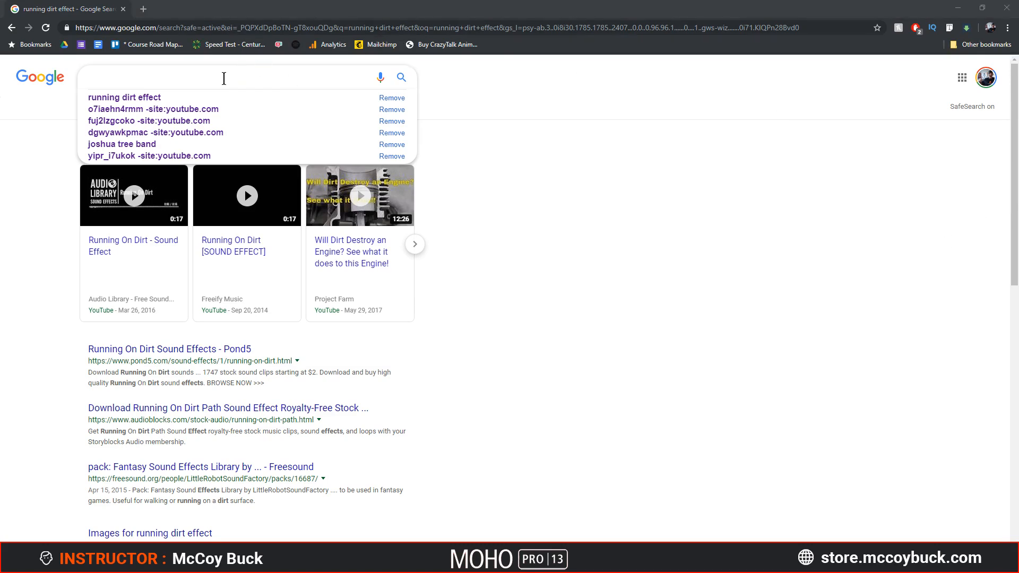
pyautogui.moveTo(112, 7); pyautogui.dragTo(503, 42)
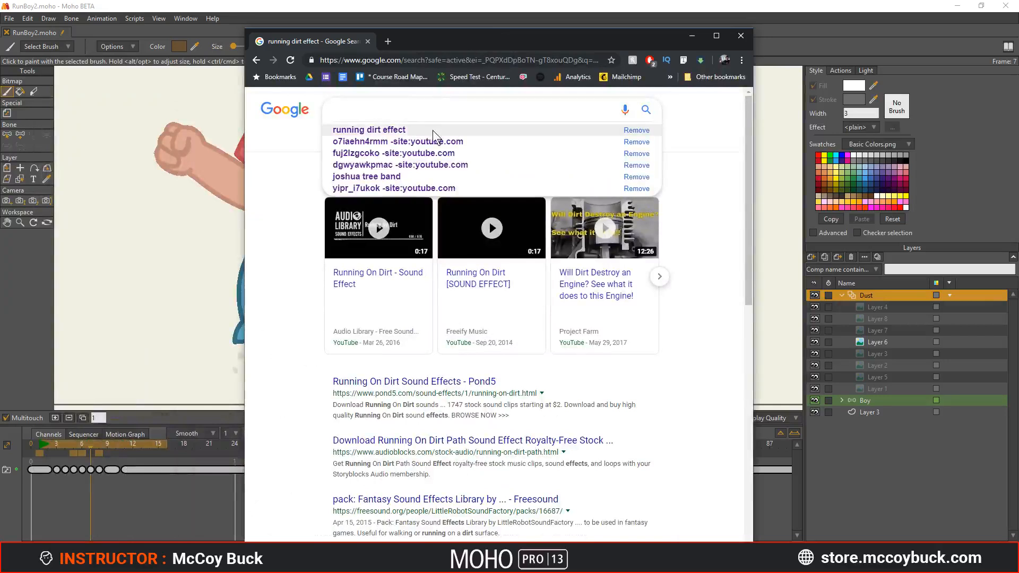
pyautogui.write('rui')
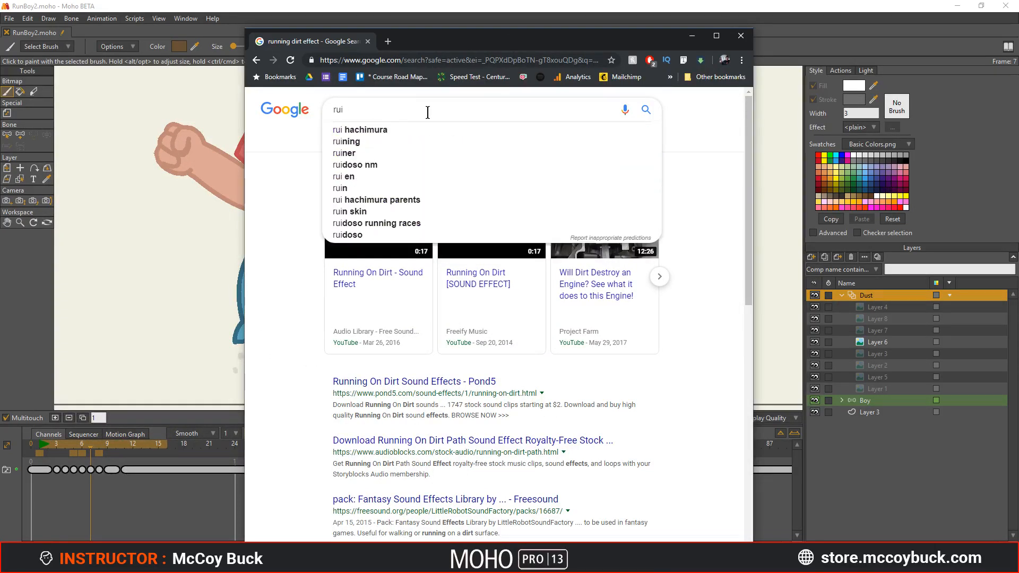
pyautogui.press('BackSpace')
pyautogui.press('BackSpace')
pyautogui.press('BackSpace')
pyautogui.write('dirt anim')
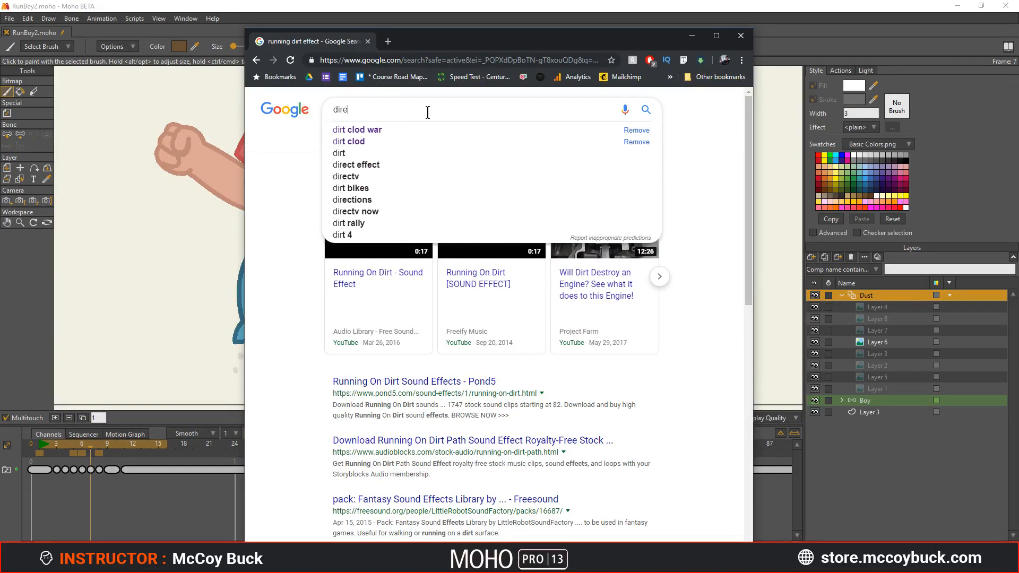
pyautogui.write('ation')
pyautogui.press('Return')
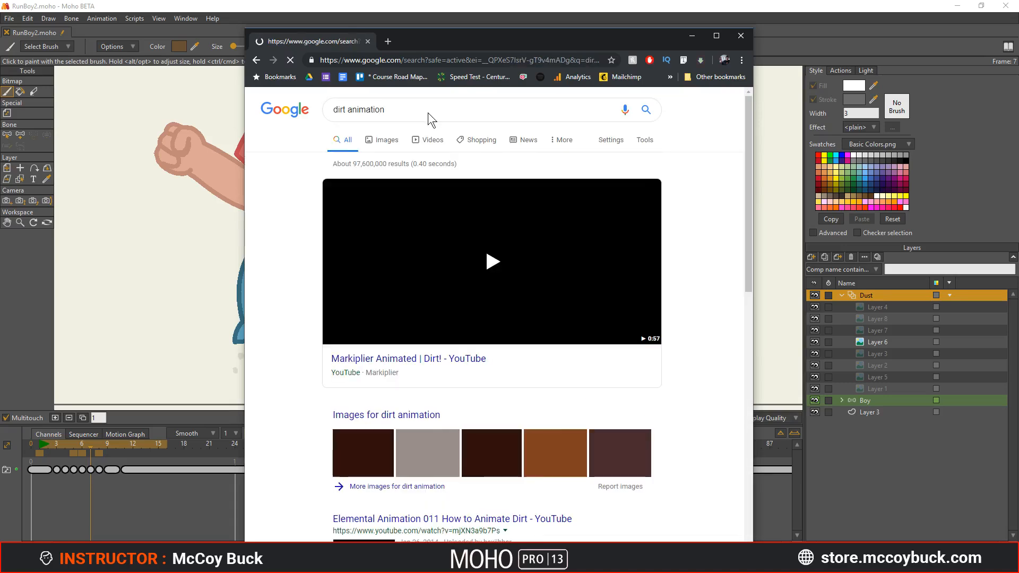
# - Limit the results to videos, look through them and open "Elemental Animation 011 How to Animate Dirt"
pyautogui.scroll(-3, 276, 259)
pyautogui.scroll(3, 292, 253)
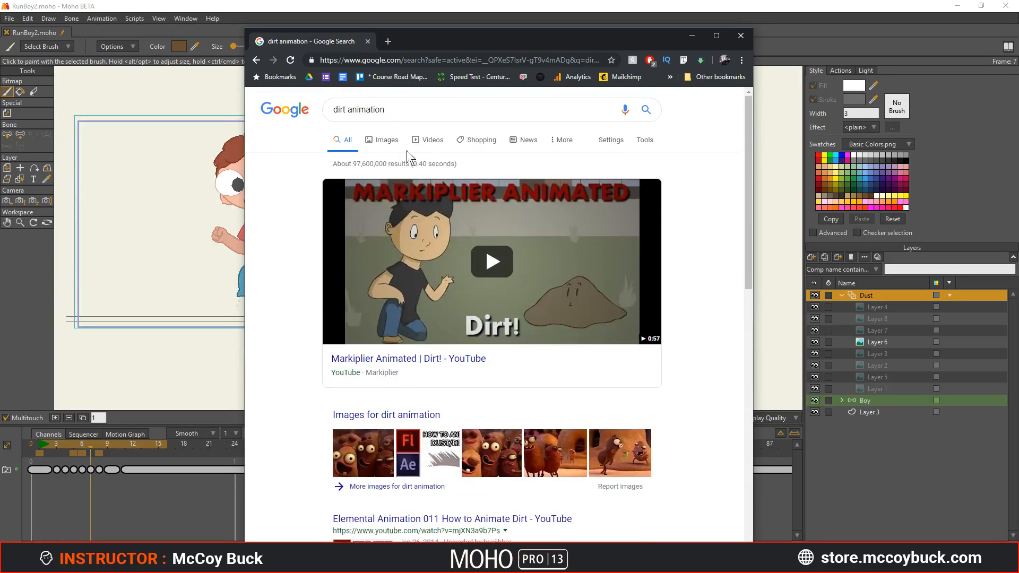
pyautogui.click(435, 142)
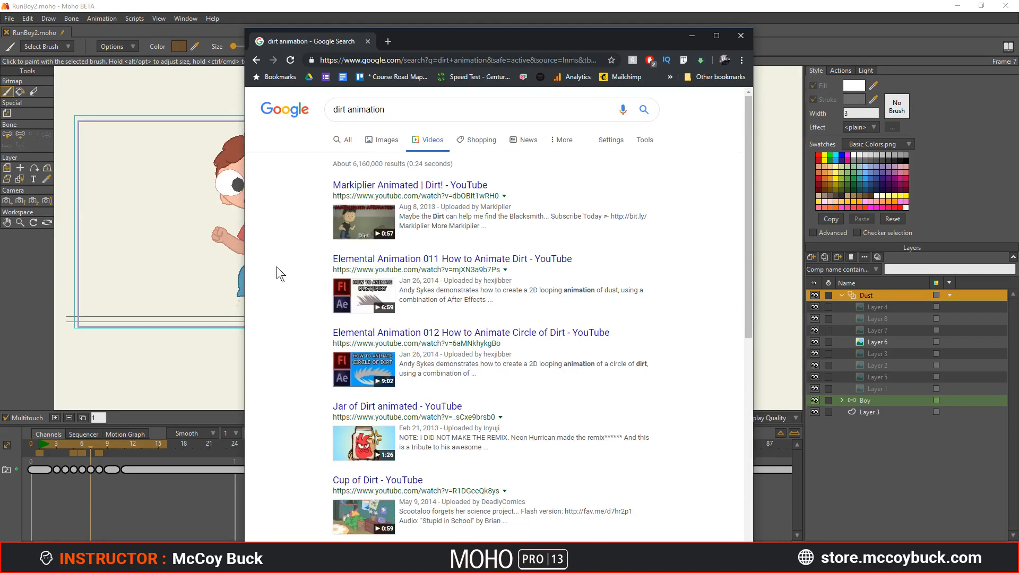
pyautogui.scroll(-1, 281, 264)
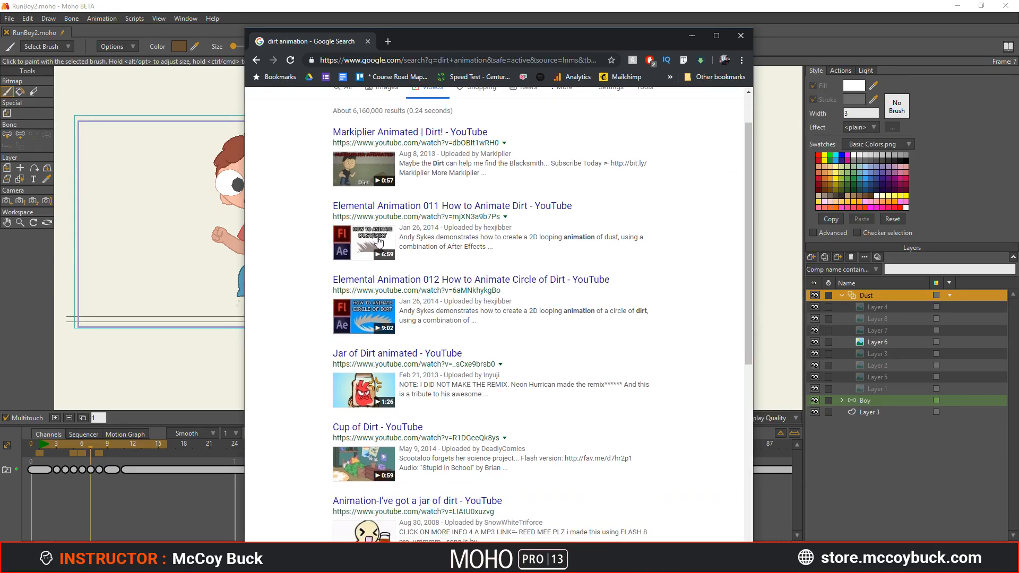
pyautogui.scroll(-7, 311, 240)
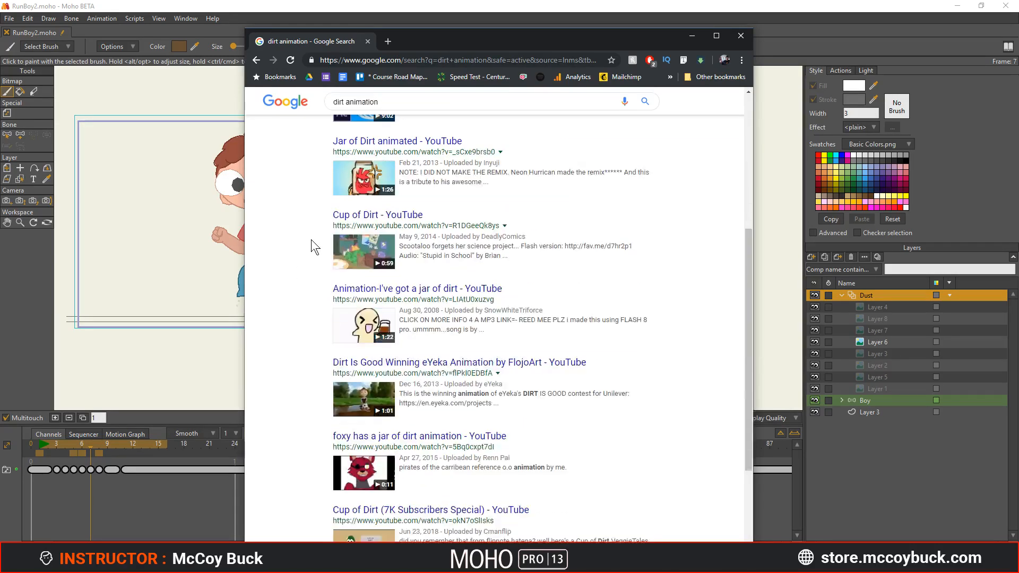
pyautogui.scroll(8, 311, 240)
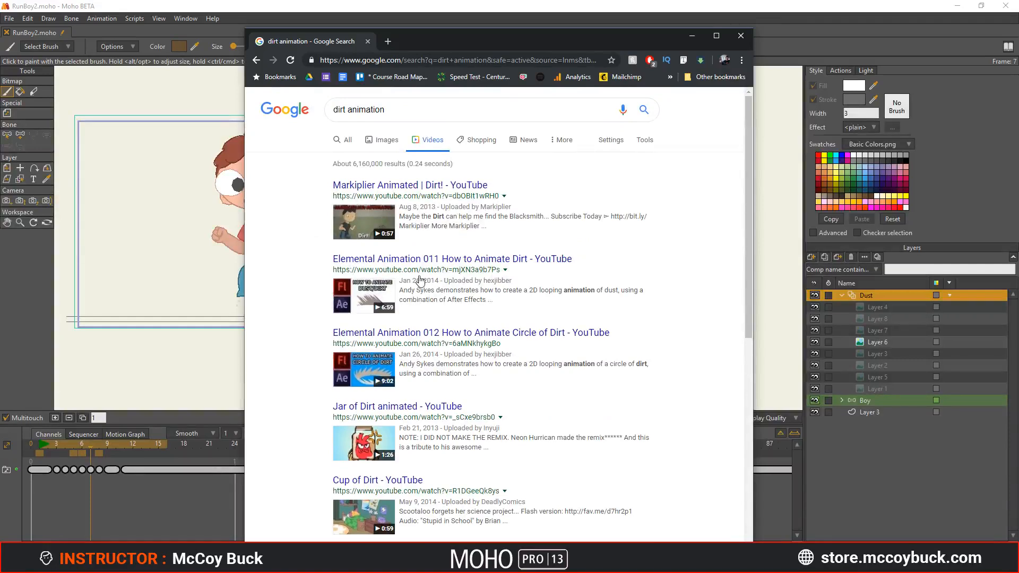
pyautogui.click(427, 260)
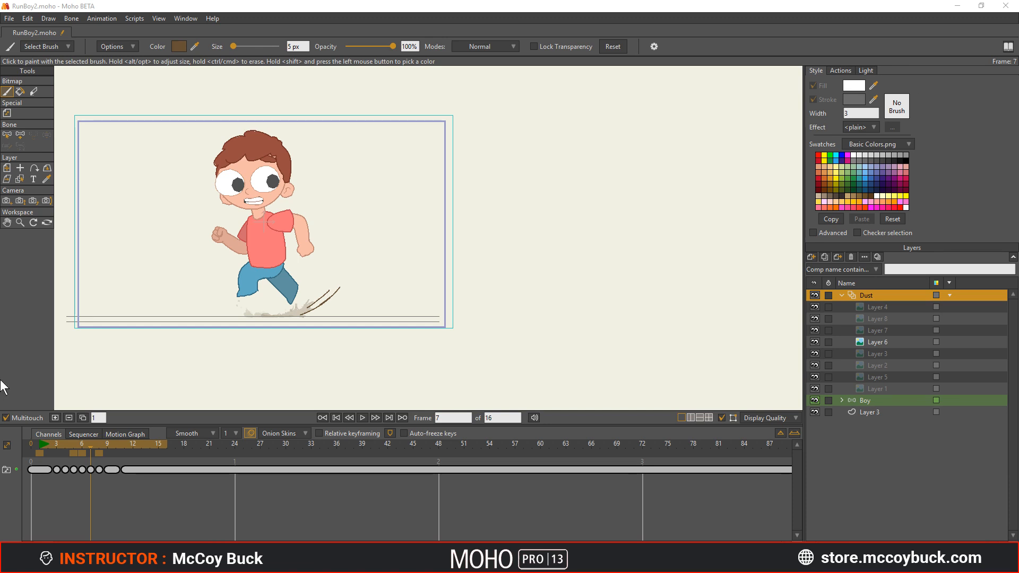
# - Back in Moho, try to brush several long dust streaks flying up behind the foot on frame 8 of the Dust layer
pyautogui.scroll(5, 213, 289)
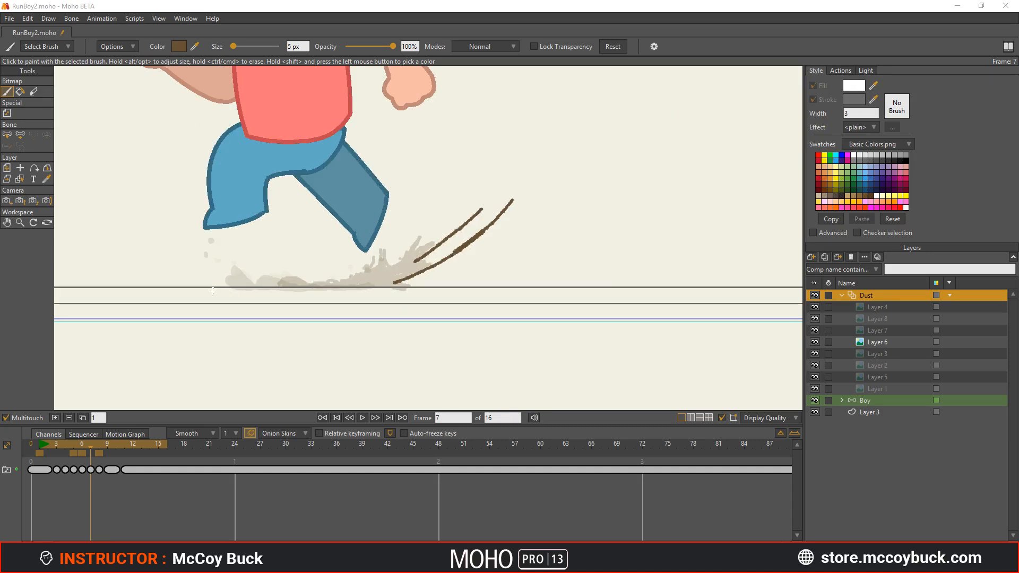
pyautogui.moveTo(94, 443)
pyautogui.mouseDown()
pyautogui.moveTo(40, 446)
pyautogui.moveTo(110, 444)
pyautogui.moveTo(79, 444)
pyautogui.moveTo(99, 446)
pyautogui.mouseUp()
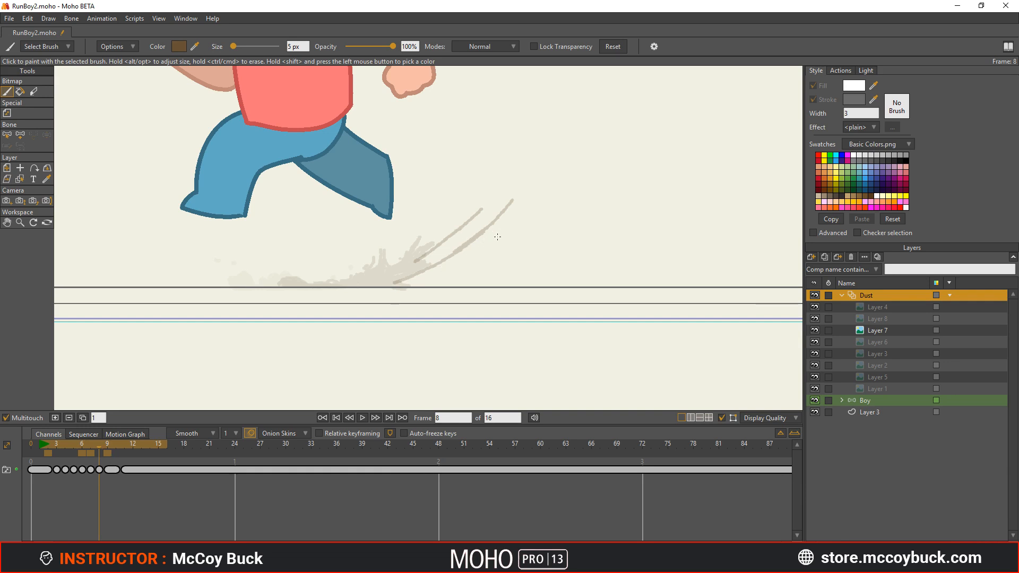
pyautogui.moveTo(532, 214)
pyautogui.mouseDown()
pyautogui.moveTo(570, 185)
pyautogui.moveTo(450, 259)
pyautogui.mouseUp()
pyautogui.moveTo(578, 195); pyautogui.dragTo(480, 258)
pyautogui.moveTo(480, 259)
pyautogui.mouseDown()
pyautogui.moveTo(582, 174)
pyautogui.moveTo(564, 178)
pyautogui.mouseUp()
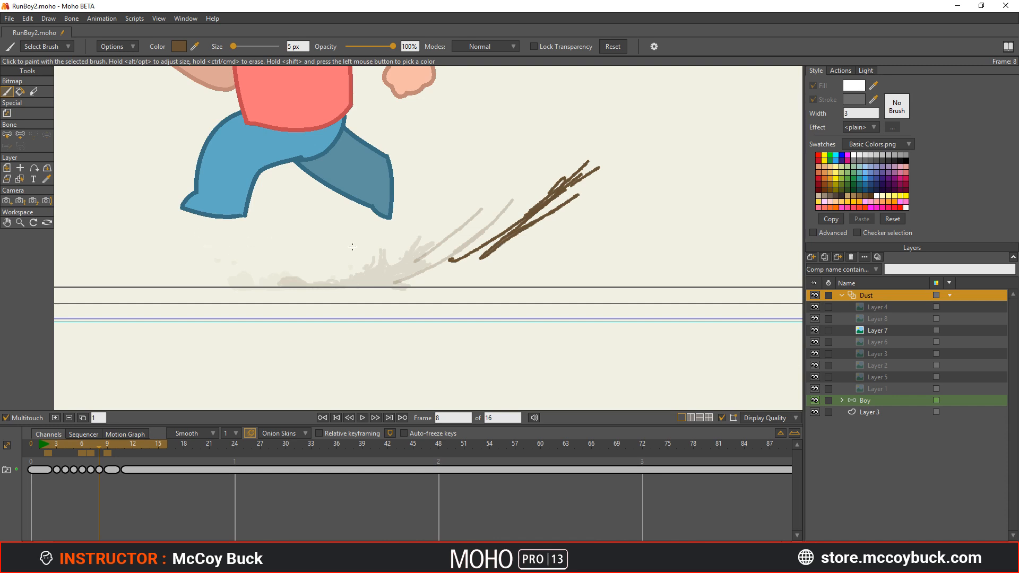
pyautogui.moveTo(480, 265)
pyautogui.mouseDown()
pyautogui.moveTo(589, 186)
pyautogui.moveTo(517, 259)
pyautogui.moveTo(608, 201)
pyautogui.moveTo(591, 234)
pyautogui.moveTo(603, 239)
pyautogui.moveTo(588, 226)
pyautogui.moveTo(525, 234)
pyautogui.moveTo(552, 196)
pyautogui.moveTo(595, 178)
pyautogui.mouseUp()
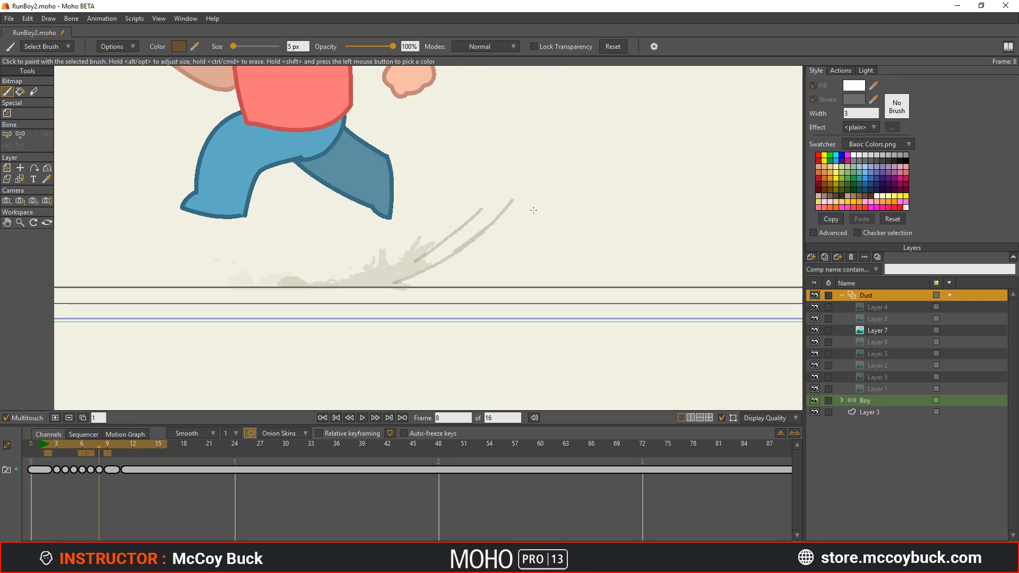
# - Revert the RunBoy2.moho document to its last saved version and confirm the revert
pyautogui.rightClick(20, 30)
pyautogui.click(68, 32)
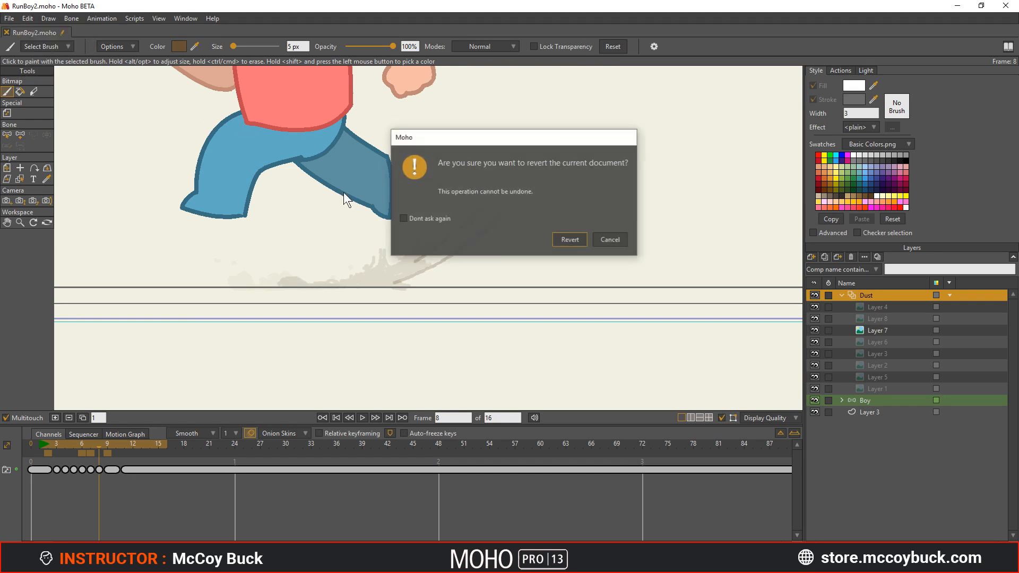
pyautogui.click(577, 240)
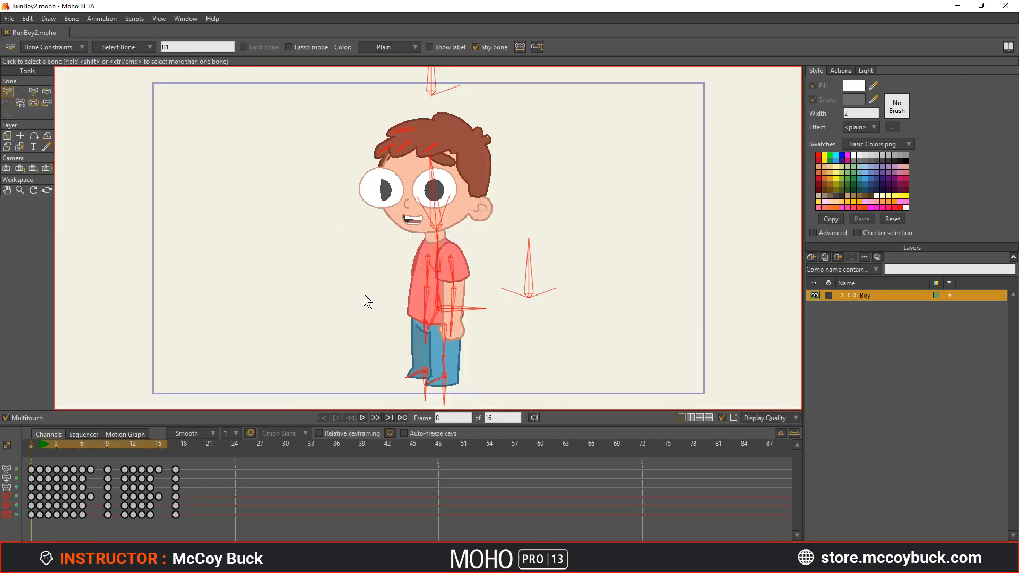
# - Set the project dimensions to the 1080p HDTV (1920x1080) preset
pyautogui.click(9, 18)
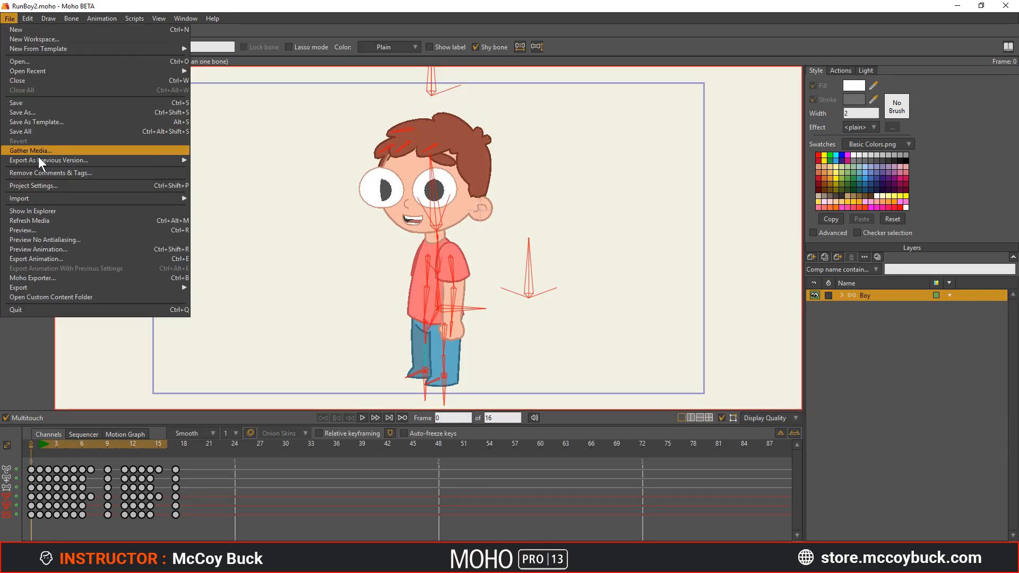
pyautogui.click(146, 185)
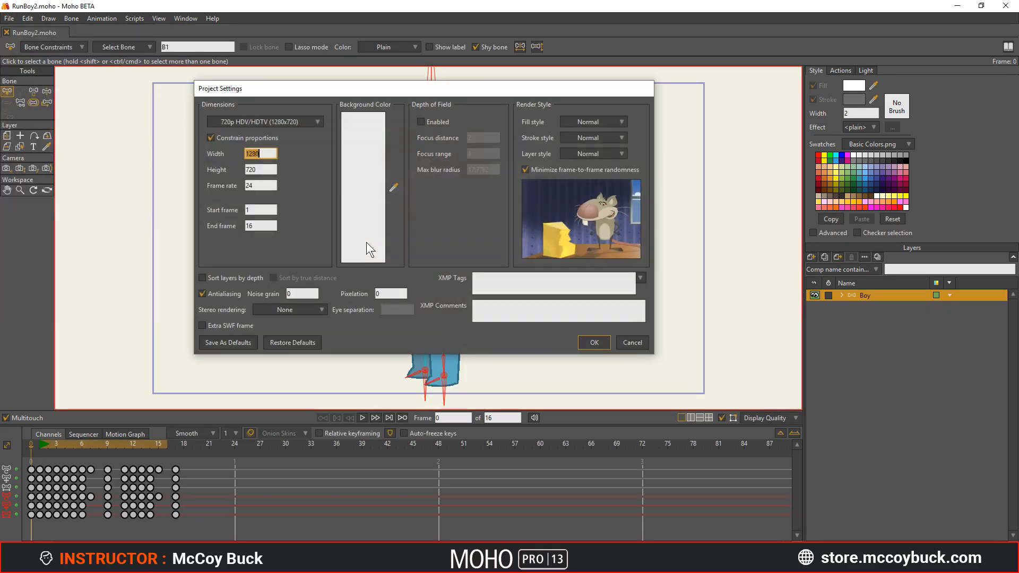
pyautogui.click(277, 123)
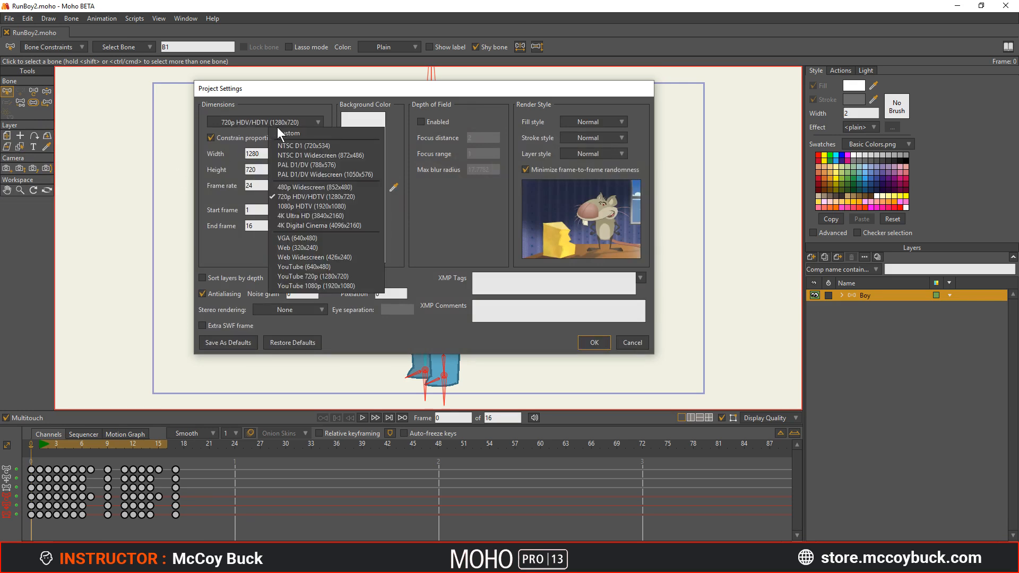
pyautogui.click(297, 208)
pyautogui.click(590, 341)
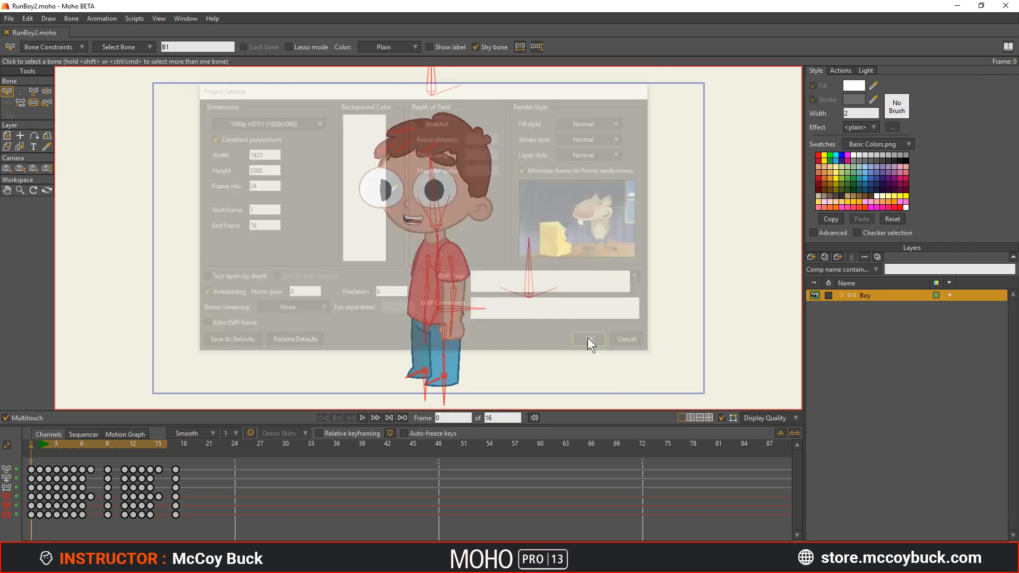
pyautogui.moveTo(74, 451); pyautogui.dragTo(31, 451)
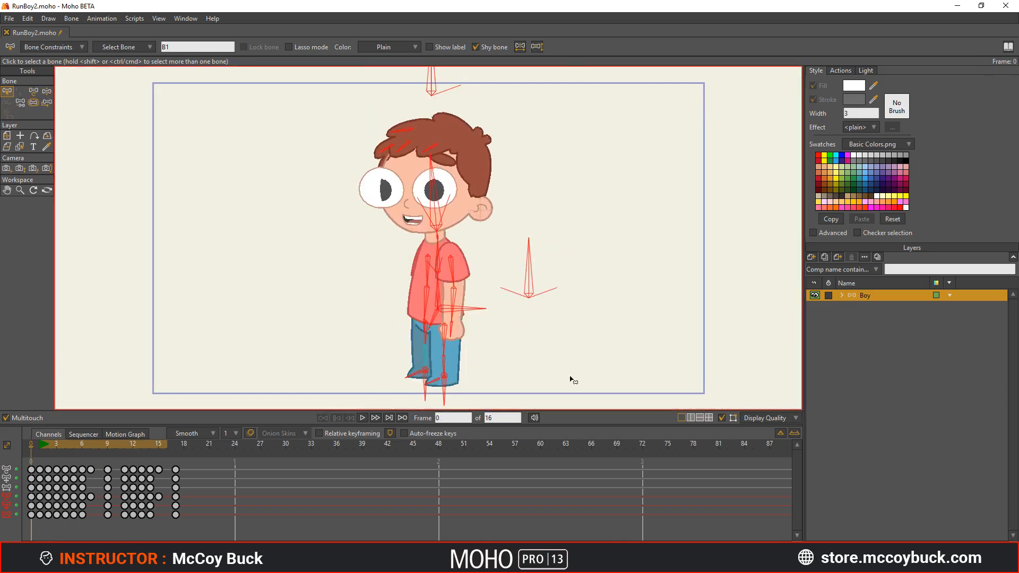
# - Add a 1080p frame-by-frame bitmap layer named Dirt and choose a folder for its images
pyautogui.click(811, 258)
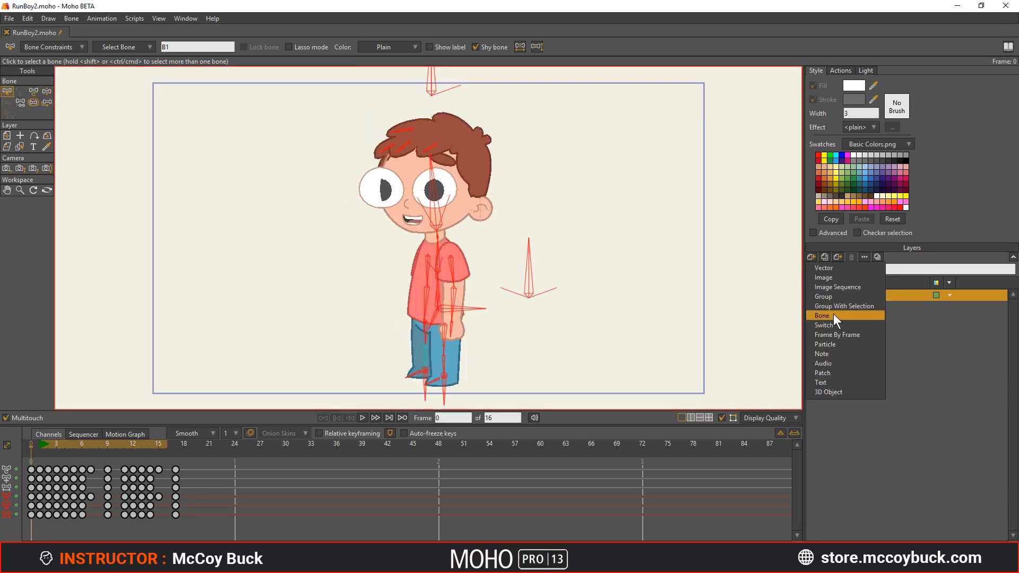
pyautogui.click(829, 334)
pyautogui.click(549, 215)
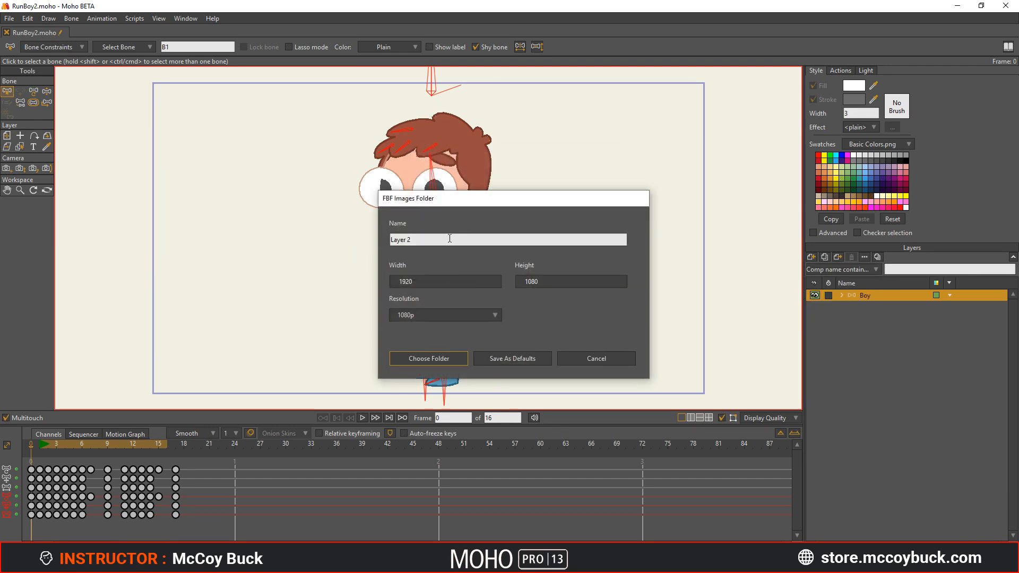
pyautogui.moveTo(450, 238); pyautogui.dragTo(218, 250)
pyautogui.write('Dirt')
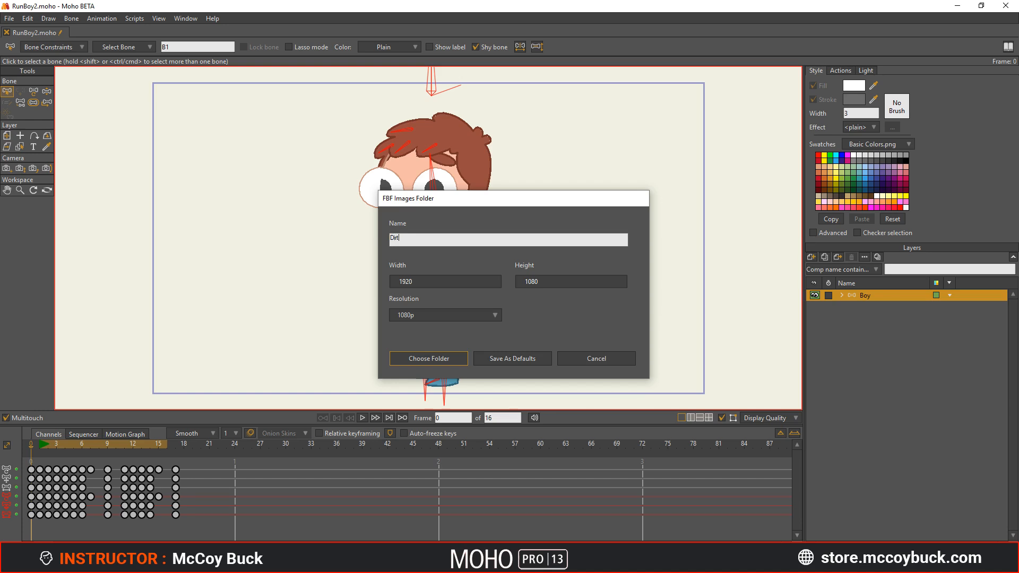
pyautogui.click(454, 358)
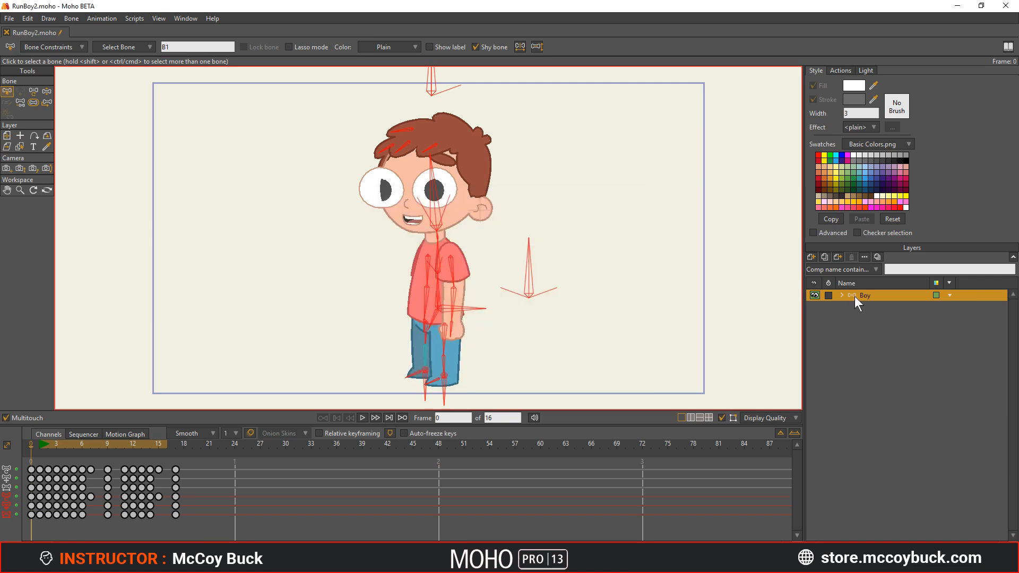
# - Try flooding the Dirt layer's canvas with brown using the bitmap fill tool and undo the fill
pyautogui.scroll(-3, 273, 222)
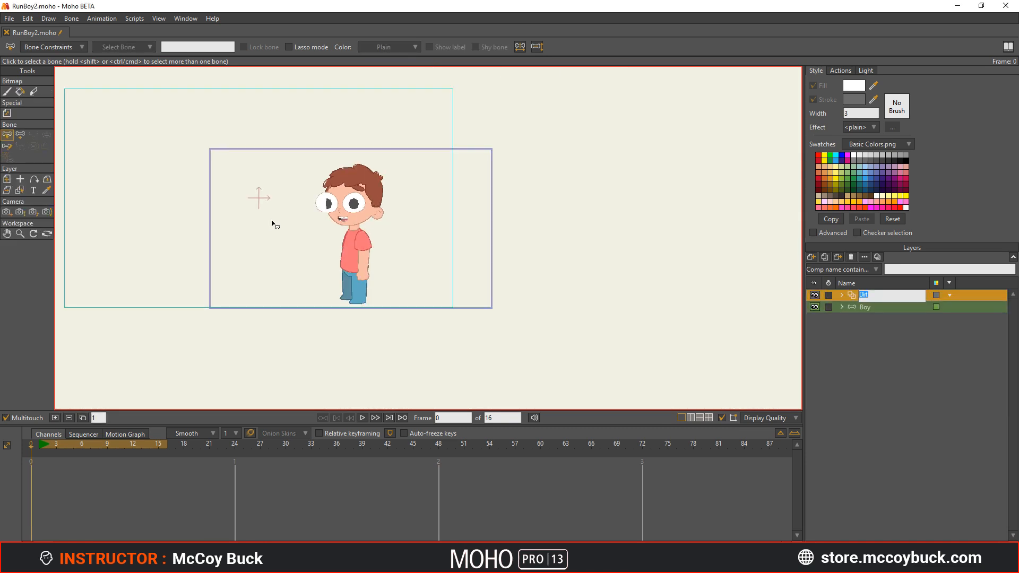
pyautogui.scroll(1, 263, 212)
pyautogui.scroll(-2, 250, 177)
pyautogui.scroll(2, 284, 201)
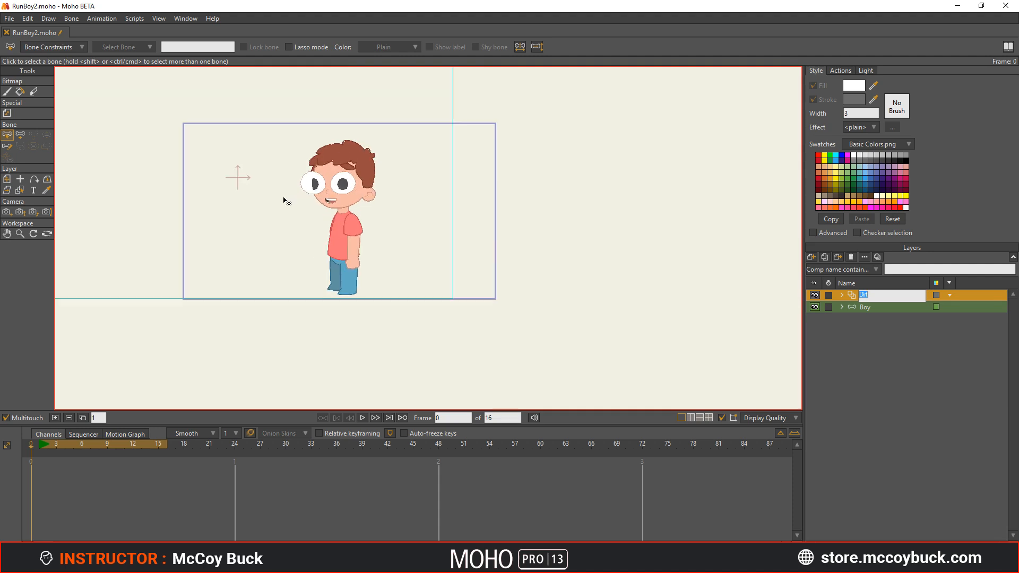
pyautogui.scroll(-2, 292, 191)
pyautogui.moveTo(291, 191); pyautogui.dragTo(331, 231)
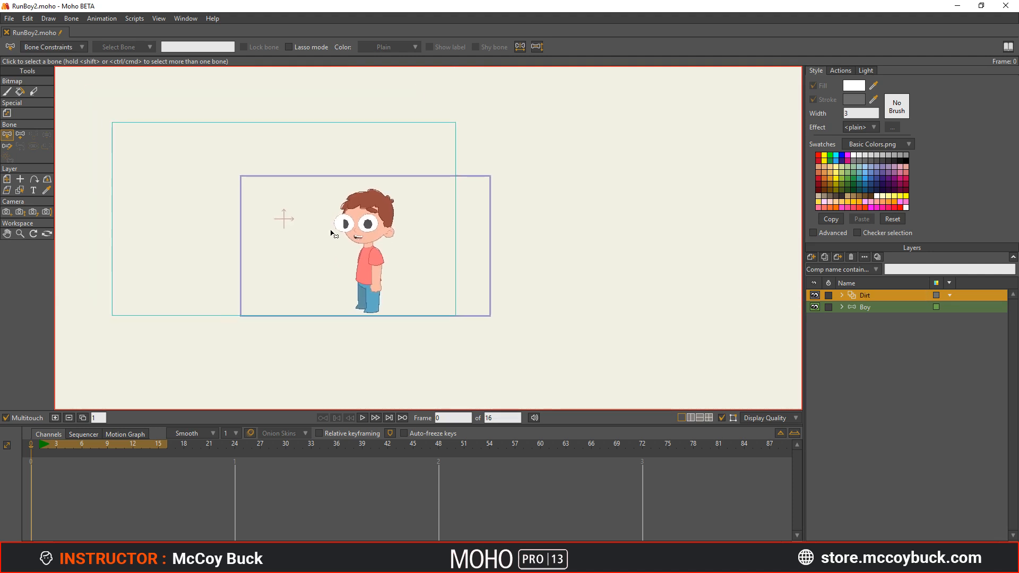
pyautogui.scroll(2, 331, 230)
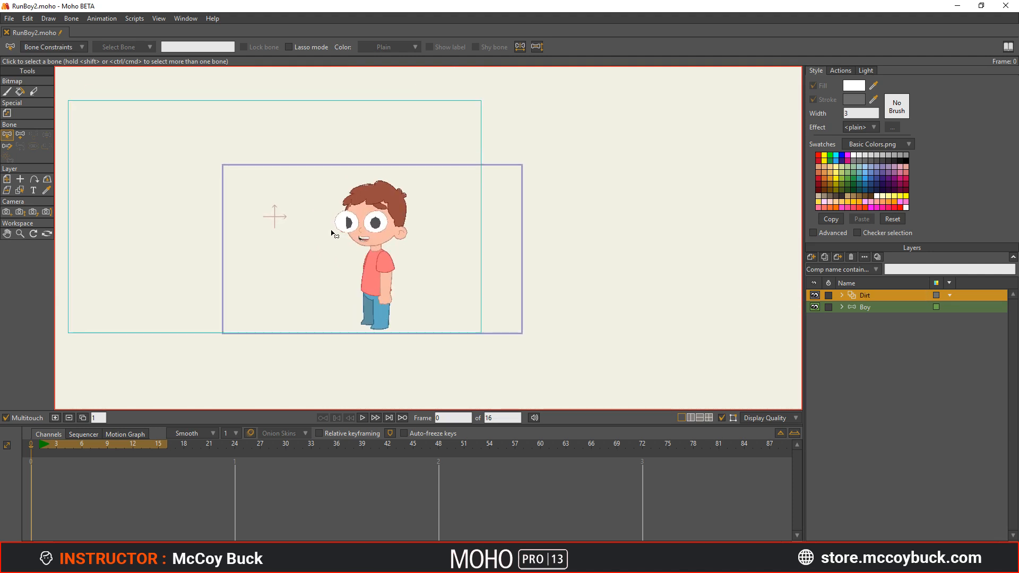
pyautogui.click(815, 295)
pyautogui.click(9, 90)
pyautogui.click(20, 91)
pyautogui.click(252, 212)
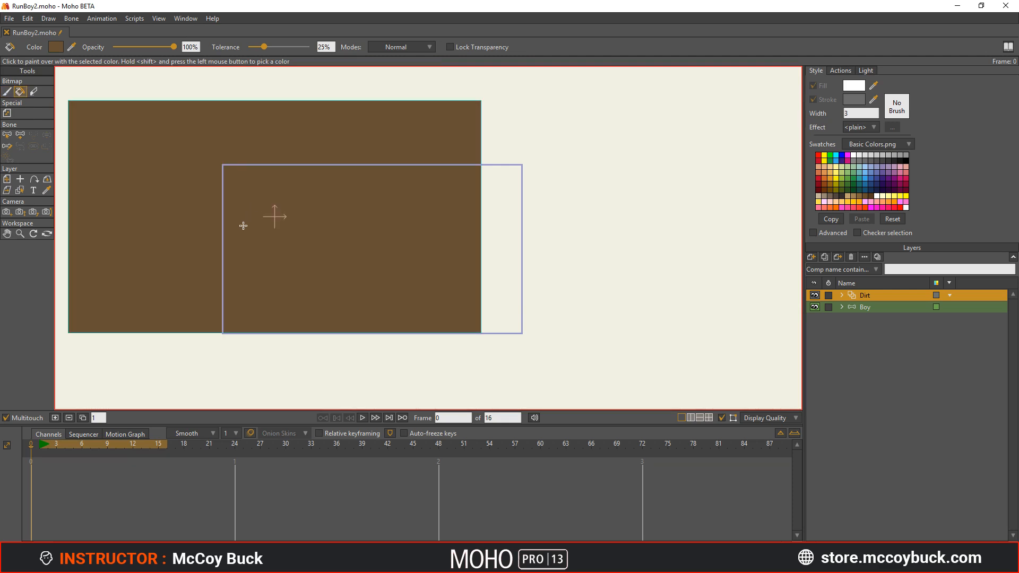
pyautogui.hotkey('ctrl', 'z')
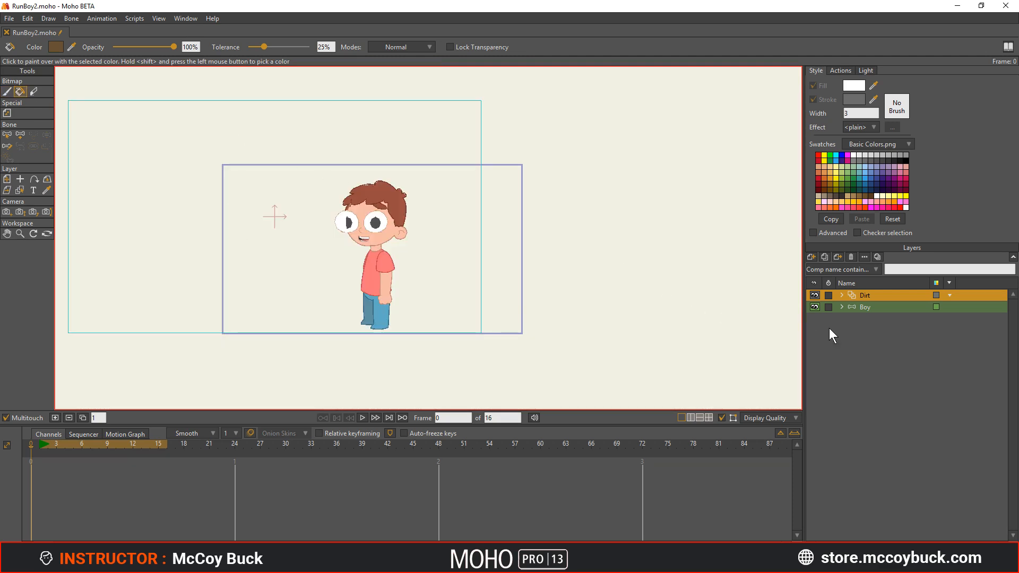
# - Select the Boy and Dirt layers in turn and toggle Dirt's visibility to compare the layer bounds with the project frame
pyautogui.click(868, 309)
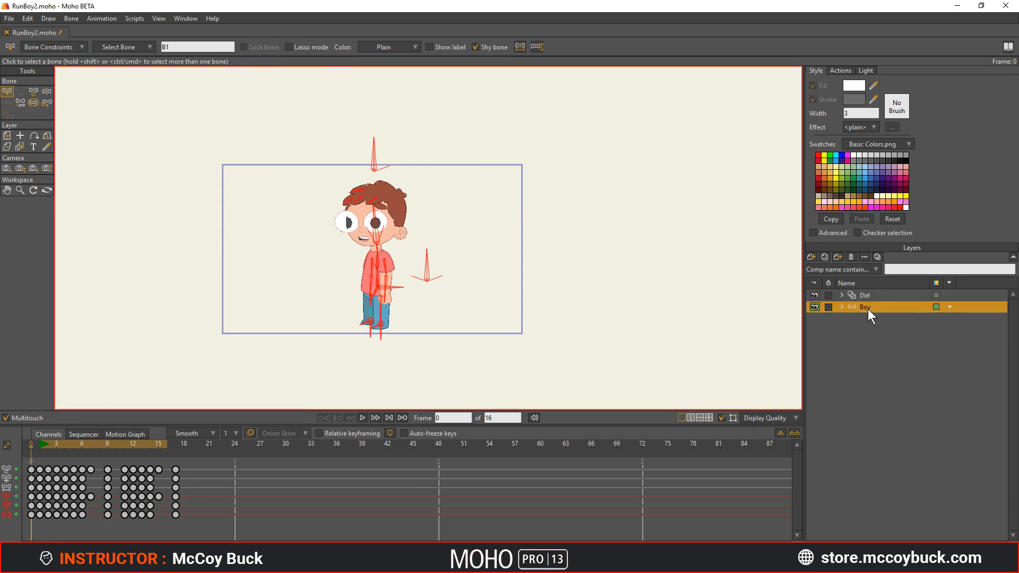
pyautogui.click(876, 291)
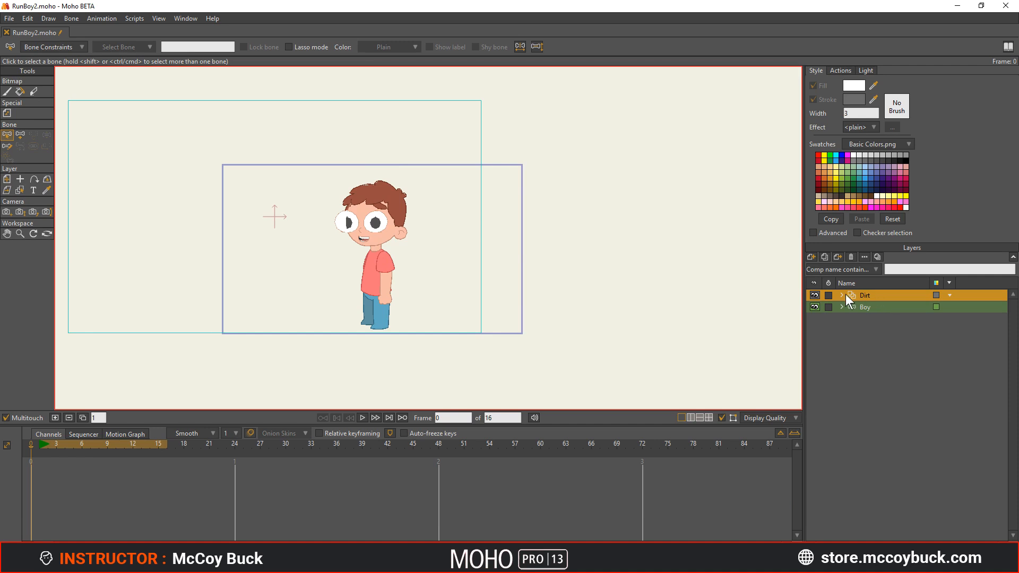
pyautogui.click(814, 295)
pyautogui.click(814, 295)
# - Close RunBoy2.moho without saving its changes and open Boy_Run.moho
pyautogui.click(7, 33)
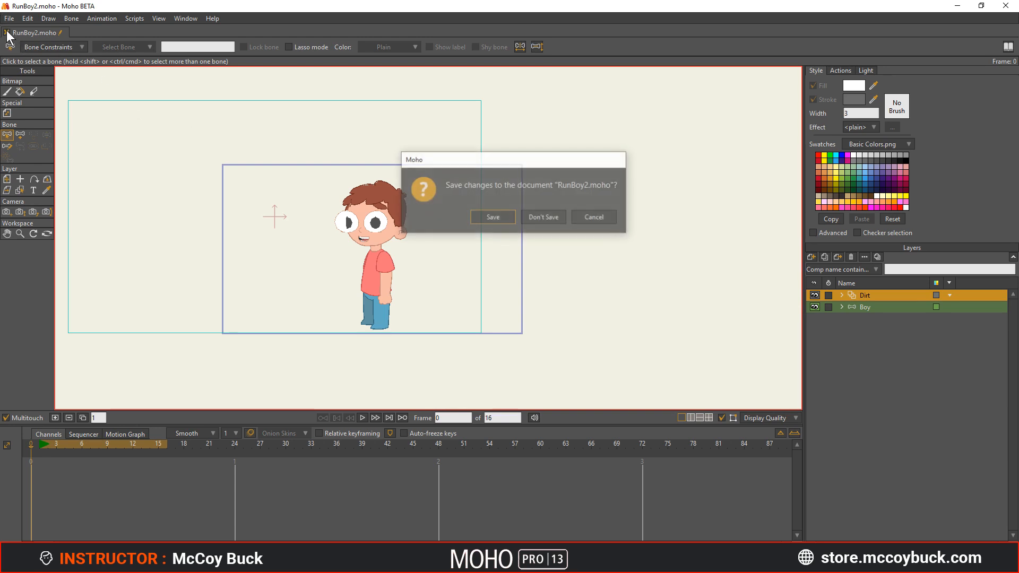
pyautogui.click(544, 218)
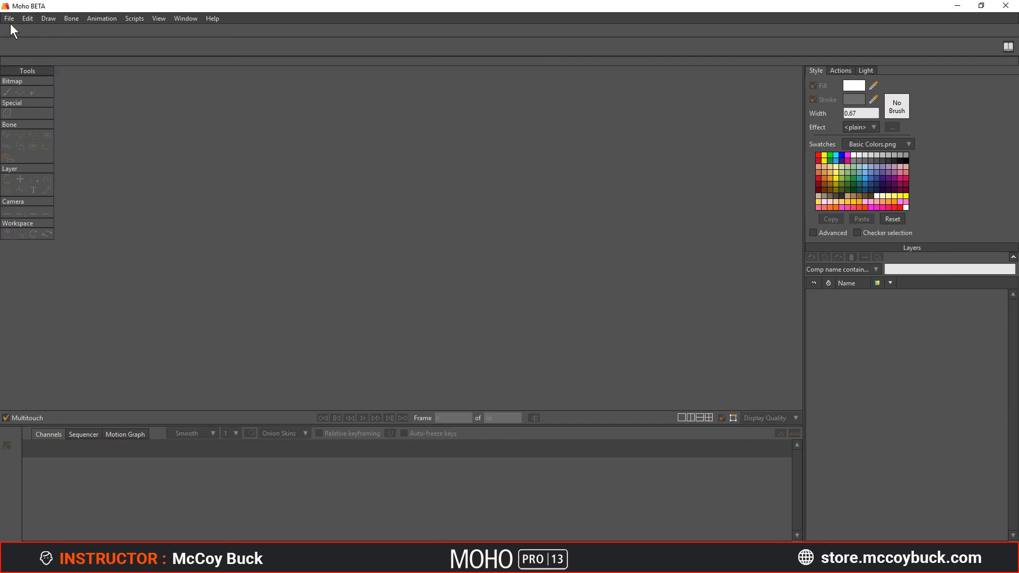
pyautogui.click(10, 19)
pyautogui.click(37, 60)
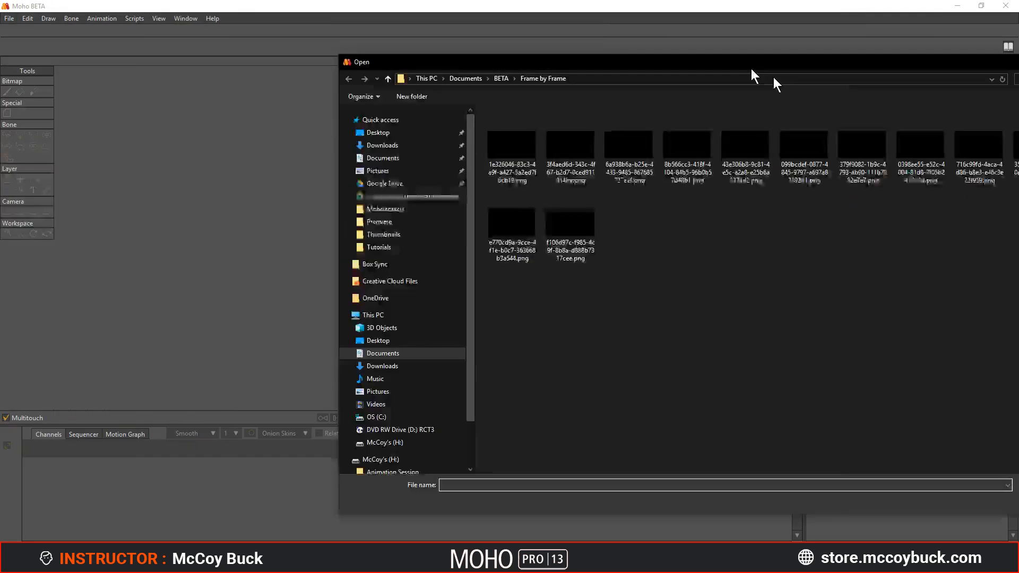
pyautogui.moveTo(752, 69); pyautogui.dragTo(1018, 232)
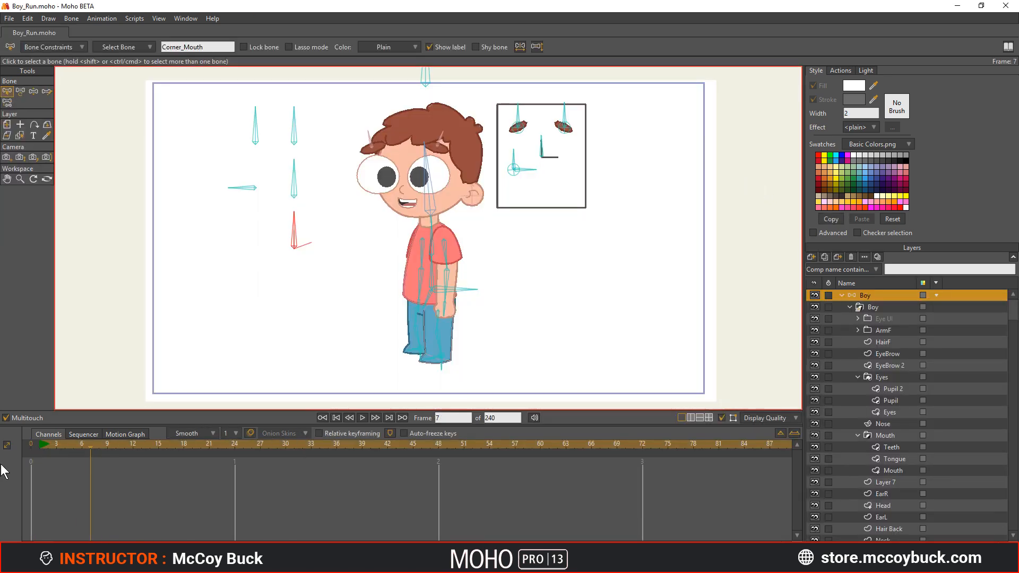
# - Close Boy_Run.moho and open RunCycle.moho, declining to locate the missing Template - Frame 1.png
pyautogui.click(834, 73)
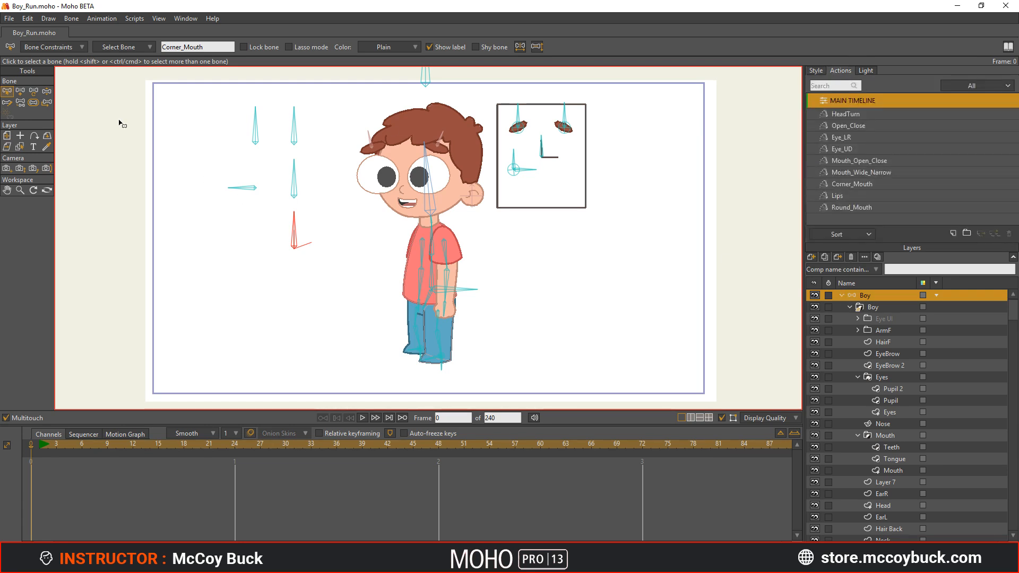
pyautogui.click(6, 33)
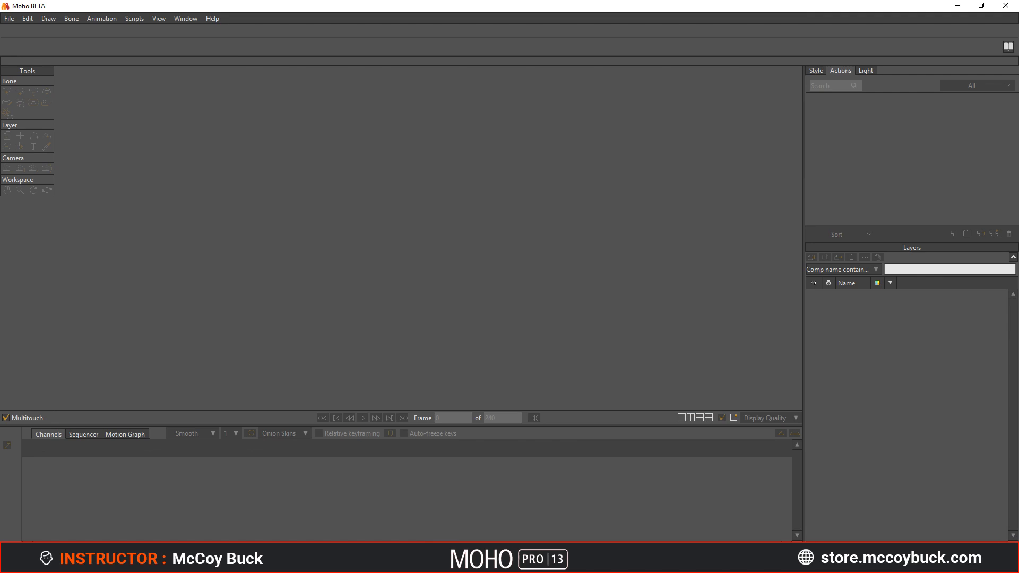
pyautogui.click(9, 19)
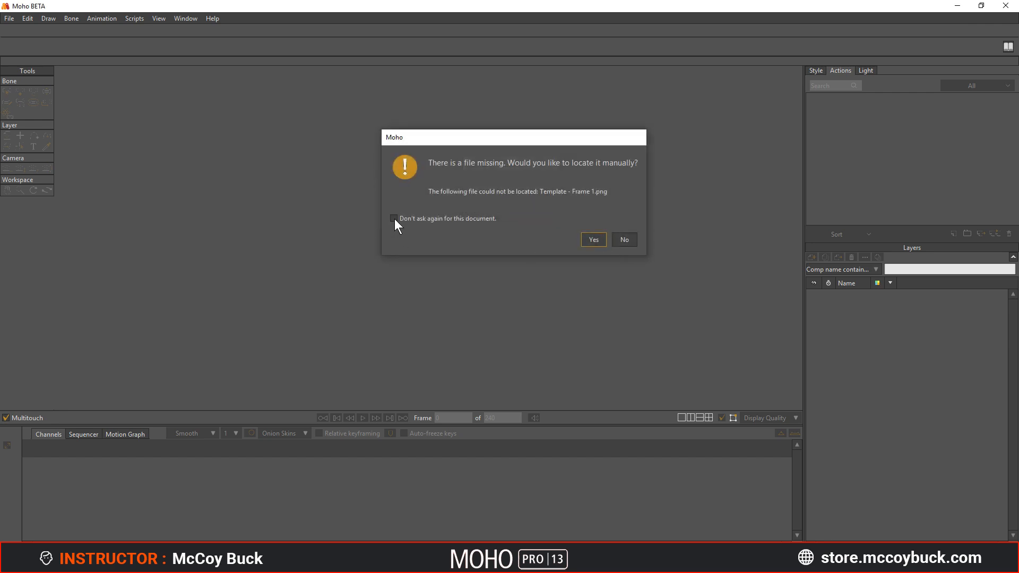
pyautogui.click(624, 240)
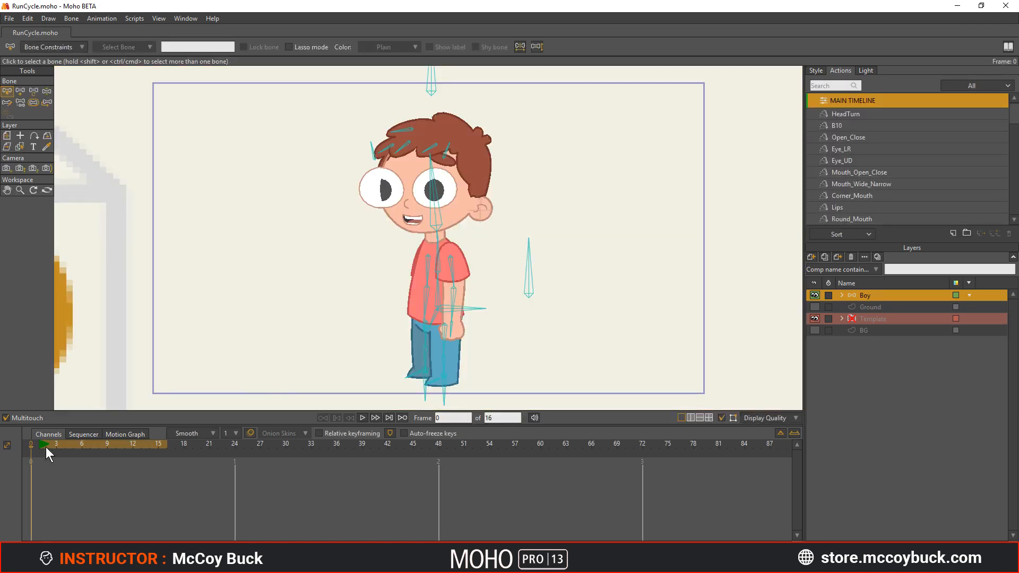
pyautogui.moveTo(46, 447)
pyautogui.mouseDown()
pyautogui.moveTo(138, 438)
pyautogui.moveTo(33, 451)
pyautogui.mouseUp()
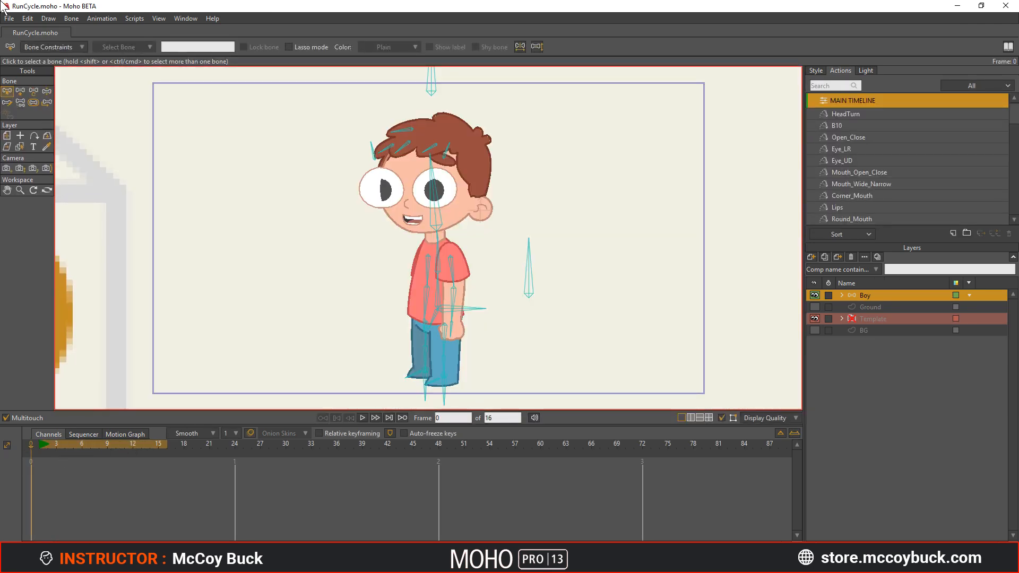
# - Close RunCycle.moho and open the recent document BillionDollarStrut.moho, declining to locate its missing template image
pyautogui.click(7, 32)
pyautogui.click(8, 20)
pyautogui.moveTo(21, 69)
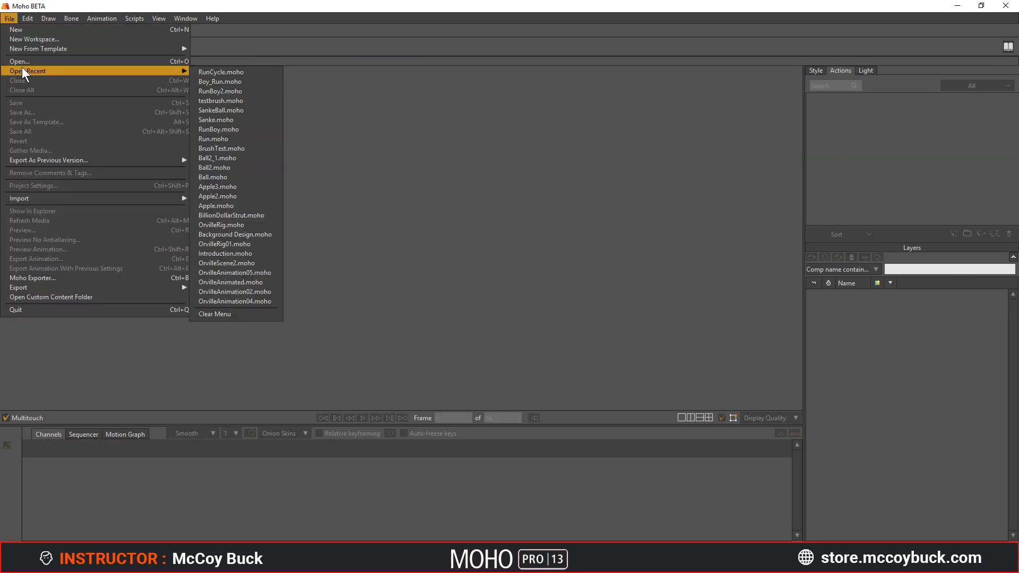
pyautogui.click(248, 217)
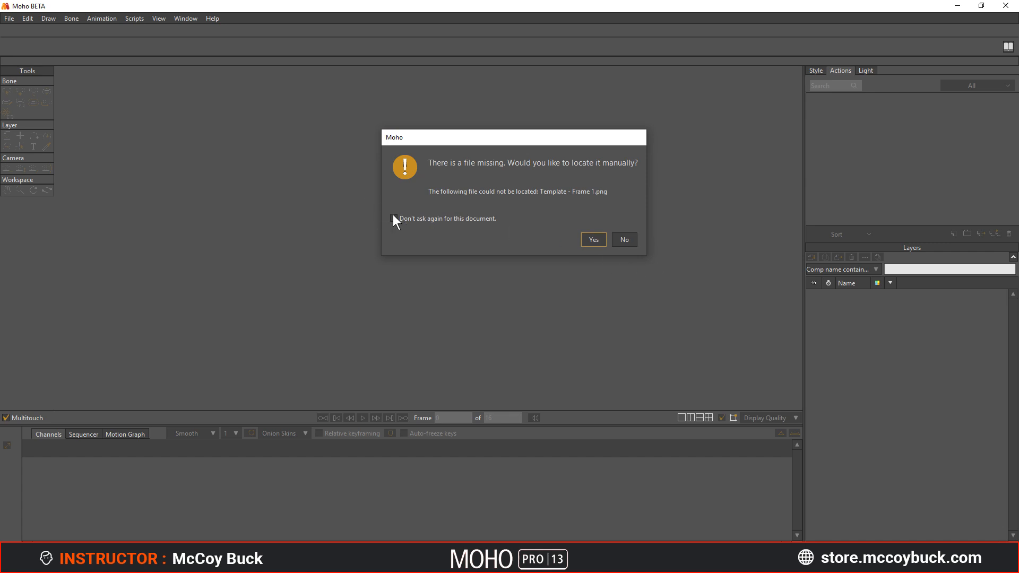
pyautogui.click(622, 239)
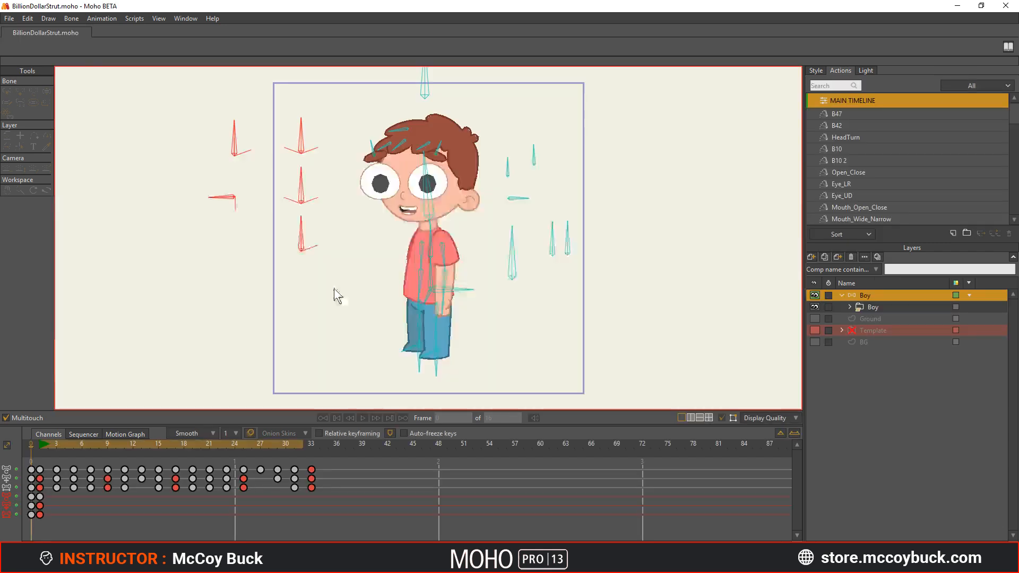
# - Play the boy's strut animation from the start and stop it
pyautogui.click(44, 445)
pyautogui.press('space')
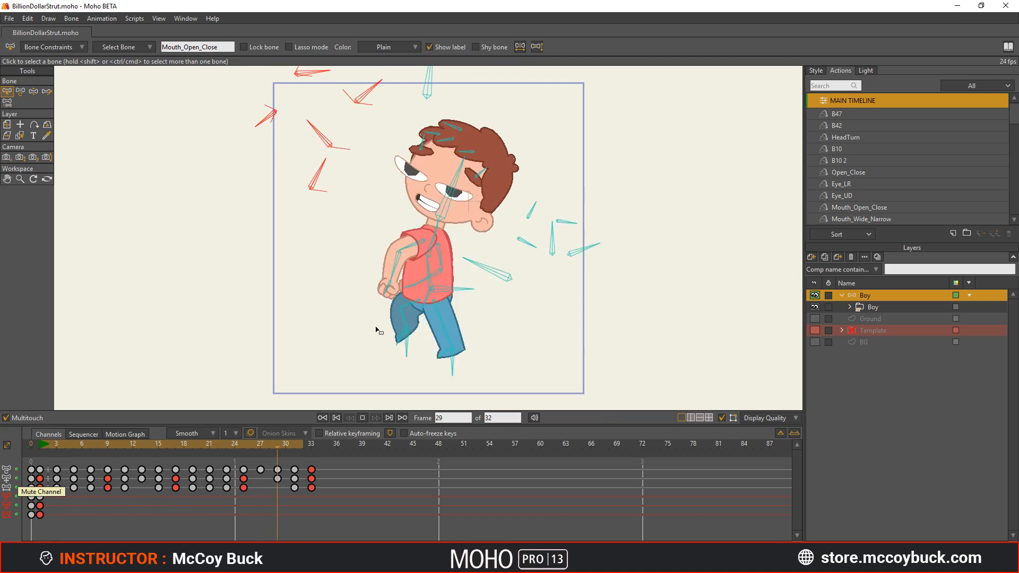
pyautogui.press('space')
pyautogui.scroll(-2, 291, 182)
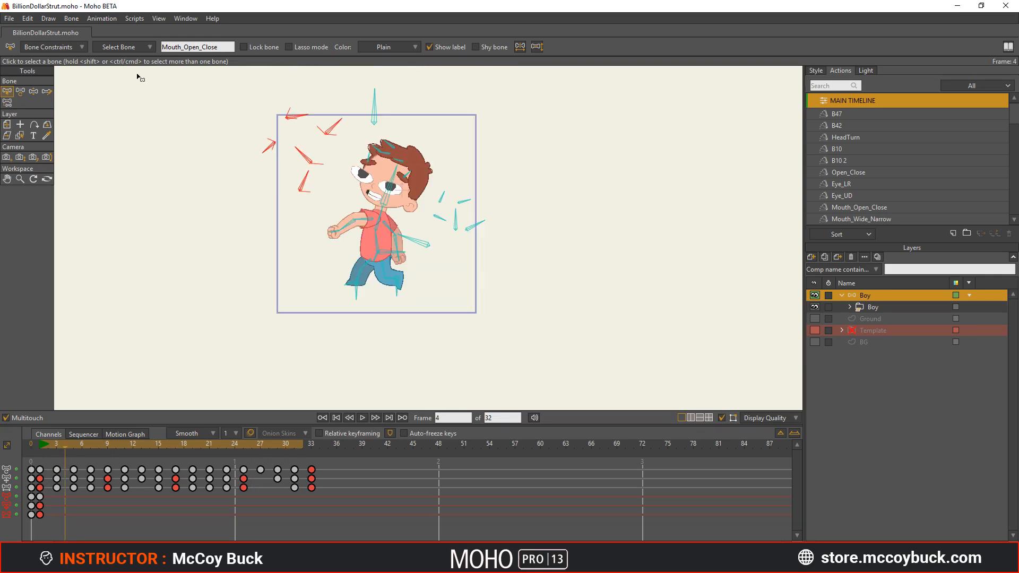
# - Check the project dimensions of BillionDollarStrut.moho in Project Settings and leave them as they are
pyautogui.click(11, 18)
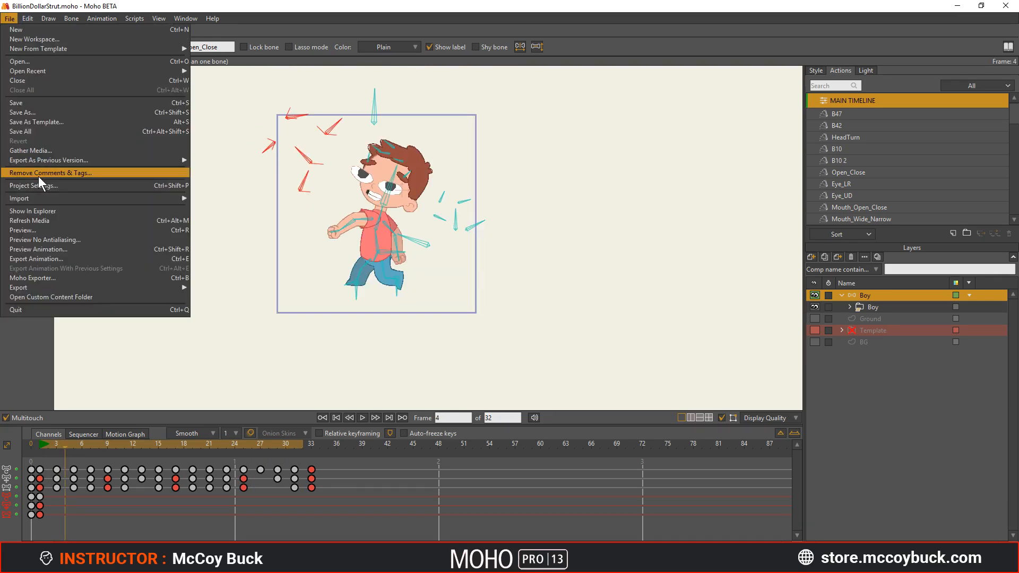
pyautogui.click(289, 192)
pyautogui.hotkey('ctrl', 'shift', 'p')
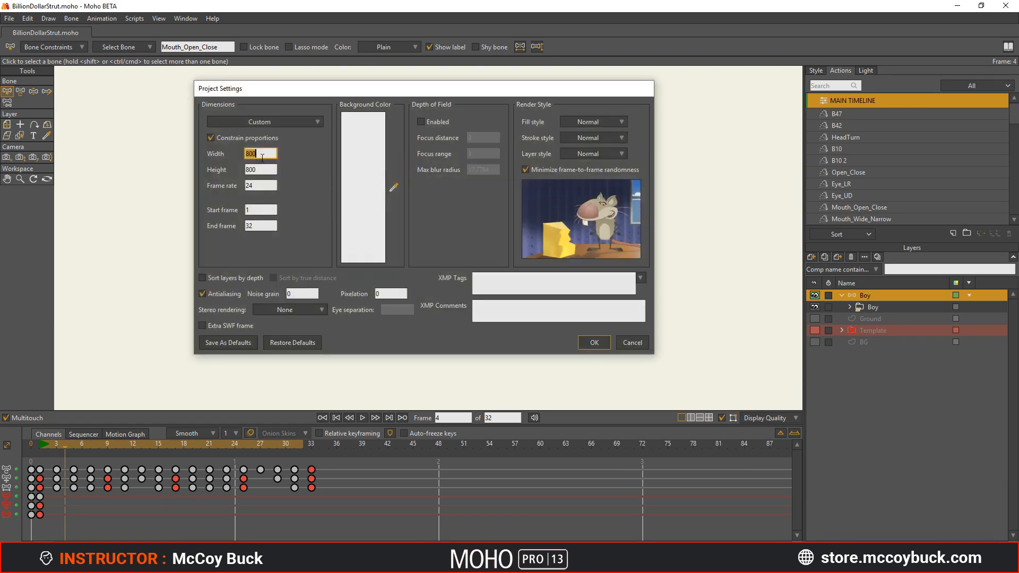
pyautogui.click(632, 343)
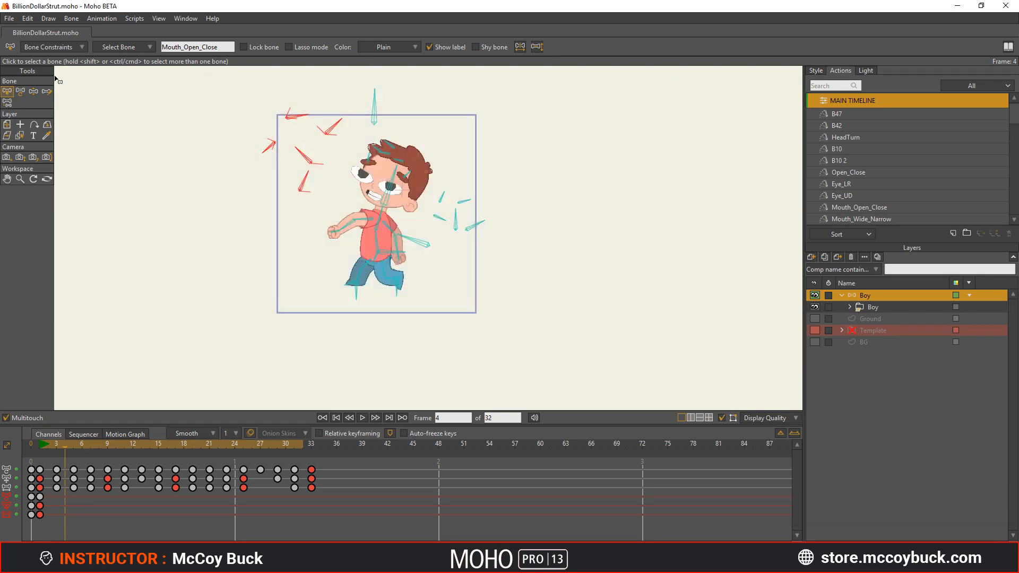
# - Close BillionDollarStrut.moho and open RunCycle.anime, declining to locate the missing Template - Frame 1.png
pyautogui.click(7, 33)
pyautogui.click(10, 19)
pyautogui.moveTo(56, 71)
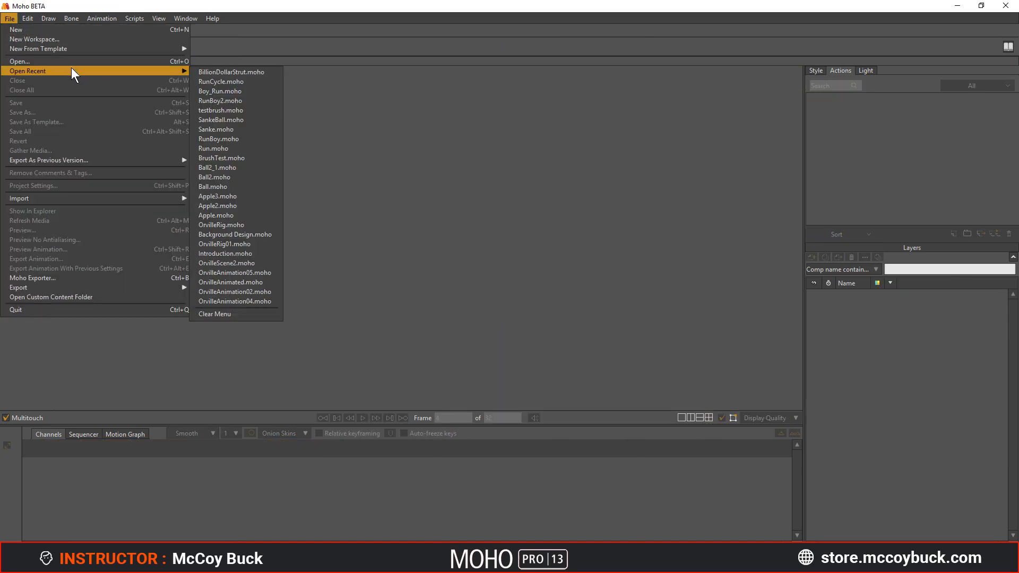
pyautogui.click(40, 62)
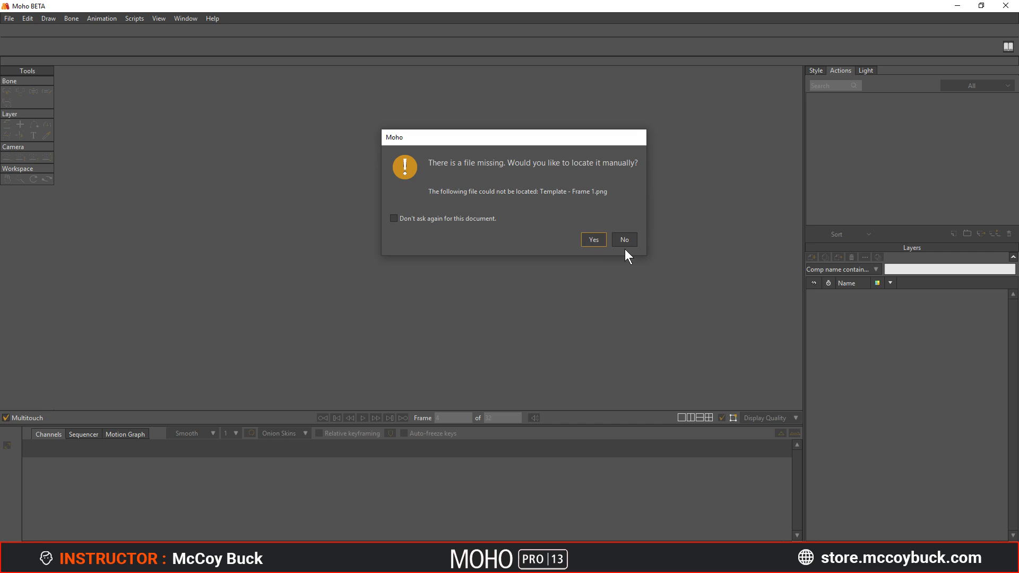
pyautogui.click(621, 241)
pyautogui.click(623, 240)
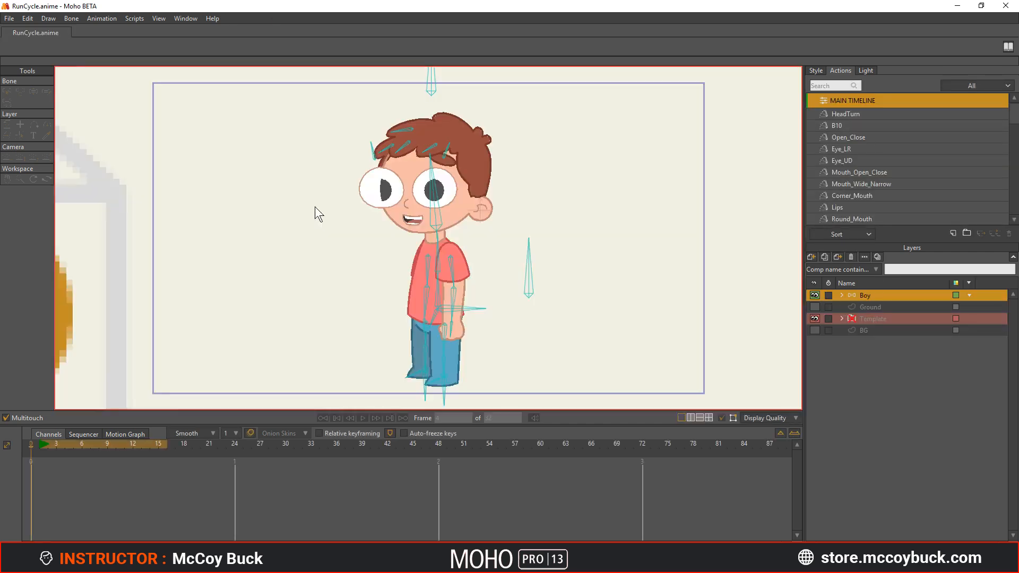
# - Look through the action list of the Boy layer in RunCycle.anime at frame 2
pyautogui.click(47, 445)
pyautogui.click(870, 319)
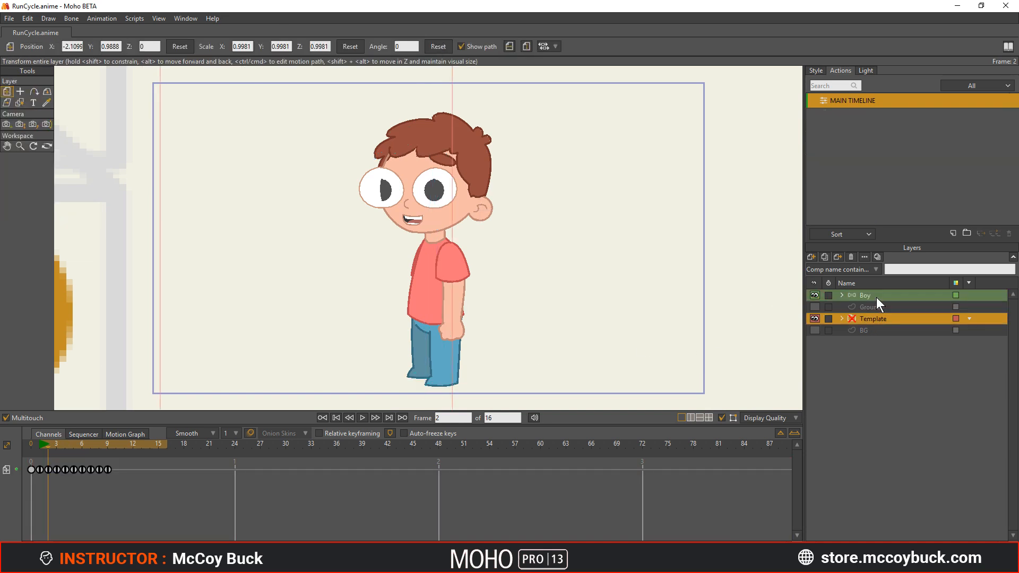
pyautogui.click(877, 296)
pyautogui.scroll(-5, 852, 181)
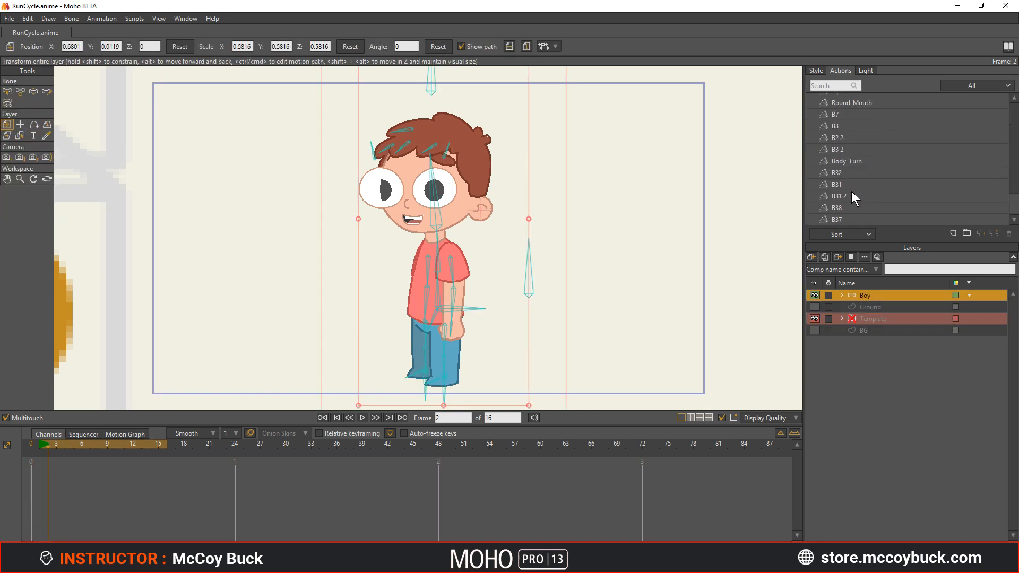
pyautogui.scroll(5, 850, 189)
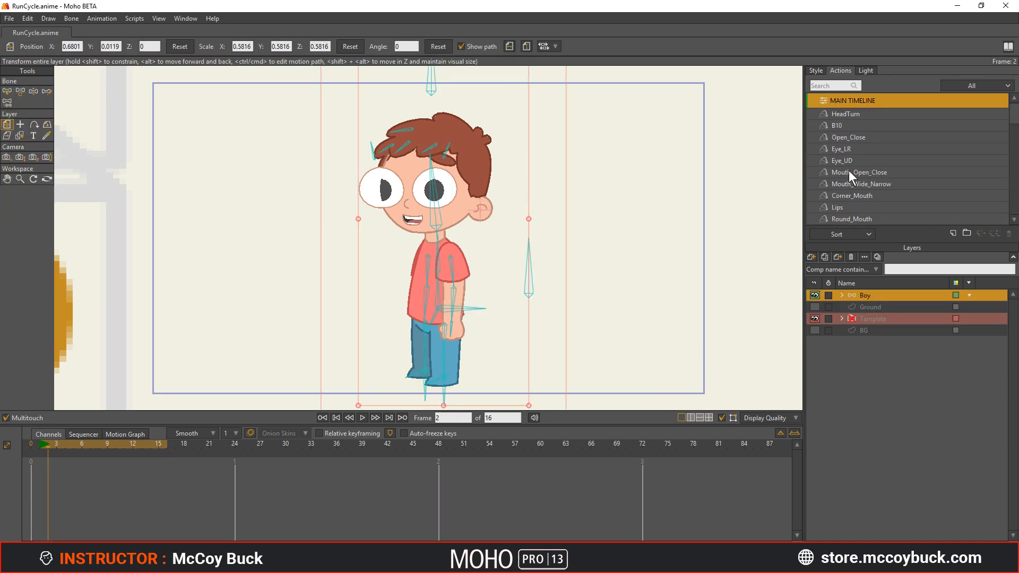
# - Close RunCycle.anime and create a new blank document
pyautogui.click(6, 32)
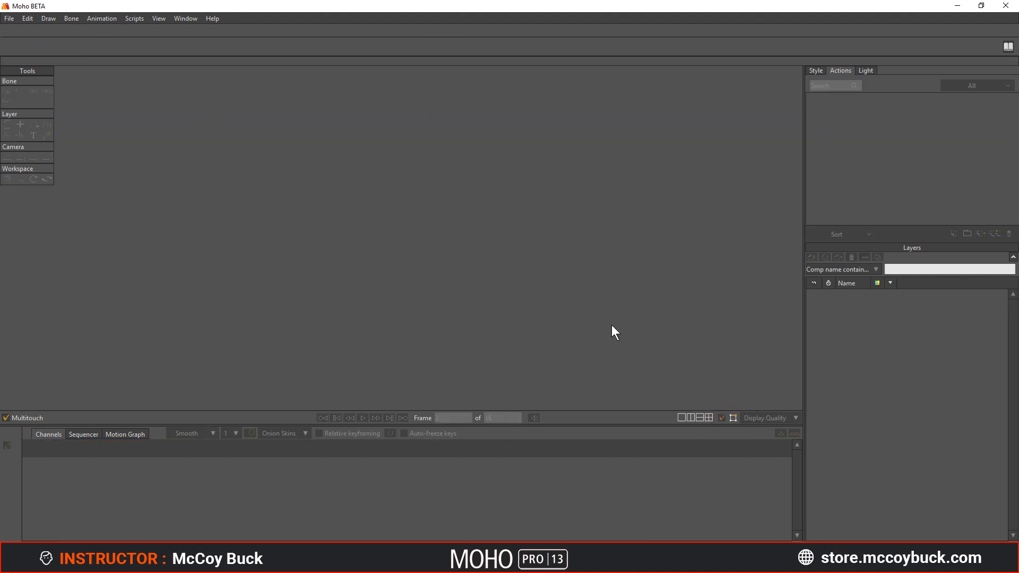
pyautogui.click(27, 19)
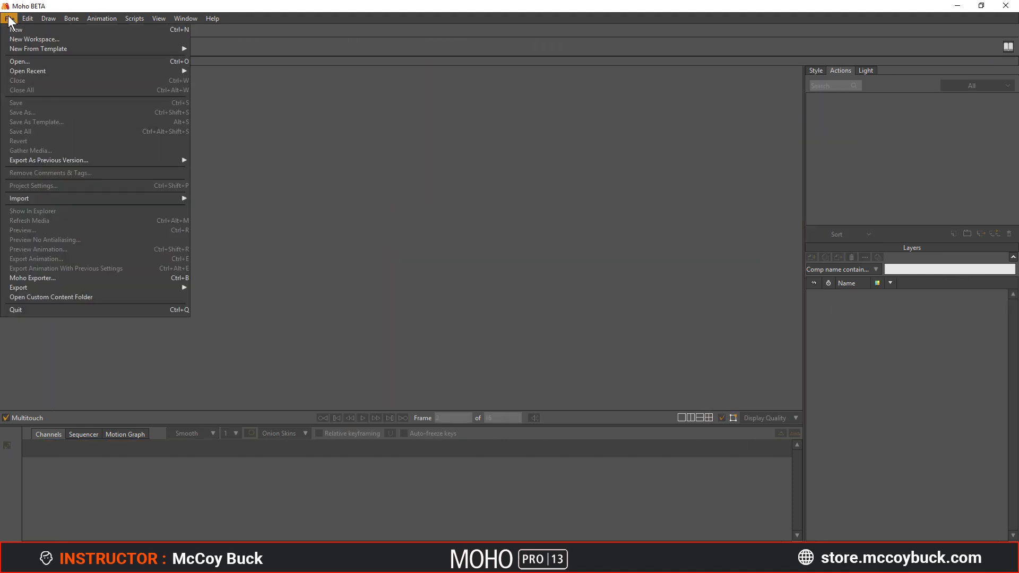
pyautogui.click(21, 30)
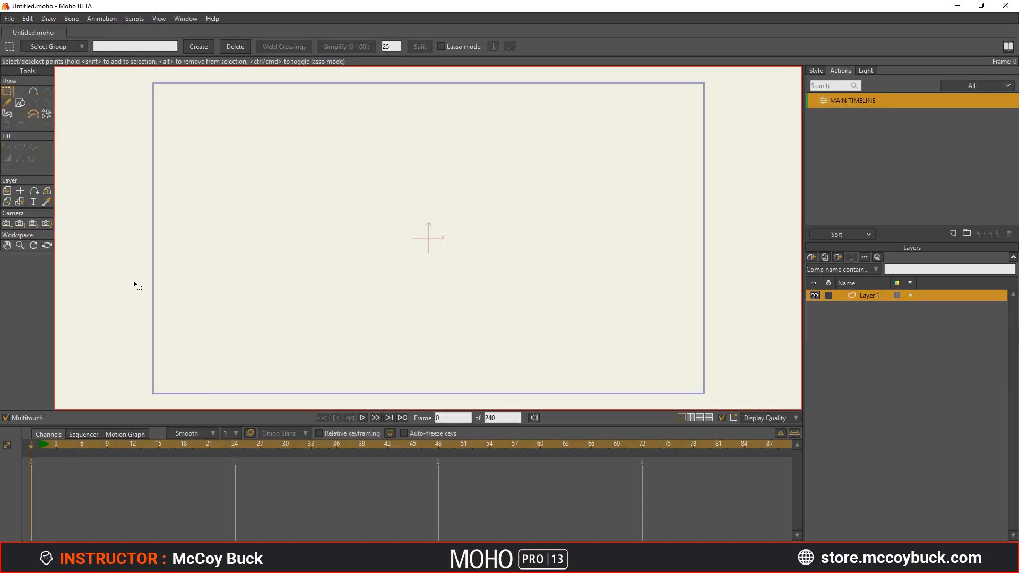
pyautogui.click(38, 445)
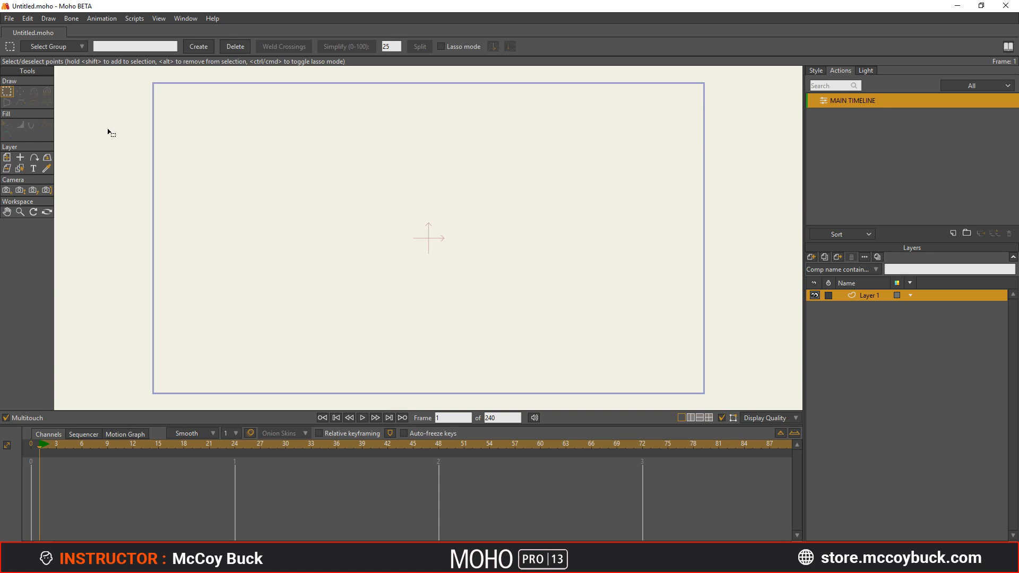
pyautogui.click(812, 256)
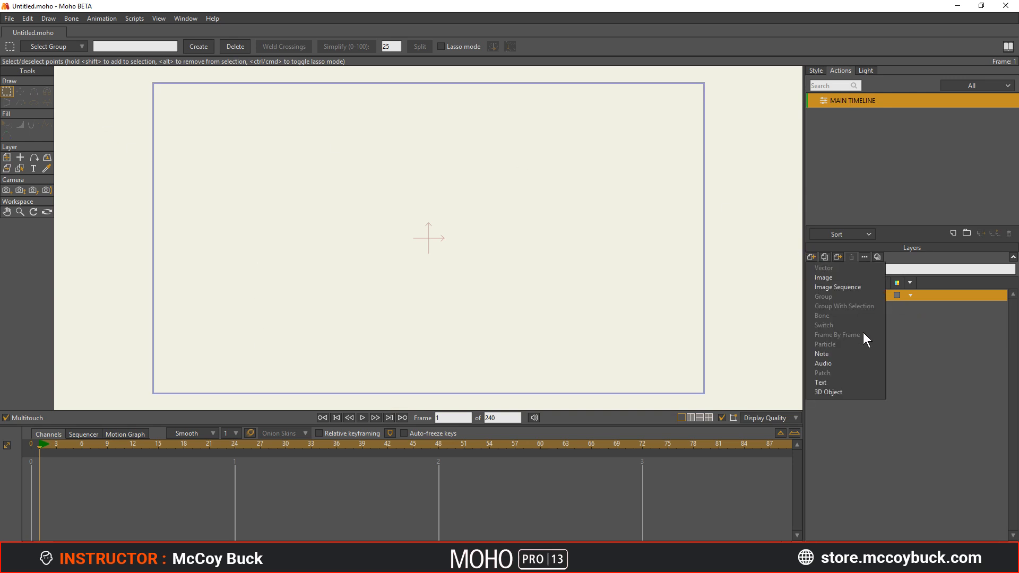
pyautogui.click(33, 445)
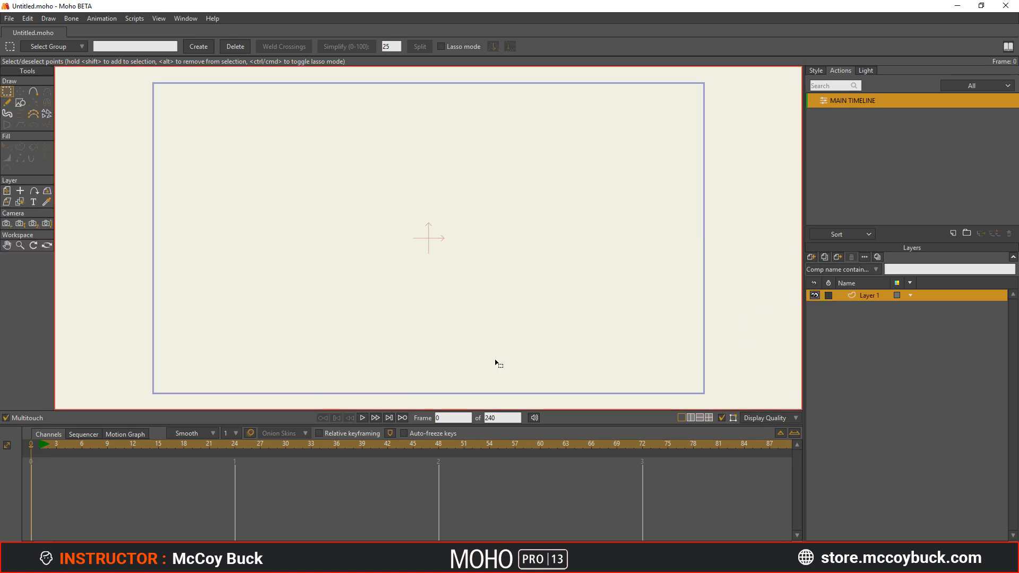
# - Add an image-type Frame By Frame layer named Ball at 1920 x 1080 (1080p), choose its images folder and compare its canvas with the project frame
pyautogui.click(810, 258)
pyautogui.click(832, 336)
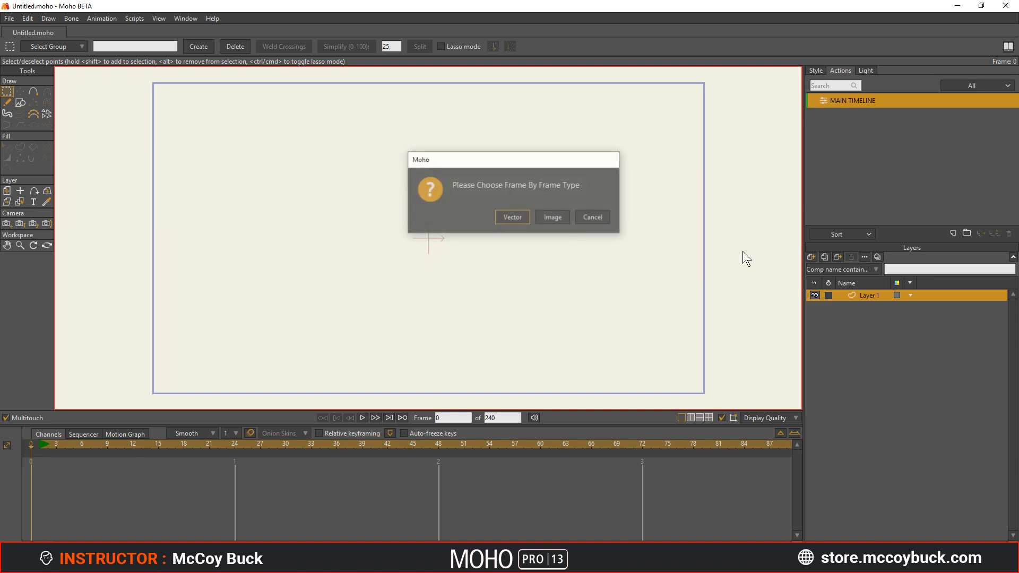
pyautogui.click(552, 218)
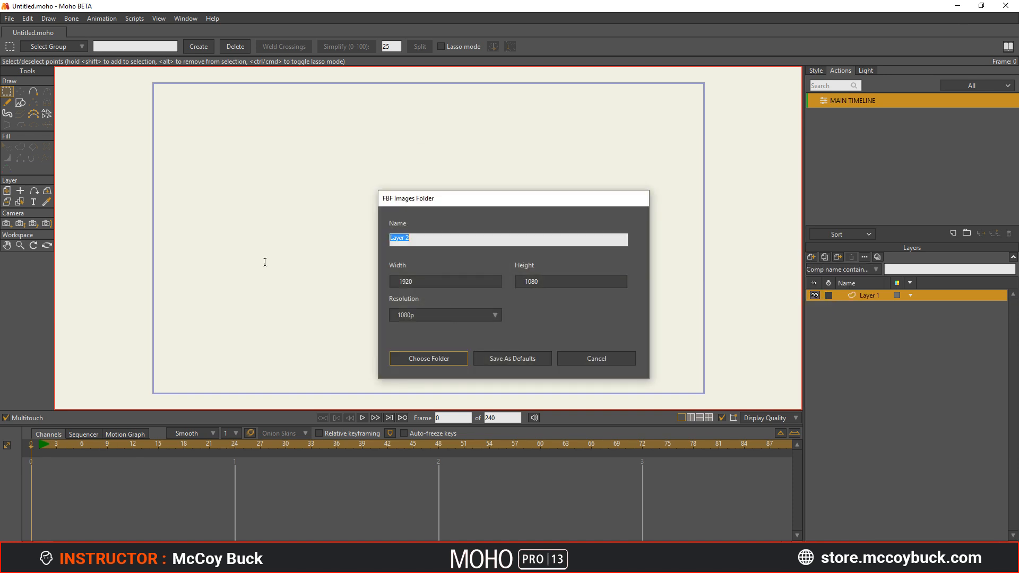
pyautogui.write('Ball')
pyautogui.click(447, 357)
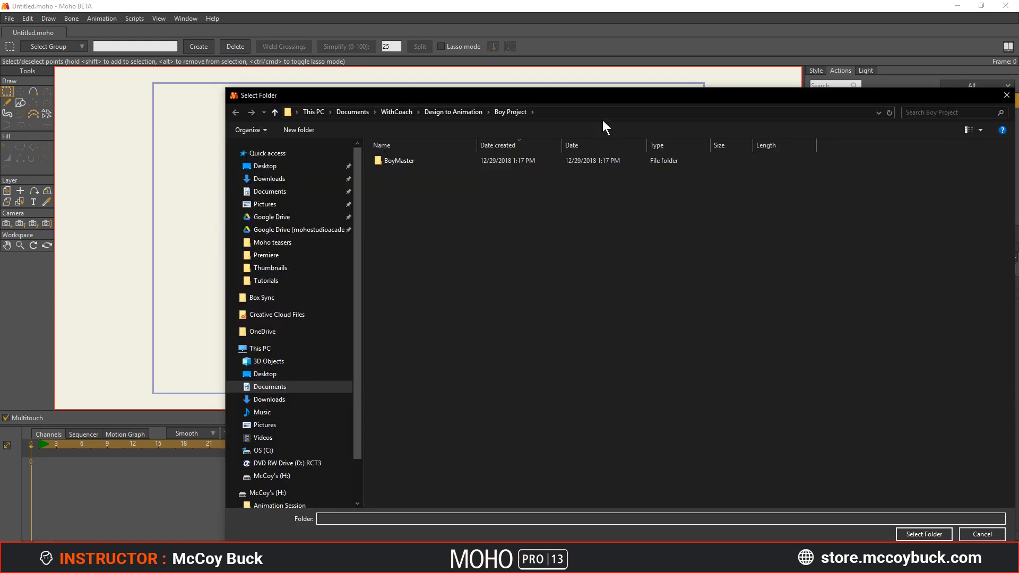
pyautogui.moveTo(585, 91); pyautogui.dragTo(1018, 63)
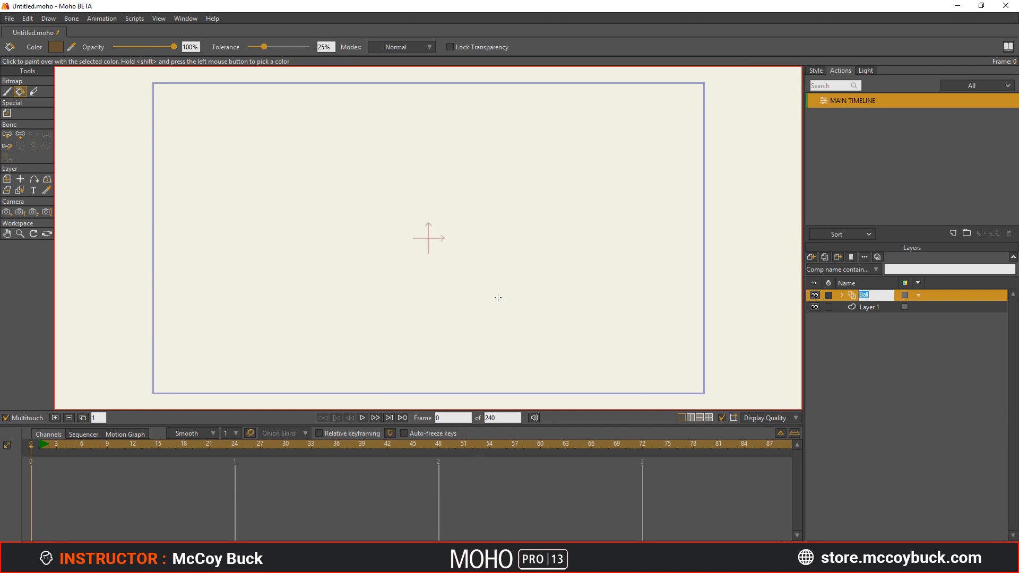
pyautogui.scroll(-5, 320, 186)
pyautogui.scroll(2, 321, 186)
pyautogui.scroll(-2, 332, 179)
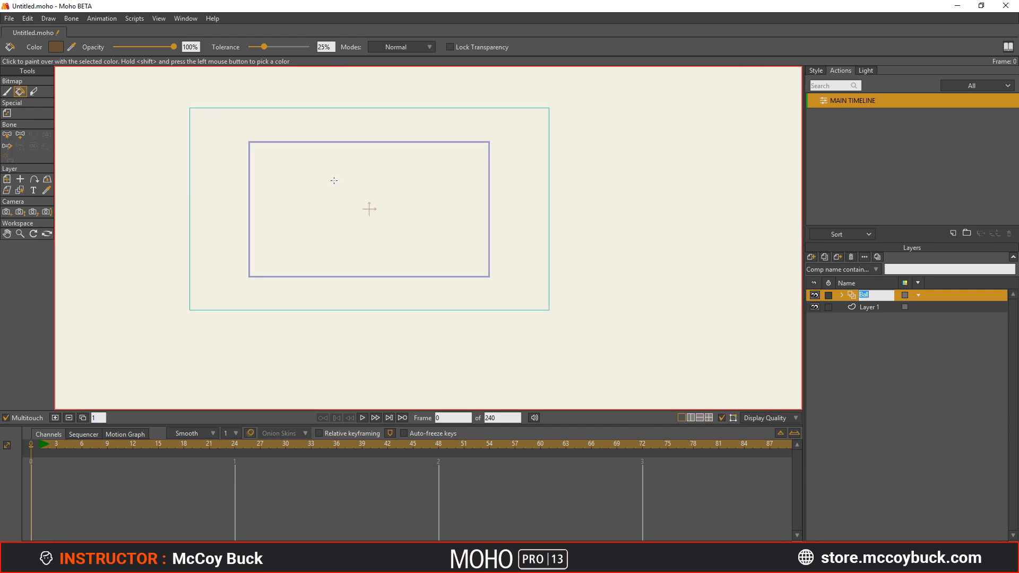
# - Set the project dimensions to 1080p HDTV (1920x1080), save them as defaults and compare the project frame with the Ball layer's canvas
pyautogui.click(8, 18)
pyautogui.click(391, 268)
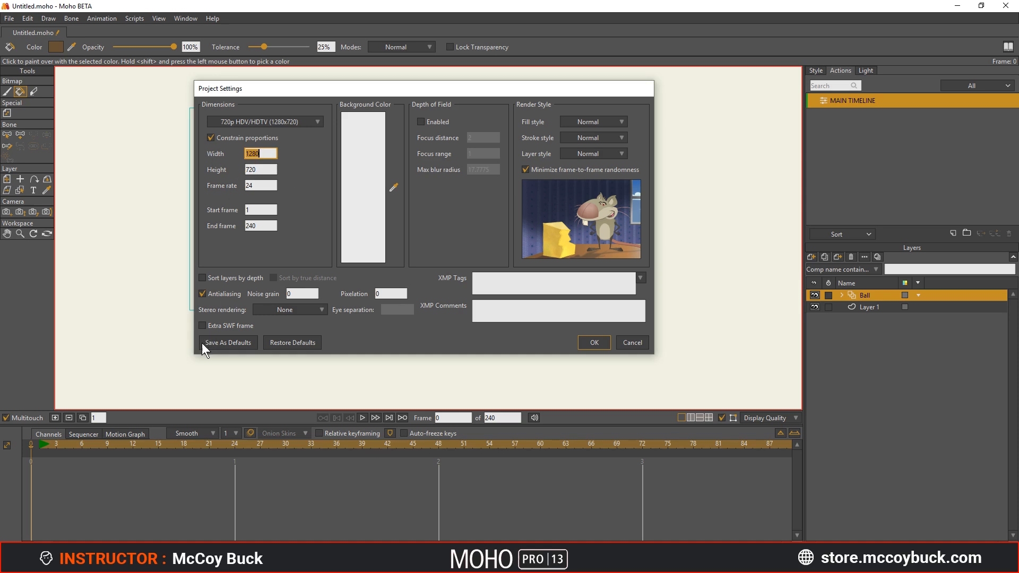
pyautogui.click(259, 121)
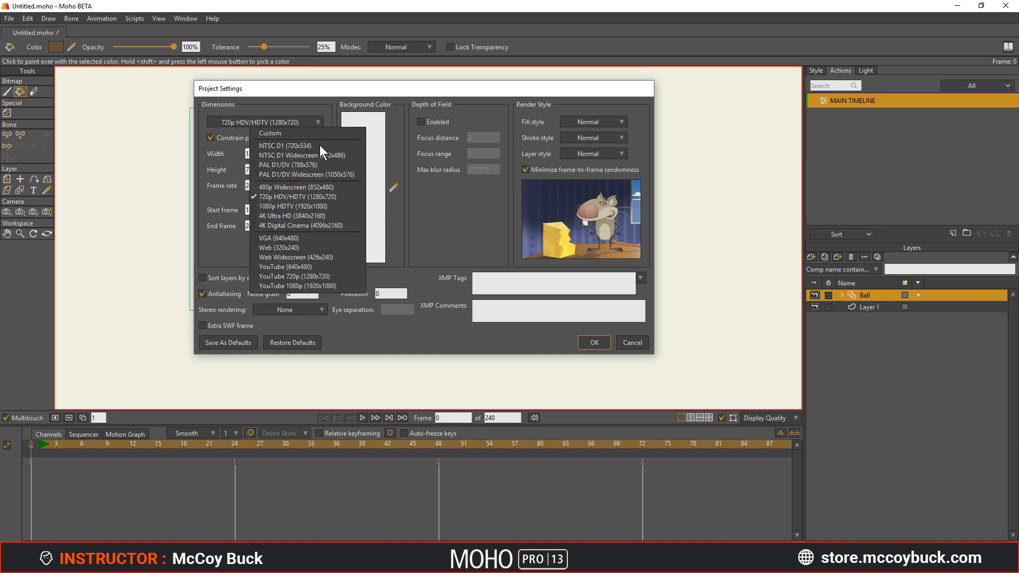
pyautogui.click(288, 204)
pyautogui.click(217, 339)
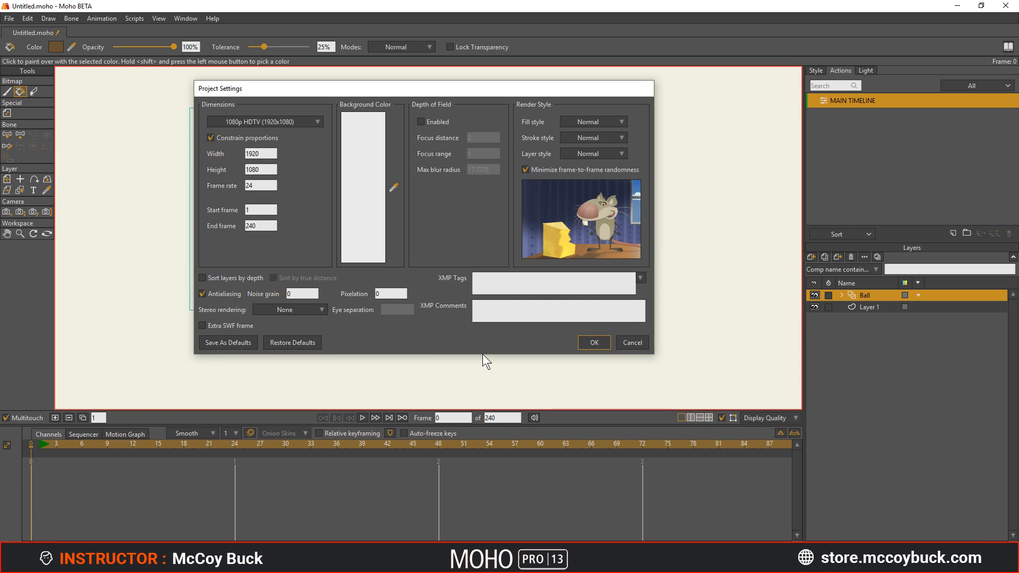
pyautogui.click(594, 342)
pyautogui.moveTo(367, 232); pyautogui.dragTo(350, 261)
pyautogui.scroll(-1, 346, 269)
pyautogui.scroll(1, 358, 269)
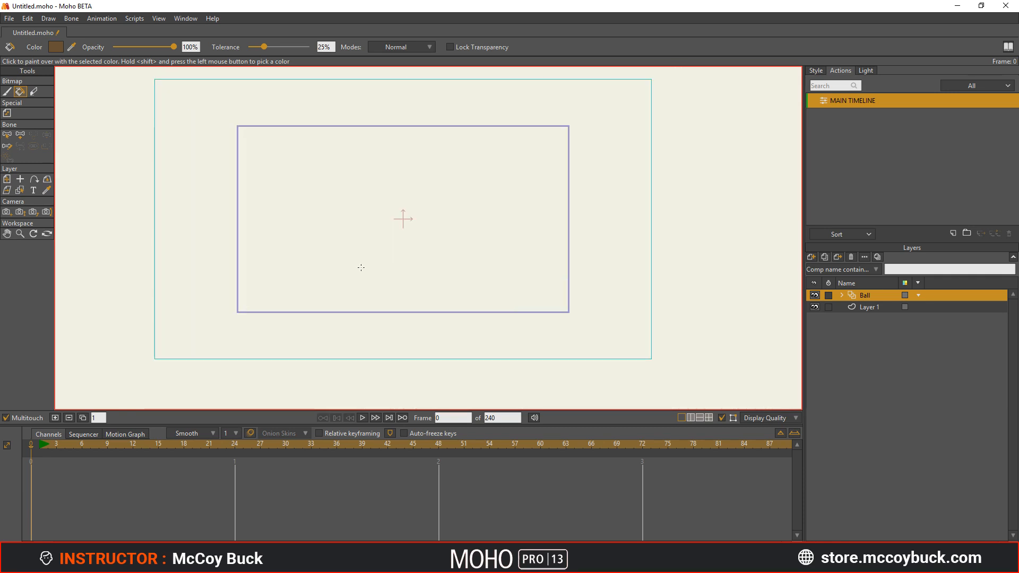
pyautogui.scroll(-2, 298, 188)
pyautogui.scroll(1, 313, 187)
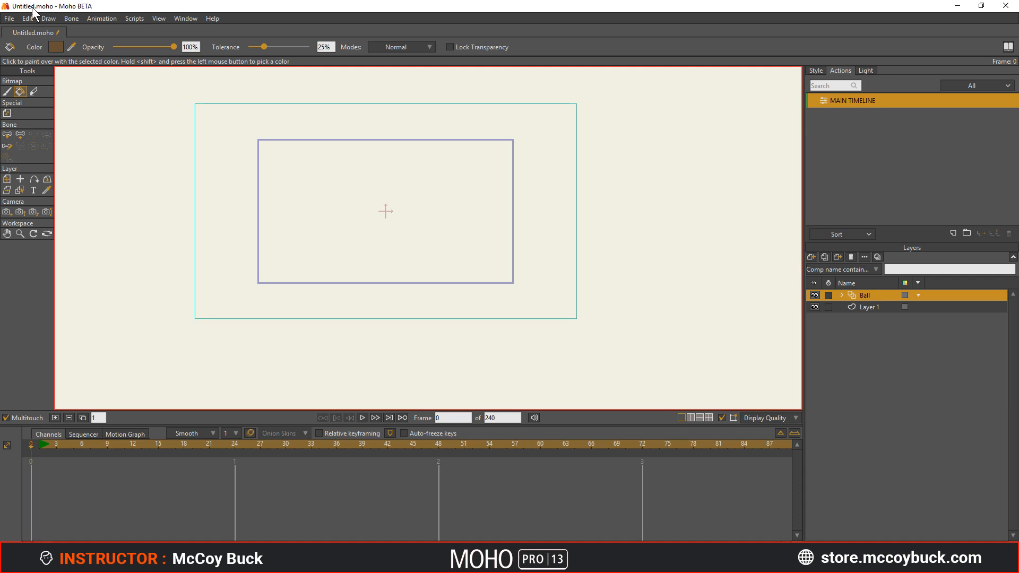
pyautogui.rightClick(24, 36)
pyautogui.click(68, 29)
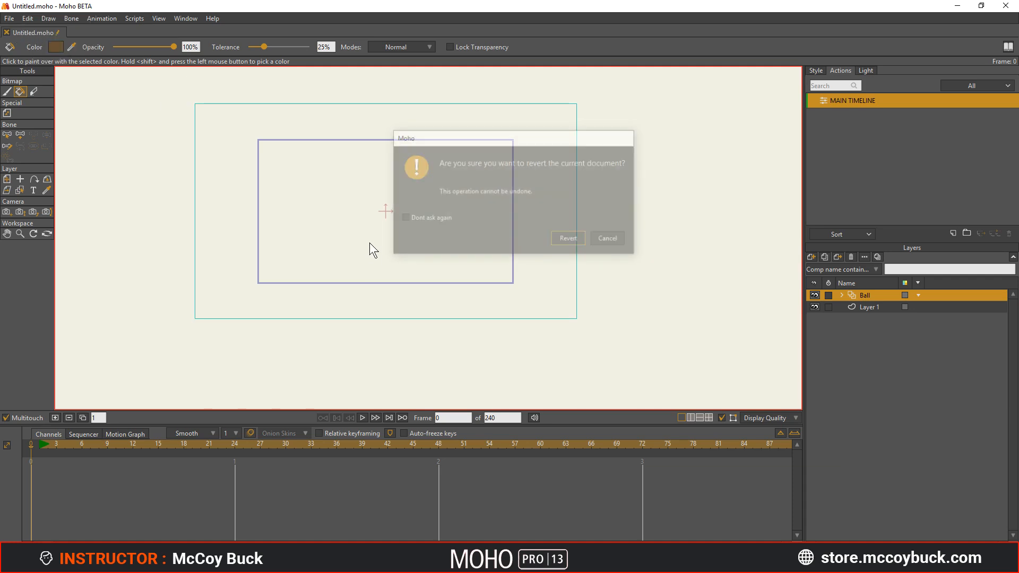
pyautogui.click(612, 240)
# - Create another new document and check its project dimensions in Project Settings
pyautogui.click(8, 19)
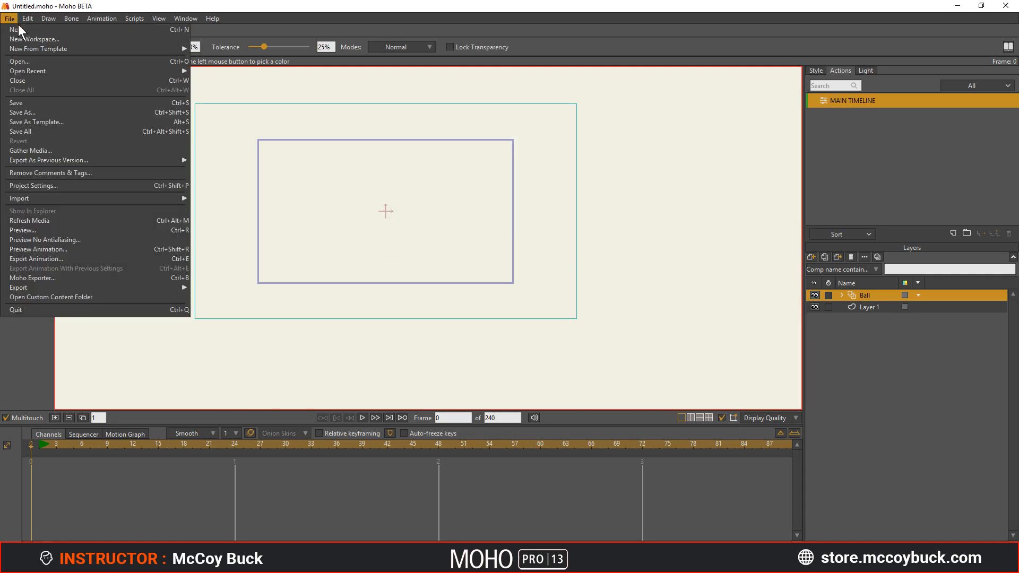
pyautogui.click(16, 28)
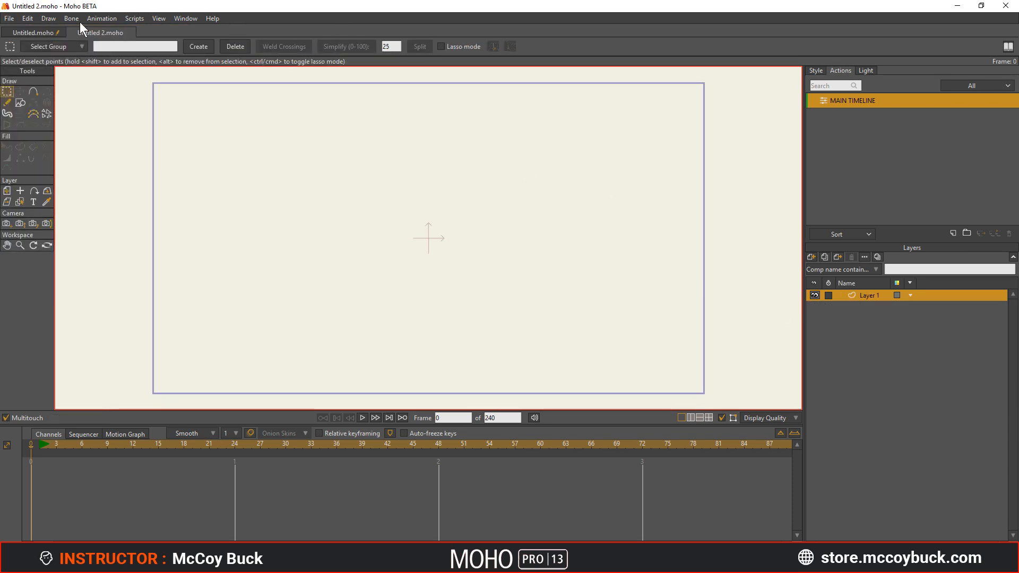
pyautogui.click(10, 19)
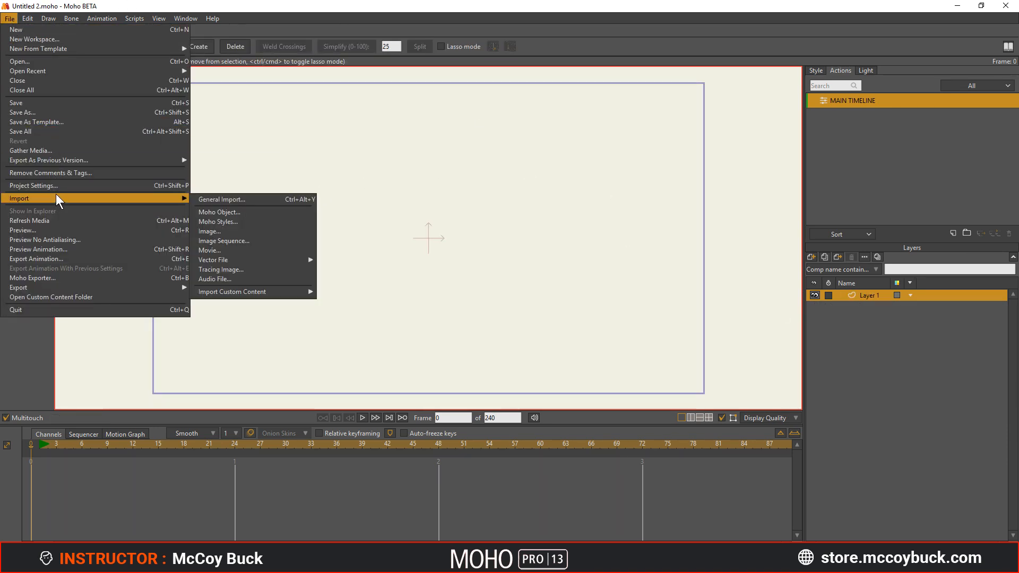
pyautogui.click(407, 207)
pyautogui.hotkey('ctrl', 'shift', 'p')
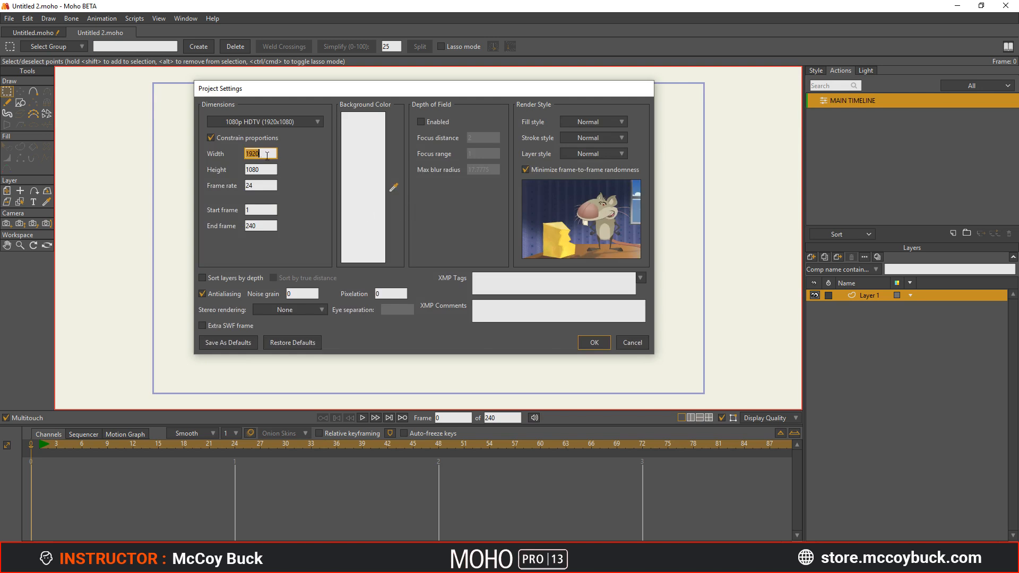
pyautogui.click(580, 342)
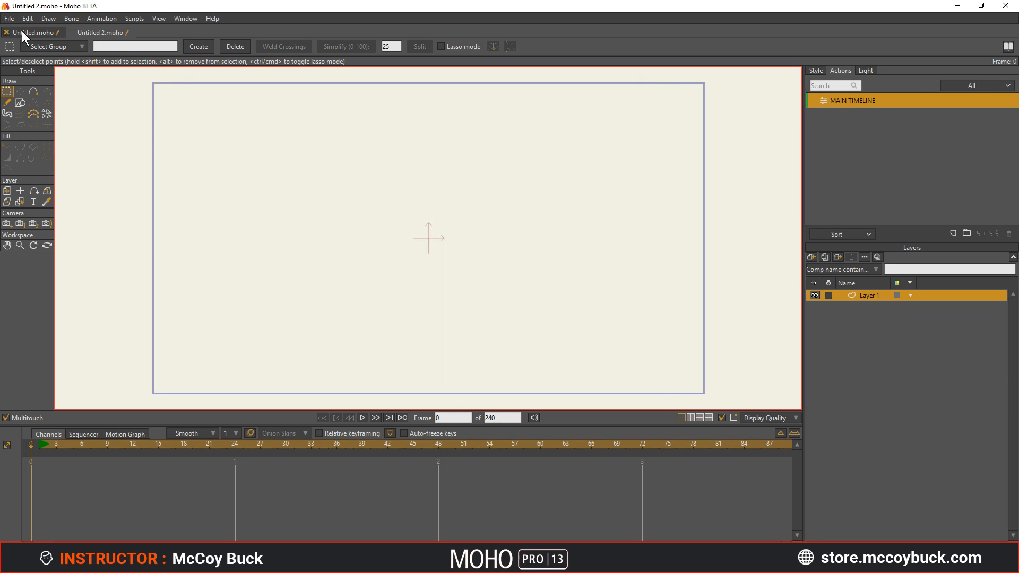
# - Close the first untitled document containing the Ball layer without saving its changes
pyautogui.click(26, 33)
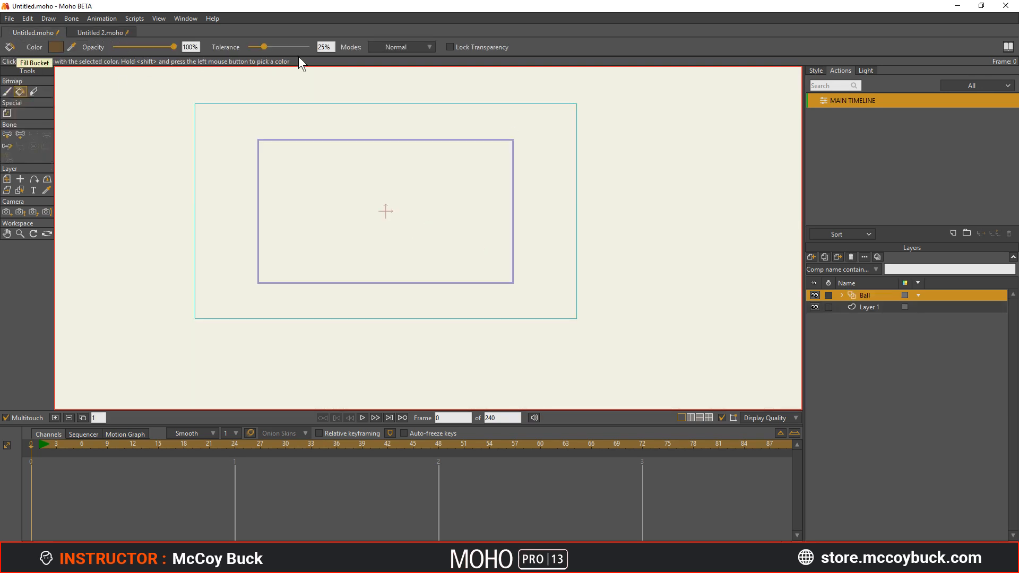
pyautogui.click(7, 32)
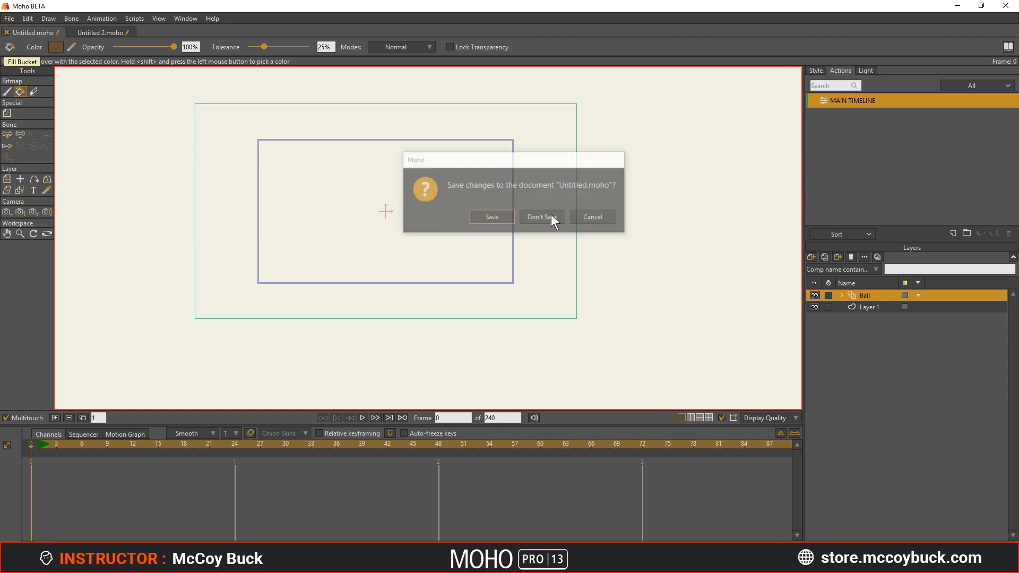
pyautogui.click(550, 215)
# - Add an image-type Frame By Frame layer named Ball at 1920 x 1080 to Untitled 2.moho, choose its images folder and check its canvas against the project frame
pyautogui.click(831, 269)
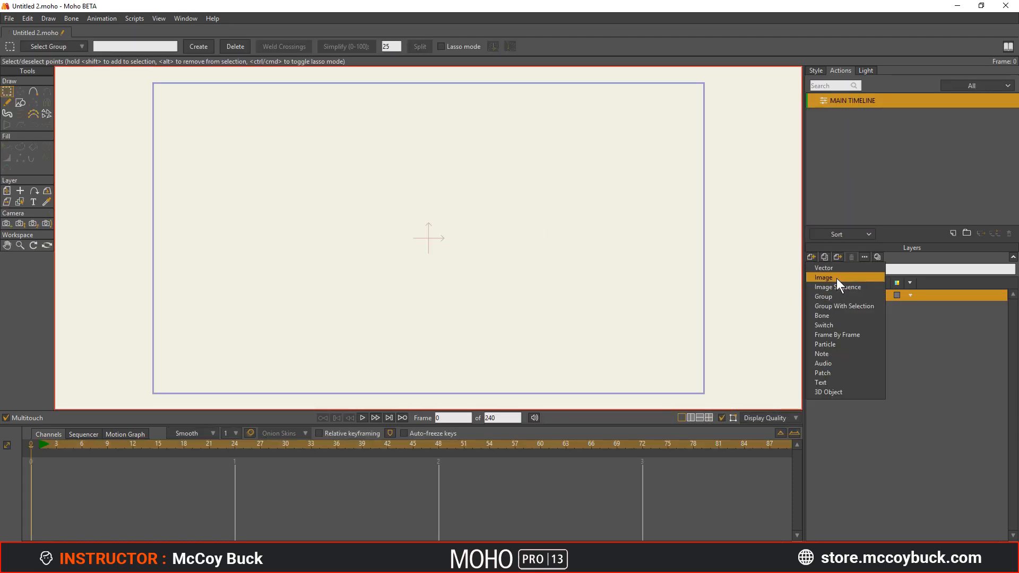
pyautogui.click(842, 333)
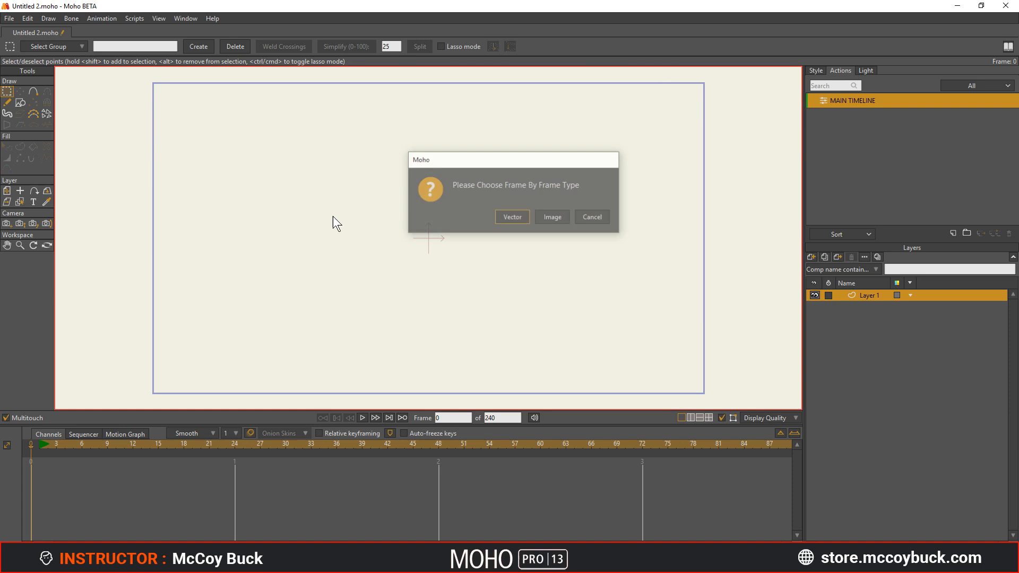
pyautogui.click(553, 217)
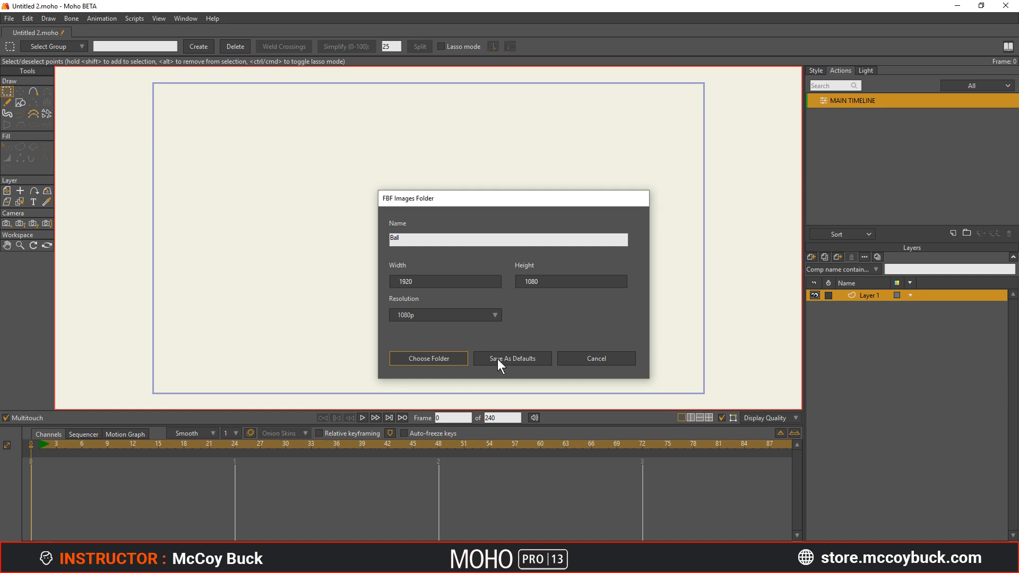
pyautogui.click(427, 362)
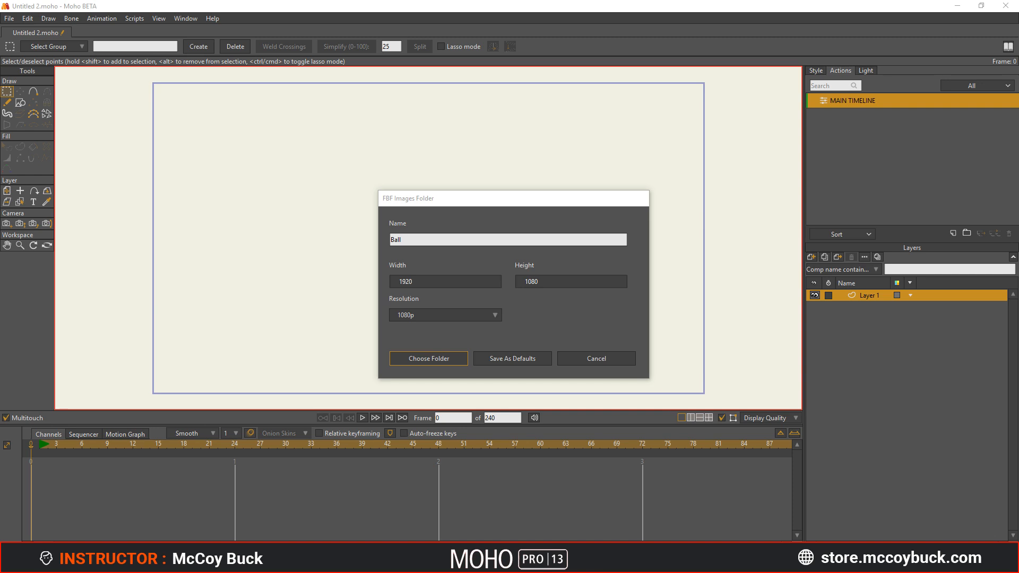
pyautogui.click(816, 220)
pyautogui.scroll(-7, 409, 218)
pyautogui.scroll(6, 408, 217)
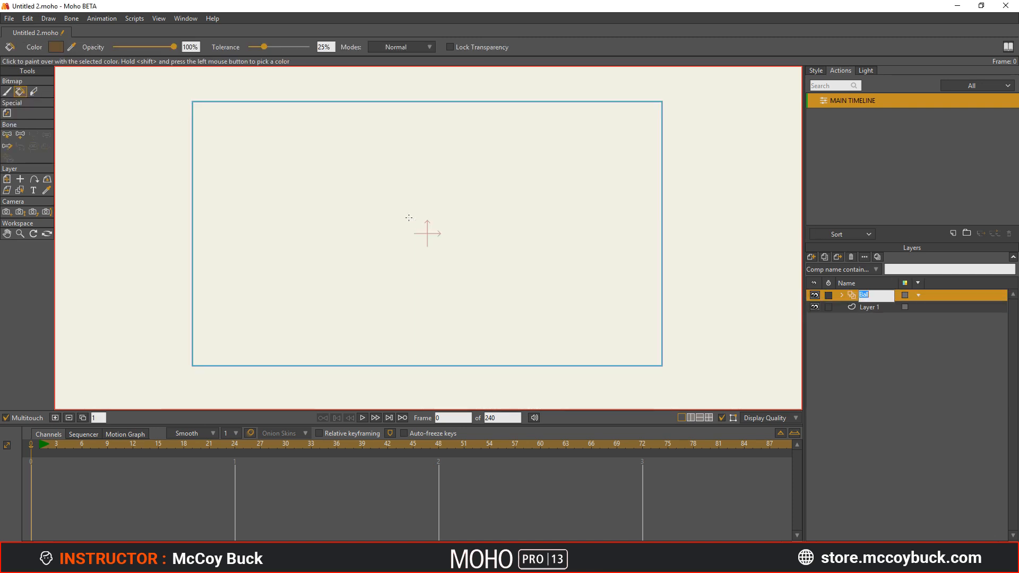
# - Draw a wide rectangle on Layer 1 across the bottom of the project frame as ground and fill it dark gray
pyautogui.press('Return')
pyautogui.click(865, 307)
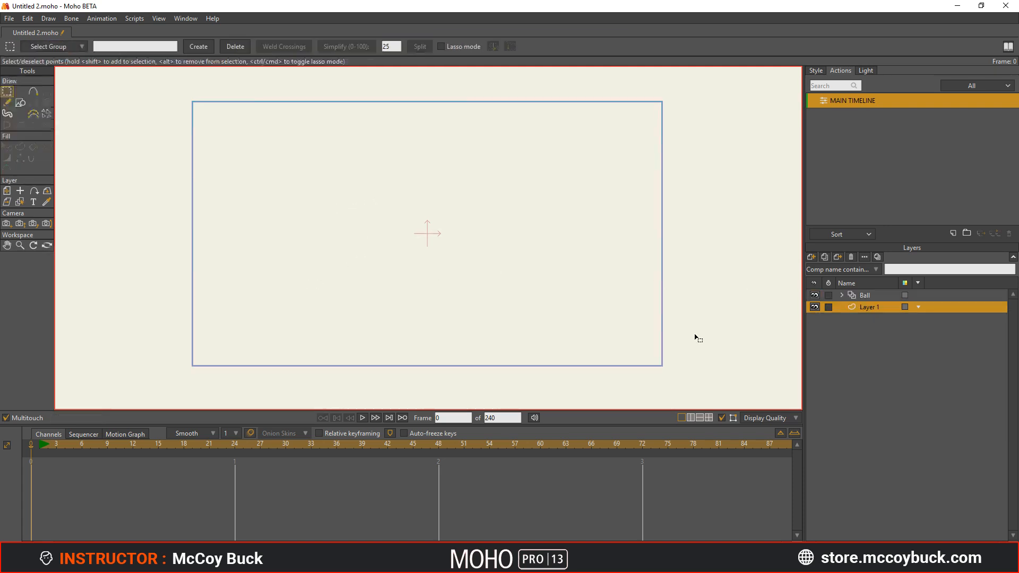
pyautogui.click(20, 102)
pyautogui.moveTo(176, 313)
pyautogui.mouseDown()
pyautogui.moveTo(604, 370)
pyautogui.moveTo(708, 371)
pyautogui.moveTo(670, 371)
pyautogui.mouseUp()
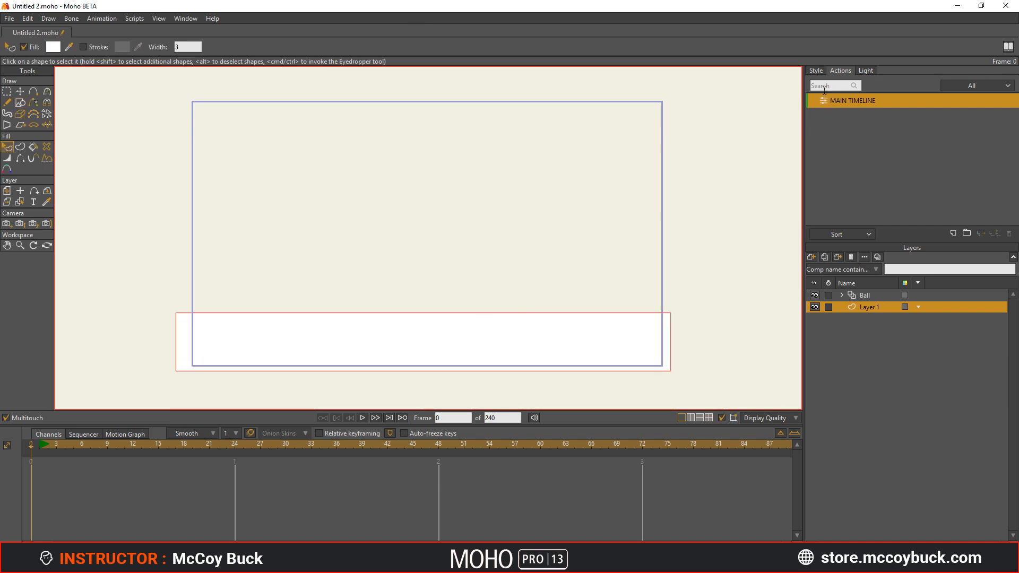
pyautogui.click(815, 71)
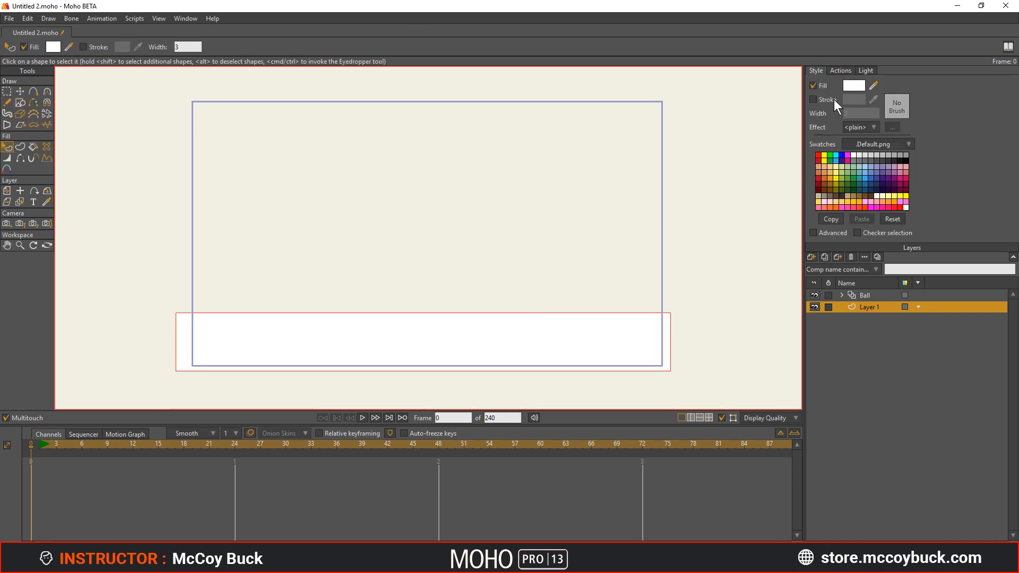
pyautogui.click(886, 160)
# - Look at the image layer nested inside the Ball layer and make Ball the active layer with its contents collapsed
pyautogui.click(861, 298)
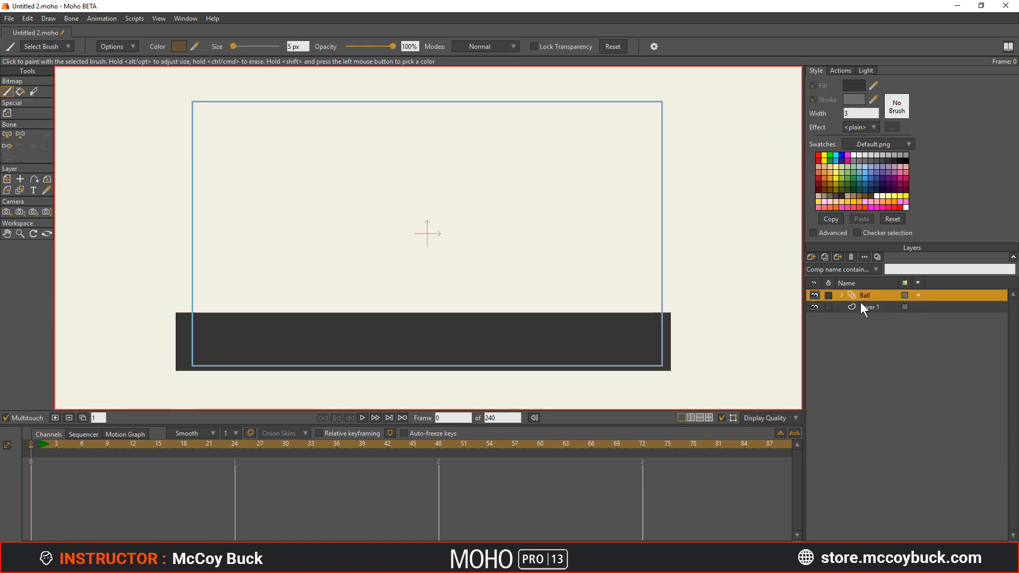
pyautogui.click(842, 295)
pyautogui.click(885, 306)
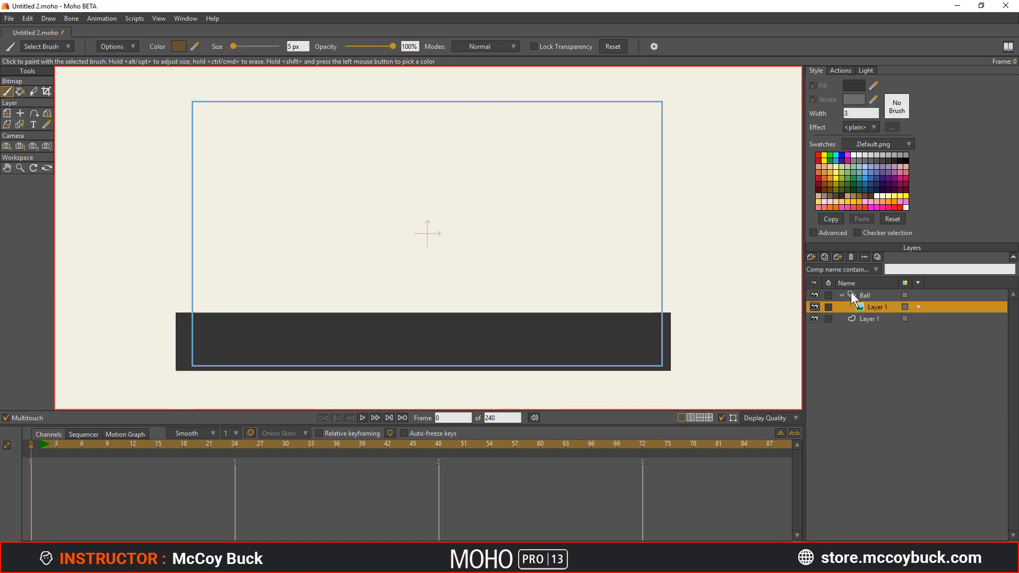
pyautogui.click(842, 295)
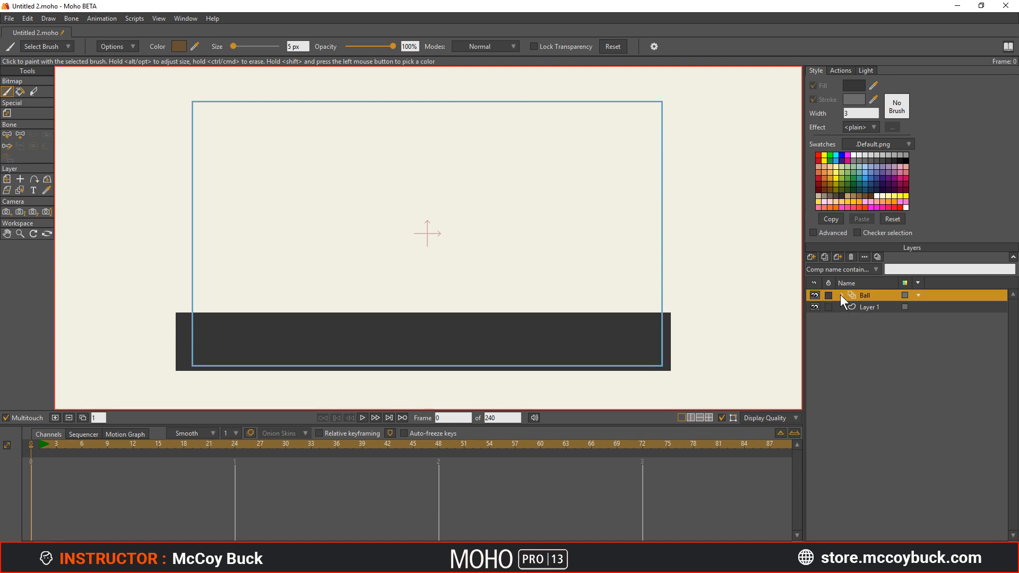
# - Show the Bitmap Color window, shrink it and place it over the drawing tools beside the canvas
pyautogui.scroll(3, 167, 279)
pyautogui.moveTo(431, 330); pyautogui.dragTo(290, 282)
pyautogui.scroll(-1, 290, 281)
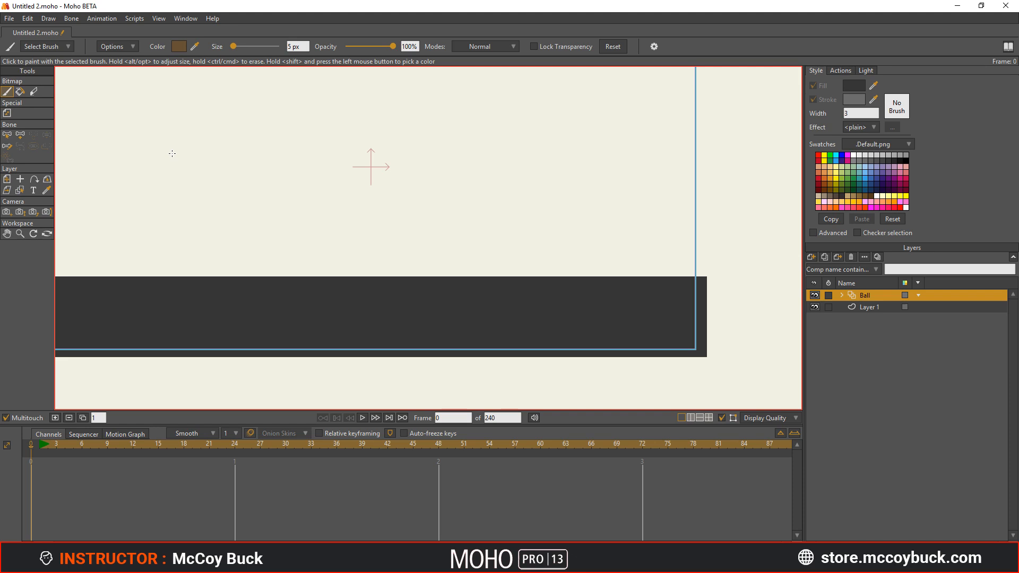
pyautogui.click(183, 18)
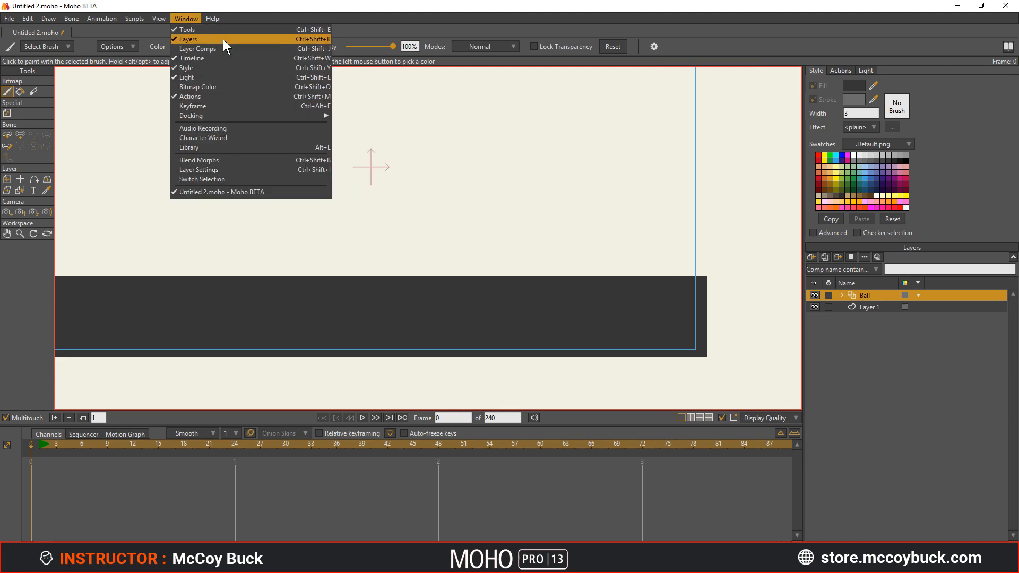
pyautogui.click(209, 88)
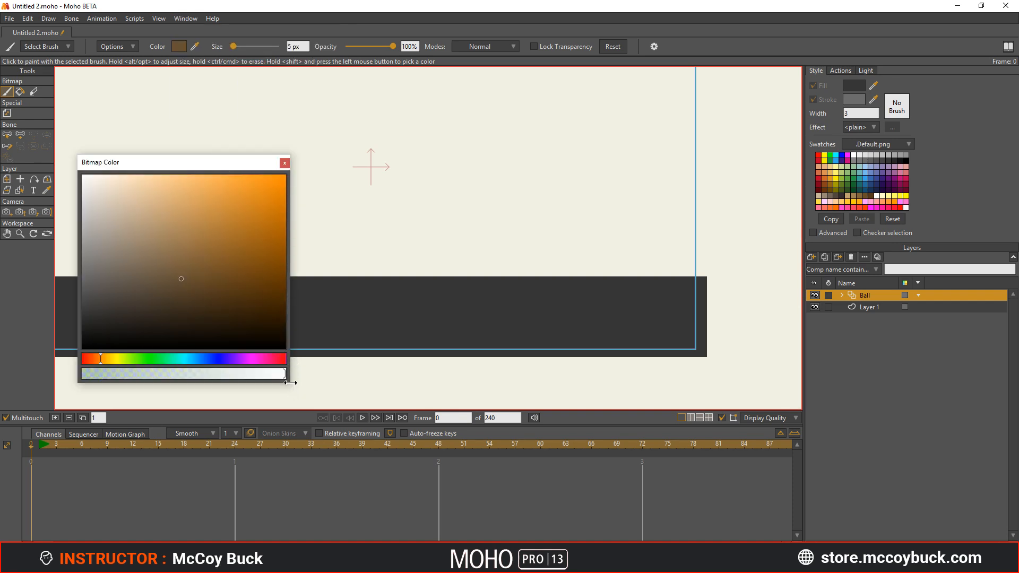
pyautogui.moveTo(287, 381); pyautogui.dragTo(232, 317)
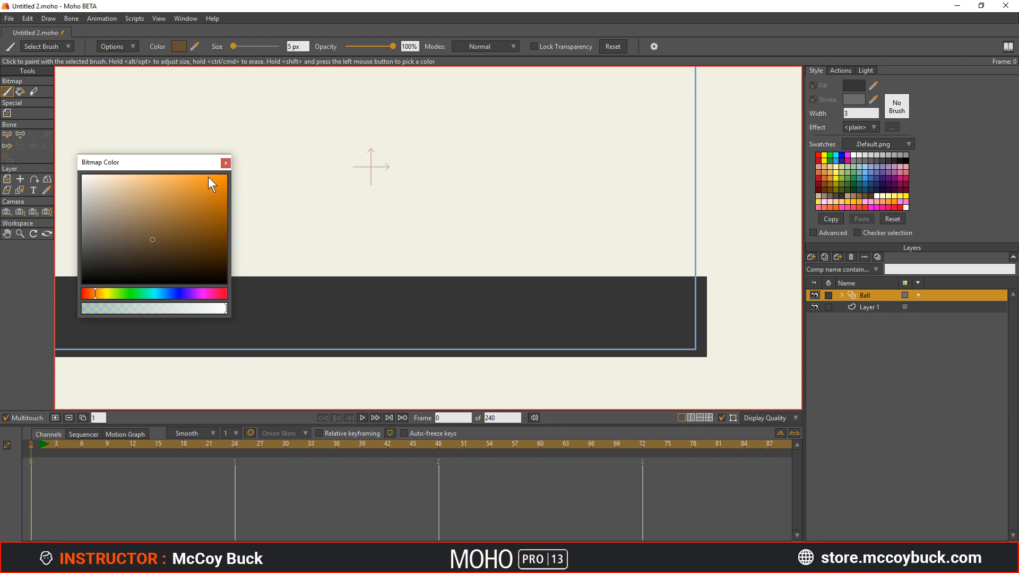
pyautogui.moveTo(179, 156); pyautogui.dragTo(64, 102)
pyautogui.click(130, 48)
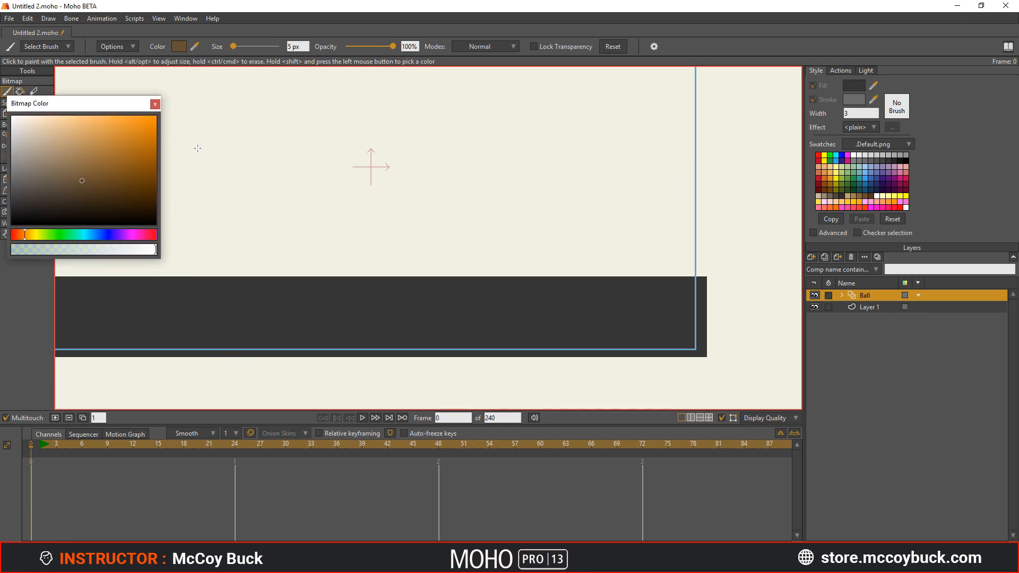
# - Enlarge the bitmap brush to 68 px, undoing the trial strokes on the Ball layer
pyautogui.moveTo(327, 214); pyautogui.dragTo(422, 312)
pyautogui.scroll(-1, 393, 282)
pyautogui.scroll(2, 389, 277)
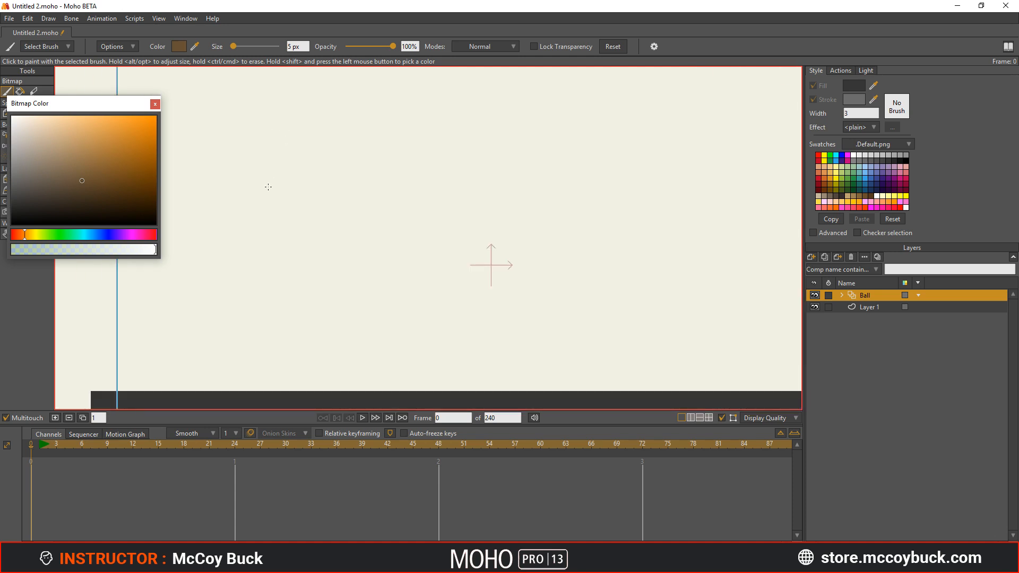
pyautogui.moveTo(268, 186)
pyautogui.mouseDown()
pyautogui.moveTo(366, 189)
pyautogui.moveTo(493, 213)
pyautogui.mouseUp()
pyautogui.hotkey('ctrl', 'z')
pyautogui.moveTo(269, 190)
pyautogui.keyDown('alt'); pyautogui.mouseDown()
pyautogui.moveTo(342, 202)
pyautogui.moveTo(311, 208)
pyautogui.moveTo(302, 189)
pyautogui.moveTo(269, 192)
pyautogui.moveTo(295, 146)
pyautogui.moveTo(382, 185)
pyautogui.moveTo(515, 222)
pyautogui.moveTo(632, 189)
pyautogui.mouseUp(); pyautogui.keyUp('alt')
pyautogui.hotkey('ctrl', 'z')
# - Try a brush spacing of 22%, look at the display quality options and undo the trial strokes on the Ball layer
pyautogui.click(122, 49)
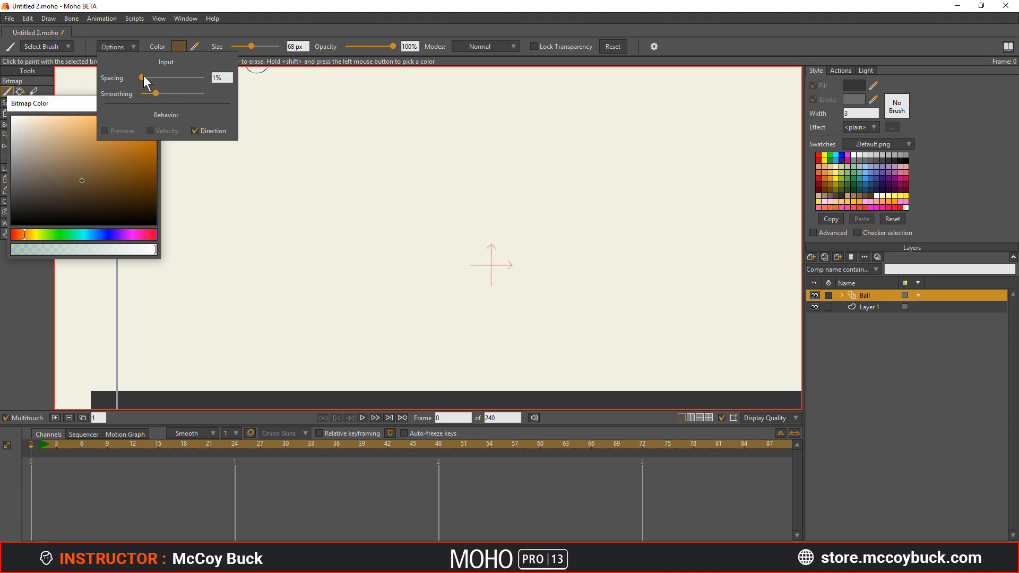
pyautogui.moveTo(142, 77)
pyautogui.mouseDown()
pyautogui.moveTo(166, 81)
pyautogui.moveTo(149, 78)
pyautogui.mouseUp()
pyautogui.moveTo(271, 181)
pyautogui.mouseDown()
pyautogui.moveTo(427, 170)
pyautogui.moveTo(510, 182)
pyautogui.moveTo(605, 150)
pyautogui.mouseUp()
pyautogui.hotkey('ctrl', 'z')
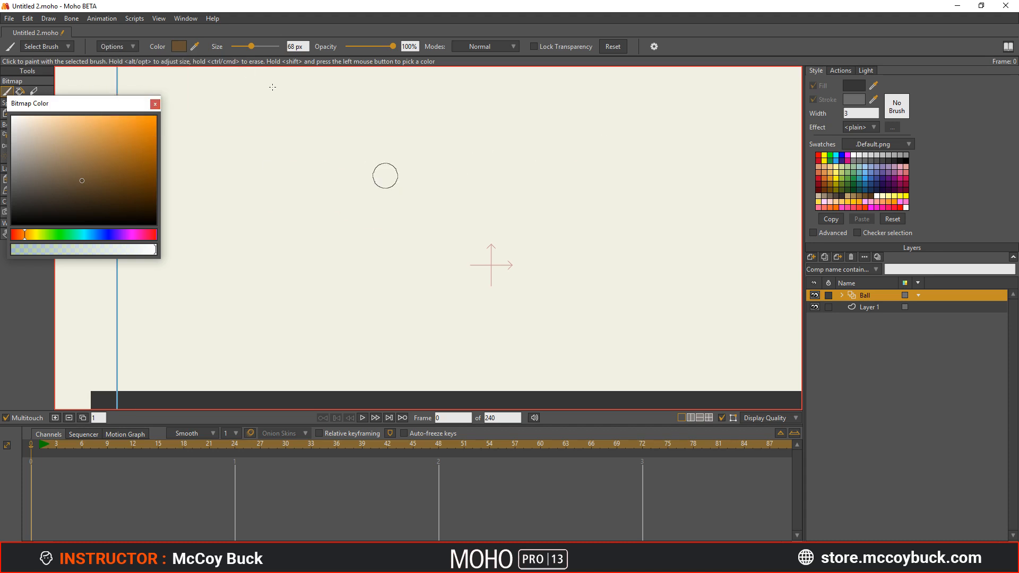
pyautogui.click(763, 419)
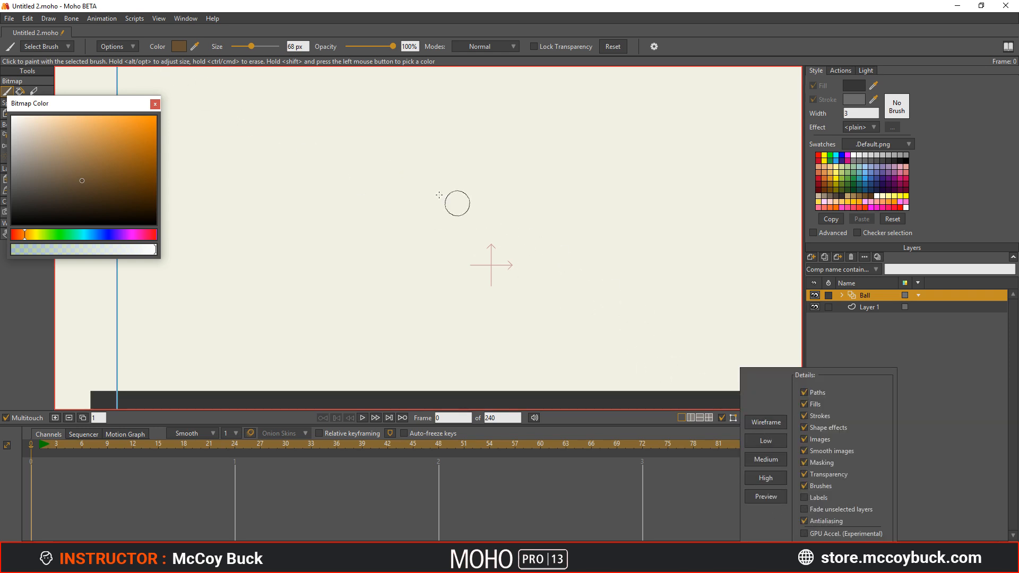
pyautogui.moveTo(305, 200)
pyautogui.mouseDown()
pyautogui.moveTo(454, 238)
pyautogui.moveTo(707, 185)
pyautogui.mouseUp()
pyautogui.hotkey('ctrl', 'z')
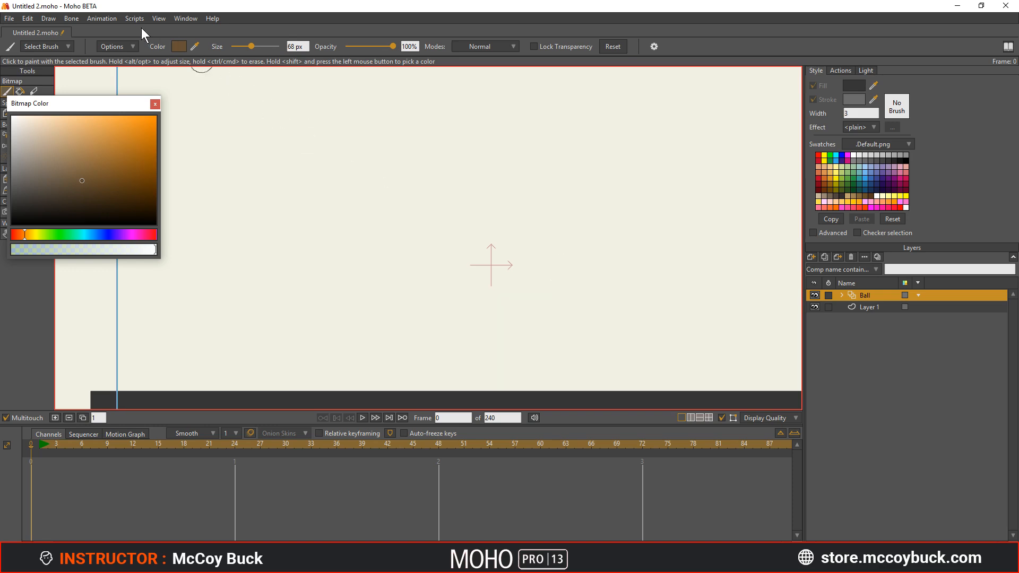
pyautogui.click(77, 20)
pyautogui.moveTo(105, 19)
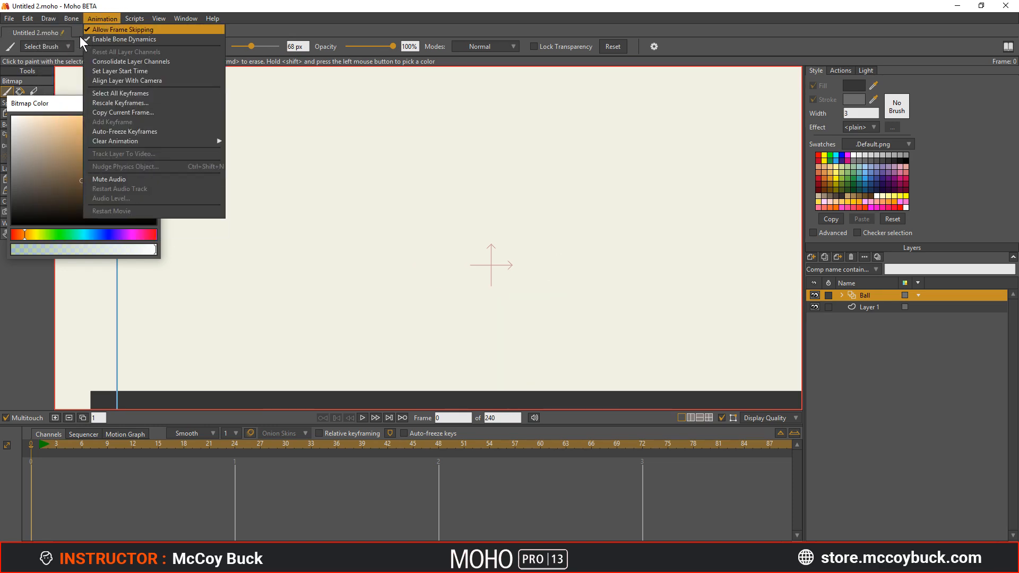
pyautogui.click(239, 42)
# - Set the brush spacing to 1%, try stronger smoothing with wavy trial strokes on the Ball layer and undo the strokes
pyautogui.click(127, 47)
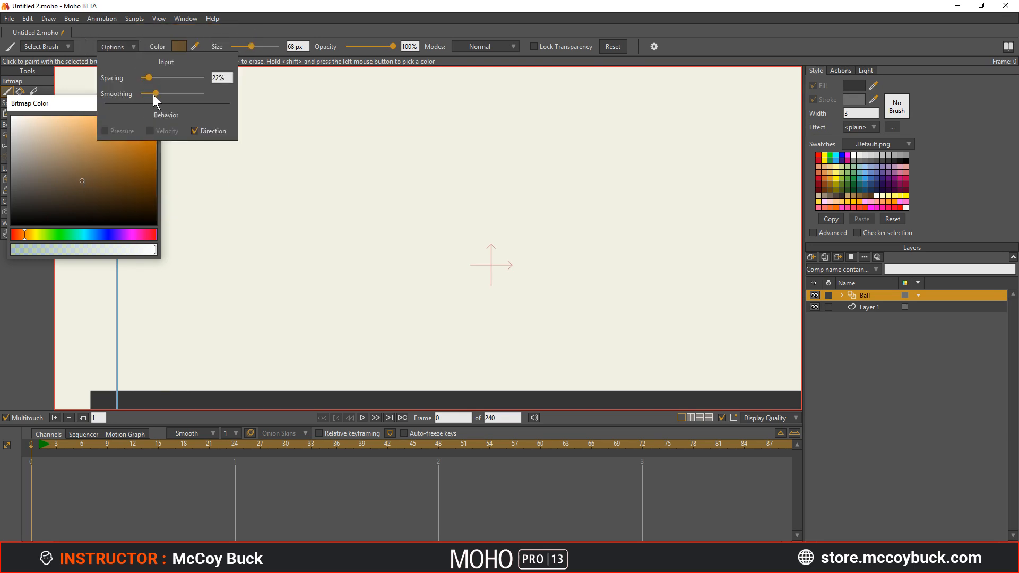
pyautogui.moveTo(297, 212)
pyautogui.mouseDown()
pyautogui.moveTo(522, 261)
pyautogui.moveTo(544, 287)
pyautogui.moveTo(494, 166)
pyautogui.mouseUp()
pyautogui.hotkey('ctrl', 'z')
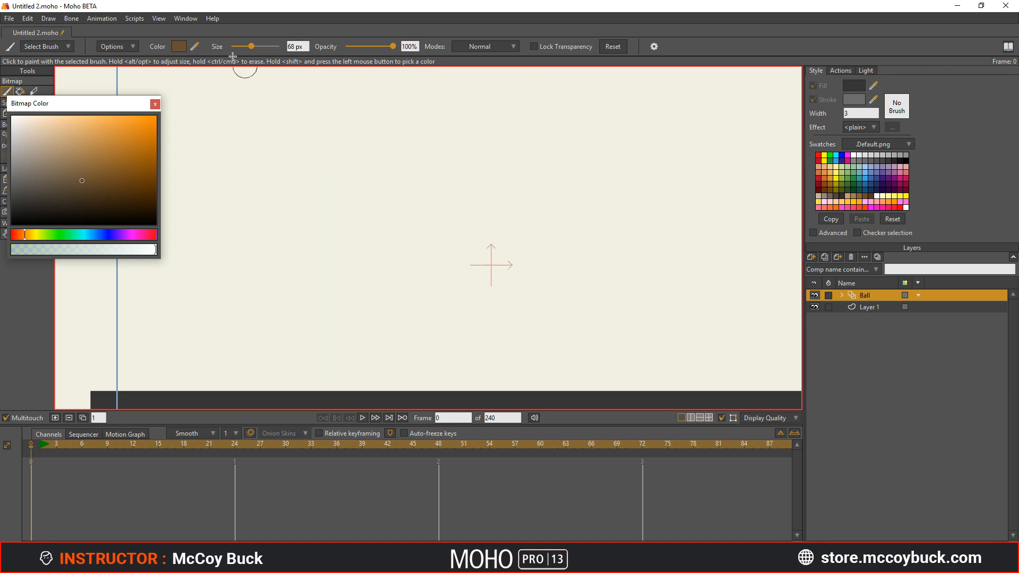
pyautogui.click(126, 46)
pyautogui.moveTo(170, 93); pyautogui.dragTo(141, 77)
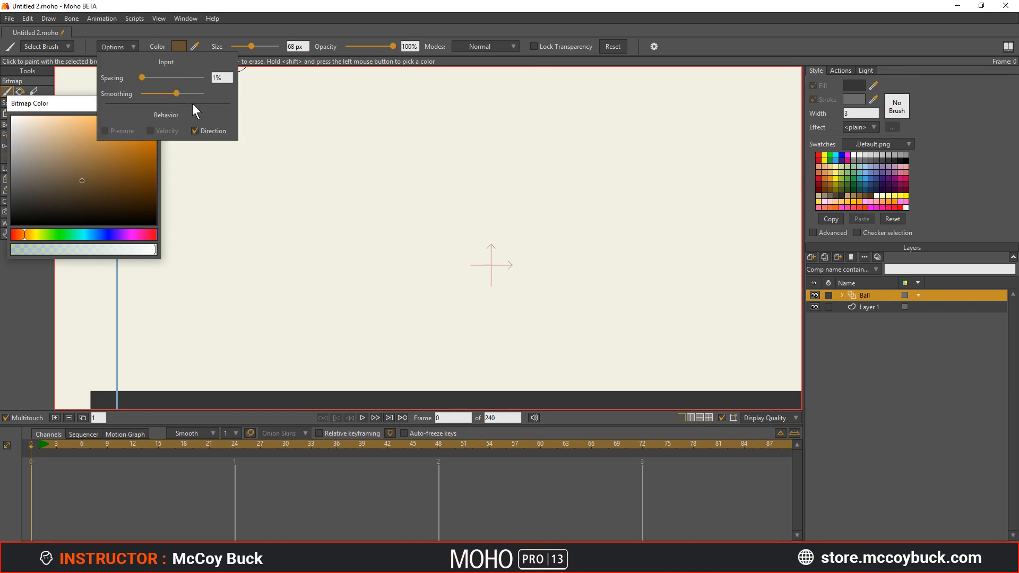
pyautogui.moveTo(247, 180)
pyautogui.mouseDown()
pyautogui.moveTo(298, 160)
pyautogui.moveTo(392, 190)
pyautogui.moveTo(530, 159)
pyautogui.mouseUp()
pyautogui.click(128, 46)
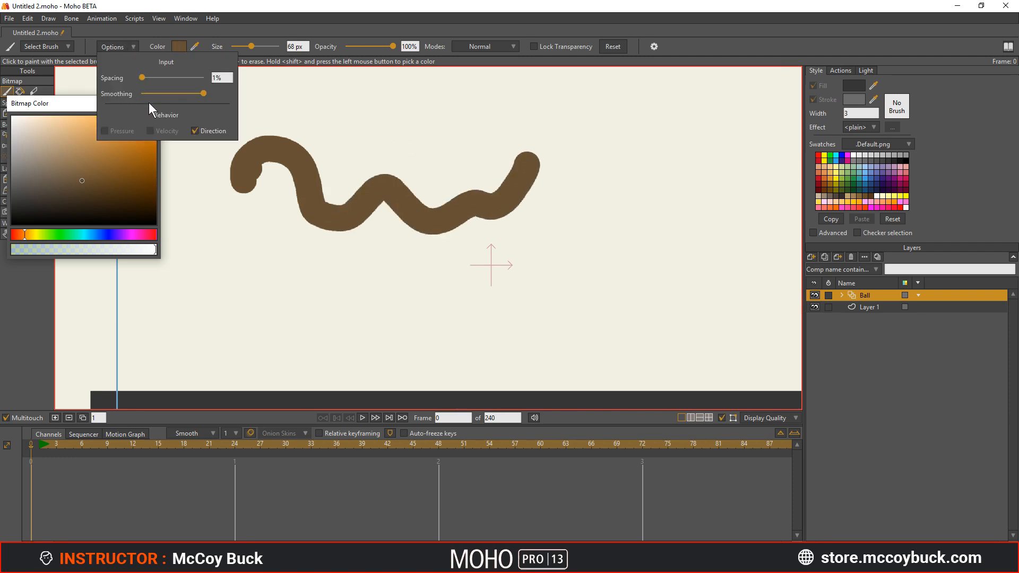
pyautogui.moveTo(229, 273)
pyautogui.mouseDown()
pyautogui.moveTo(351, 297)
pyautogui.moveTo(589, 317)
pyautogui.mouseUp()
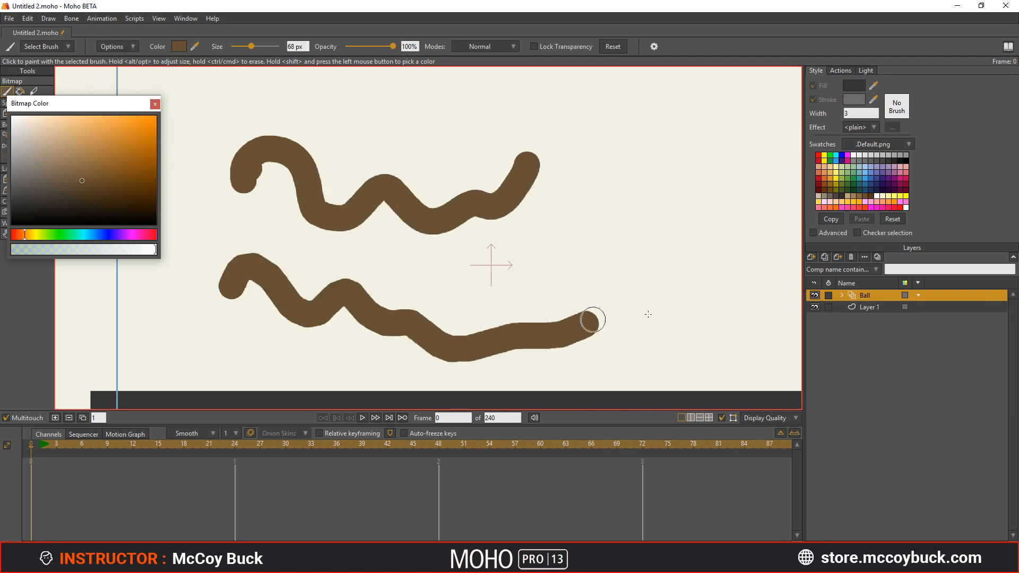
pyautogui.hotkey('ctrl', 'z')
pyautogui.hotkey('ctrl', 'z')
pyautogui.hotkey('ctrl', 'z')
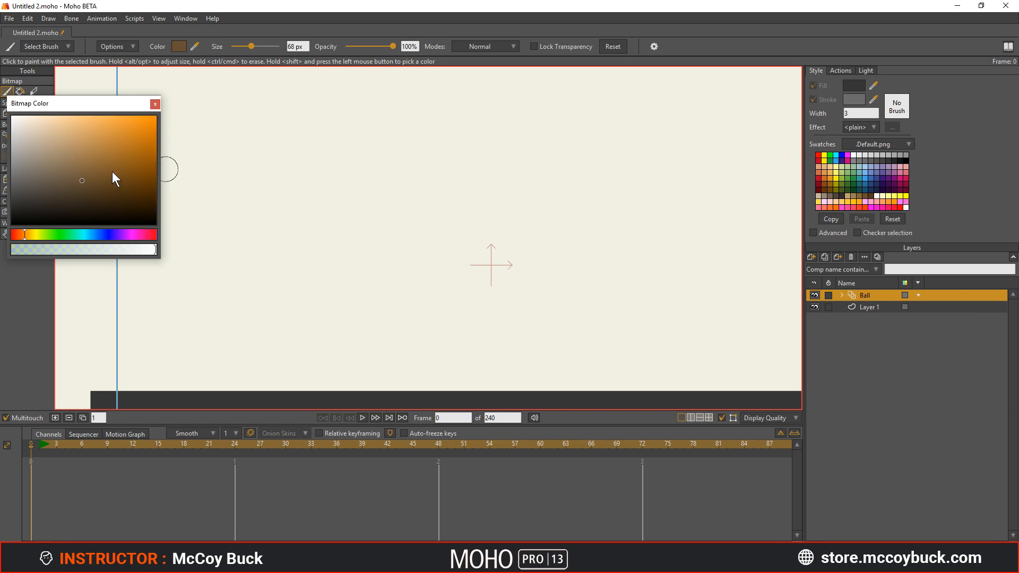
# - Choose a bright orange brush color and paint a solid round ball resting on the ground at frame 1
pyautogui.moveTo(25, 233); pyautogui.dragTo(17, 233)
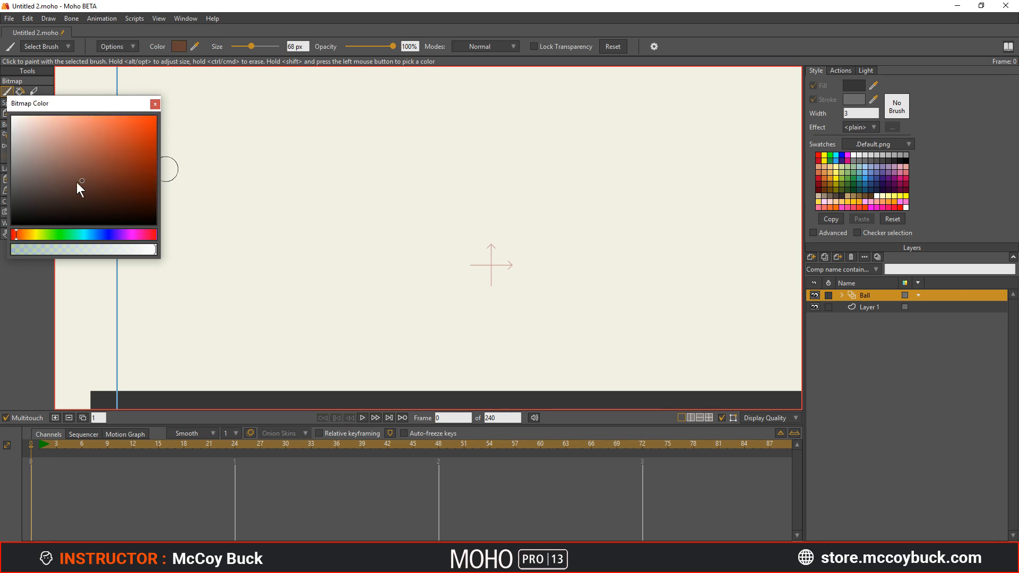
pyautogui.moveTo(106, 153); pyautogui.dragTo(134, 126)
pyautogui.click(45, 448)
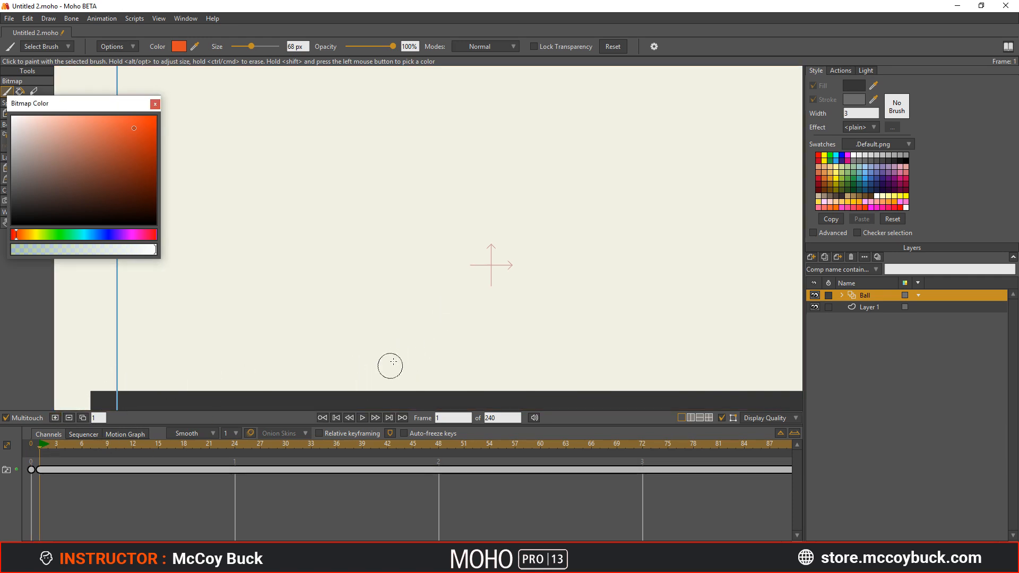
pyautogui.moveTo(455, 323)
pyautogui.mouseDown()
pyautogui.moveTo(445, 344)
pyautogui.moveTo(449, 369)
pyautogui.moveTo(471, 378)
pyautogui.moveTo(499, 361)
pyautogui.moveTo(486, 332)
pyautogui.moveTo(445, 335)
pyautogui.moveTo(451, 368)
pyautogui.moveTo(497, 369)
pyautogui.moveTo(480, 329)
pyautogui.moveTo(445, 359)
pyautogui.moveTo(492, 377)
pyautogui.moveTo(459, 331)
pyautogui.moveTo(466, 370)
pyautogui.moveTo(452, 344)
pyautogui.moveTo(466, 339)
pyautogui.moveTo(469, 358)
pyautogui.moveTo(476, 352)
pyautogui.moveTo(456, 332)
pyautogui.moveTo(444, 368)
pyautogui.moveTo(475, 381)
pyautogui.moveTo(454, 371)
pyautogui.moveTo(464, 380)
pyautogui.moveTo(443, 338)
pyautogui.moveTo(453, 331)
pyautogui.moveTo(440, 356)
pyautogui.moveTo(462, 328)
pyautogui.moveTo(447, 369)
pyautogui.mouseUp()
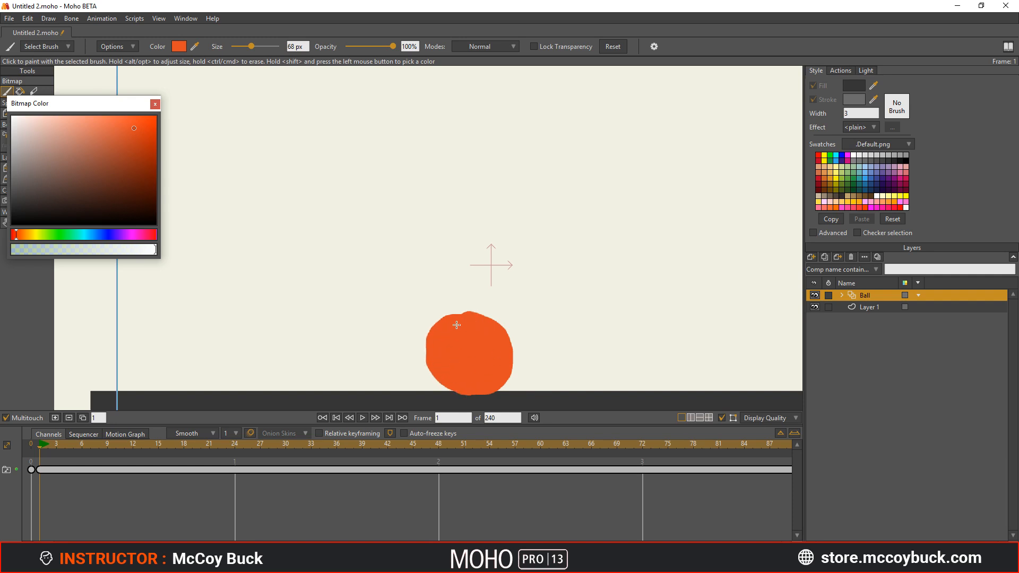
pyautogui.moveTo(456, 325); pyautogui.dragTo(465, 346)
# - Lock transparency, choose a darker orange, reduce the brush to 41 px and shade the ball's left and lower edge
pyautogui.click(539, 46)
pyautogui.click(120, 145)
pyautogui.keyDown('alt'); pyautogui.moveTo(272, 217); pyautogui.dragTo(264, 217); pyautogui.keyUp('alt')
pyautogui.moveTo(431, 369)
pyautogui.mouseDown()
pyautogui.moveTo(489, 393)
pyautogui.moveTo(462, 393)
pyautogui.moveTo(435, 329)
pyautogui.moveTo(456, 385)
pyautogui.moveTo(431, 340)
pyautogui.moveTo(442, 357)
pyautogui.moveTo(430, 352)
pyautogui.moveTo(449, 320)
pyautogui.moveTo(449, 384)
pyautogui.moveTo(441, 350)
pyautogui.moveTo(450, 337)
pyautogui.moveTo(455, 380)
pyautogui.moveTo(454, 317)
pyautogui.moveTo(449, 359)
pyautogui.moveTo(488, 389)
pyautogui.moveTo(453, 336)
pyautogui.mouseUp()
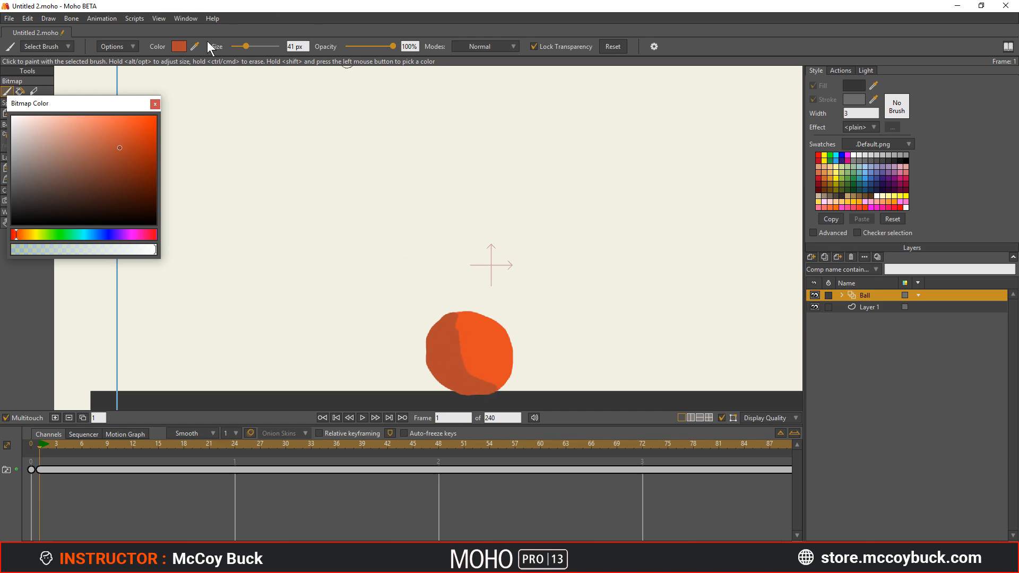
# - Lower the brush opacity to 18% and undo the hard-edged dark shading strokes on the ball
pyautogui.moveTo(392, 46); pyautogui.dragTo(353, 46)
pyautogui.hotkey('ctrl', 'z')
pyautogui.hotkey('ctrl', 'z')
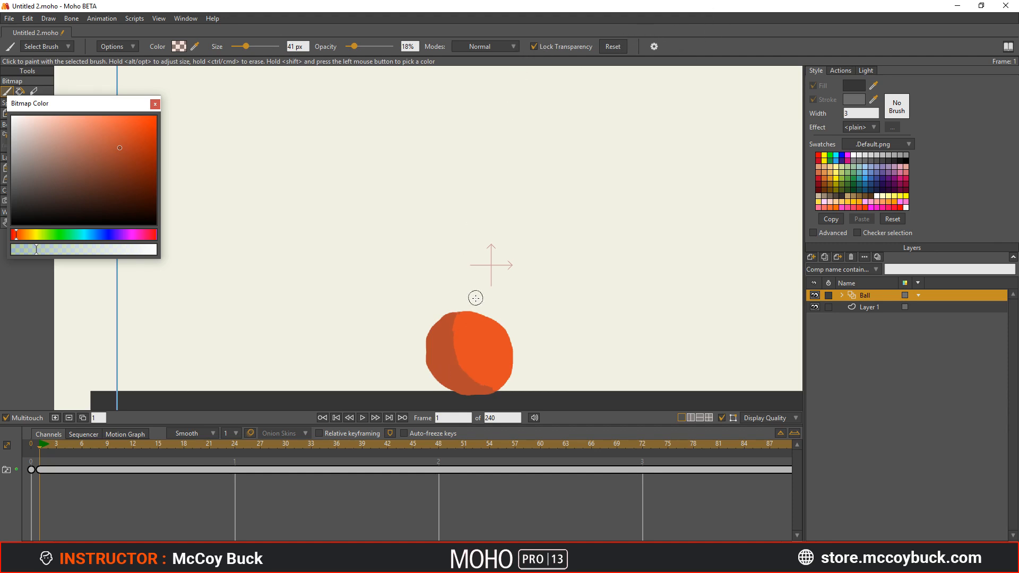
pyautogui.hotkey('ctrl', 'z')
pyautogui.hotkey('ctrl', 'z')
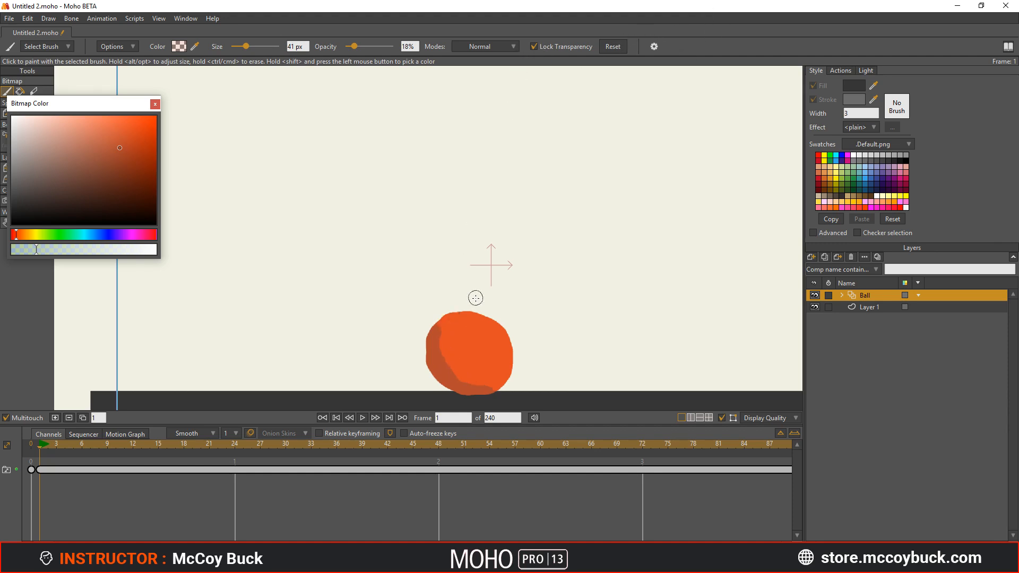
pyautogui.hotkey('ctrl', 'z')
pyautogui.hotkey('ctrl', 'z')
pyautogui.hotkey('ctrl', 'z')
pyautogui.hotkey('ctrl', 'z')
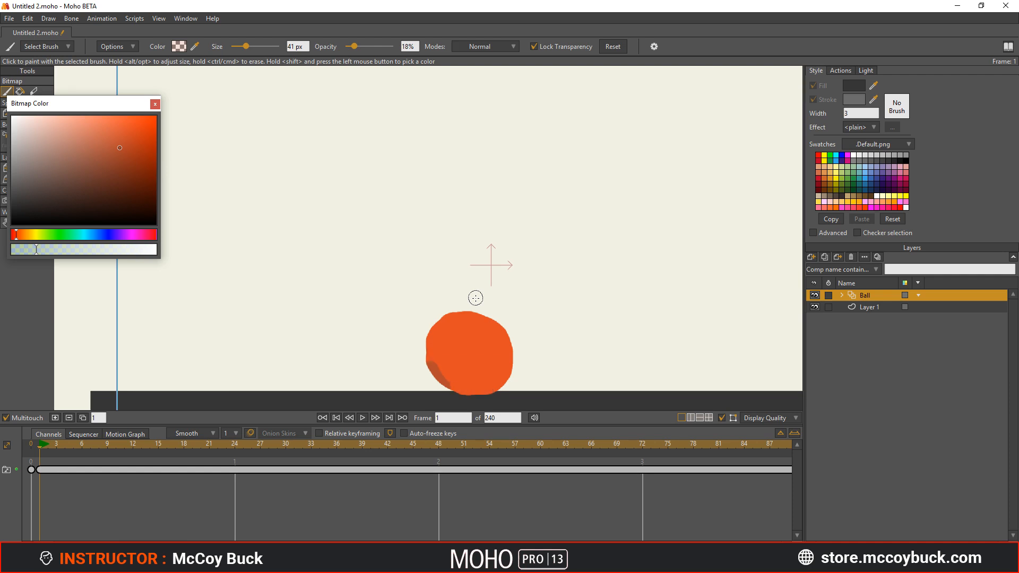
pyautogui.hotkey('ctrl', 'z')
# - Paint soft dark orange shading on the ball's left and lower side and lighter orange highlights on its upper right
pyautogui.moveTo(442, 324)
pyautogui.mouseDown()
pyautogui.moveTo(455, 388)
pyautogui.moveTo(476, 387)
pyautogui.mouseUp()
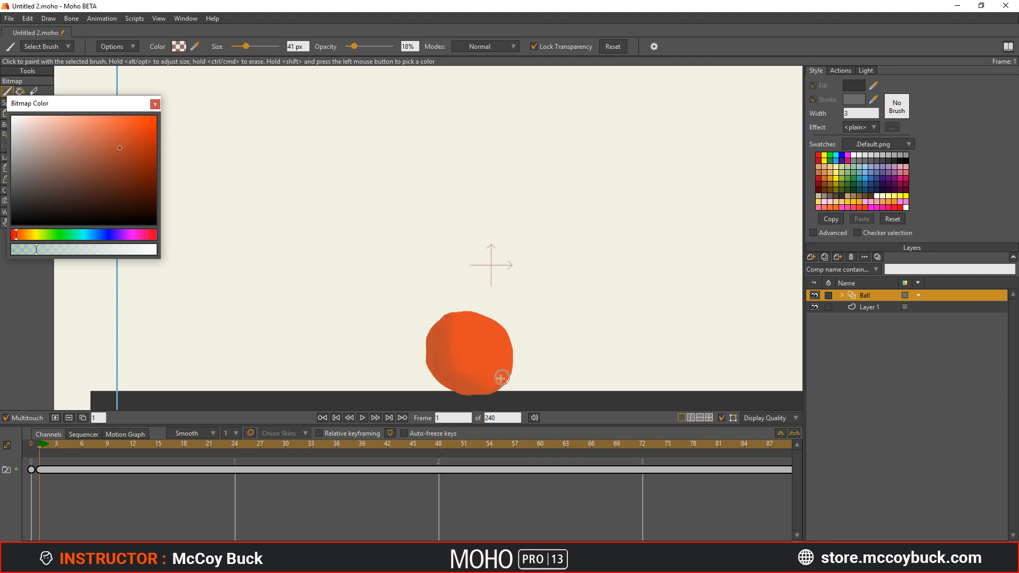
pyautogui.moveTo(120, 152); pyautogui.dragTo(108, 120)
pyautogui.moveTo(479, 326); pyautogui.dragTo(507, 342)
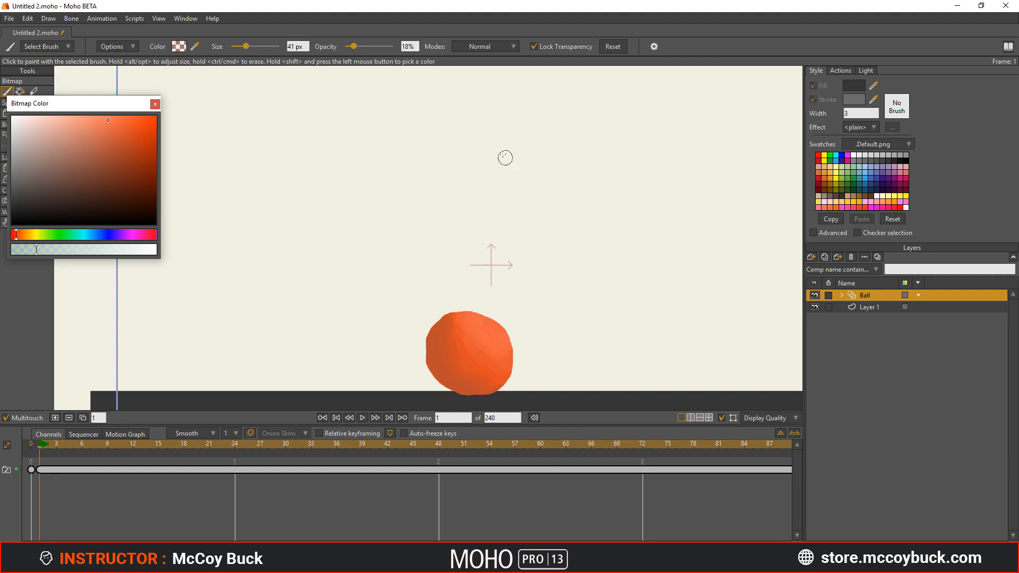
pyautogui.moveTo(494, 150); pyautogui.dragTo(484, 216)
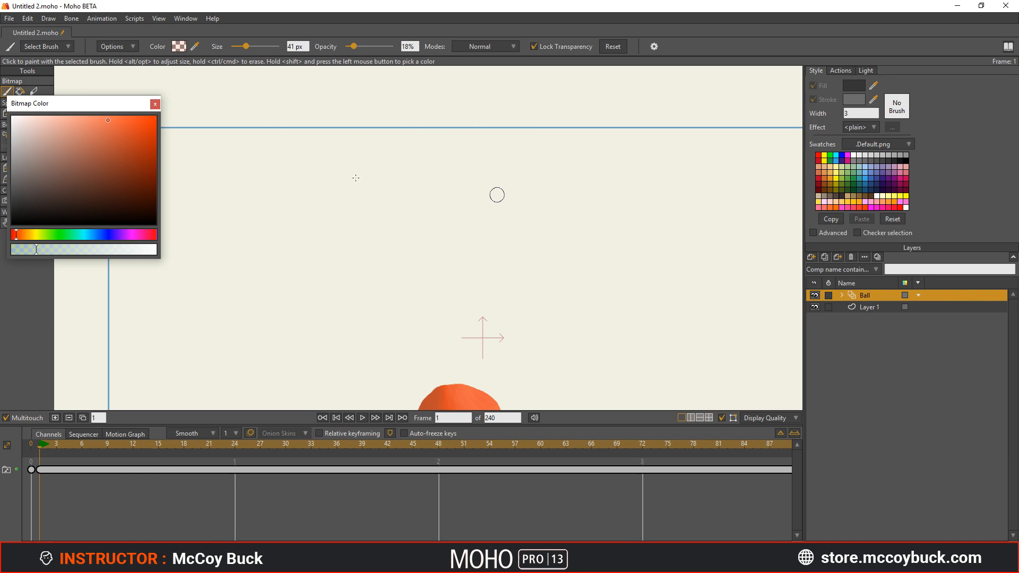
pyautogui.scroll(-4, 474, 254)
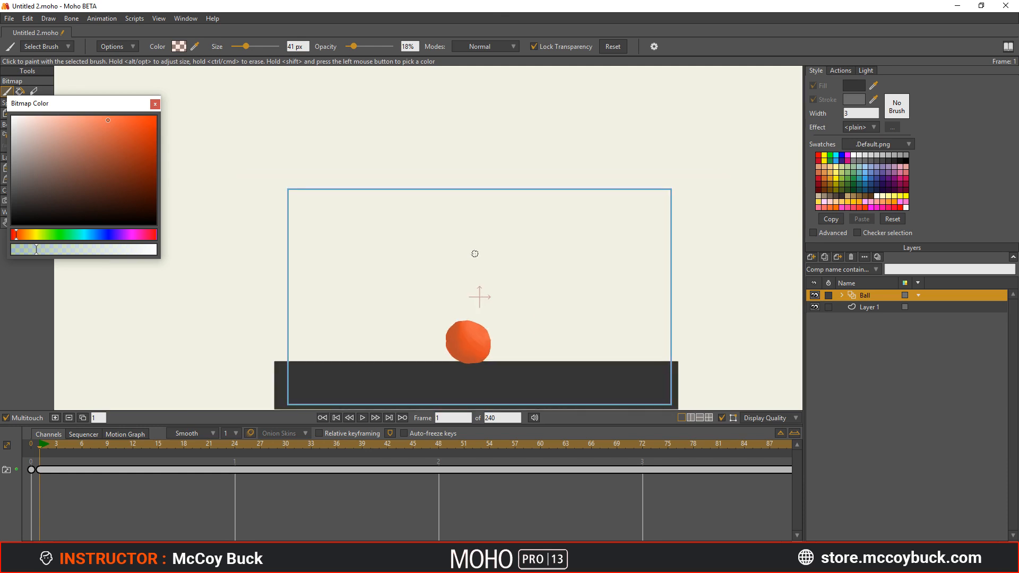
pyautogui.scroll(2, 474, 255)
pyautogui.moveTo(475, 268); pyautogui.dragTo(477, 207)
pyautogui.moveTo(477, 207); pyautogui.dragTo(478, 210)
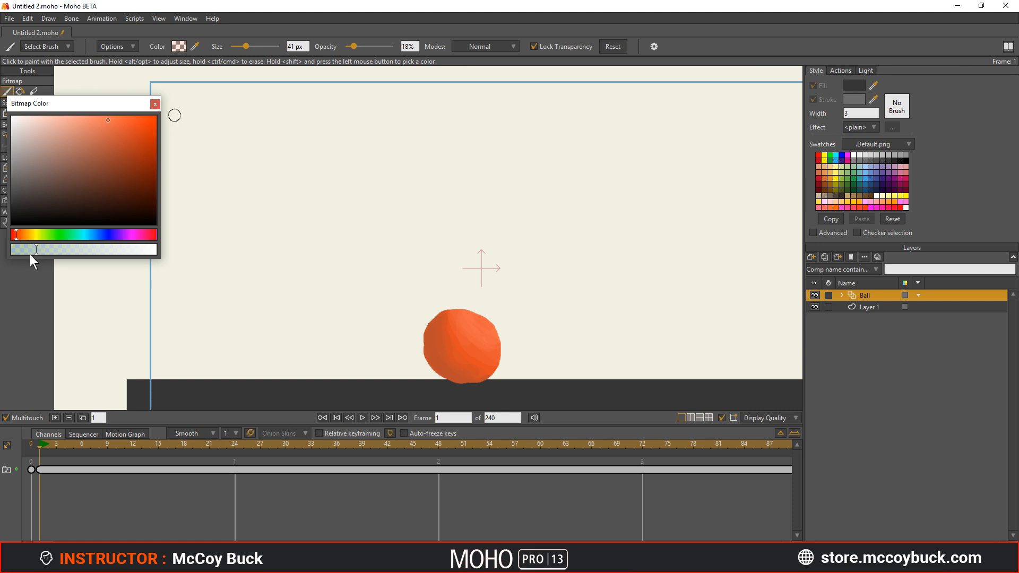
# - Sample the painted ball's orange as the brush color and raise the brush opacity to 100% with transparency unlocked
pyautogui.keyDown('shift'); pyautogui.click(467, 355); pyautogui.keyUp('shift')
pyautogui.moveTo(466, 355); pyautogui.dragTo(459, 341)
pyautogui.moveTo(342, 47); pyautogui.dragTo(454, 61)
# - Add a blank drawing at frame 2 of the Ball layer and turn on onion skins
pyautogui.click(45, 444)
pyautogui.click(41, 444)
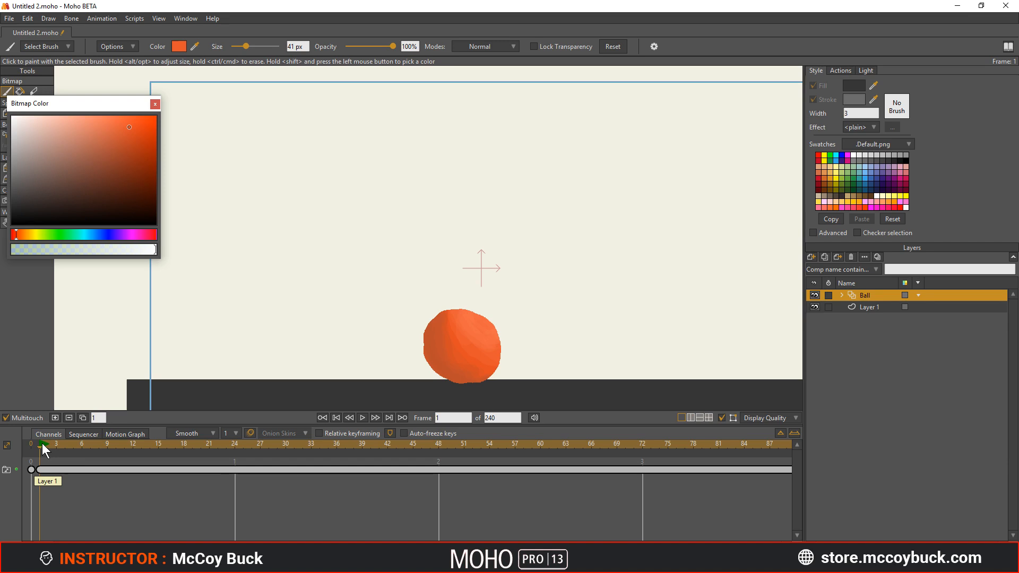
pyautogui.moveTo(42, 443)
pyautogui.mouseDown()
pyautogui.moveTo(32, 446)
pyautogui.moveTo(42, 444)
pyautogui.mouseUp()
pyautogui.click(45, 444)
pyautogui.click(69, 417)
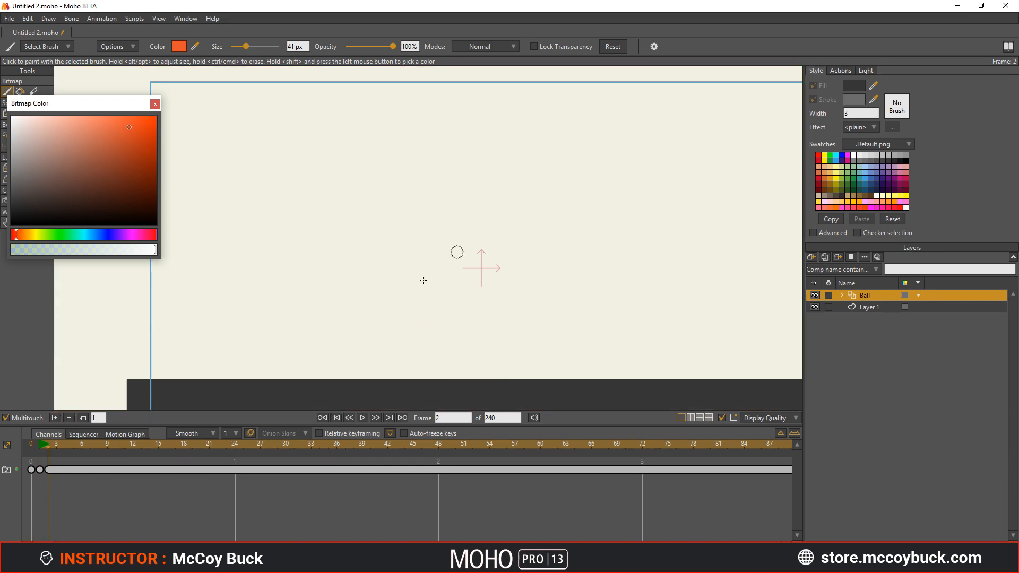
pyautogui.click(249, 433)
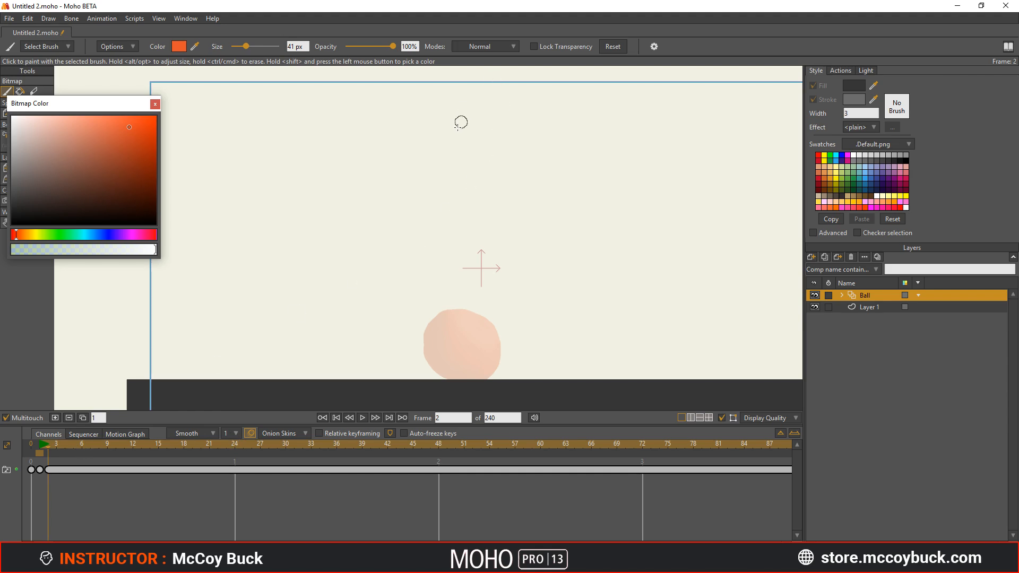
pyautogui.moveTo(451, 124)
pyautogui.mouseDown()
pyautogui.moveTo(451, 139)
pyautogui.moveTo(432, 149)
pyautogui.moveTo(454, 135)
pyautogui.mouseUp()
pyautogui.moveTo(476, 215)
pyautogui.mouseDown()
pyautogui.moveTo(567, 189)
pyautogui.moveTo(594, 281)
pyautogui.mouseUp()
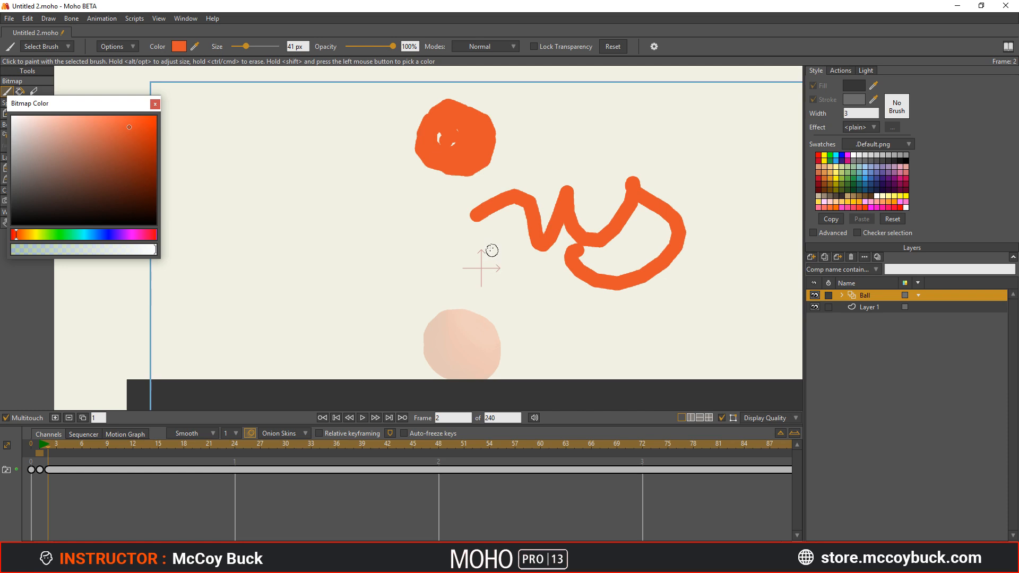
pyautogui.hotkey('ctrl', 'z')
pyautogui.hotkey('ctrl', 'z')
pyautogui.hotkey('ctrl', 'z')
pyautogui.hotkey('ctrl', 'z')
pyautogui.hotkey('ctrl', 'z')
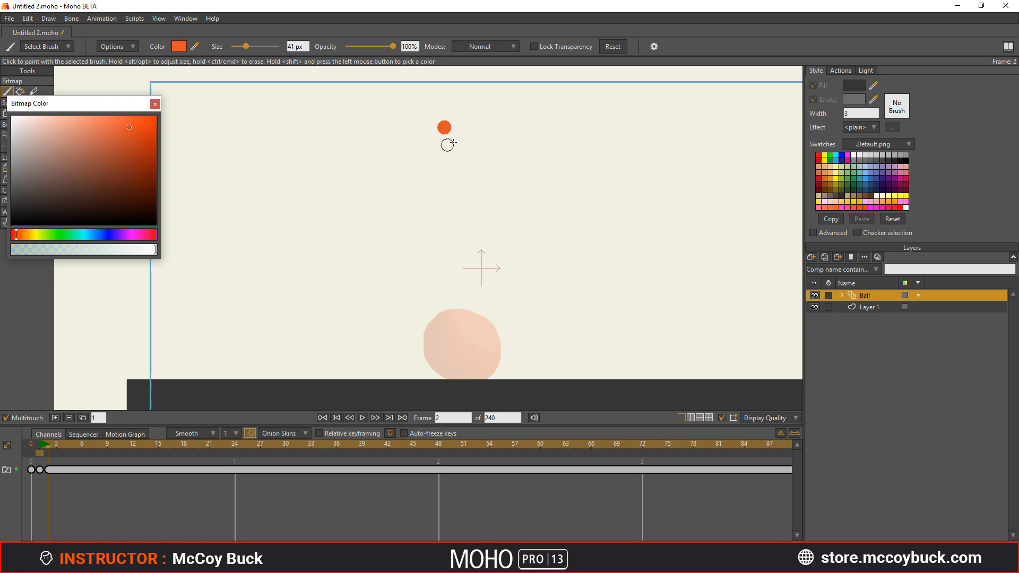
pyautogui.moveTo(452, 104)
pyautogui.mouseDown()
pyautogui.moveTo(421, 109)
pyautogui.moveTo(404, 134)
pyautogui.moveTo(414, 178)
pyautogui.mouseUp()
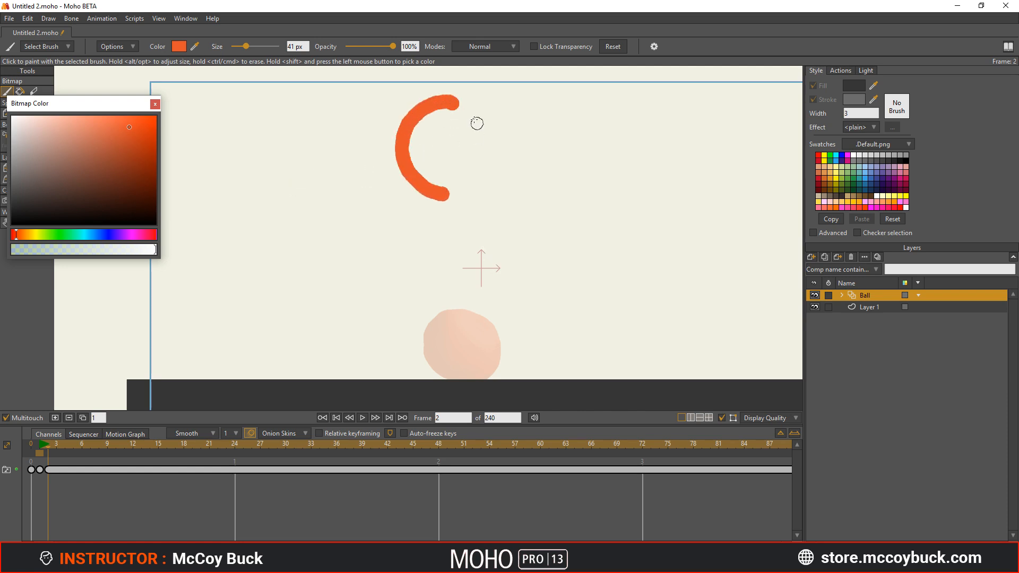
pyautogui.hotkey('ctrl', 'z')
# - Paint a solid orange ball high above the onion-skinned ball at frame 2 and switch to the layer transform tool
pyautogui.moveTo(459, 106)
pyautogui.mouseDown()
pyautogui.moveTo(424, 124)
pyautogui.moveTo(427, 158)
pyautogui.moveTo(483, 166)
pyautogui.moveTo(487, 123)
pyautogui.moveTo(442, 106)
pyautogui.moveTo(427, 145)
pyautogui.moveTo(487, 156)
pyautogui.moveTo(459, 109)
pyautogui.moveTo(472, 156)
pyautogui.moveTo(445, 126)
pyautogui.mouseUp()
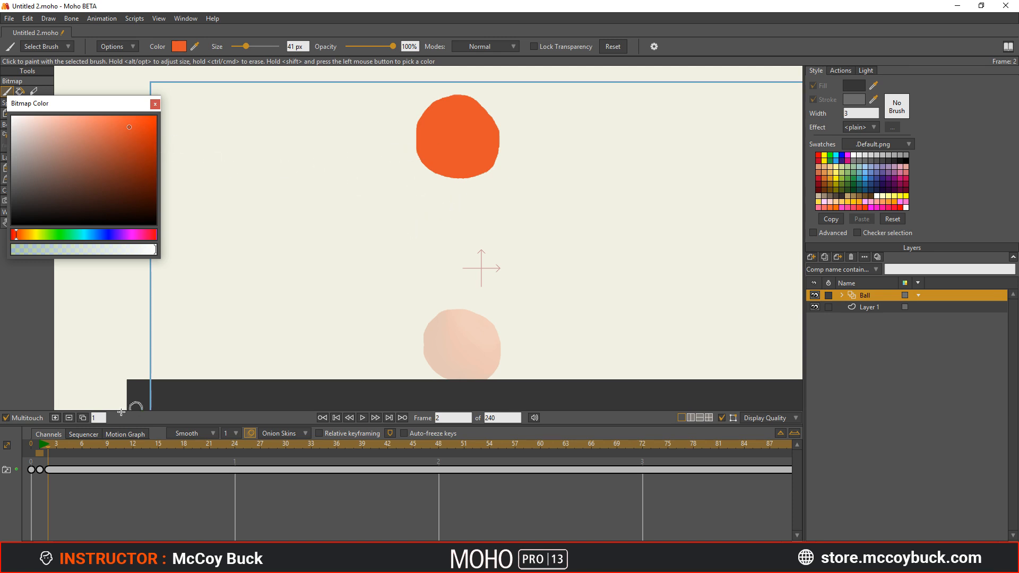
pyautogui.moveTo(47, 446); pyautogui.dragTo(51, 444)
pyautogui.press('m')
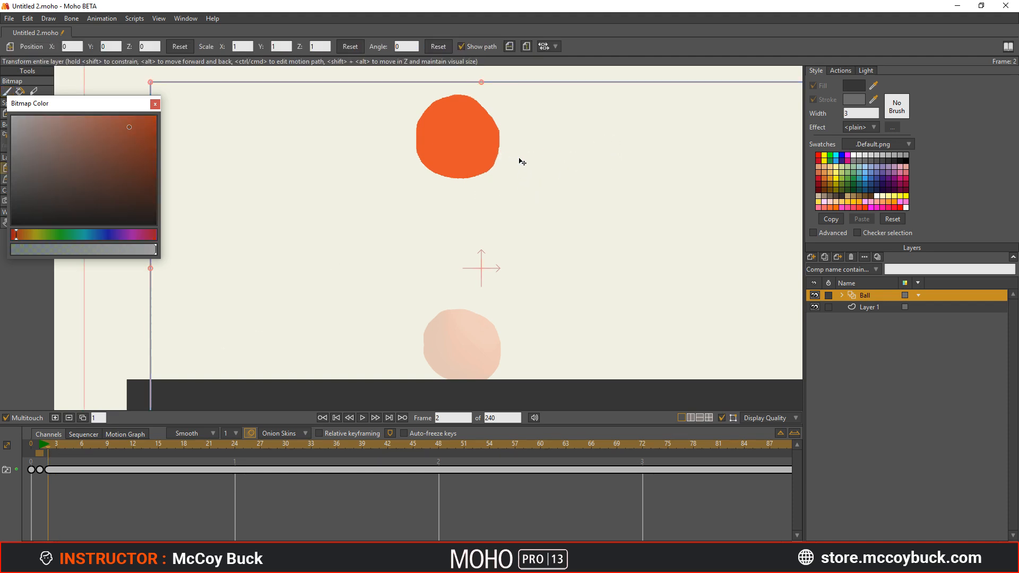
# - Move the color window off the tools and set the Ball layer's origin at the center of the upper ball
pyautogui.moveTo(76, 102); pyautogui.dragTo(110, 200)
pyautogui.click(20, 168)
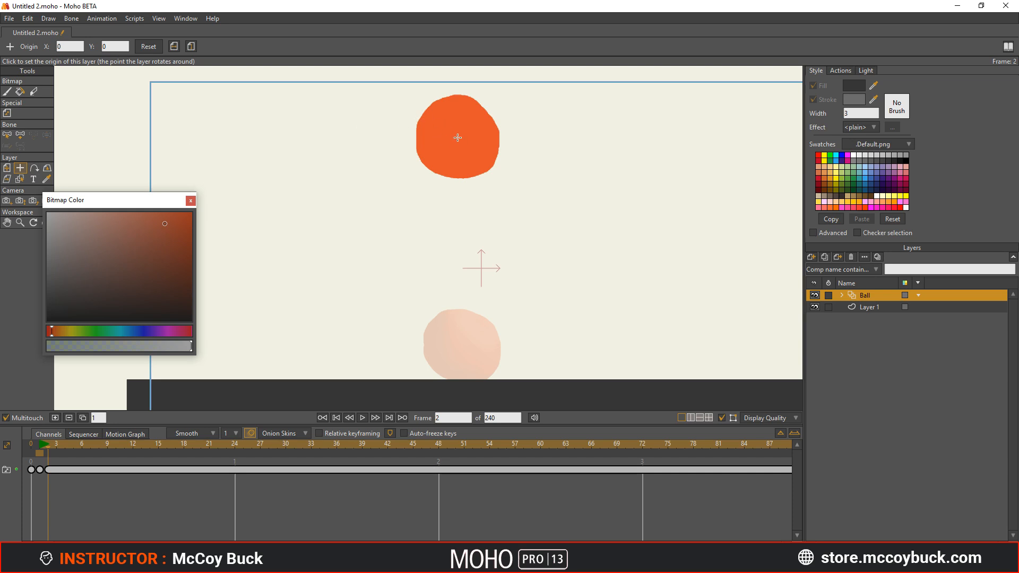
pyautogui.press('m')
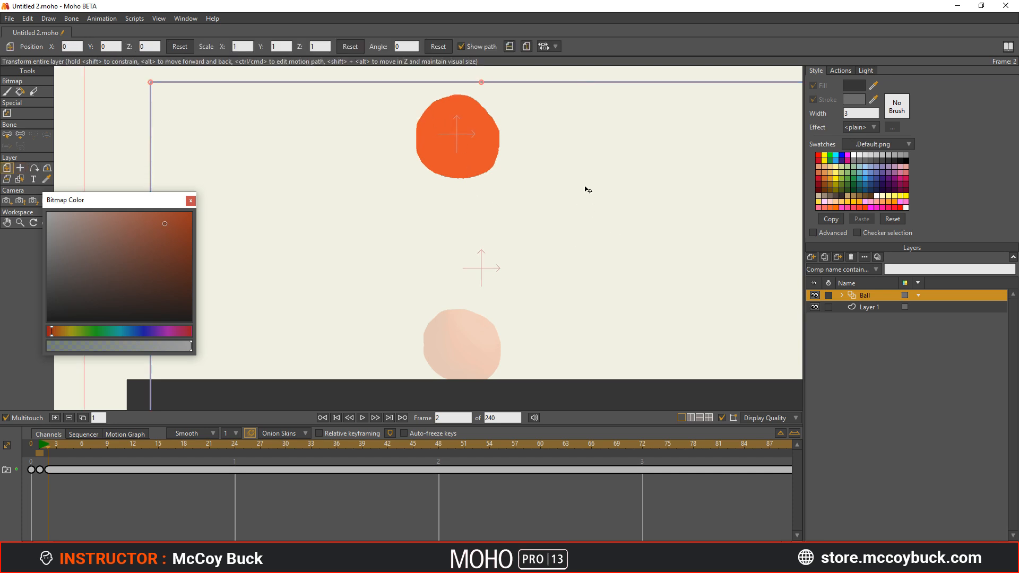
# - Remove the upper ball at frame 2 and repaint it slightly smaller around the layer origin, matching the onion-skinned ball's size
pyautogui.scroll(-6, 636, 273)
pyautogui.scroll(3, 639, 277)
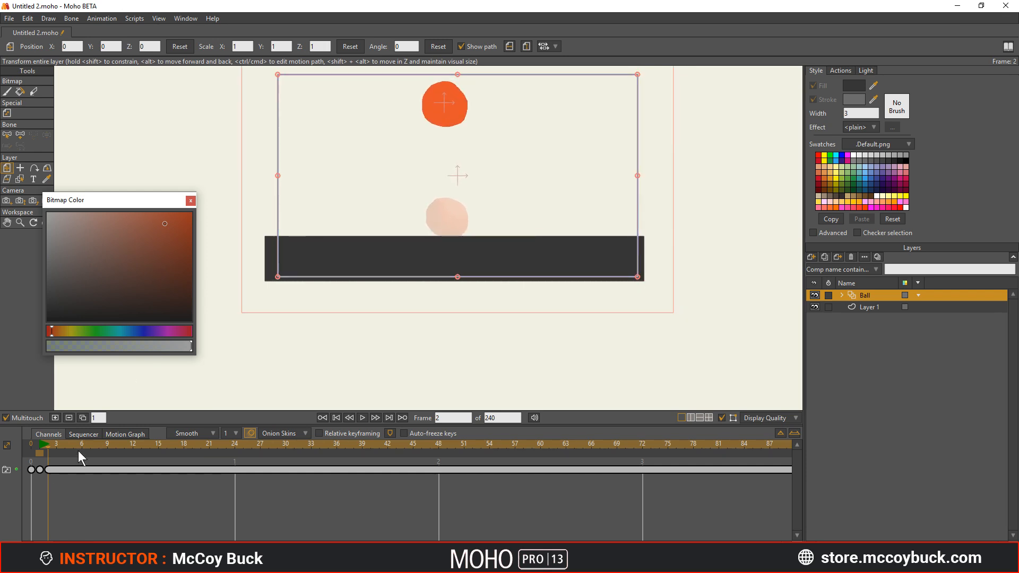
pyautogui.moveTo(46, 444); pyautogui.dragTo(45, 445)
pyautogui.scroll(2, 462, 210)
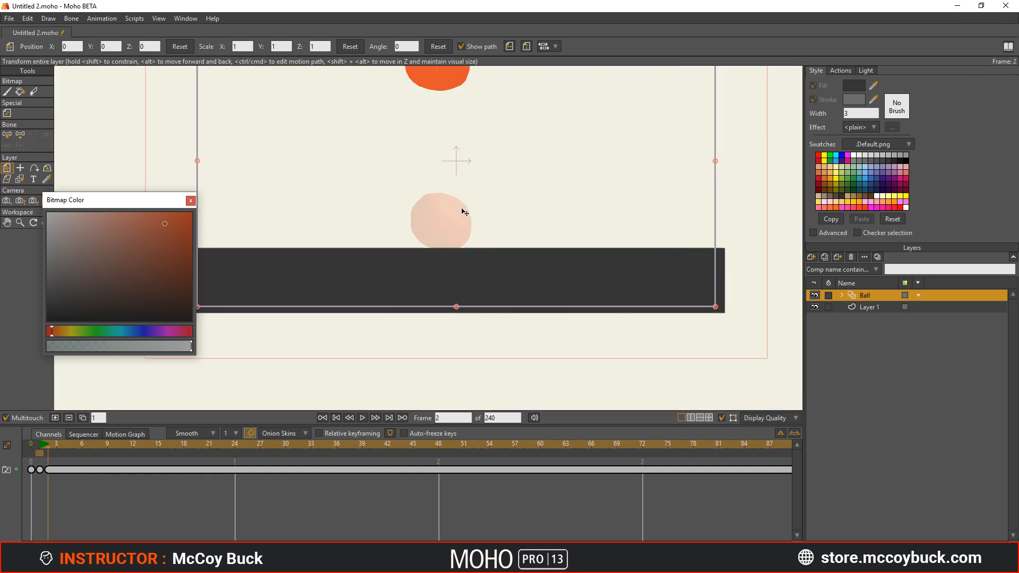
pyautogui.scroll(2, 501, 257)
pyautogui.scroll(-3, 499, 251)
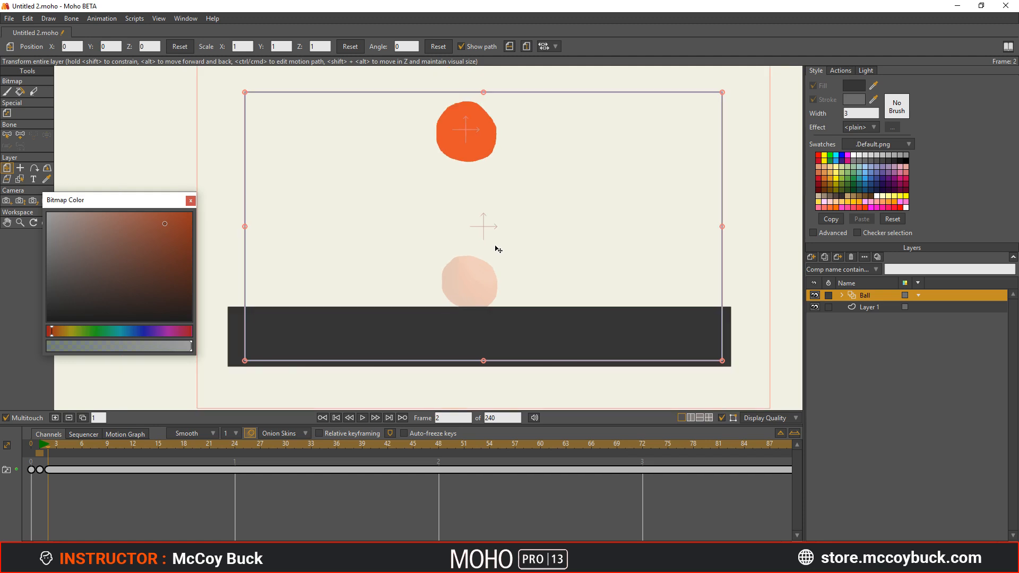
pyautogui.scroll(2, 495, 246)
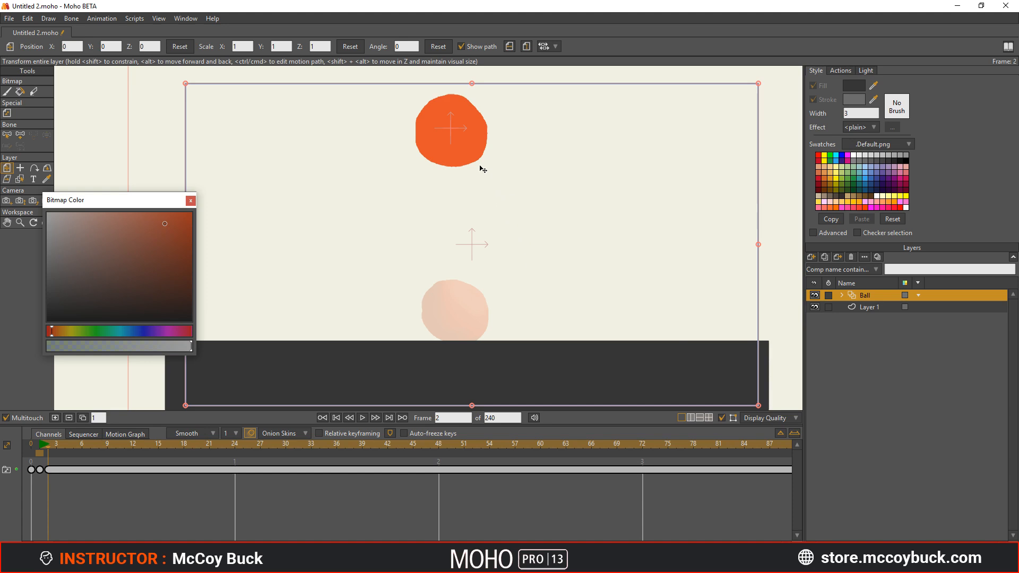
pyautogui.click(7, 91)
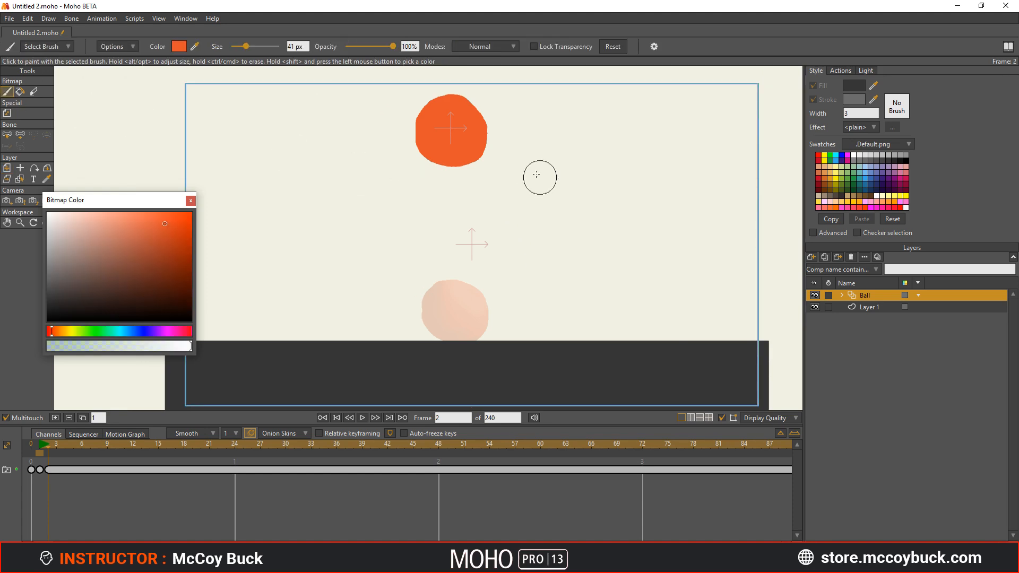
pyautogui.moveTo(483, 152)
pyautogui.mouseDown()
pyautogui.moveTo(456, 133)
pyautogui.moveTo(430, 154)
pyautogui.moveTo(462, 96)
pyautogui.mouseUp()
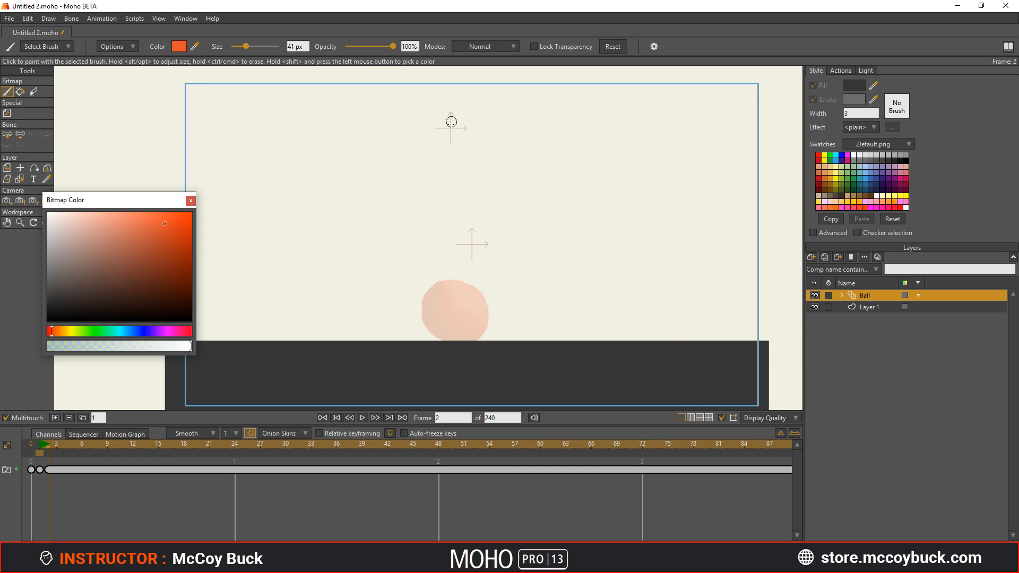
pyautogui.moveTo(451, 113)
pyautogui.mouseDown()
pyautogui.moveTo(435, 139)
pyautogui.moveTo(451, 114)
pyautogui.moveTo(455, 148)
pyautogui.moveTo(431, 119)
pyautogui.moveTo(474, 136)
pyautogui.moveTo(432, 138)
pyautogui.moveTo(470, 117)
pyautogui.moveTo(452, 150)
pyautogui.moveTo(440, 114)
pyautogui.moveTo(473, 148)
pyautogui.moveTo(450, 127)
pyautogui.mouseUp()
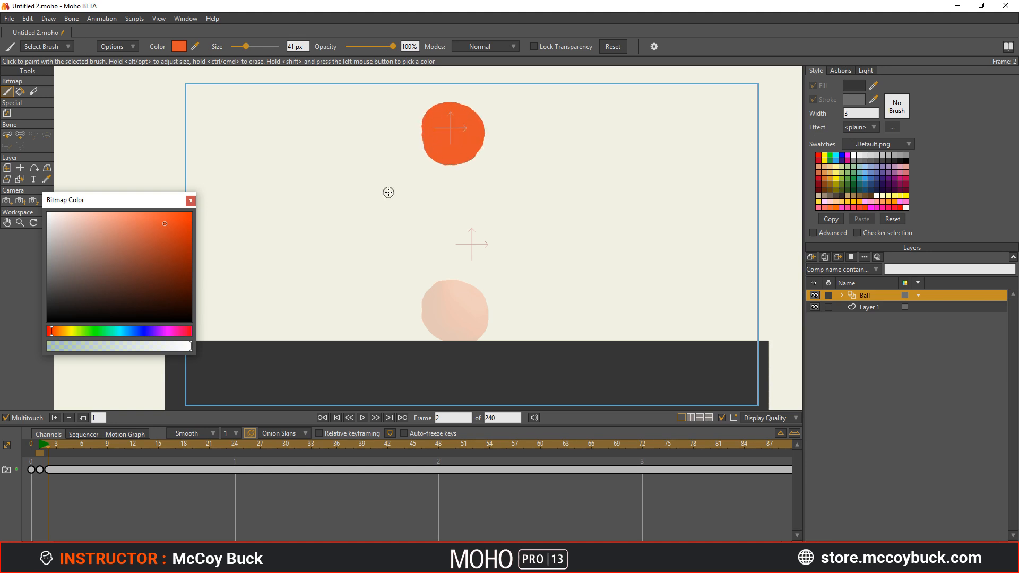
# - Flip between frames 1 to 3 to compare the ground ball with the upper ball
pyautogui.click(42, 444)
pyautogui.click(52, 447)
pyautogui.click(43, 447)
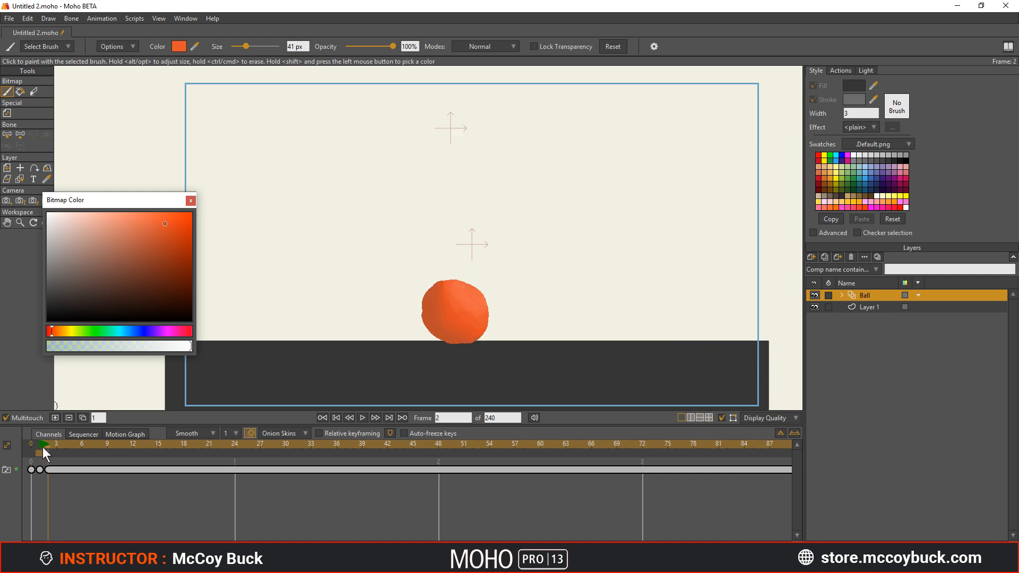
pyautogui.click(51, 448)
pyautogui.click(41, 449)
pyautogui.click(52, 449)
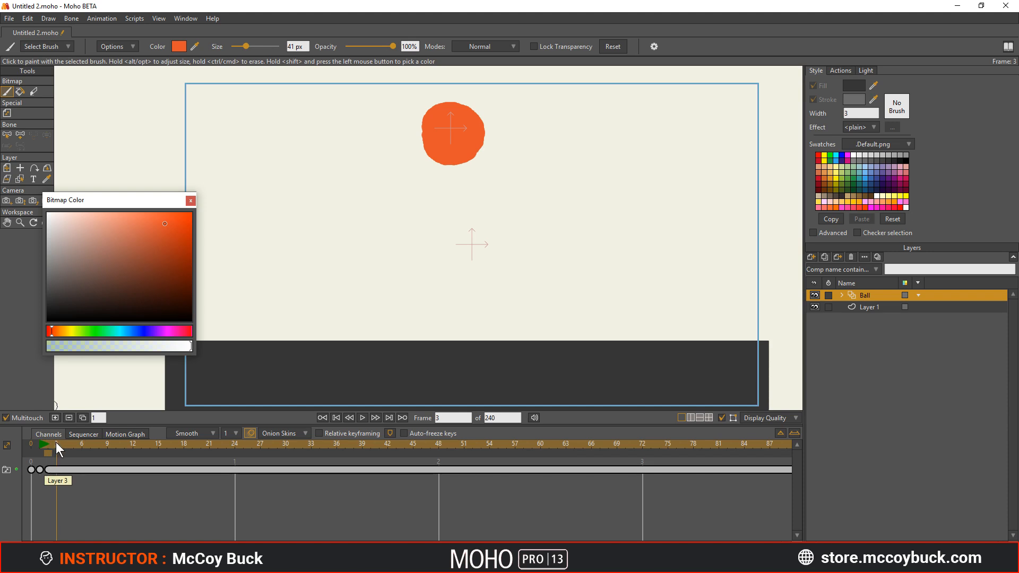
pyautogui.click(47, 447)
# - Shift the upper ball drawing to start at frame 11 and scrub across the extended first drawing
pyautogui.click(74, 469)
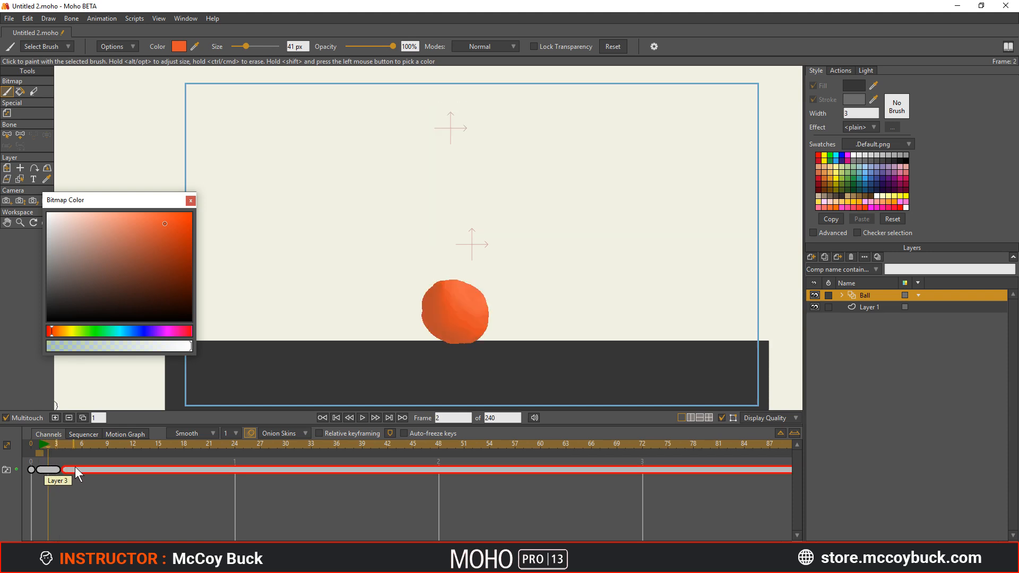
pyautogui.click(41, 446)
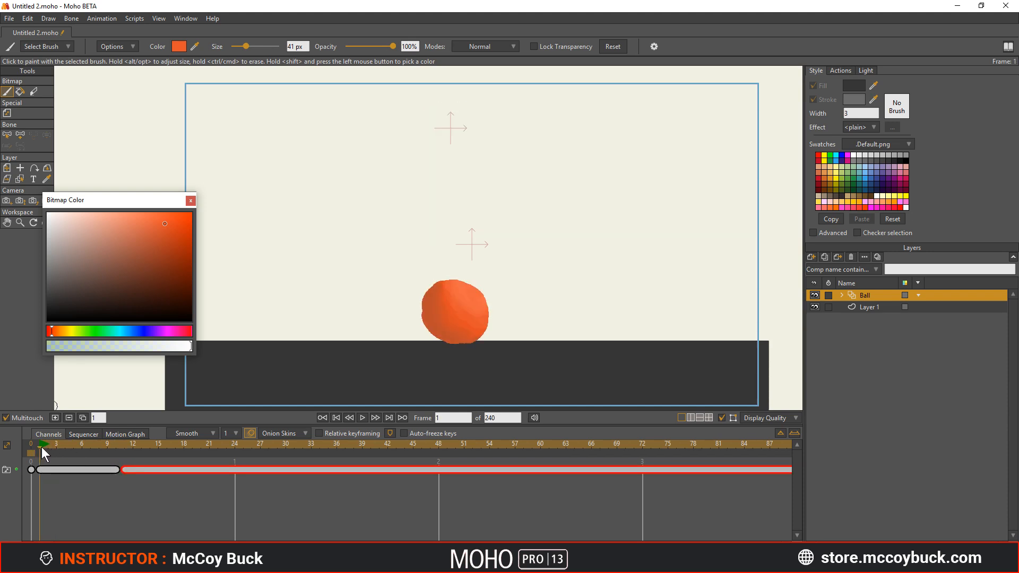
pyautogui.moveTo(42, 447)
pyautogui.mouseDown()
pyautogui.moveTo(76, 450)
pyautogui.moveTo(38, 452)
pyautogui.moveTo(63, 451)
pyautogui.mouseUp()
# - Check the onion skin options and add a blank Ball drawing at frame 7, between the ground and upper ball drawings
pyautogui.click(294, 433)
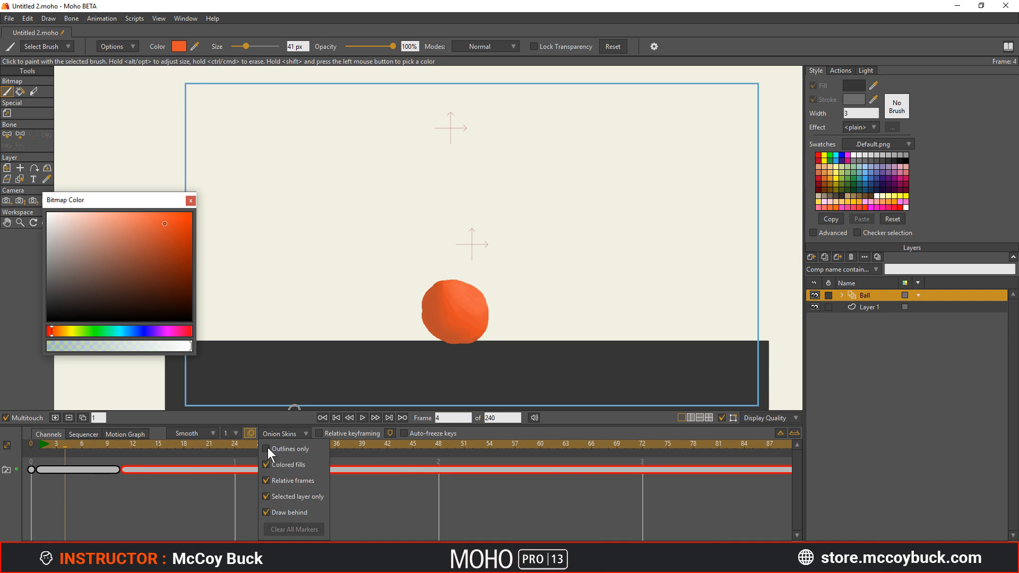
pyautogui.click(145, 420)
pyautogui.moveTo(52, 446)
pyautogui.mouseDown()
pyautogui.moveTo(40, 450)
pyautogui.moveTo(117, 455)
pyautogui.moveTo(82, 451)
pyautogui.moveTo(90, 444)
pyautogui.mouseUp()
pyautogui.click(57, 418)
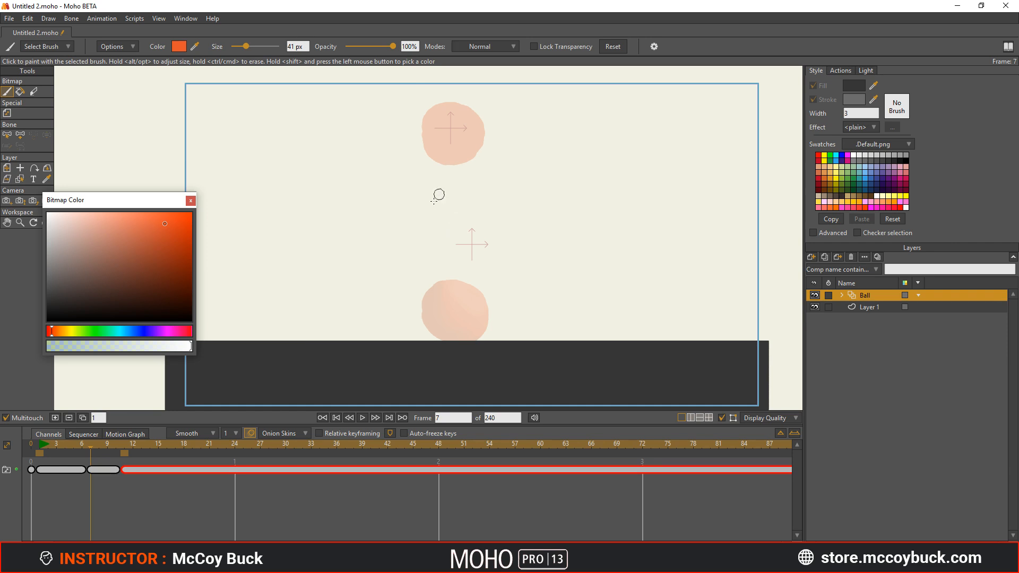
pyautogui.moveTo(445, 217)
pyautogui.mouseDown()
pyautogui.moveTo(469, 216)
pyautogui.moveTo(474, 196)
pyautogui.moveTo(452, 209)
pyautogui.mouseUp()
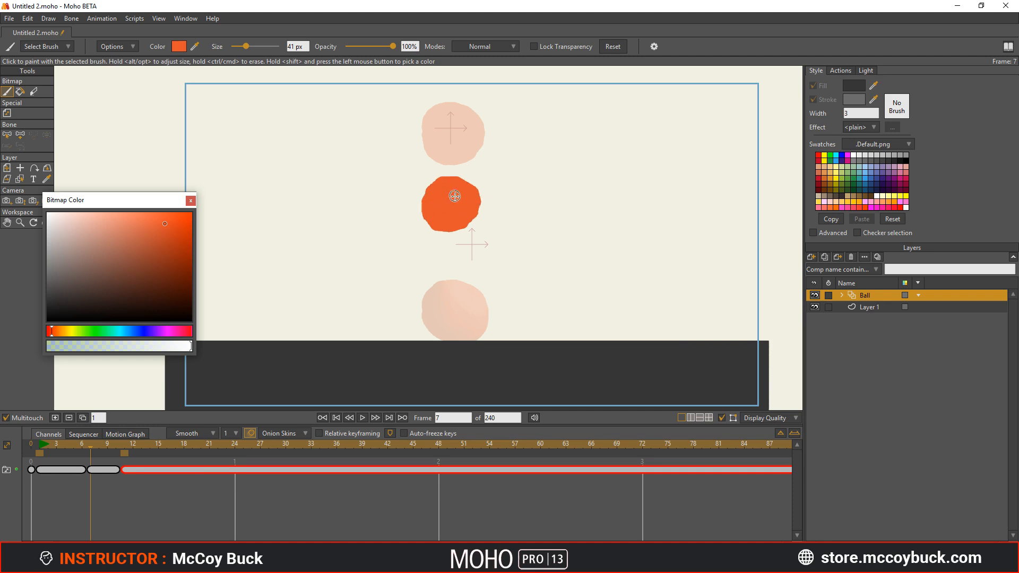
pyautogui.scroll(3, 454, 196)
pyautogui.scroll(-1, 460, 218)
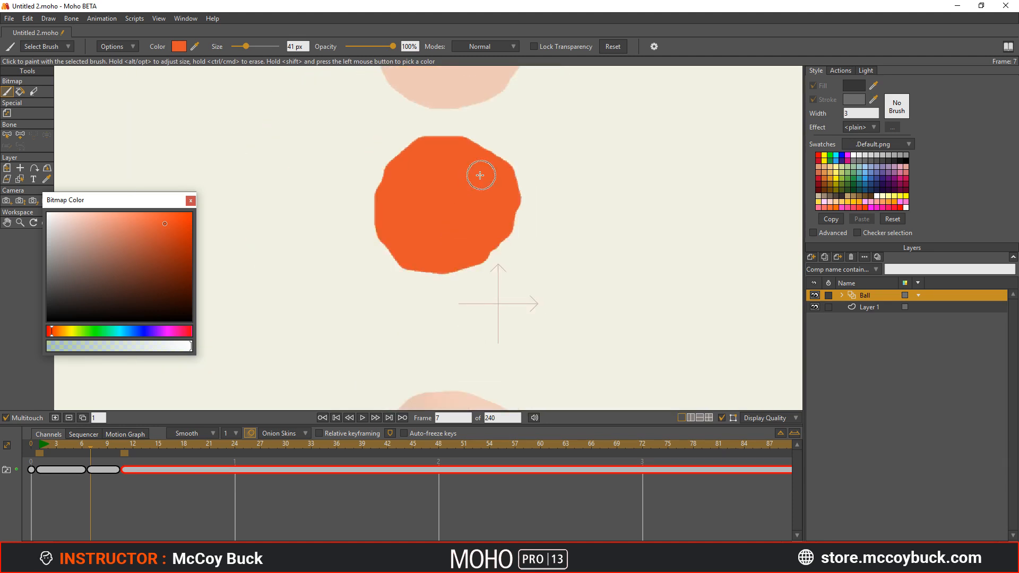
pyautogui.moveTo(636, 136)
pyautogui.mouseDown()
pyautogui.moveTo(589, 167)
pyautogui.moveTo(692, 207)
pyautogui.moveTo(666, 124)
pyautogui.moveTo(597, 199)
pyautogui.moveTo(693, 206)
pyautogui.moveTo(617, 137)
pyautogui.moveTo(644, 225)
pyautogui.mouseUp()
pyautogui.hotkey('ctrl', 'z')
pyautogui.moveTo(394, 180)
pyautogui.mouseDown()
pyautogui.moveTo(407, 239)
pyautogui.moveTo(393, 180)
pyautogui.moveTo(416, 249)
pyautogui.moveTo(387, 212)
pyautogui.moveTo(401, 232)
pyautogui.moveTo(419, 225)
pyautogui.moveTo(451, 249)
pyautogui.moveTo(484, 222)
pyautogui.moveTo(439, 249)
pyautogui.moveTo(478, 247)
pyautogui.mouseUp()
pyautogui.moveTo(499, 212); pyautogui.dragTo(509, 194)
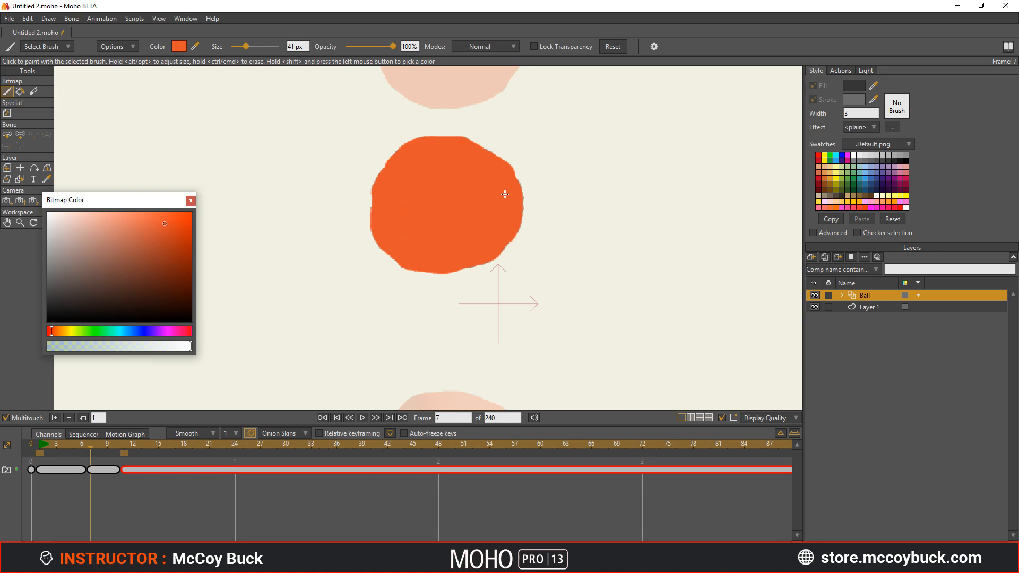
pyautogui.hotkey('ctrl', 'z')
pyautogui.moveTo(404, 160)
pyautogui.mouseDown()
pyautogui.moveTo(369, 183)
pyautogui.moveTo(506, 232)
pyautogui.moveTo(492, 173)
pyautogui.mouseUp()
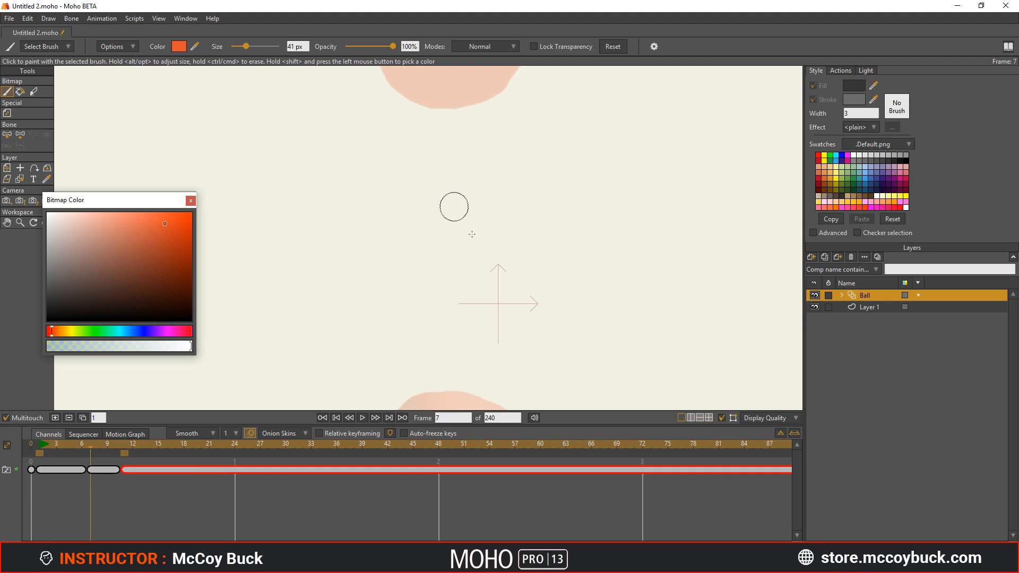
# - Paint a vertically stretched orange ball between the two onion-skinned balls at frame 7
pyautogui.scroll(-3, 472, 234)
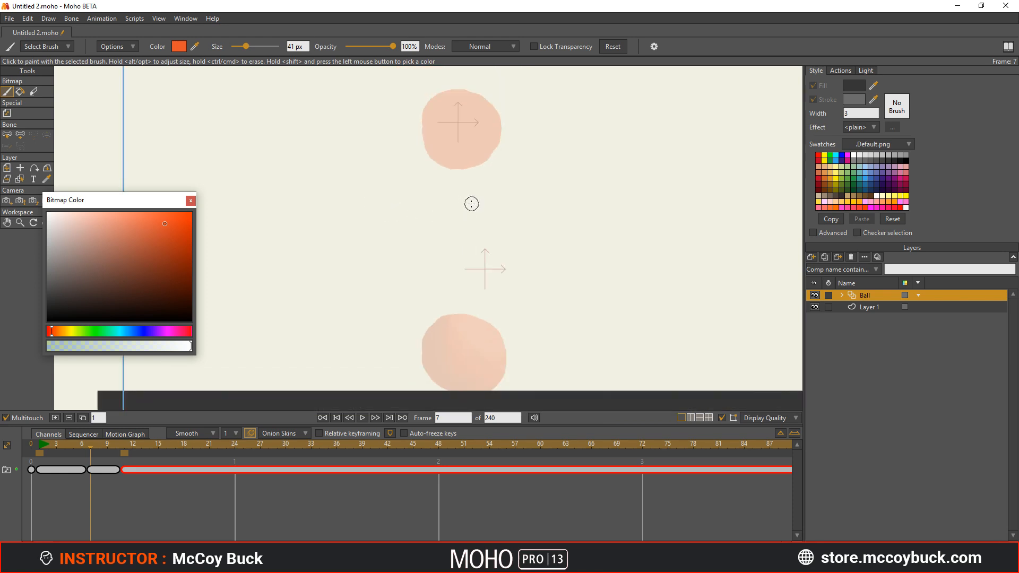
pyautogui.moveTo(472, 204)
pyautogui.mouseDown()
pyautogui.moveTo(438, 223)
pyautogui.moveTo(445, 257)
pyautogui.moveTo(461, 269)
pyautogui.moveTo(487, 235)
pyautogui.moveTo(469, 187)
pyautogui.moveTo(447, 191)
pyautogui.moveTo(447, 251)
pyautogui.moveTo(470, 259)
pyautogui.moveTo(481, 218)
pyautogui.moveTo(459, 196)
pyautogui.moveTo(450, 240)
pyautogui.moveTo(477, 244)
pyautogui.moveTo(459, 219)
pyautogui.mouseUp()
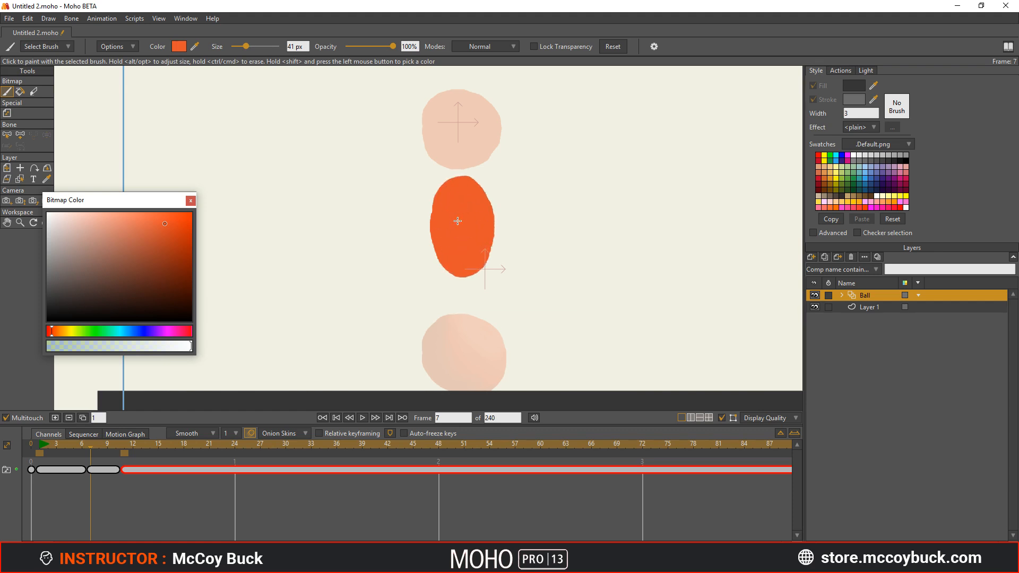
# - Add a blank drawing at frame 8 and paint a less stretched oval ball overlapping the lower part of the top onion-skinned ball
pyautogui.moveTo(68, 448); pyautogui.dragTo(101, 451)
pyautogui.moveTo(100, 444)
pyautogui.mouseDown()
pyautogui.moveTo(43, 444)
pyautogui.moveTo(127, 450)
pyautogui.moveTo(96, 448)
pyautogui.mouseUp()
pyautogui.click(54, 418)
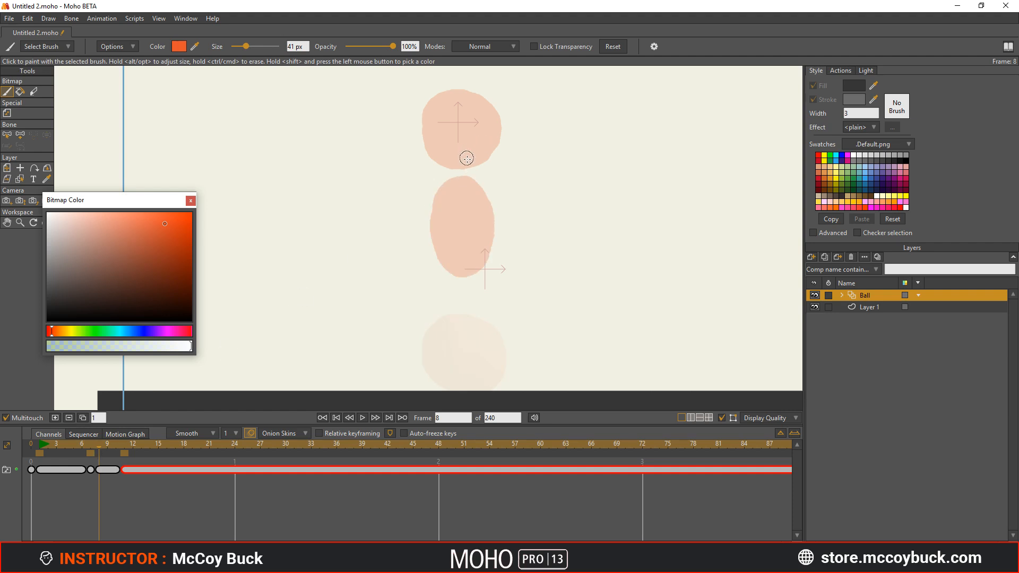
pyautogui.moveTo(454, 129); pyautogui.dragTo(431, 205)
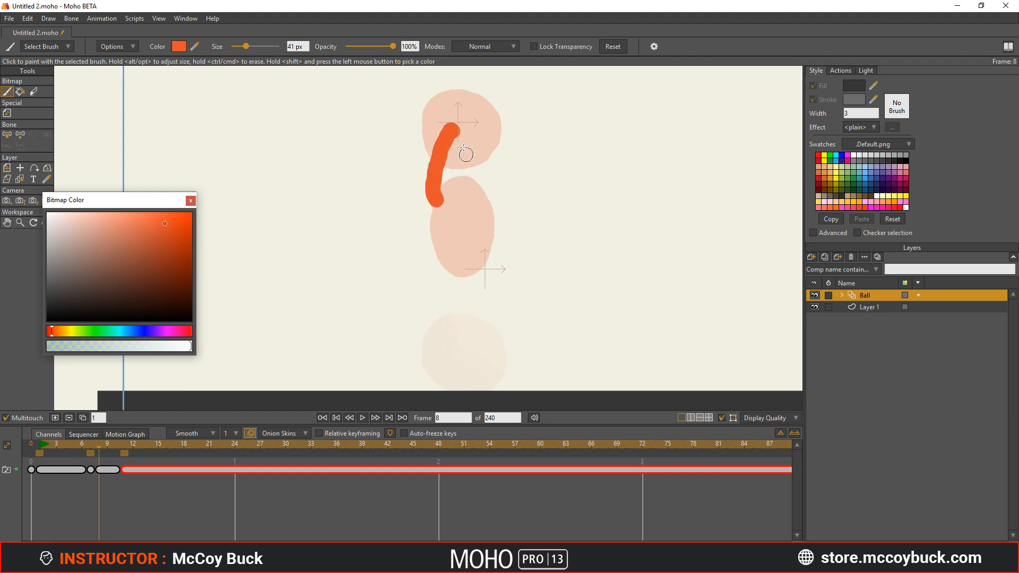
pyautogui.hotkey('ctrl', 'z')
pyautogui.click(468, 134)
pyautogui.moveTo(469, 134)
pyautogui.mouseDown()
pyautogui.moveTo(445, 133)
pyautogui.moveTo(429, 177)
pyautogui.moveTo(438, 201)
pyautogui.moveTo(458, 213)
pyautogui.moveTo(476, 137)
pyautogui.moveTo(451, 134)
pyautogui.moveTo(439, 157)
pyautogui.moveTo(435, 177)
pyautogui.moveTo(457, 202)
pyautogui.moveTo(483, 196)
pyautogui.moveTo(485, 154)
pyautogui.moveTo(465, 135)
pyautogui.moveTo(444, 150)
pyautogui.moveTo(443, 182)
pyautogui.moveTo(476, 192)
pyautogui.moveTo(479, 149)
pyautogui.moveTo(449, 150)
pyautogui.moveTo(459, 189)
pyautogui.moveTo(461, 163)
pyautogui.mouseUp()
pyautogui.hotkey('ctrl', 'z')
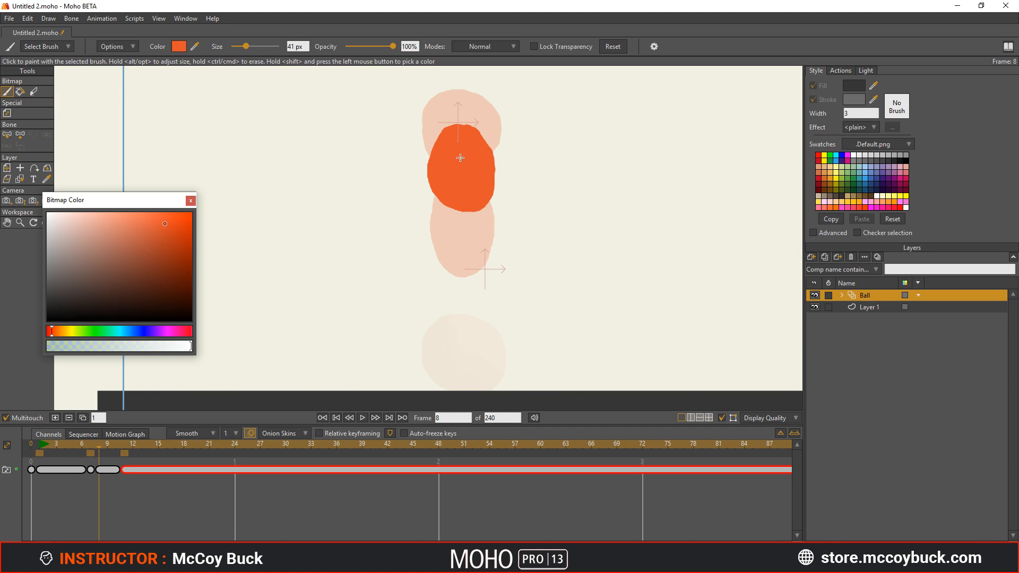
# - Add blank drawings at frames 9 and 10 and paint a rounder, slightly higher ball on each, approaching the top ball's position
pyautogui.click(55, 418)
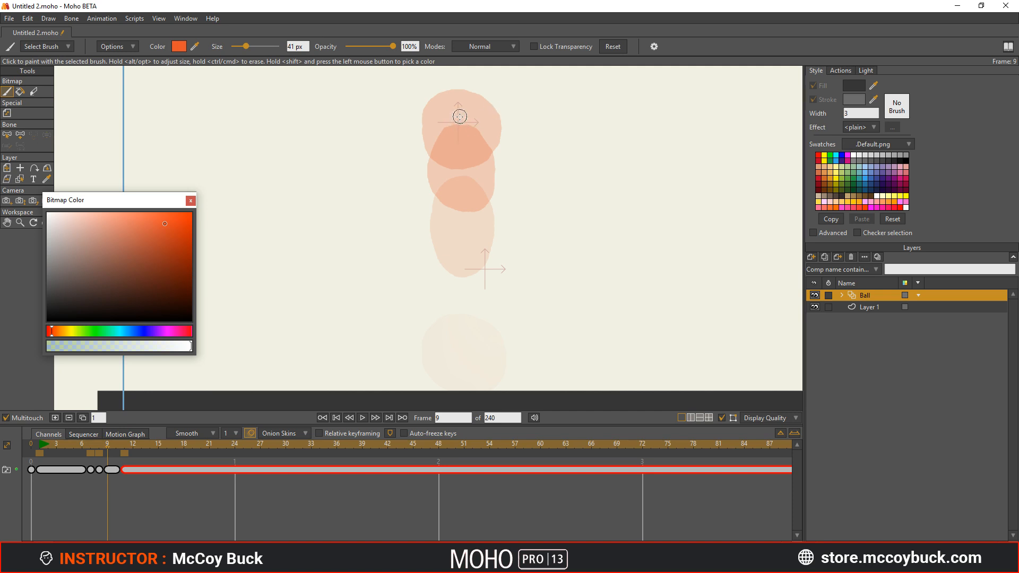
pyautogui.moveTo(459, 117)
pyautogui.mouseDown()
pyautogui.moveTo(439, 128)
pyautogui.moveTo(436, 166)
pyautogui.mouseUp()
pyautogui.moveTo(477, 169)
pyautogui.mouseDown()
pyautogui.moveTo(472, 124)
pyautogui.moveTo(451, 121)
pyautogui.moveTo(438, 153)
pyautogui.moveTo(465, 170)
pyautogui.moveTo(475, 136)
pyautogui.moveTo(443, 131)
pyautogui.moveTo(461, 167)
pyautogui.moveTo(478, 137)
pyautogui.moveTo(448, 144)
pyautogui.moveTo(466, 133)
pyautogui.moveTo(441, 171)
pyautogui.moveTo(472, 177)
pyautogui.moveTo(483, 152)
pyautogui.moveTo(479, 167)
pyautogui.moveTo(439, 165)
pyautogui.mouseUp()
pyautogui.click(108, 453)
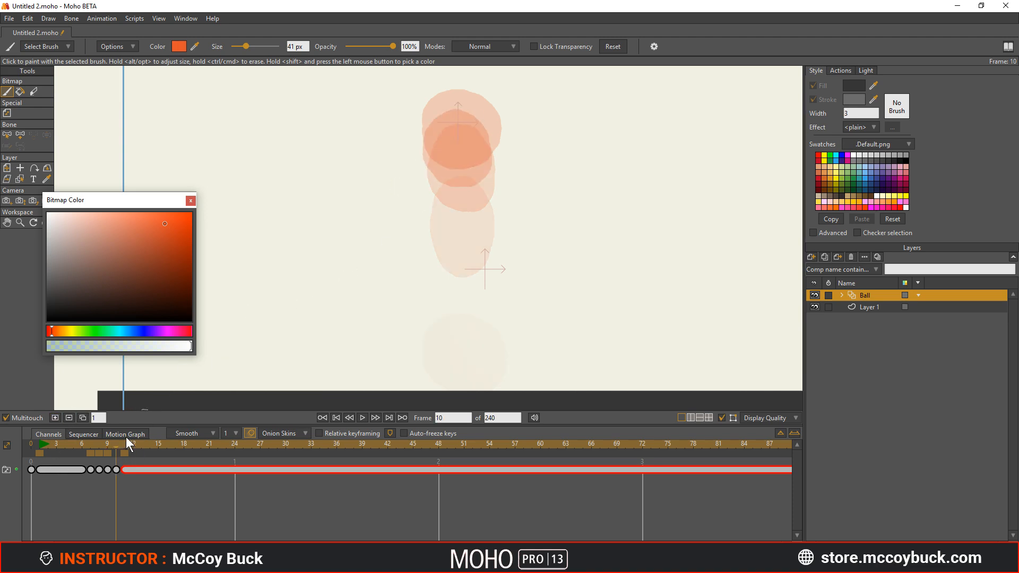
pyautogui.moveTo(466, 107)
pyautogui.mouseDown()
pyautogui.moveTo(424, 131)
pyautogui.moveTo(430, 153)
pyautogui.moveTo(460, 163)
pyautogui.moveTo(482, 151)
pyautogui.moveTo(478, 113)
pyautogui.moveTo(449, 106)
pyautogui.moveTo(435, 134)
pyautogui.moveTo(473, 153)
pyautogui.moveTo(474, 120)
pyautogui.moveTo(449, 134)
pyautogui.mouseUp()
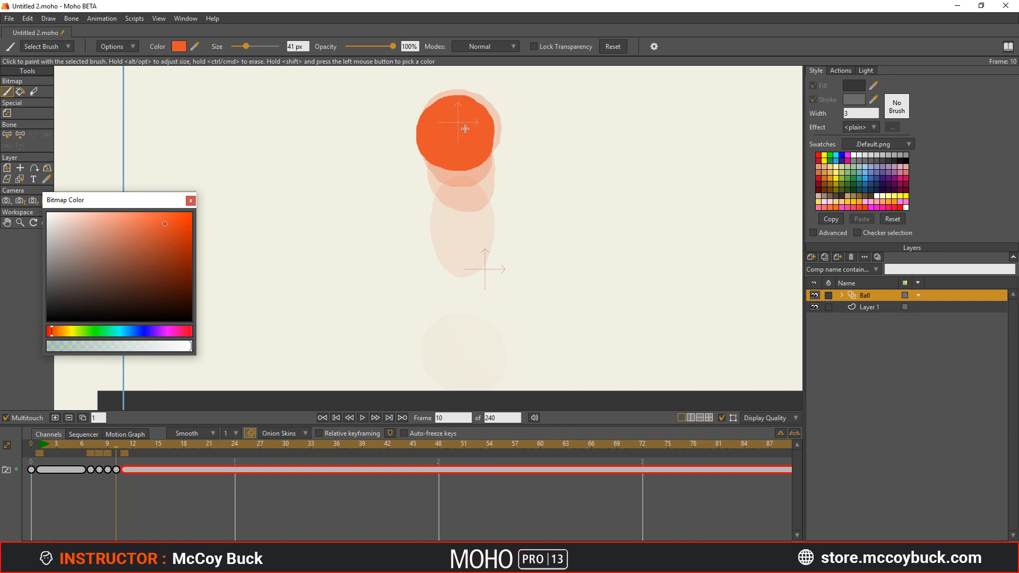
# - Add a blank Ball drawing at frame 2, directly after the ground ball, and compare it with frame 1
pyautogui.moveTo(116, 443); pyautogui.dragTo(48, 461)
pyautogui.click(54, 418)
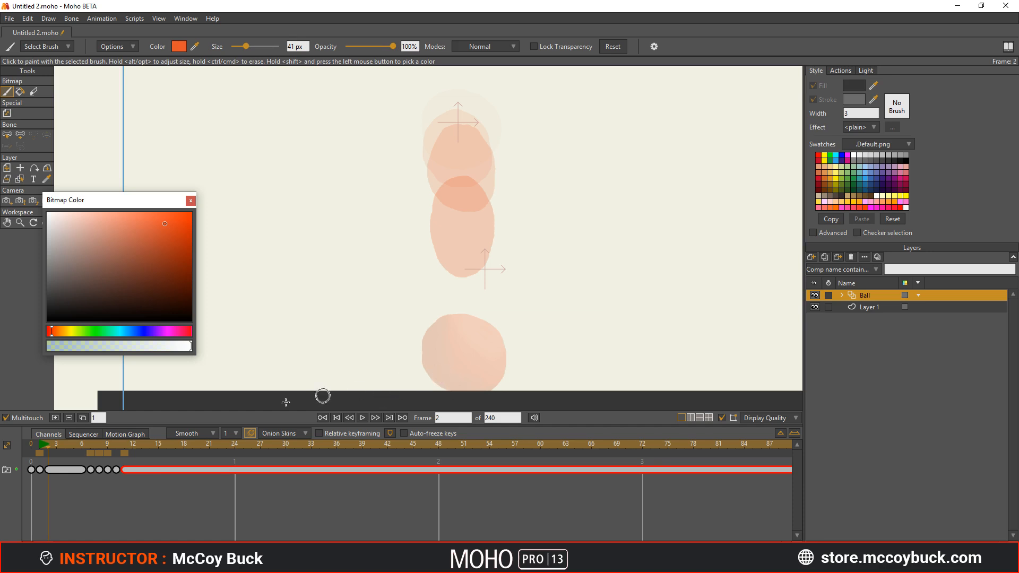
pyautogui.moveTo(50, 442); pyautogui.dragTo(40, 442)
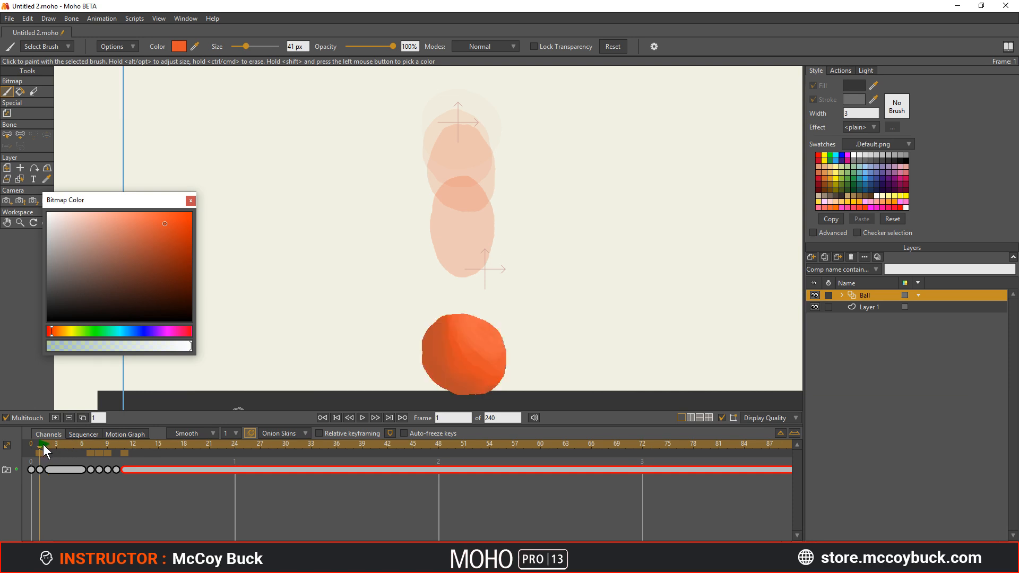
pyautogui.moveTo(43, 444)
pyautogui.mouseDown()
pyautogui.moveTo(117, 451)
pyautogui.moveTo(48, 457)
pyautogui.mouseUp()
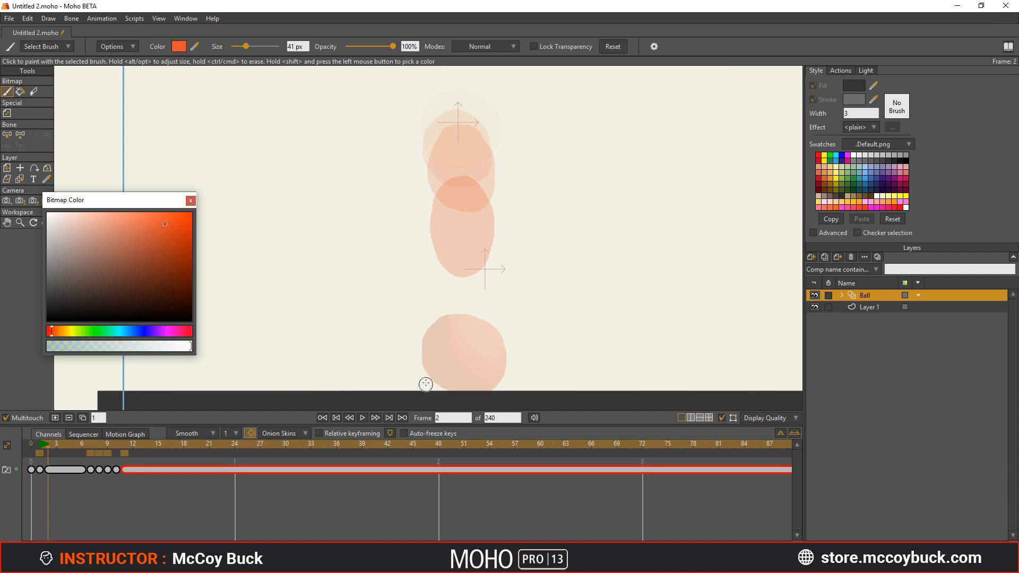
pyautogui.moveTo(427, 379)
pyautogui.mouseDown()
pyautogui.moveTo(418, 389)
pyautogui.moveTo(448, 363)
pyautogui.moveTo(449, 375)
pyautogui.moveTo(476, 366)
pyautogui.moveTo(514, 386)
pyautogui.mouseUp()
pyautogui.click(39, 443)
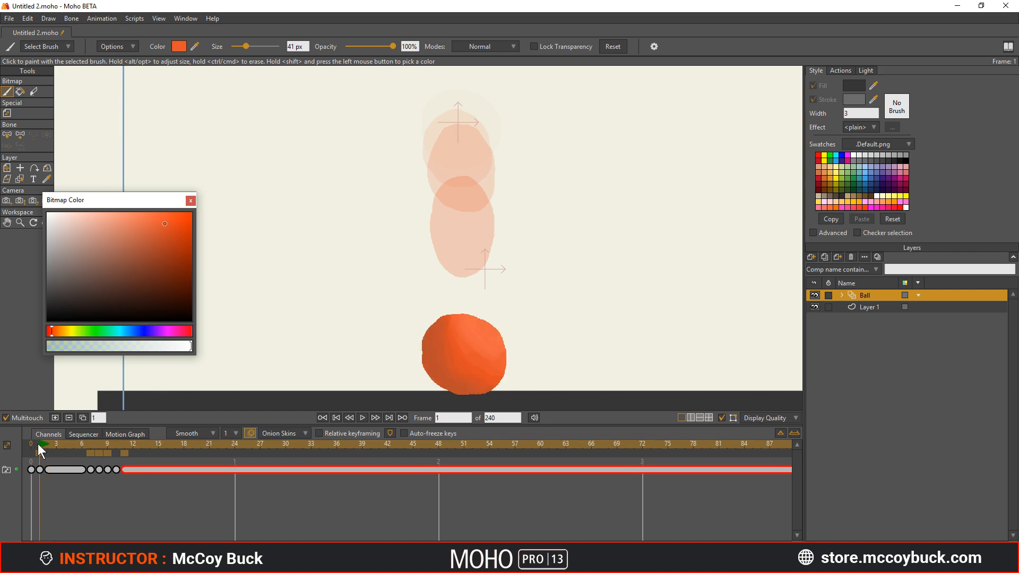
pyautogui.click(48, 443)
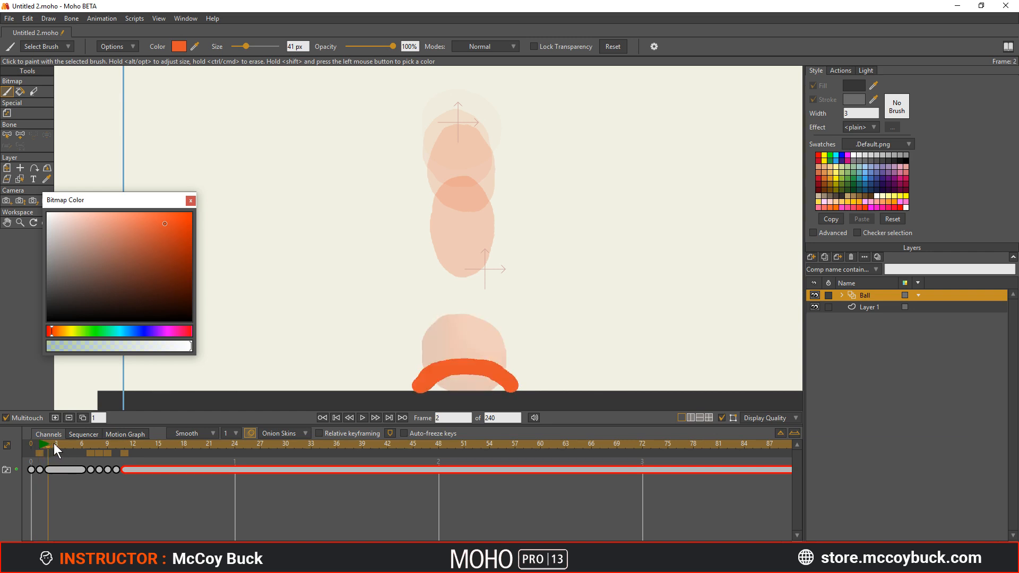
pyautogui.hotkey('ctrl', 'z')
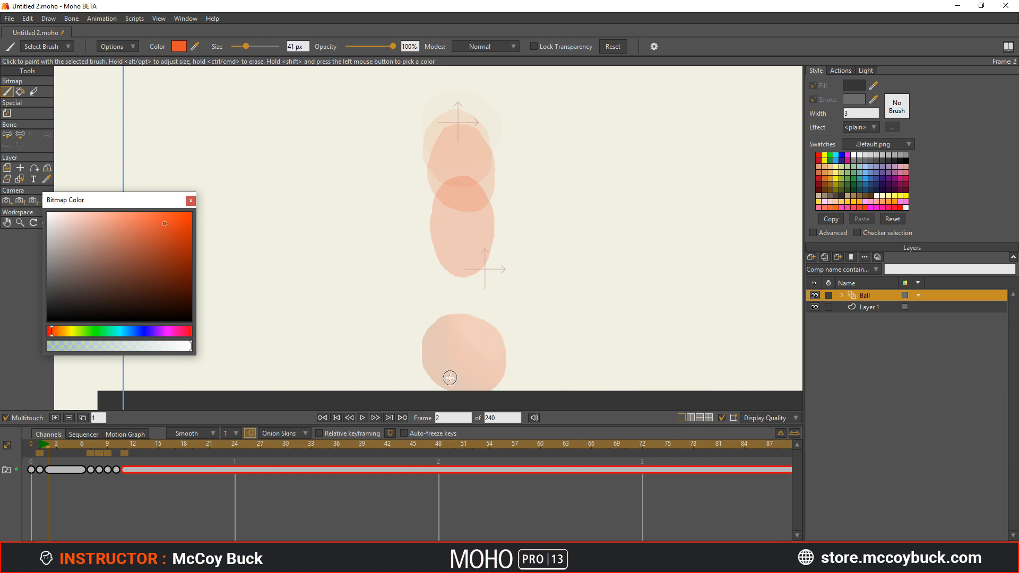
# - Paint a vertically stretched orange ball at frame 2, narrower and taller than the onion-skinned ground ball and resting on the ground
pyautogui.click(39, 442)
pyautogui.moveTo(40, 442)
pyautogui.mouseDown()
pyautogui.moveTo(68, 441)
pyautogui.moveTo(39, 444)
pyautogui.mouseUp()
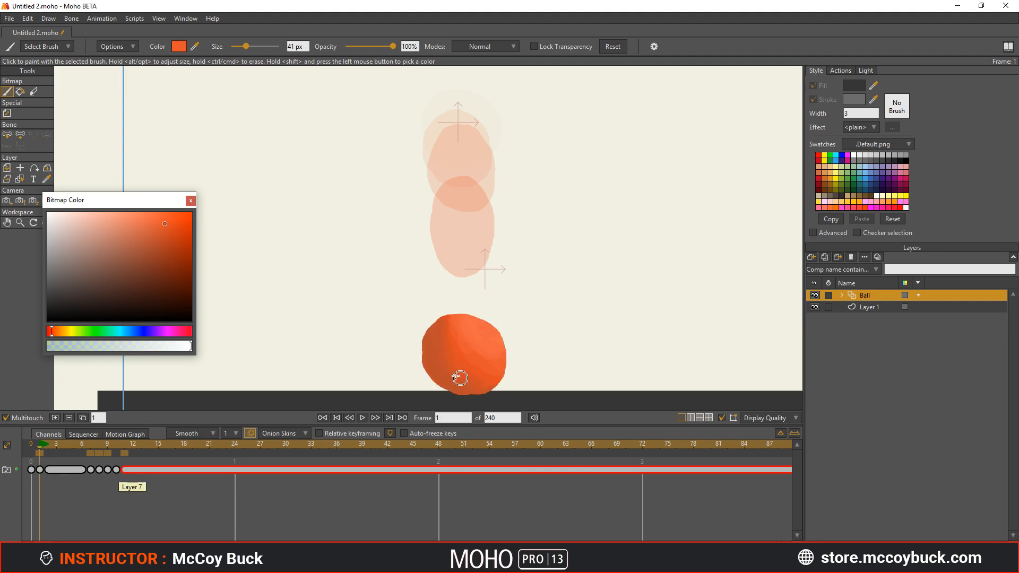
pyautogui.moveTo(43, 444); pyautogui.dragTo(49, 442)
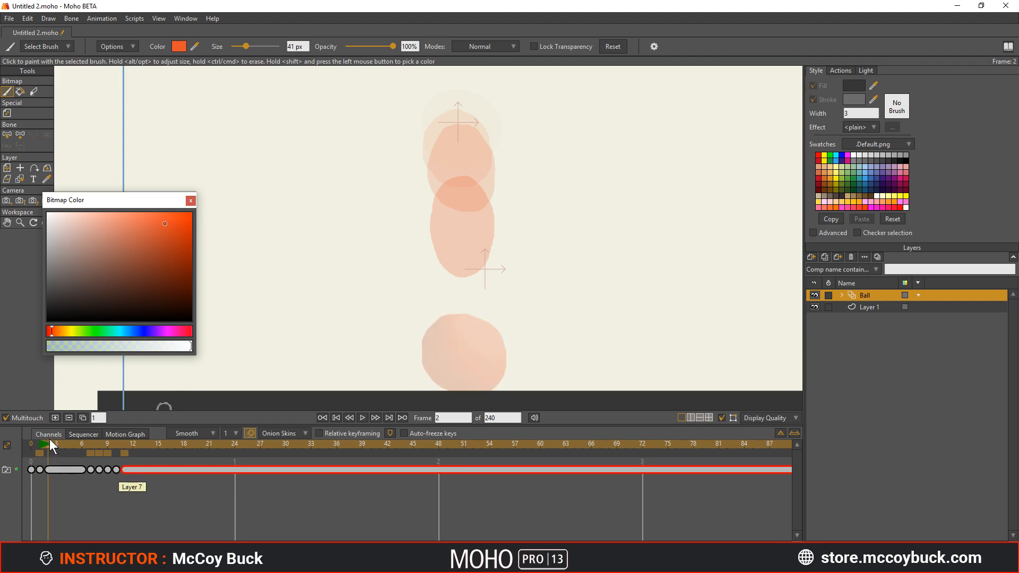
pyautogui.click(454, 383)
pyautogui.moveTo(456, 377)
pyautogui.mouseDown()
pyautogui.moveTo(452, 351)
pyautogui.moveTo(449, 376)
pyautogui.moveTo(451, 344)
pyautogui.moveTo(448, 368)
pyautogui.moveTo(473, 383)
pyautogui.moveTo(458, 383)
pyautogui.moveTo(483, 360)
pyautogui.moveTo(482, 380)
pyautogui.moveTo(487, 351)
pyautogui.moveTo(480, 314)
pyautogui.moveTo(454, 302)
pyautogui.moveTo(439, 330)
pyautogui.moveTo(446, 374)
pyautogui.mouseUp()
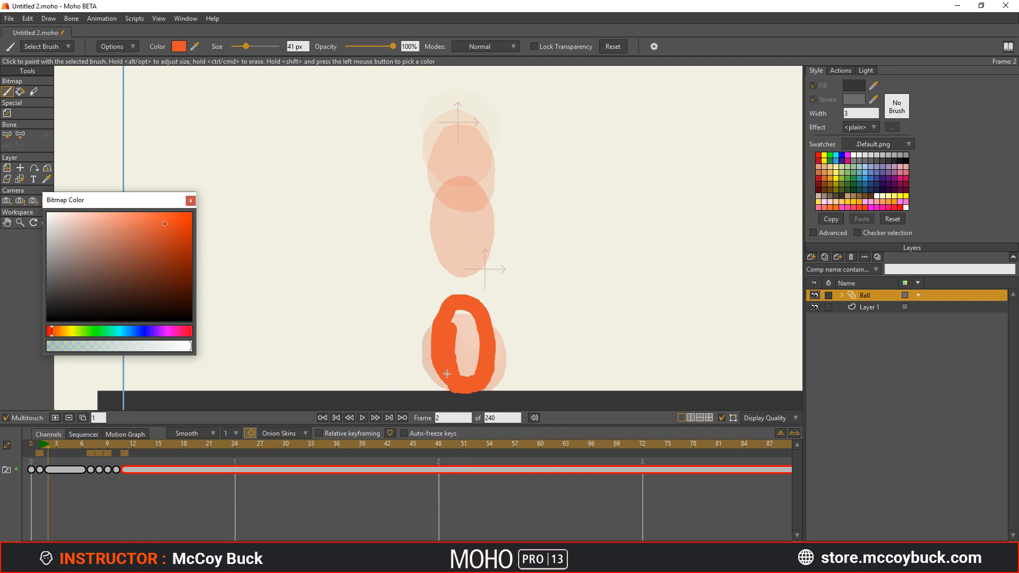
pyautogui.moveTo(459, 317)
pyautogui.mouseDown()
pyautogui.moveTo(481, 322)
pyautogui.moveTo(471, 356)
pyautogui.mouseUp()
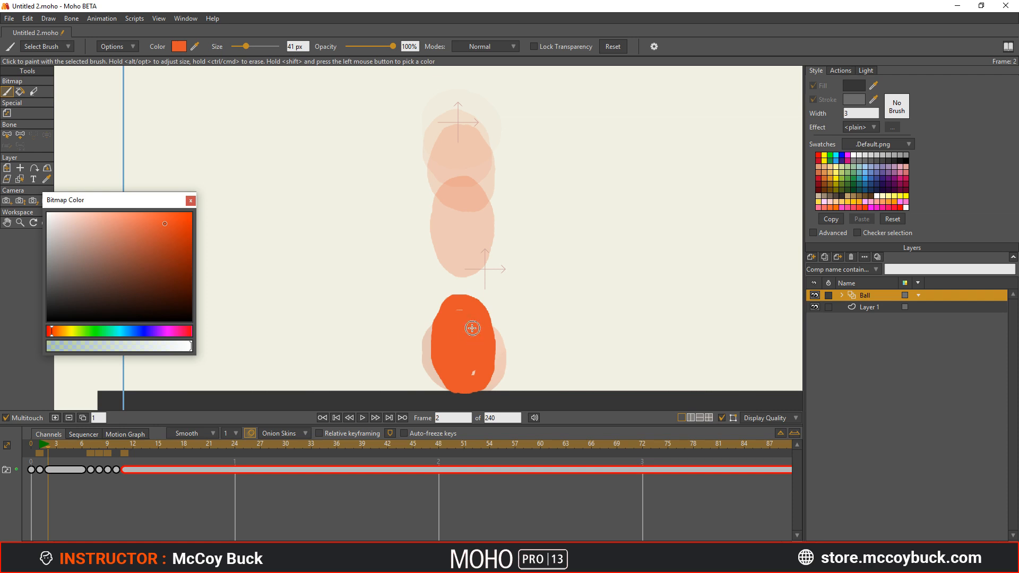
pyautogui.moveTo(472, 328)
pyautogui.mouseDown()
pyautogui.moveTo(467, 318)
pyautogui.moveTo(462, 345)
pyautogui.moveTo(475, 368)
pyautogui.mouseUp()
# - Add a blank drawing at frame 3, onion-skin frame 2 and paint a stretched ball between it and the next ball up
pyautogui.moveTo(48, 443); pyautogui.dragTo(49, 444)
pyautogui.click(55, 417)
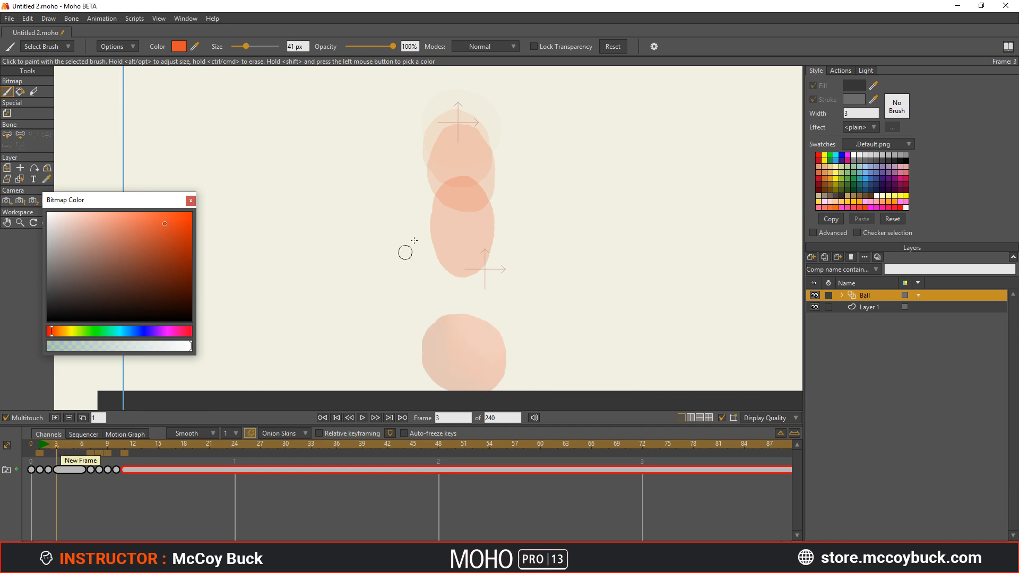
pyautogui.moveTo(42, 454); pyautogui.dragTo(50, 454)
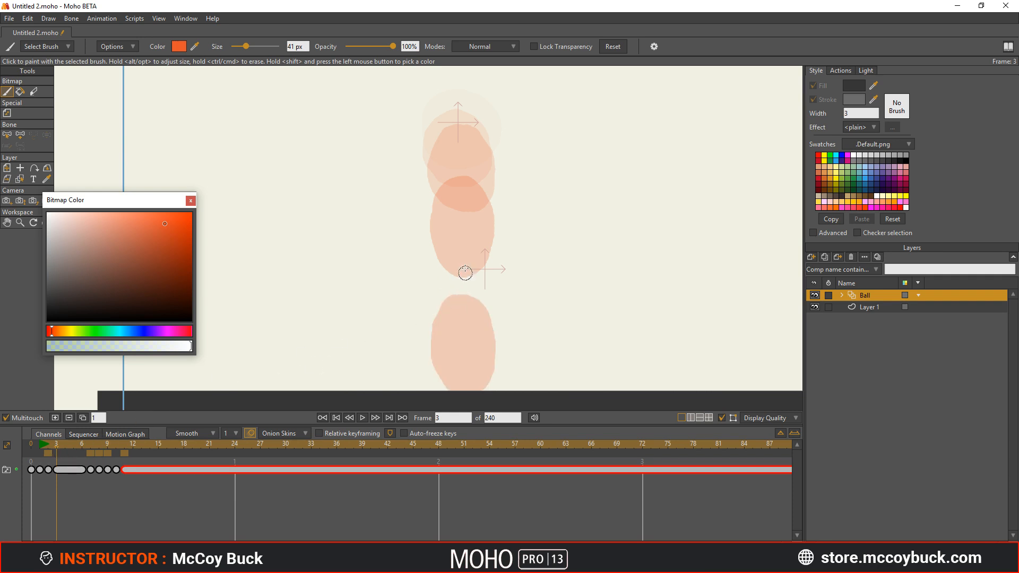
pyautogui.moveTo(452, 300)
pyautogui.mouseDown()
pyautogui.moveTo(451, 260)
pyautogui.moveTo(448, 319)
pyautogui.moveTo(450, 269)
pyautogui.moveTo(440, 313)
pyautogui.moveTo(456, 337)
pyautogui.moveTo(485, 318)
pyautogui.moveTo(486, 283)
pyautogui.moveTo(459, 259)
pyautogui.moveTo(443, 280)
pyautogui.moveTo(450, 322)
pyautogui.moveTo(477, 312)
pyautogui.moveTo(462, 272)
pyautogui.moveTo(451, 308)
pyautogui.moveTo(469, 278)
pyautogui.moveTo(457, 311)
pyautogui.moveTo(459, 290)
pyautogui.mouseUp()
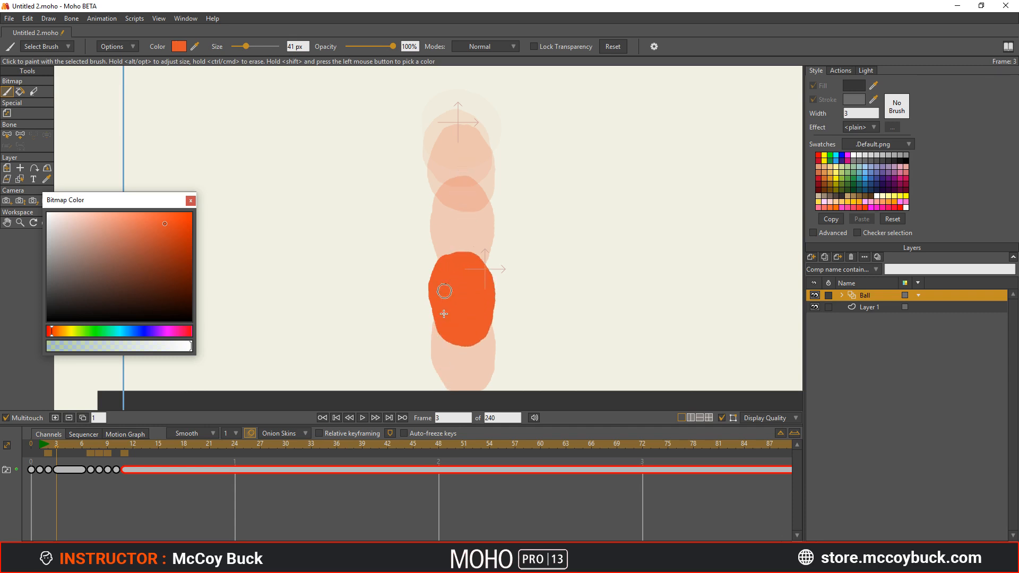
# - Limit the playback range to frames 1 through 11 and play the upward bounce
pyautogui.moveTo(56, 443); pyautogui.dragTo(122, 446)
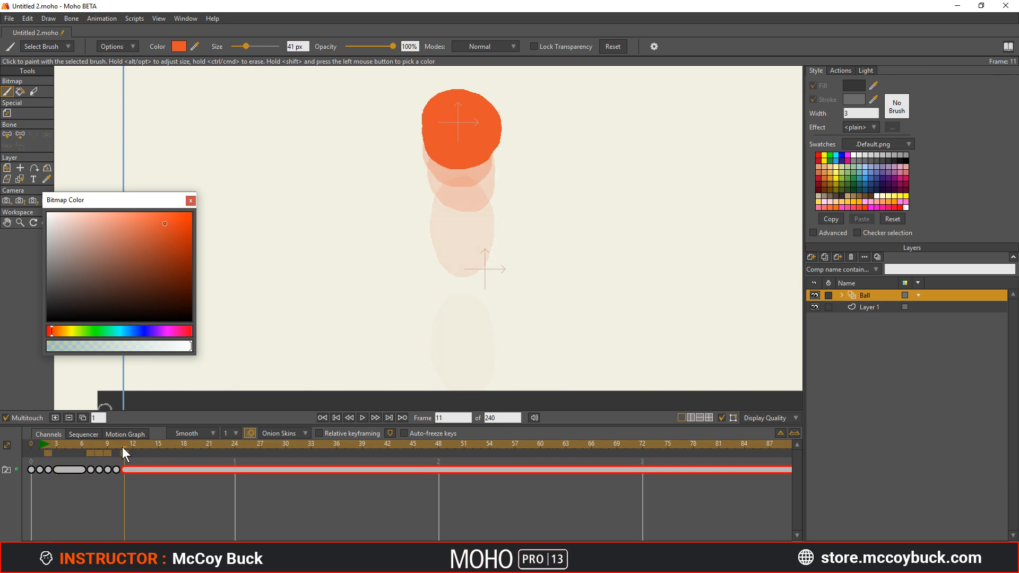
pyautogui.keyDown('ctrl'); pyautogui.click(127, 444); pyautogui.keyUp('ctrl')
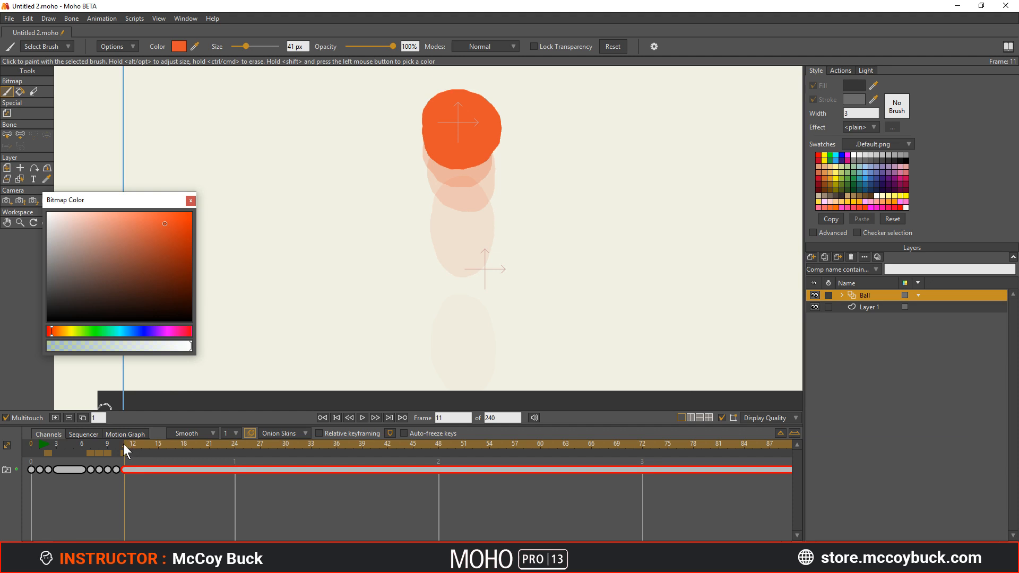
pyautogui.keyDown('ctrl'); pyautogui.click(42, 444); pyautogui.keyUp('ctrl')
pyautogui.keyDown('alt'); pyautogui.click(123, 444); pyautogui.keyUp('alt')
pyautogui.press('space')
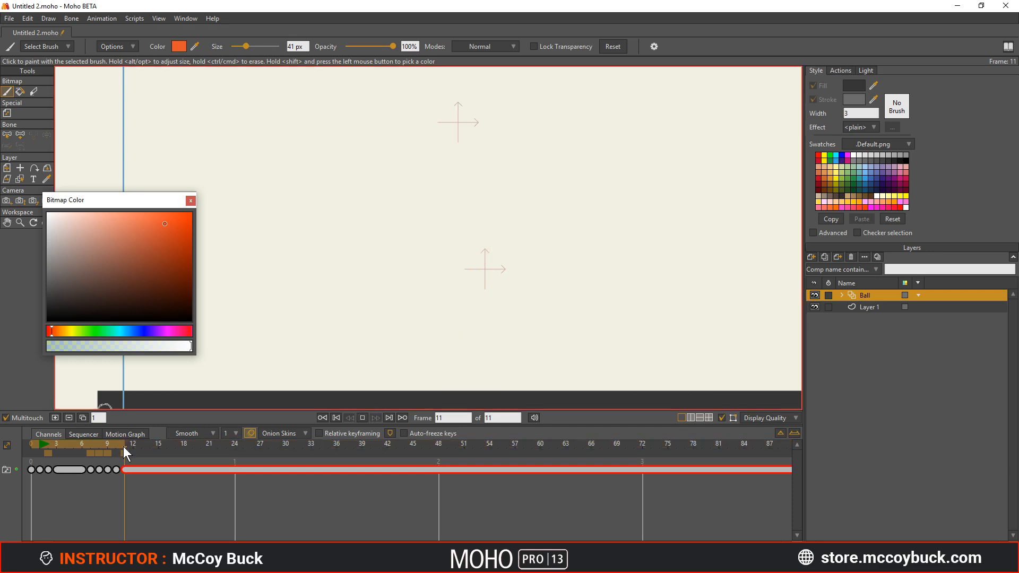
pyautogui.press('space')
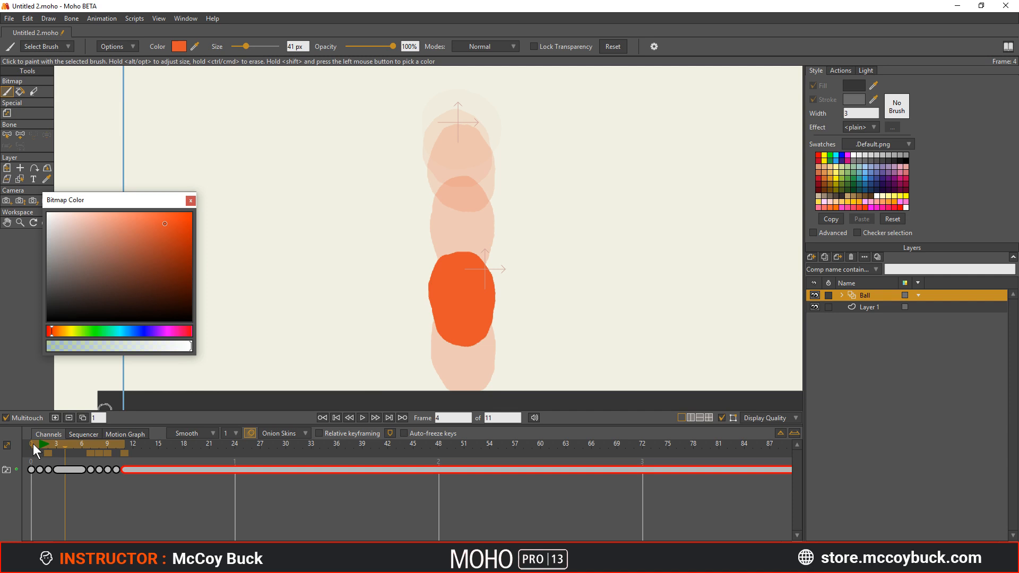
pyautogui.press('space')
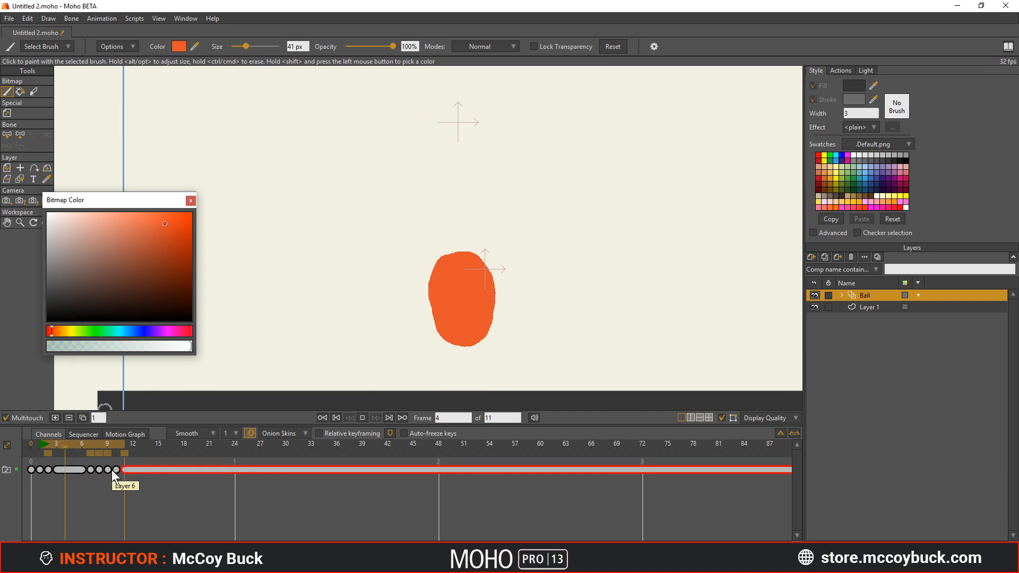
# - Extend the playback range to frame 18 and put a copy of frame 1's ground ball drawing at frame 16
pyautogui.moveTo(44, 446); pyautogui.dragTo(166, 479)
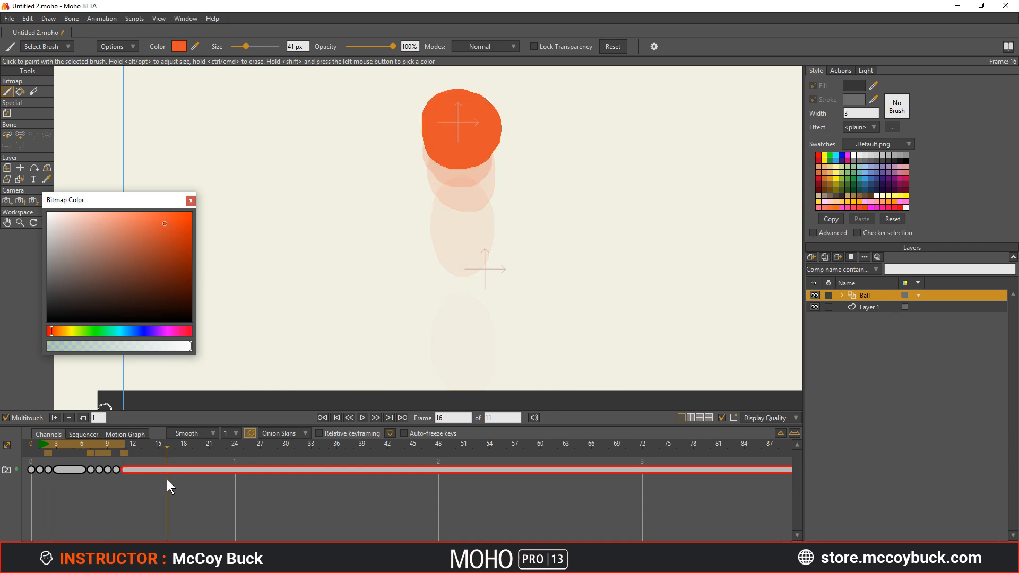
pyautogui.click(185, 445)
pyautogui.moveTo(47, 449); pyautogui.dragTo(140, 466)
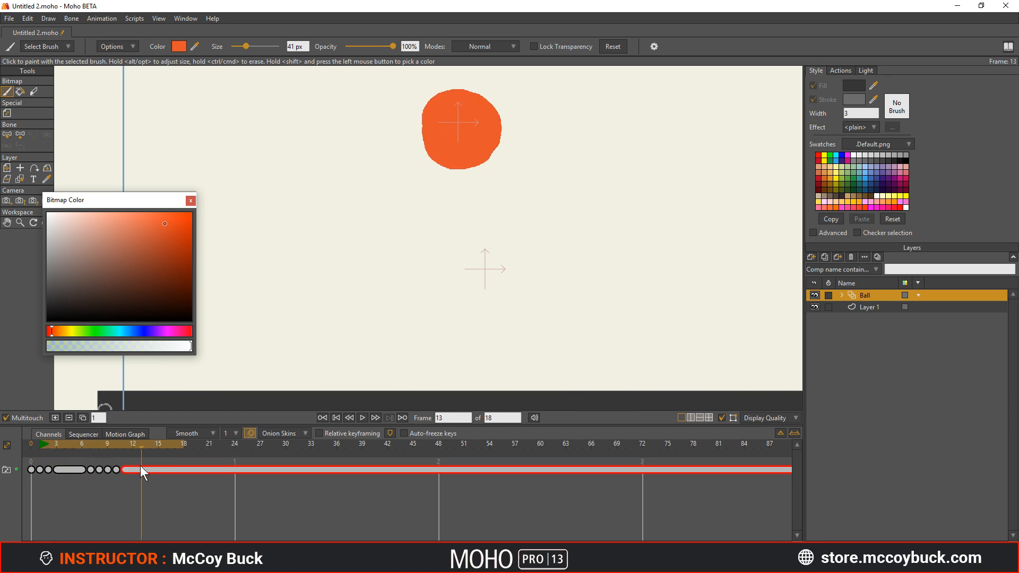
pyautogui.click(56, 418)
pyautogui.click(41, 469)
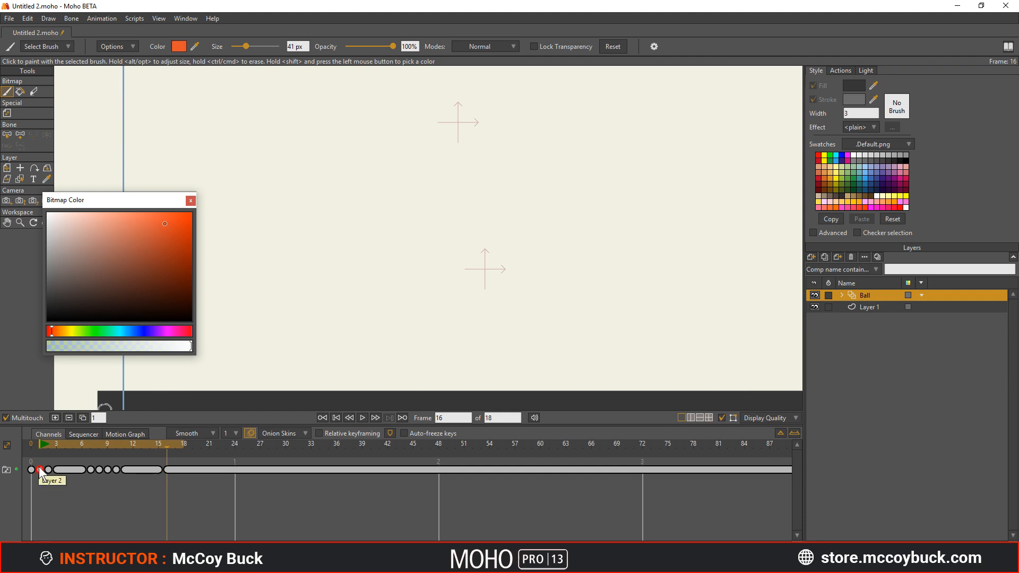
# - Set onion skin markers at frames 10 and 16 to show the upper ball and the landing ball
pyautogui.moveTo(41, 449); pyautogui.dragTo(122, 507)
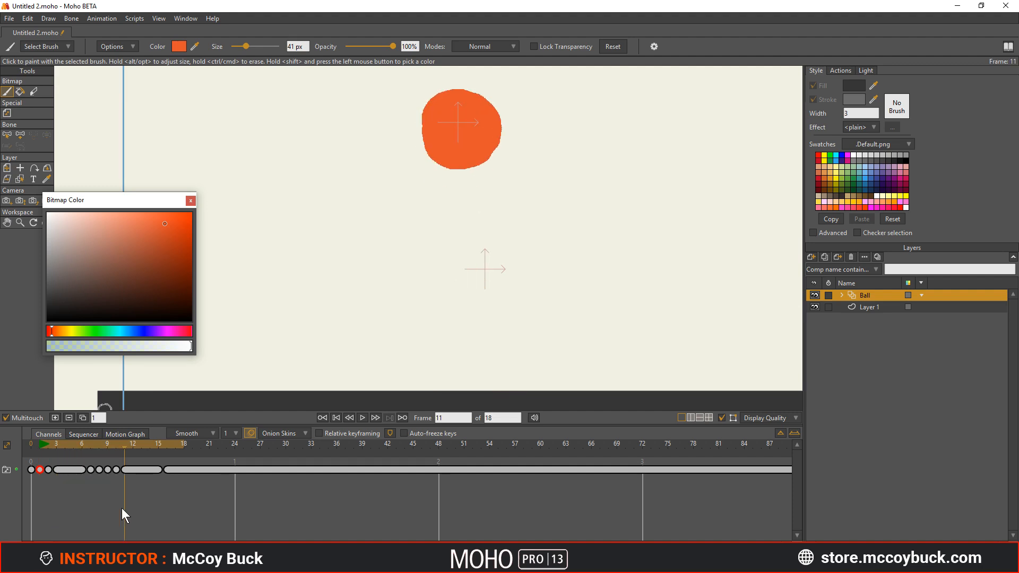
pyautogui.click(116, 451)
pyautogui.click(150, 449)
pyautogui.click(168, 453)
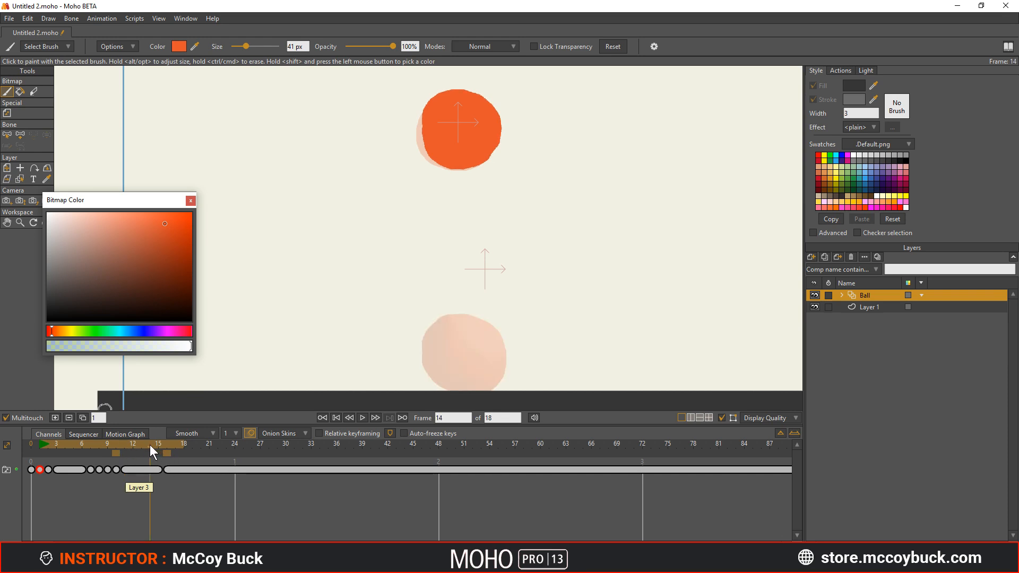
# - Dab two test dots beside the upper ball on the held drawing and add a blank drawing at frame 13
pyautogui.moveTo(150, 445); pyautogui.dragTo(138, 451)
pyautogui.click(349, 258)
pyautogui.click(307, 241)
pyautogui.click(56, 418)
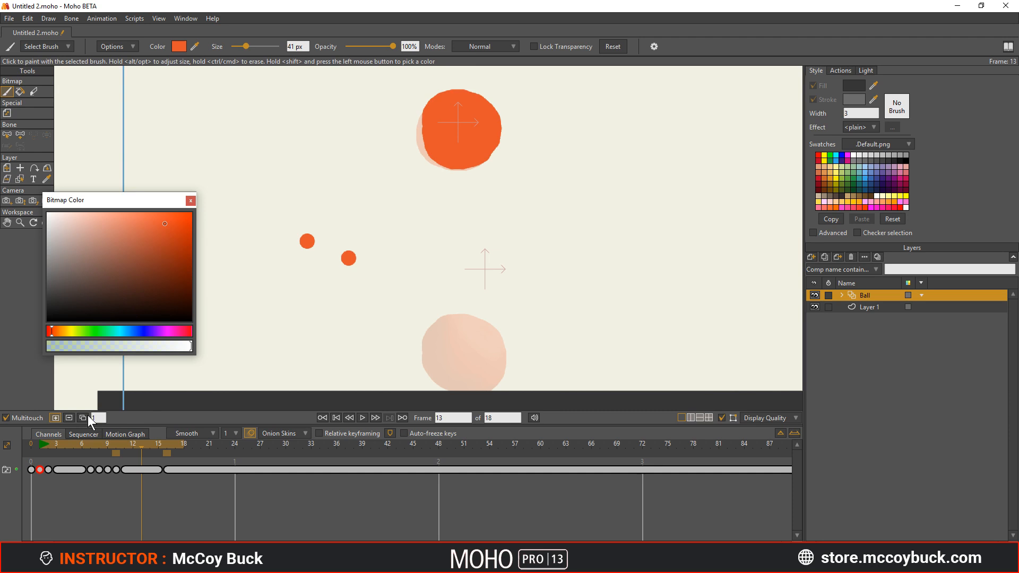
# - Check the frames around frame 12 and set the brush size to 52 px
pyautogui.moveTo(138, 441); pyautogui.dragTo(135, 449)
pyautogui.moveTo(339, 244); pyautogui.dragTo(339, 244)
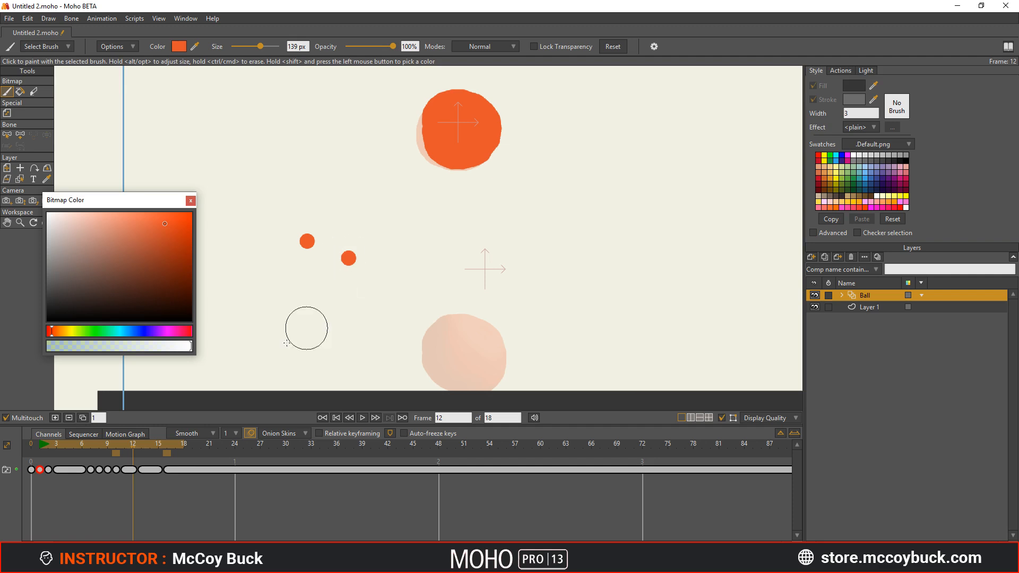
pyautogui.moveTo(141, 446)
pyautogui.mouseDown()
pyautogui.moveTo(115, 448)
pyautogui.moveTo(123, 448)
pyautogui.mouseUp()
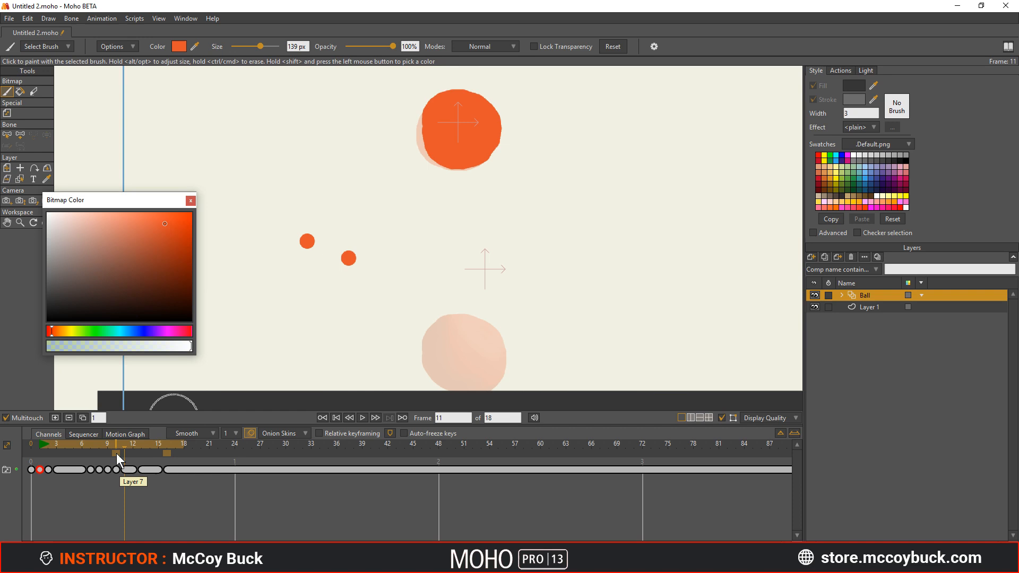
pyautogui.moveTo(127, 448)
pyautogui.mouseDown()
pyautogui.moveTo(148, 449)
pyautogui.moveTo(134, 443)
pyautogui.mouseUp()
pyautogui.click(149, 452)
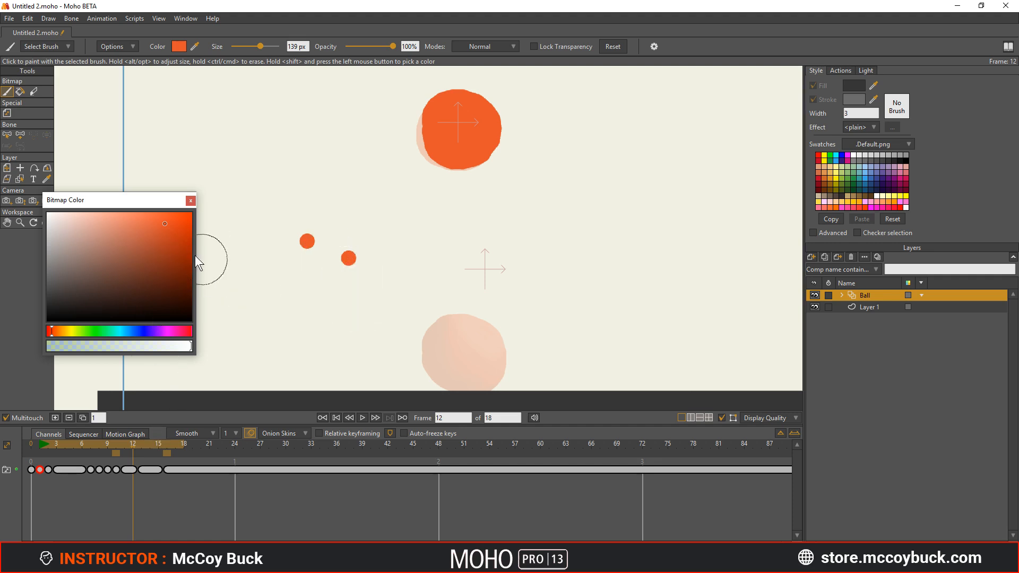
pyautogui.moveTo(316, 277); pyautogui.dragTo(284, 266)
pyautogui.click(133, 437)
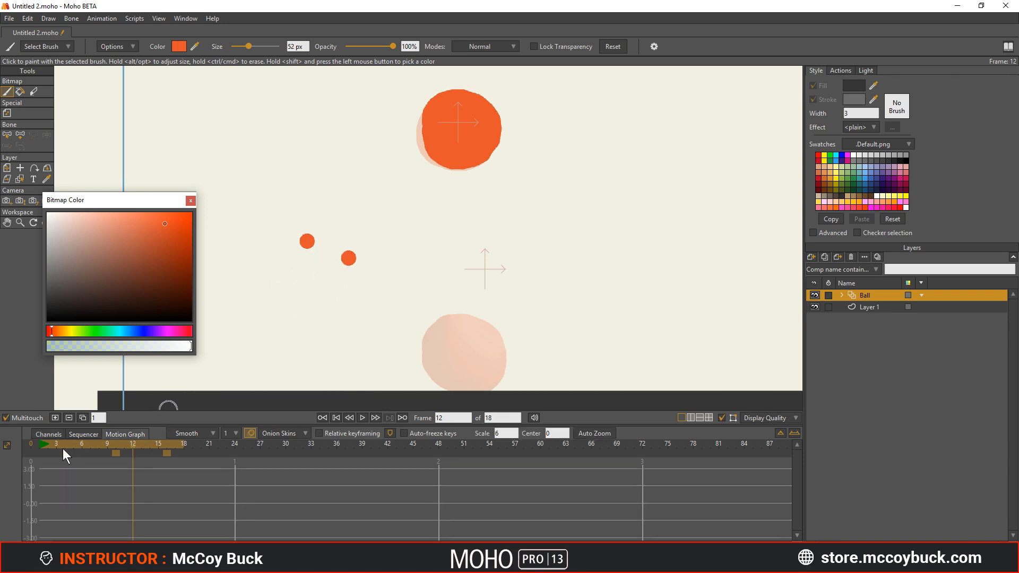
pyautogui.click(45, 435)
# - Scribble test strokes beside the ball around frames 10 and 12 and undo them together with the two dots
pyautogui.moveTo(61, 443); pyautogui.dragTo(109, 450)
pyautogui.moveTo(289, 289)
pyautogui.mouseDown()
pyautogui.moveTo(372, 291)
pyautogui.moveTo(341, 268)
pyautogui.moveTo(273, 295)
pyautogui.mouseUp()
pyautogui.hotkey('ctrl', 'z')
pyautogui.click(119, 444)
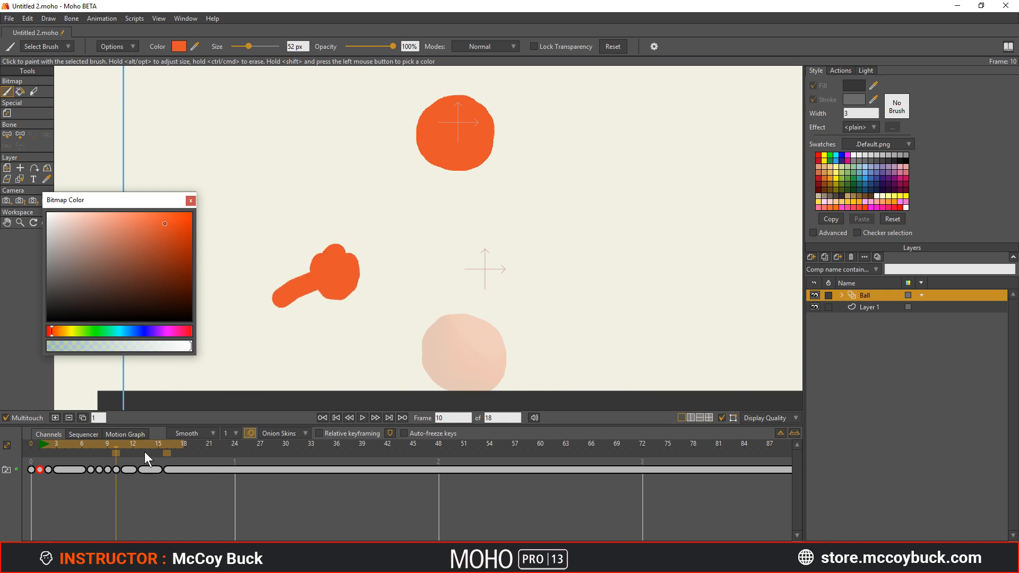
pyautogui.hotkey('ctrl', 'z')
pyautogui.click(134, 446)
pyautogui.moveTo(345, 255)
pyautogui.mouseDown()
pyautogui.moveTo(319, 279)
pyautogui.moveTo(303, 267)
pyautogui.moveTo(322, 271)
pyautogui.mouseUp()
pyautogui.hotkey('ctrl', 'z')
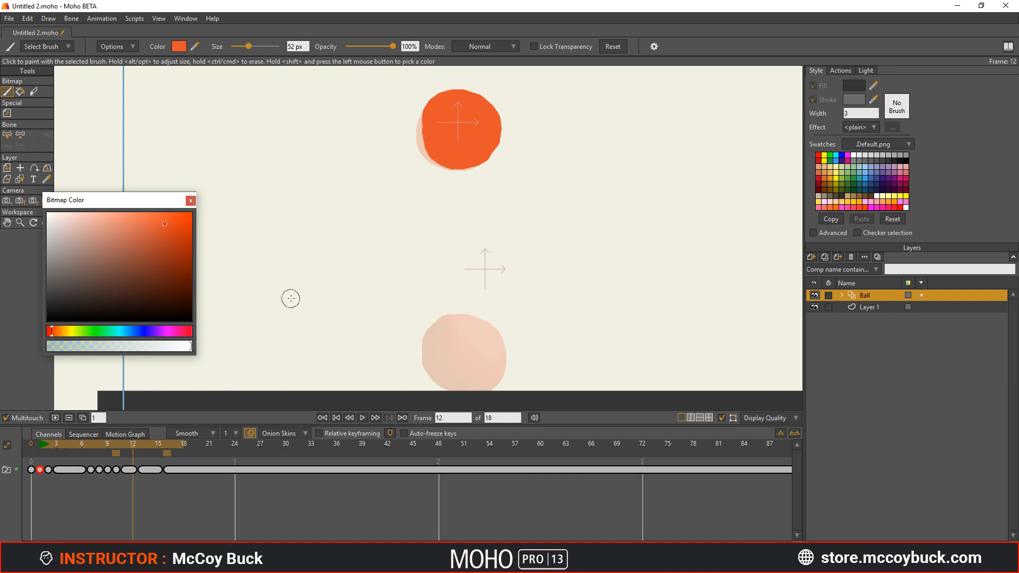
# - Erase the test blob on the drawing shown at frame 14 and delete the drawing that starts at frame 13
pyautogui.moveTo(129, 447); pyautogui.dragTo(145, 442)
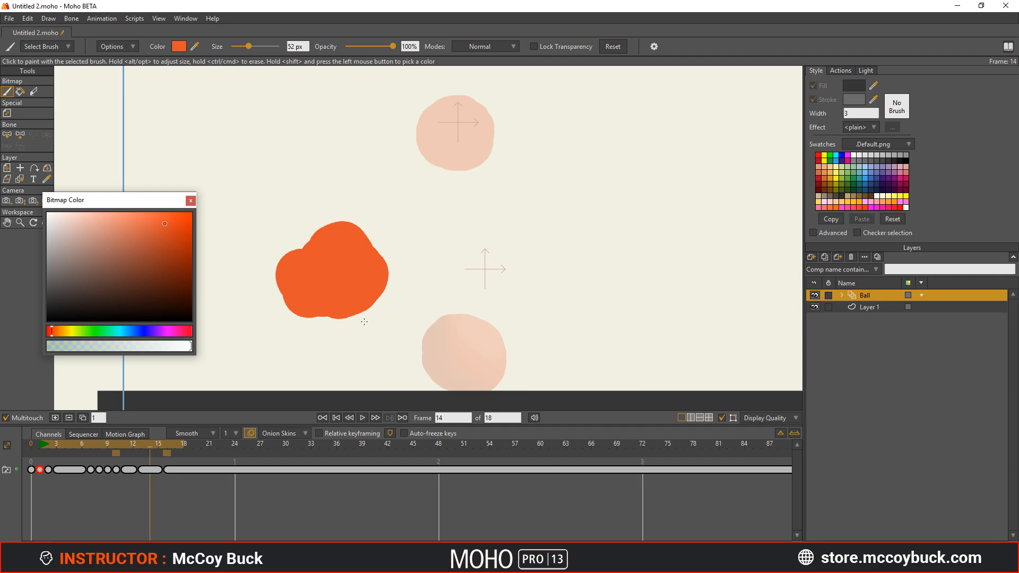
pyautogui.moveTo(363, 321)
pyautogui.keyDown('ctrl'); pyautogui.mouseDown()
pyautogui.moveTo(334, 245)
pyautogui.moveTo(319, 297)
pyautogui.mouseUp(); pyautogui.keyUp('ctrl')
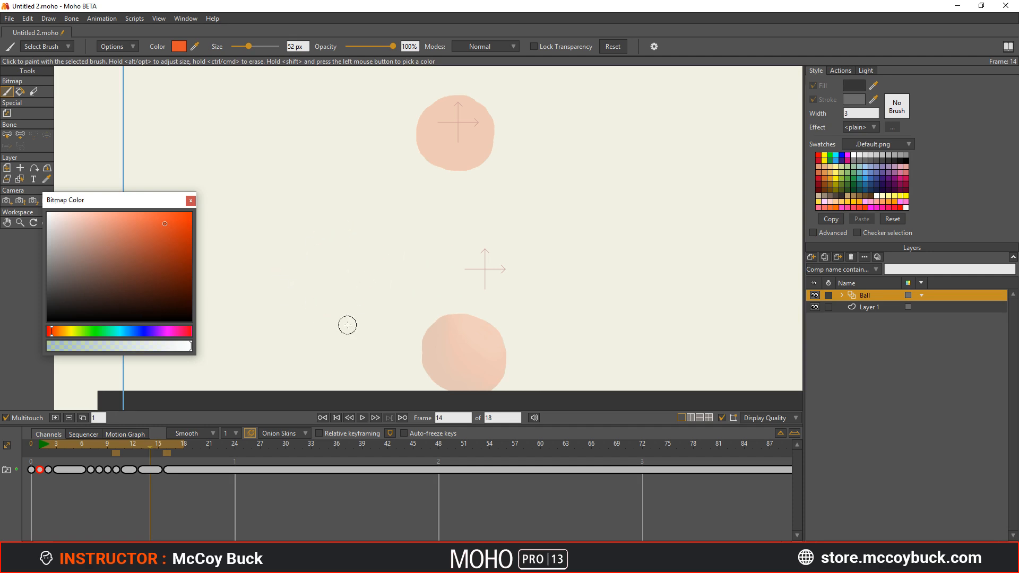
pyautogui.moveTo(116, 446); pyautogui.dragTo(140, 445)
pyautogui.click(149, 469)
pyautogui.press('Delete')
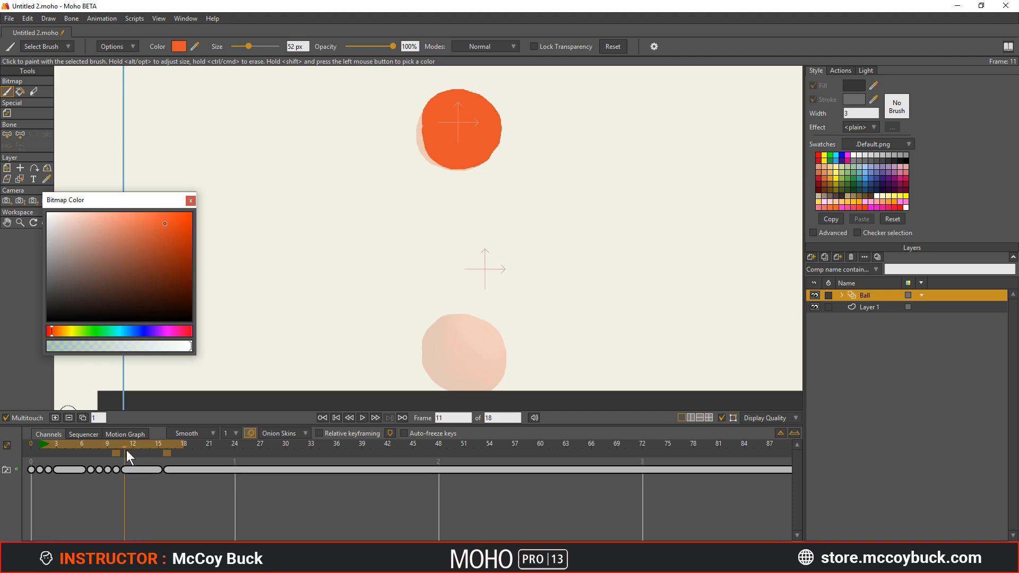
# - Add a blank drawing at frame 13, paint a stretched ball midway between the onion-skinned balls and play the animation
pyautogui.click(55, 418)
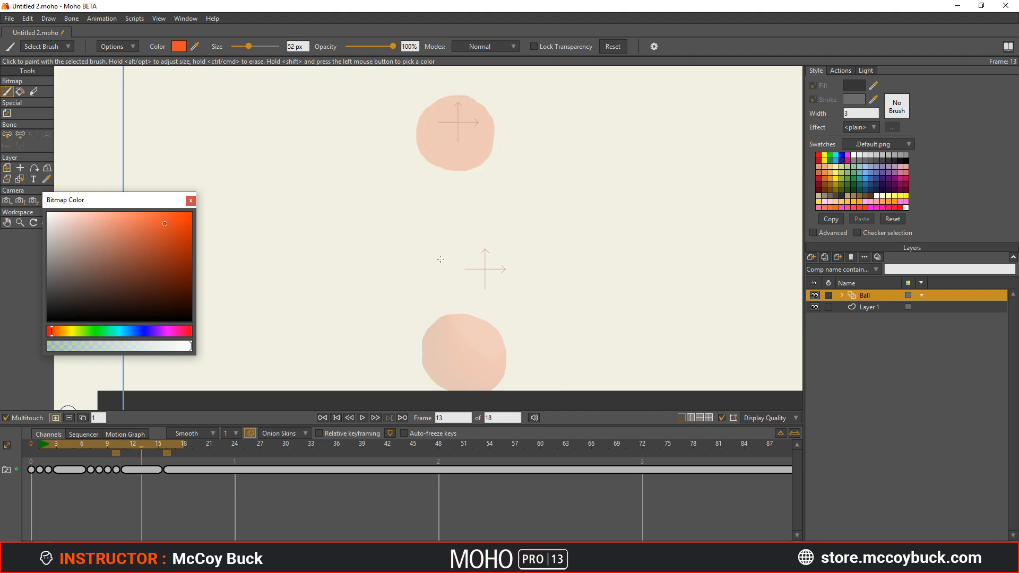
pyautogui.moveTo(454, 245)
pyautogui.mouseDown()
pyautogui.moveTo(459, 222)
pyautogui.moveTo(469, 263)
pyautogui.moveTo(452, 259)
pyautogui.moveTo(453, 206)
pyautogui.moveTo(471, 226)
pyautogui.moveTo(460, 267)
pyautogui.moveTo(444, 224)
pyautogui.moveTo(471, 214)
pyautogui.moveTo(484, 264)
pyautogui.moveTo(447, 238)
pyautogui.moveTo(458, 201)
pyautogui.moveTo(480, 241)
pyautogui.moveTo(466, 275)
pyautogui.moveTo(459, 231)
pyautogui.mouseUp()
pyautogui.moveTo(127, 445); pyautogui.dragTo(41, 458)
pyautogui.press('space')
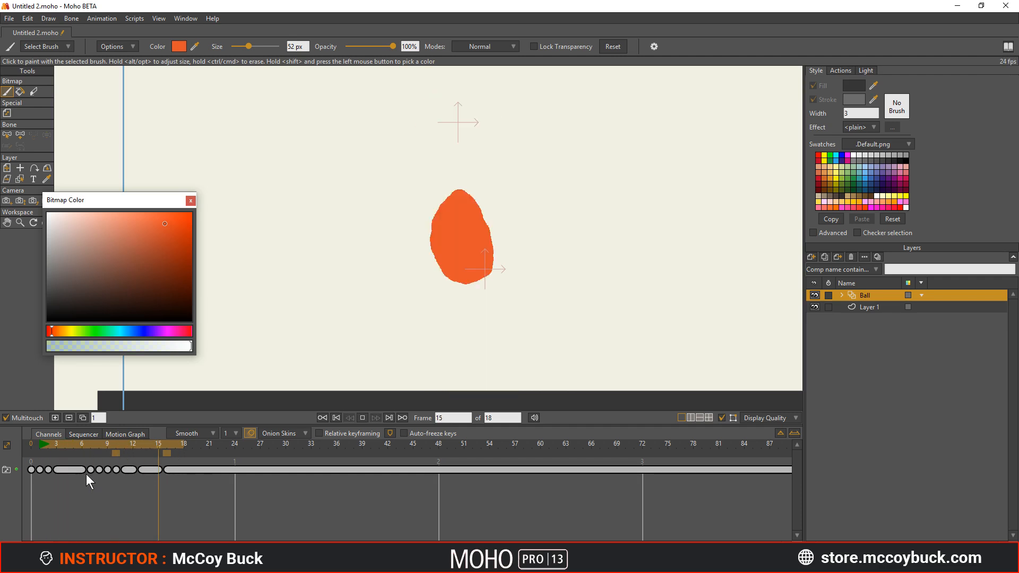
# - Add a blank drawing at frame 12, show onion skins of frames 11 and 13, and paint a stretched ball between them
pyautogui.press('space')
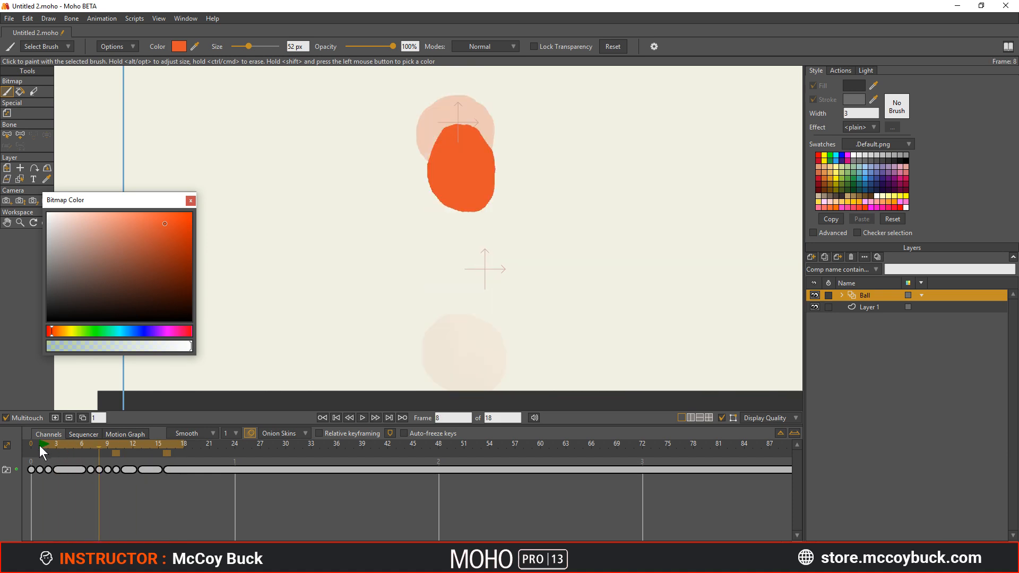
pyautogui.moveTo(39, 445); pyautogui.dragTo(132, 461)
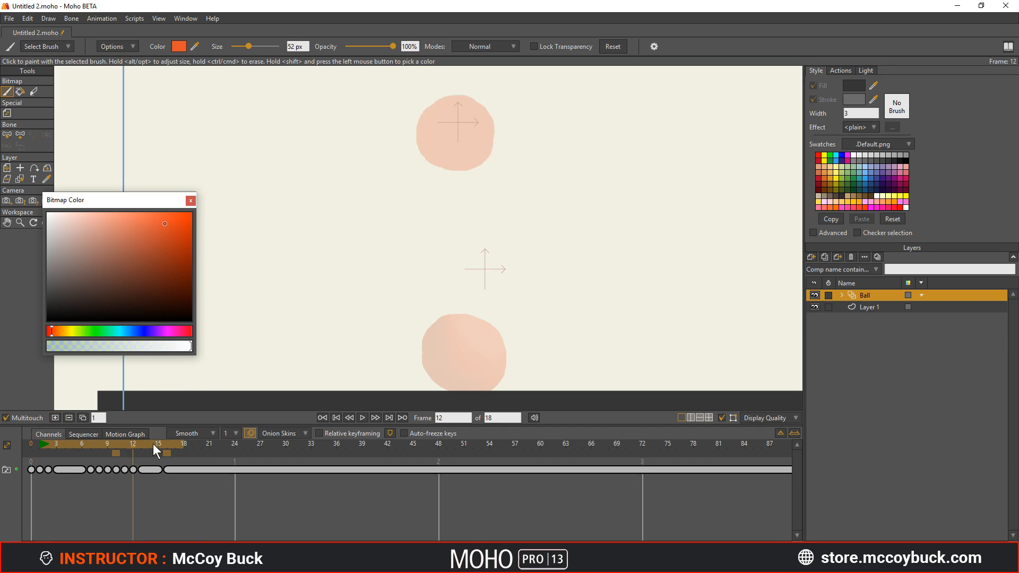
pyautogui.click(121, 455)
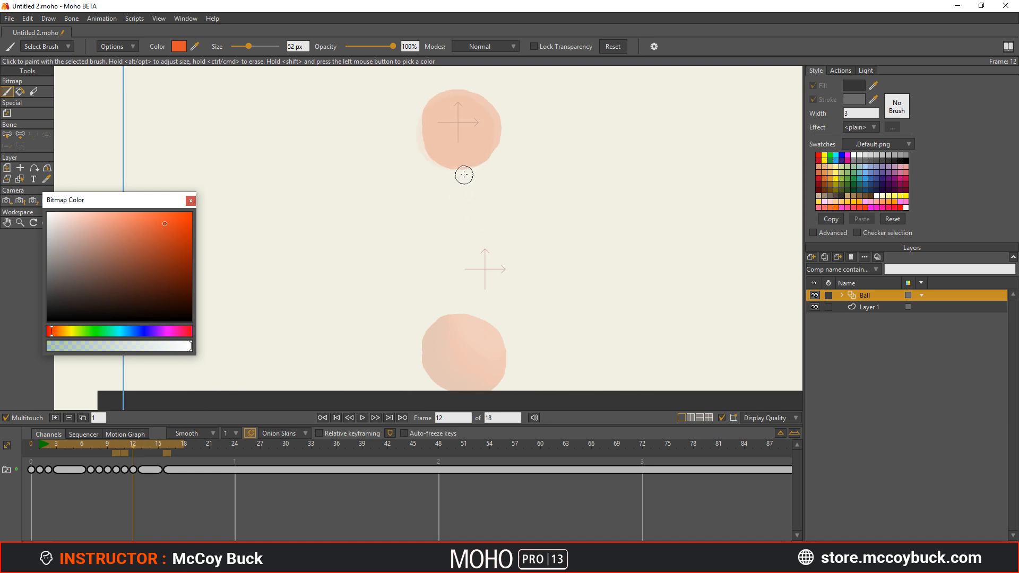
pyautogui.click(141, 453)
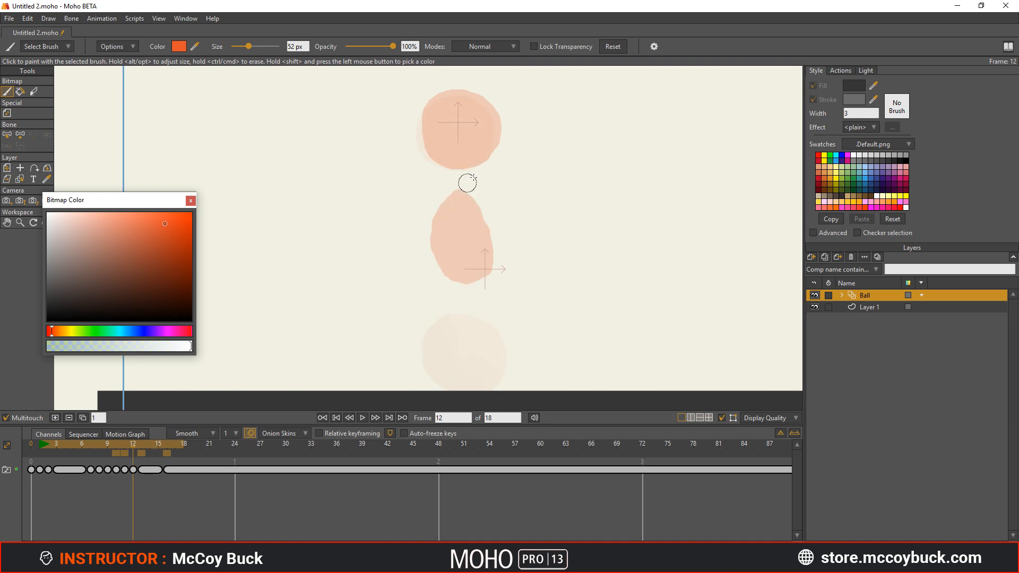
pyautogui.moveTo(466, 137)
pyautogui.mouseDown()
pyautogui.moveTo(437, 170)
pyautogui.moveTo(439, 195)
pyautogui.moveTo(465, 212)
pyautogui.moveTo(484, 193)
pyautogui.moveTo(478, 153)
pyautogui.moveTo(461, 141)
pyautogui.moveTo(445, 181)
pyautogui.moveTo(470, 193)
pyautogui.moveTo(456, 154)
pyautogui.moveTo(463, 185)
pyautogui.mouseUp()
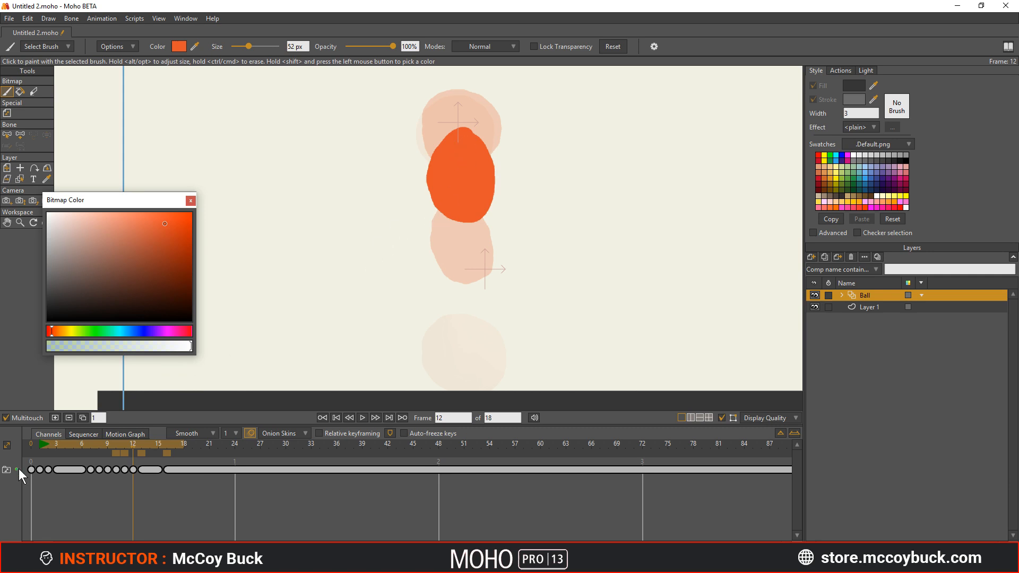
# - Add a blank drawing at frame 15 and paint a tall stretched ball touching the ground, checking it against frame 16
pyautogui.moveTo(43, 445); pyautogui.dragTo(159, 469)
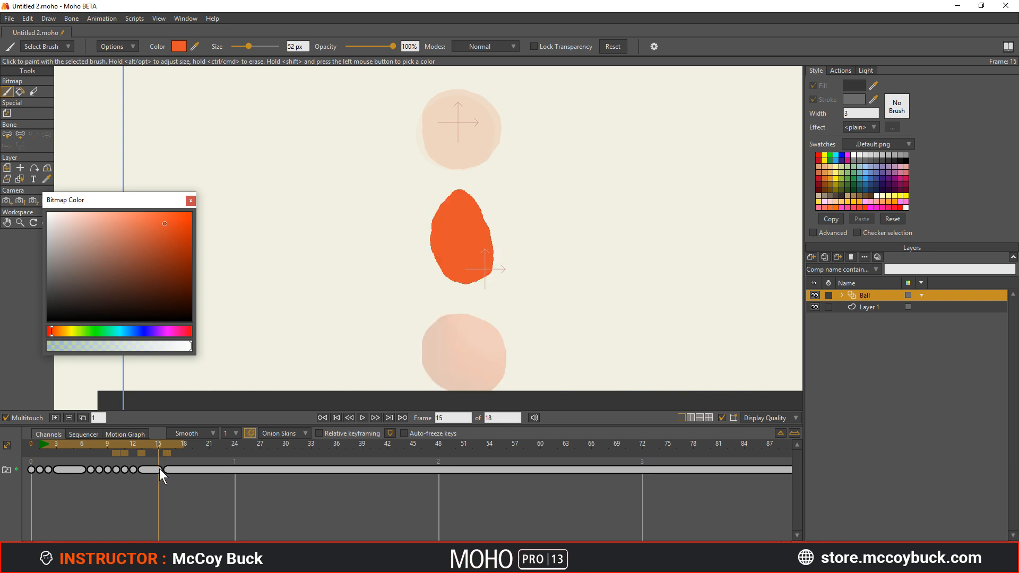
pyautogui.click(58, 420)
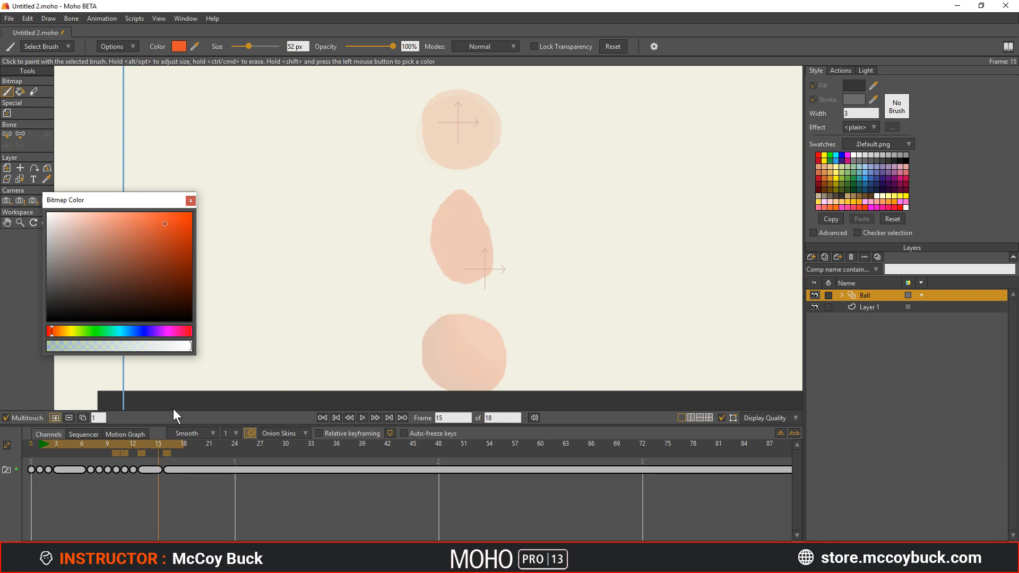
pyautogui.moveTo(467, 300)
pyautogui.mouseDown()
pyautogui.moveTo(450, 342)
pyautogui.moveTo(471, 380)
pyautogui.moveTo(484, 368)
pyautogui.moveTo(486, 329)
pyautogui.moveTo(470, 300)
pyautogui.moveTo(455, 311)
pyautogui.moveTo(457, 373)
pyautogui.moveTo(474, 378)
pyautogui.moveTo(479, 325)
pyautogui.moveTo(460, 335)
pyautogui.moveTo(465, 362)
pyautogui.mouseUp()
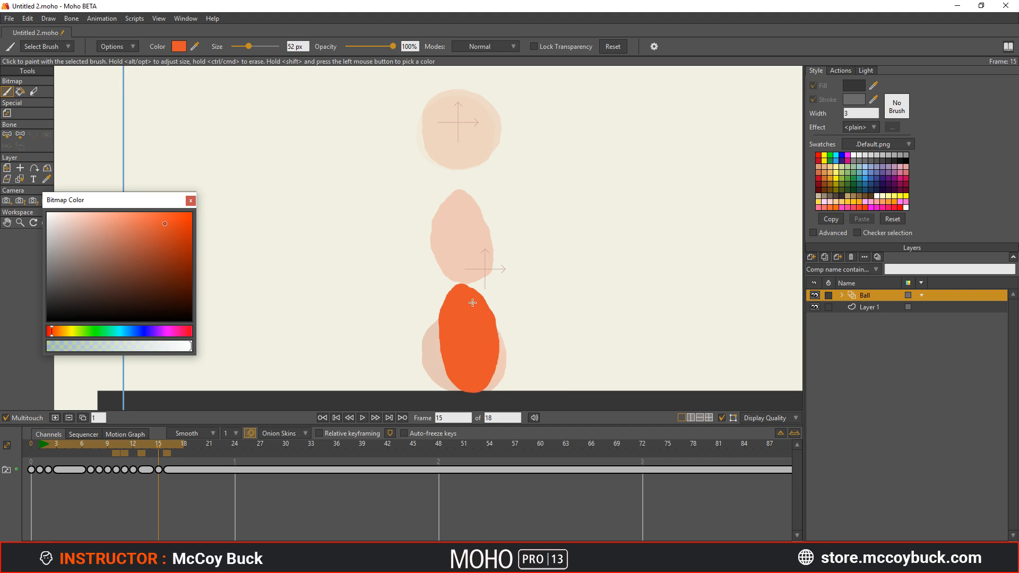
pyautogui.moveTo(152, 445)
pyautogui.mouseDown()
pyautogui.moveTo(40, 442)
pyautogui.moveTo(169, 451)
pyautogui.mouseUp()
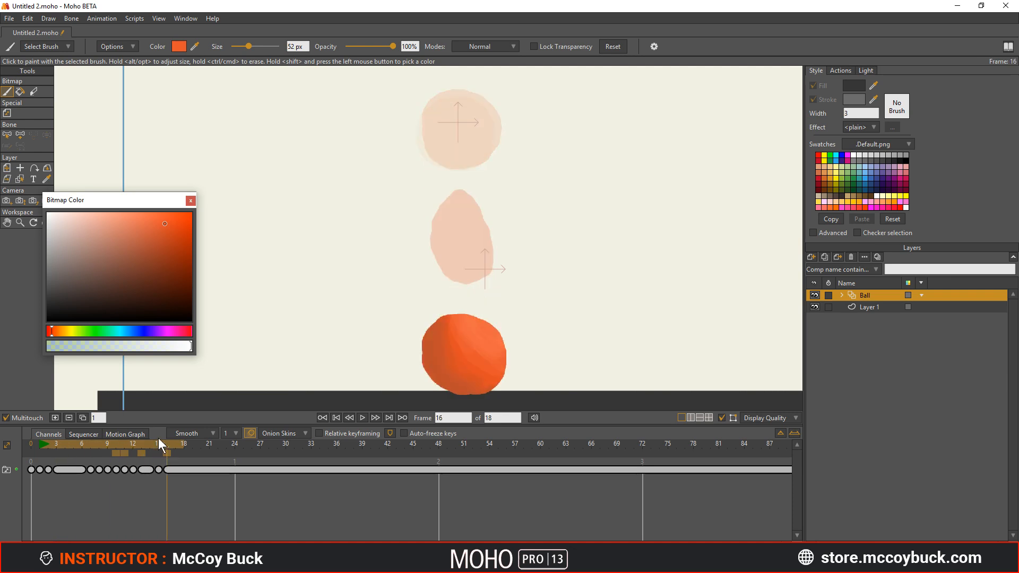
# - Set the playback end to frame 16 and play the bounce again from frame 1
pyautogui.keyDown('ctrl'); pyautogui.click(166, 443); pyautogui.keyUp('ctrl')
pyautogui.press('space')
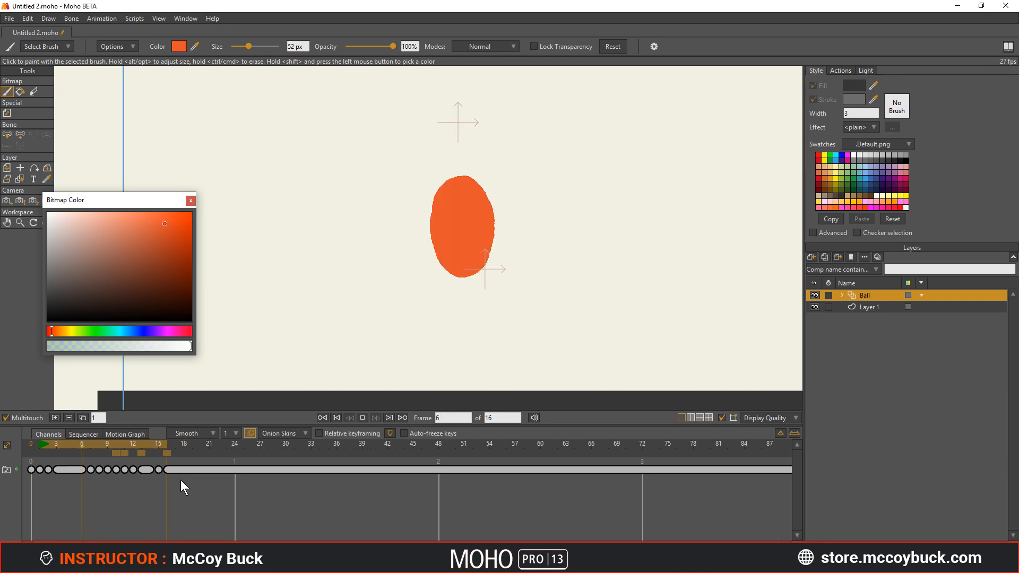
pyautogui.scroll(-2, 331, 300)
pyautogui.scroll(2, 331, 299)
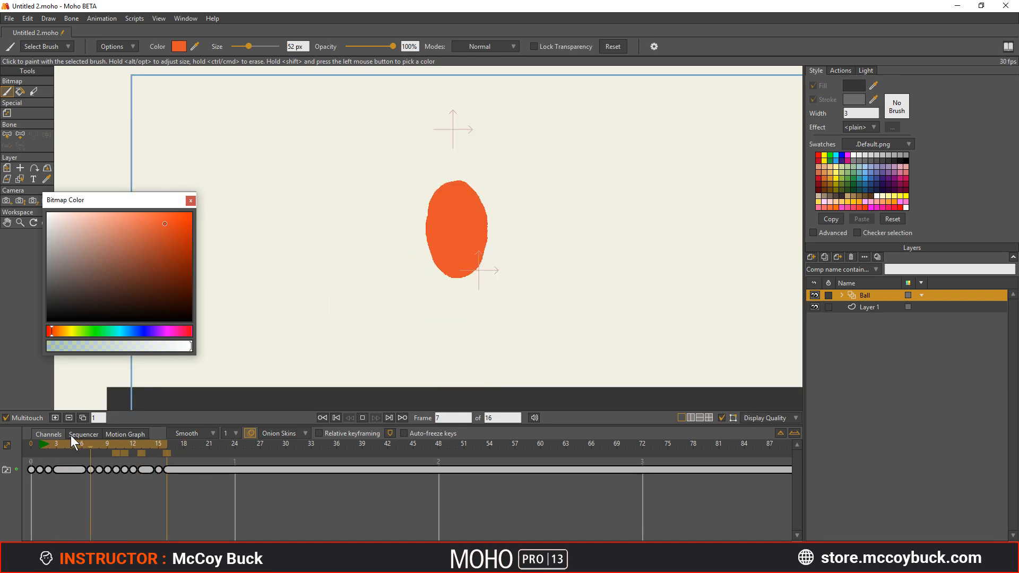
pyautogui.press('space')
pyautogui.click(40, 445)
pyautogui.moveTo(39, 444)
pyautogui.mouseDown()
pyautogui.moveTo(113, 450)
pyautogui.moveTo(44, 454)
pyautogui.mouseUp()
pyautogui.press('space')
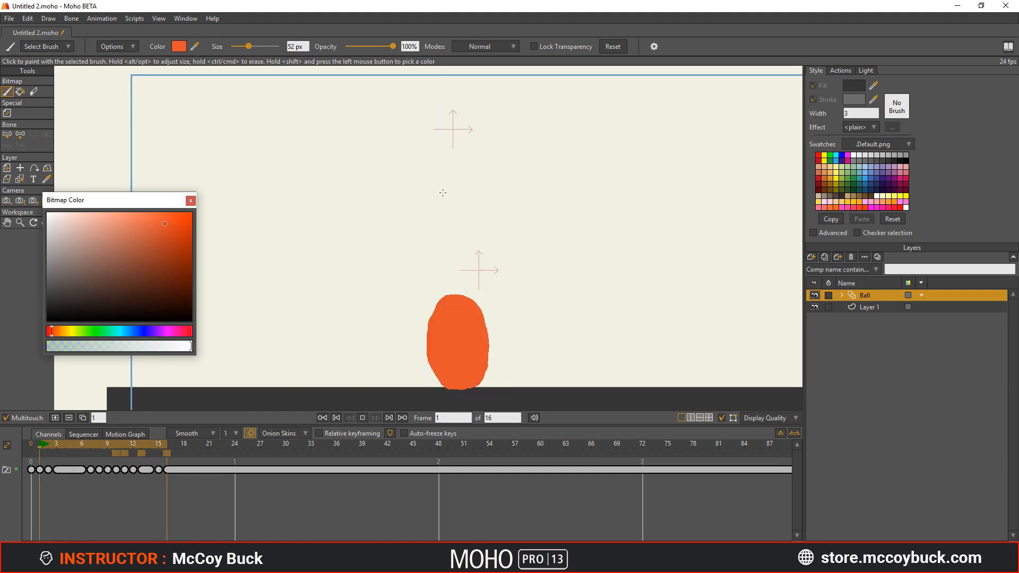
# - Shift the drawings from frame 12 onward to start at frame 24, move the frame 11 drawing to 15, and end playback at frame 28
pyautogui.moveTo(74, 446)
pyautogui.mouseDown()
pyautogui.moveTo(59, 443)
pyautogui.moveTo(124, 453)
pyautogui.mouseUp()
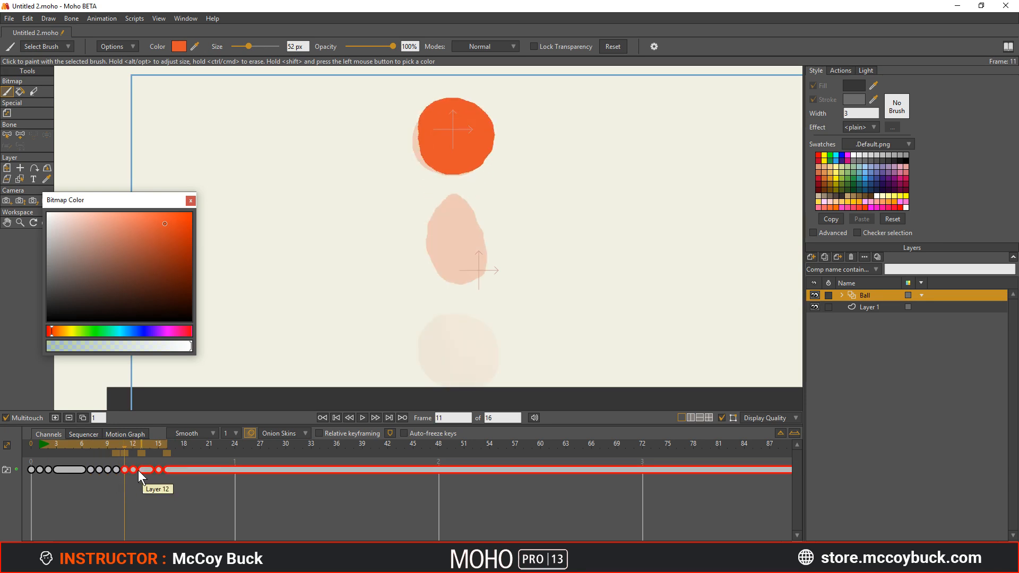
pyautogui.moveTo(152, 472); pyautogui.dragTo(216, 480)
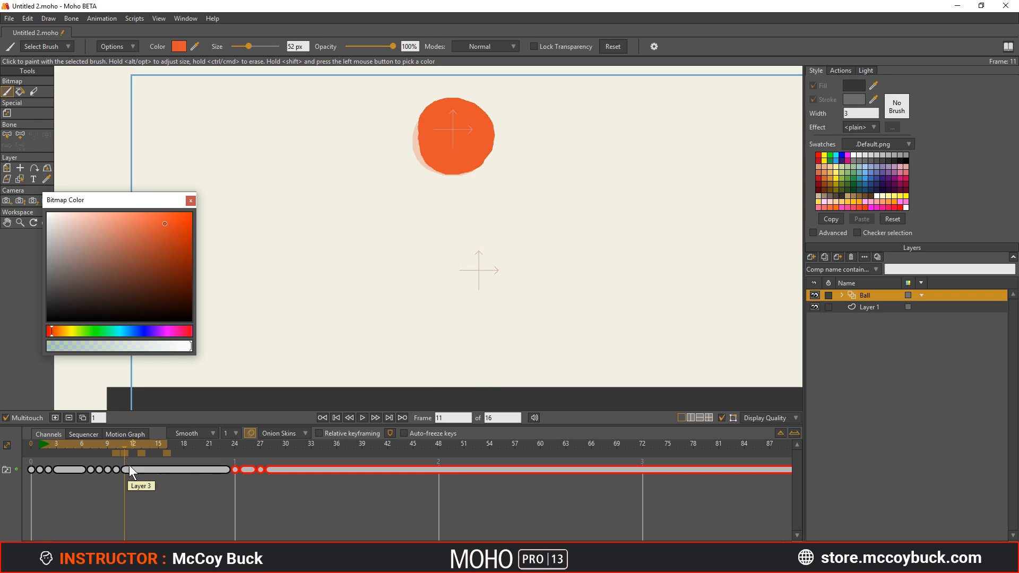
pyautogui.moveTo(127, 469)
pyautogui.mouseDown()
pyautogui.moveTo(159, 470)
pyautogui.moveTo(165, 447)
pyautogui.moveTo(41, 441)
pyautogui.moveTo(117, 467)
pyautogui.moveTo(49, 457)
pyautogui.mouseUp()
pyautogui.keyDown('alt'); pyautogui.click(269, 443); pyautogui.keyUp('alt')
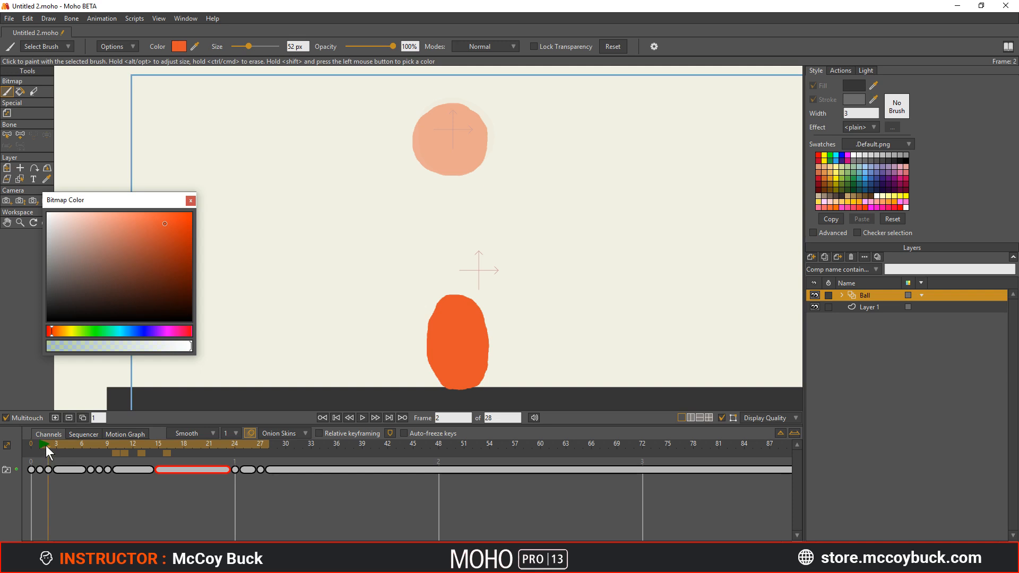
# - Move the drawing at frame 3 to frame 5, the one at frame 2 to 3, and the one at frame 10 to 12
pyautogui.moveTo(45, 445)
pyautogui.mouseDown()
pyautogui.moveTo(54, 450)
pyautogui.moveTo(40, 441)
pyautogui.mouseUp()
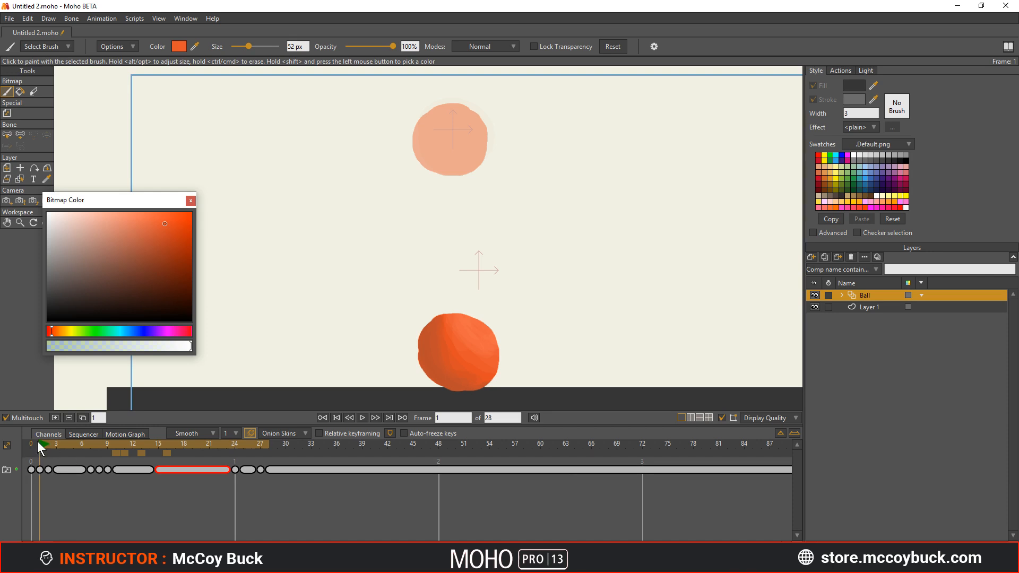
pyautogui.moveTo(44, 446)
pyautogui.mouseDown()
pyautogui.moveTo(90, 444)
pyautogui.moveTo(41, 455)
pyautogui.mouseUp()
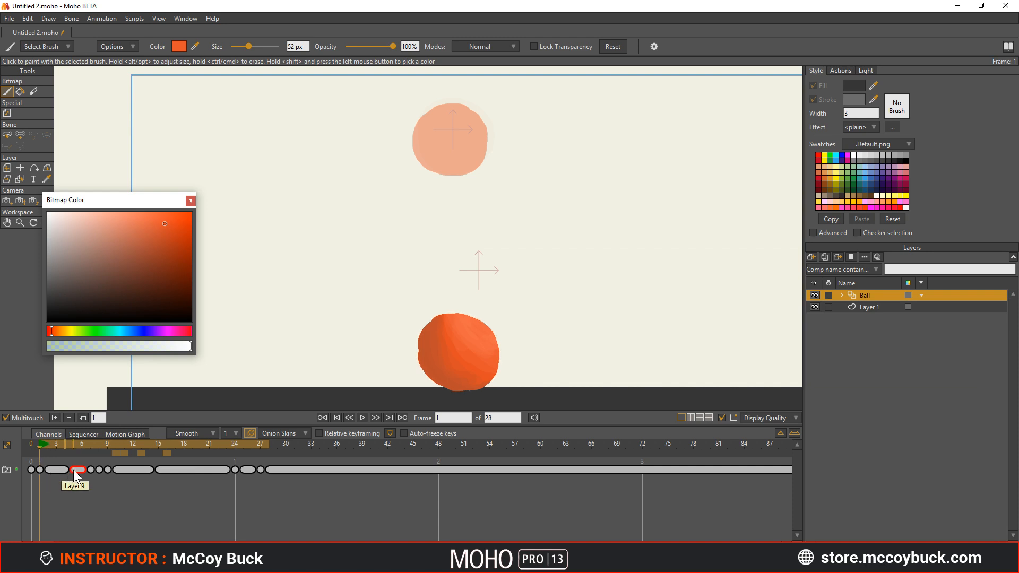
pyautogui.click(54, 469)
pyautogui.moveTo(38, 446)
pyautogui.mouseDown()
pyautogui.moveTo(104, 443)
pyautogui.moveTo(86, 453)
pyautogui.moveTo(133, 470)
pyautogui.mouseUp()
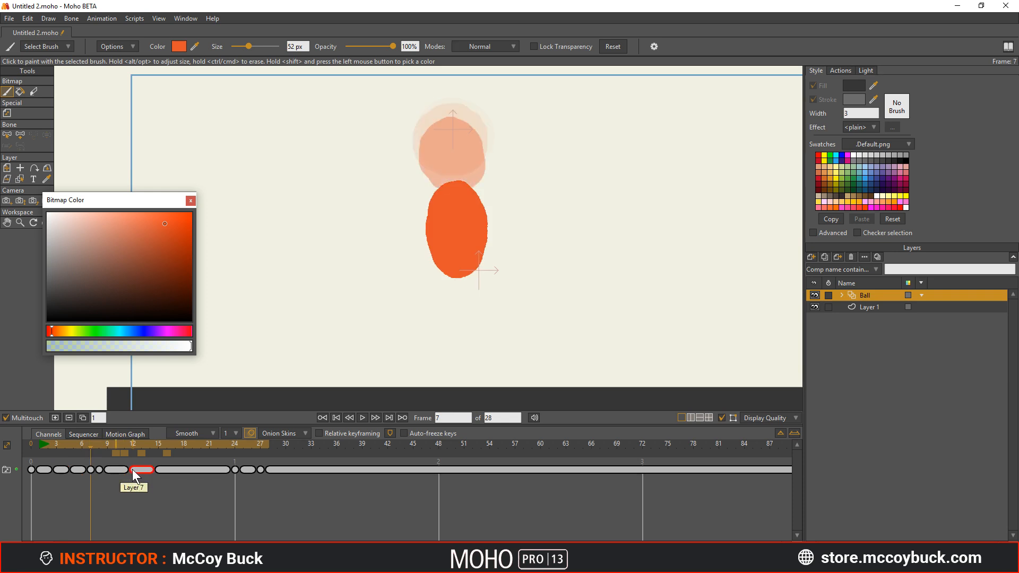
# - Respace the drawings after frame 7 so that they start at frames 9, 12, 14 and 17
pyautogui.click(92, 469)
pyautogui.moveTo(94, 467); pyautogui.dragTo(98, 468)
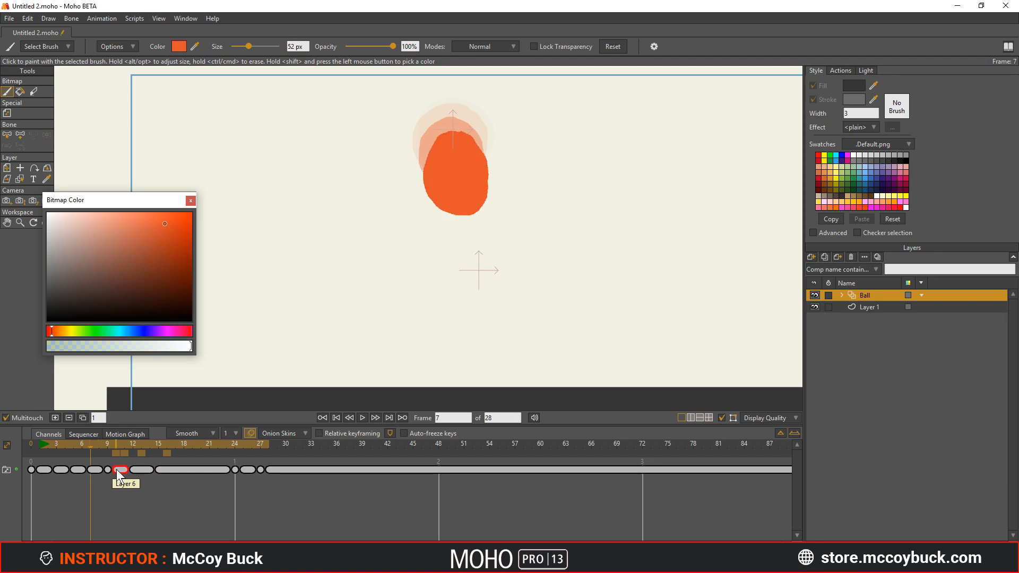
pyautogui.click(121, 470)
pyautogui.moveTo(158, 479); pyautogui.dragTo(140, 470)
# - Add a blank drawing at frame 4 and compare it with onion skins of frames 3 and 5
pyautogui.moveTo(88, 442)
pyautogui.mouseDown()
pyautogui.moveTo(45, 449)
pyautogui.moveTo(95, 450)
pyautogui.moveTo(52, 468)
pyautogui.moveTo(65, 461)
pyautogui.mouseUp()
pyautogui.click(55, 418)
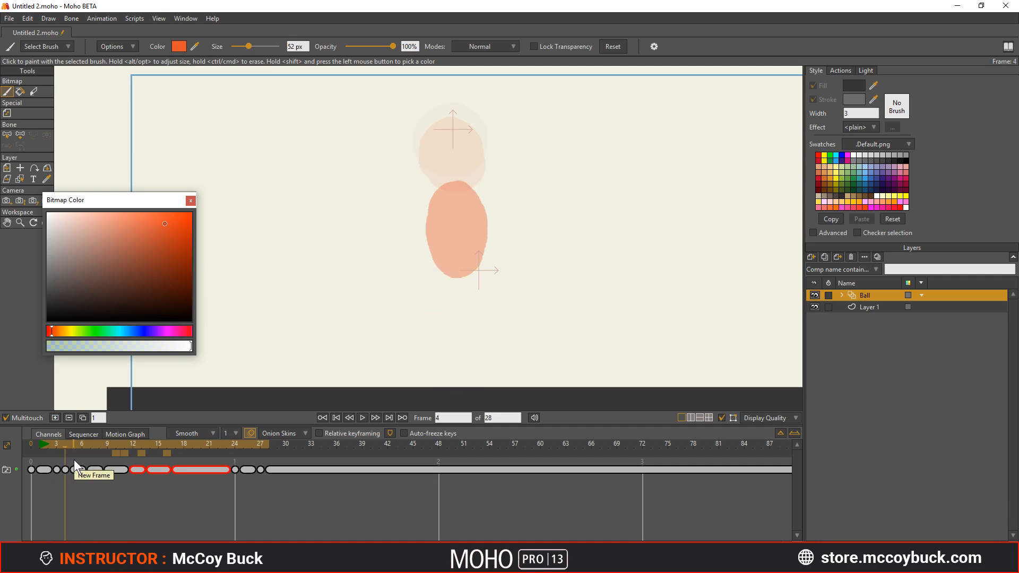
pyautogui.click(57, 454)
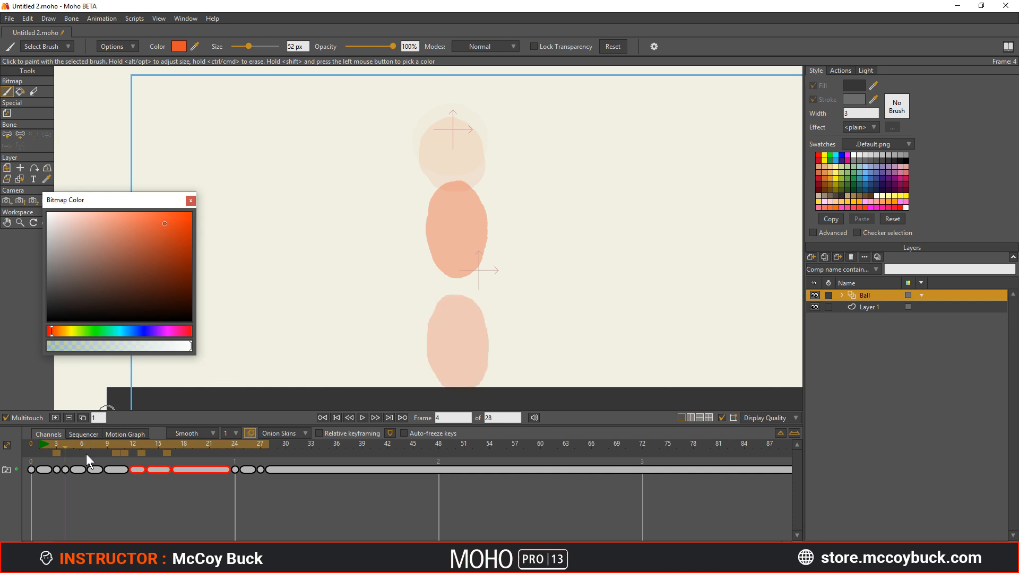
pyautogui.click(76, 455)
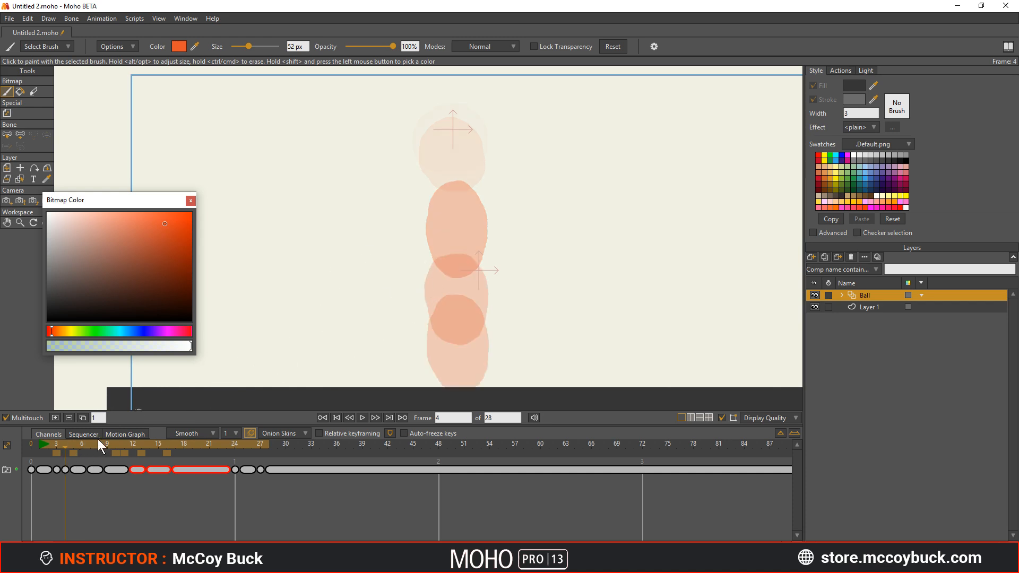
pyautogui.moveTo(65, 448)
pyautogui.mouseDown()
pyautogui.moveTo(76, 446)
pyautogui.moveTo(60, 452)
pyautogui.mouseUp()
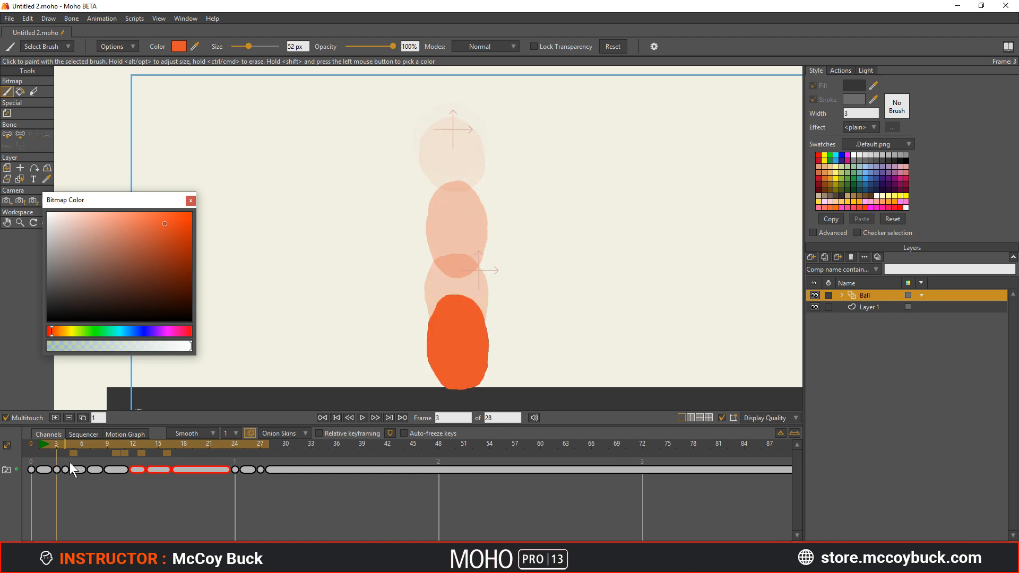
# - Add a blank drawing at frame 6 of the ball's rise
pyautogui.moveTo(57, 449); pyautogui.dragTo(87, 449)
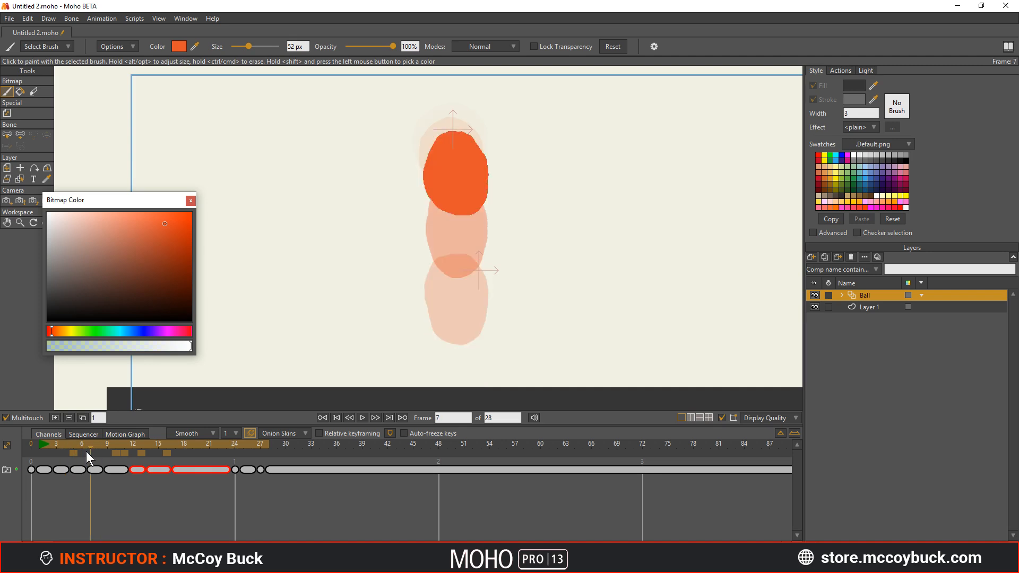
pyautogui.click(84, 451)
pyautogui.click(55, 418)
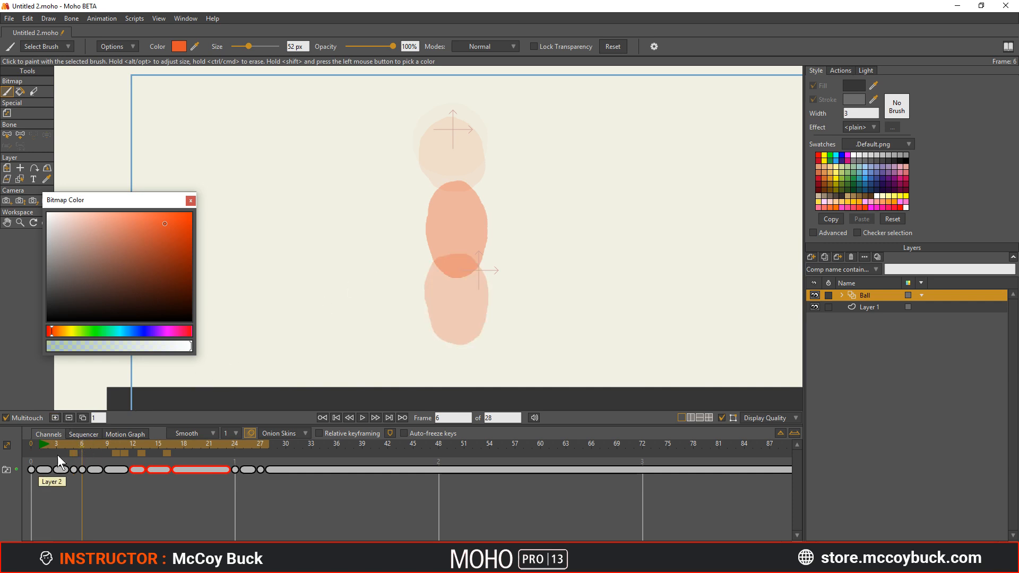
# - Show onion skins only for frames 5 and 7 and clear the remaining onion-skin markers
pyautogui.click(75, 452)
pyautogui.click(76, 451)
pyautogui.click(91, 451)
pyautogui.click(117, 451)
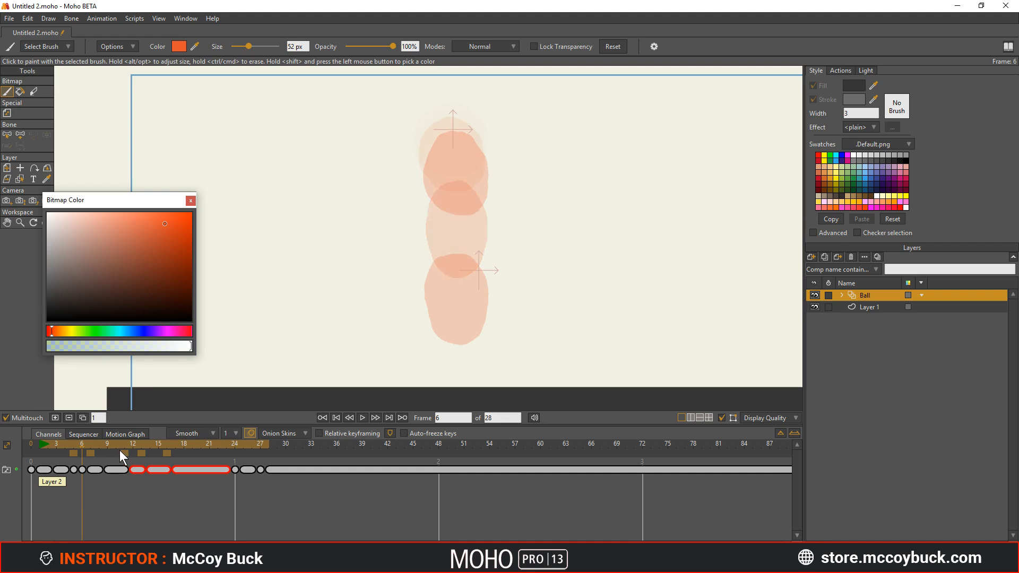
pyautogui.click(125, 453)
pyautogui.click(141, 453)
pyautogui.click(166, 453)
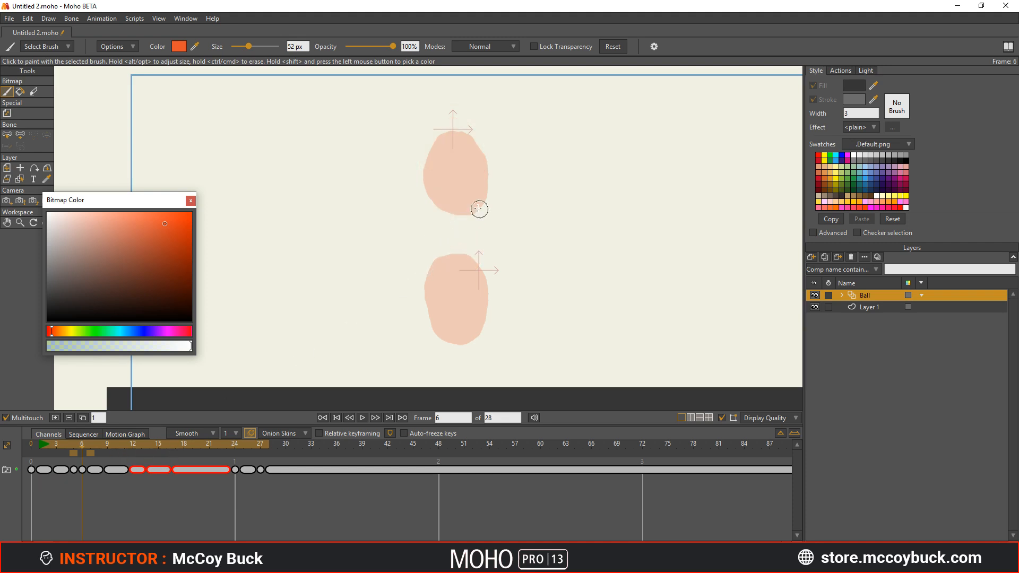
# - Paint a stretched in-between ball at frame 6, undoing stray strokes, and check the neighbouring frames
pyautogui.moveTo(443, 231)
pyautogui.mouseDown()
pyautogui.moveTo(450, 200)
pyautogui.moveTo(472, 202)
pyautogui.moveTo(460, 255)
pyautogui.moveTo(445, 232)
pyautogui.moveTo(467, 208)
pyautogui.moveTo(472, 230)
pyautogui.moveTo(459, 251)
pyautogui.moveTo(450, 255)
pyautogui.moveTo(442, 237)
pyautogui.moveTo(457, 196)
pyautogui.moveTo(465, 235)
pyautogui.moveTo(461, 208)
pyautogui.moveTo(438, 221)
pyautogui.moveTo(439, 255)
pyautogui.moveTo(449, 255)
pyautogui.moveTo(442, 249)
pyautogui.moveTo(463, 251)
pyautogui.moveTo(471, 216)
pyautogui.moveTo(466, 205)
pyautogui.moveTo(469, 248)
pyautogui.moveTo(445, 258)
pyautogui.moveTo(465, 268)
pyautogui.mouseUp()
pyautogui.hotkey('ctrl', 'z')
pyautogui.hotkey('ctrl', 'z')
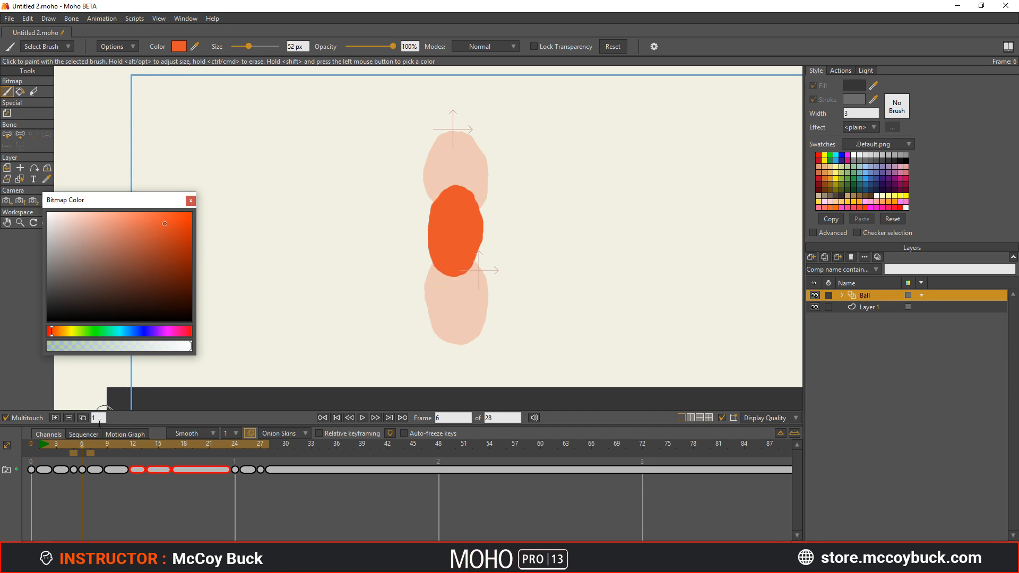
pyautogui.moveTo(84, 443)
pyautogui.mouseDown()
pyautogui.moveTo(45, 444)
pyautogui.moveTo(104, 449)
pyautogui.moveTo(110, 441)
pyautogui.moveTo(41, 447)
pyautogui.moveTo(124, 451)
pyautogui.moveTo(62, 455)
pyautogui.moveTo(107, 456)
pyautogui.moveTo(66, 457)
pyautogui.moveTo(77, 442)
pyautogui.moveTo(96, 443)
pyautogui.moveTo(66, 447)
pyautogui.moveTo(116, 453)
pyautogui.moveTo(64, 444)
pyautogui.moveTo(95, 445)
pyautogui.mouseUp()
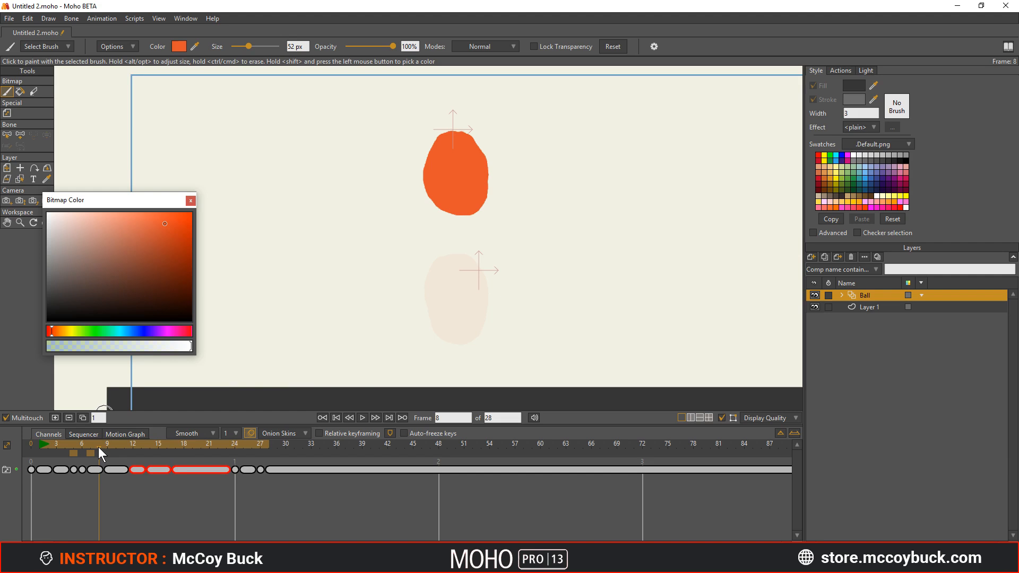
pyautogui.moveTo(64, 446)
pyautogui.mouseDown()
pyautogui.moveTo(109, 446)
pyautogui.moveTo(65, 444)
pyautogui.moveTo(79, 439)
pyautogui.mouseUp()
# - Delete the in-between drawing at frame 6
pyautogui.click(116, 469)
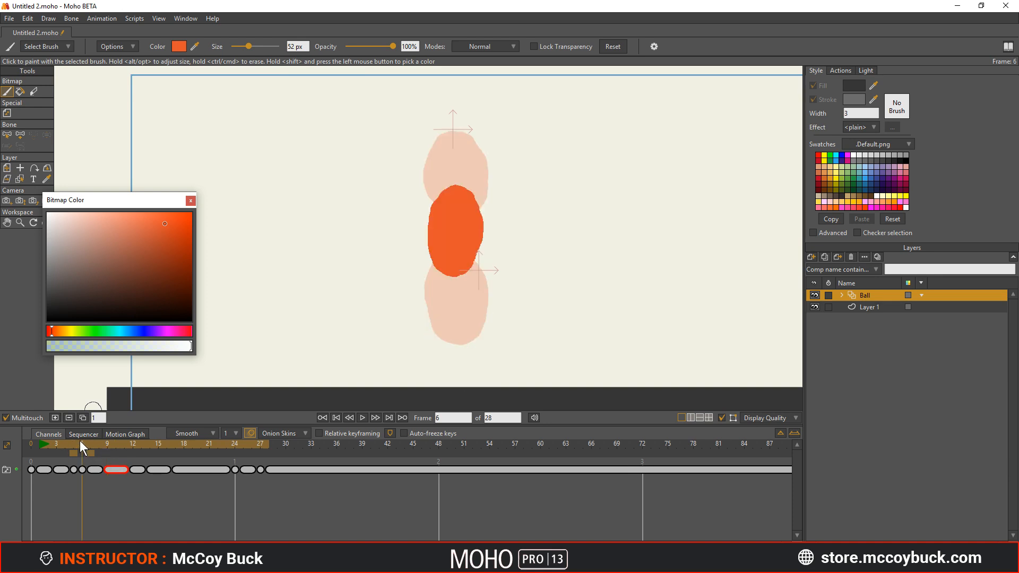
pyautogui.click(84, 470)
pyautogui.press('Delete')
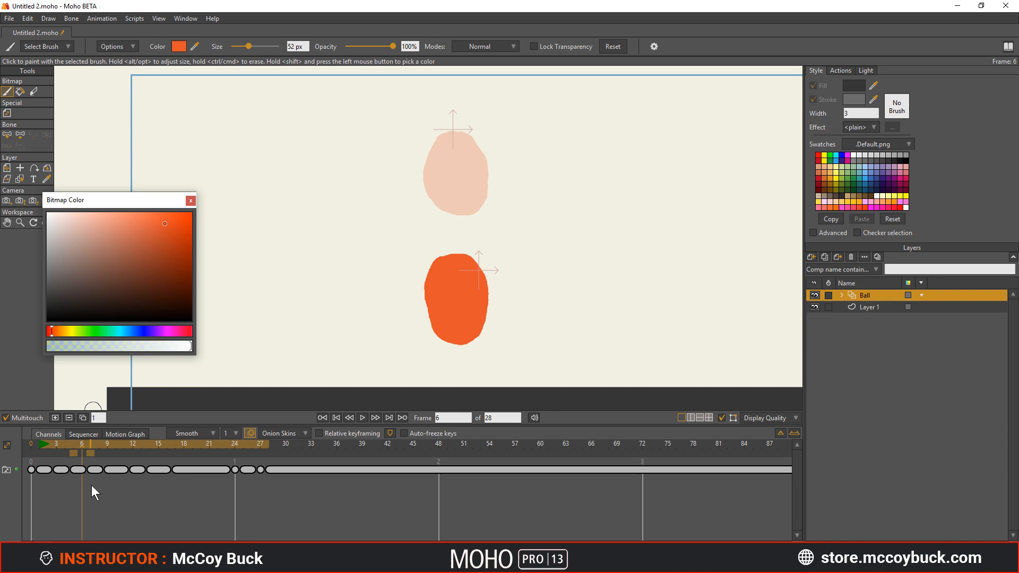
# - Respace the drawings after frame 5 to start at frames 6, 11, 16, 18 and 21 and play the animation
pyautogui.moveTo(92, 485); pyautogui.dragTo(172, 458)
pyautogui.moveTo(95, 484); pyautogui.dragTo(201, 458)
pyautogui.moveTo(98, 468)
pyautogui.mouseDown()
pyautogui.moveTo(141, 471)
pyautogui.moveTo(65, 445)
pyautogui.moveTo(124, 452)
pyautogui.moveTo(50, 452)
pyautogui.moveTo(146, 462)
pyautogui.moveTo(76, 460)
pyautogui.moveTo(150, 474)
pyautogui.moveTo(135, 445)
pyautogui.moveTo(57, 448)
pyautogui.mouseUp()
pyautogui.click(135, 497)
pyautogui.press('space')
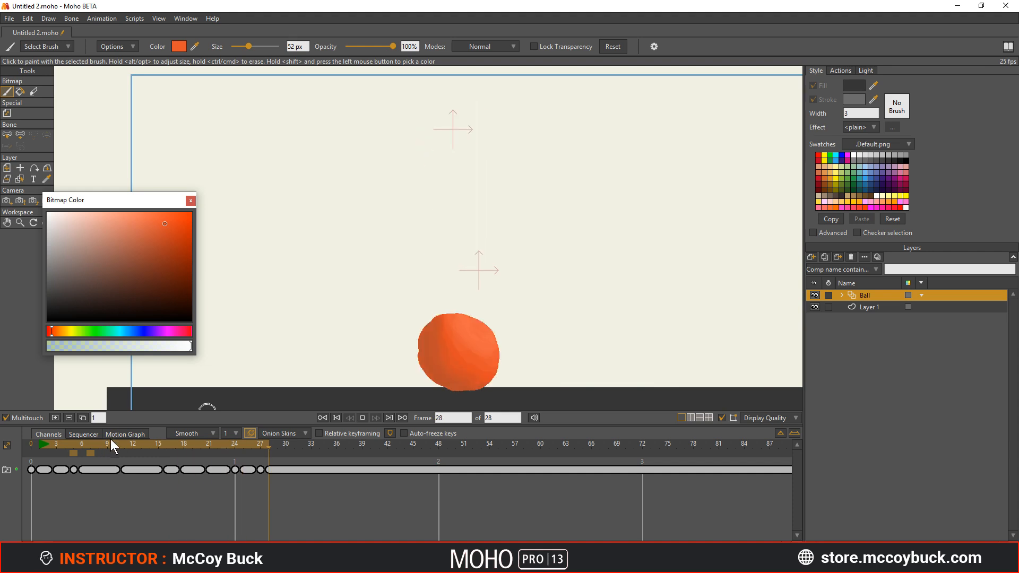
# - Shift the drawings from frame 11 onward two frames earlier and review the timing up to frame 21
pyautogui.moveTo(63, 445)
pyautogui.mouseDown()
pyautogui.moveTo(44, 445)
pyautogui.moveTo(75, 443)
pyautogui.moveTo(37, 447)
pyautogui.moveTo(118, 469)
pyautogui.moveTo(108, 471)
pyautogui.moveTo(108, 444)
pyautogui.moveTo(207, 464)
pyautogui.mouseUp()
pyautogui.hotkey('ctrl', 'z')
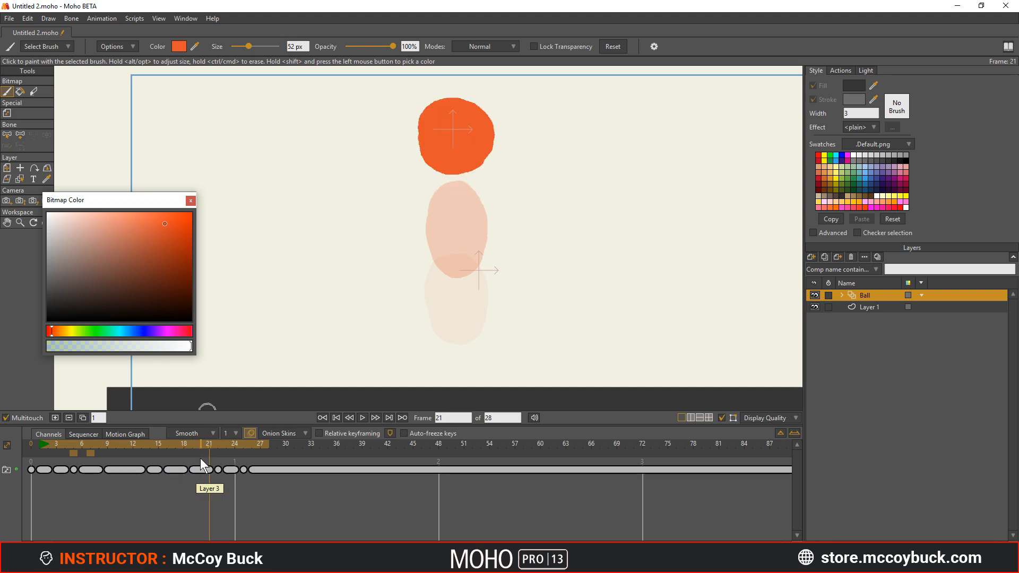
# - Label the ball drawings at frames 1 and 19 red on the timeline
pyautogui.rightClick(47, 468)
pyautogui.moveTo(113, 531)
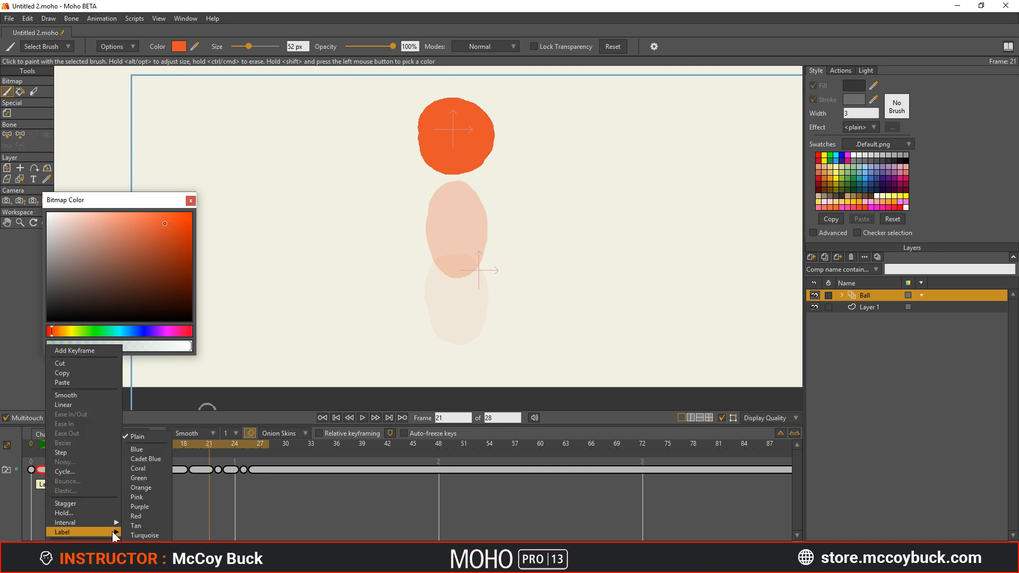
pyautogui.click(140, 516)
pyautogui.rightClick(201, 469)
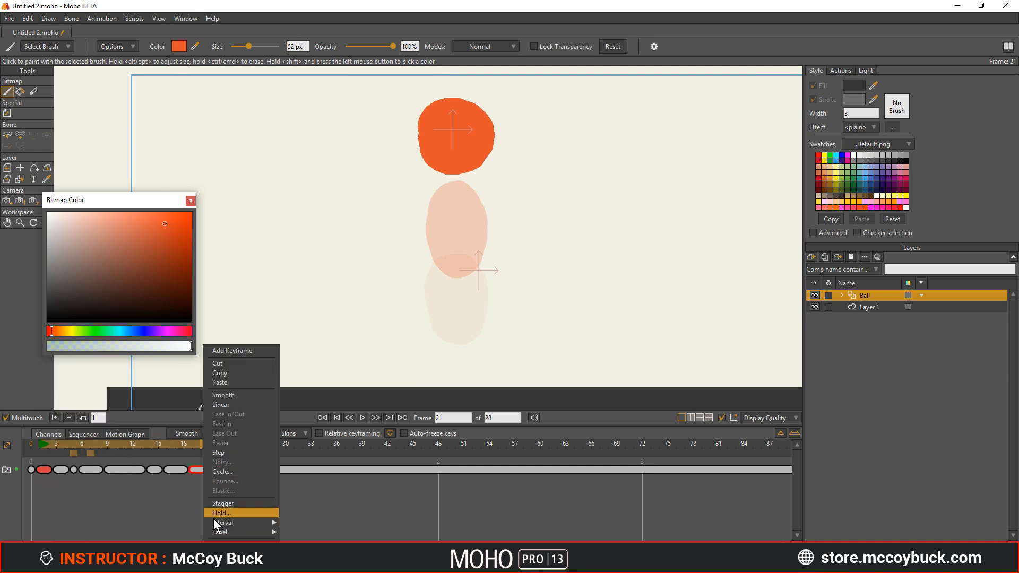
pyautogui.moveTo(232, 532)
pyautogui.click(294, 515)
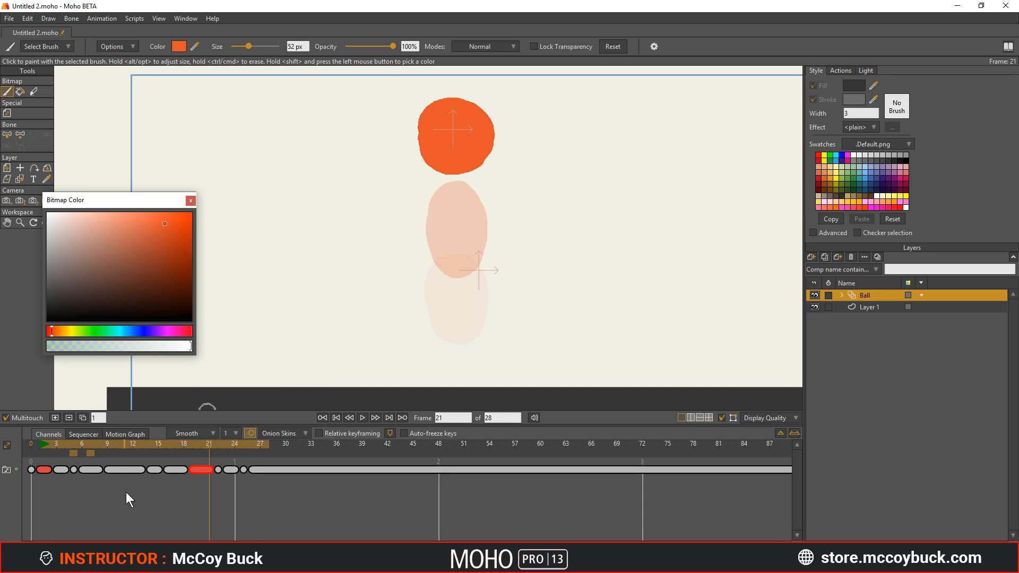
# - Label the last ball drawing, starting at frame 26, red on the timeline
pyautogui.click(192, 461)
pyautogui.moveTo(209, 444); pyautogui.dragTo(256, 458)
pyautogui.click(254, 470)
pyautogui.rightClick(254, 471)
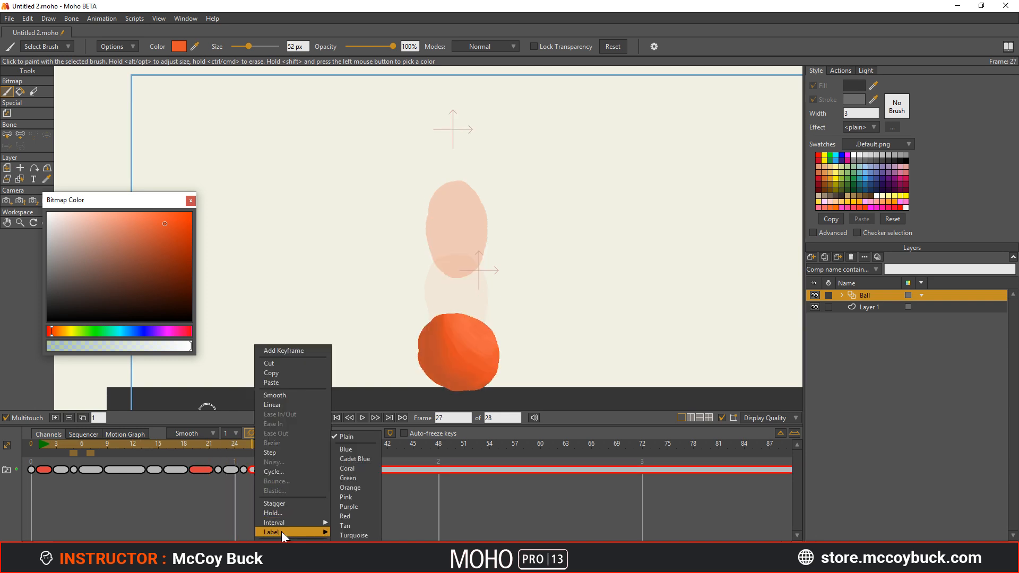
pyautogui.moveTo(318, 532)
pyautogui.click(345, 517)
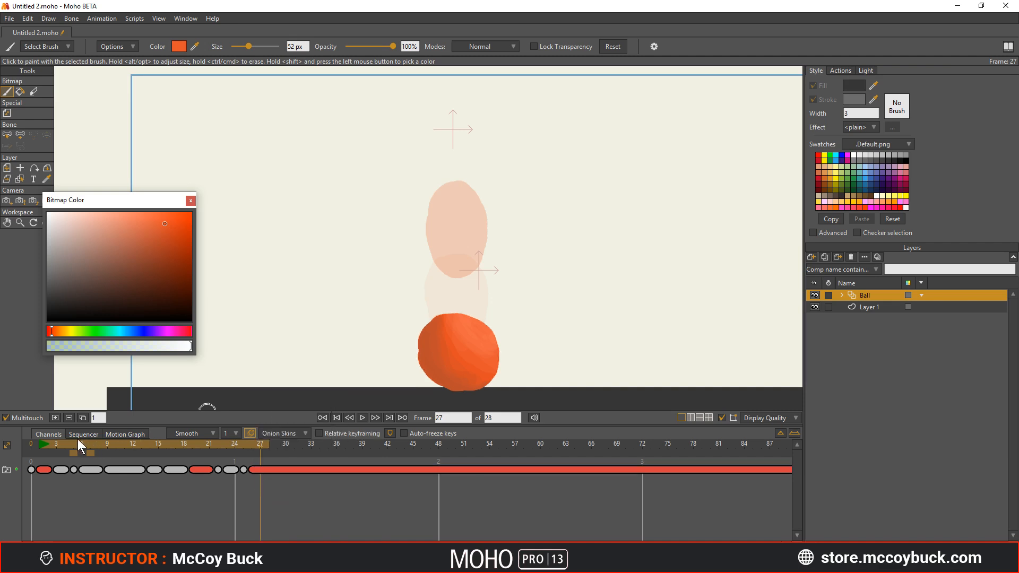
# - Play the bounce and respace the drawings after frame 9 to start at frames 12, 15, 18, 21, 22, 24 and 25
pyautogui.moveTo(74, 443)
pyautogui.mouseDown()
pyautogui.moveTo(59, 445)
pyautogui.moveTo(156, 452)
pyautogui.moveTo(113, 454)
pyautogui.moveTo(90, 439)
pyautogui.moveTo(157, 451)
pyautogui.moveTo(63, 463)
pyautogui.moveTo(177, 459)
pyautogui.moveTo(48, 469)
pyautogui.moveTo(201, 487)
pyautogui.moveTo(165, 486)
pyautogui.moveTo(194, 486)
pyautogui.moveTo(160, 482)
pyautogui.moveTo(192, 475)
pyautogui.moveTo(119, 450)
pyautogui.moveTo(25, 453)
pyautogui.mouseUp()
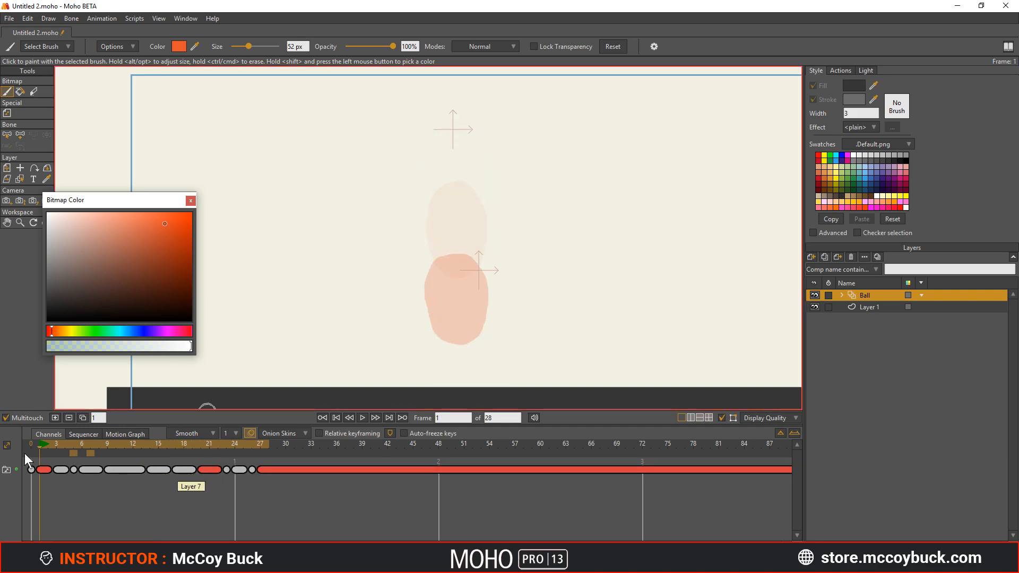
pyautogui.press('space')
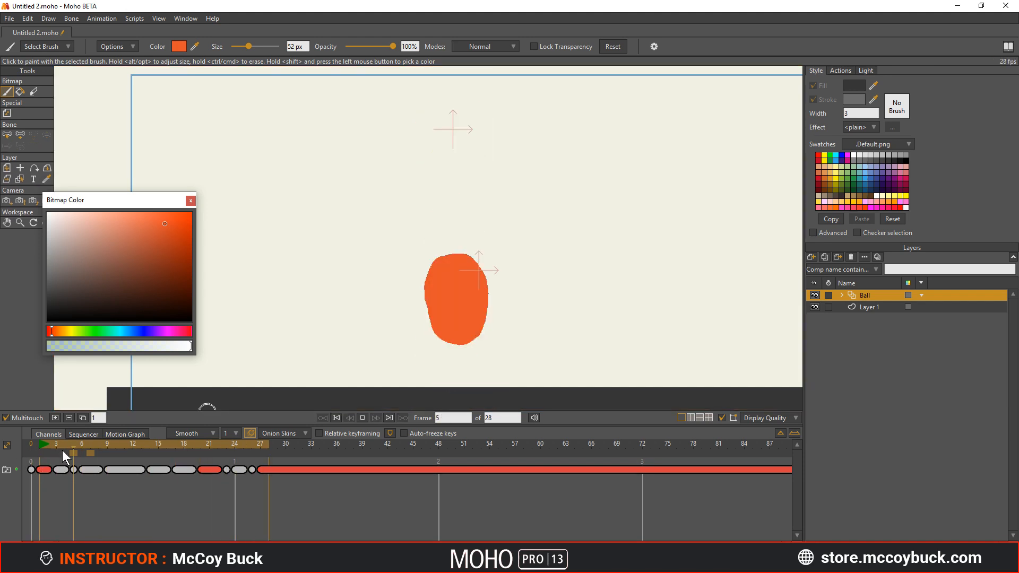
pyautogui.moveTo(62, 449); pyautogui.dragTo(126, 473)
pyautogui.click(143, 495)
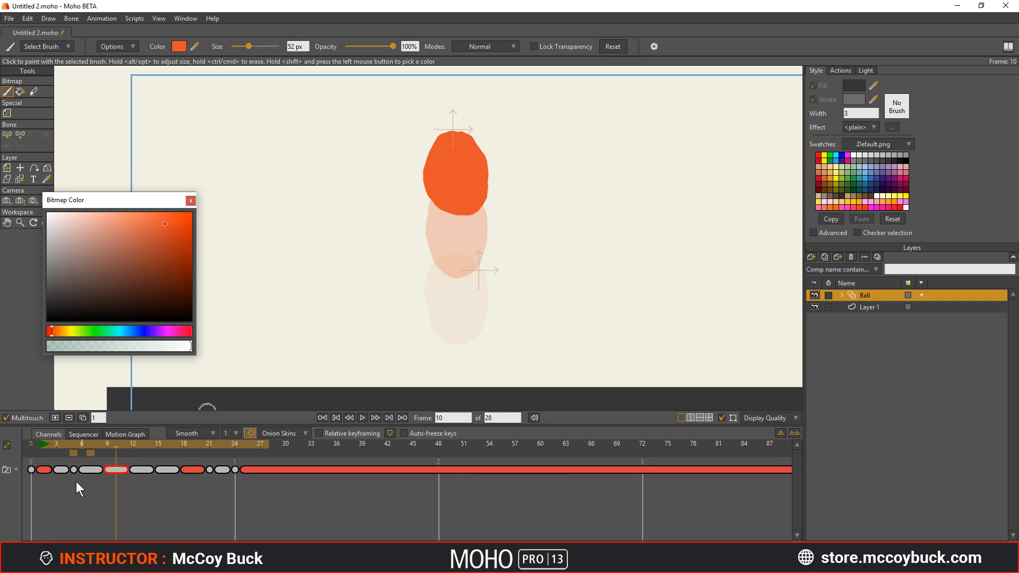
# - Move the drawing at frame 6 to frame 7 and replay the animation from frame 1 to review the timing
pyautogui.click(39, 445)
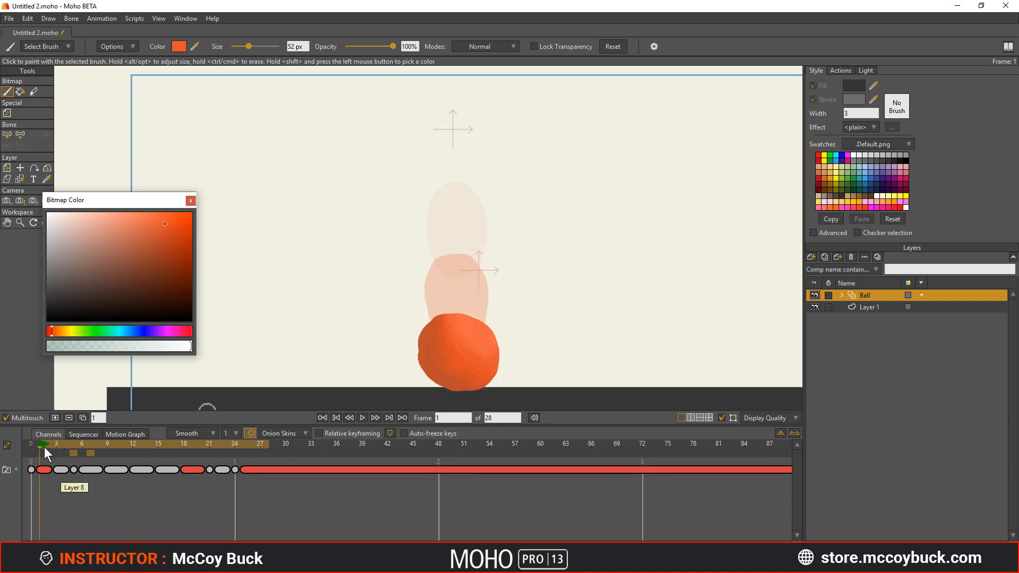
pyautogui.press('space')
pyautogui.press('space')
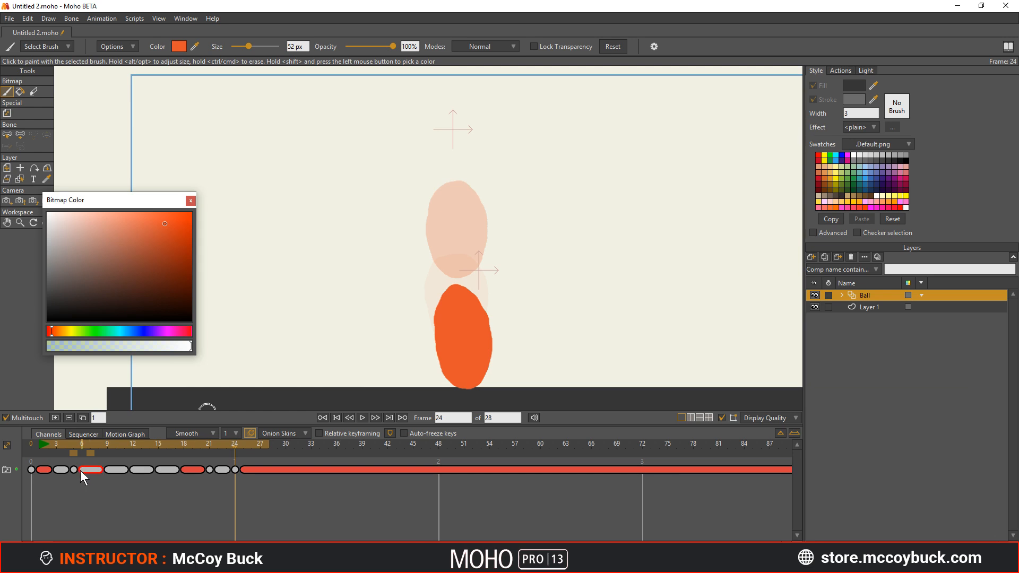
pyautogui.click(40, 448)
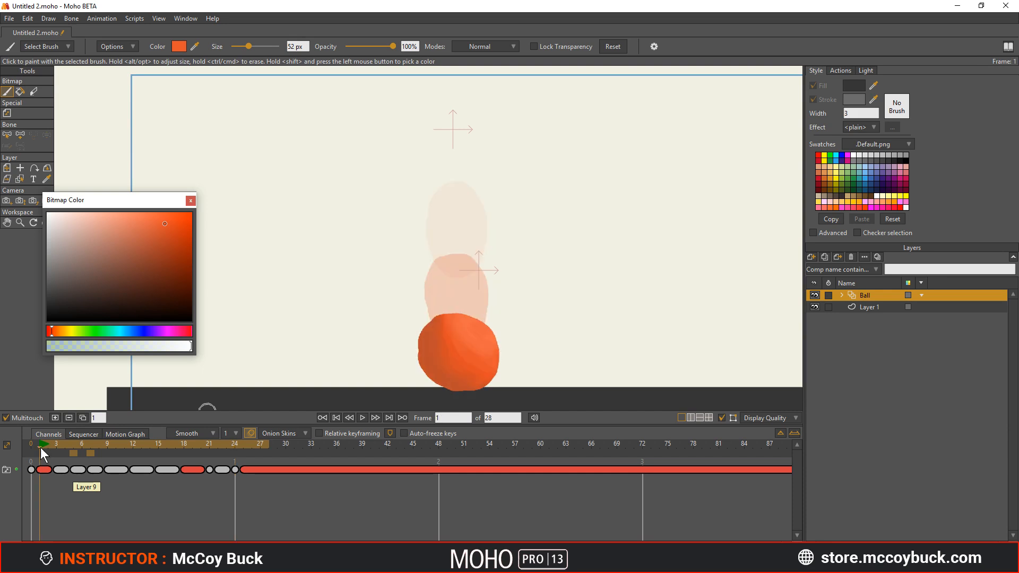
pyautogui.press('space')
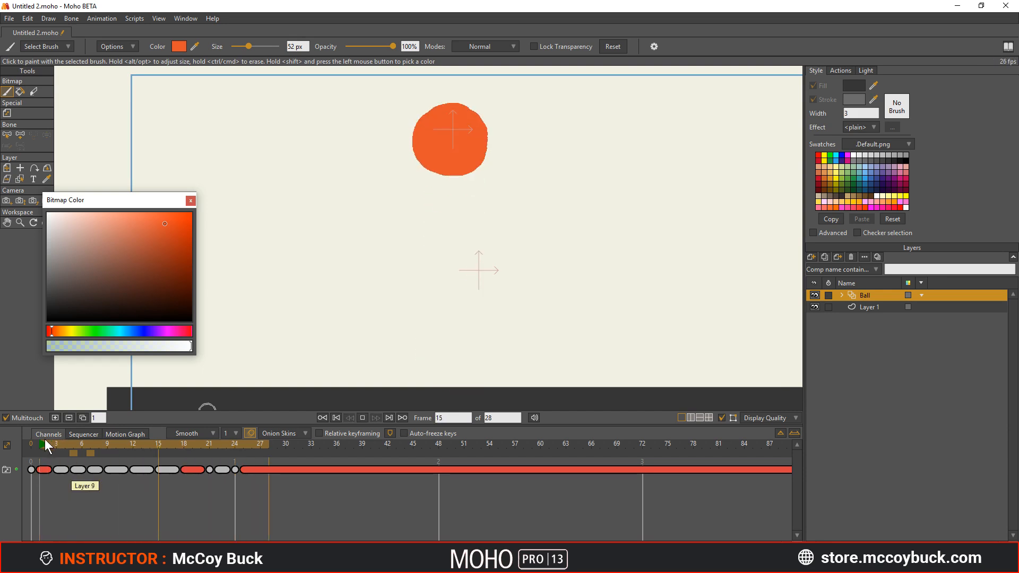
pyautogui.press('space')
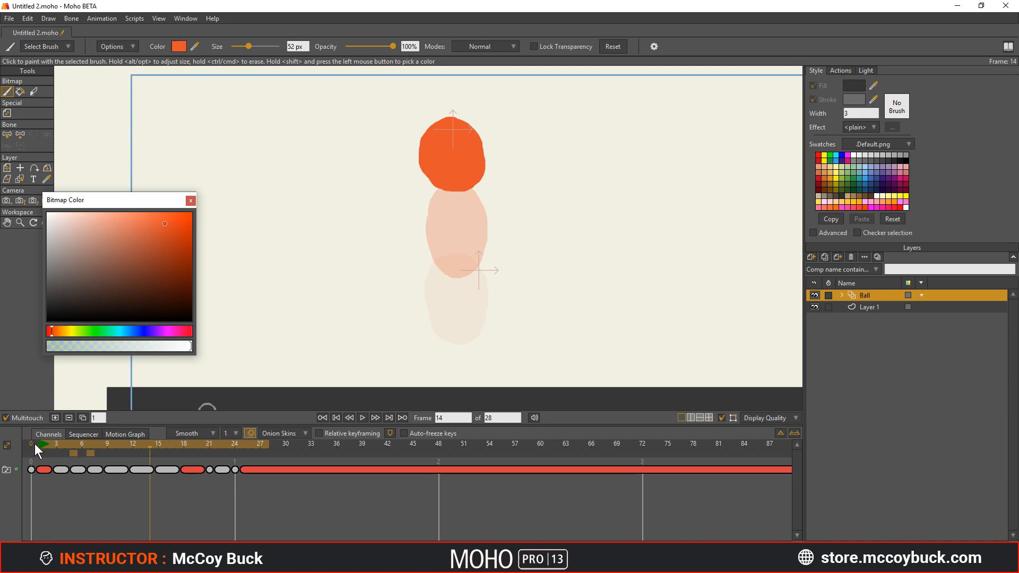
pyautogui.press('space')
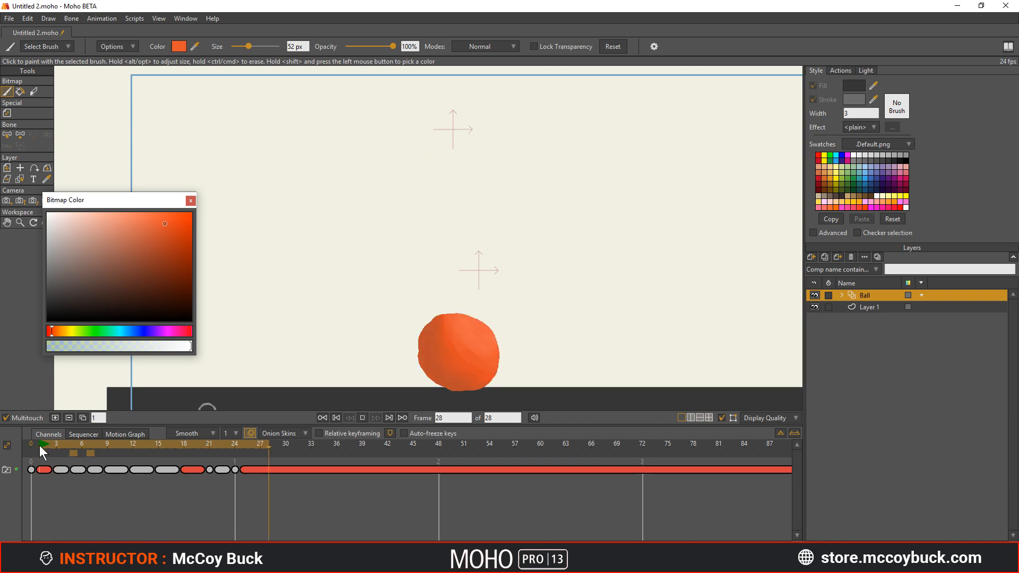
pyautogui.press('space')
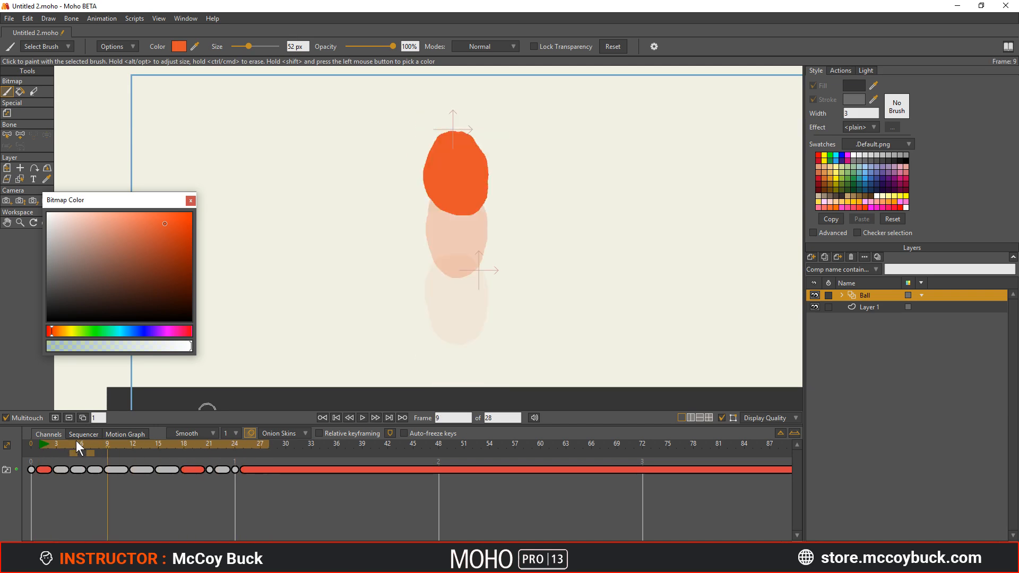
# - Move the drawings after frame 21 three frames later, to start at frames 25, 27 and 28
pyautogui.moveTo(75, 440); pyautogui.dragTo(210, 452)
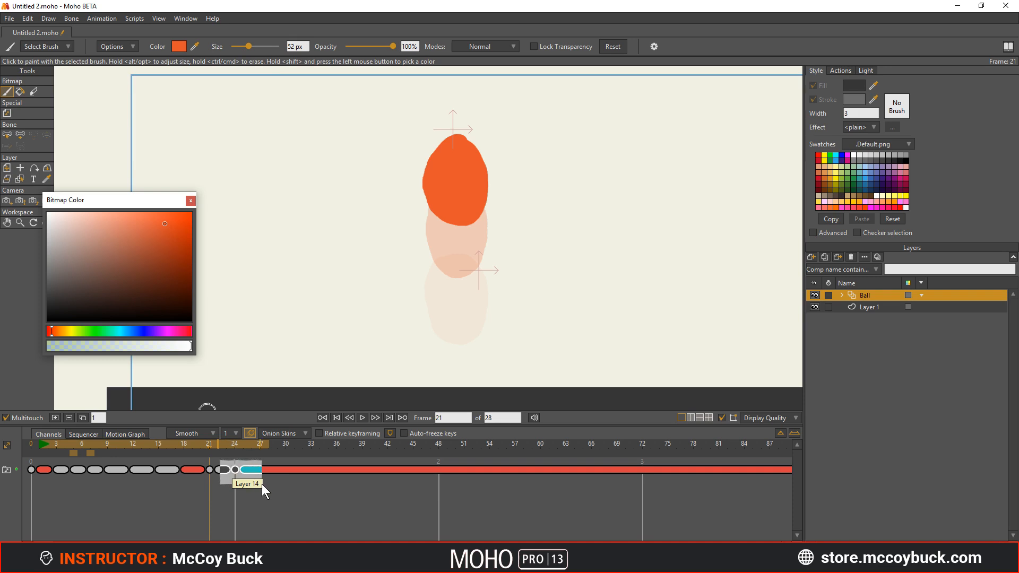
pyautogui.click(223, 470)
pyautogui.moveTo(204, 450); pyautogui.dragTo(246, 448)
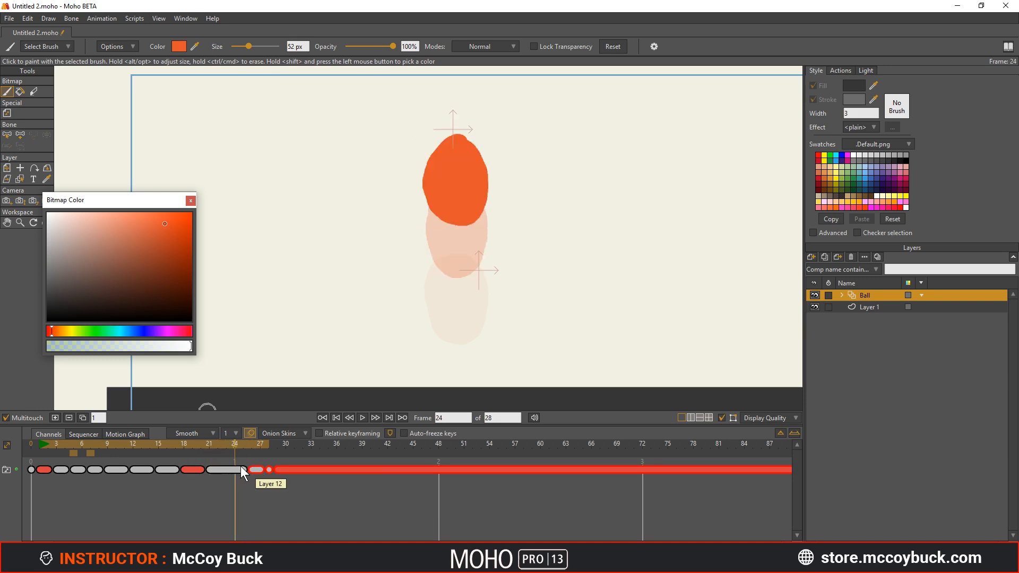
pyautogui.click(244, 469)
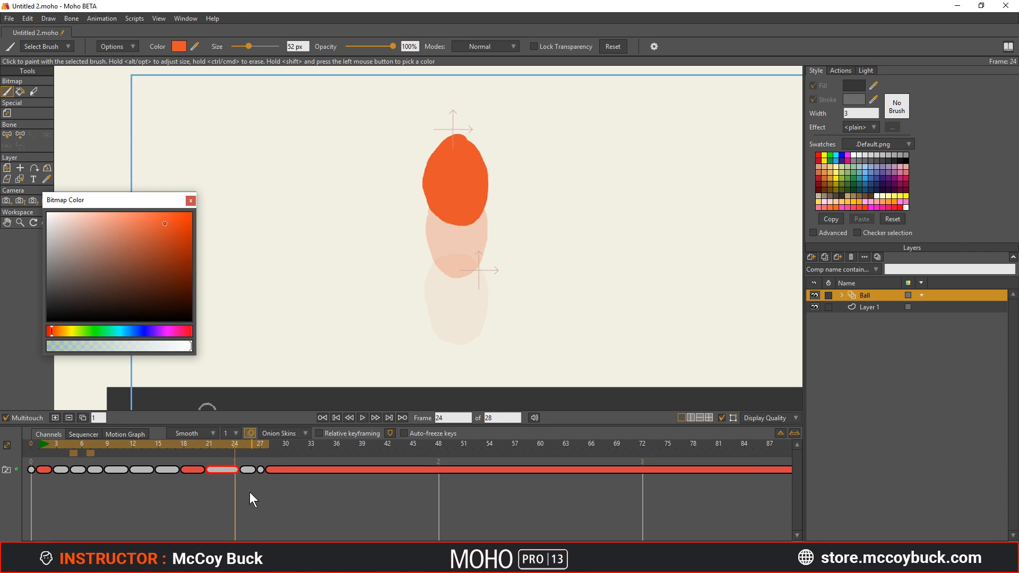
# - Extend the animation's end frame to 30, check the drawings around frames 26 and 27, and play the animation
pyautogui.moveTo(234, 446)
pyautogui.mouseDown()
pyautogui.moveTo(194, 452)
pyautogui.moveTo(266, 448)
pyautogui.moveTo(249, 449)
pyautogui.mouseUp()
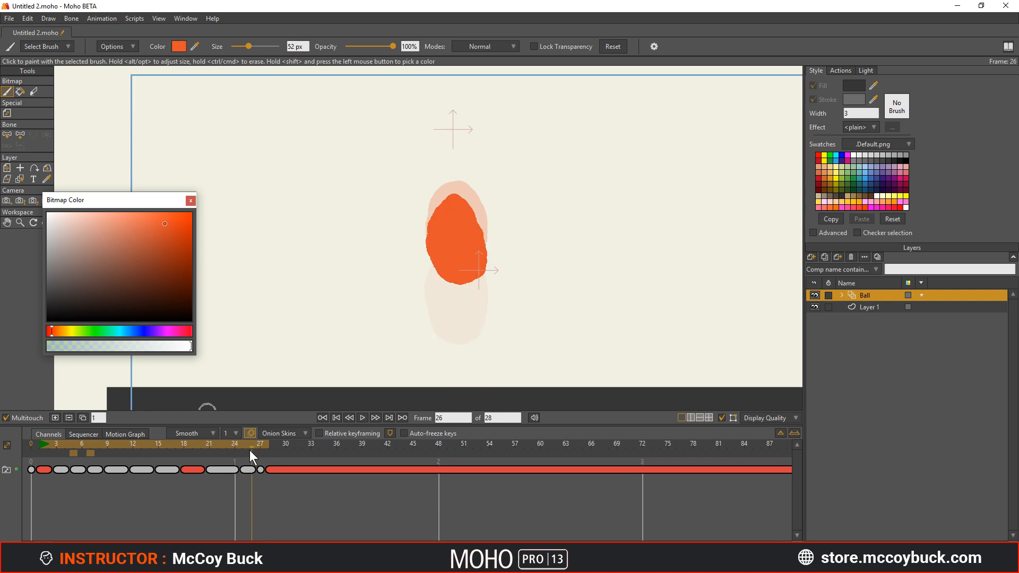
pyautogui.keyDown('alt'); pyautogui.click(286, 444); pyautogui.keyUp('alt')
pyautogui.moveTo(252, 445)
pyautogui.mouseDown()
pyautogui.moveTo(235, 449)
pyautogui.moveTo(258, 448)
pyautogui.moveTo(261, 463)
pyautogui.mouseUp()
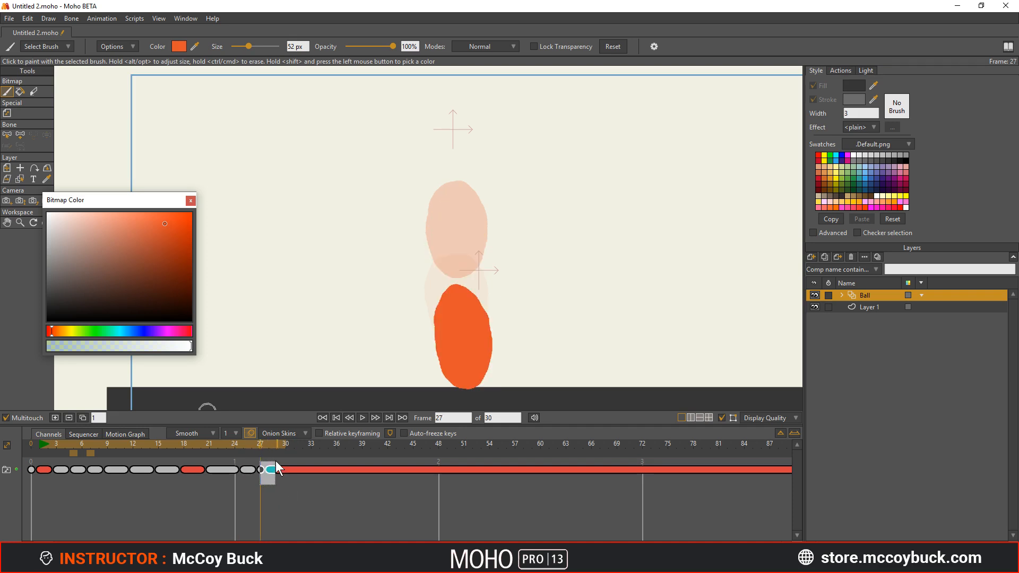
pyautogui.press('space')
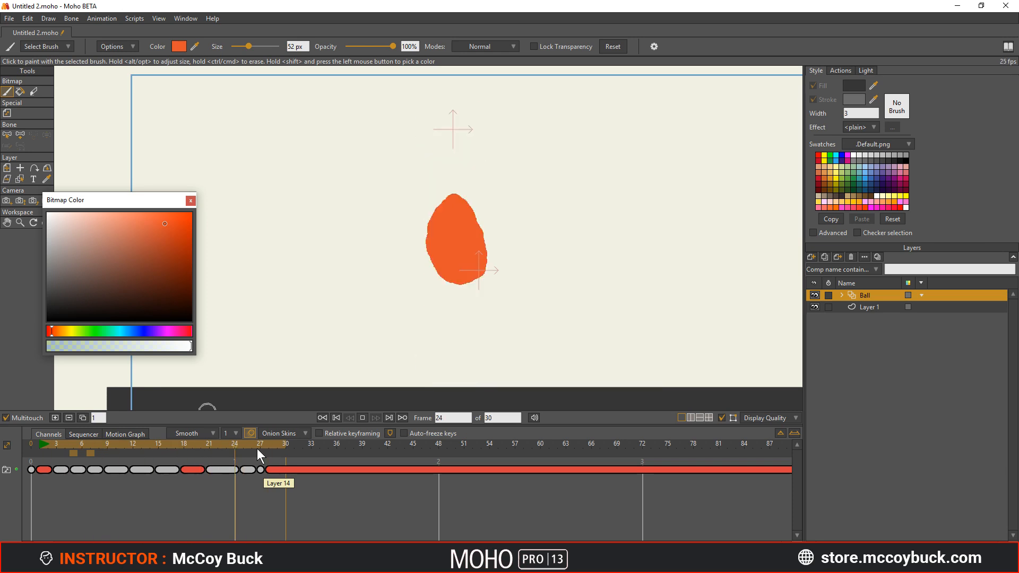
pyautogui.press('space')
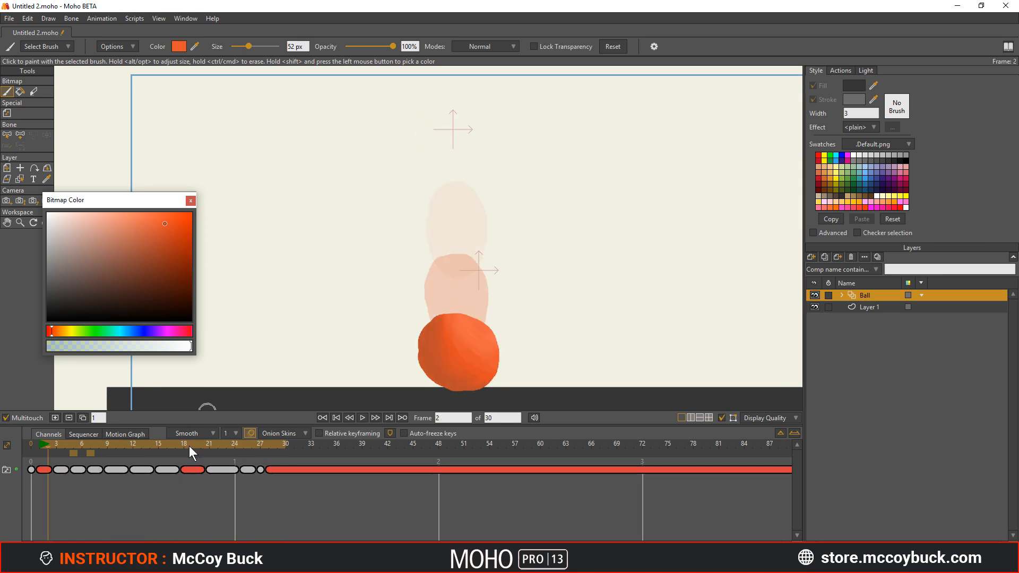
pyautogui.moveTo(189, 446); pyautogui.dragTo(106, 454)
pyautogui.press('space')
pyautogui.press('space')
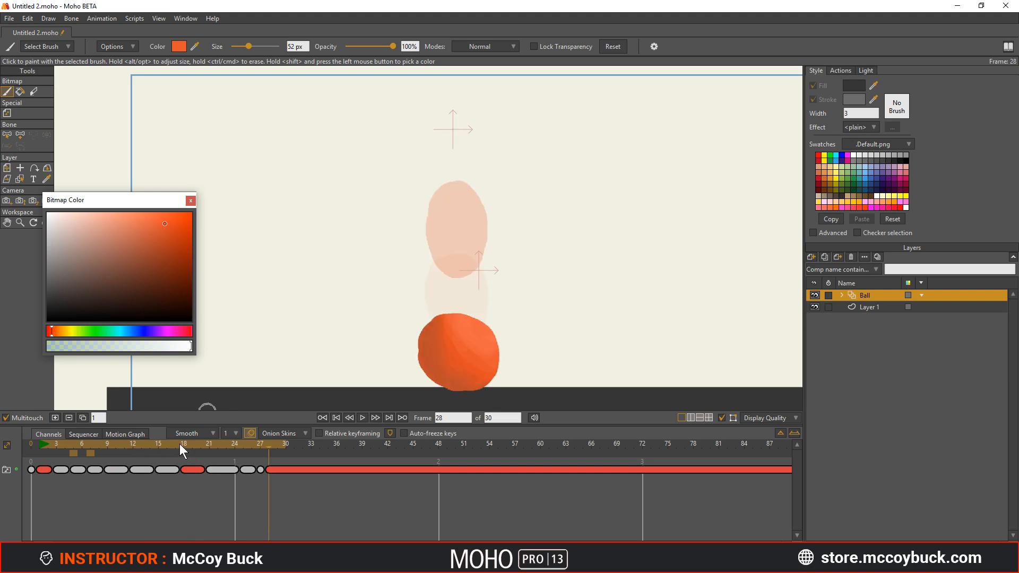
# - Move the drawings after frame 21 two frames earlier, to start at frames 23, 25 and 26, and play the animation
pyautogui.moveTo(179, 443); pyautogui.dragTo(220, 474)
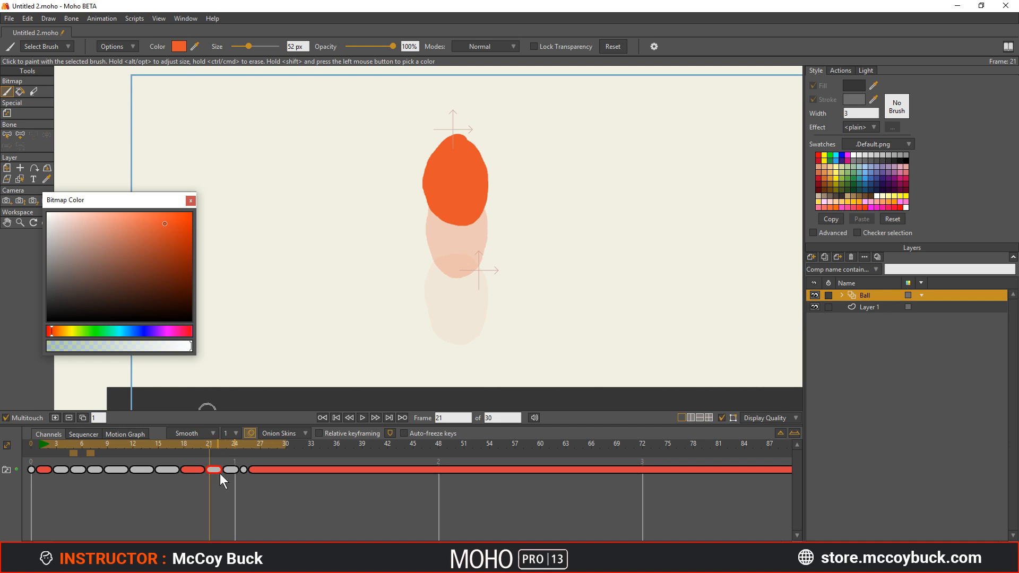
pyautogui.moveTo(187, 443); pyautogui.dragTo(43, 461)
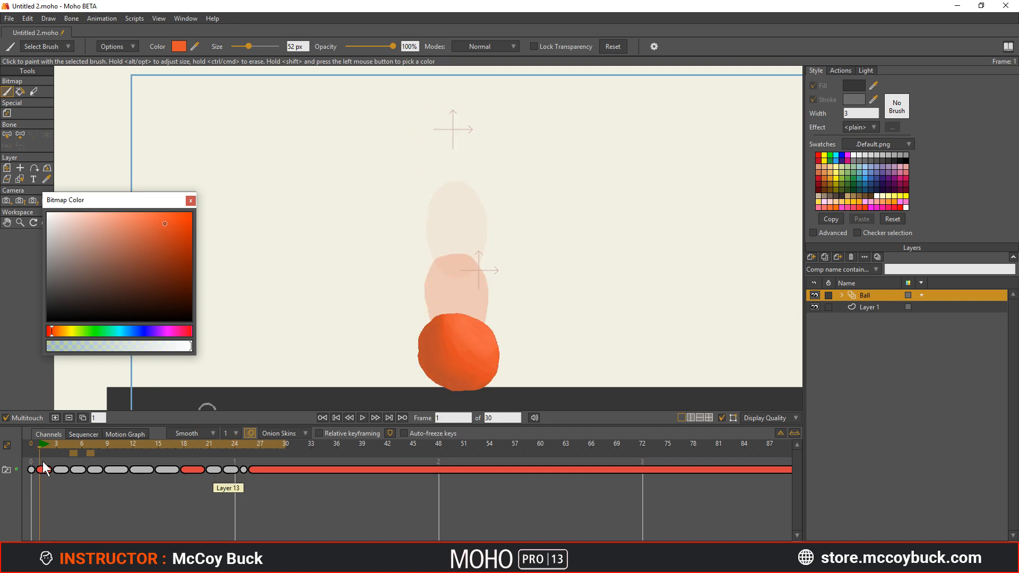
pyautogui.press('space')
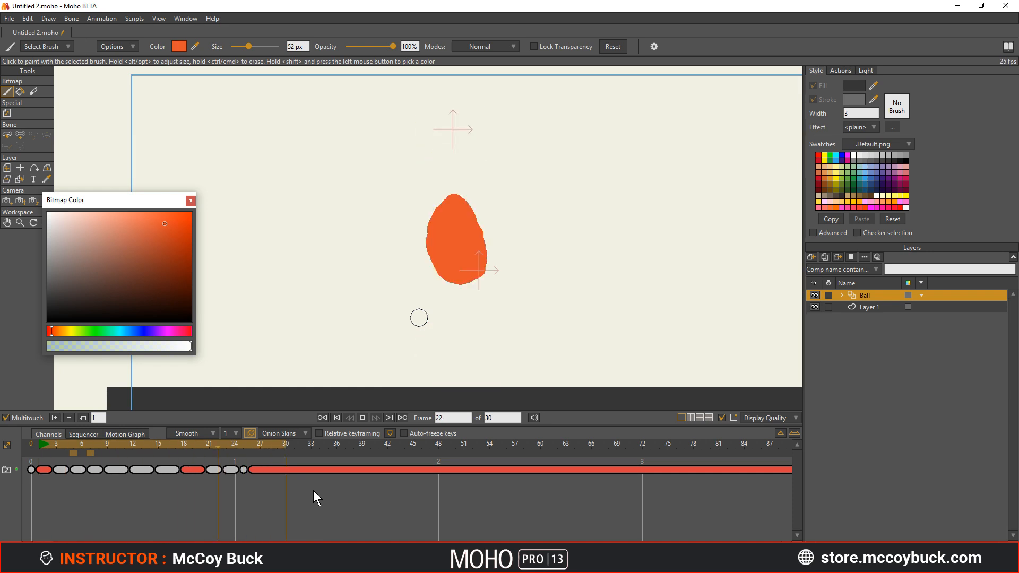
pyautogui.press('space')
# - Shift all the drawings later so the first starts at frame 7, and set the animation's end frame to 42
pyautogui.moveTo(52, 496); pyautogui.dragTo(290, 464)
pyautogui.moveTo(41, 467); pyautogui.dragTo(88, 471)
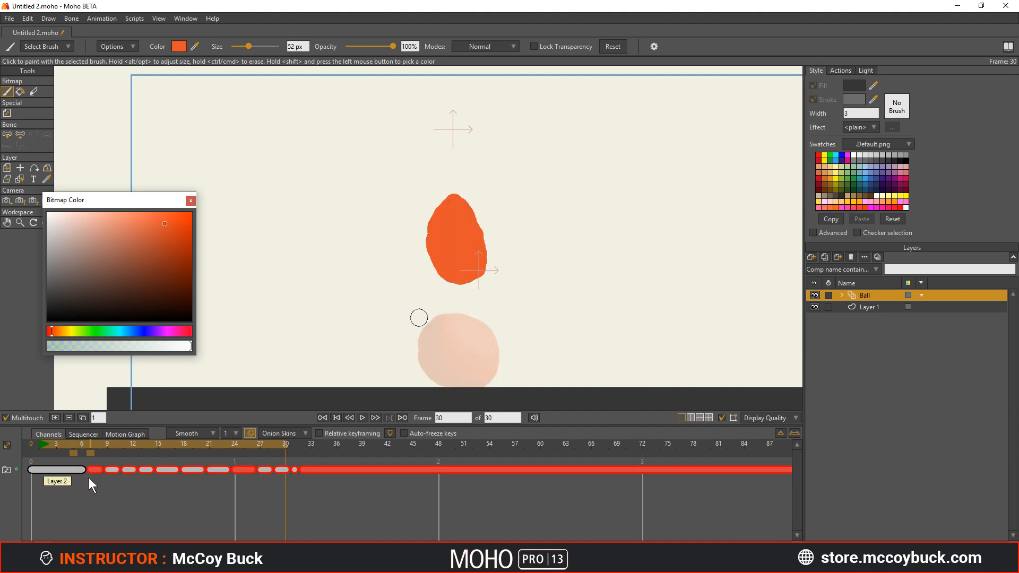
pyautogui.keyDown('alt'); pyautogui.rightClick(384, 444); pyautogui.keyUp('alt')
pyautogui.click(125, 504)
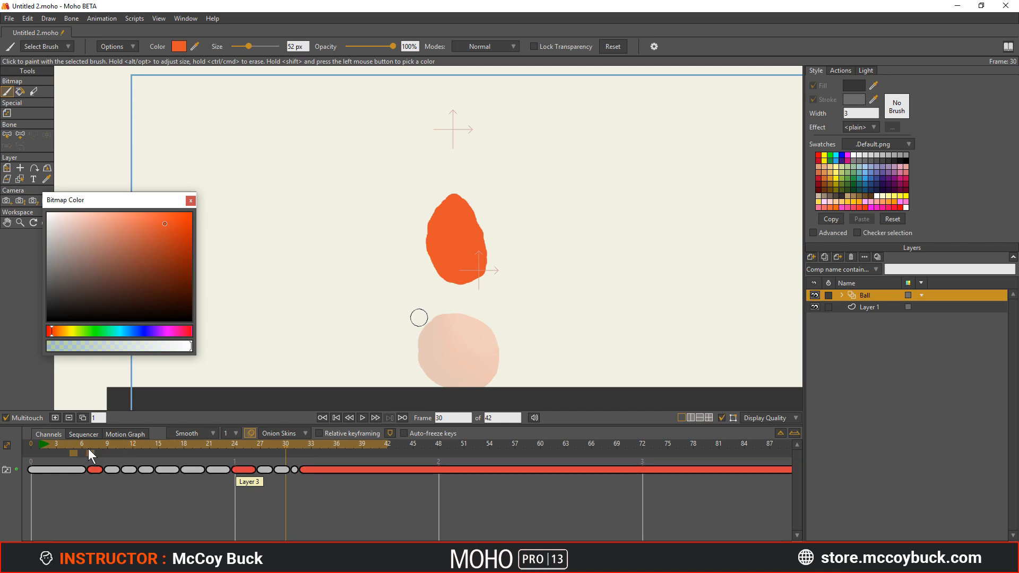
# - Add a blank drawing at frame 1 and set the onion skin to show only frame 8
pyautogui.click(41, 446)
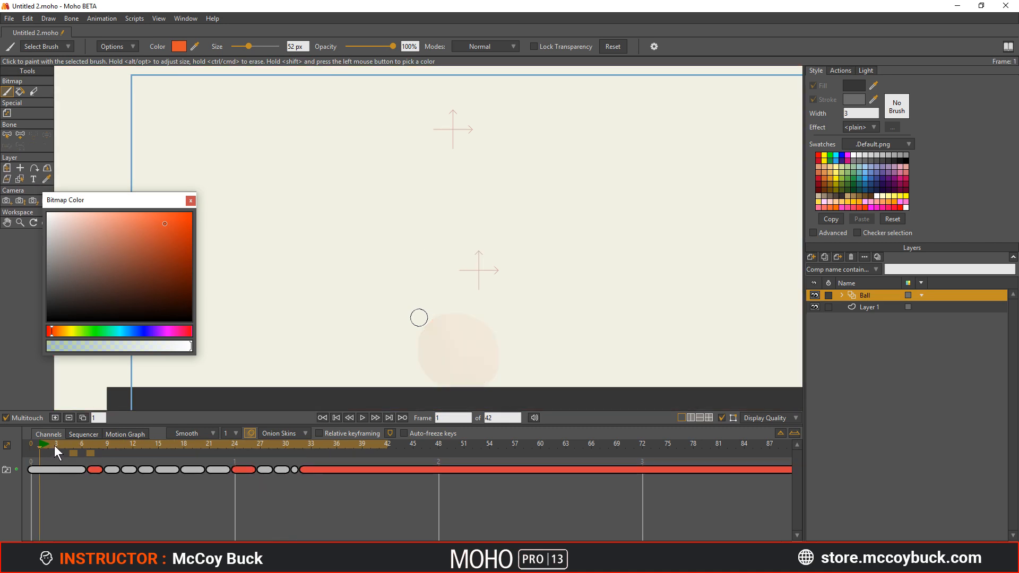
pyautogui.moveTo(54, 444)
pyautogui.mouseDown()
pyautogui.moveTo(67, 446)
pyautogui.moveTo(42, 453)
pyautogui.mouseUp()
pyautogui.click(54, 419)
pyautogui.click(97, 445)
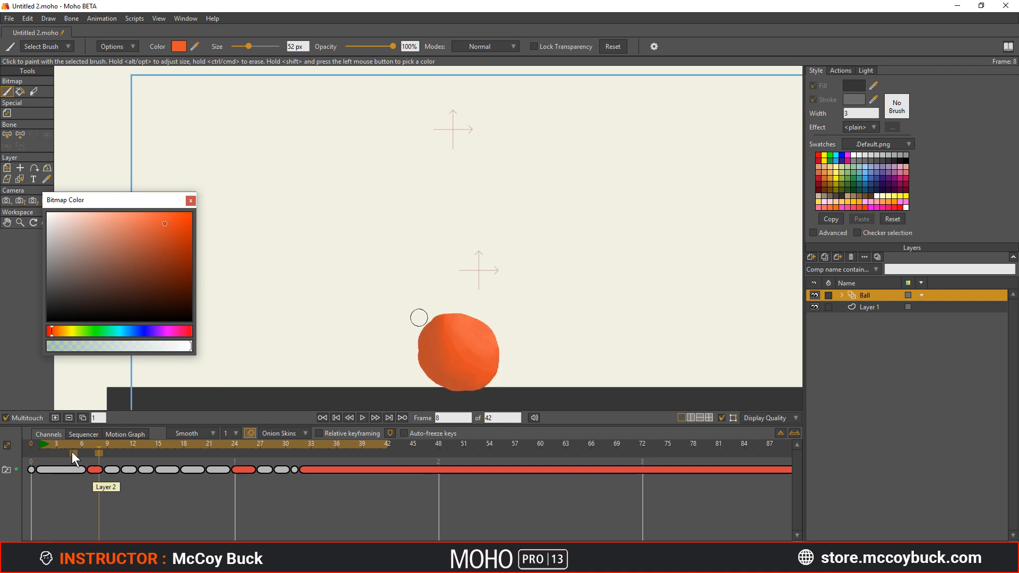
pyautogui.click(39, 445)
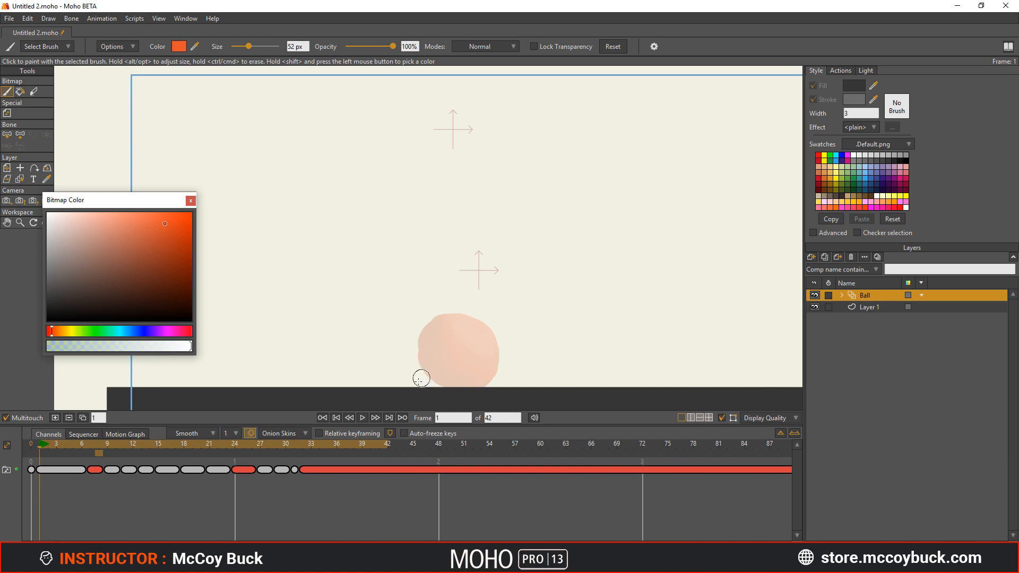
# - Paint a flattened, squashed ball on the ground in the first drawing, clearing the rough attempt and repainting with a 30 px brush
pyautogui.moveTo(425, 366)
pyautogui.mouseDown()
pyautogui.moveTo(409, 384)
pyautogui.moveTo(441, 363)
pyautogui.moveTo(411, 381)
pyautogui.moveTo(461, 360)
pyautogui.moveTo(423, 370)
pyautogui.moveTo(482, 365)
pyautogui.moveTo(447, 359)
pyautogui.moveTo(491, 365)
pyautogui.moveTo(511, 382)
pyautogui.moveTo(416, 383)
pyautogui.moveTo(500, 381)
pyautogui.moveTo(443, 380)
pyautogui.moveTo(490, 381)
pyautogui.moveTo(466, 381)
pyautogui.mouseUp()
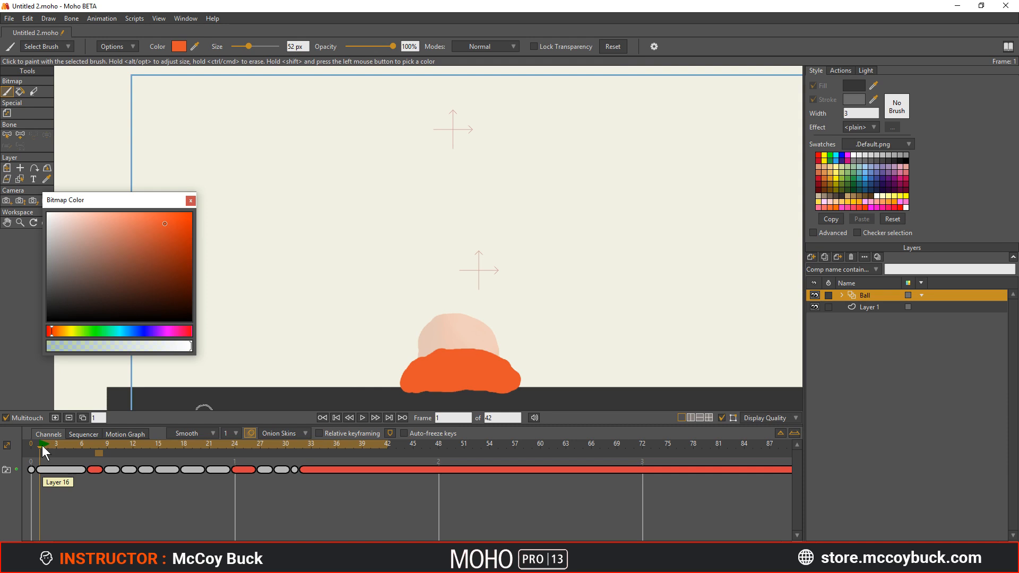
pyautogui.moveTo(42, 445)
pyautogui.mouseDown()
pyautogui.moveTo(125, 455)
pyautogui.moveTo(48, 451)
pyautogui.mouseUp()
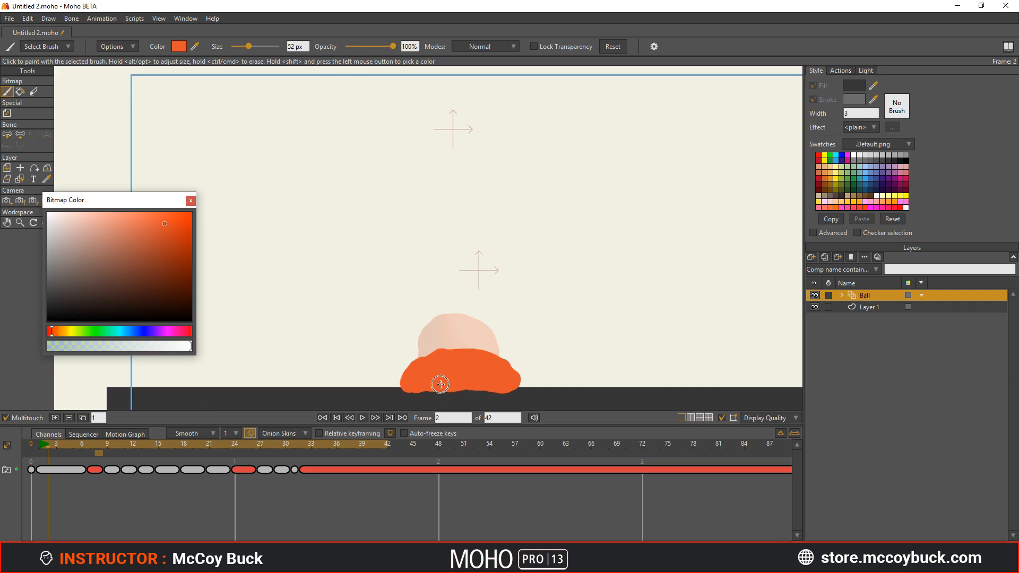
pyautogui.moveTo(441, 385)
pyautogui.mouseDown()
pyautogui.moveTo(478, 368)
pyautogui.moveTo(452, 367)
pyautogui.moveTo(495, 394)
pyautogui.moveTo(494, 355)
pyautogui.mouseUp()
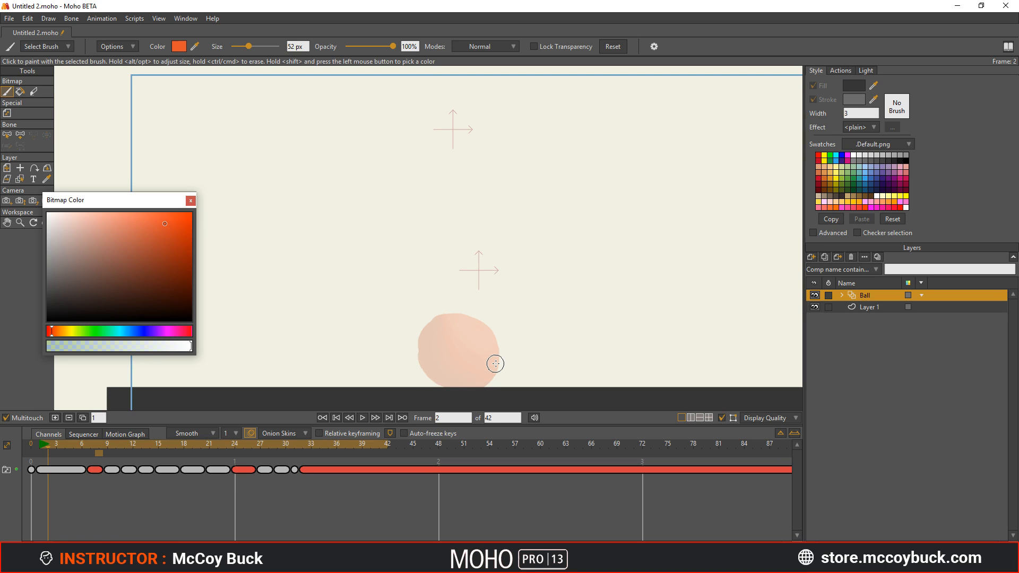
pyautogui.moveTo(422, 378)
pyautogui.keyDown('alt'); pyautogui.mouseDown()
pyautogui.moveTo(461, 364)
pyautogui.moveTo(427, 358)
pyautogui.moveTo(454, 364)
pyautogui.moveTo(447, 353)
pyautogui.moveTo(432, 369)
pyautogui.moveTo(483, 352)
pyautogui.moveTo(441, 357)
pyautogui.moveTo(495, 364)
pyautogui.moveTo(481, 351)
pyautogui.moveTo(509, 369)
pyautogui.moveTo(471, 385)
pyautogui.moveTo(431, 376)
pyautogui.moveTo(493, 386)
pyautogui.moveTo(508, 369)
pyautogui.moveTo(495, 381)
pyautogui.moveTo(499, 371)
pyautogui.moveTo(482, 364)
pyautogui.moveTo(472, 375)
pyautogui.moveTo(485, 369)
pyautogui.moveTo(451, 371)
pyautogui.mouseUp(); pyautogui.keyUp('alt')
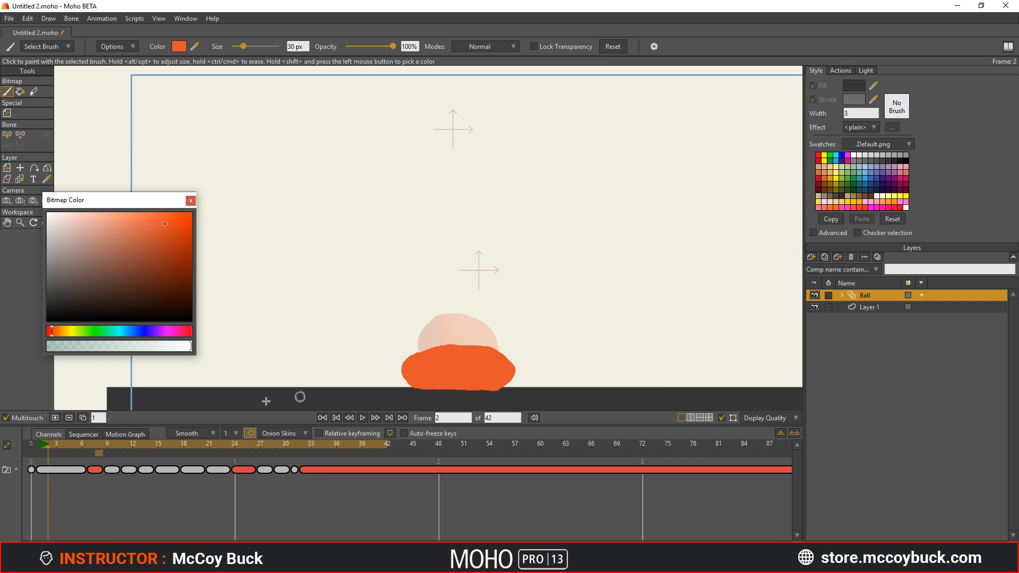
# - Shift all drawings after the squashed ball earlier so the second drawing starts at frame 3, and play the animation from frame 1
pyautogui.click(39, 445)
pyautogui.moveTo(40, 445); pyautogui.dragTo(306, 455)
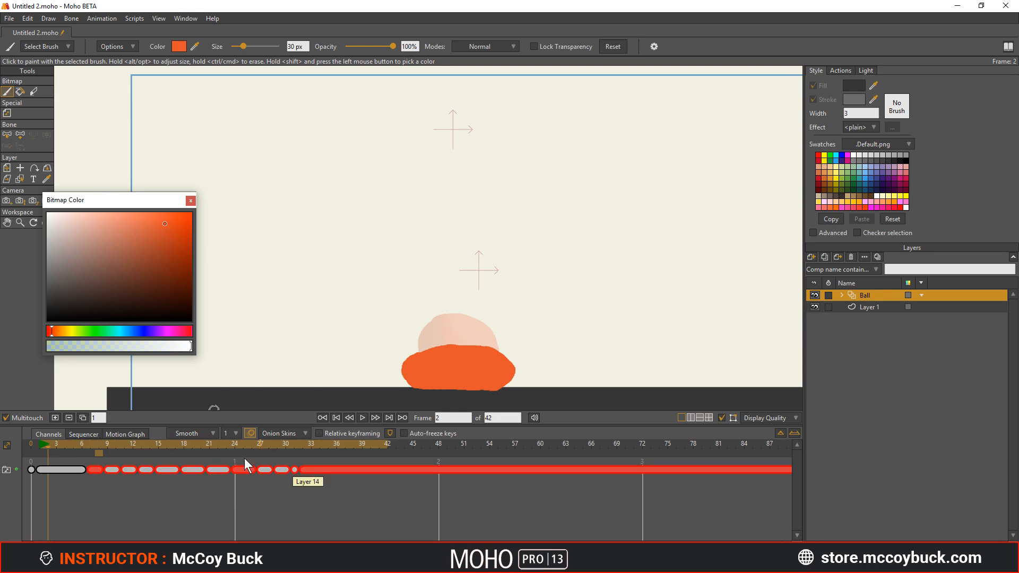
pyautogui.moveTo(91, 470); pyautogui.dragTo(72, 469)
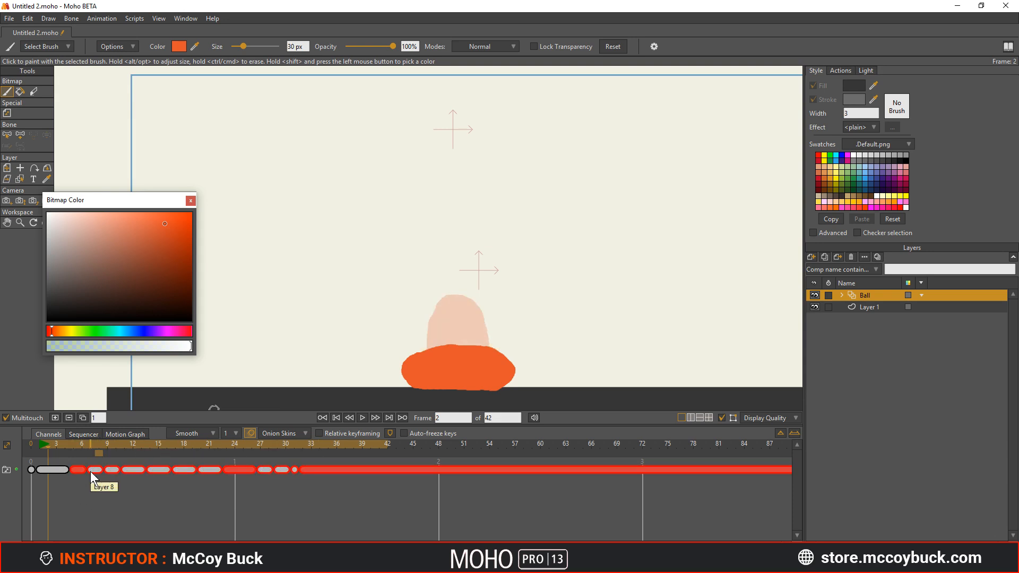
pyautogui.click(127, 497)
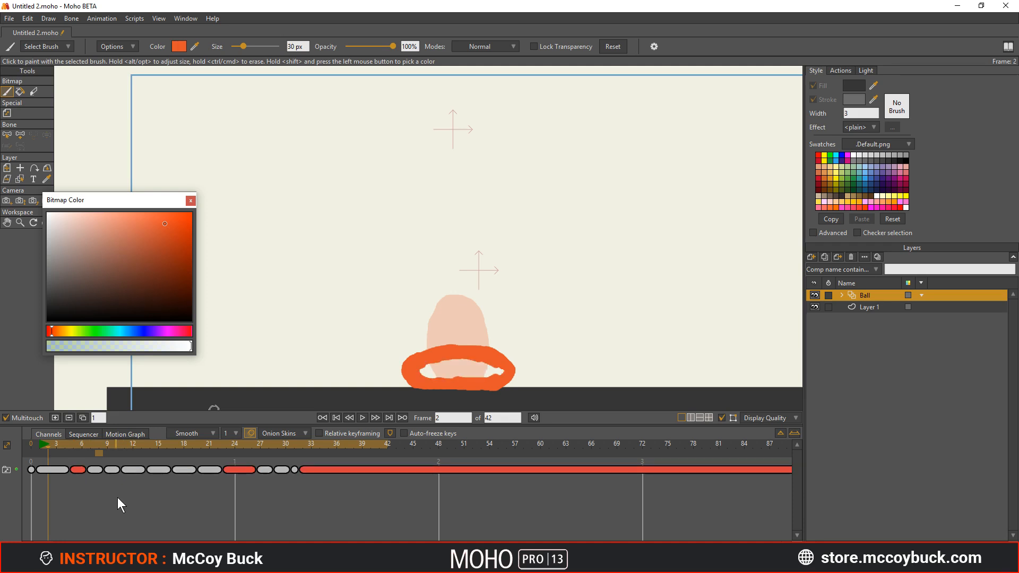
pyautogui.moveTo(76, 493); pyautogui.dragTo(288, 460)
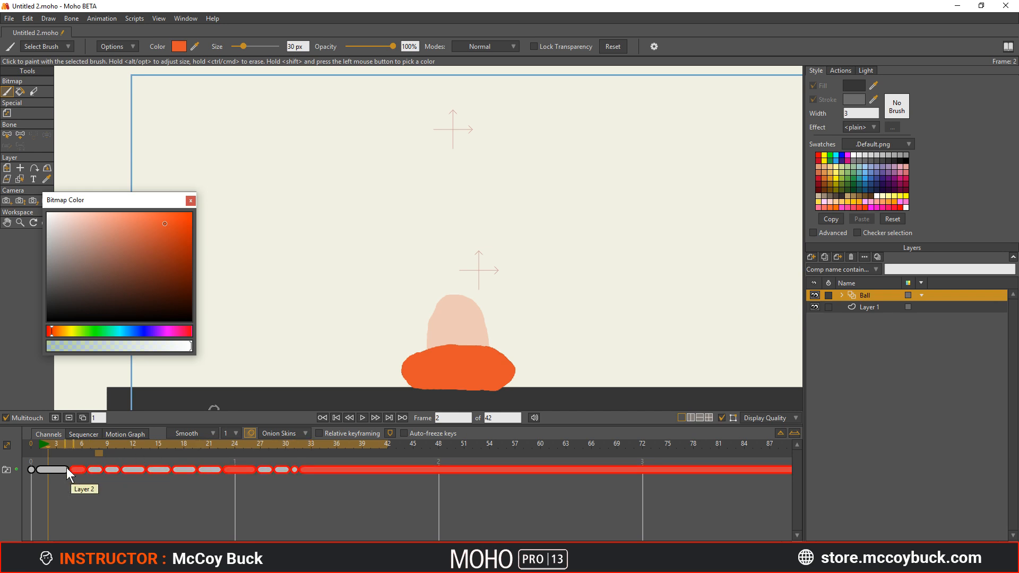
pyautogui.moveTo(66, 480); pyautogui.dragTo(51, 469)
pyautogui.click(39, 446)
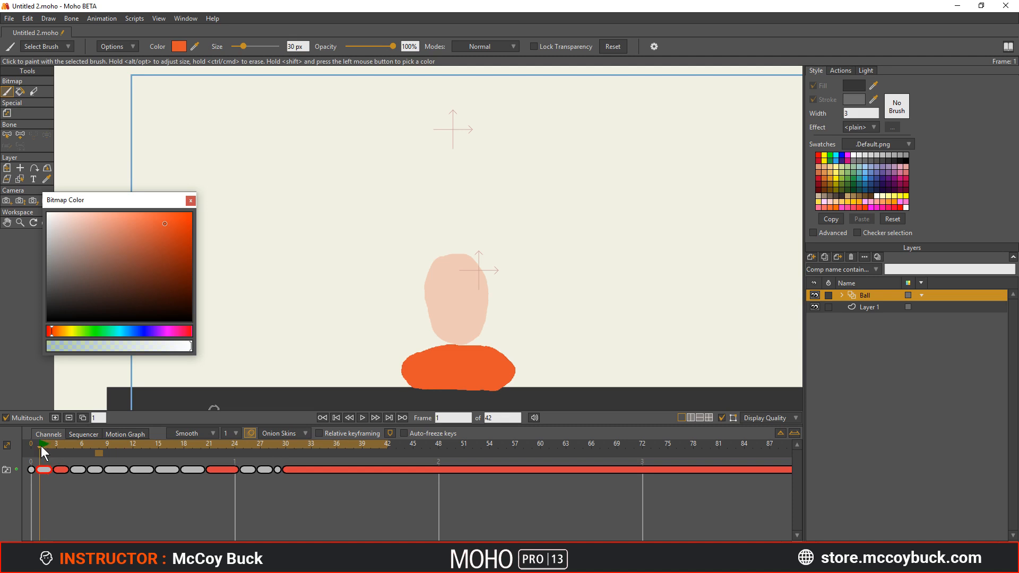
pyautogui.press('space')
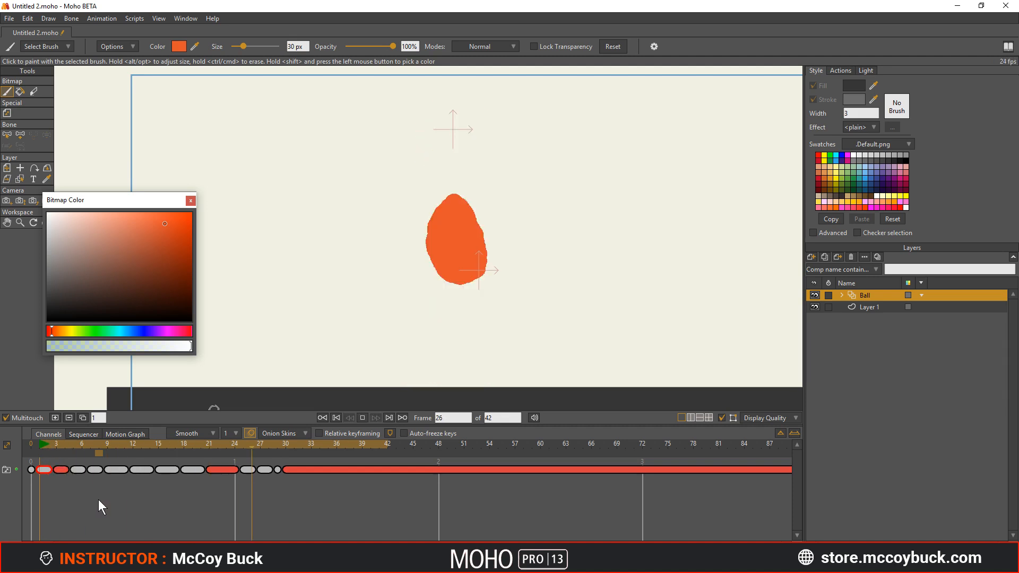
# - Paste a copy of the Ball layer's squashed drawing from frame 1 at frame 32
pyautogui.click(79, 478)
pyautogui.click(287, 444)
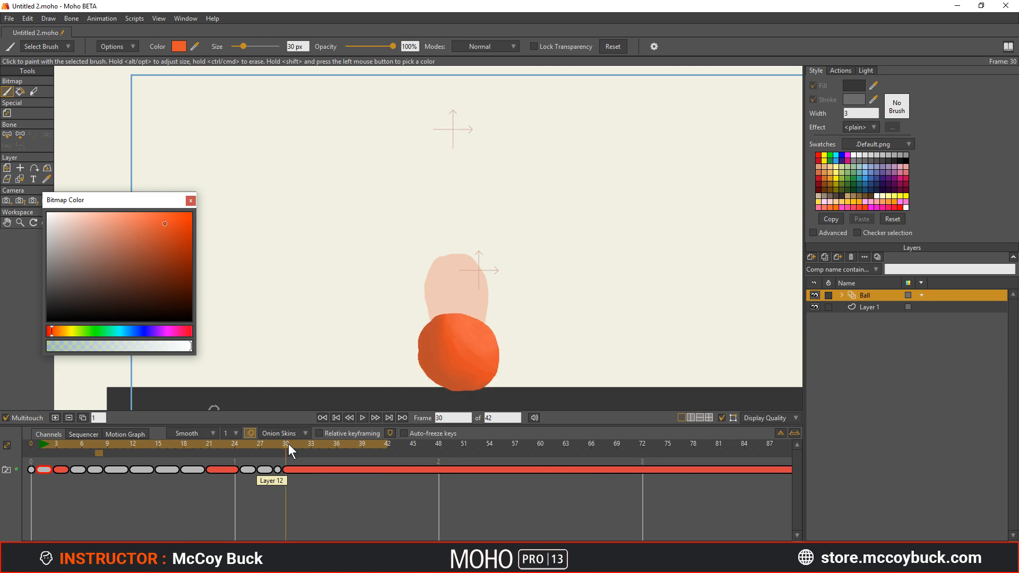
pyautogui.click(45, 470)
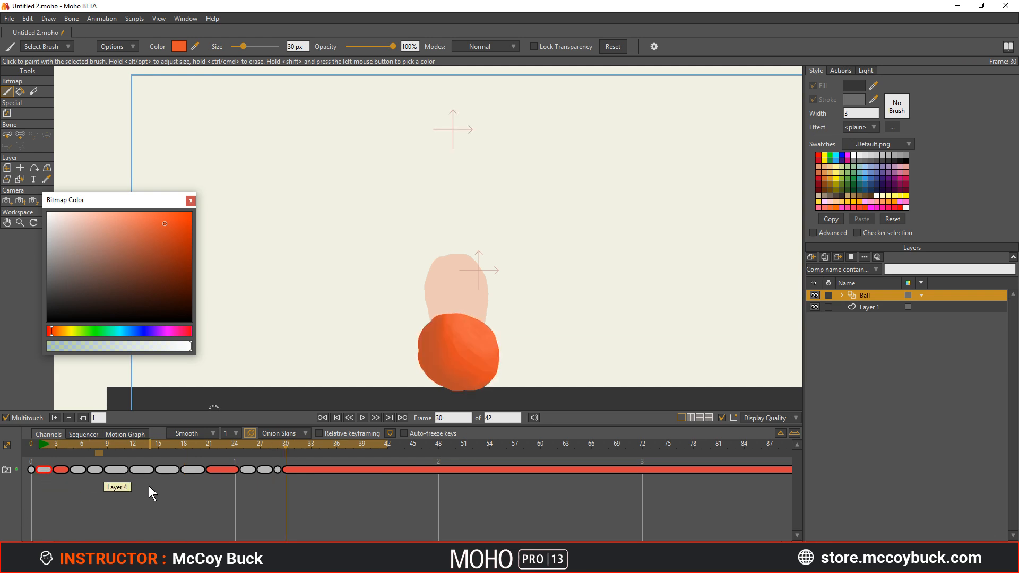
pyautogui.moveTo(287, 449); pyautogui.dragTo(304, 447)
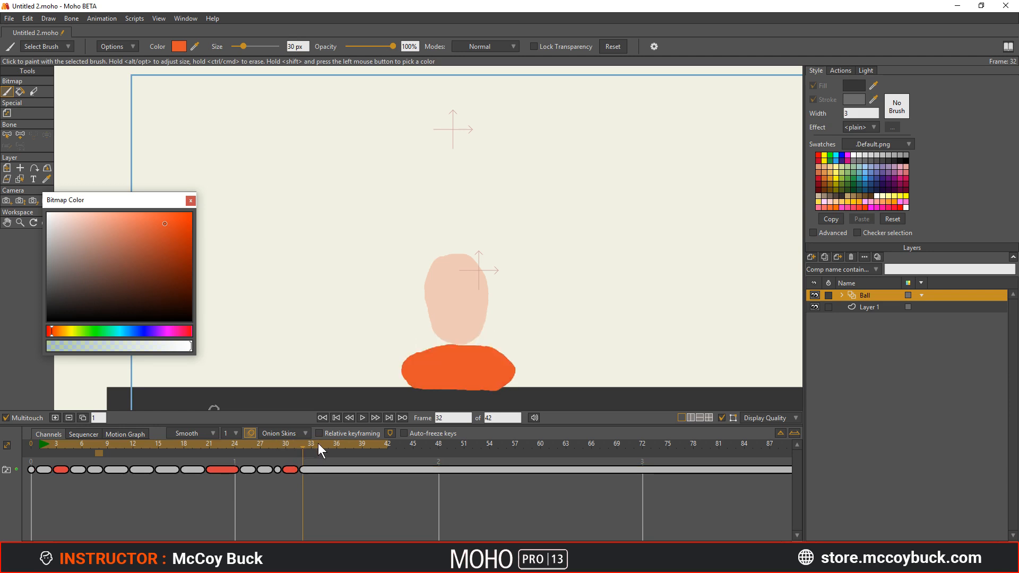
# - Play and scrub the animation to check how the bounce cycle ends
pyautogui.press('space')
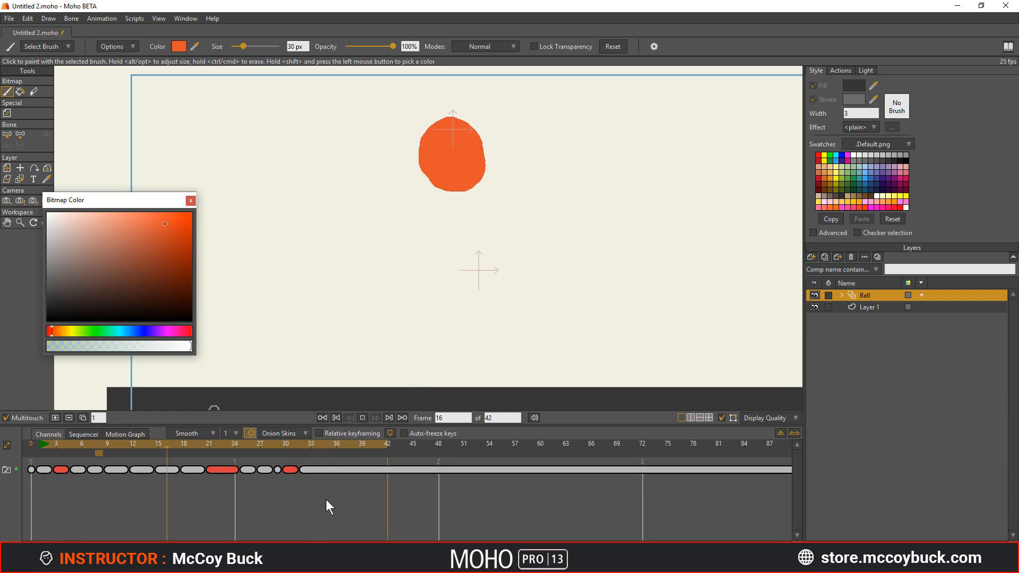
pyautogui.moveTo(294, 445); pyautogui.dragTo(31, 433)
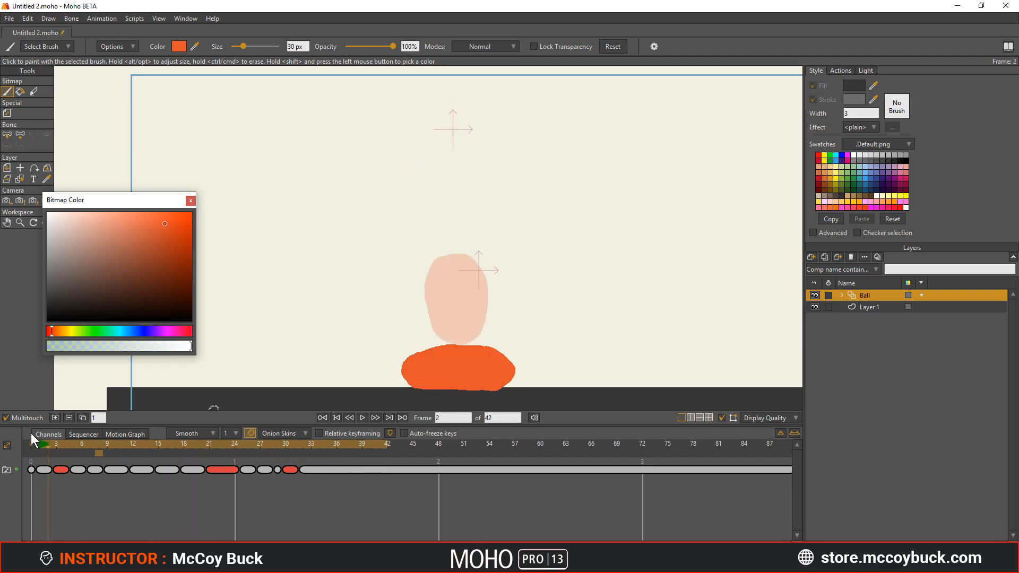
pyautogui.press('space')
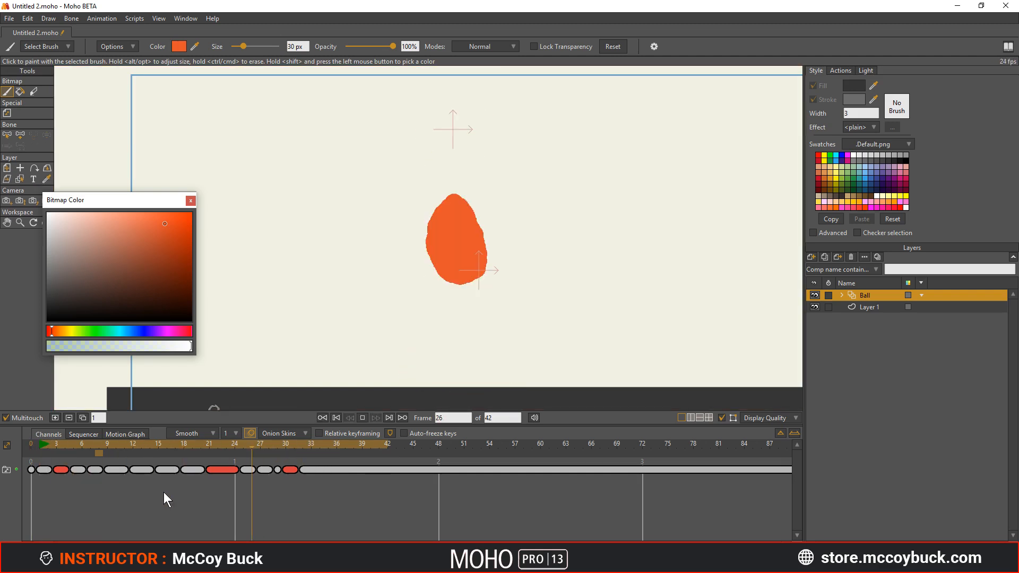
pyautogui.click(310, 451)
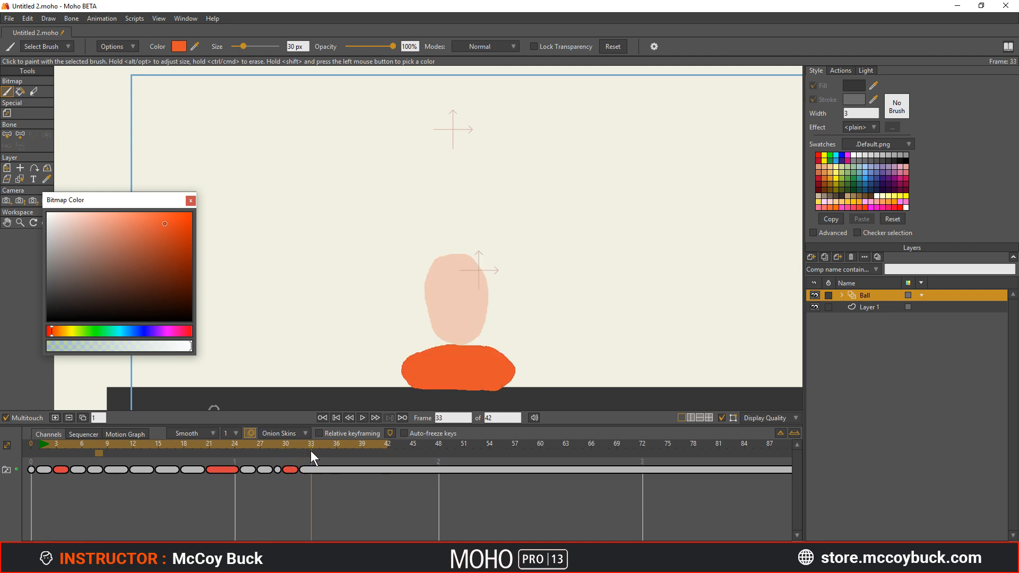
# - Undo the squashed drawing pasted at frame 32, then set the playback end to frame 32 and preview the loop
pyautogui.moveTo(311, 451); pyautogui.dragTo(299, 458)
pyautogui.click(317, 468)
pyautogui.keyDown('alt'); pyautogui.click(304, 445); pyautogui.keyUp('alt')
pyautogui.press('space')
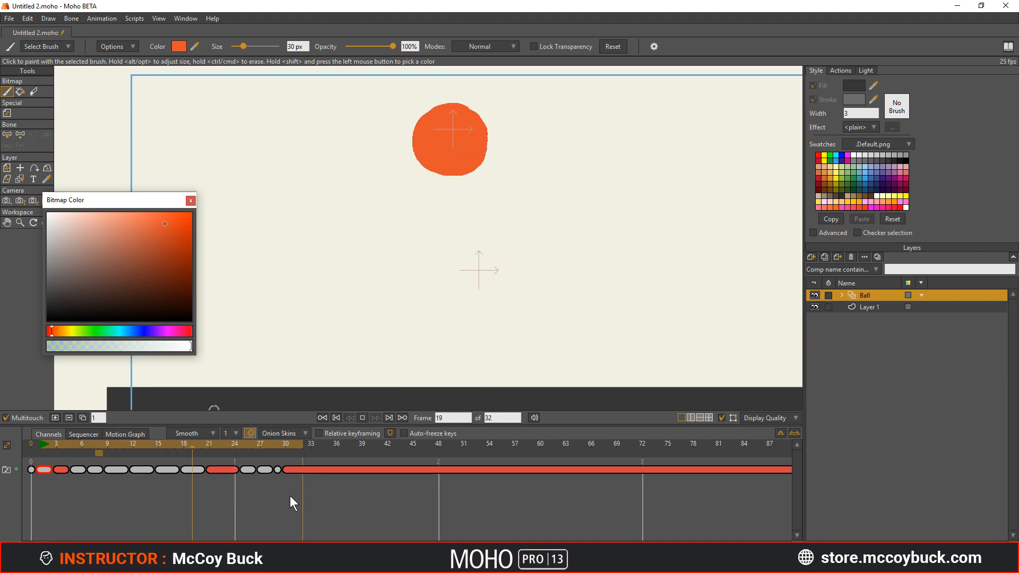
pyautogui.press('space')
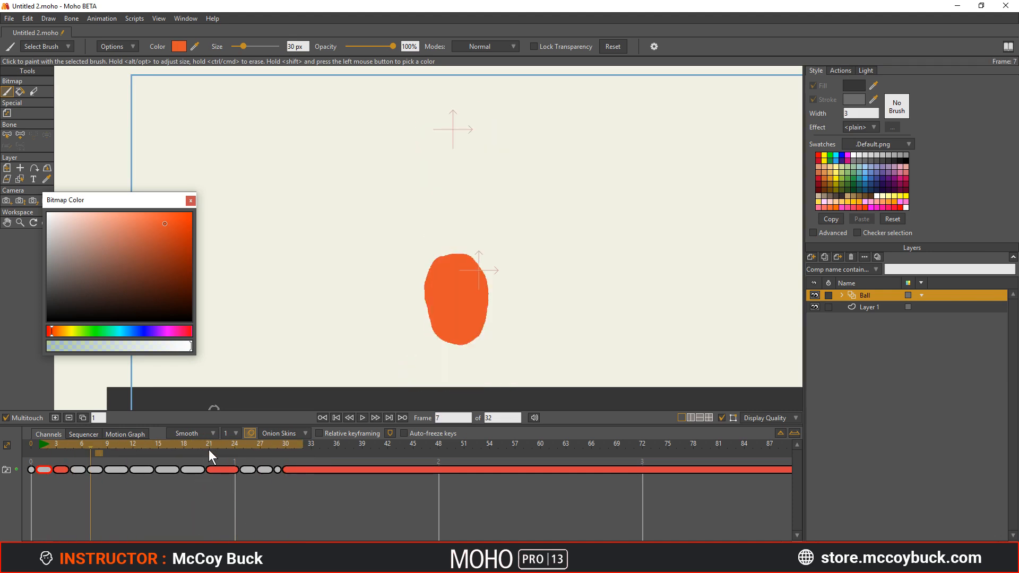
# - Delete the Ball cels covering frames 25 to 29
pyautogui.moveTo(215, 444); pyautogui.dragTo(277, 483)
pyautogui.press('Delete')
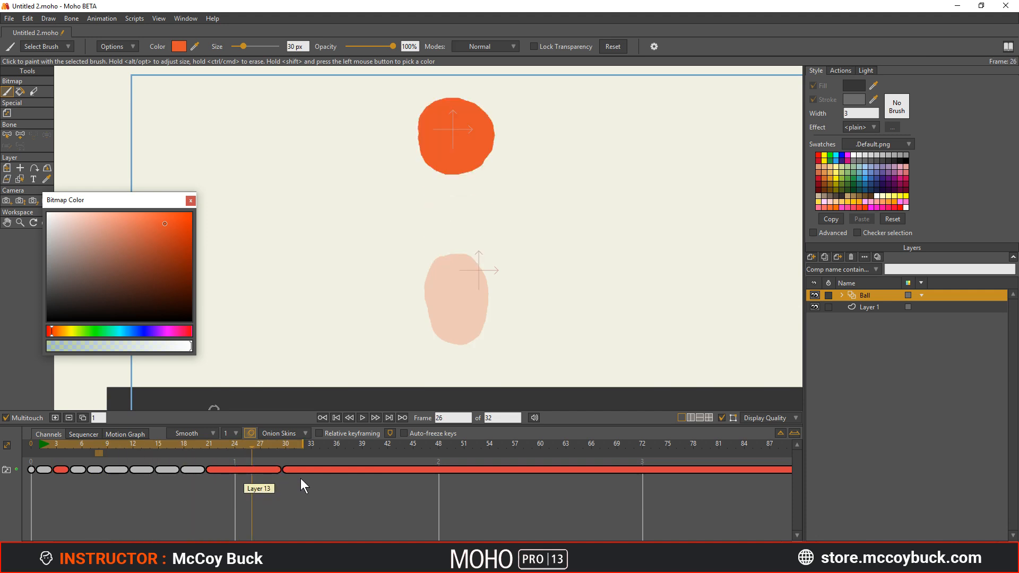
# - Paste a copy of the frame 15 drawing at frame 23 and move the last cel out to frame 40
pyautogui.moveTo(248, 444); pyautogui.dragTo(229, 441)
pyautogui.click(171, 472)
pyautogui.hotkey('ctrl', 'v')
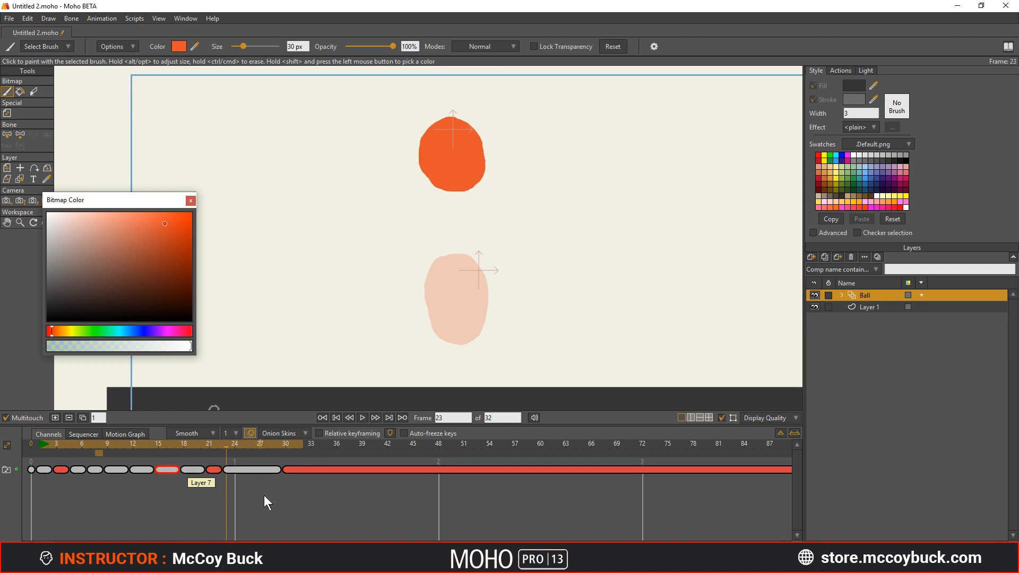
pyautogui.moveTo(290, 472); pyautogui.dragTo(373, 478)
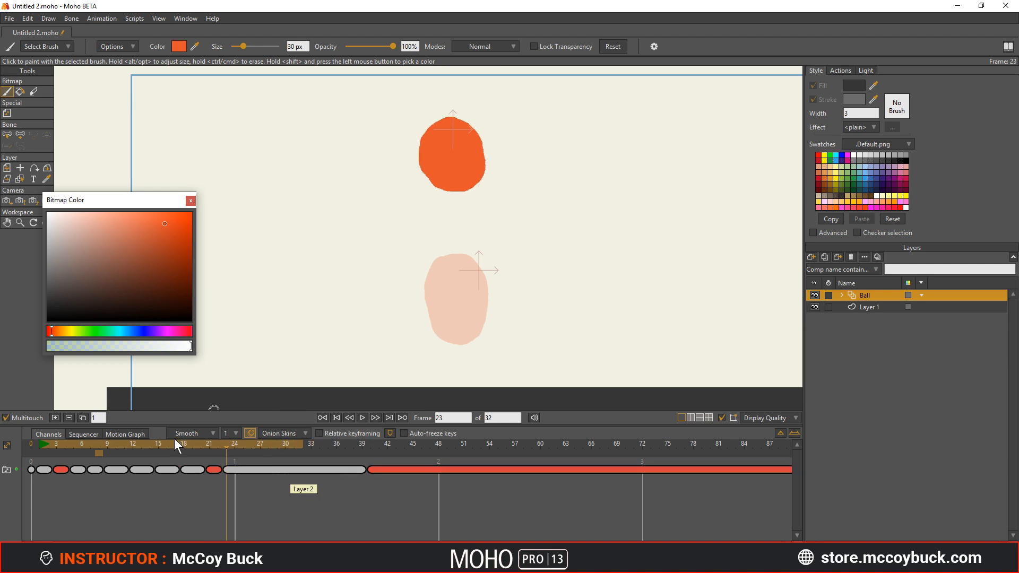
# - Try copies of the frame 12 and frame 7 drawings at frame 26
pyautogui.moveTo(106, 444); pyautogui.dragTo(141, 481)
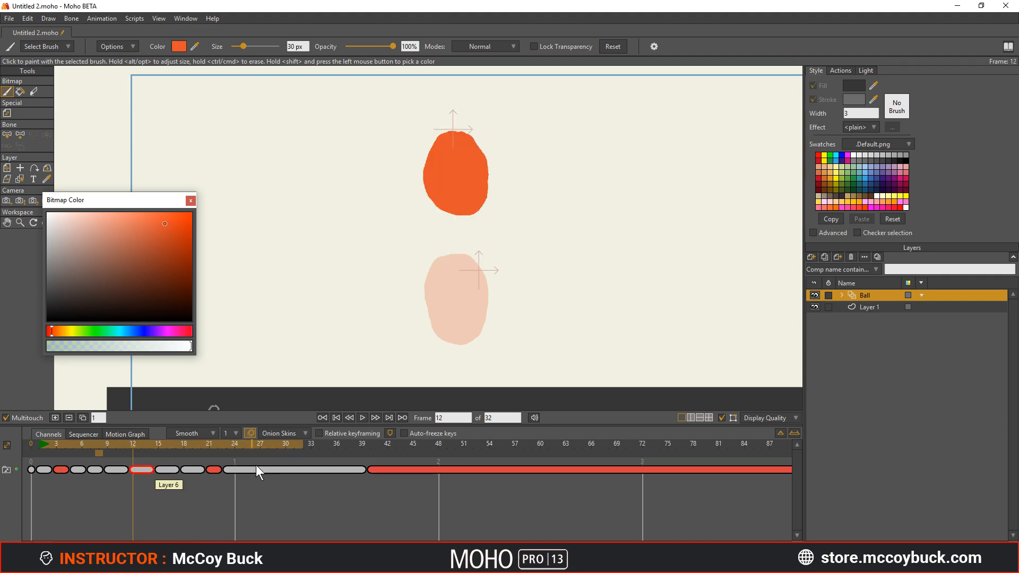
pyautogui.click(251, 447)
pyautogui.hotkey('ctrl', 'v')
pyautogui.moveTo(251, 443)
pyautogui.mouseDown()
pyautogui.moveTo(84, 455)
pyautogui.moveTo(264, 454)
pyautogui.moveTo(240, 459)
pyautogui.moveTo(254, 460)
pyautogui.mouseUp()
pyautogui.click(105, 480)
pyautogui.hotkey('ctrl', 'v')
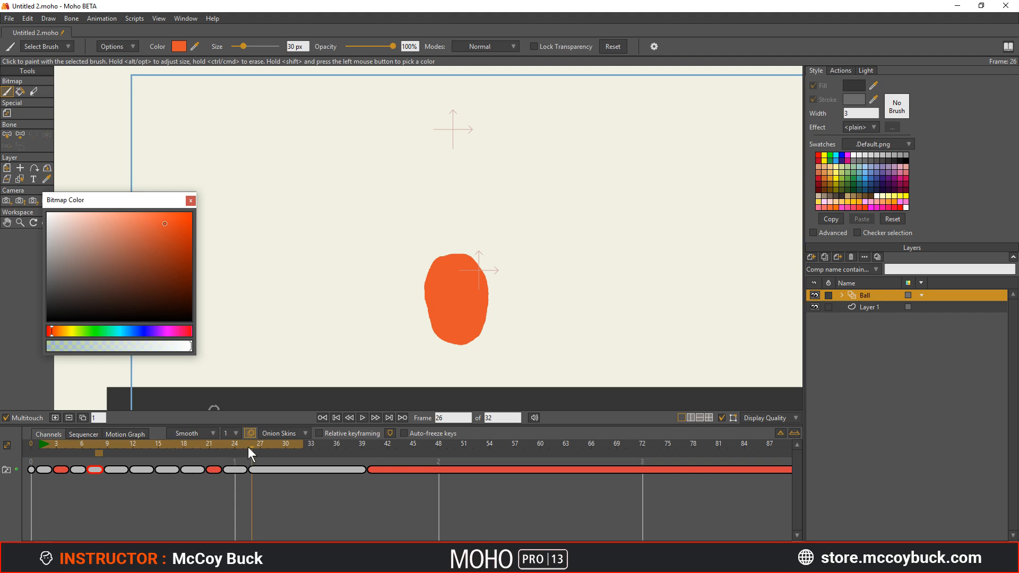
# - Replace the drawing at frame 26 with a copy of the frame 9 drawing
pyautogui.moveTo(247, 446); pyautogui.dragTo(117, 452)
pyautogui.click(257, 450)
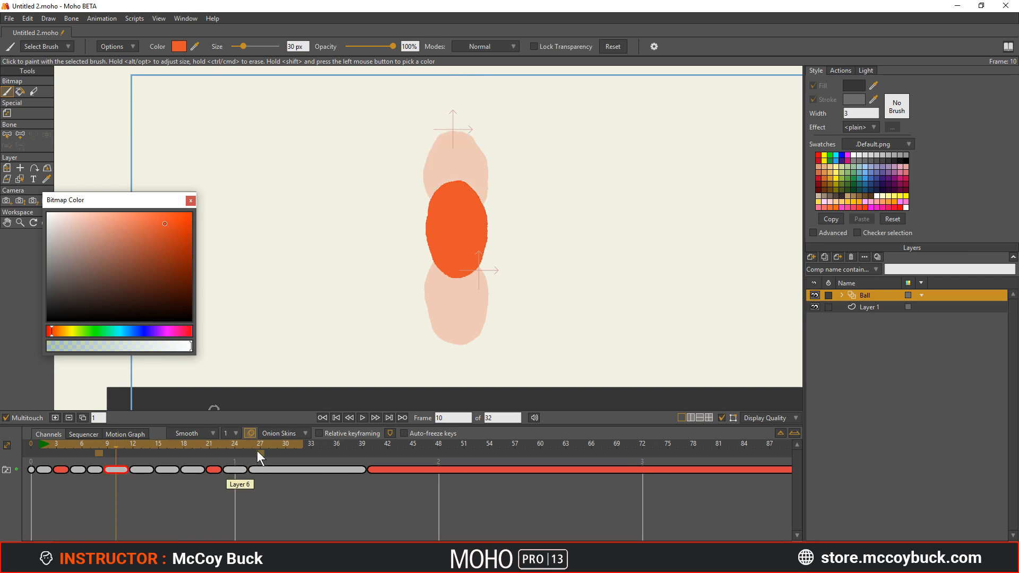
pyautogui.moveTo(252, 445)
pyautogui.mouseDown()
pyautogui.moveTo(208, 447)
pyautogui.moveTo(251, 451)
pyautogui.mouseUp()
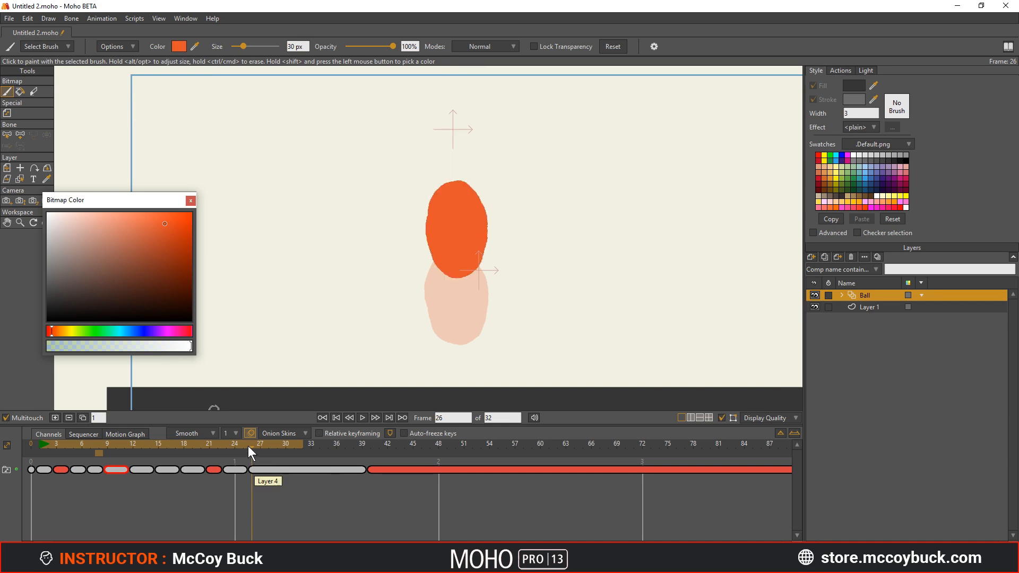
# - Paste a copy of the stretched frame 7 drawing at frame 29
pyautogui.moveTo(247, 446); pyautogui.dragTo(277, 467)
pyautogui.click(96, 470)
pyautogui.hotkey('ctrl', 'c')
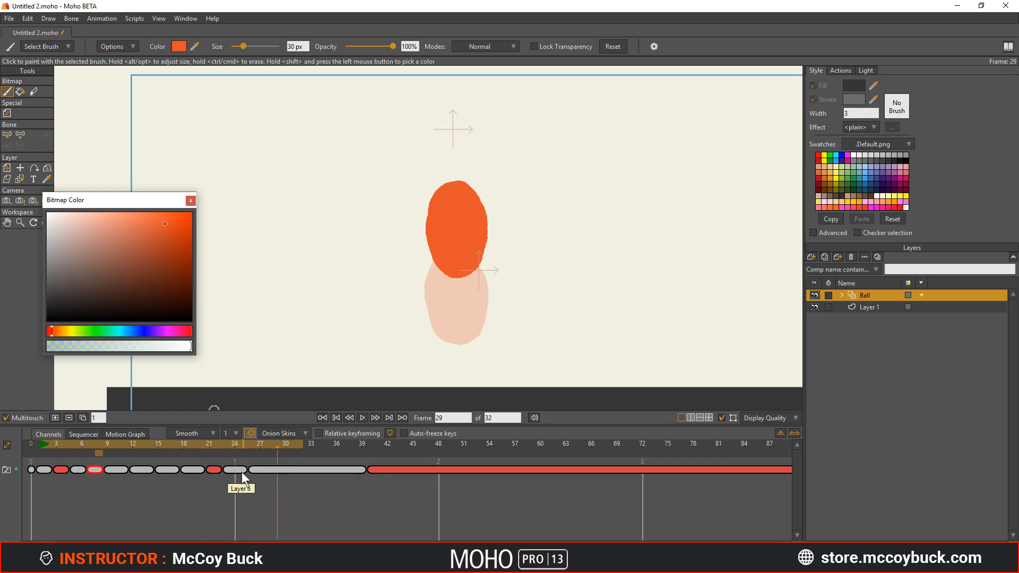
pyautogui.hotkey('ctrl', 'v')
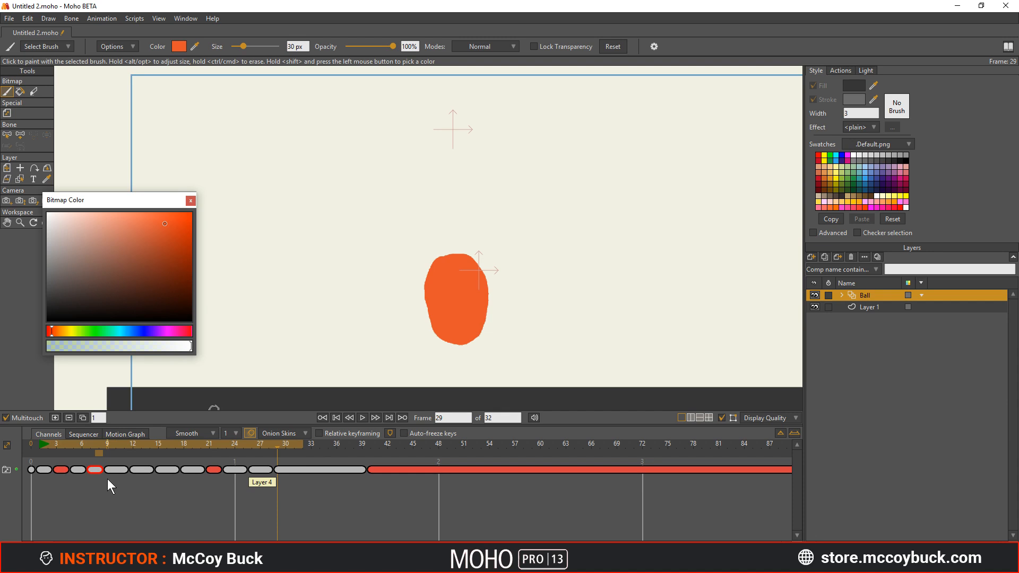
# - Replace the drawing at frame 29 with a copy of the frame 5 drawing and move the last cel back to frame 32
pyautogui.moveTo(260, 446); pyautogui.dragTo(280, 451)
pyautogui.click(79, 470)
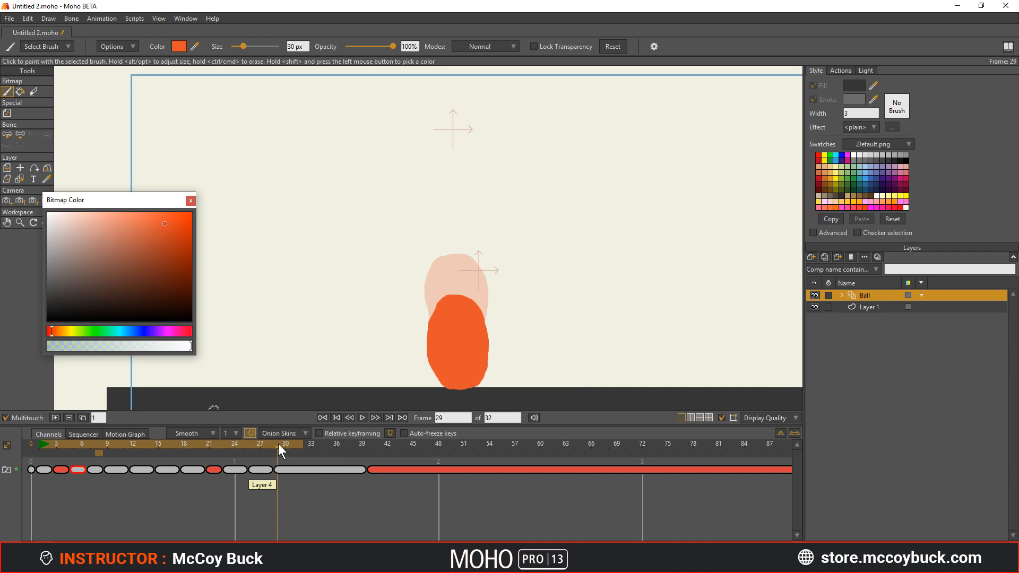
pyautogui.moveTo(276, 445)
pyautogui.mouseDown()
pyautogui.moveTo(212, 450)
pyautogui.moveTo(291, 459)
pyautogui.mouseUp()
pyautogui.moveTo(371, 470); pyautogui.dragTo(298, 472)
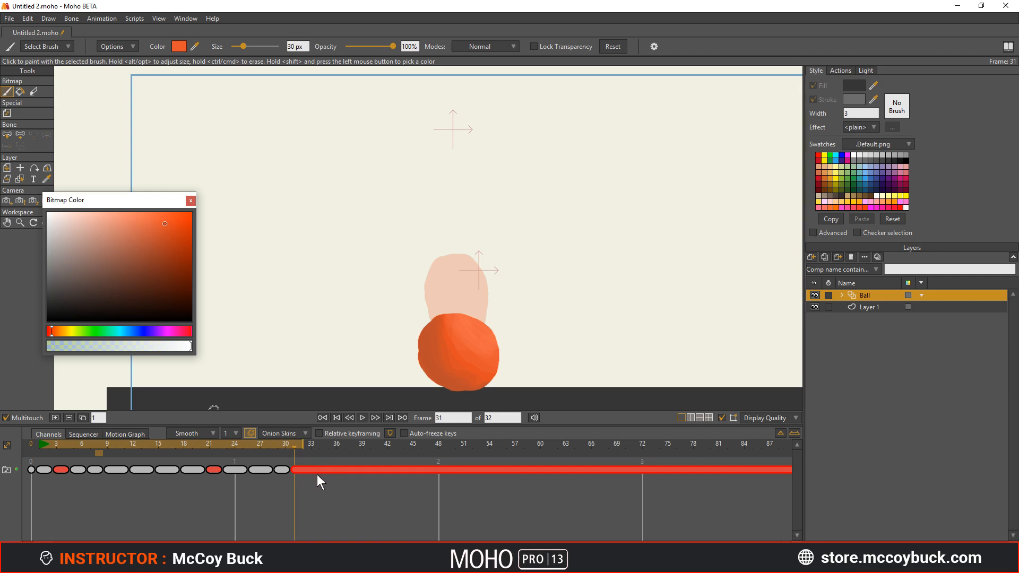
pyautogui.hotkey('ctrl', 'z')
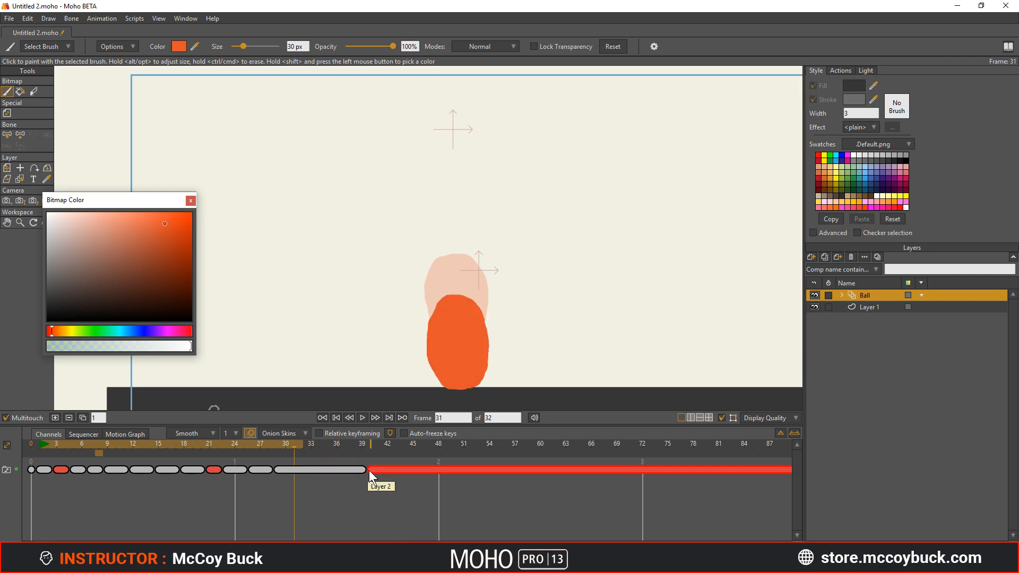
pyautogui.moveTo(308, 470); pyautogui.dragTo(303, 470)
# - Extend playback to frame 33 and shorten the three falling cels to two frames each, starting at frames 23, 25 and 27
pyautogui.click(39, 445)
pyautogui.press('space')
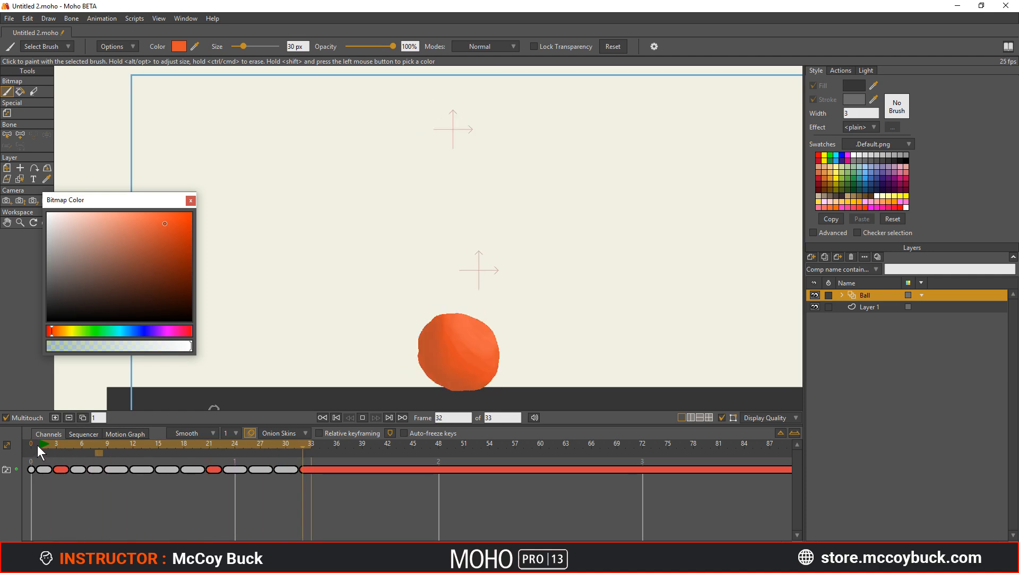
pyautogui.moveTo(41, 445); pyautogui.dragTo(235, 471)
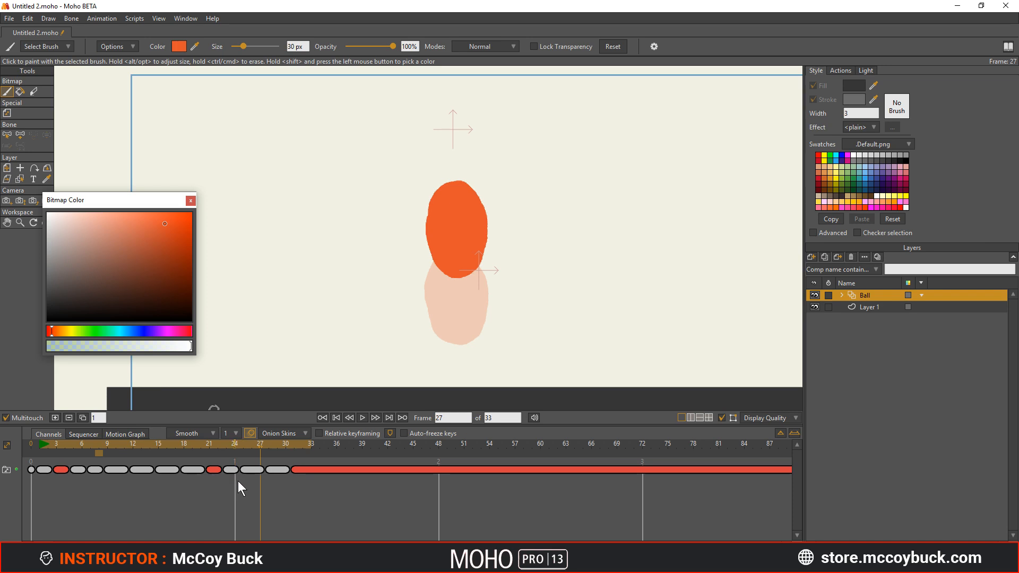
pyautogui.moveTo(201, 442); pyautogui.dragTo(254, 480)
pyautogui.moveTo(240, 442); pyautogui.dragTo(272, 471)
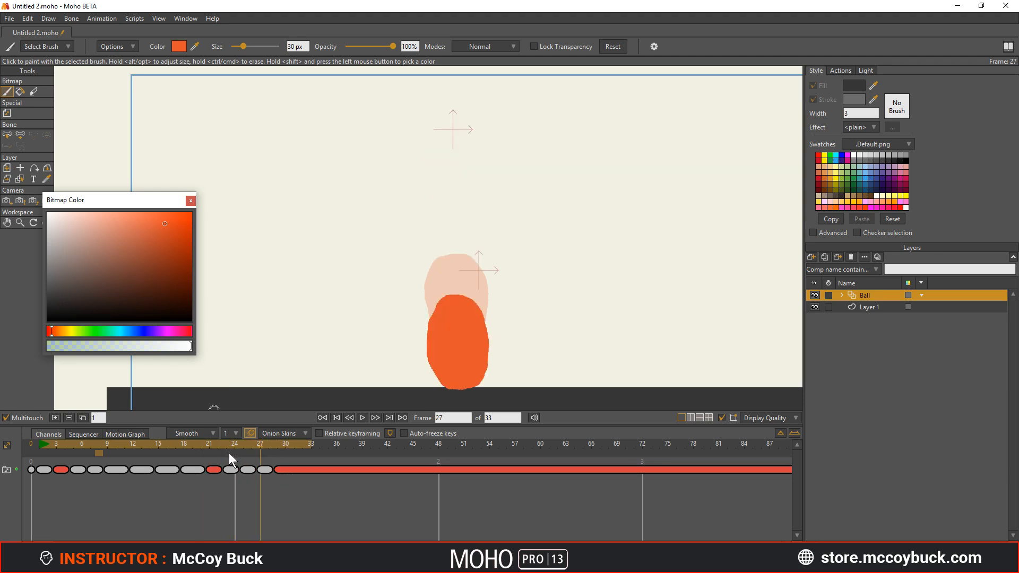
# - Scrub and play the animation around frame 21 to check the timing at the top of the bounce
pyautogui.click(203, 444)
pyautogui.moveTo(211, 446); pyautogui.dragTo(211, 445)
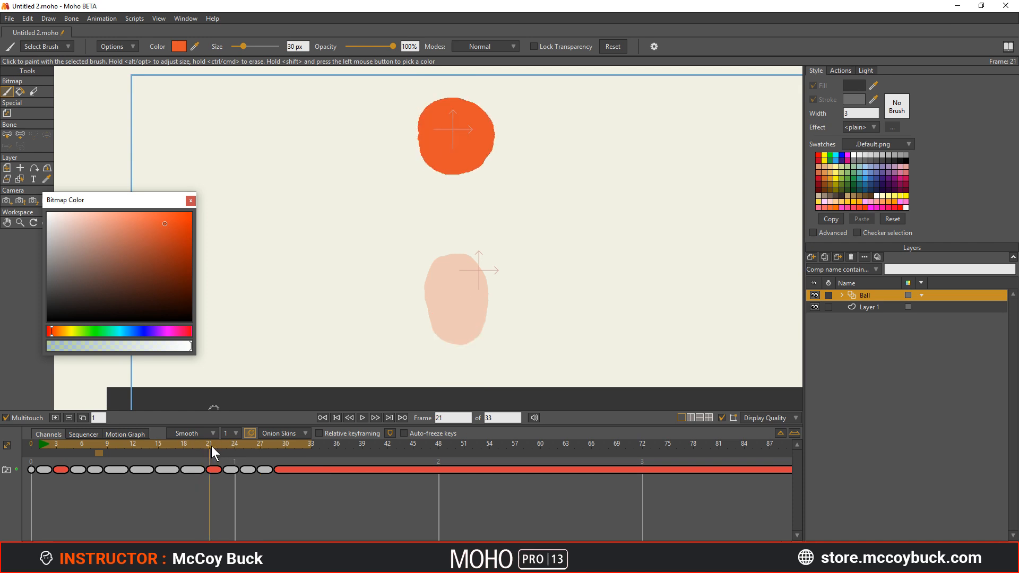
pyautogui.press('space')
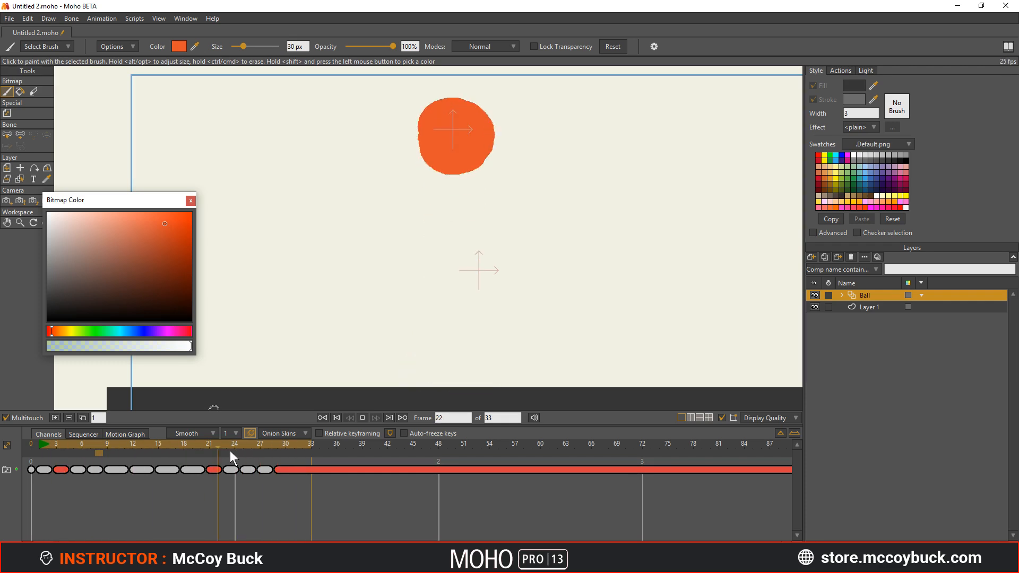
pyautogui.press('space')
# - Extend the frame 23 cel to three frames, shifting the following cels one frame later, and preview the animation
pyautogui.moveTo(230, 451)
pyautogui.mouseDown()
pyautogui.moveTo(212, 441)
pyautogui.moveTo(233, 446)
pyautogui.mouseUp()
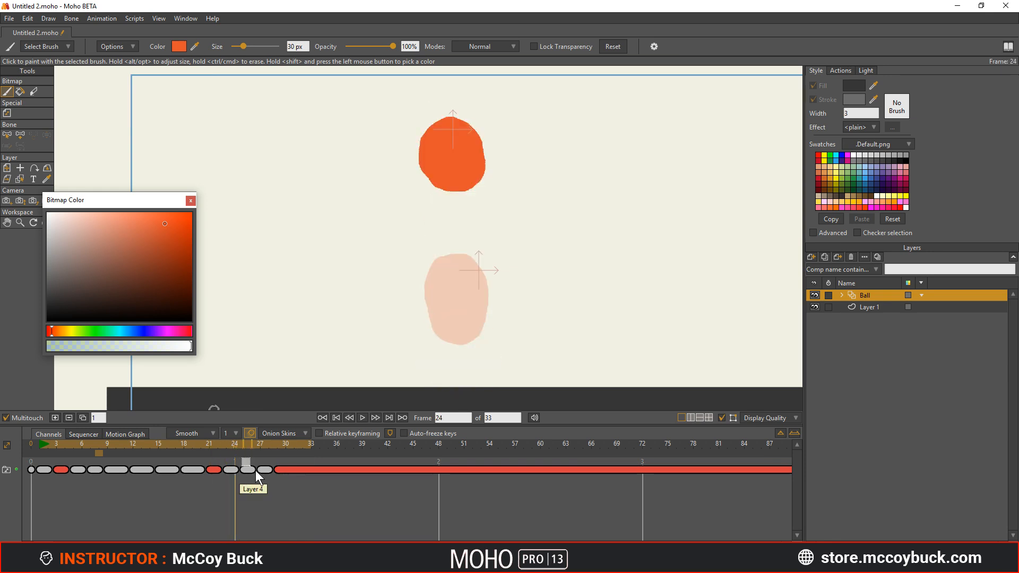
pyautogui.moveTo(255, 469); pyautogui.dragTo(42, 450)
pyautogui.press('space')
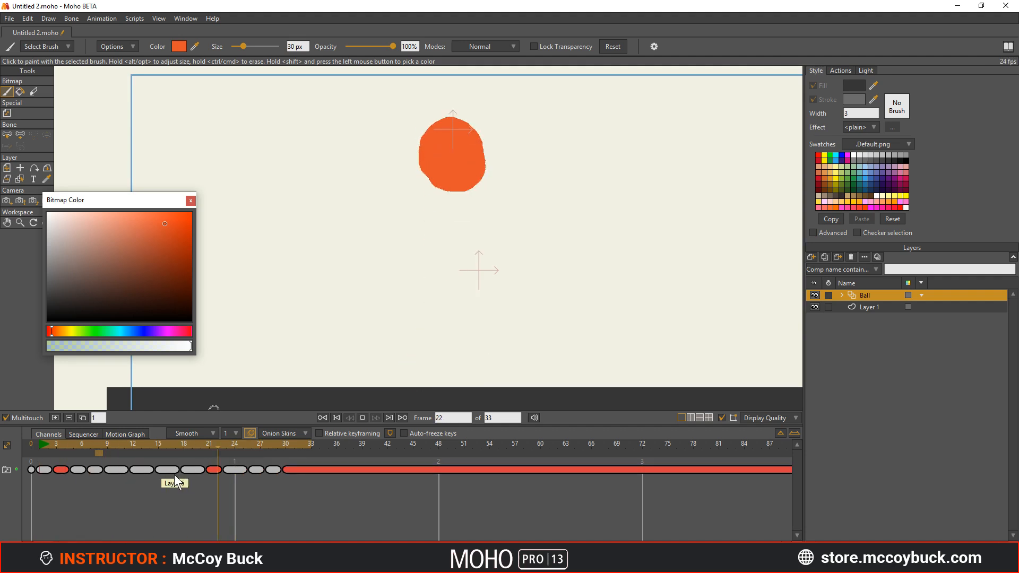
pyautogui.press('space')
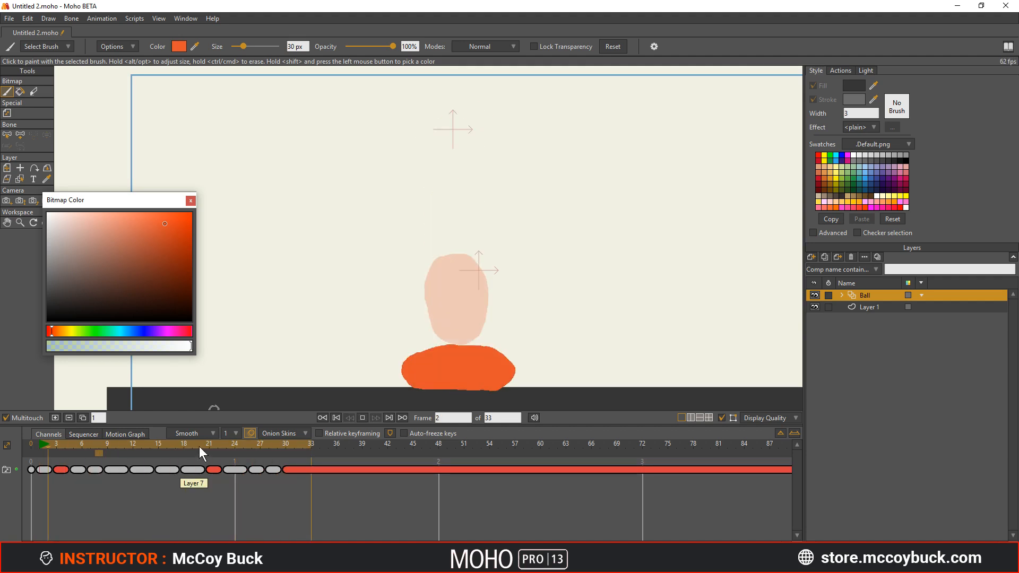
# - Insert a new blank cel at frame 24 on the Ball layer
pyautogui.moveTo(226, 445)
pyautogui.mouseDown()
pyautogui.moveTo(259, 451)
pyautogui.moveTo(188, 455)
pyautogui.moveTo(256, 452)
pyautogui.moveTo(239, 458)
pyautogui.mouseUp()
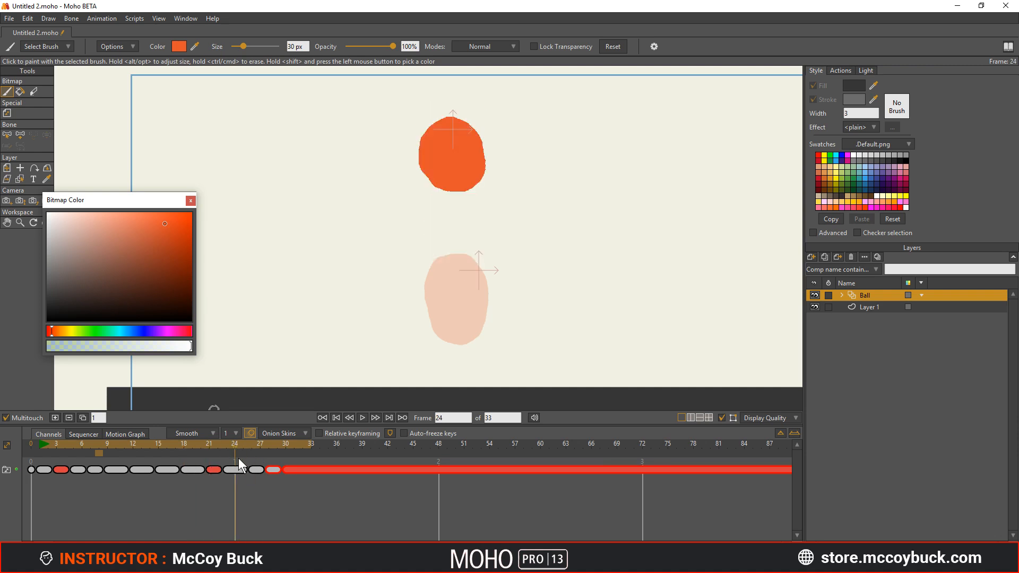
pyautogui.click(53, 416)
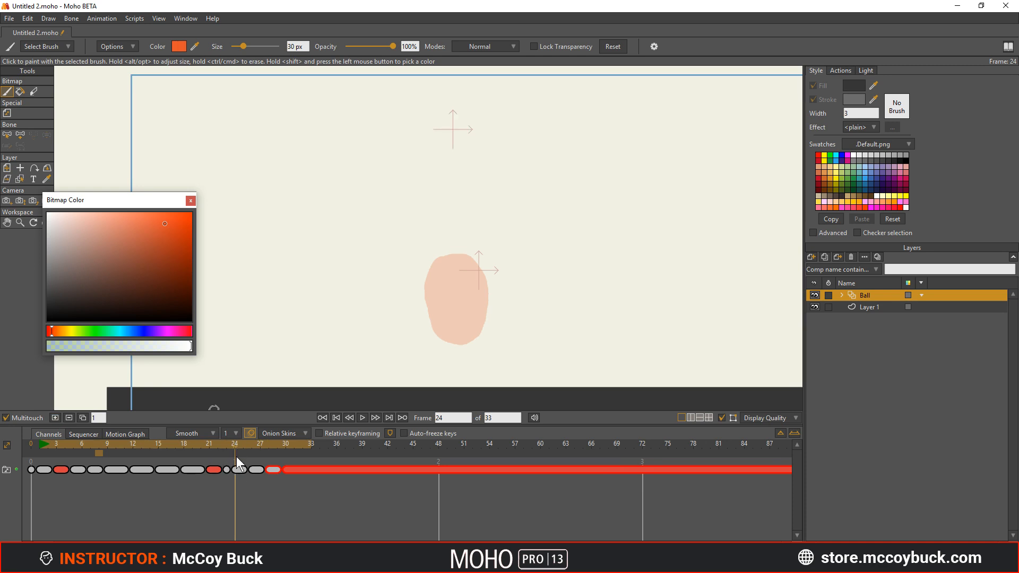
pyautogui.click(237, 468)
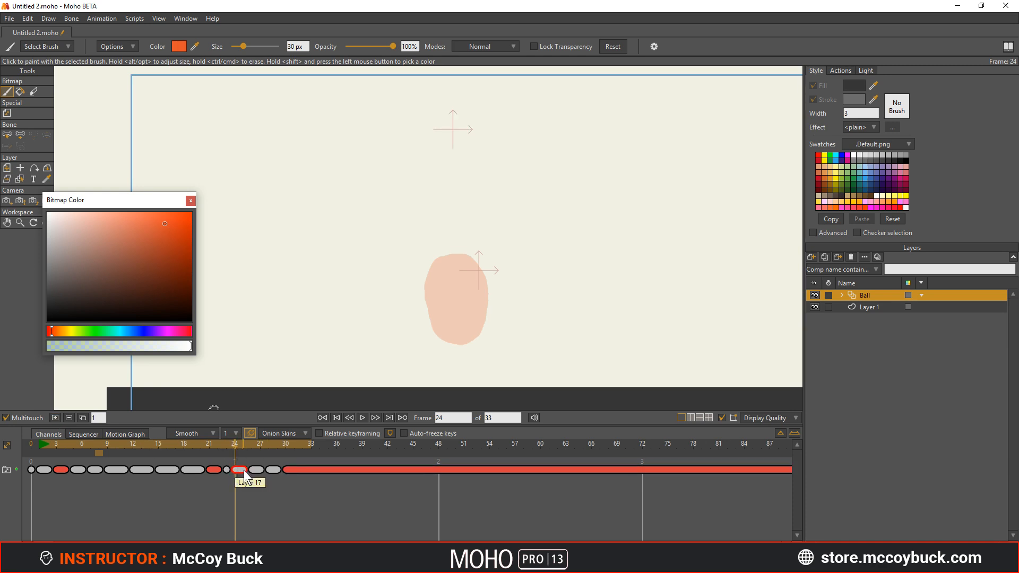
# - Retime the four falling cels from frame 23 to two frames each, with the blank cel at frame 25 and the last cel at frame 31
pyautogui.click(227, 470)
pyautogui.moveTo(261, 478); pyautogui.dragTo(241, 450)
pyautogui.click(248, 490)
# - Replace the old onion skin marker with markers at frames 22 and 25, then move the playhead to frame 24
pyautogui.click(220, 448)
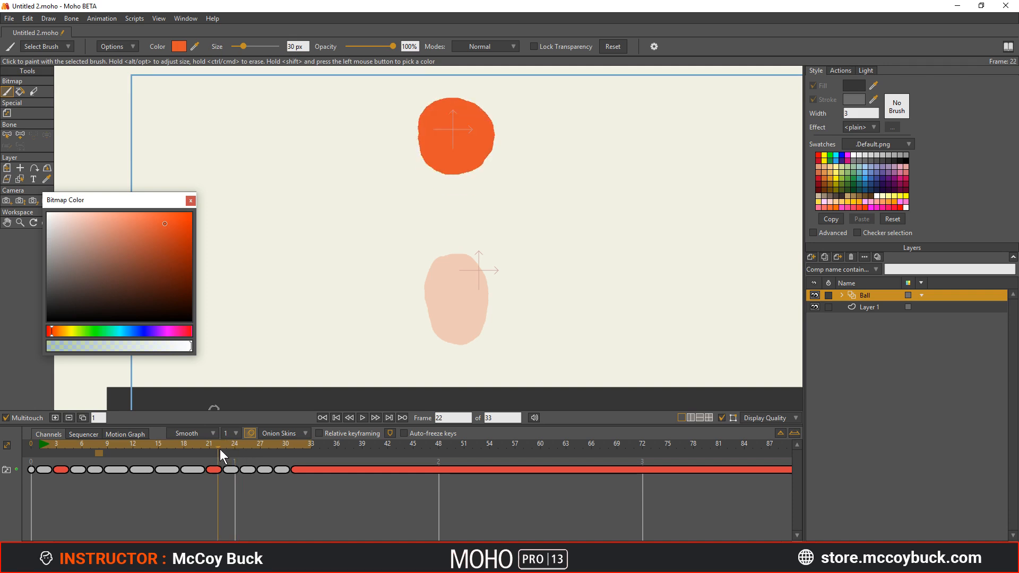
pyautogui.click(99, 452)
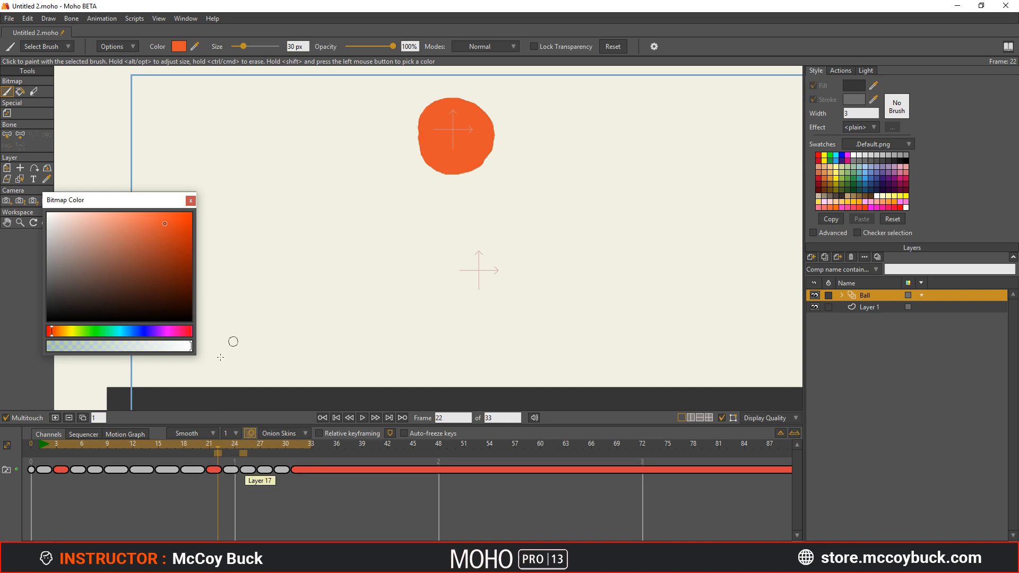
pyautogui.moveTo(217, 446)
pyautogui.mouseDown()
pyautogui.moveTo(246, 443)
pyautogui.moveTo(220, 446)
pyautogui.moveTo(246, 450)
pyautogui.moveTo(237, 449)
pyautogui.mouseUp()
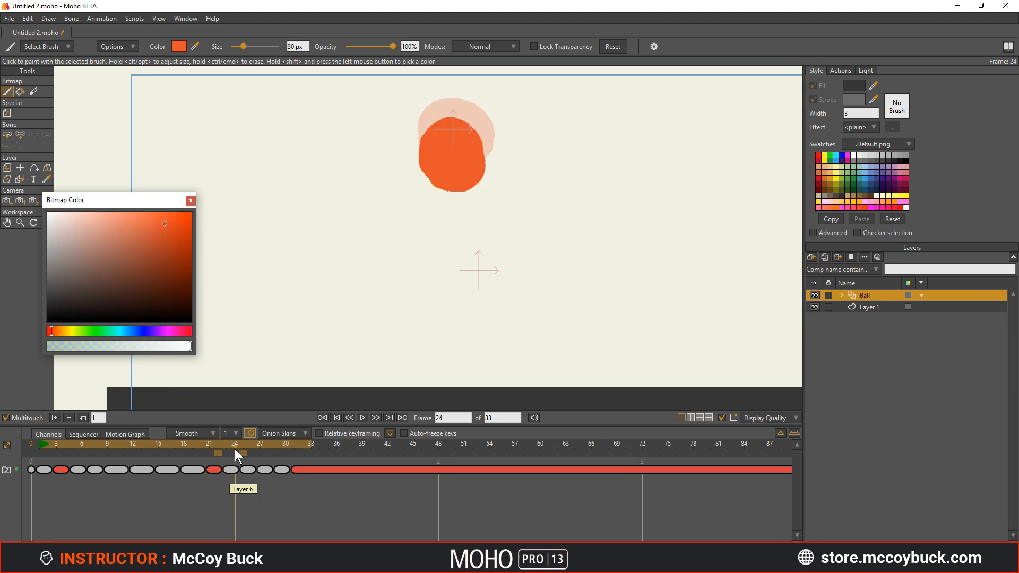
# - Delete the reused ball drawing in the frame 23 cel, keeping the blank cel on the Ball layer
pyautogui.click(243, 447)
pyautogui.moveTo(242, 448)
pyautogui.mouseDown()
pyautogui.moveTo(256, 447)
pyautogui.moveTo(238, 446)
pyautogui.moveTo(248, 446)
pyautogui.moveTo(227, 470)
pyautogui.moveTo(218, 445)
pyautogui.moveTo(252, 448)
pyautogui.mouseUp()
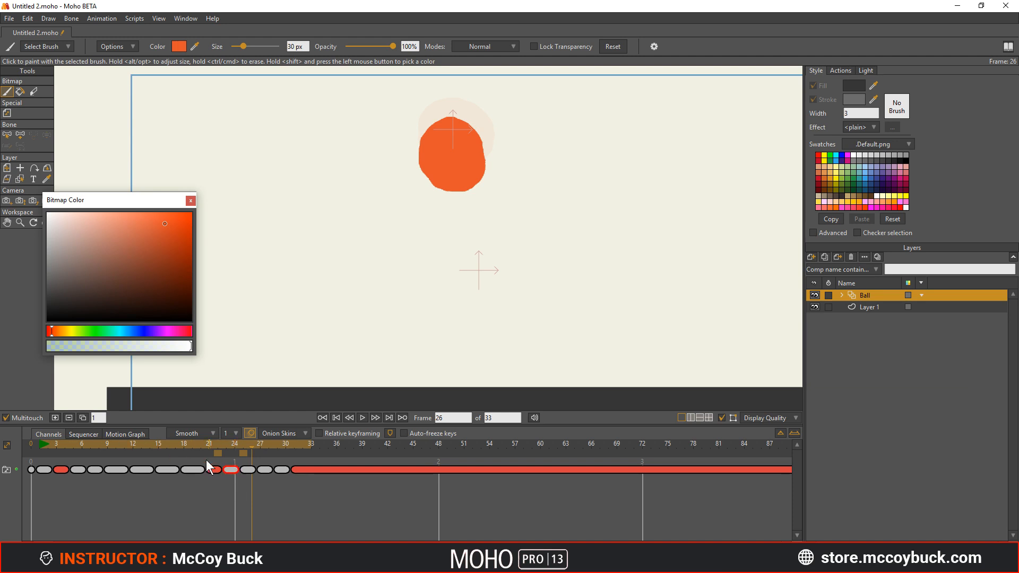
pyautogui.click(70, 418)
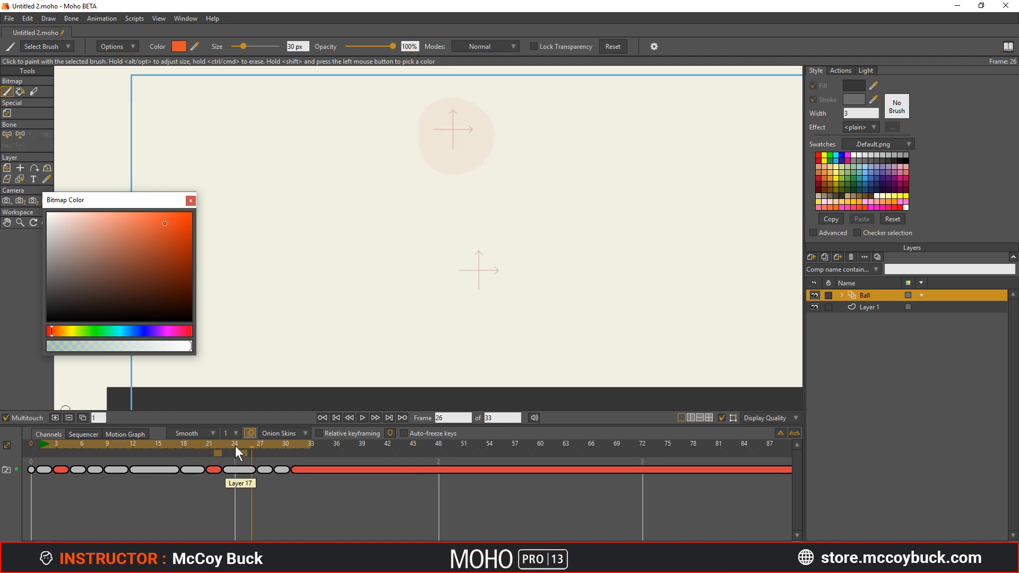
# - Replace the onion skin marker at frame 25 with one at frame 27, and move the playhead to frame 25
pyautogui.click(208, 445)
pyautogui.moveTo(208, 442); pyautogui.dragTo(265, 455)
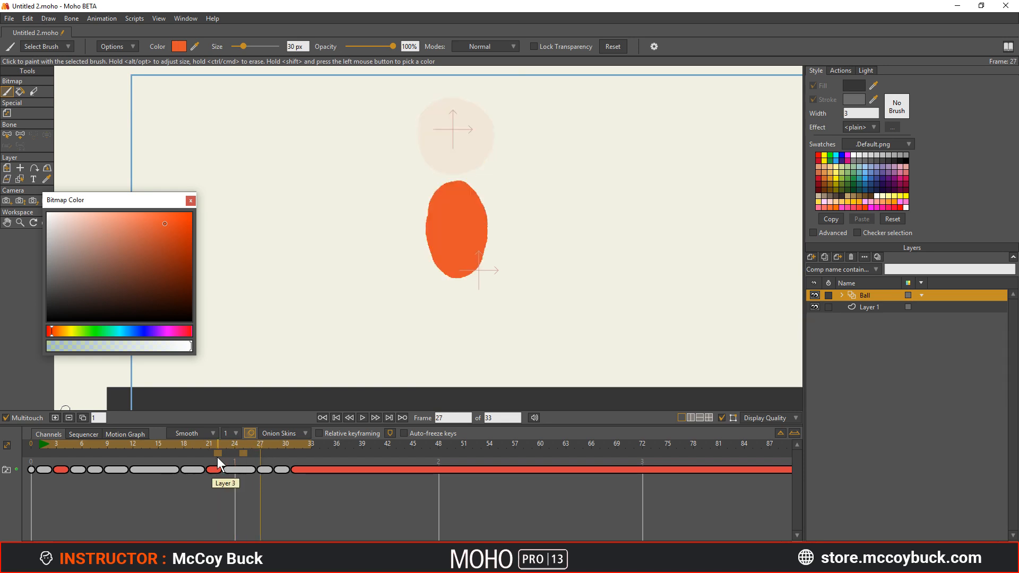
pyautogui.click(253, 451)
pyautogui.click(265, 433)
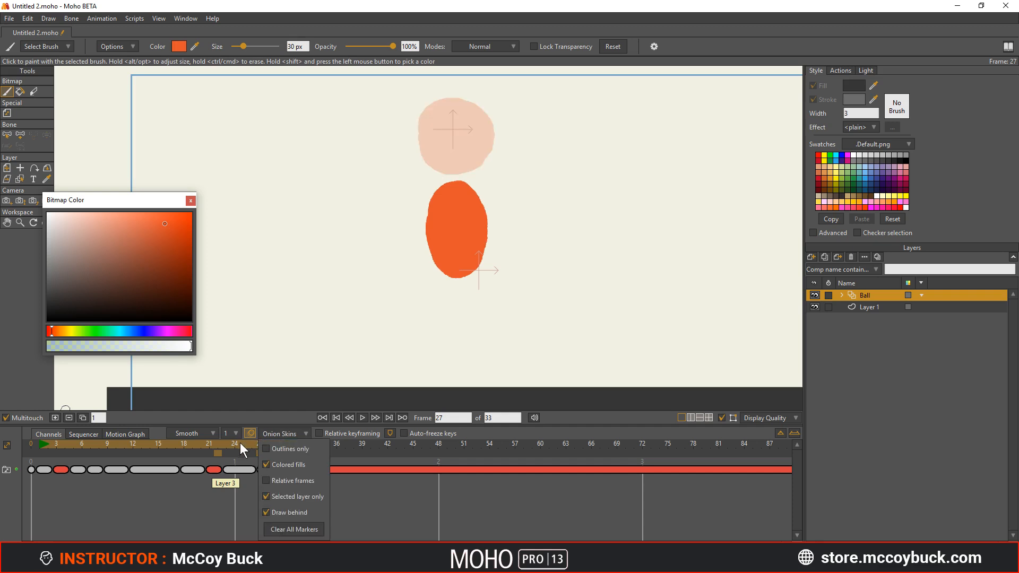
pyautogui.click(248, 444)
pyautogui.moveTo(247, 445); pyautogui.dragTo(243, 446)
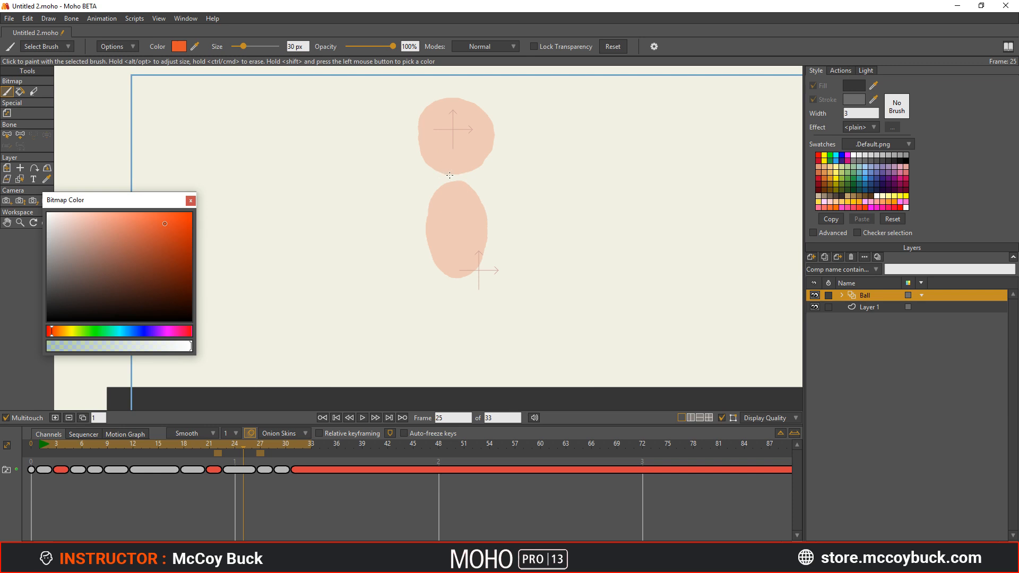
pyautogui.moveTo(446, 145)
pyautogui.mouseDown()
pyautogui.moveTo(455, 192)
pyautogui.moveTo(439, 209)
pyautogui.moveTo(444, 176)
pyautogui.moveTo(463, 192)
pyautogui.moveTo(468, 215)
pyautogui.moveTo(473, 172)
pyautogui.moveTo(472, 209)
pyautogui.moveTo(454, 150)
pyautogui.mouseUp()
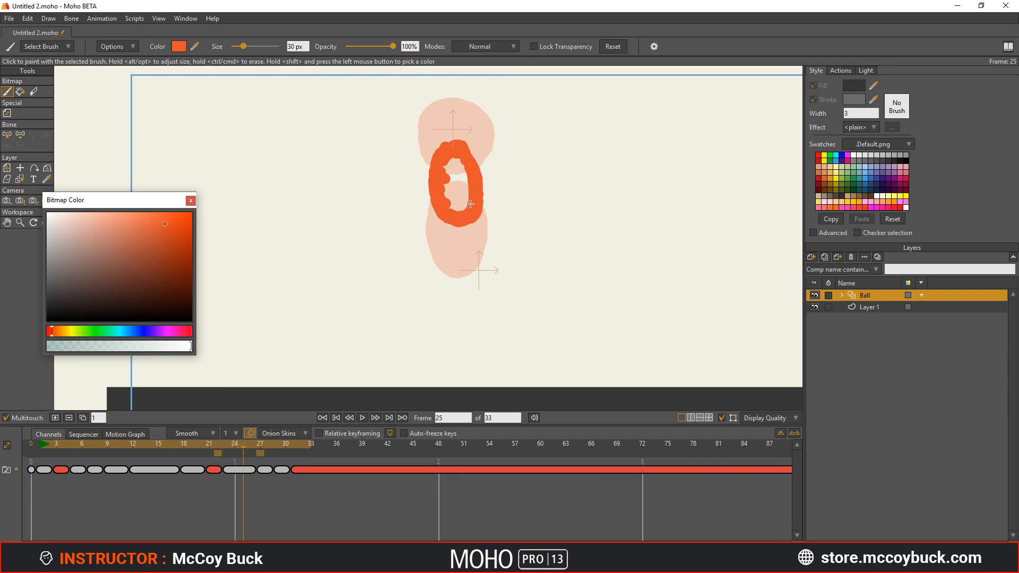
pyautogui.moveTo(470, 203)
pyautogui.mouseDown()
pyautogui.moveTo(441, 202)
pyautogui.moveTo(449, 150)
pyautogui.moveTo(438, 190)
pyautogui.moveTo(458, 200)
pyautogui.moveTo(464, 174)
pyautogui.mouseUp()
pyautogui.hotkey('ctrl', 'z')
pyautogui.hotkey('ctrl', 'z')
pyautogui.hotkey('ctrl', 'z')
pyautogui.hotkey('ctrl', 'z')
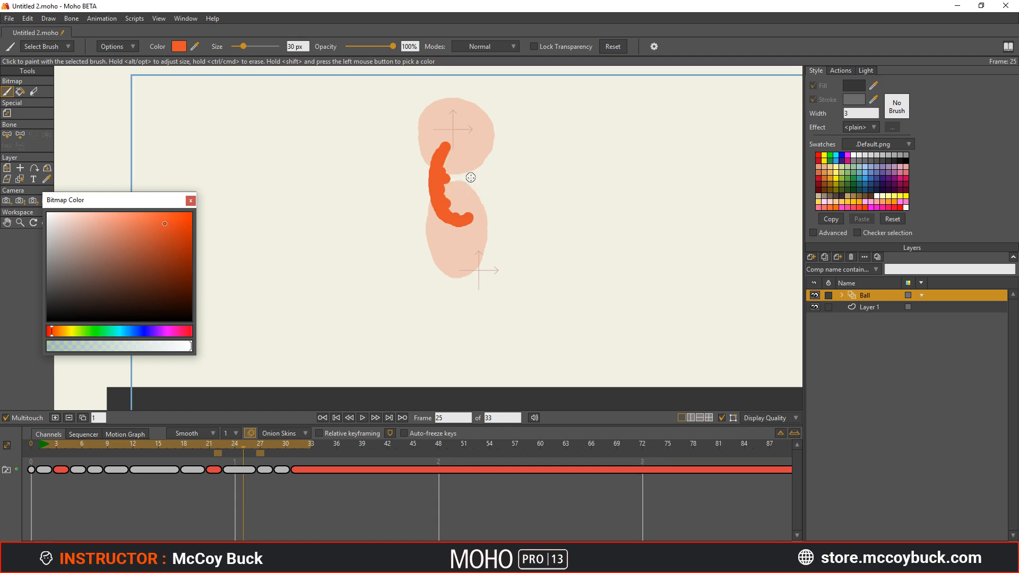
pyautogui.hotkey('ctrl', 'z')
pyautogui.hotkey('ctrl', 'z')
pyautogui.hotkey('ctrl', 'z')
pyautogui.hotkey('ctrl', 'z')
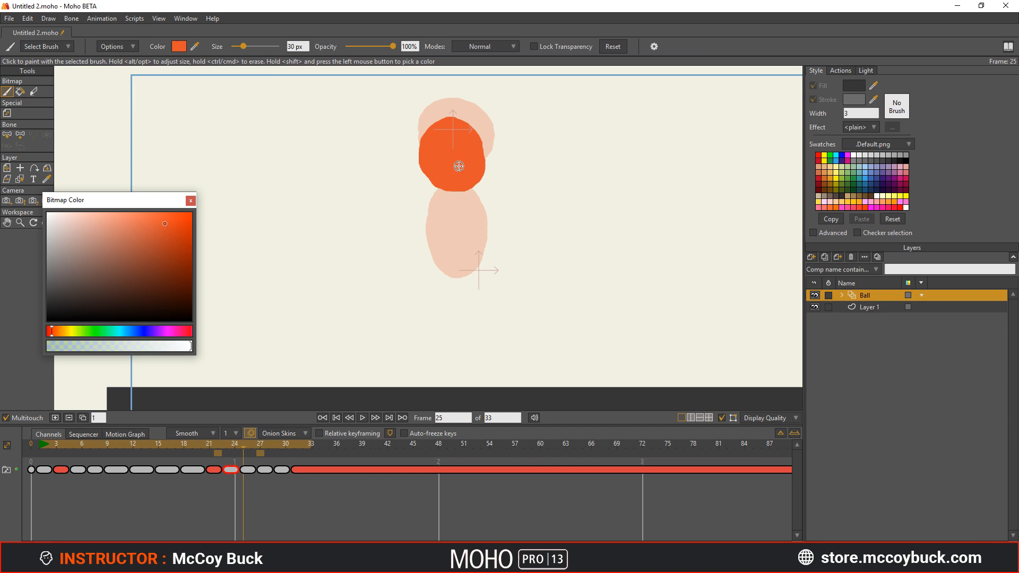
pyautogui.hotkey('ctrl', 'z')
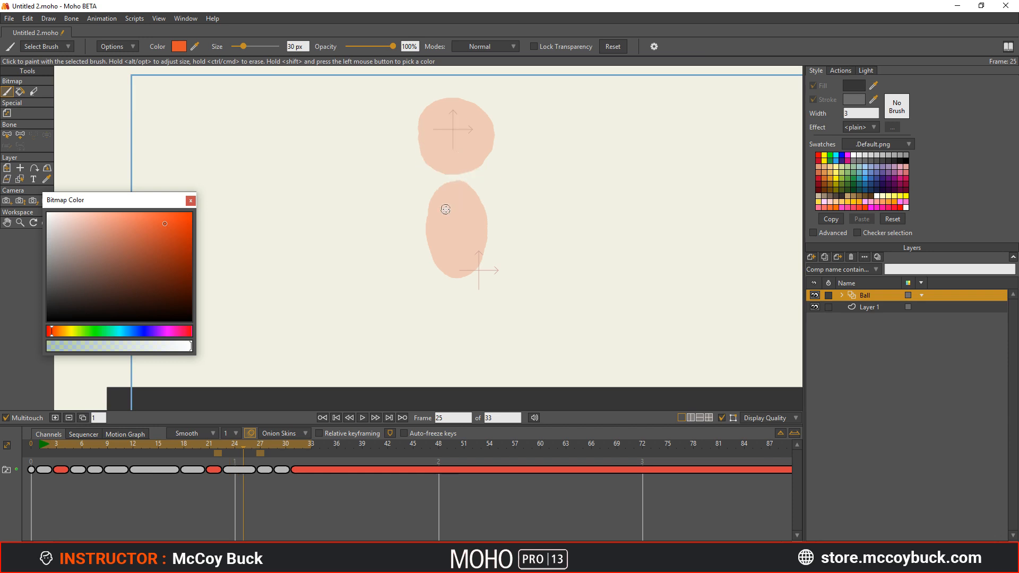
# - Paint a solid orange oval ball at frame 24, midway between the two onion-skinned drawings, and preview the animation
pyautogui.moveTo(220, 448)
pyautogui.mouseDown()
pyautogui.moveTo(246, 444)
pyautogui.moveTo(234, 443)
pyautogui.mouseUp()
pyautogui.moveTo(471, 155)
pyautogui.mouseDown()
pyautogui.moveTo(441, 155)
pyautogui.moveTo(429, 185)
pyautogui.moveTo(456, 151)
pyautogui.moveTo(430, 188)
pyautogui.moveTo(448, 217)
pyautogui.moveTo(467, 219)
pyautogui.moveTo(483, 190)
pyautogui.moveTo(469, 157)
pyautogui.moveTo(438, 187)
pyautogui.moveTo(460, 207)
pyautogui.moveTo(473, 190)
pyautogui.moveTo(463, 189)
pyautogui.moveTo(458, 210)
pyautogui.mouseUp()
pyautogui.hotkey('ctrl', 'z')
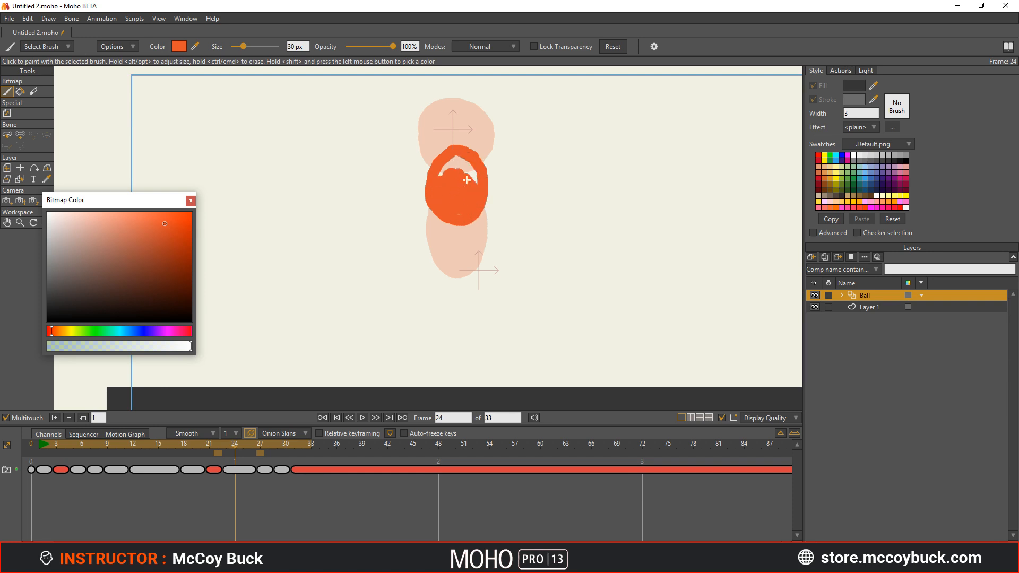
pyautogui.moveTo(477, 170); pyautogui.dragTo(444, 174)
pyautogui.moveTo(237, 448); pyautogui.dragTo(28, 443)
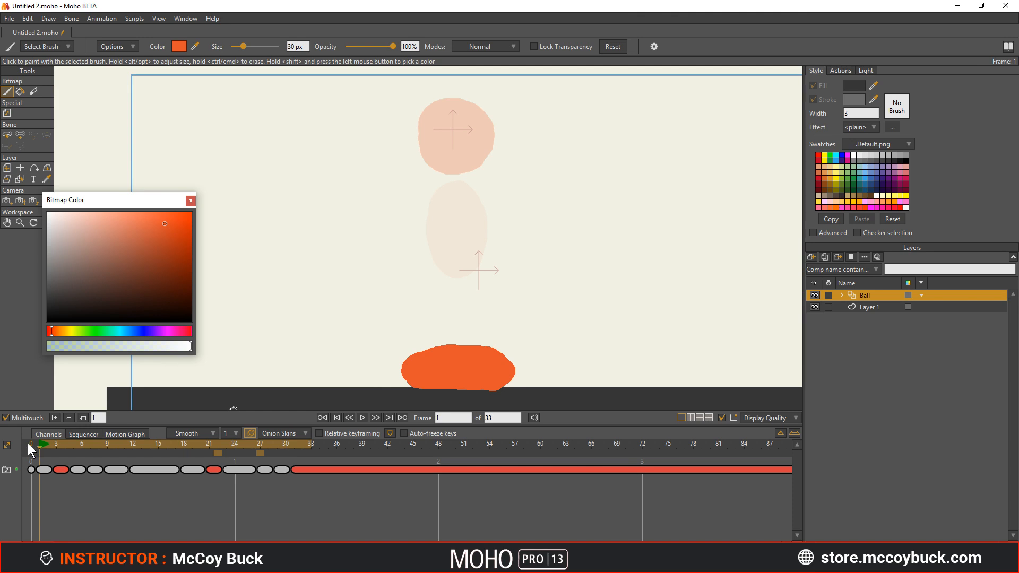
pyautogui.press('space')
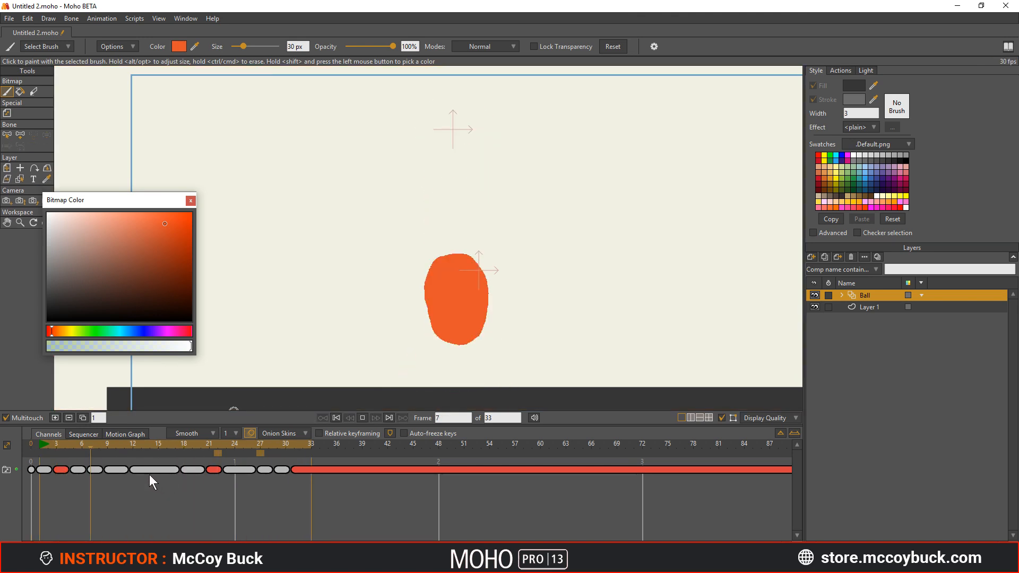
pyautogui.click(39, 448)
pyautogui.press('space')
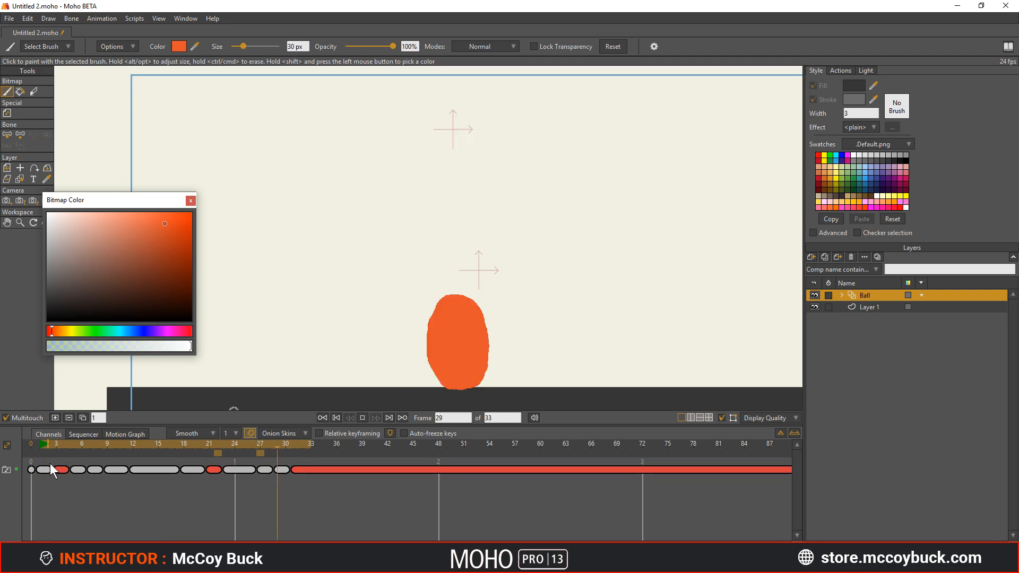
pyautogui.press('space')
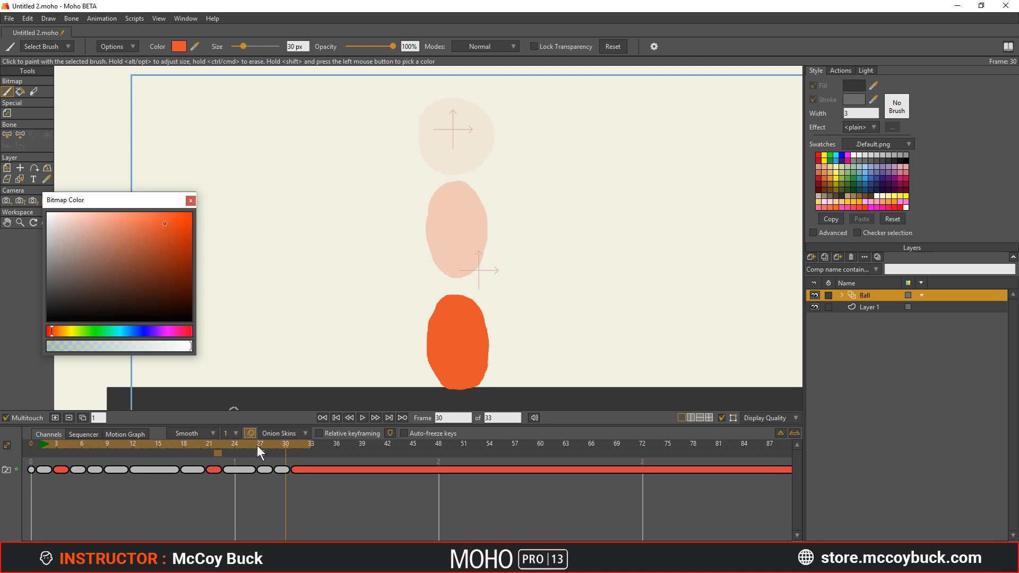
# - Shift the last two cels two frames later, to frames 31 and 33, and insert a blank cel at frame 29
pyautogui.moveTo(258, 445); pyautogui.dragTo(271, 459)
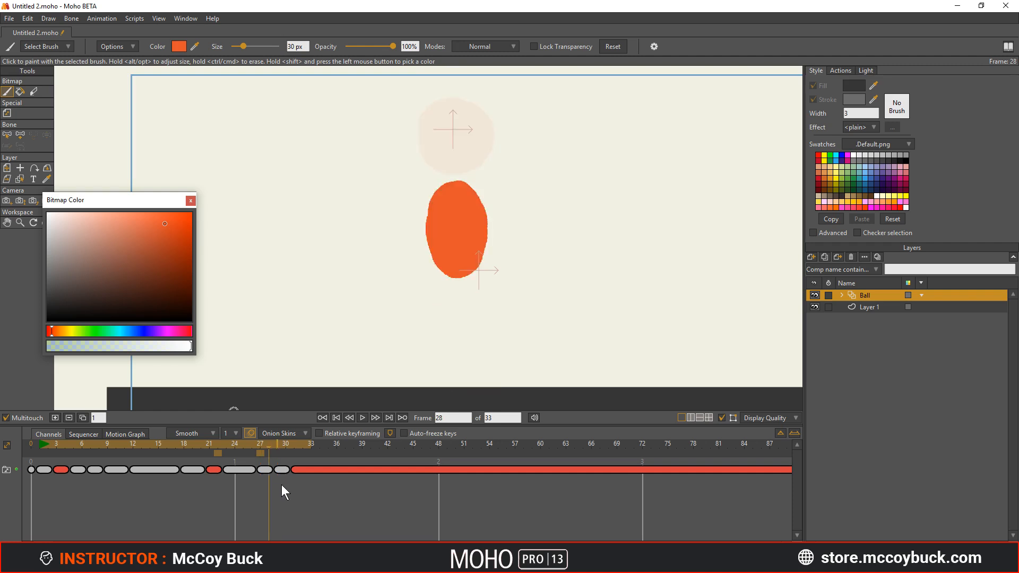
pyautogui.click(282, 471)
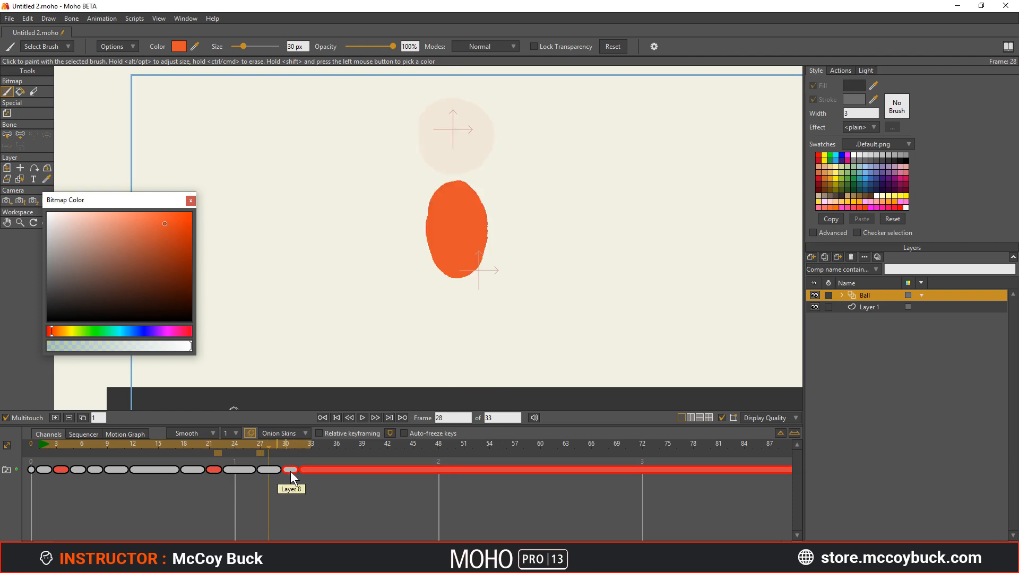
pyautogui.click(276, 449)
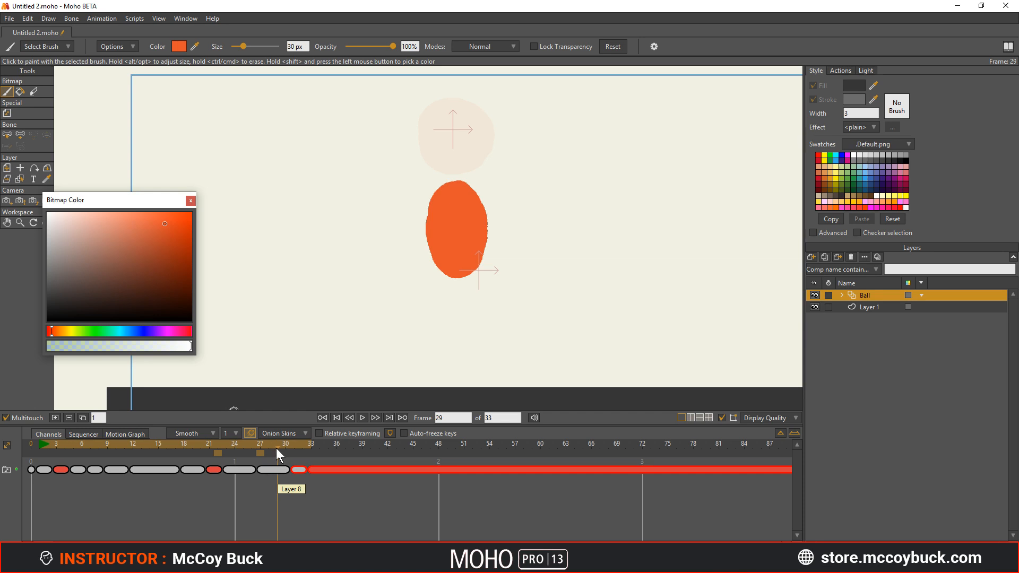
pyautogui.click(58, 419)
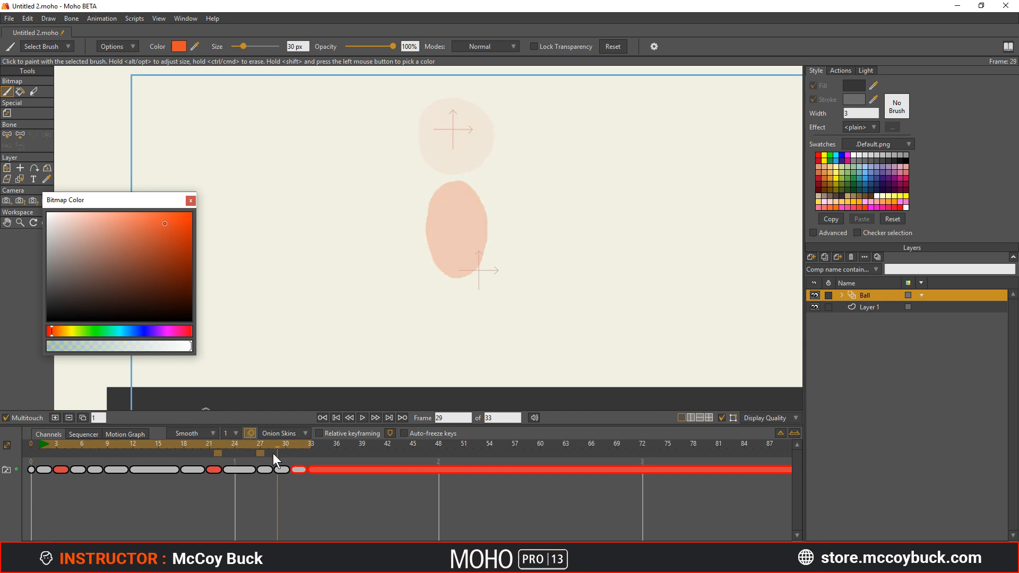
# - Replace the onion skin marker at frame 27 with markers at frames 28 and 31
pyautogui.click(269, 453)
pyautogui.click(262, 453)
pyautogui.click(292, 453)
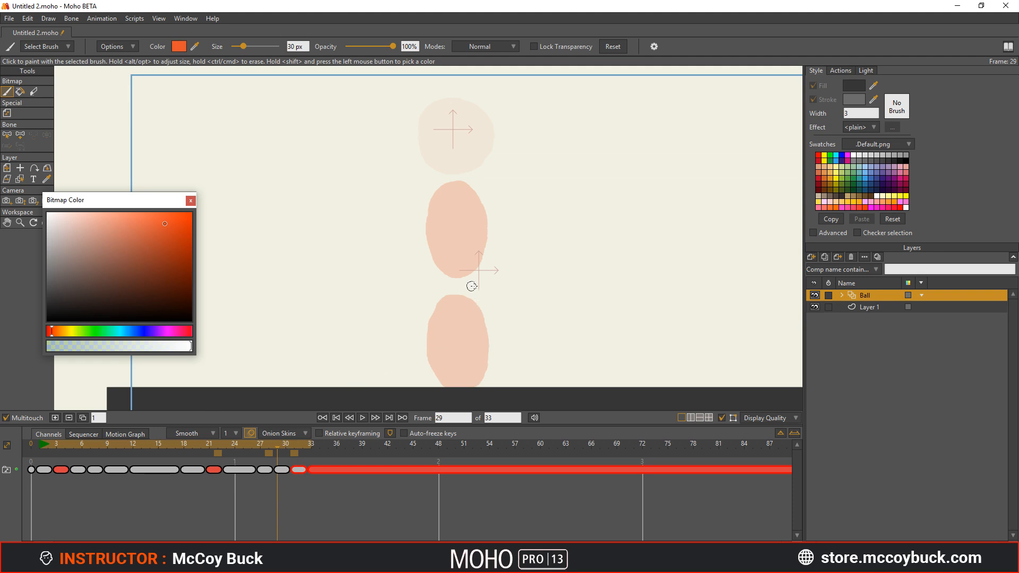
pyautogui.moveTo(454, 292)
pyautogui.mouseDown()
pyautogui.moveTo(447, 298)
pyautogui.moveTo(440, 271)
pyautogui.moveTo(463, 336)
pyautogui.mouseUp()
pyautogui.hotkey('ctrl', 'z')
pyautogui.hotkey('ctrl', 'z')
pyautogui.hotkey('ctrl', 'z')
pyautogui.hotkey('ctrl', 'z')
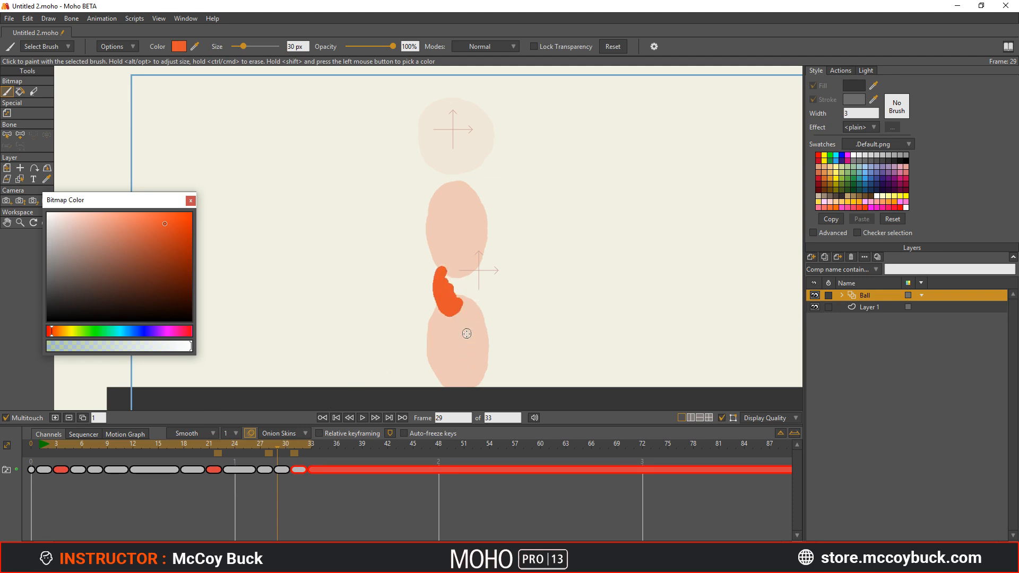
pyautogui.hotkey('ctrl', 'z')
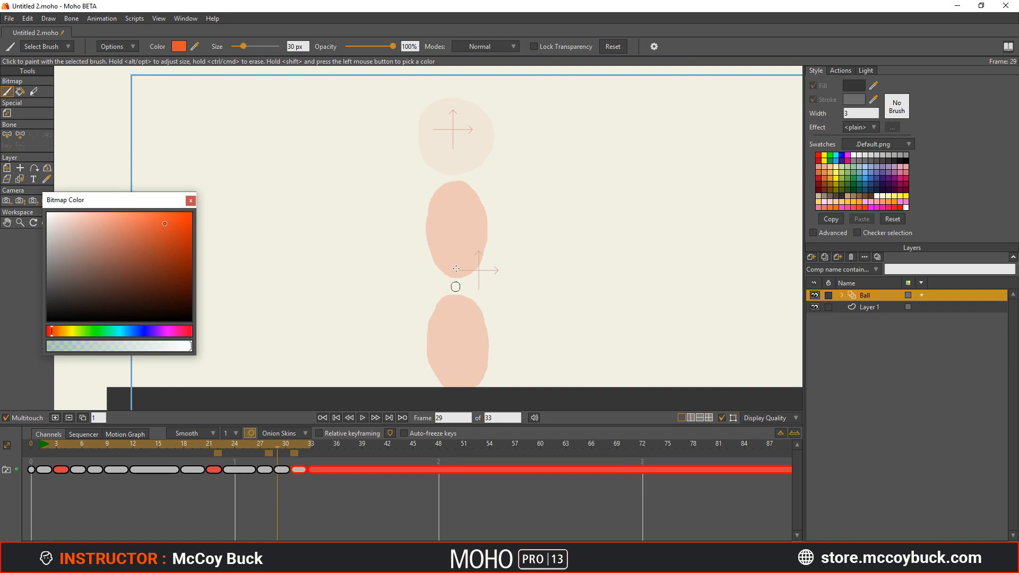
# - Paint a solid orange stretched ball at frame 29, midway between the two neighbouring onion-skinned drawings
pyautogui.moveTo(475, 272)
pyautogui.mouseDown()
pyautogui.moveTo(442, 252)
pyautogui.moveTo(429, 279)
pyautogui.moveTo(432, 324)
pyautogui.mouseUp()
pyautogui.hotkey('ctrl', 'z')
pyautogui.moveTo(479, 272)
pyautogui.mouseDown()
pyautogui.moveTo(459, 245)
pyautogui.moveTo(444, 250)
pyautogui.moveTo(433, 297)
pyautogui.moveTo(446, 340)
pyautogui.moveTo(477, 333)
pyautogui.mouseUp()
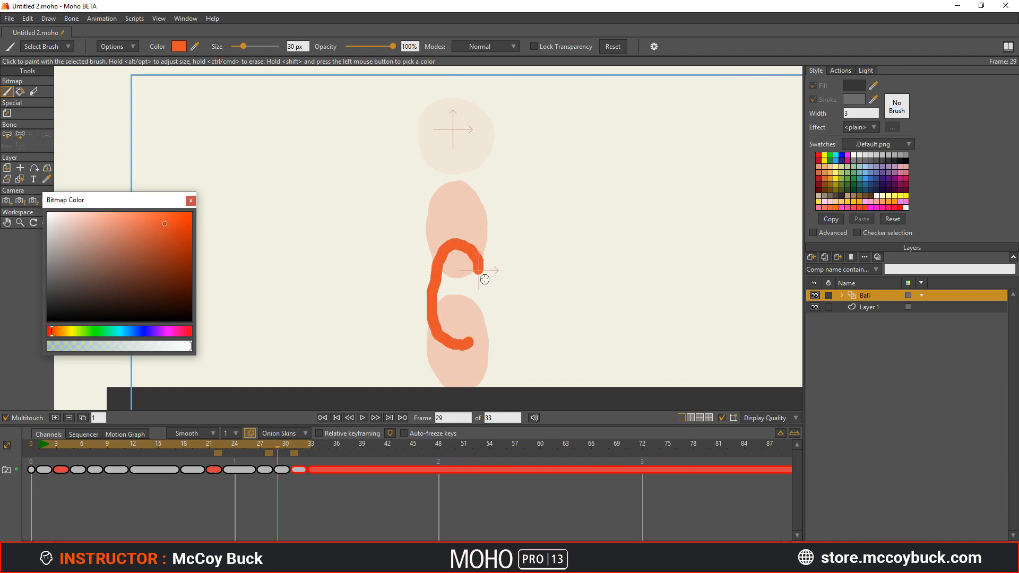
pyautogui.hotkey('ctrl', 'z')
pyautogui.moveTo(475, 272)
pyautogui.mouseDown()
pyautogui.moveTo(462, 250)
pyautogui.moveTo(443, 265)
pyautogui.moveTo(434, 305)
pyautogui.moveTo(457, 340)
pyautogui.moveTo(481, 313)
pyautogui.moveTo(483, 273)
pyautogui.moveTo(458, 256)
pyautogui.mouseUp()
pyautogui.moveTo(440, 308)
pyautogui.mouseDown()
pyautogui.moveTo(451, 328)
pyautogui.moveTo(475, 295)
pyautogui.moveTo(454, 297)
pyautogui.moveTo(457, 264)
pyautogui.moveTo(455, 289)
pyautogui.mouseUp()
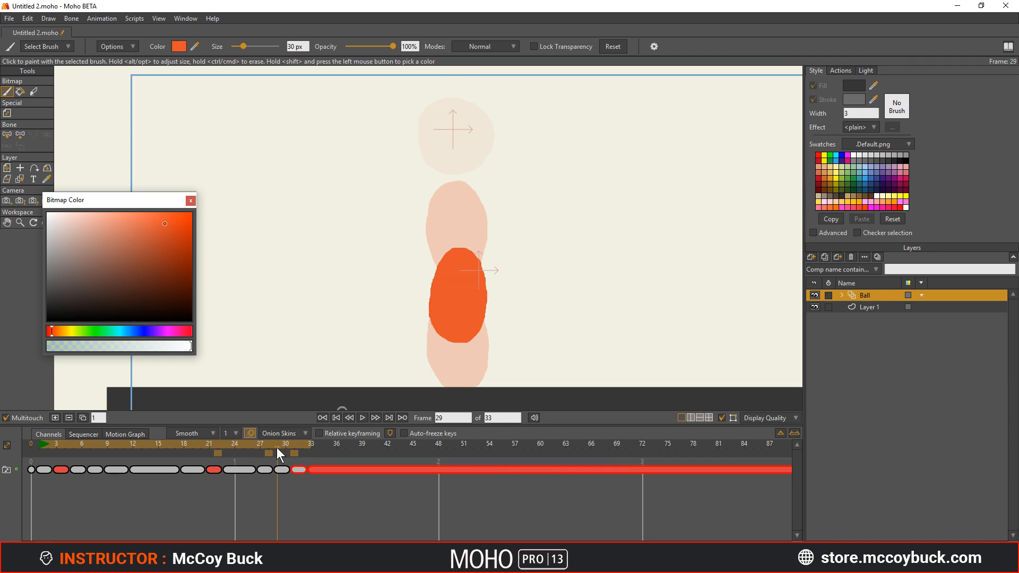
# - Set the playback end to frame 34 and preview the animation
pyautogui.moveTo(275, 448); pyautogui.dragTo(315, 452)
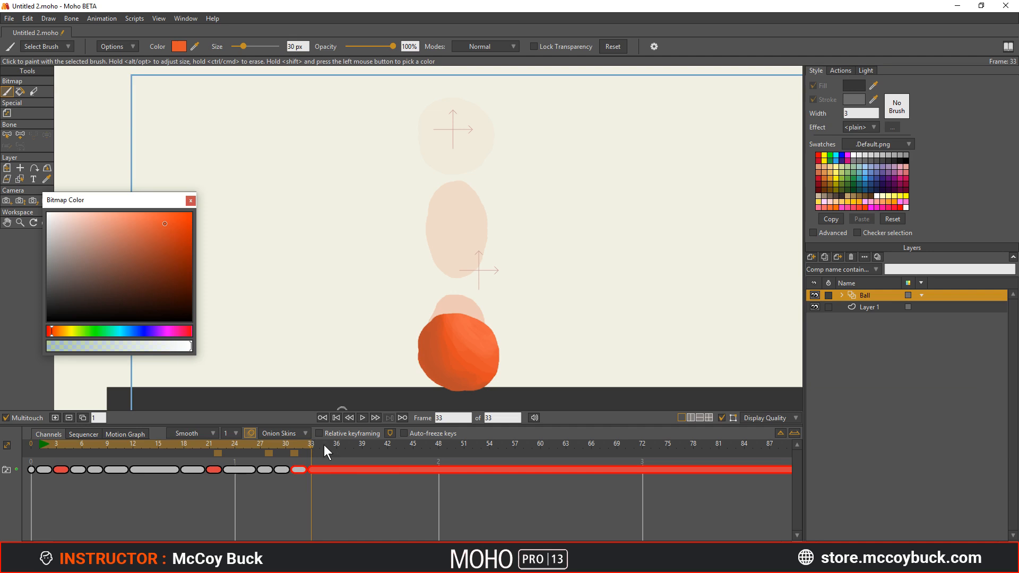
pyautogui.keyDown('alt'); pyautogui.click(320, 443); pyautogui.keyUp('alt')
pyautogui.press('space')
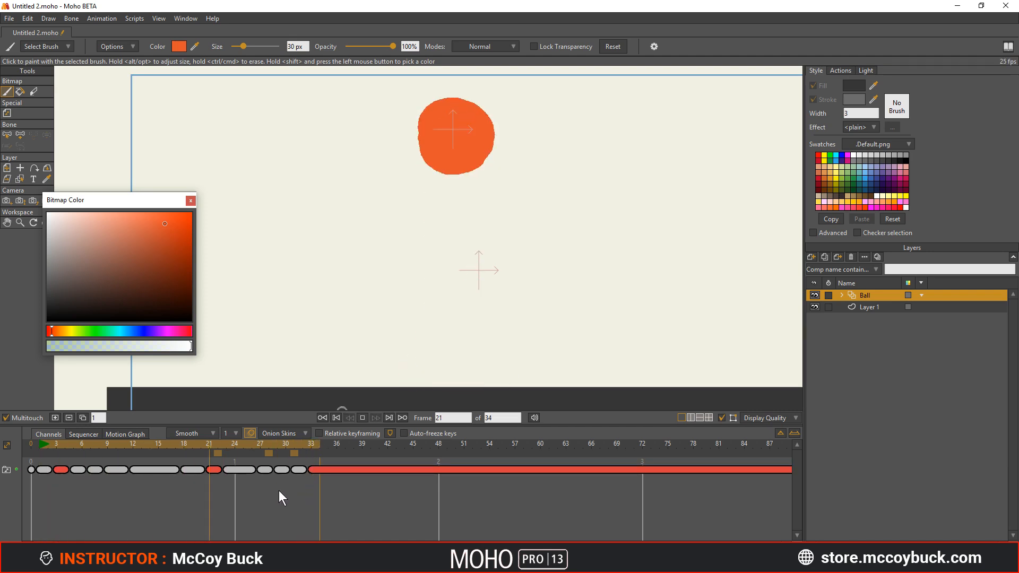
# - Shorten the cel at frame 23 to two frames, shifting all following cels two frames earlier
pyautogui.moveTo(212, 457); pyautogui.dragTo(233, 458)
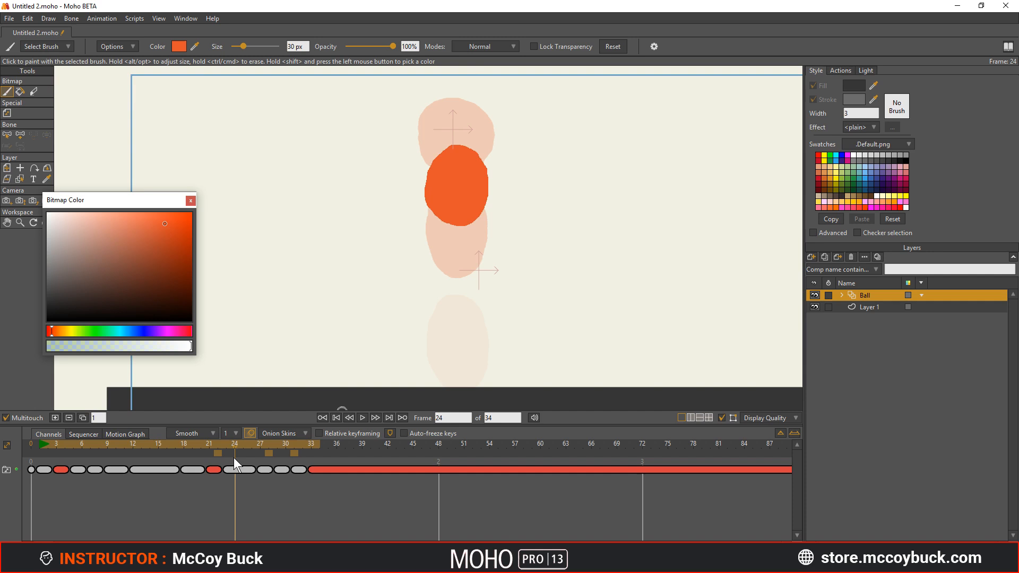
pyautogui.click(243, 469)
pyautogui.moveTo(252, 470)
pyautogui.mouseDown()
pyautogui.moveTo(234, 473)
pyautogui.moveTo(226, 447)
pyautogui.moveTo(248, 451)
pyautogui.mouseUp()
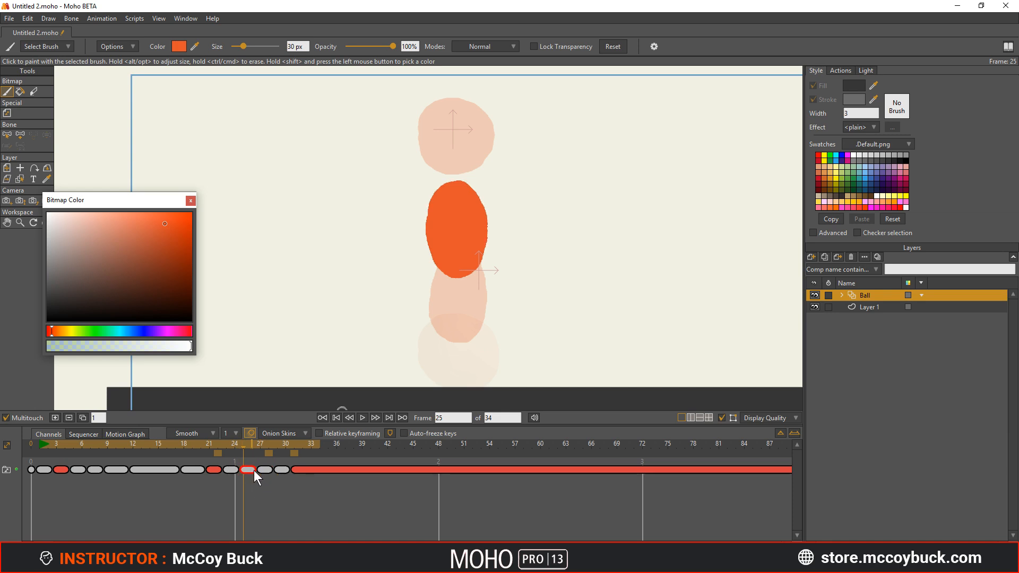
# - Shorten the falling cels at frames 25 and 26 to one frame each, pulling the following cels earlier
pyautogui.moveTo(252, 468)
pyautogui.mouseDown()
pyautogui.moveTo(261, 472)
pyautogui.moveTo(239, 448)
pyautogui.moveTo(260, 451)
pyautogui.moveTo(244, 459)
pyautogui.mouseUp()
pyautogui.moveTo(292, 477); pyautogui.dragTo(252, 450)
pyautogui.click(251, 484)
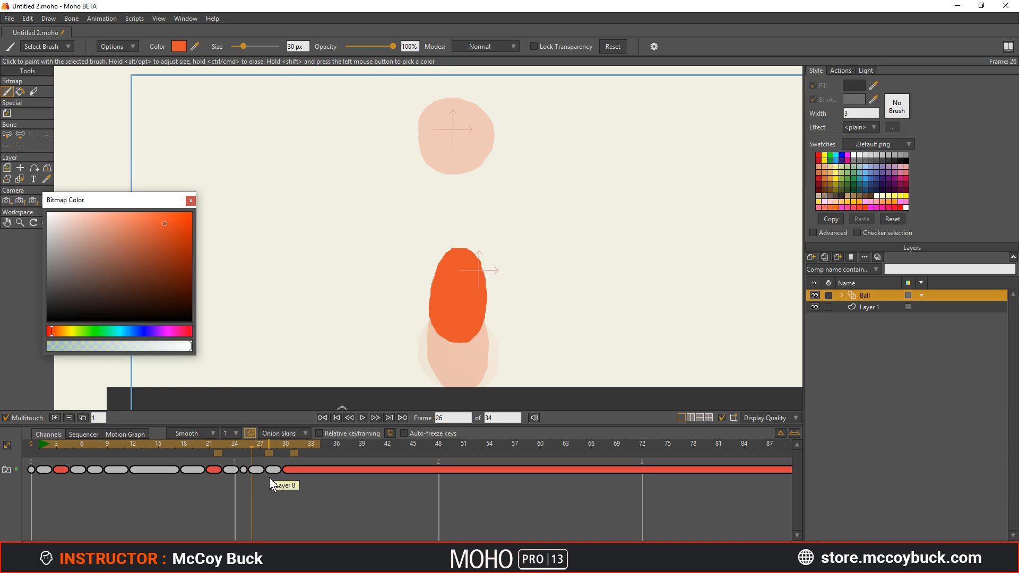
pyautogui.moveTo(279, 468)
pyautogui.mouseDown()
pyautogui.moveTo(269, 474)
pyautogui.moveTo(273, 447)
pyautogui.moveTo(282, 453)
pyautogui.moveTo(261, 456)
pyautogui.moveTo(279, 458)
pyautogui.moveTo(263, 458)
pyautogui.moveTo(295, 457)
pyautogui.moveTo(266, 459)
pyautogui.moveTo(281, 461)
pyautogui.moveTo(267, 471)
pyautogui.mouseUp()
pyautogui.click(258, 448)
# - Preview the animation, set the playback end to frame 30, and preview the loop again
pyautogui.press('space')
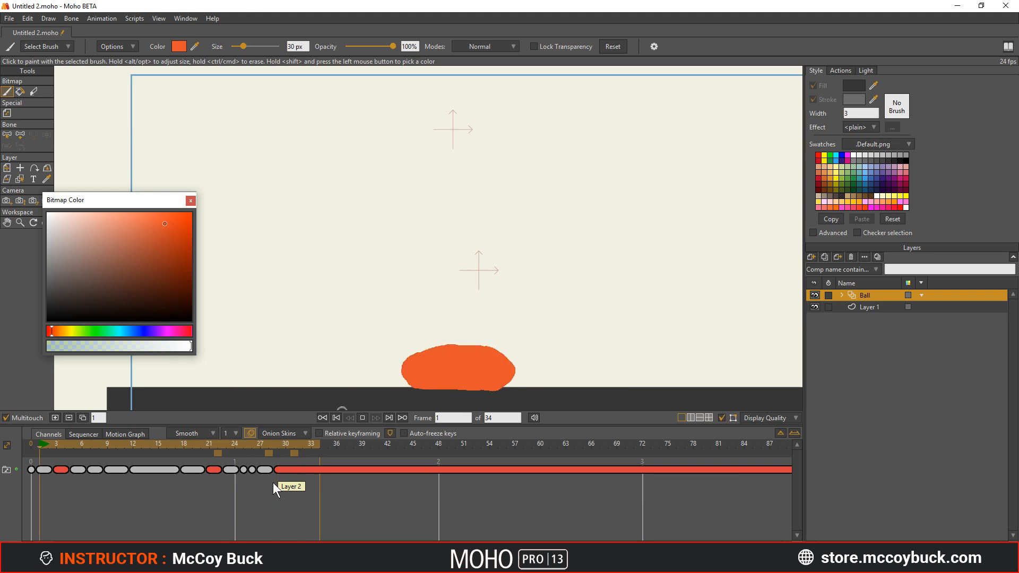
pyautogui.press('space')
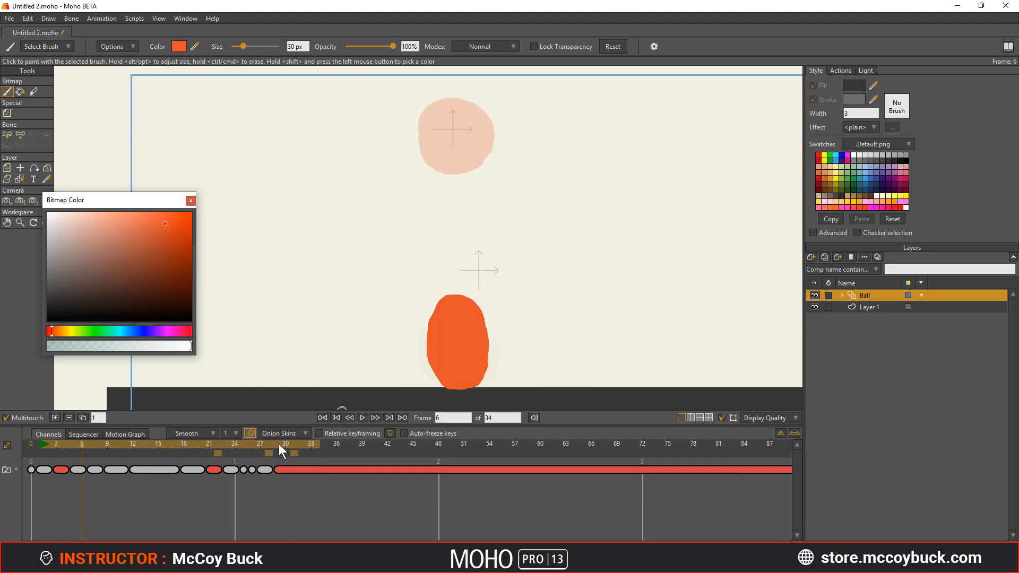
pyautogui.keyDown('ctrl'); pyautogui.rightClick(287, 445); pyautogui.keyUp('ctrl')
pyautogui.press('space')
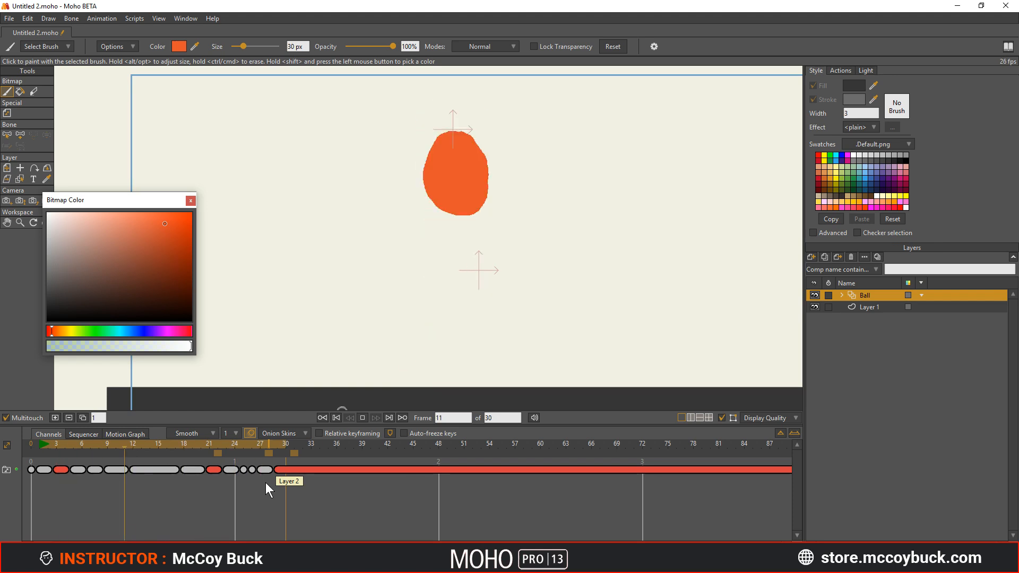
pyautogui.press('space')
# - Shorten the cel at frame 12 to three frames by shifting all following cels three frames earlier, and preview the animation
pyautogui.moveTo(126, 447)
pyautogui.mouseDown()
pyautogui.moveTo(195, 459)
pyautogui.moveTo(131, 466)
pyautogui.mouseUp()
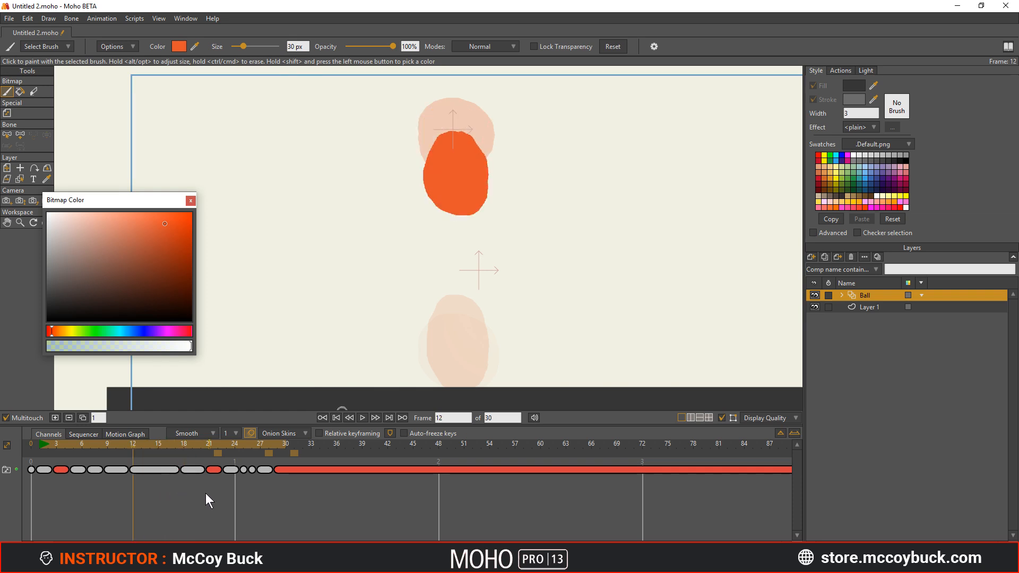
pyautogui.moveTo(186, 457); pyautogui.dragTo(314, 480)
pyautogui.moveTo(193, 470); pyautogui.dragTo(169, 477)
pyautogui.click(141, 456)
pyautogui.moveTo(121, 448); pyautogui.dragTo(41, 463)
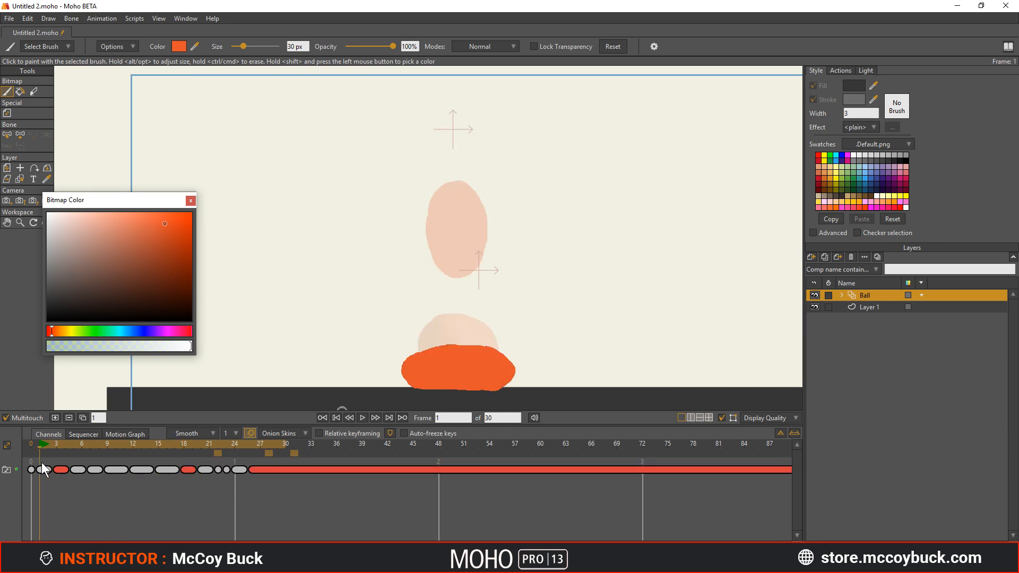
pyautogui.press('space')
pyautogui.click(144, 445)
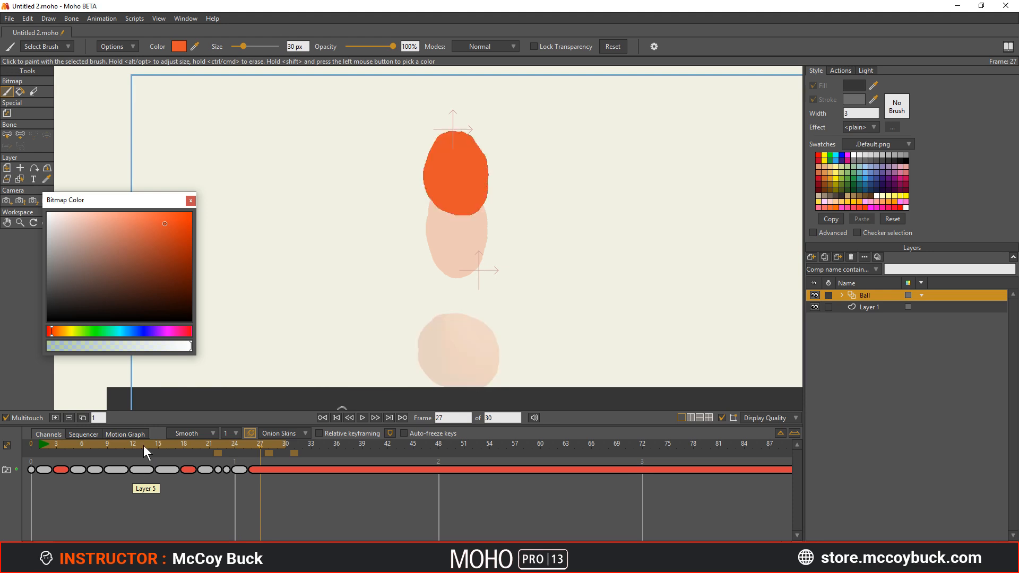
pyautogui.click(144, 471)
pyautogui.rightClick(143, 473)
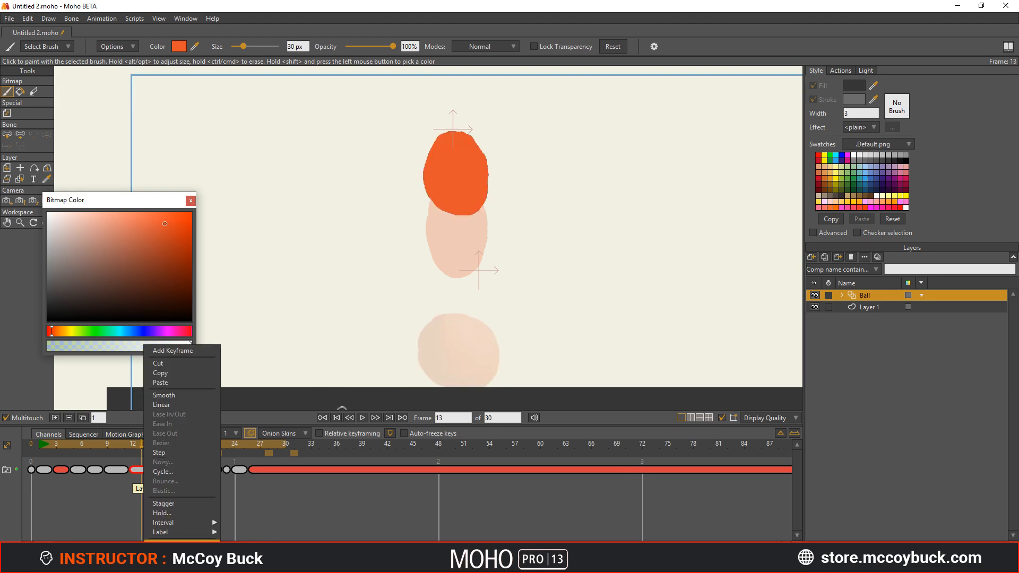
pyautogui.click(182, 542)
pyautogui.click(166, 492)
pyautogui.click(164, 446)
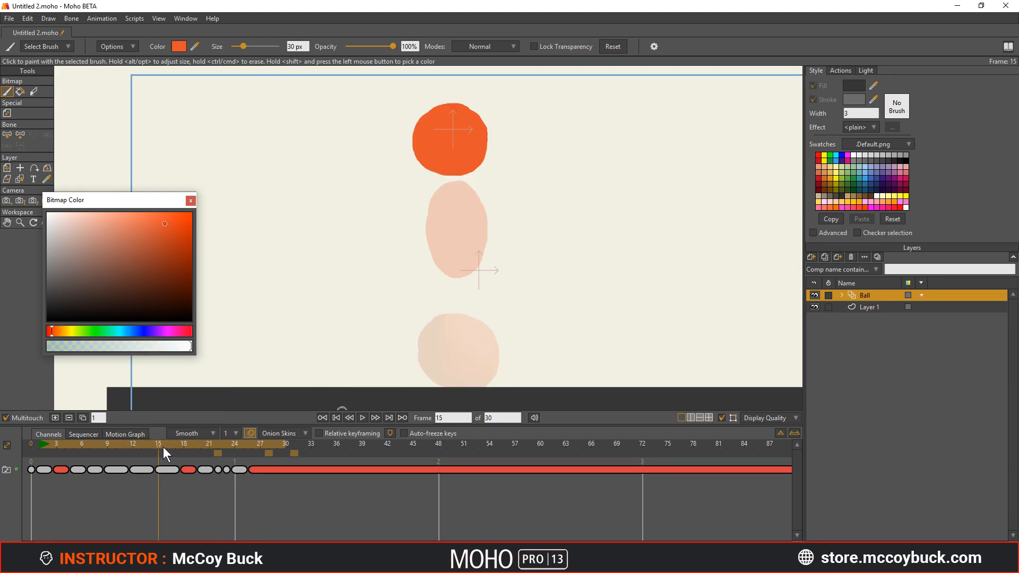
pyautogui.rightClick(170, 469)
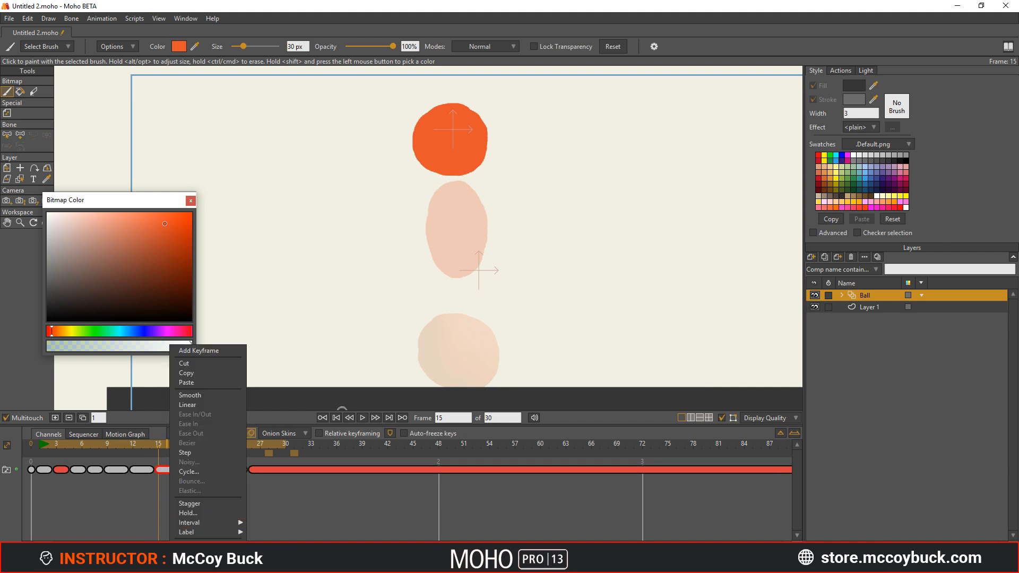
pyautogui.click(171, 540)
pyautogui.click(179, 482)
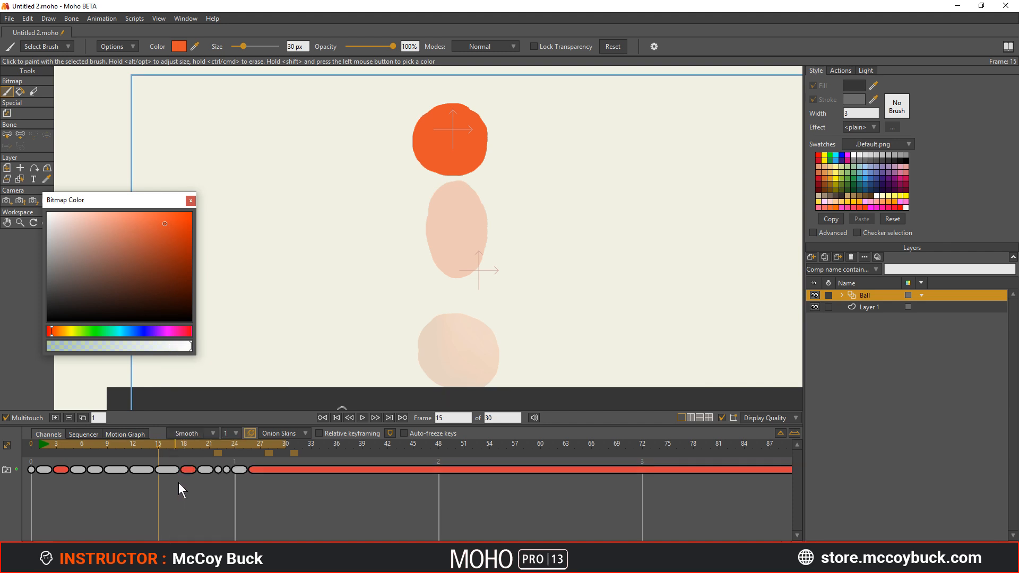
# - Shorten the cel at frame 12 to two frames by shifting all following cels one frame earlier, and preview the animation
pyautogui.click(140, 446)
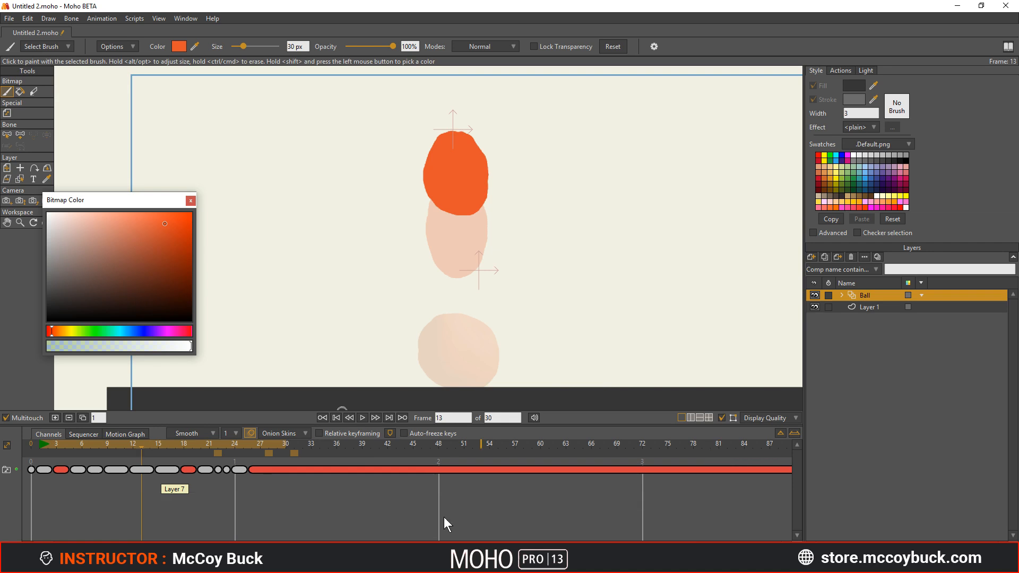
pyautogui.rightClick(164, 470)
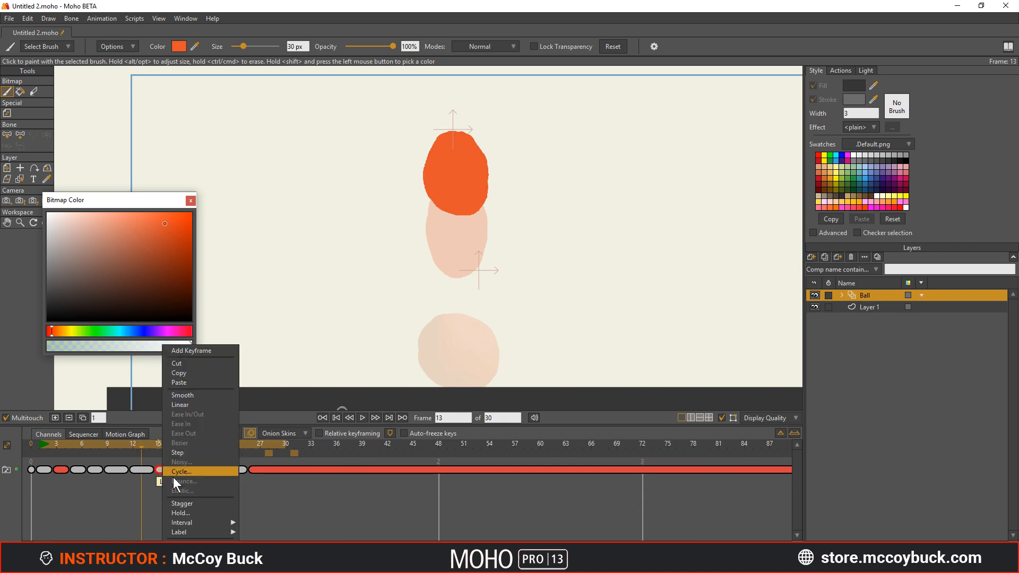
pyautogui.click(199, 541)
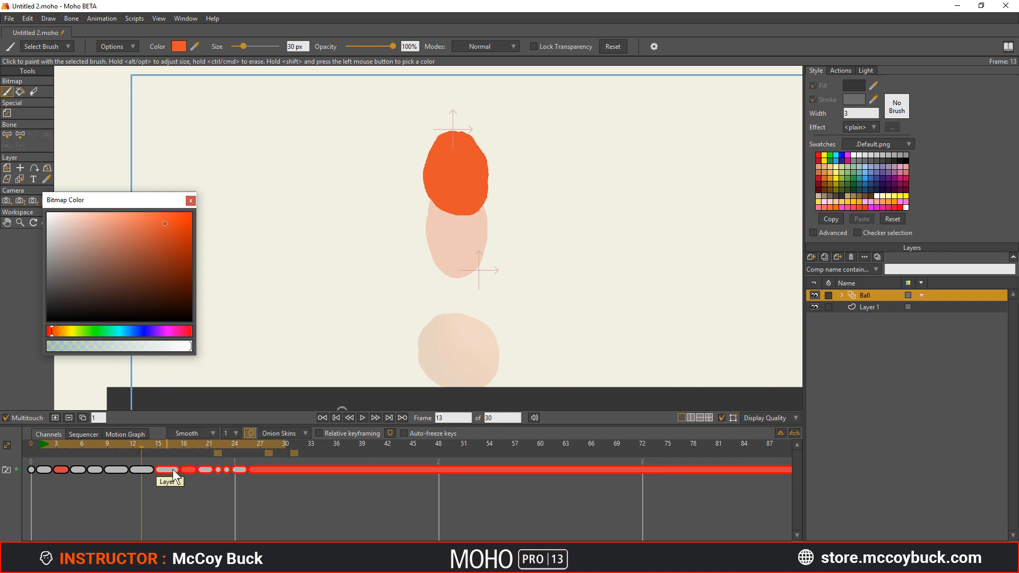
pyautogui.moveTo(173, 469); pyautogui.dragTo(36, 450)
pyautogui.click(161, 496)
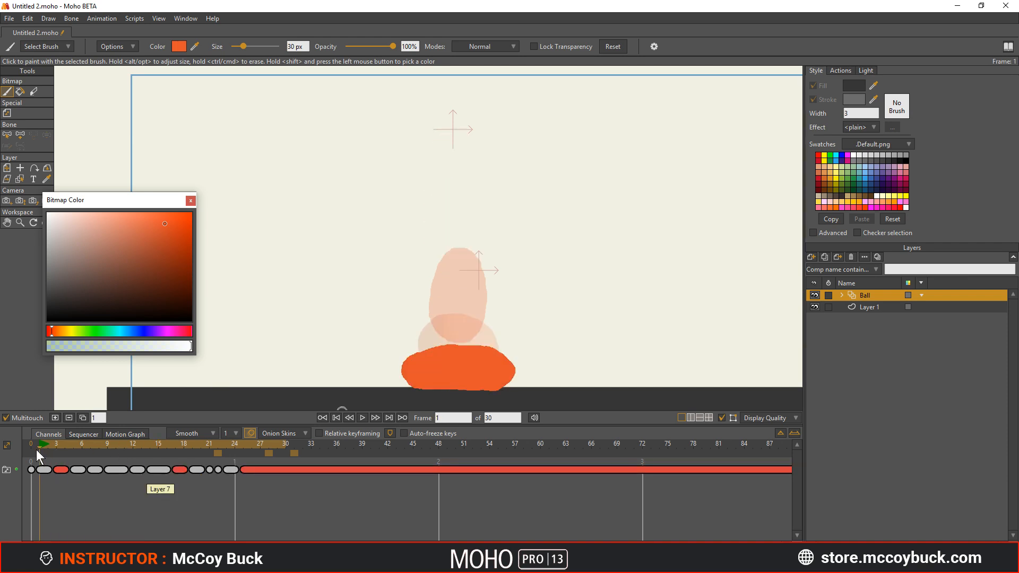
pyautogui.press('space')
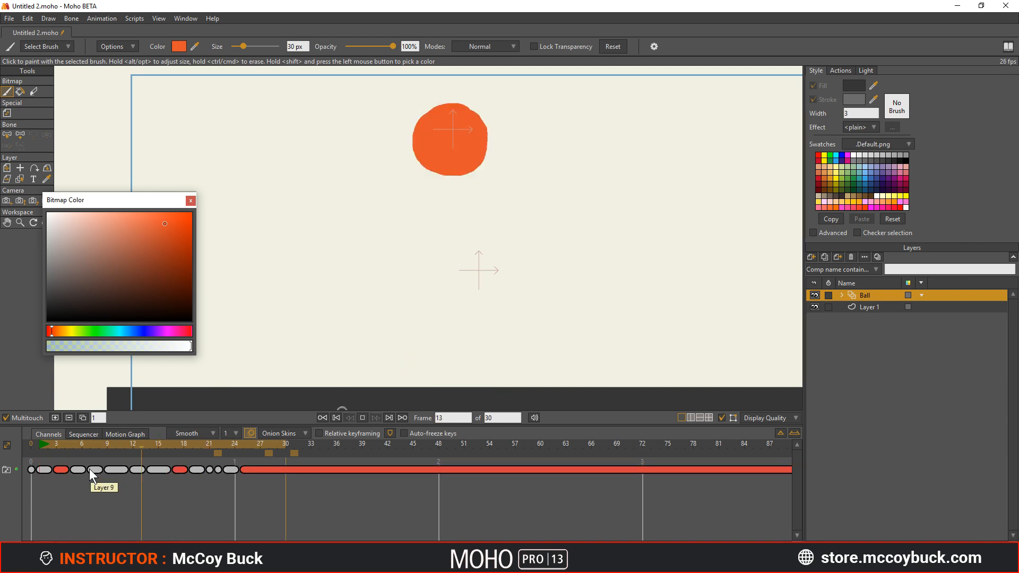
pyautogui.press('space')
# - Return the cel at frame 12 to three frames by shifting all following cels one frame later, and preview the animation
pyautogui.moveTo(98, 448); pyautogui.dragTo(140, 458)
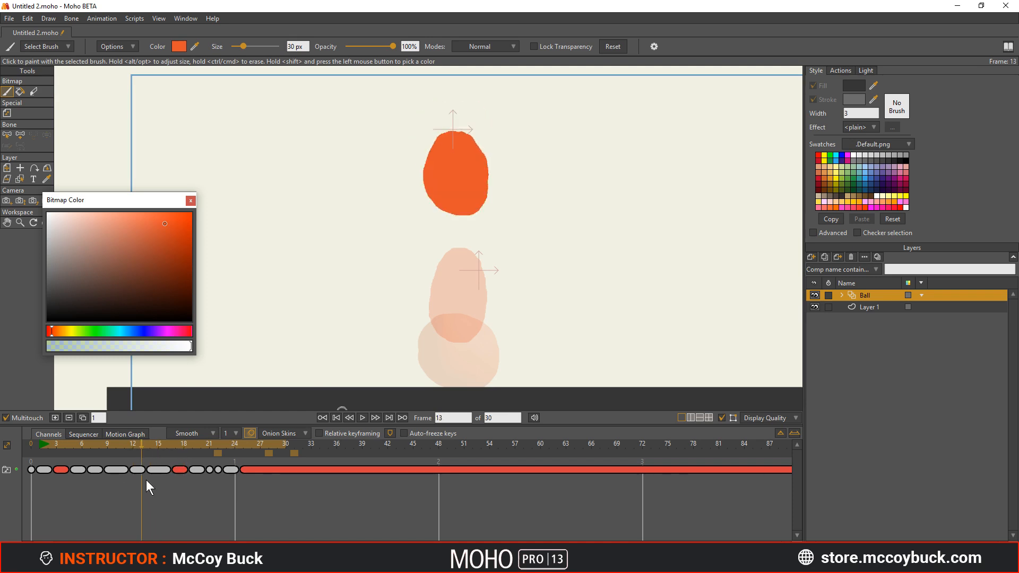
pyautogui.rightClick(158, 469)
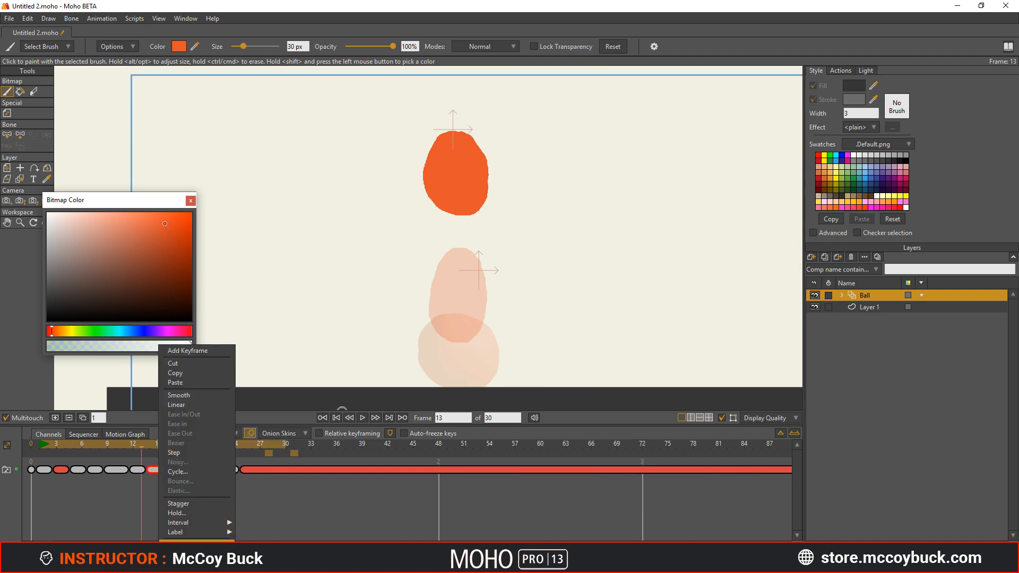
pyautogui.click(162, 497)
pyautogui.moveTo(159, 469); pyautogui.dragTo(40, 450)
pyautogui.press('space')
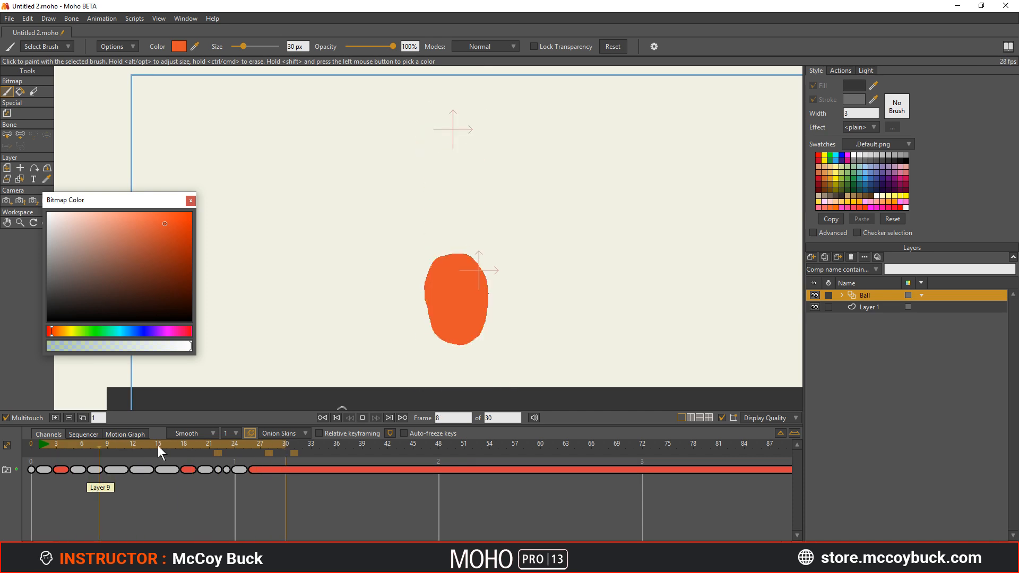
pyautogui.press('space')
# - Set the playback end to frame 27 and preview the loop several times from its start
pyautogui.moveTo(258, 446); pyautogui.dragTo(242, 445)
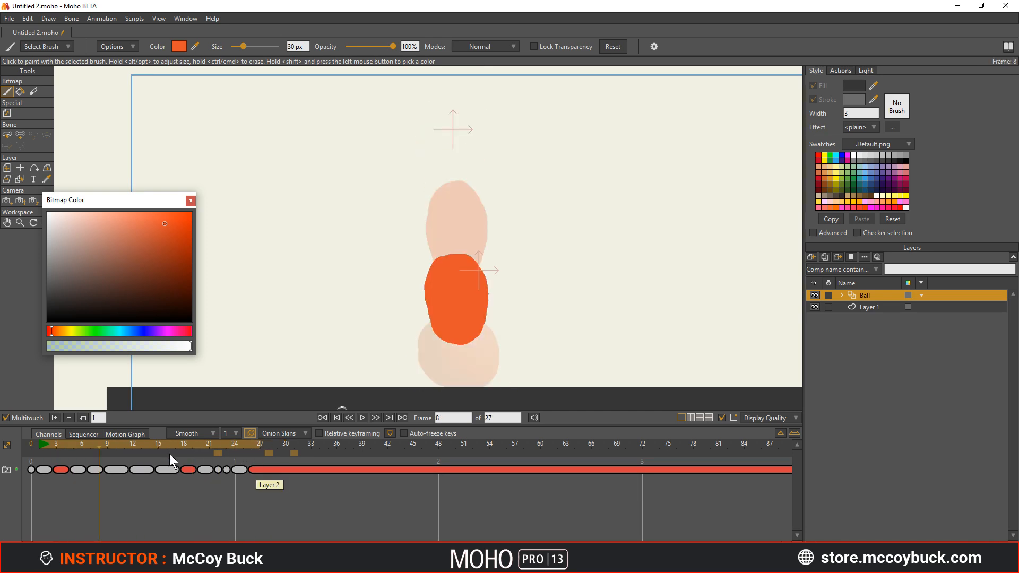
pyautogui.press('space')
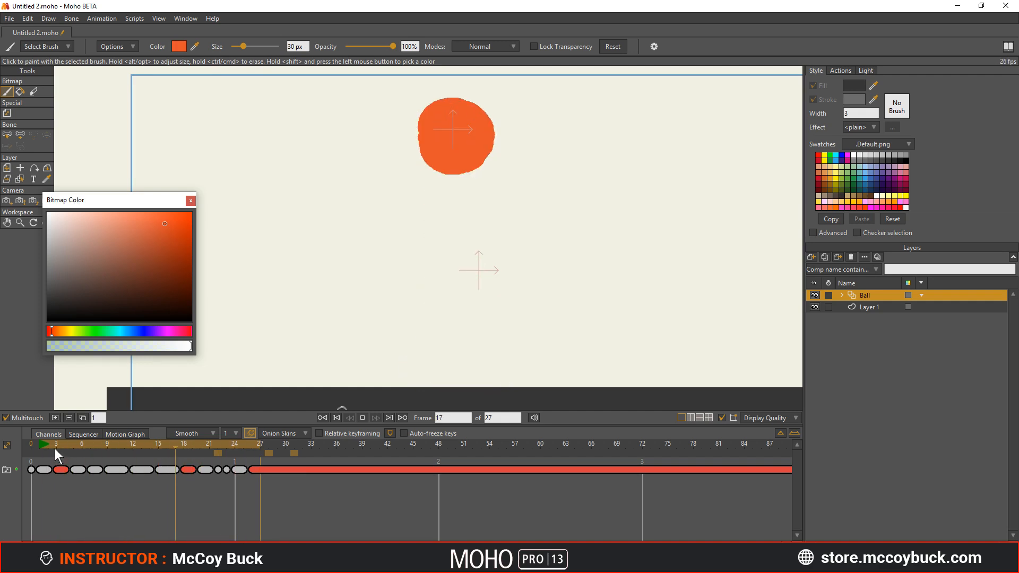
pyautogui.click(40, 443)
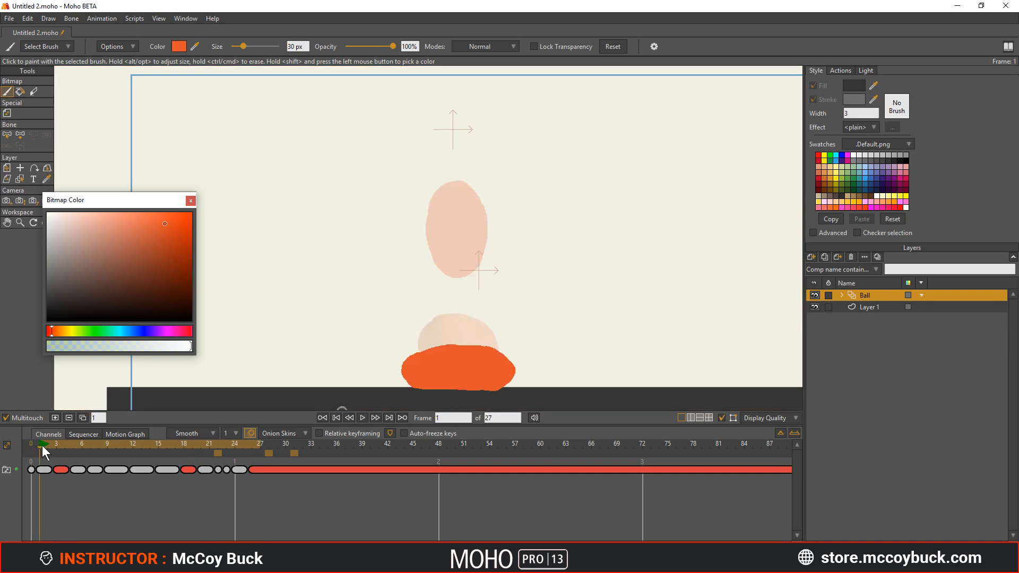
pyautogui.moveTo(43, 445); pyautogui.dragTo(92, 455)
pyautogui.press('space')
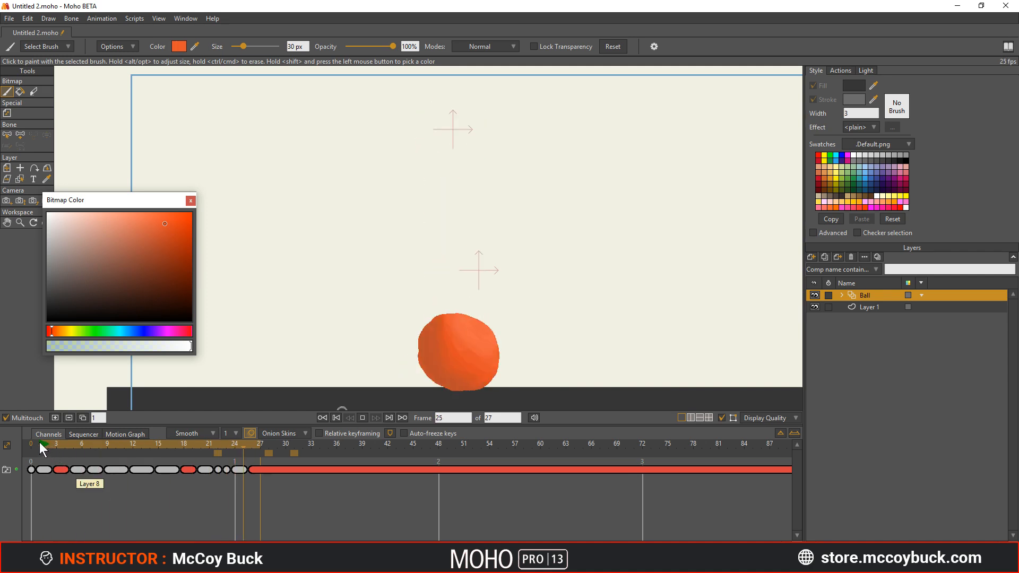
pyautogui.moveTo(39, 442)
pyautogui.mouseDown()
pyautogui.moveTo(90, 452)
pyautogui.moveTo(43, 455)
pyautogui.mouseUp()
pyautogui.press('space')
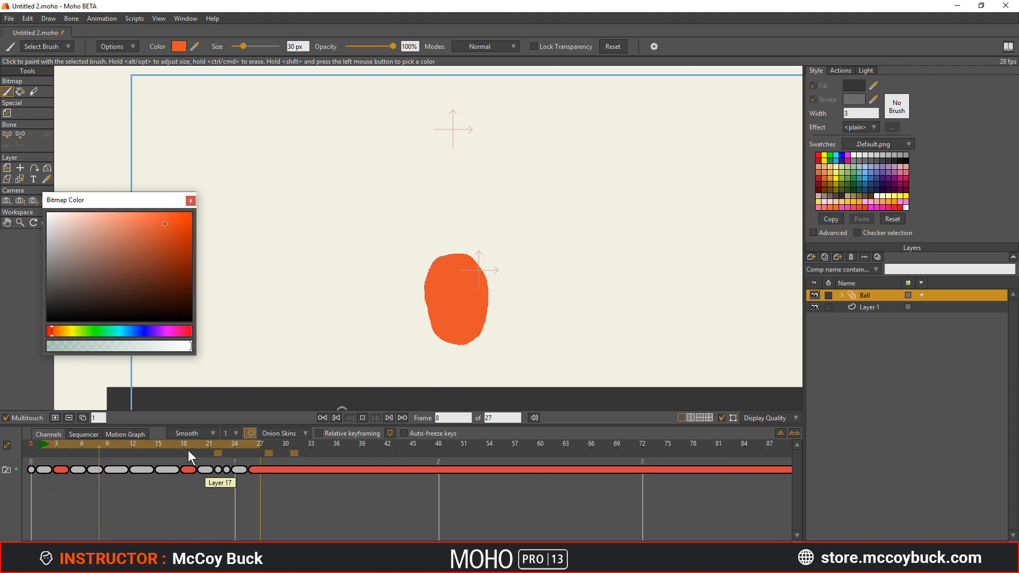
pyautogui.moveTo(102, 442)
pyautogui.mouseDown()
pyautogui.moveTo(142, 441)
pyautogui.moveTo(91, 448)
pyautogui.mouseUp()
pyautogui.press('space')
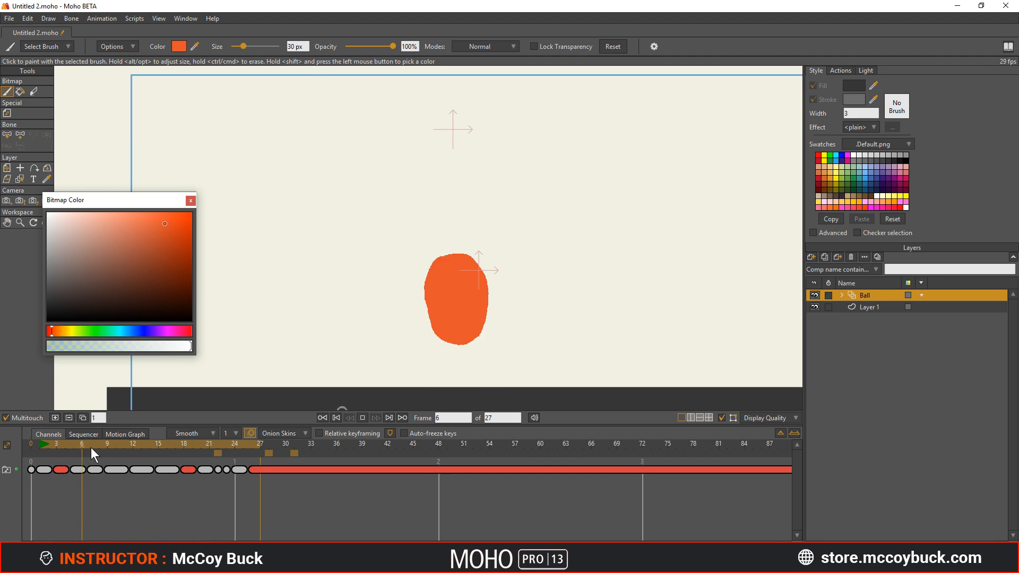
# - Go to frame 16 and add onion skin markers at frames 14 and 18
pyautogui.click(115, 443)
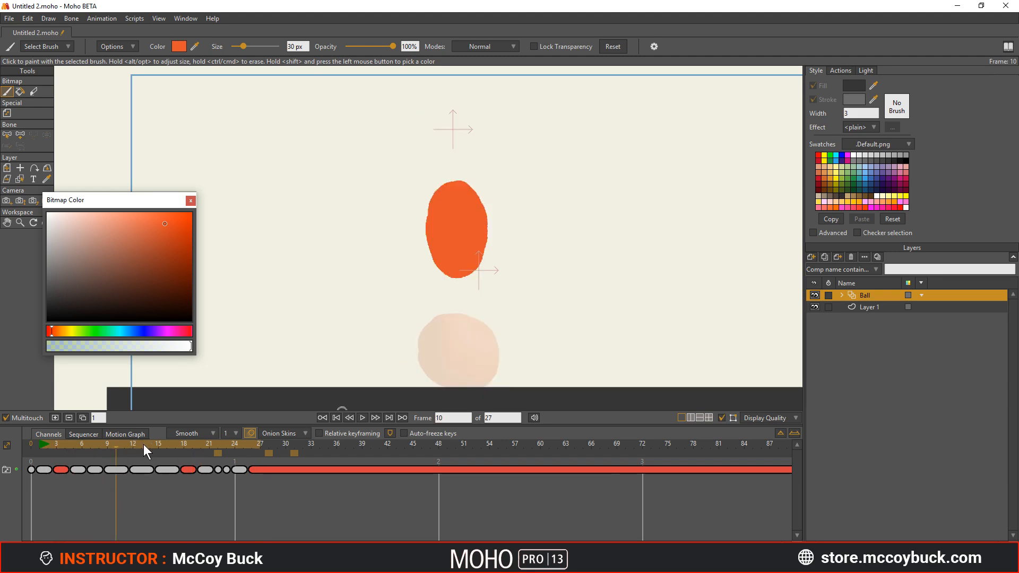
pyautogui.moveTo(144, 444); pyautogui.dragTo(165, 452)
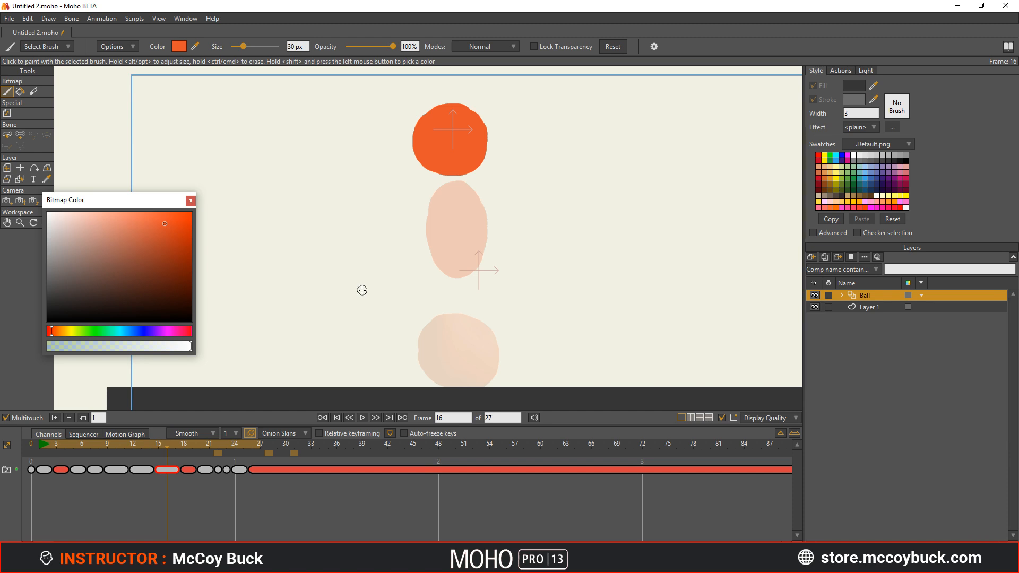
pyautogui.click(182, 453)
pyautogui.click(151, 453)
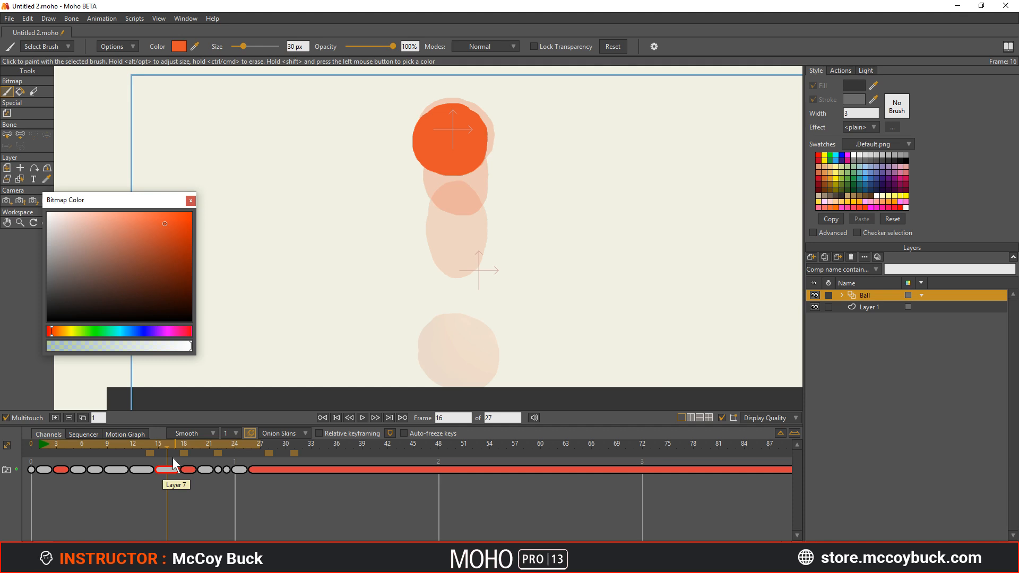
# - Erase the ball drawing at frame 16 and repaint it as an orange ball slightly lower, between the neighbouring onion-skinned drawings
pyautogui.moveTo(478, 137)
pyautogui.mouseDown()
pyautogui.moveTo(441, 126)
pyautogui.moveTo(443, 165)
pyautogui.mouseUp()
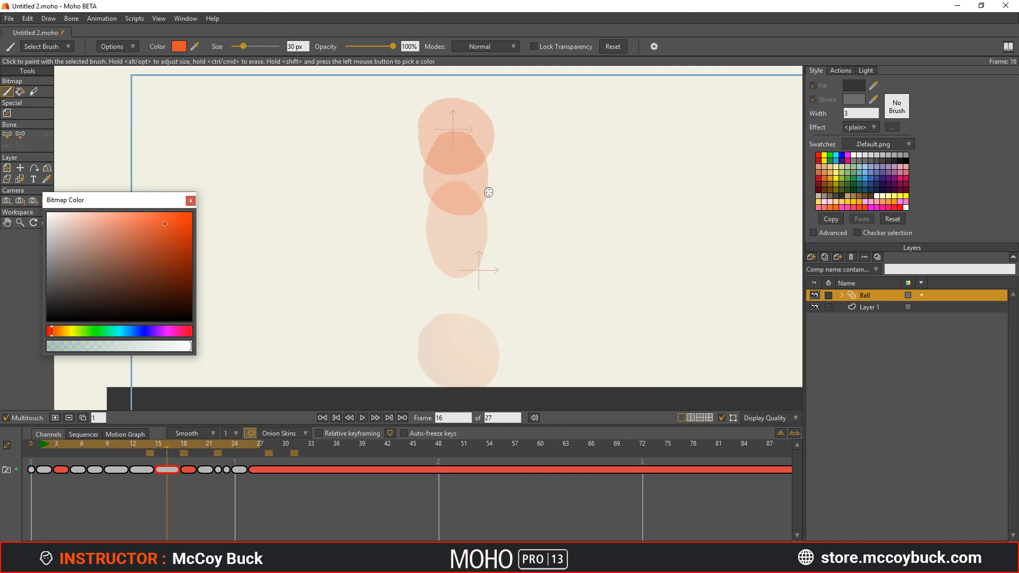
pyautogui.moveTo(454, 127)
pyautogui.mouseDown()
pyautogui.moveTo(421, 154)
pyautogui.moveTo(441, 181)
pyautogui.mouseUp()
pyautogui.hotkey('ctrl', 'z')
pyautogui.click(461, 129)
pyautogui.moveTo(445, 130)
pyautogui.mouseDown()
pyautogui.moveTo(434, 178)
pyautogui.moveTo(472, 182)
pyautogui.moveTo(486, 147)
pyautogui.moveTo(469, 132)
pyautogui.moveTo(458, 129)
pyautogui.moveTo(437, 152)
pyautogui.moveTo(438, 165)
pyautogui.moveTo(462, 163)
pyautogui.mouseUp()
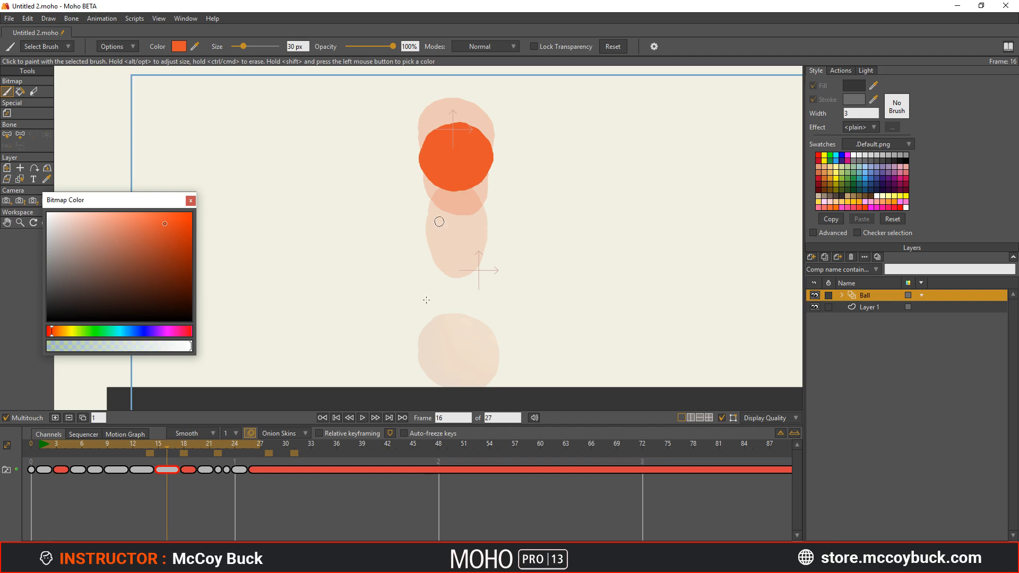
# - Preview the repainted frame in motion and try adding a new cel at frame 19
pyautogui.click(361, 418)
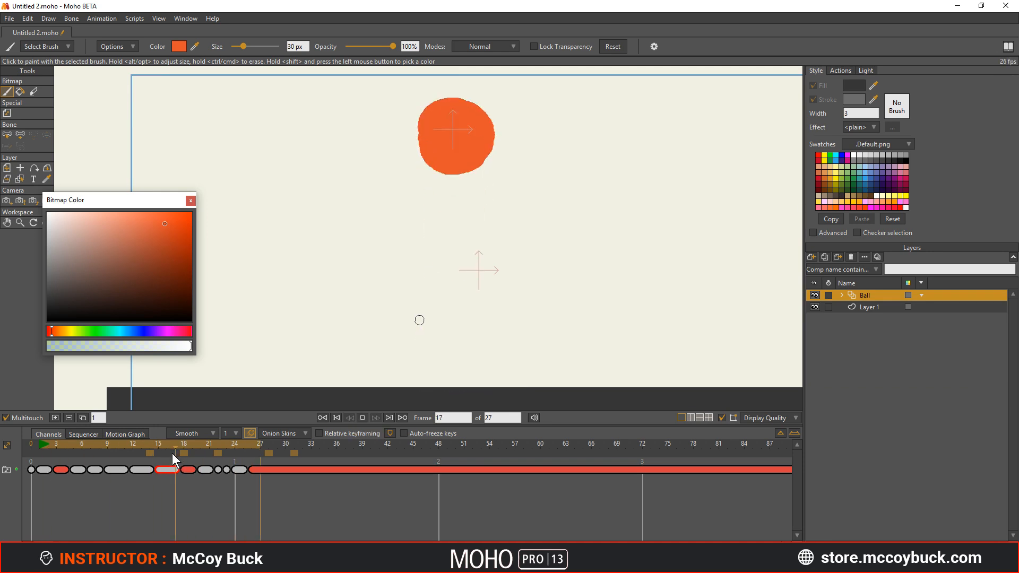
pyautogui.moveTo(187, 442)
pyautogui.mouseDown()
pyautogui.moveTo(209, 440)
pyautogui.moveTo(192, 443)
pyautogui.mouseUp()
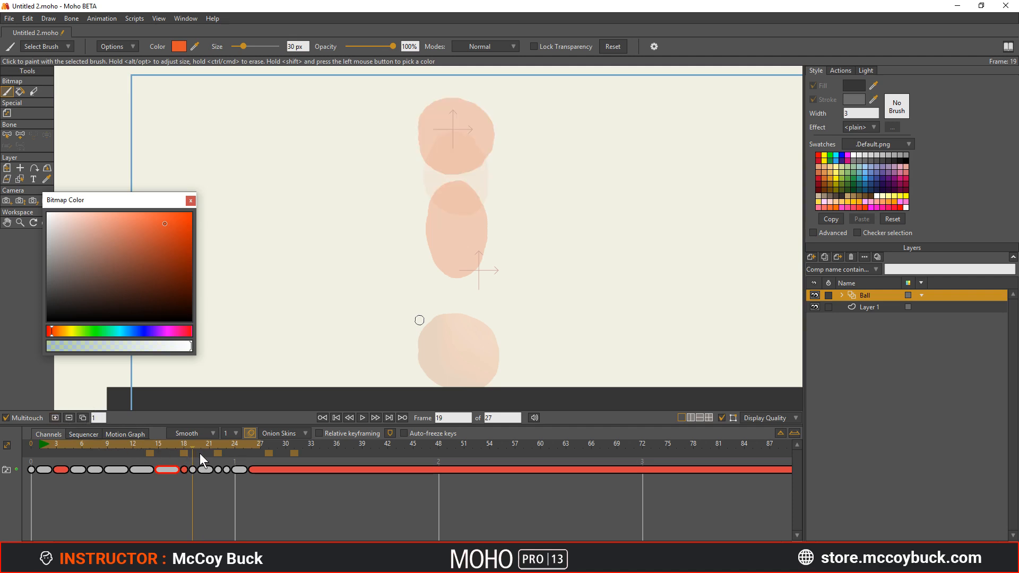
pyautogui.hotkey('ctrl', 'z')
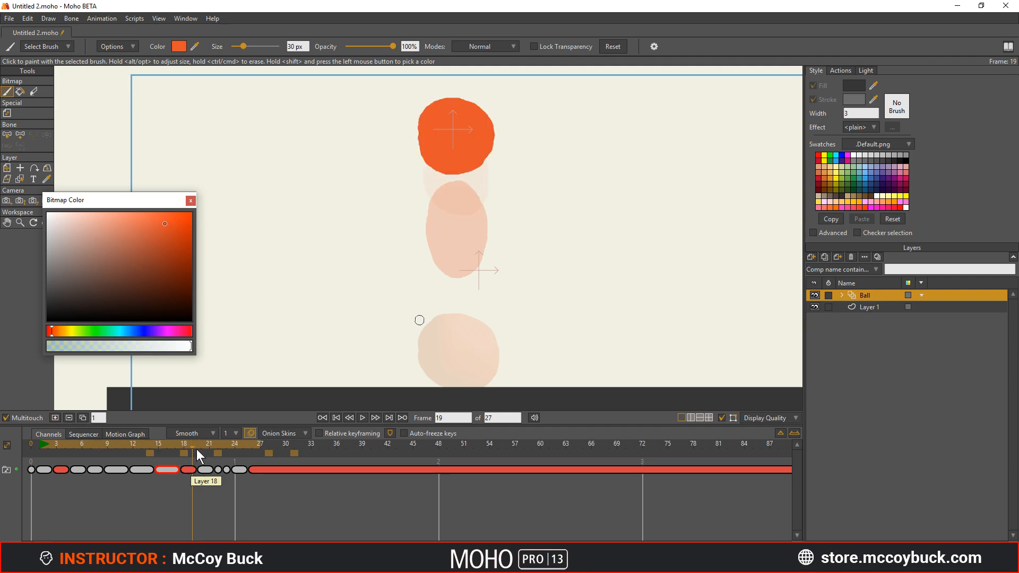
# - Shift the cel at frame 20 and all following cels two frames later, extending the cel at frame 18
pyautogui.click(198, 444)
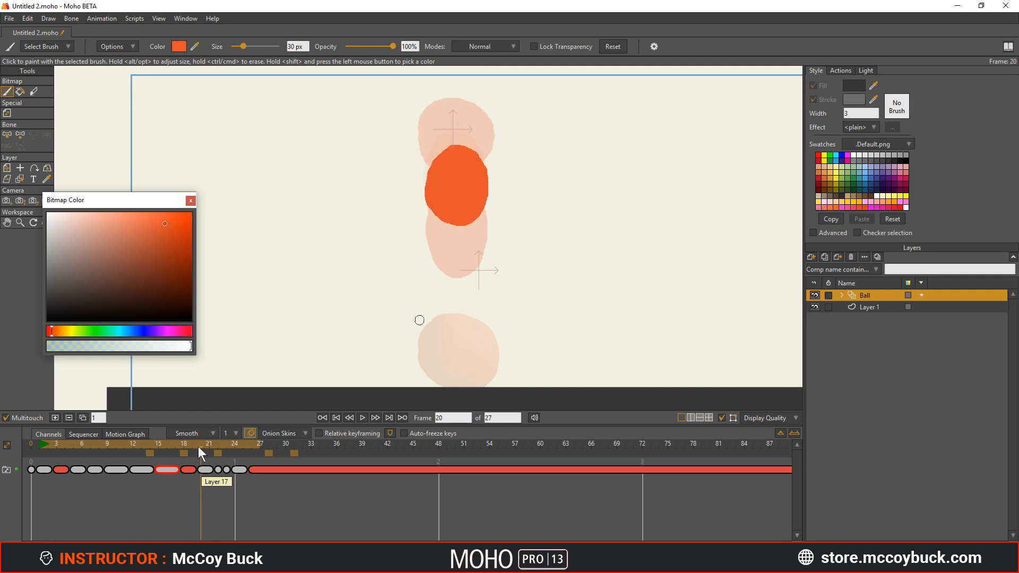
pyautogui.rightClick(203, 471)
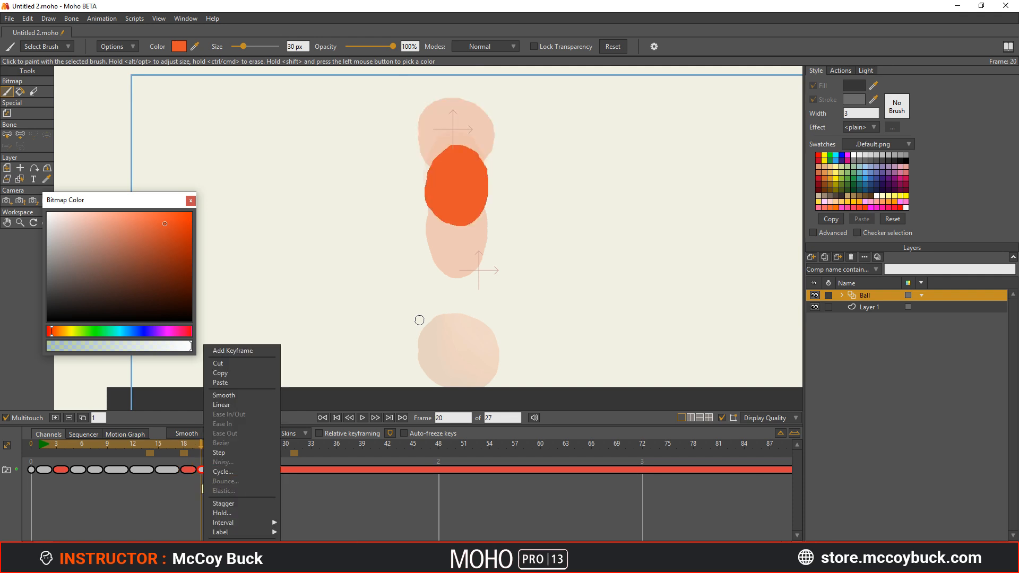
pyautogui.click(249, 545)
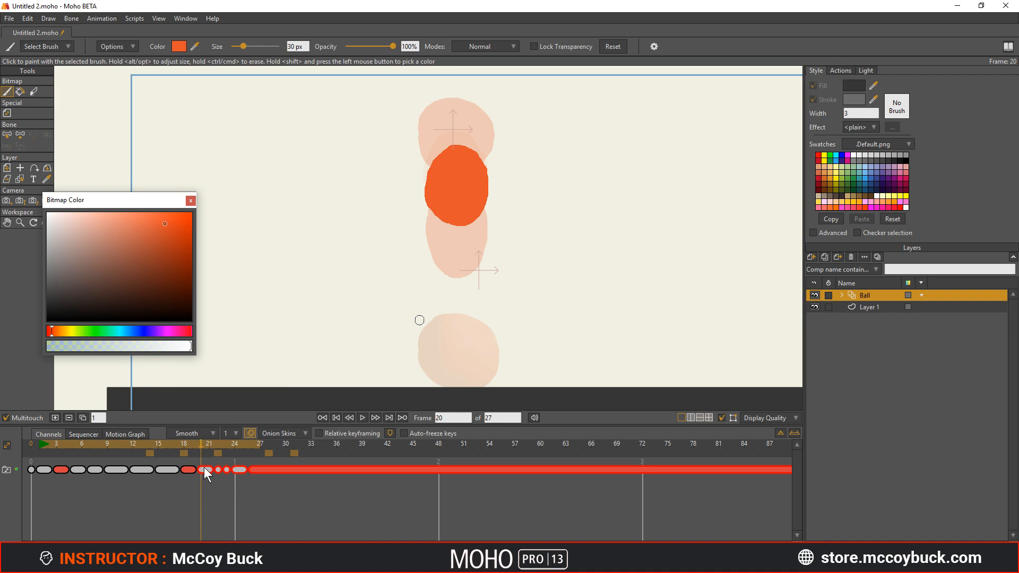
pyautogui.moveTo(204, 468); pyautogui.dragTo(214, 469)
pyautogui.click(204, 484)
# - Add a new cel at frame 19, paint an orange in-between ball just below the peak drawing, and preview the animation
pyautogui.press('Left')
pyautogui.press('Left')
pyautogui.press('Right')
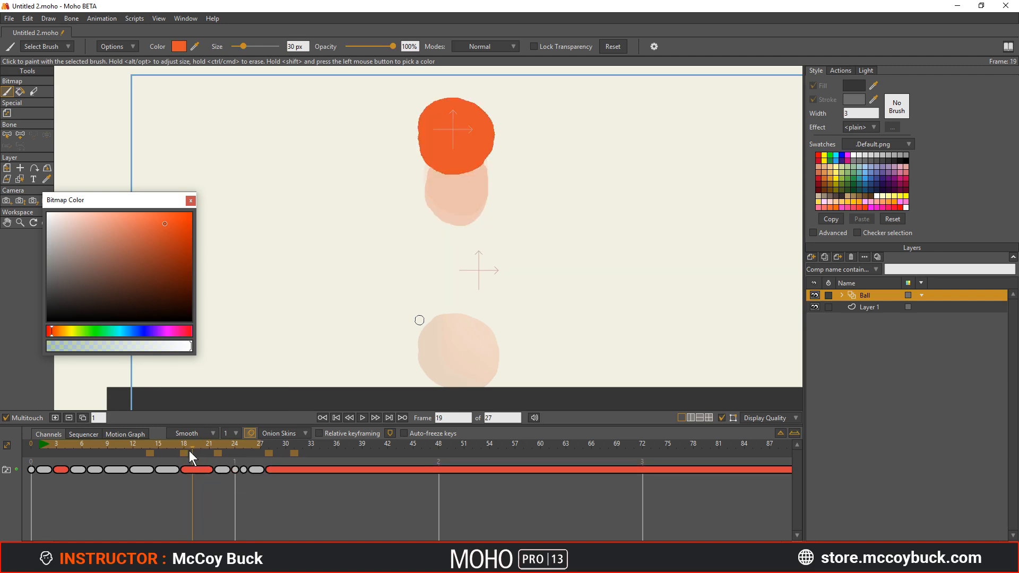
pyautogui.click(55, 418)
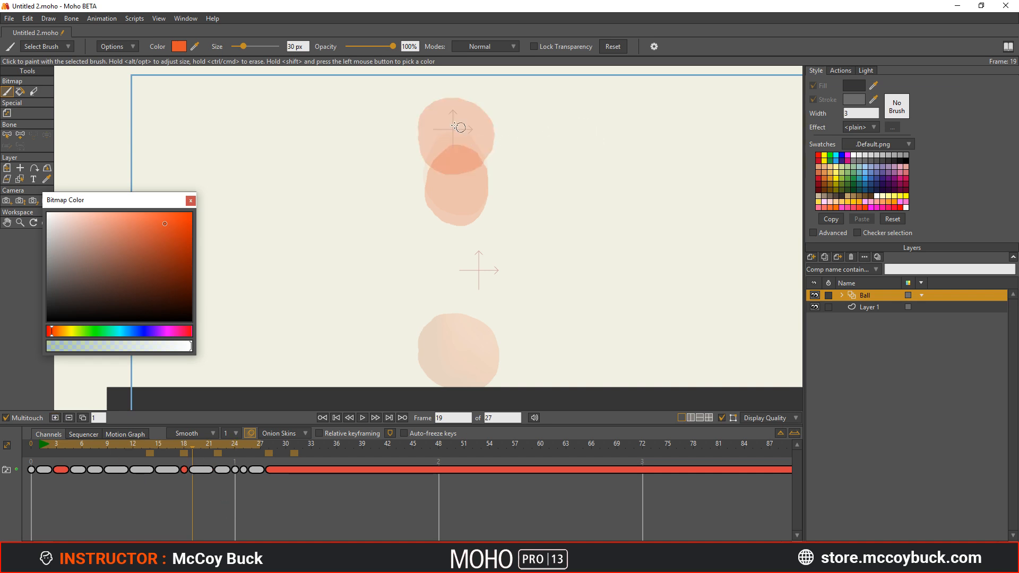
pyautogui.moveTo(459, 121)
pyautogui.mouseDown()
pyautogui.moveTo(432, 138)
pyautogui.moveTo(428, 161)
pyautogui.moveTo(448, 182)
pyautogui.moveTo(471, 180)
pyautogui.moveTo(483, 152)
pyautogui.moveTo(459, 129)
pyautogui.moveTo(438, 134)
pyautogui.moveTo(444, 163)
pyautogui.moveTo(478, 158)
pyautogui.moveTo(453, 127)
pyautogui.moveTo(442, 137)
pyautogui.moveTo(473, 149)
pyautogui.moveTo(450, 127)
pyautogui.moveTo(443, 167)
pyautogui.moveTo(479, 157)
pyautogui.mouseUp()
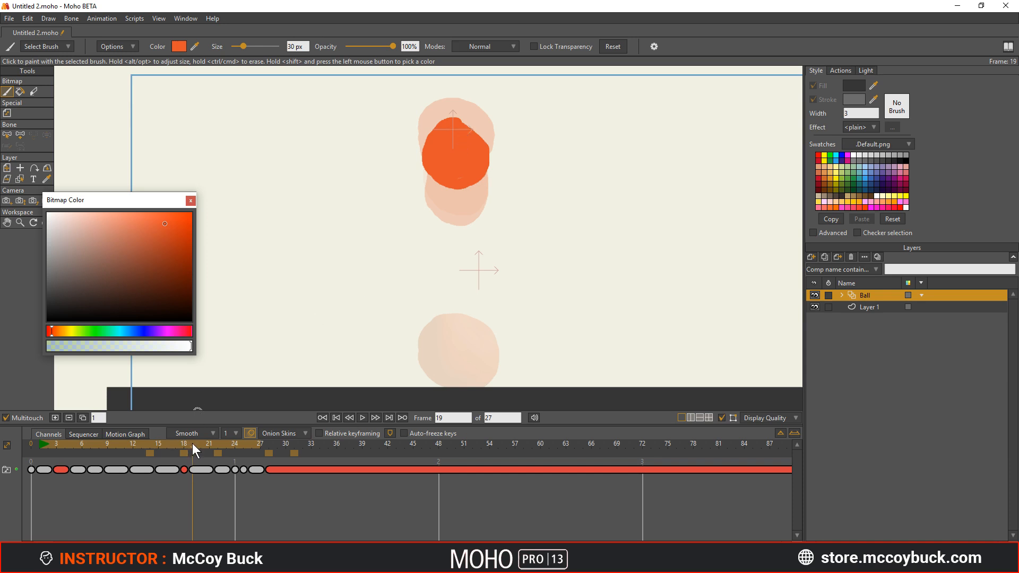
pyautogui.press('space')
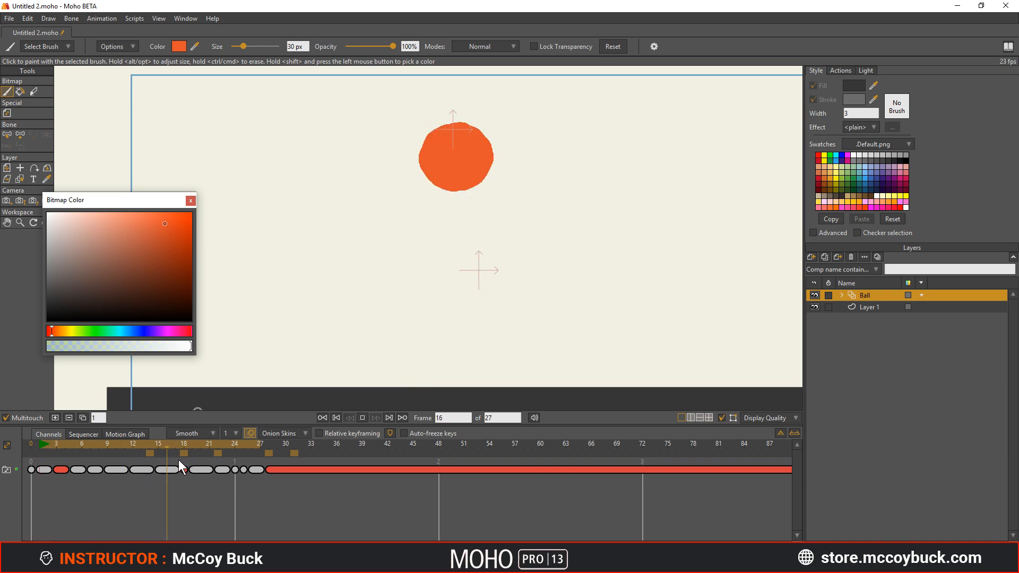
pyautogui.press('space')
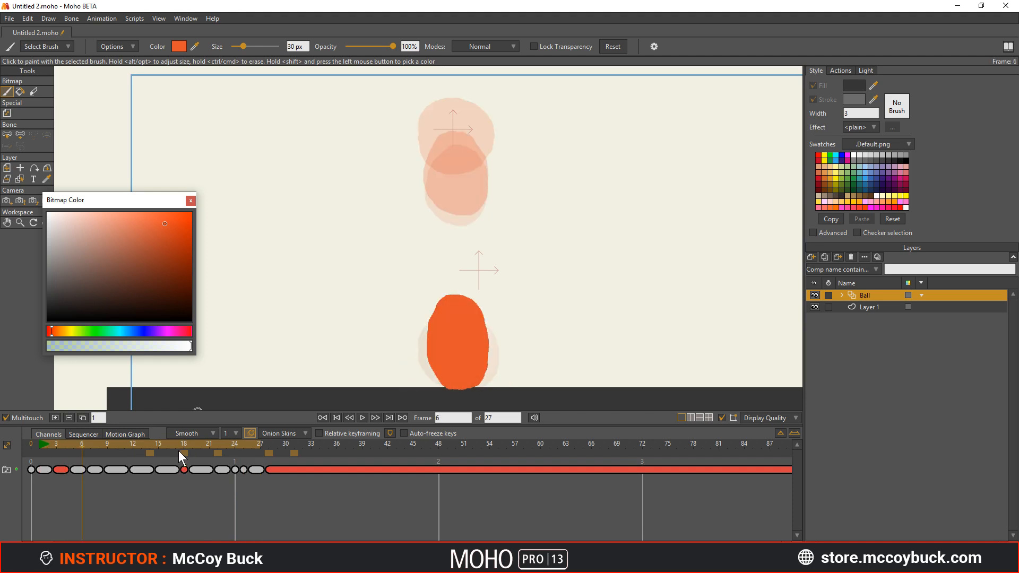
# - Shift the cel at frame 19 and all following cels two frames later to hold the peak drawing longer, and preview the animation
pyautogui.moveTo(178, 450)
pyautogui.mouseDown()
pyautogui.moveTo(197, 442)
pyautogui.moveTo(183, 441)
pyautogui.moveTo(199, 447)
pyautogui.moveTo(161, 446)
pyautogui.mouseUp()
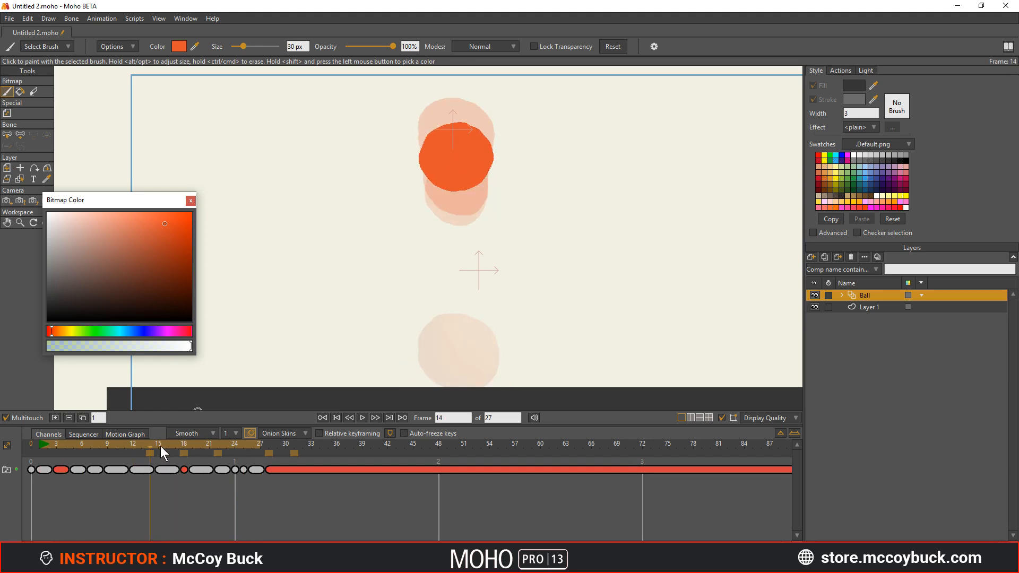
pyautogui.rightClick(202, 470)
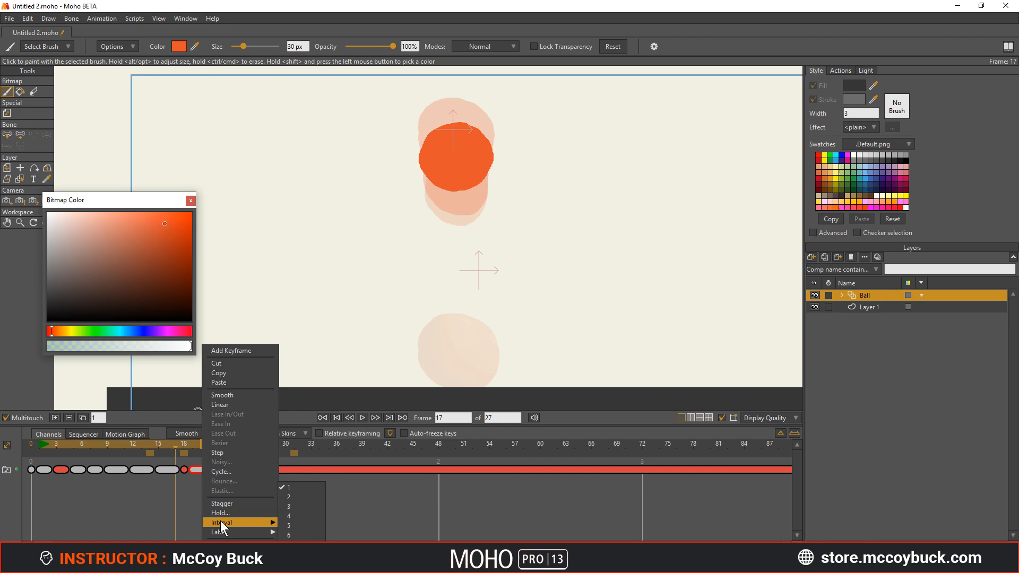
pyautogui.click(223, 532)
pyautogui.moveTo(195, 471); pyautogui.dragTo(210, 472)
pyautogui.moveTo(146, 445); pyautogui.dragTo(29, 452)
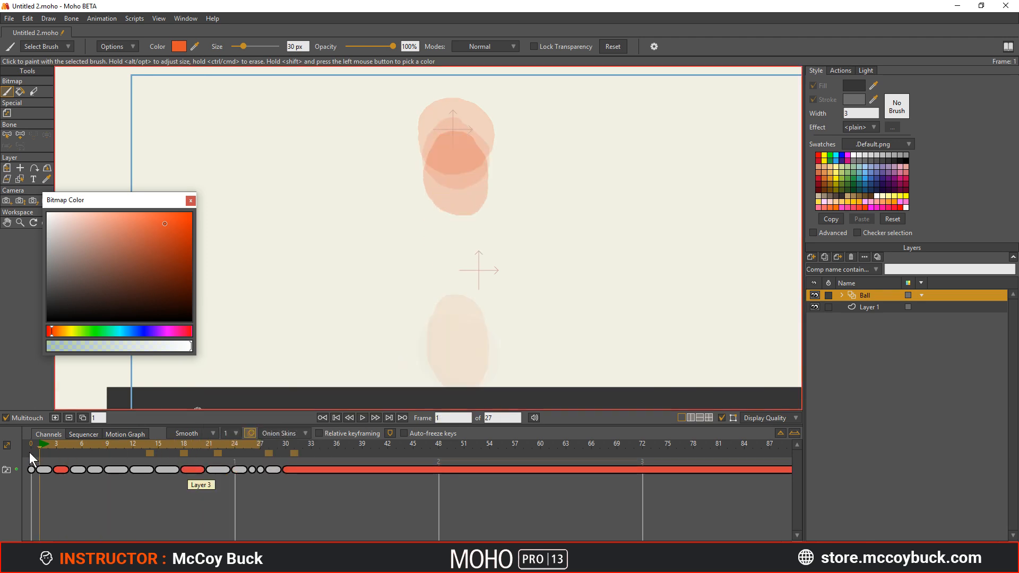
pyautogui.press('space')
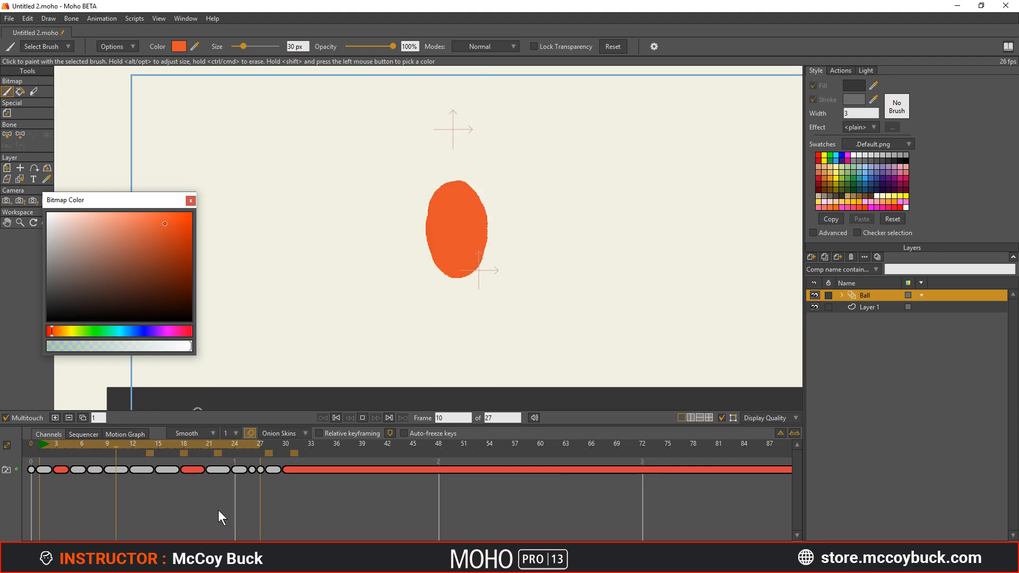
pyautogui.press('space')
# - Extend the cels at frames 26 and 27 to two frames each, set the playback end to frame 33, and preview the loop
pyautogui.moveTo(207, 440); pyautogui.dragTo(254, 450)
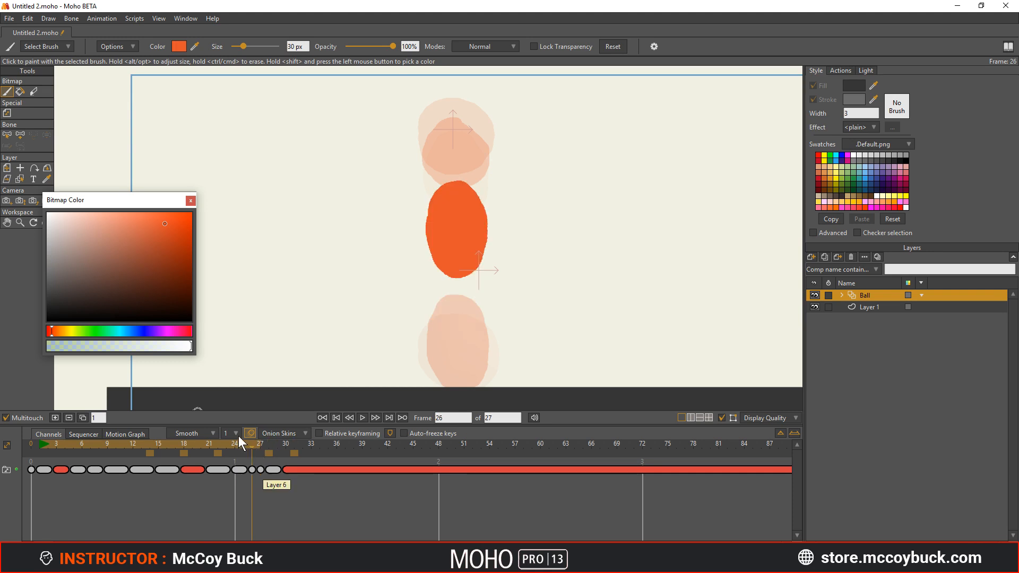
pyautogui.click(261, 471)
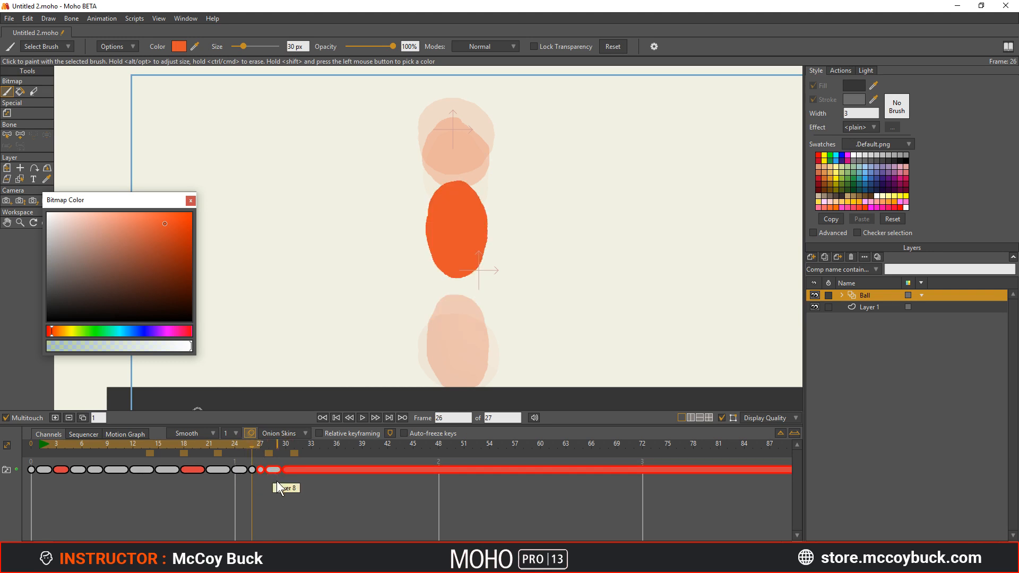
pyautogui.click(274, 471)
pyautogui.moveTo(282, 471); pyautogui.dragTo(268, 471)
pyautogui.click(267, 489)
pyautogui.click(254, 461)
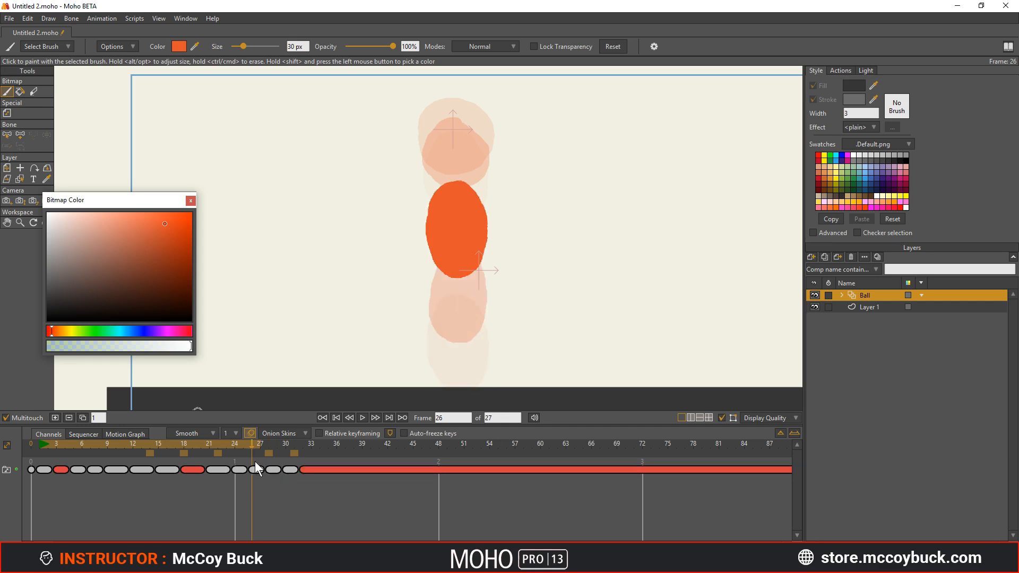
pyautogui.keyDown('ctrl'); pyautogui.rightClick(311, 445); pyautogui.keyUp('ctrl')
pyautogui.press('space')
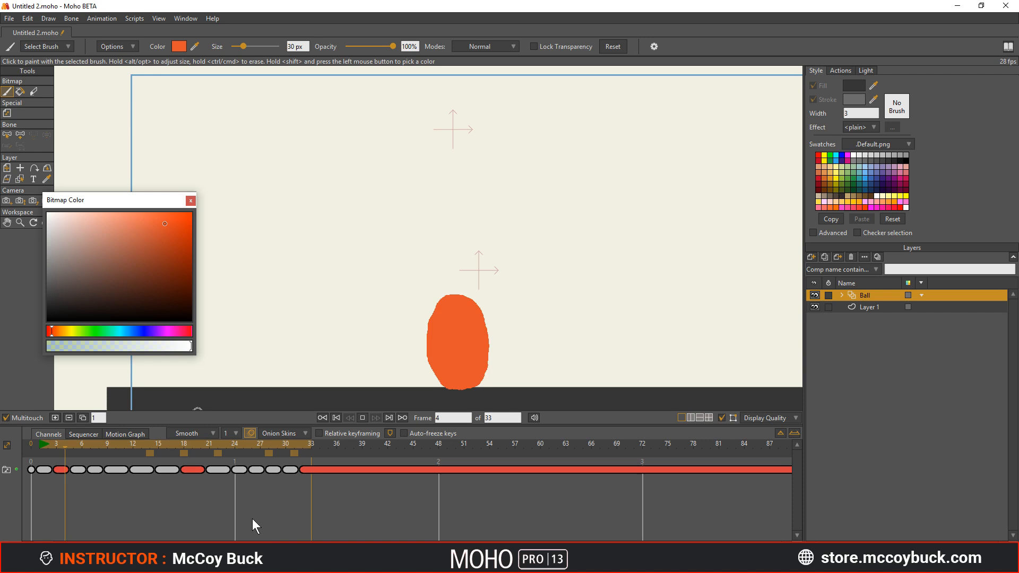
pyautogui.press('space')
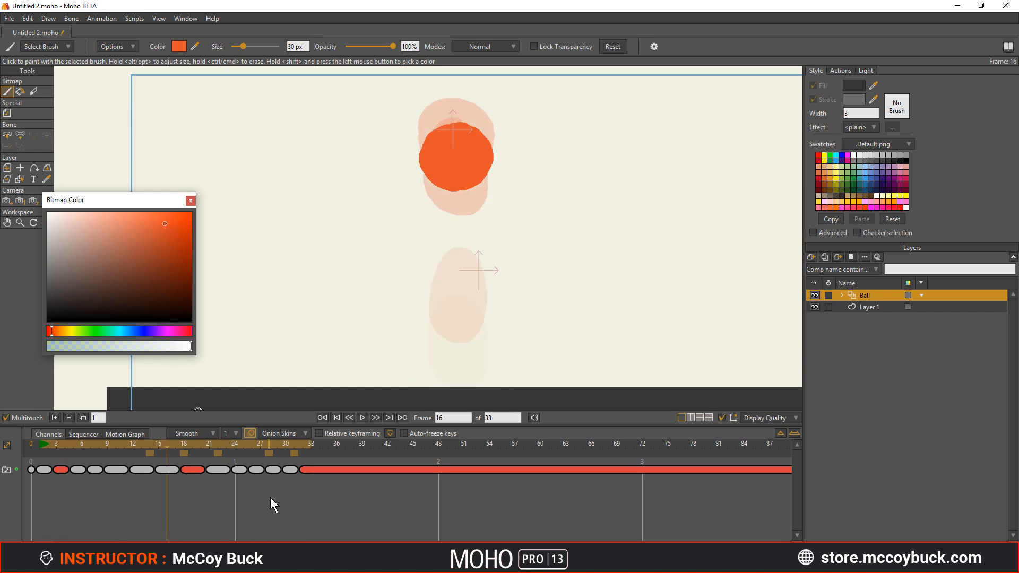
# - Review the fall from the peak, shift the cel at frame 24 and all following cels one frame earlier, and preview
pyautogui.moveTo(189, 446); pyautogui.dragTo(248, 448)
pyautogui.press('space')
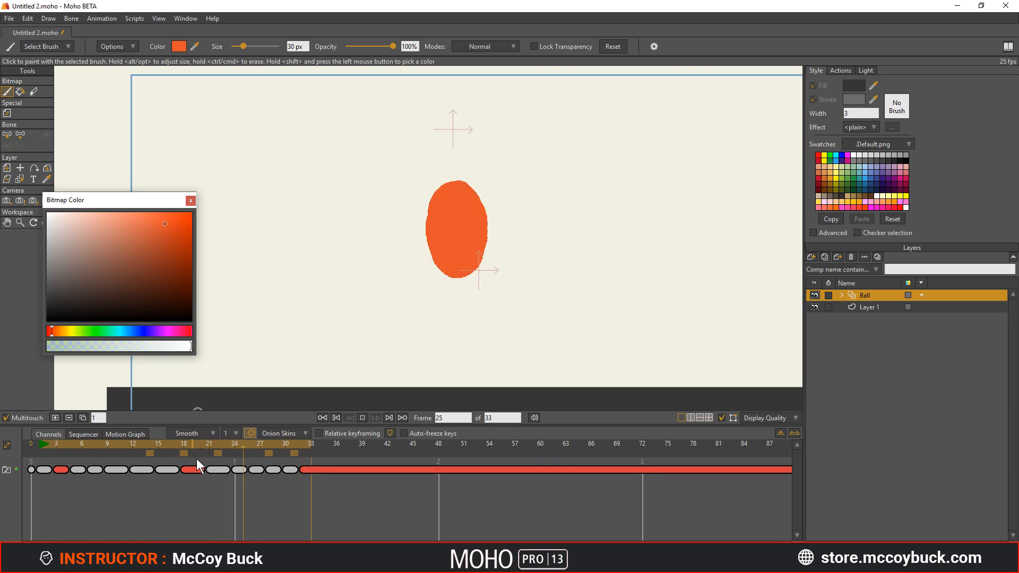
pyautogui.press('space')
pyautogui.click(194, 442)
pyautogui.moveTo(219, 447); pyautogui.dragTo(319, 487)
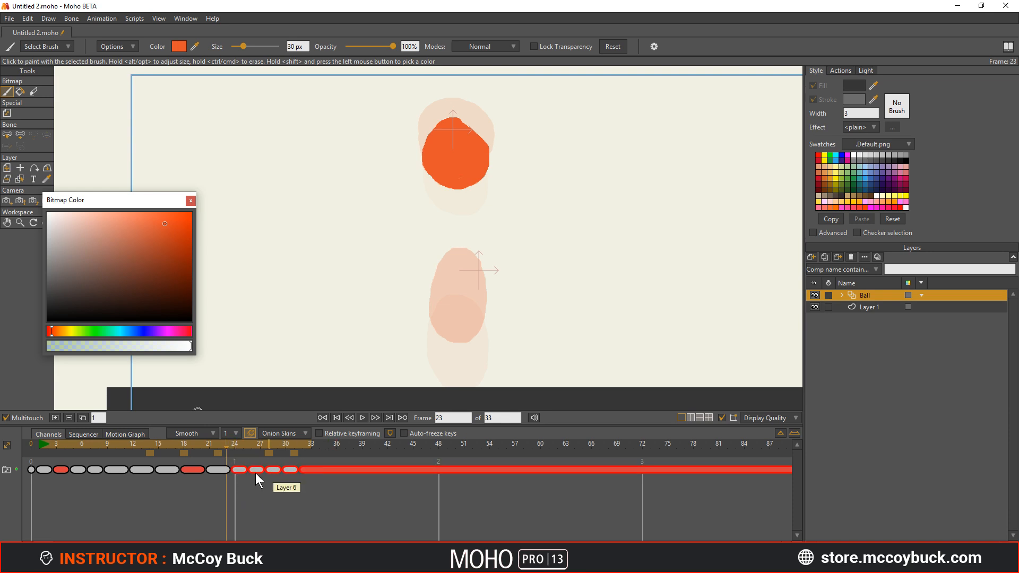
pyautogui.moveTo(245, 471); pyautogui.dragTo(237, 472)
pyautogui.press('space')
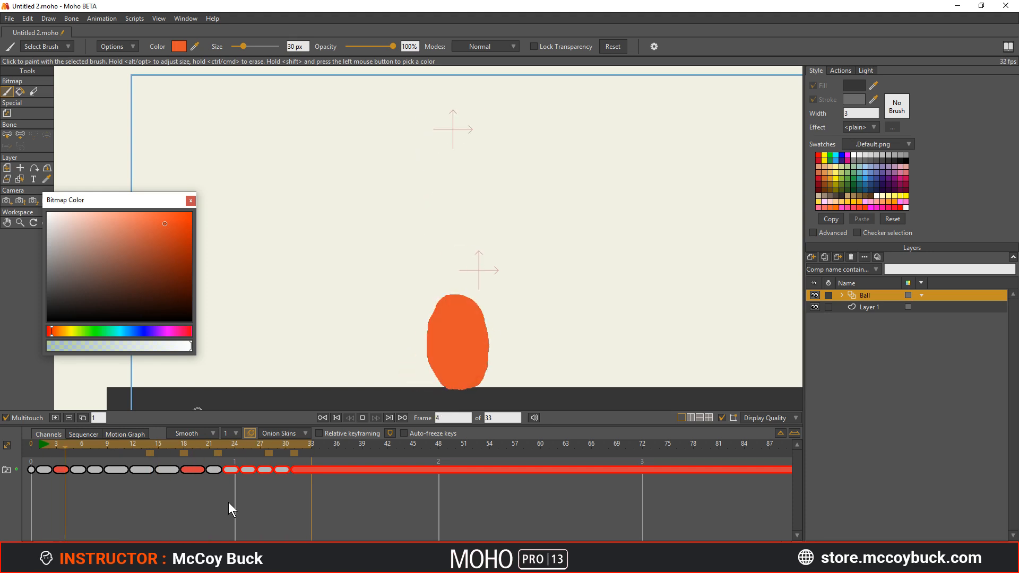
pyautogui.press('space')
# - Shorten the three falling-ball cels starting at frame 23 to one frame each, moving the following cels earlier to close the gaps
pyautogui.click(228, 444)
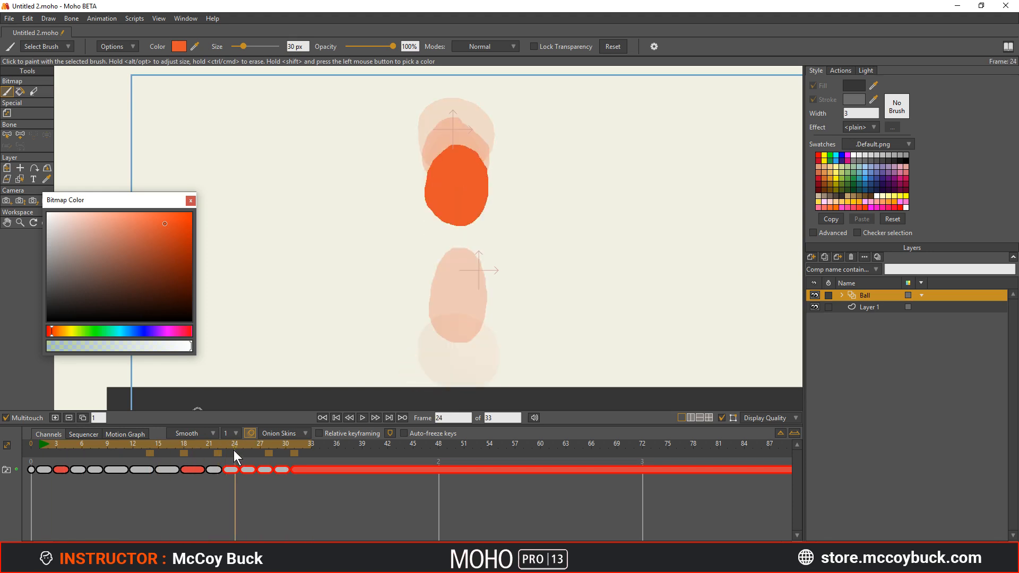
pyautogui.click(234, 494)
pyautogui.moveTo(299, 473); pyautogui.dragTo(312, 472)
pyautogui.moveTo(255, 490); pyautogui.dragTo(250, 471)
pyautogui.click(260, 479)
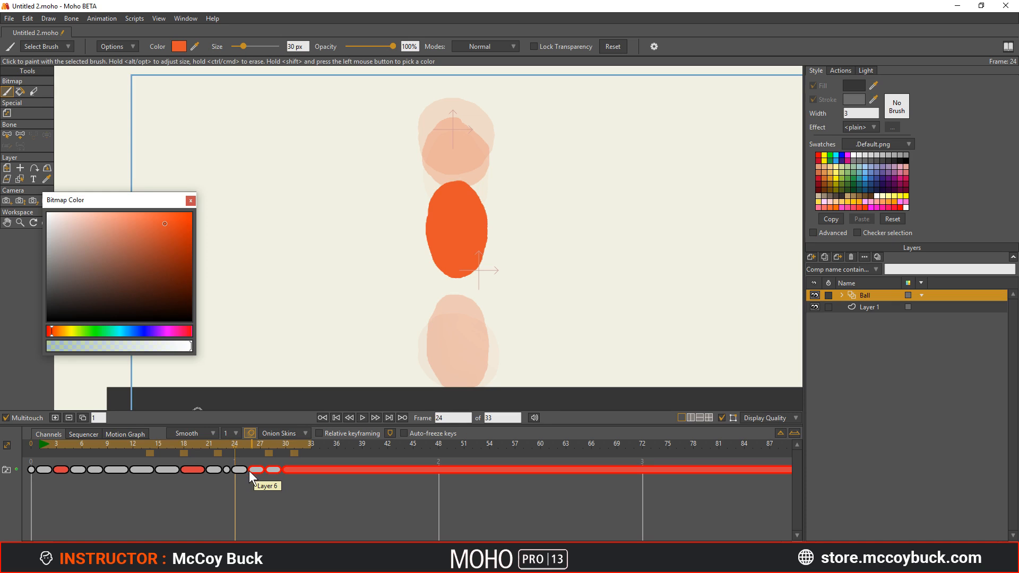
pyautogui.click(244, 447)
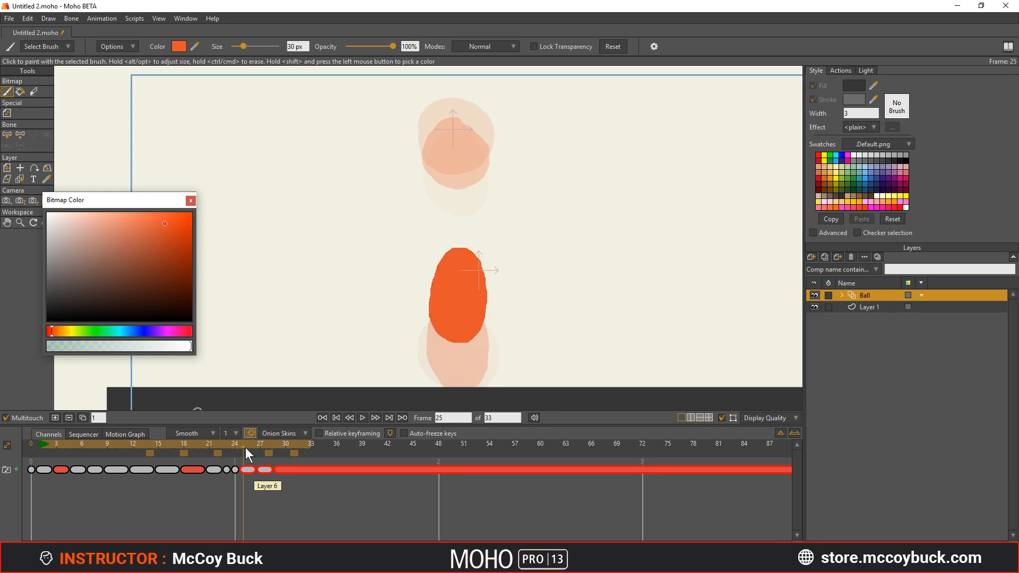
pyautogui.moveTo(249, 478)
pyautogui.mouseDown()
pyautogui.moveTo(280, 472)
pyautogui.moveTo(263, 485)
pyautogui.moveTo(261, 471)
pyautogui.mouseUp()
pyautogui.click(252, 486)
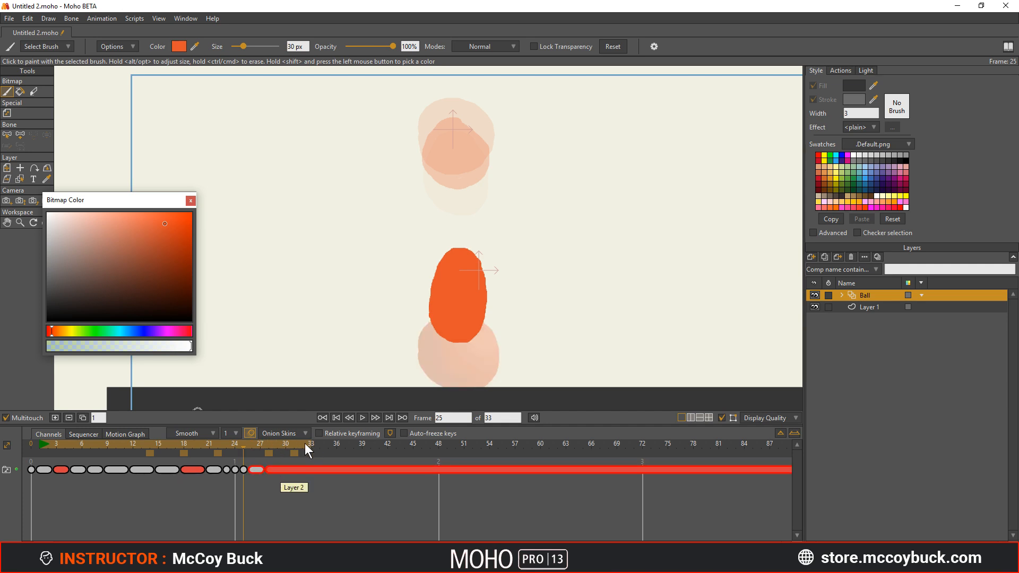
pyautogui.click(264, 484)
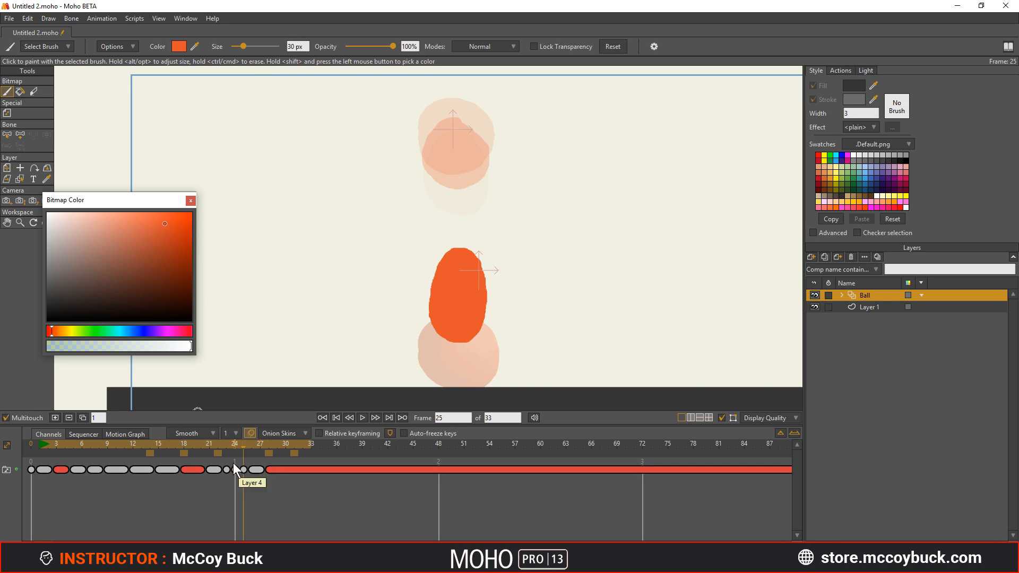
# - Preview the faster fall, set the playback end to frame 29, and replay the loop
pyautogui.press('space')
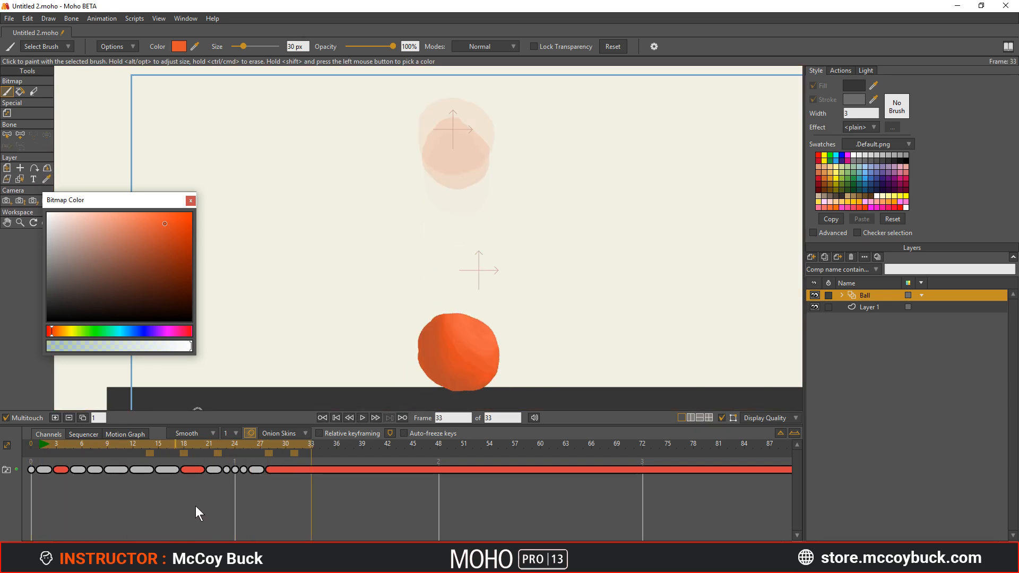
pyautogui.keyDown('ctrl'); pyautogui.rightClick(276, 444); pyautogui.keyUp('ctrl')
pyautogui.press('space')
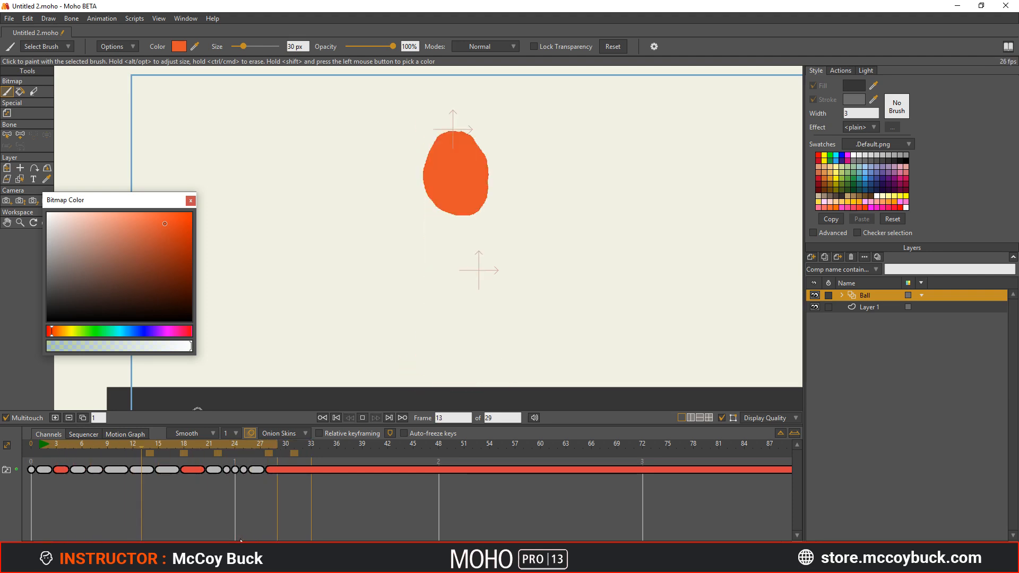
pyautogui.press('space')
# - Try shortening the squash cel at frame 1 to one frame by shifting the following cels earlier, preview it, and undo the shift
pyautogui.moveTo(39, 443)
pyautogui.mouseDown()
pyautogui.moveTo(97, 444)
pyautogui.moveTo(41, 448)
pyautogui.mouseUp()
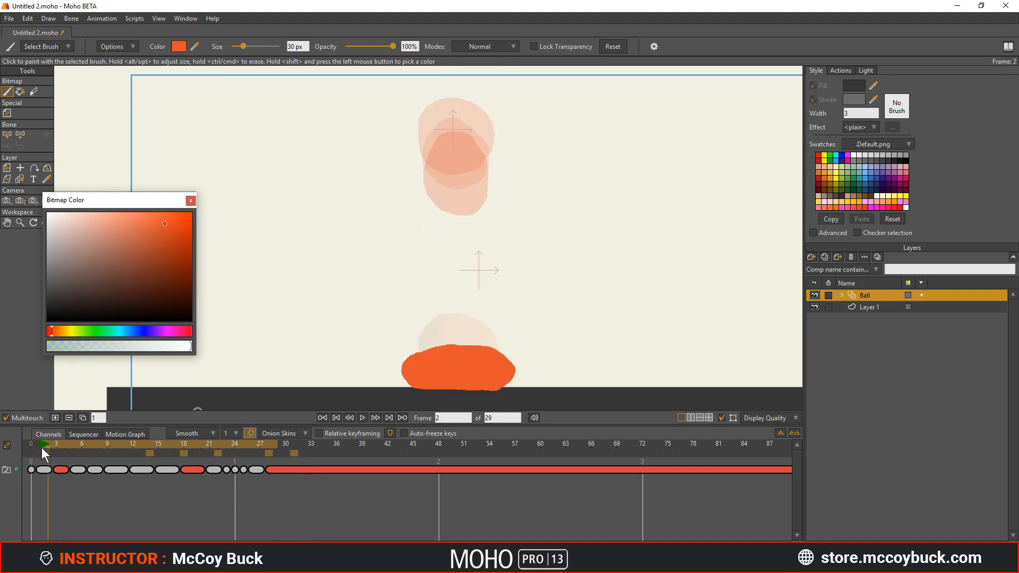
pyautogui.moveTo(58, 489); pyautogui.dragTo(129, 470)
pyautogui.rightClick(59, 472)
pyautogui.moveTo(86, 532)
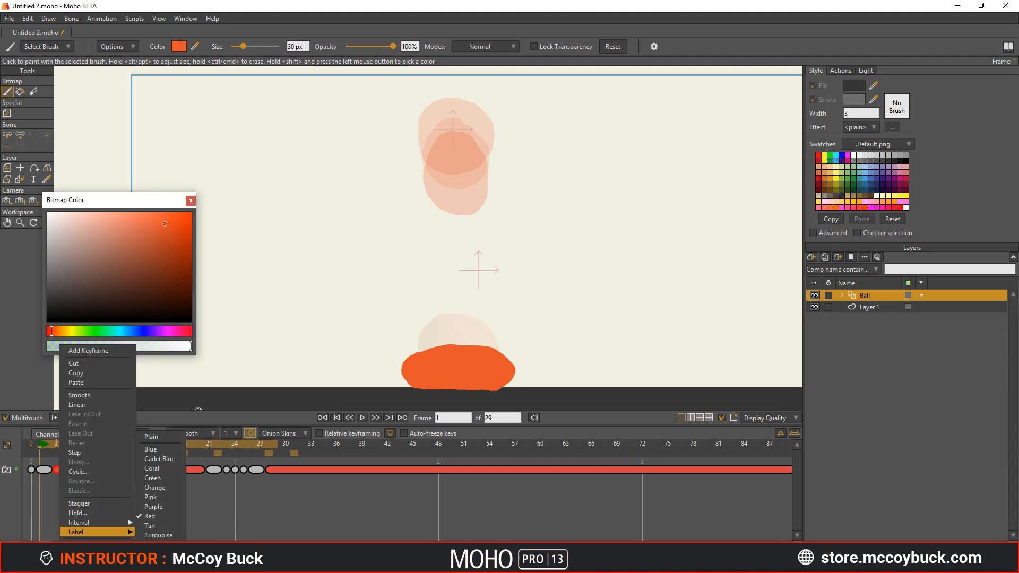
pyautogui.click(60, 470)
pyautogui.moveTo(57, 468); pyautogui.dragTo(49, 470)
pyautogui.click(63, 489)
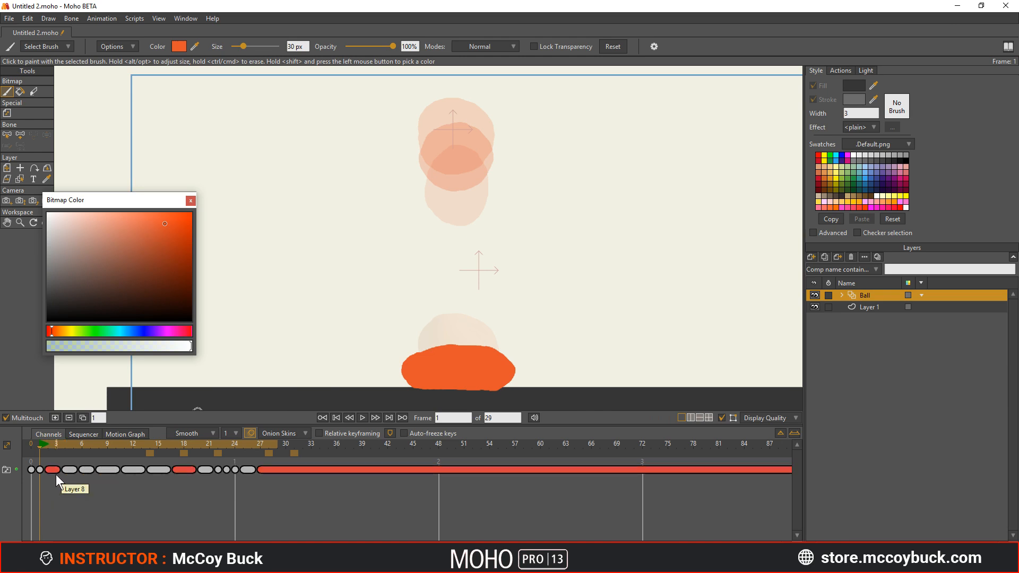
pyautogui.press('space')
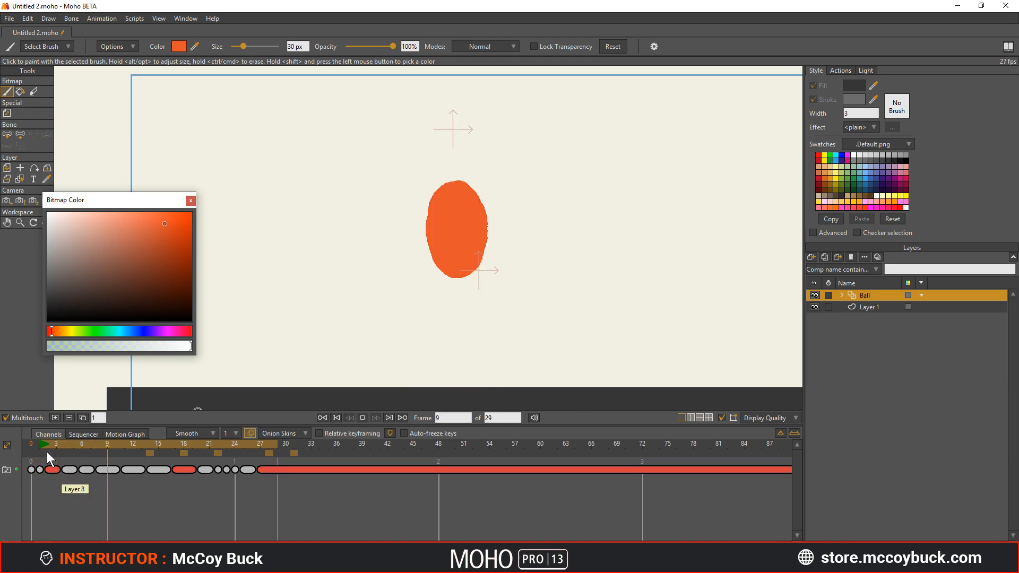
pyautogui.press('space')
pyautogui.hotkey('ctrl', 'z')
# - Try shortening the cel at frame 3 to one frame by shifting the cels from frame 5 onward one frame earlier, and preview
pyautogui.click(77, 471)
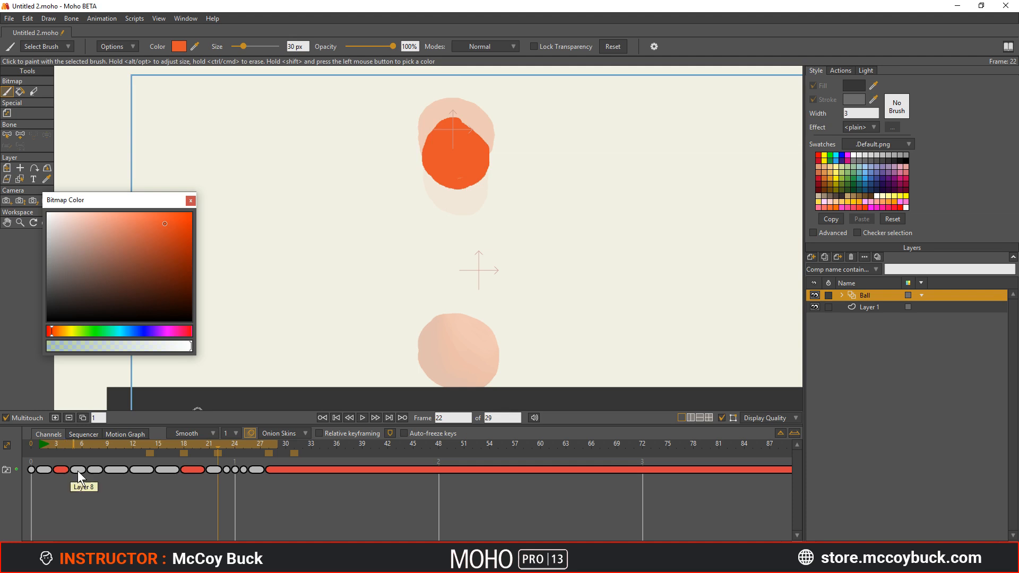
pyautogui.rightClick(78, 470)
pyautogui.click(88, 546)
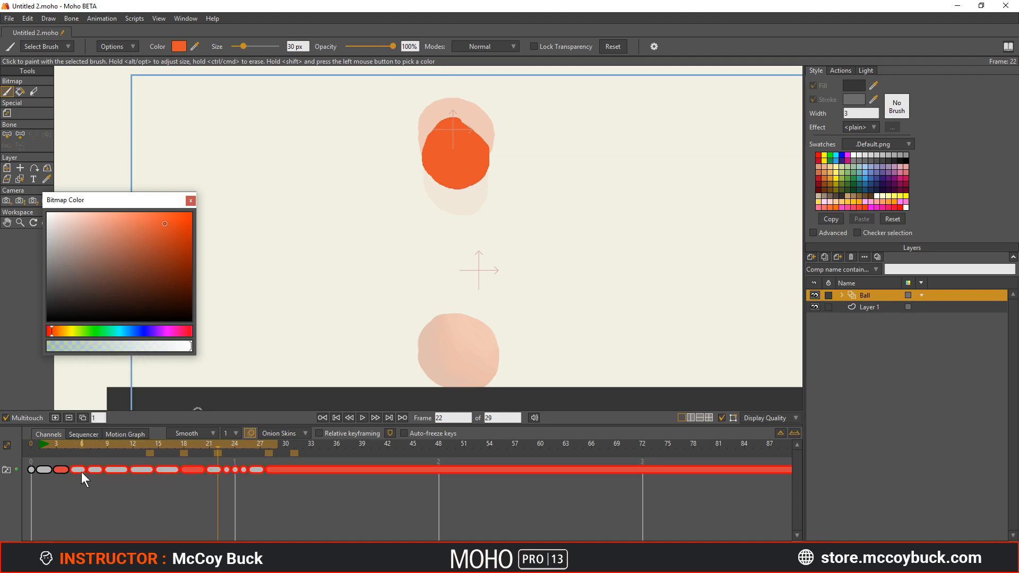
pyautogui.moveTo(81, 470); pyautogui.dragTo(52, 453)
pyautogui.click(70, 486)
pyautogui.press('space')
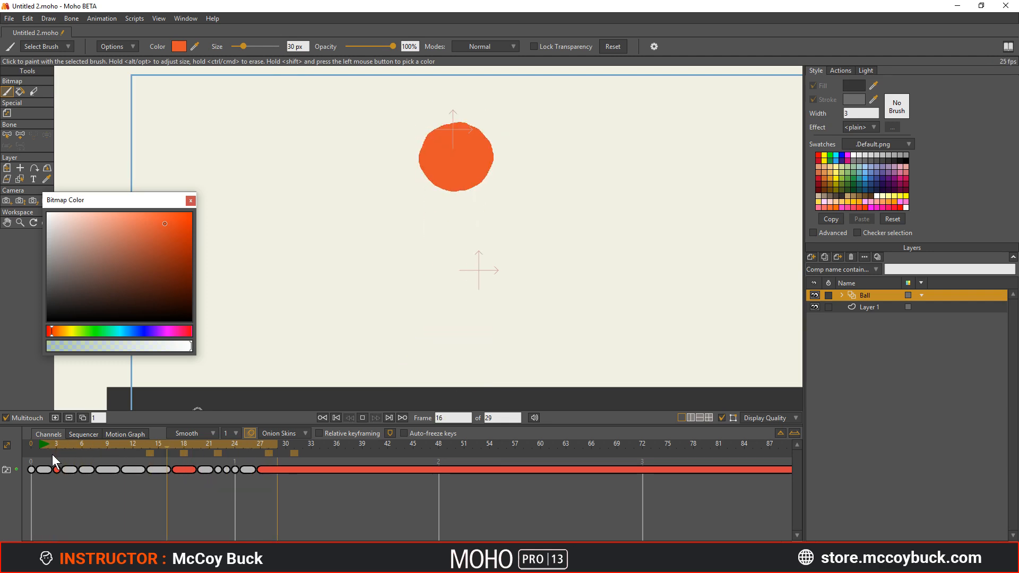
pyautogui.press('space')
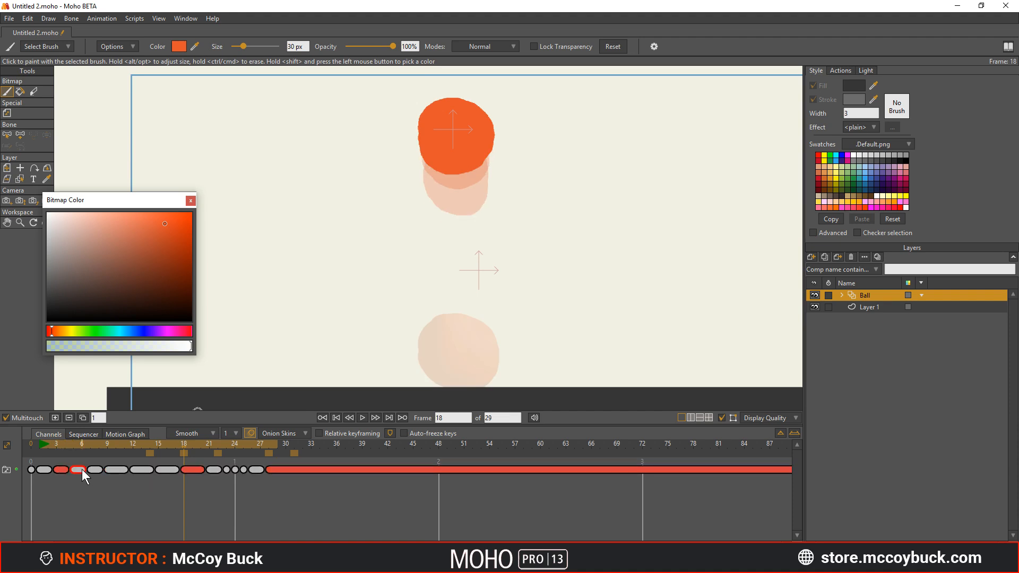
# - Shorten the cel at frame 5 to one frame by shifting the cels from frame 7 onward one frame earlier, and preview
pyautogui.rightClick(83, 468)
pyautogui.click(47, 503)
pyautogui.rightClick(96, 470)
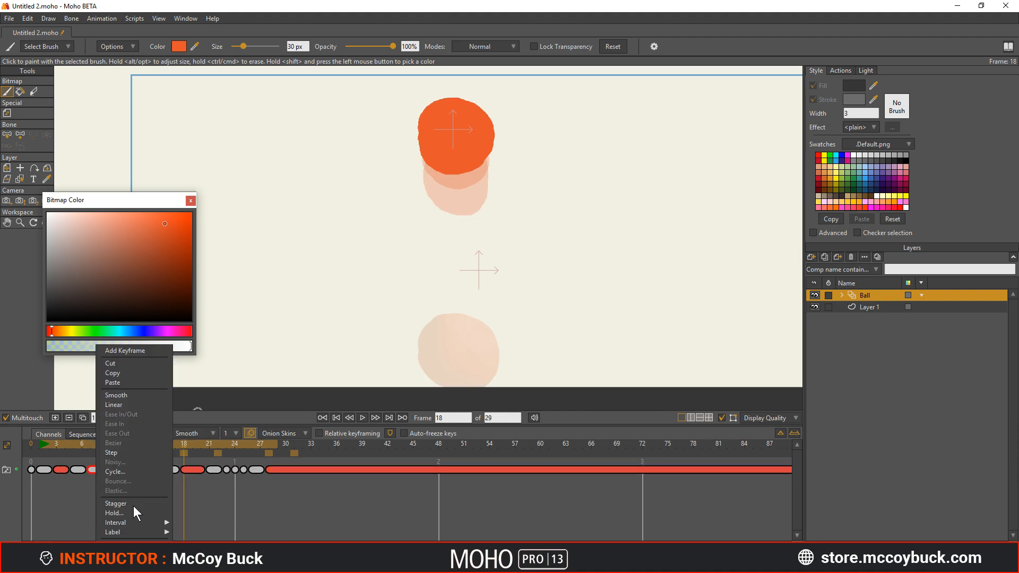
pyautogui.click(90, 469)
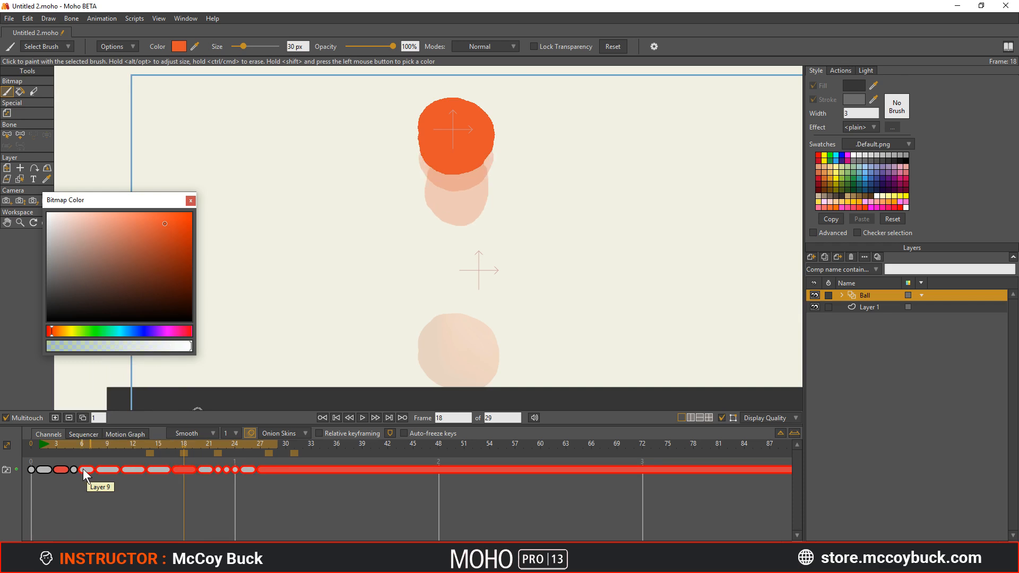
pyautogui.moveTo(88, 472); pyautogui.dragTo(42, 447)
pyautogui.press('space')
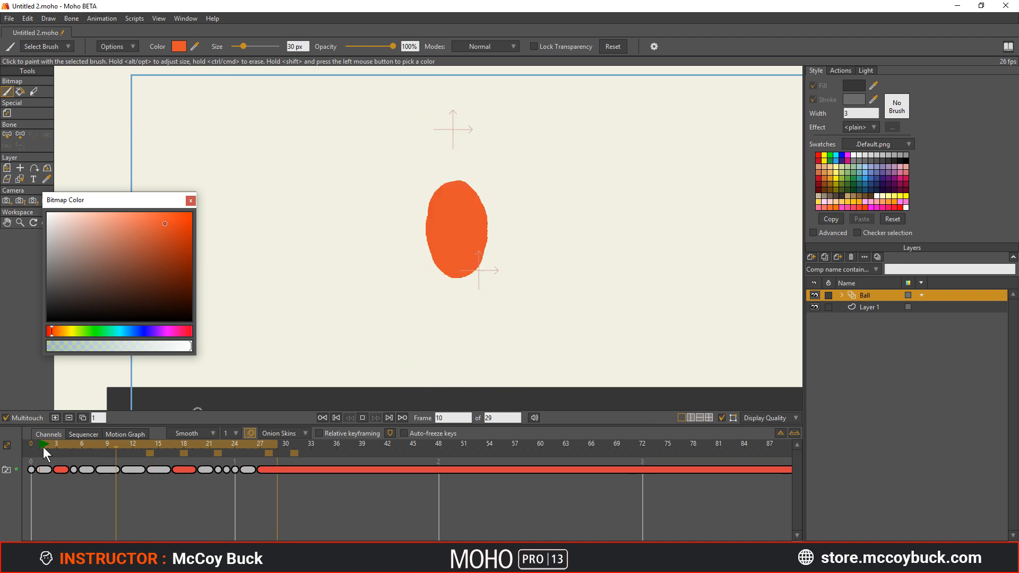
pyautogui.press('space')
# - Set the playback end to frame 28, preview the loop, and scrub through its frames
pyautogui.moveTo(251, 441); pyautogui.dragTo(266, 444)
pyautogui.press('space')
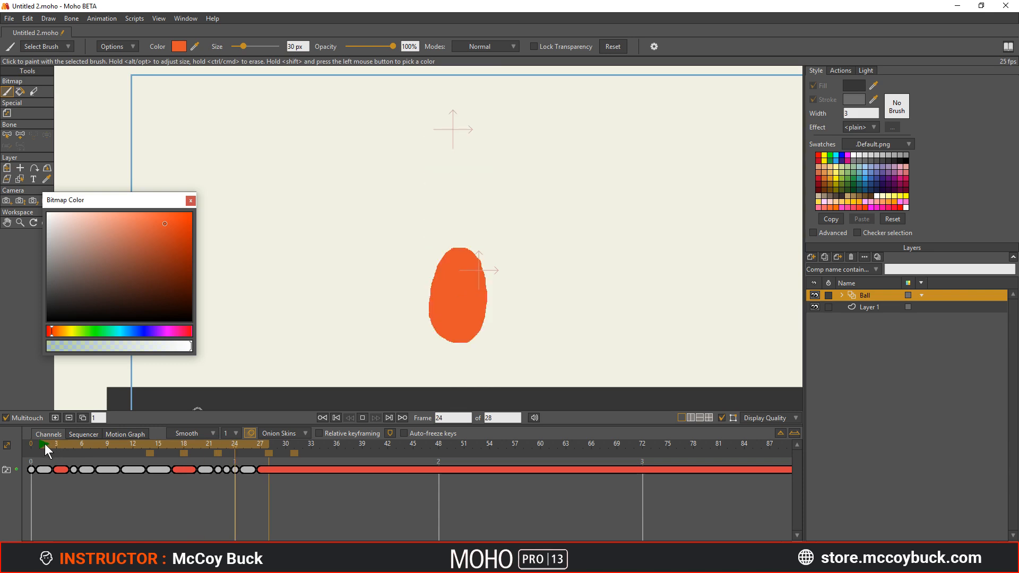
pyautogui.moveTo(45, 444); pyautogui.dragTo(278, 461)
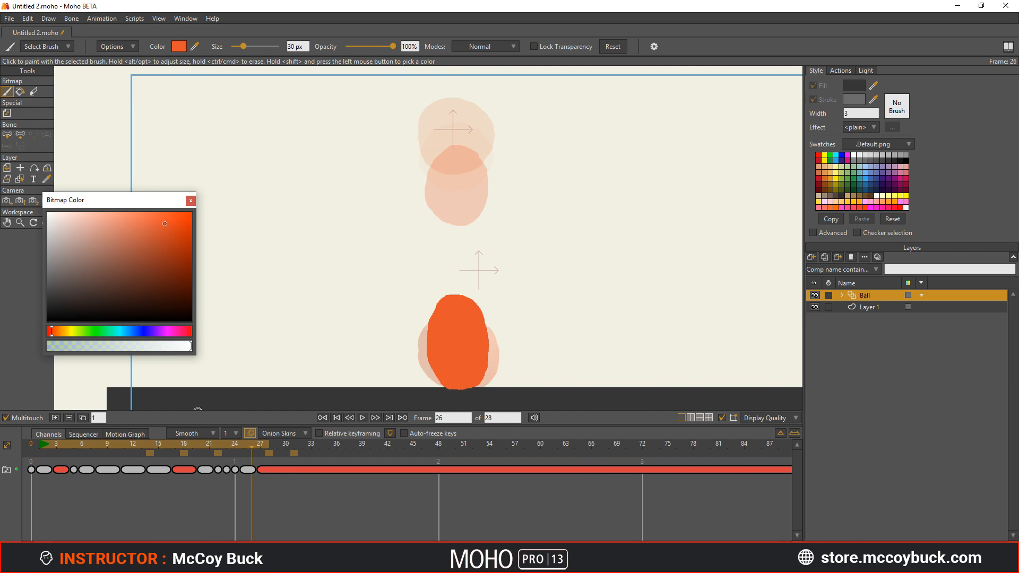
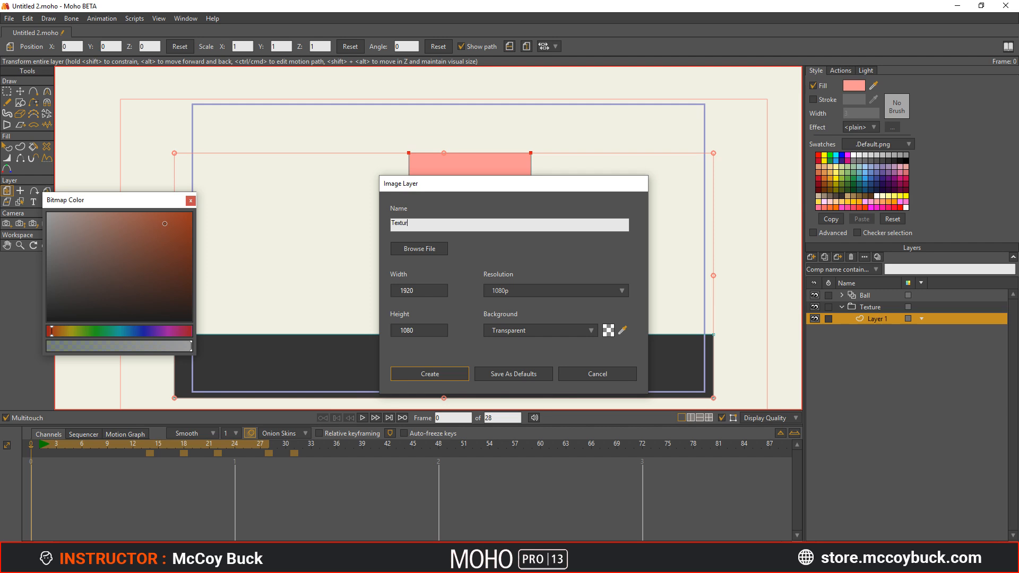
# - Create a transparent 1920 × 1080 image layer named Texture above Layer 1, and select the Texture group
pyautogui.click(463, 374)
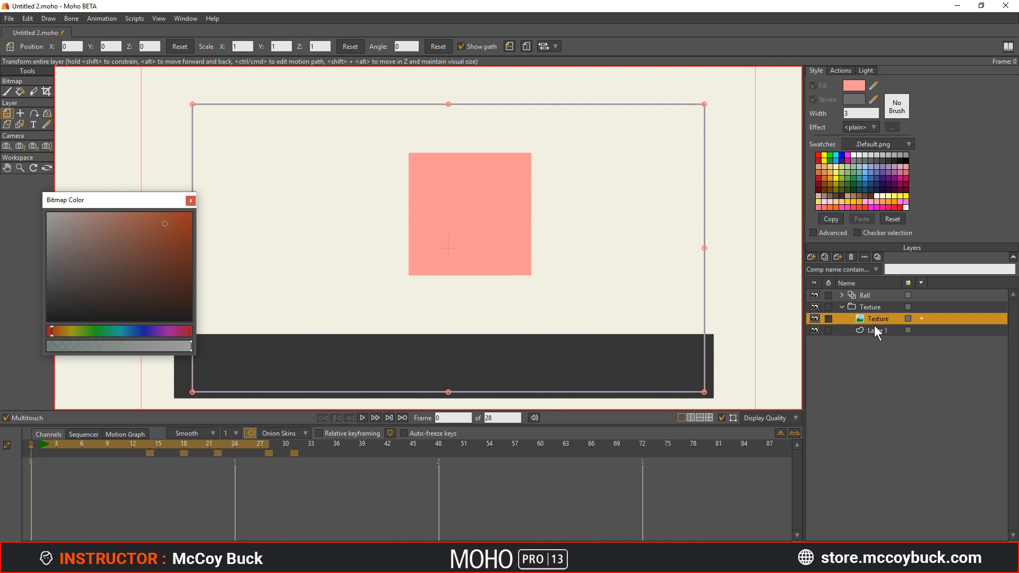
pyautogui.click(878, 308)
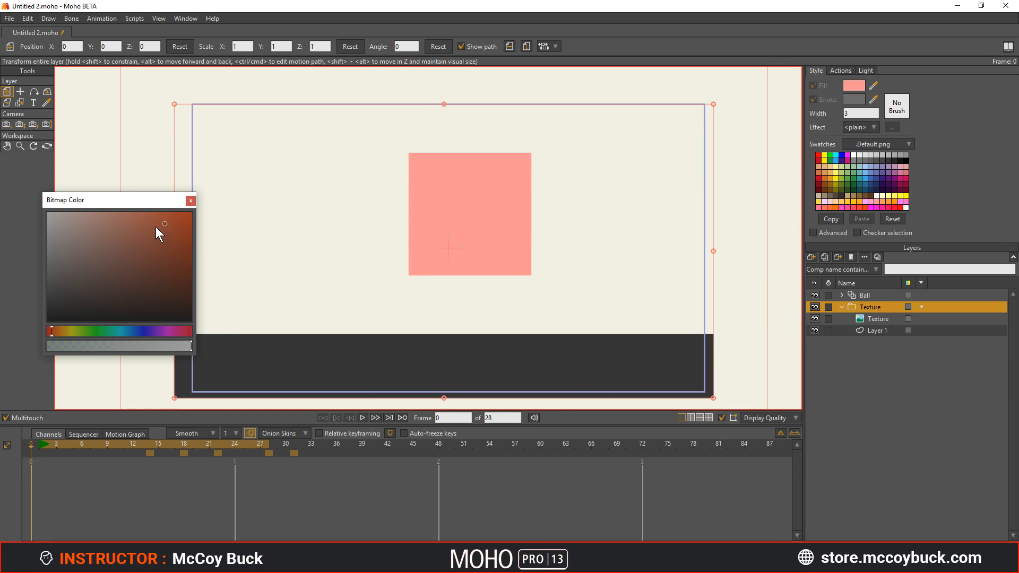
# - Nudge the Texture group slightly downward, and ready the bitmap brush on the Texture image layer with a darker red
pyautogui.moveTo(478, 204); pyautogui.dragTo(473, 214)
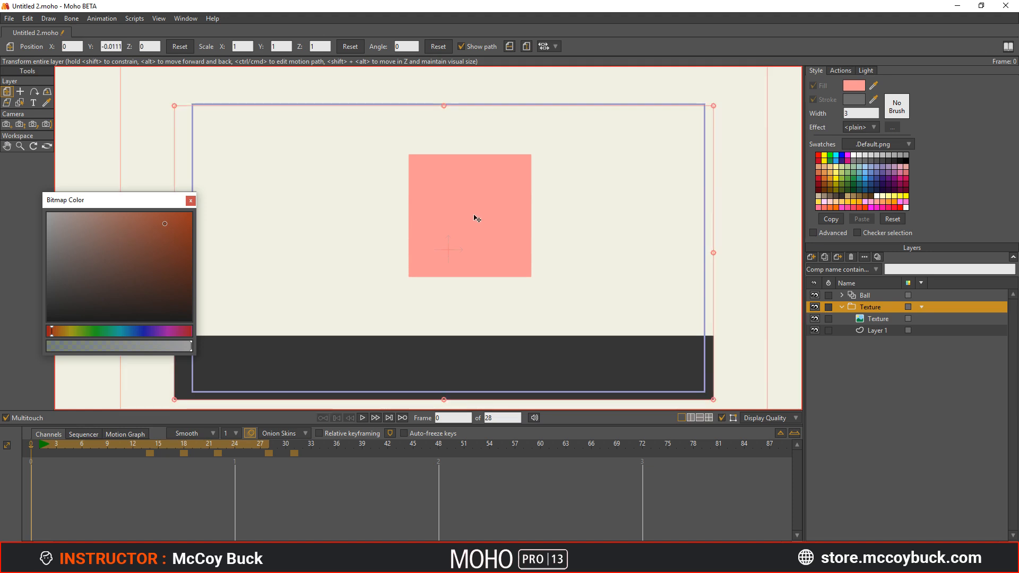
pyautogui.click(862, 318)
pyautogui.click(7, 91)
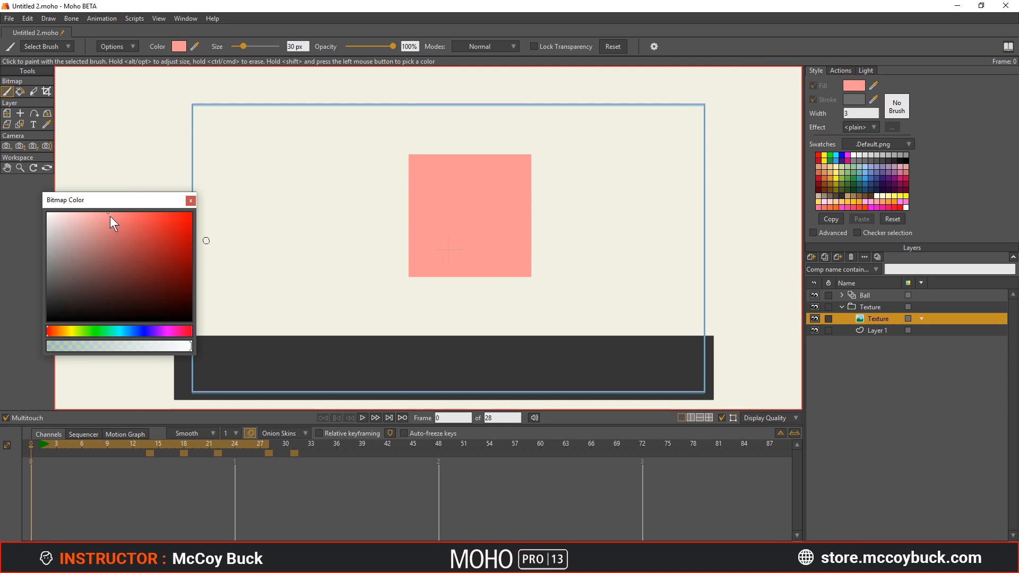
pyautogui.moveTo(108, 212)
pyautogui.mouseDown()
pyautogui.moveTo(122, 260)
pyautogui.moveTo(124, 240)
pyautogui.mouseUp()
pyautogui.moveTo(125, 242)
pyautogui.mouseDown()
pyautogui.moveTo(116, 227)
pyautogui.moveTo(128, 243)
pyautogui.mouseUp()
# - Choose the Fresh Ink brush from the Ink category and enlarge it to 221 px
pyautogui.click(123, 48)
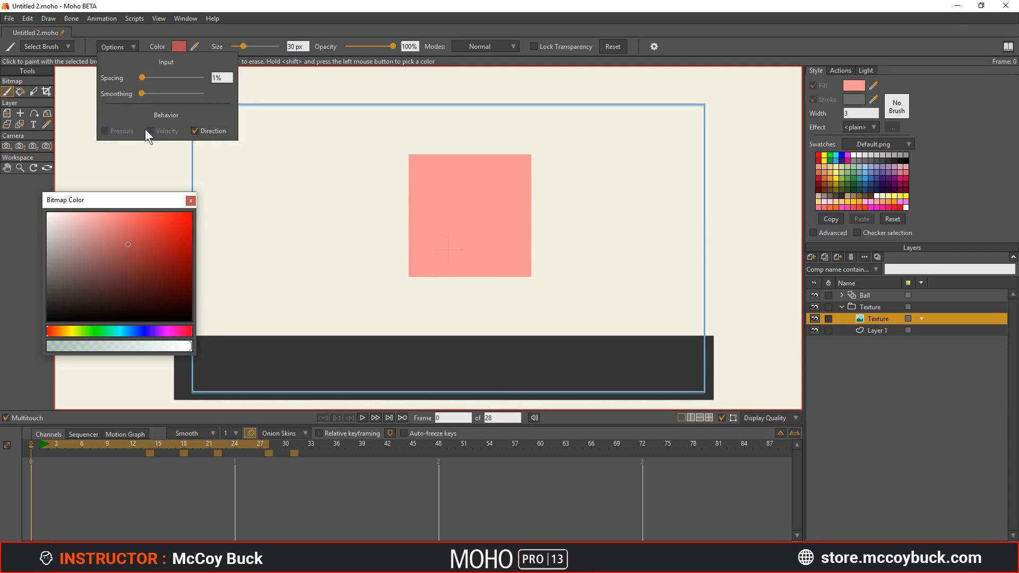
pyautogui.click(66, 46)
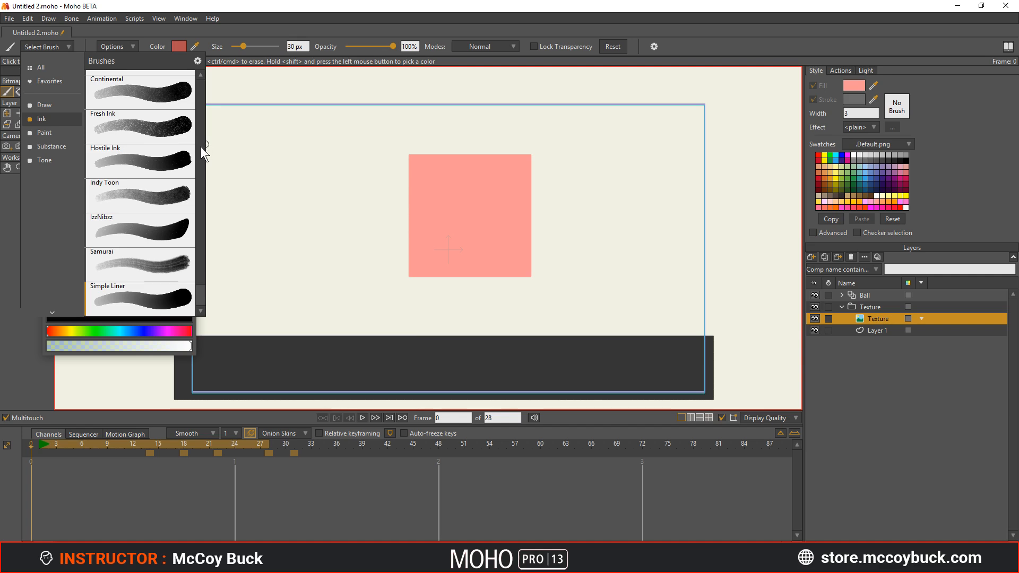
pyautogui.click(165, 125)
pyautogui.keyDown('alt'); pyautogui.moveTo(379, 248); pyautogui.dragTo(470, 239); pyautogui.keyUp('alt')
# - Try painting strokes at full opacity across the pink square and undo them
pyautogui.moveTo(408, 266)
pyautogui.mouseDown()
pyautogui.moveTo(412, 241)
pyautogui.moveTo(457, 246)
pyautogui.moveTo(371, 286)
pyautogui.moveTo(411, 246)
pyautogui.moveTo(468, 244)
pyautogui.mouseUp()
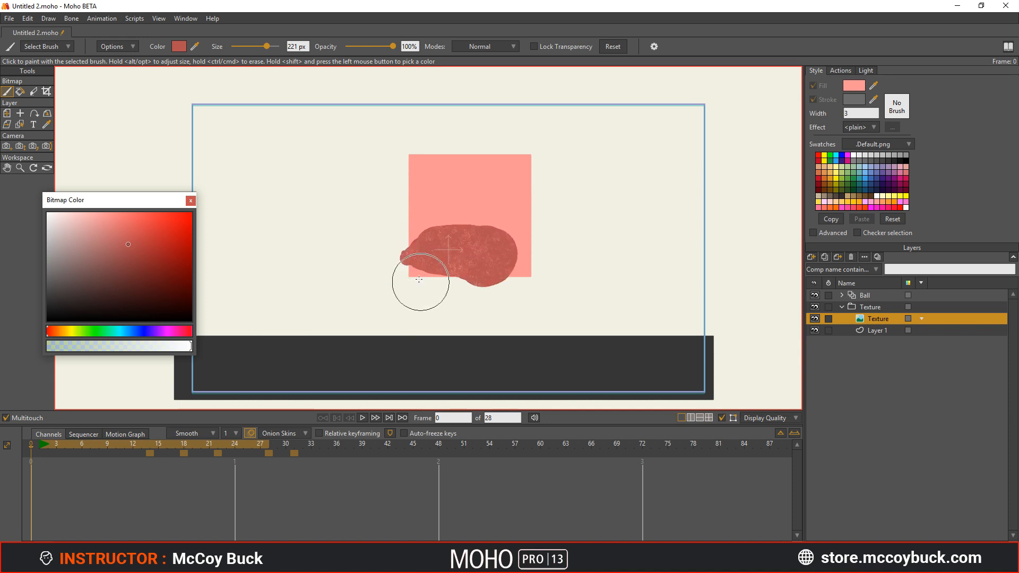
pyautogui.hotkey('ctrl', 'z')
pyautogui.moveTo(398, 269)
pyautogui.mouseDown()
pyautogui.moveTo(522, 254)
pyautogui.moveTo(513, 265)
pyautogui.moveTo(397, 272)
pyautogui.moveTo(538, 239)
pyautogui.mouseUp()
pyautogui.moveTo(411, 248); pyautogui.dragTo(510, 215)
pyautogui.hotkey('ctrl', 'z')
pyautogui.hotkey('ctrl', 'z')
pyautogui.hotkey('ctrl', 'z')
# - Lower the brush opacity to 30% and paint a texture over the whole square and slightly beyond its edges
pyautogui.click(360, 47)
pyautogui.moveTo(389, 273); pyautogui.dragTo(427, 264)
pyautogui.moveTo(509, 260)
pyautogui.mouseDown()
pyautogui.moveTo(394, 231)
pyautogui.moveTo(564, 192)
pyautogui.moveTo(414, 199)
pyautogui.moveTo(475, 172)
pyautogui.moveTo(567, 155)
pyautogui.moveTo(405, 167)
pyautogui.moveTo(381, 210)
pyautogui.mouseUp()
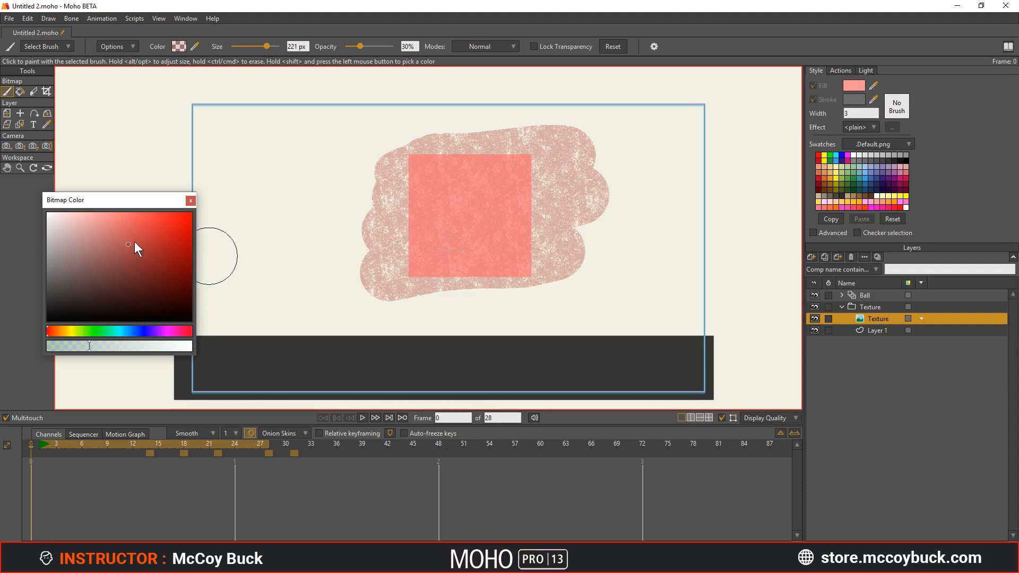
# - Pick a darker red and paint overlapping shading strokes down the left side of the square
pyautogui.click(129, 260)
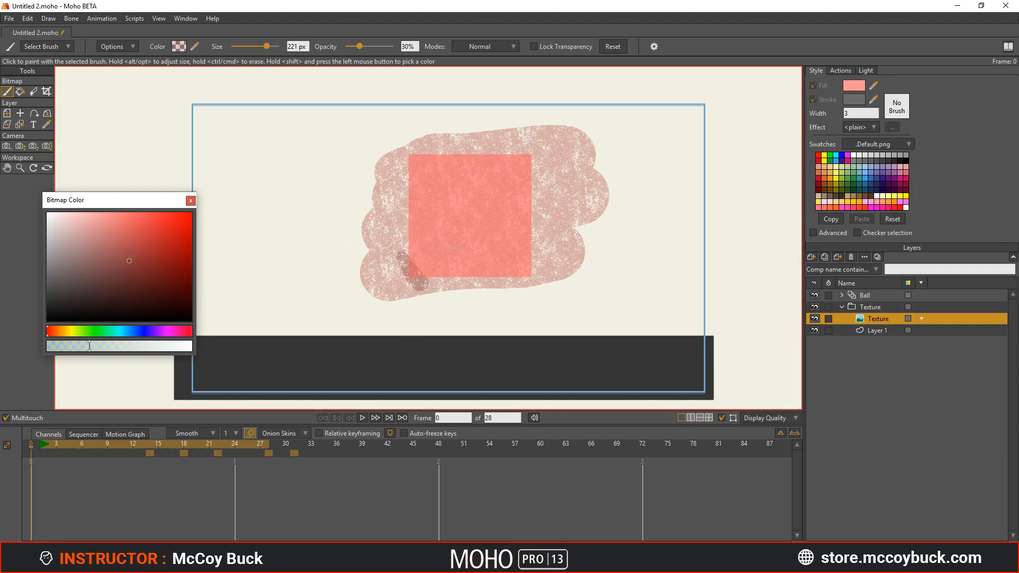
pyautogui.moveTo(404, 271); pyautogui.dragTo(409, 222)
pyautogui.moveTo(413, 180); pyautogui.dragTo(442, 275)
pyautogui.moveTo(425, 171)
pyautogui.mouseDown()
pyautogui.moveTo(466, 280)
pyautogui.moveTo(434, 192)
pyautogui.moveTo(454, 267)
pyautogui.mouseUp()
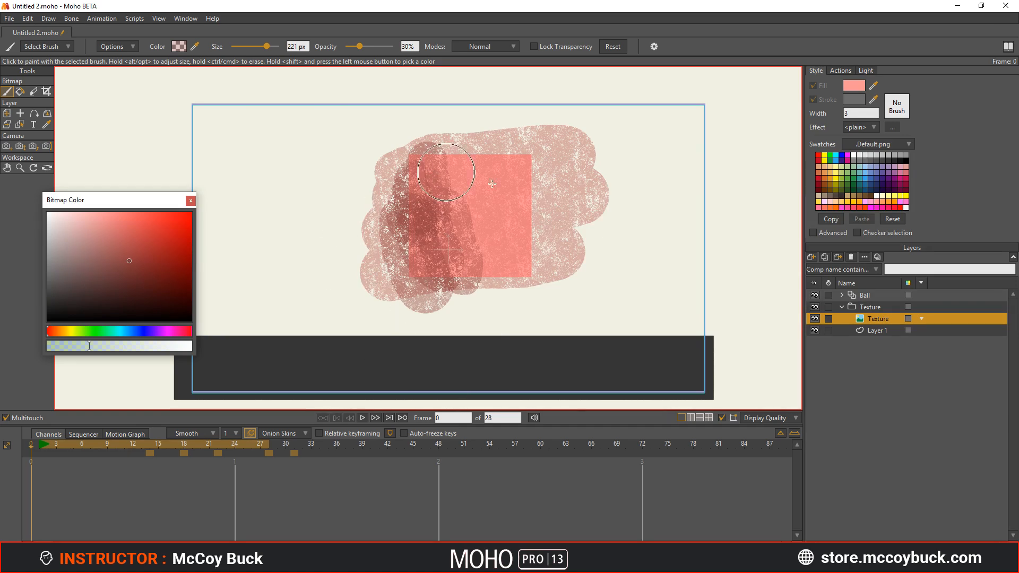
# - Set the Texture group's mask to Hide all and render frame 0 to check the masked texture
pyautogui.doubleClick(865, 306)
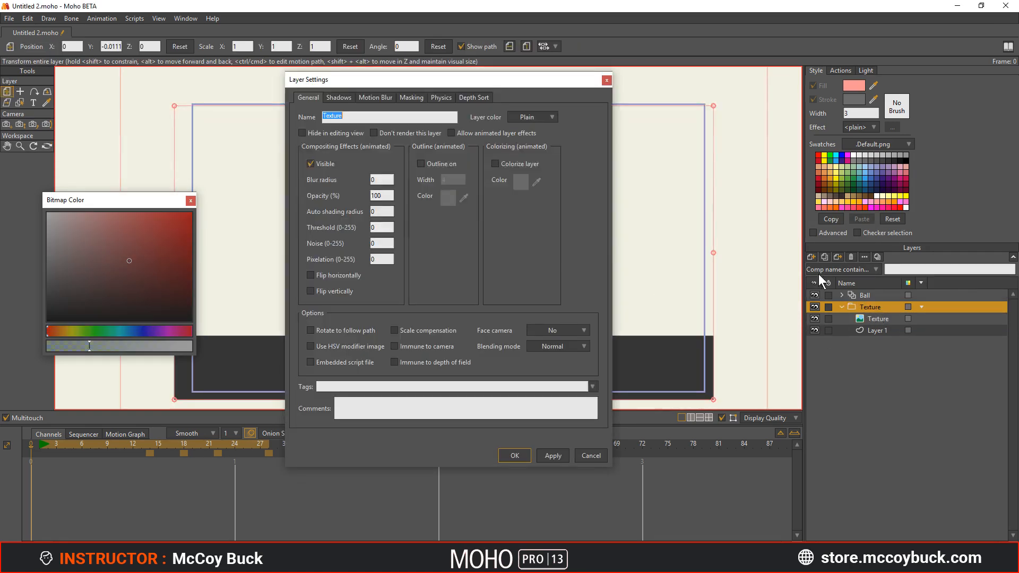
pyautogui.click(411, 98)
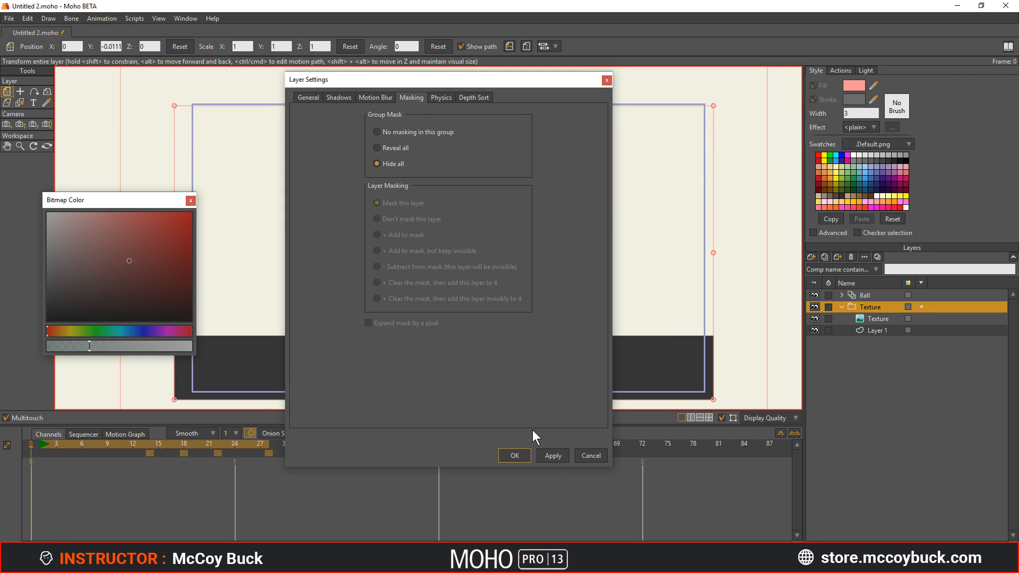
pyautogui.click(514, 455)
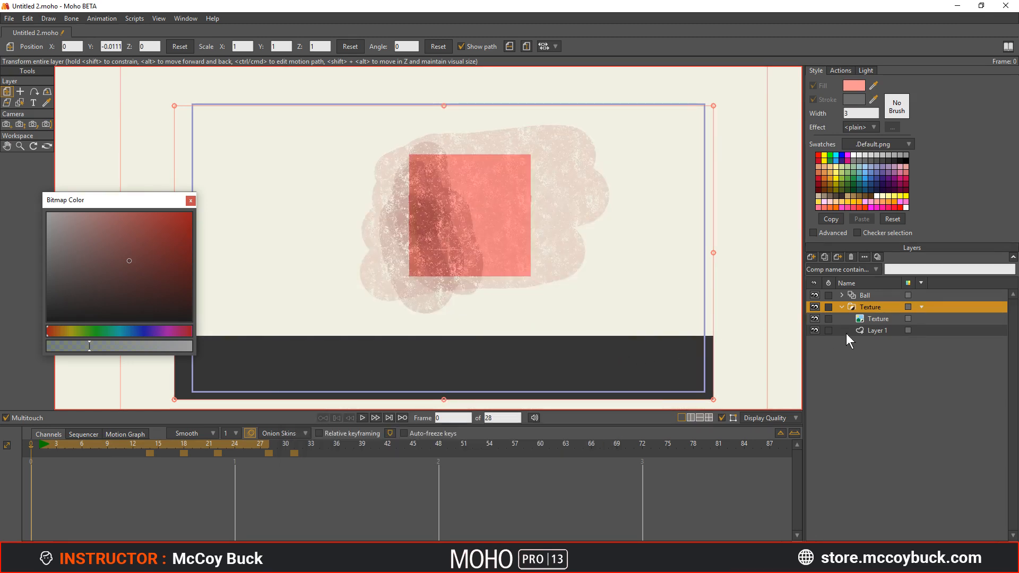
pyautogui.click(842, 307)
pyautogui.hotkey('ctrl', 'r')
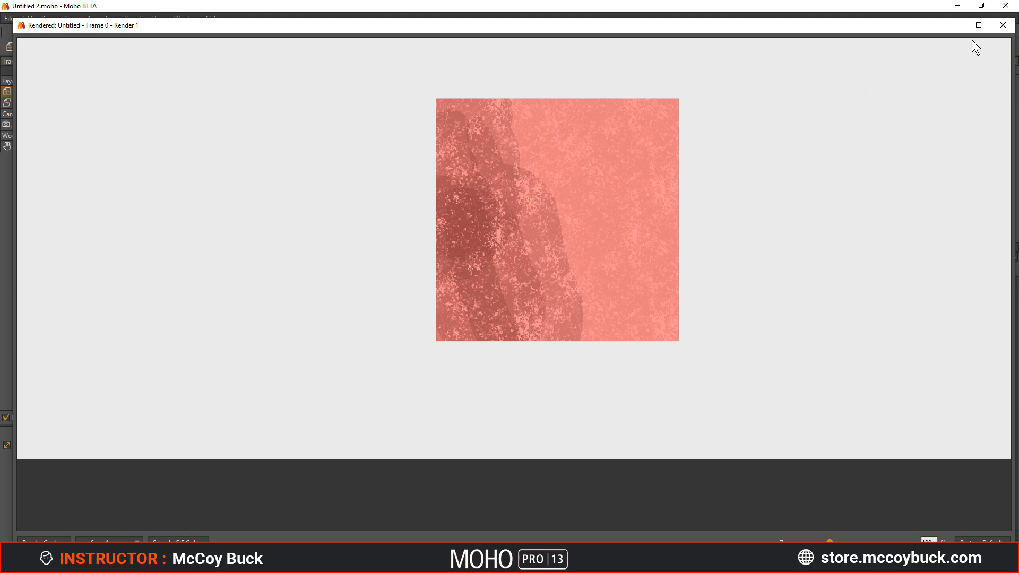
pyautogui.click(1001, 26)
# - Set the Texture group's origin at the square's bottom edge, about X 0.18, Y -0.19, and undo a trial move of the group
pyautogui.scroll(2, 528, 246)
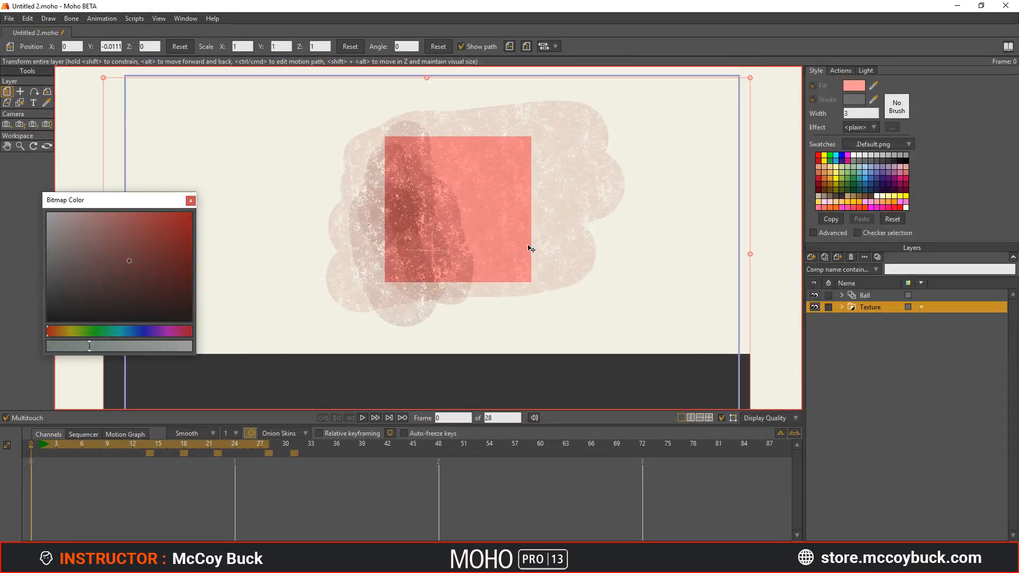
pyautogui.scroll(-1, 530, 248)
pyautogui.click(840, 307)
pyautogui.click(841, 308)
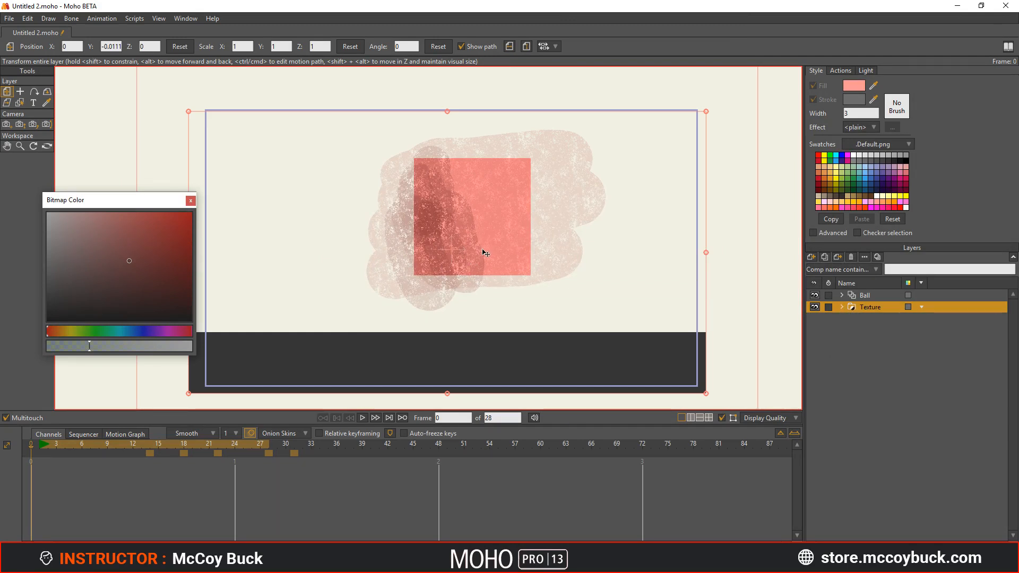
pyautogui.scroll(-1, 485, 241)
pyautogui.scroll(2, 493, 247)
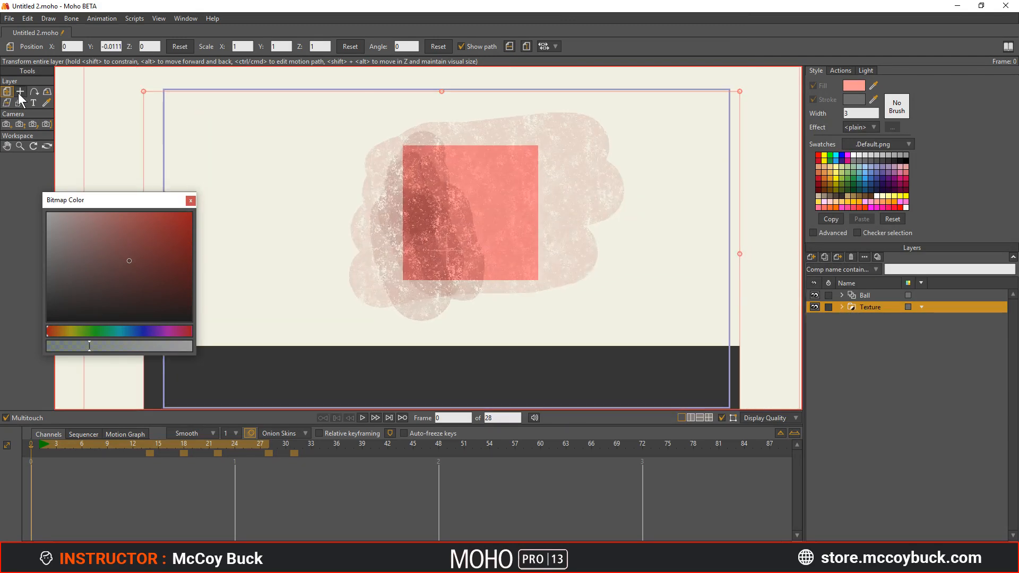
pyautogui.click(20, 92)
pyautogui.click(475, 279)
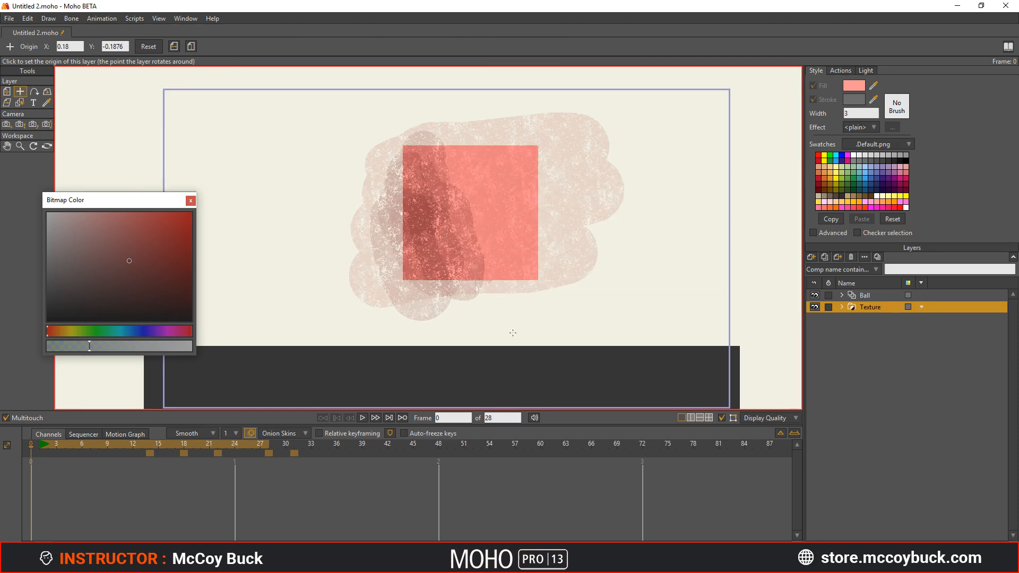
pyautogui.press('m')
pyautogui.moveTo(468, 282); pyautogui.dragTo(447, 293)
pyautogui.hotkey('ctrl', 'z')
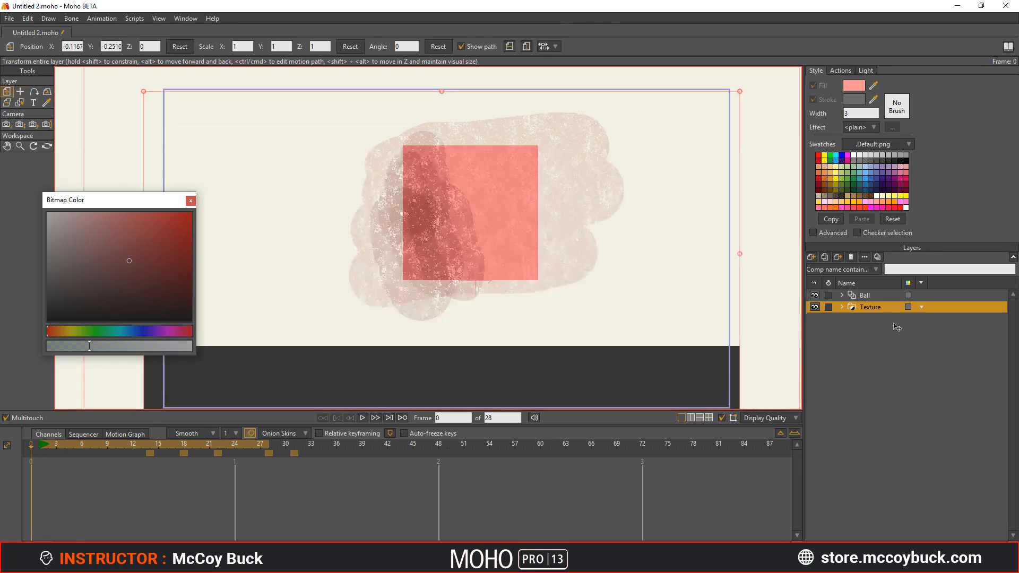
# - Toggle Layer 1's visibility and select the Texture group and image layer to examine how the mask displays
pyautogui.click(842, 307)
pyautogui.click(865, 331)
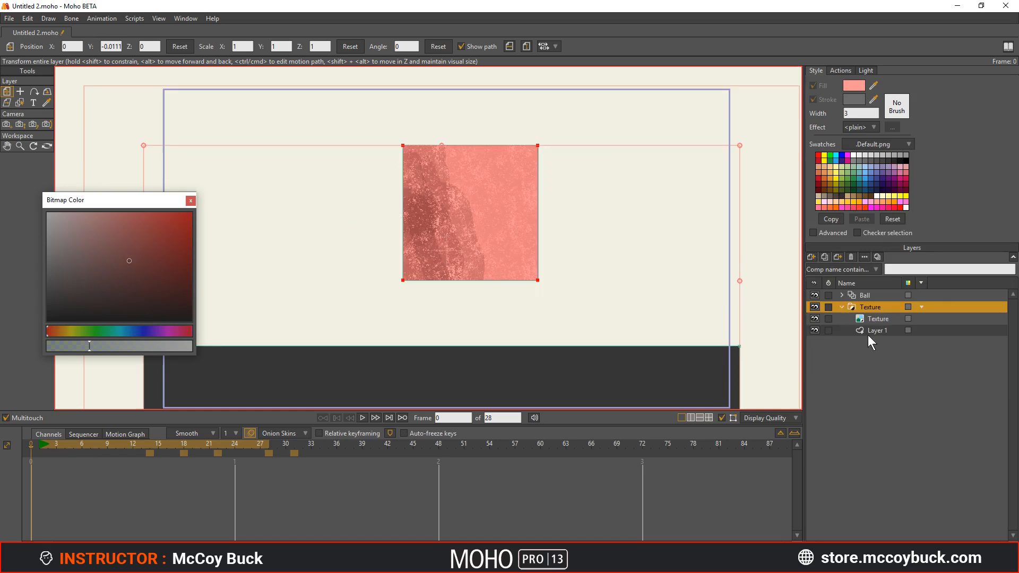
pyautogui.click(815, 330)
pyautogui.click(814, 329)
pyautogui.click(814, 329)
pyautogui.click(815, 329)
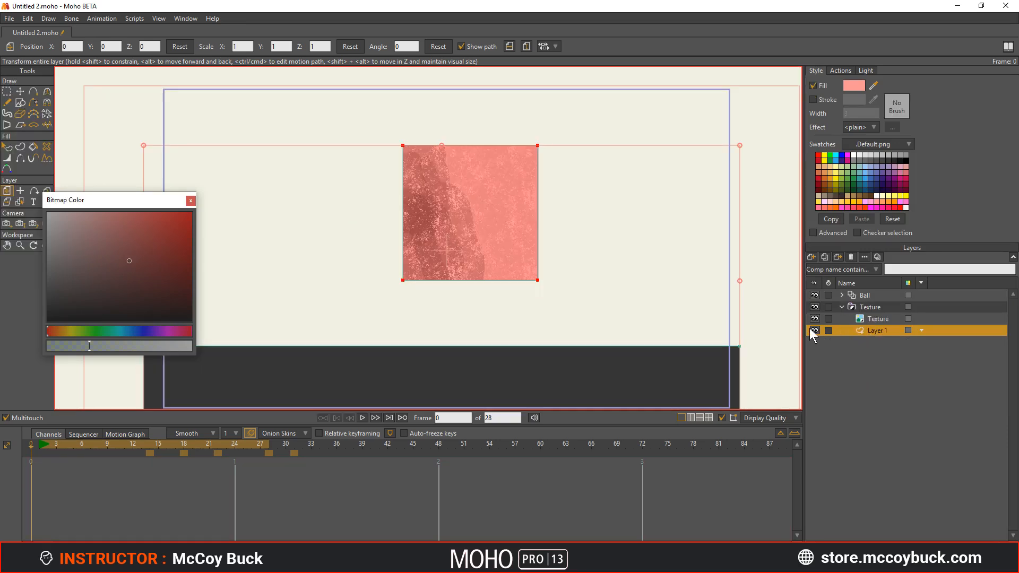
pyautogui.hotkey('ctrl', 'z')
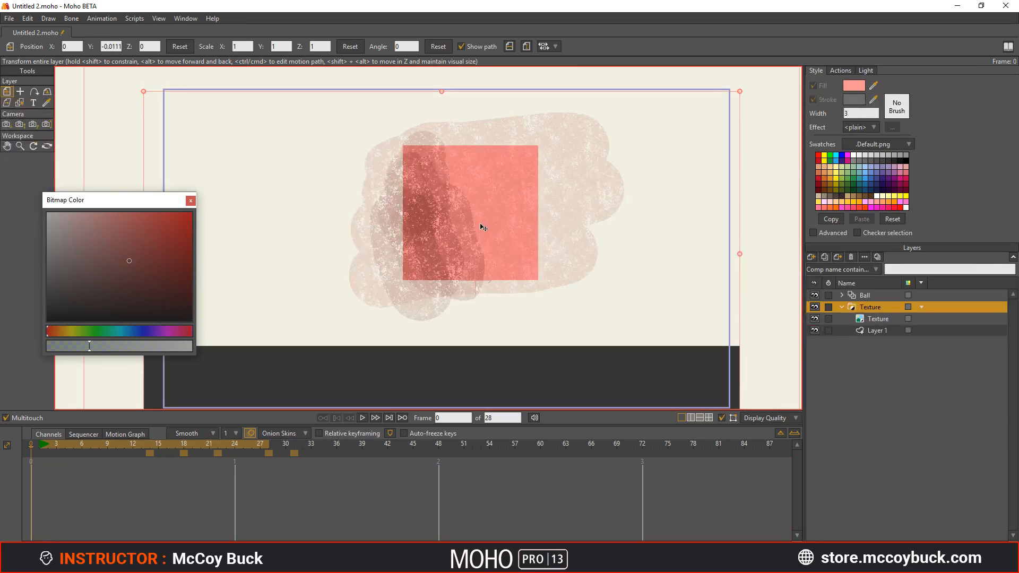
pyautogui.keyDown('alt'); pyautogui.rightClick(481, 221); pyautogui.keyUp('alt')
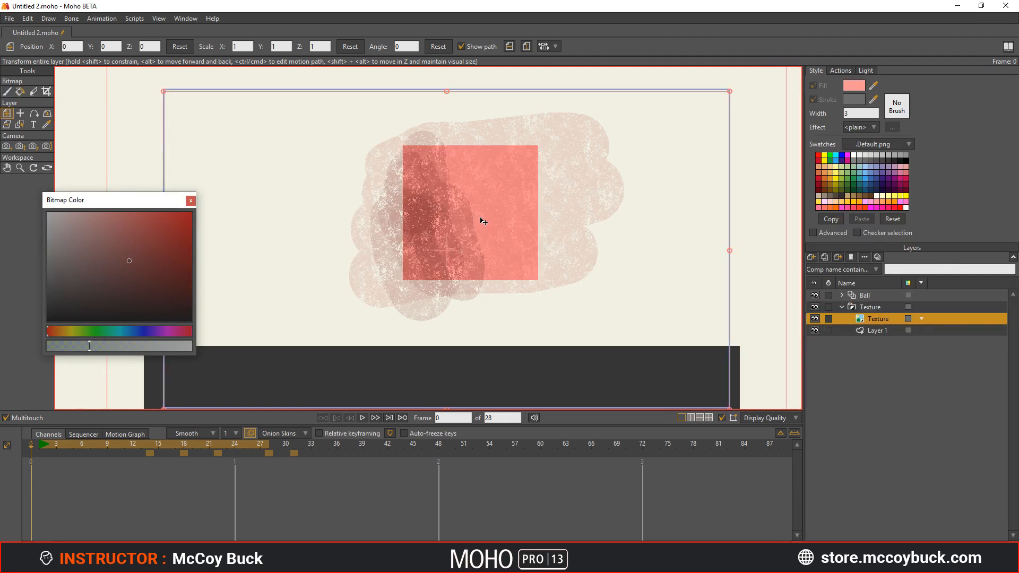
# - Cut the square from Layer 1 and move Layer 1 out of the Texture group, directly below it
pyautogui.click(881, 333)
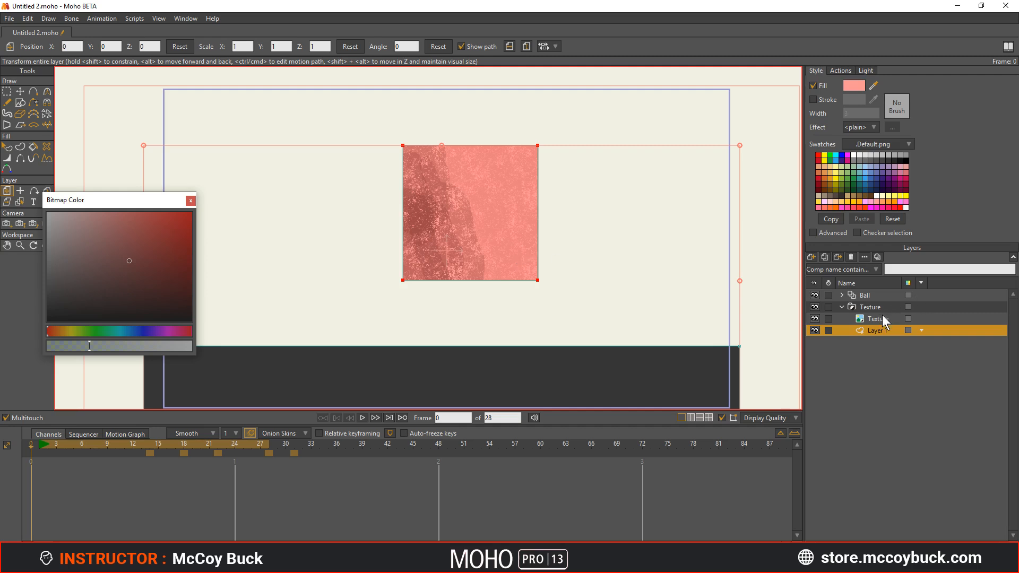
pyautogui.press('t')
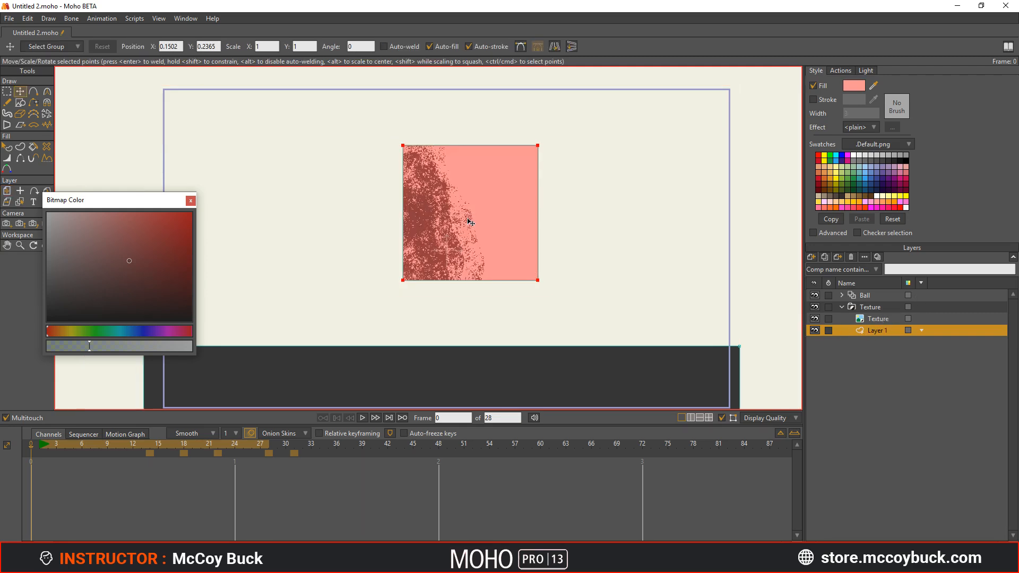
pyautogui.click(467, 218)
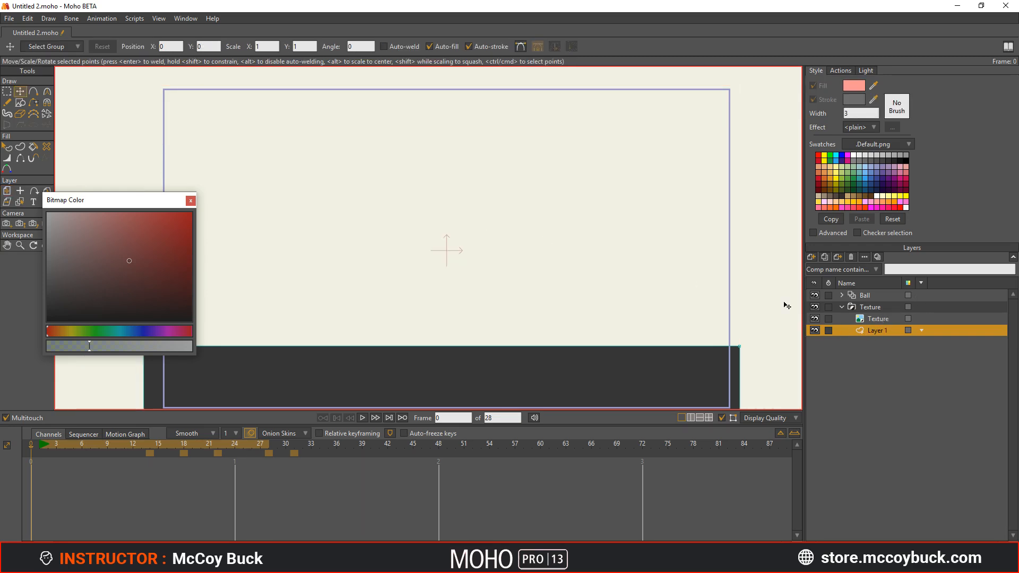
pyautogui.moveTo(877, 331); pyautogui.dragTo(873, 352)
# - Add a new vector layer inside the Texture group, paste the square into it, and move the square down and left
pyautogui.click(873, 320)
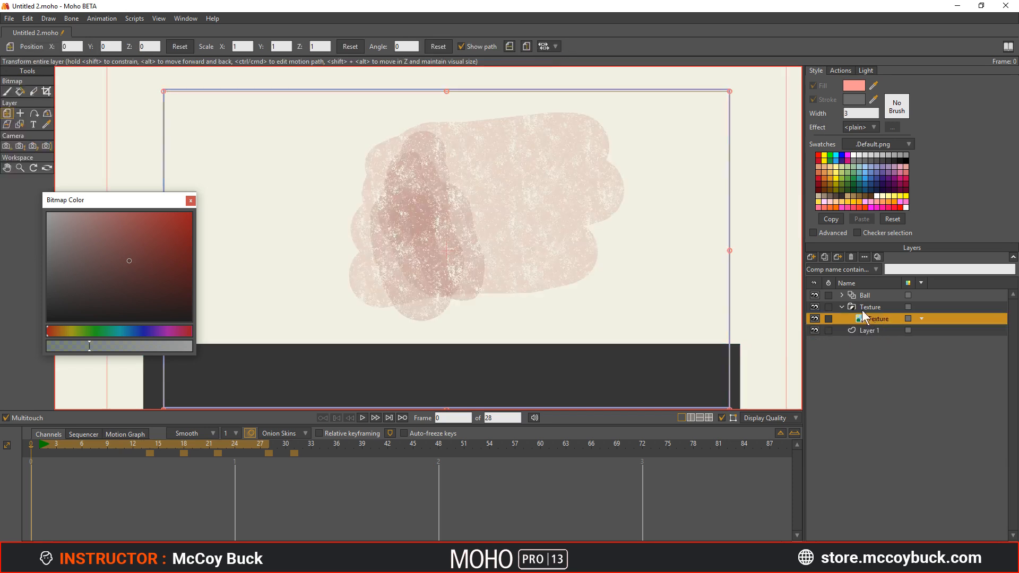
pyautogui.click(811, 257)
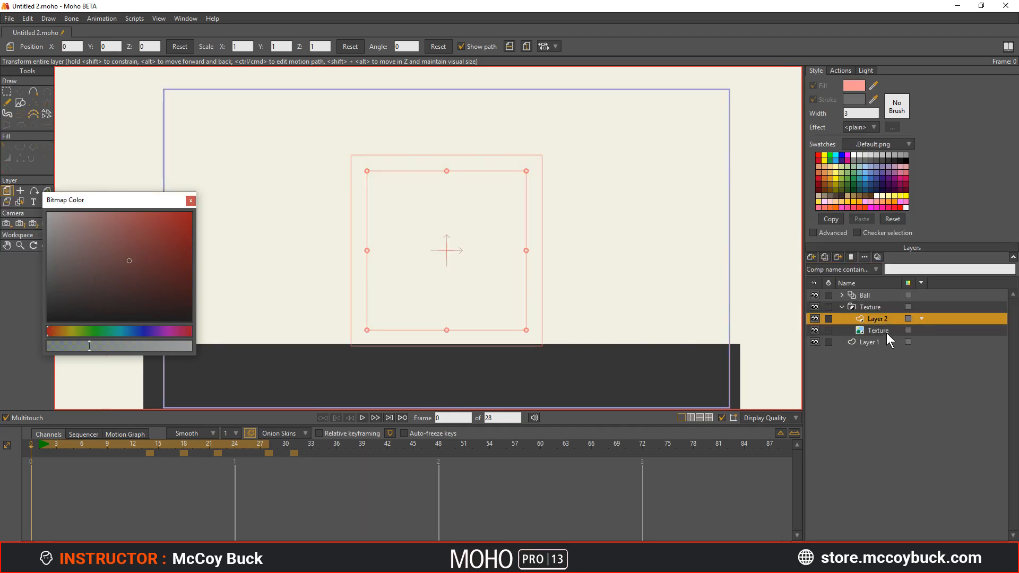
pyautogui.hotkey('ctrl', 'v')
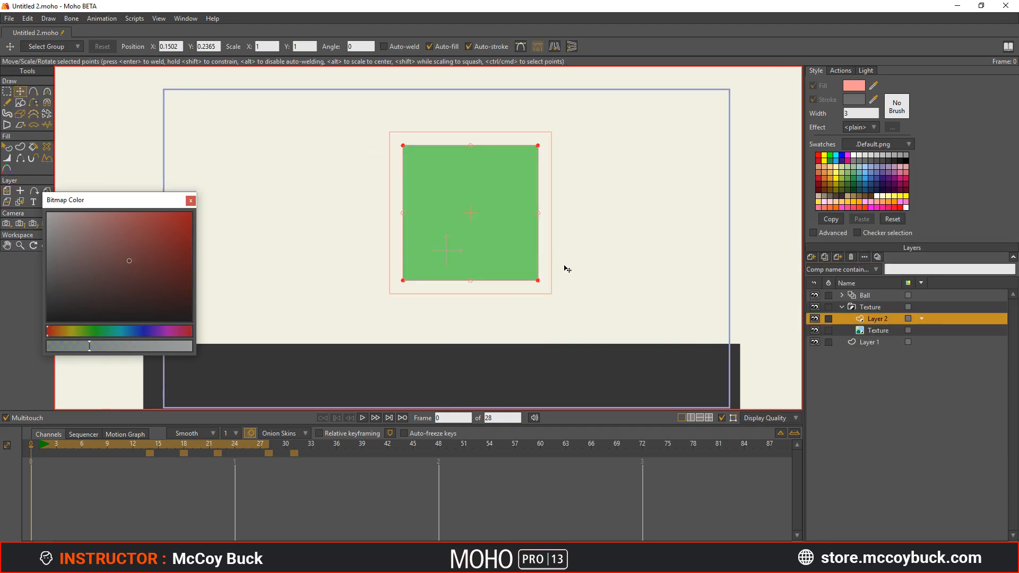
pyautogui.moveTo(506, 245); pyautogui.dragTo(471, 270)
# - Try other red fill colours on the pasted square and cancel the colour change
pyautogui.press('q')
pyautogui.click(495, 262)
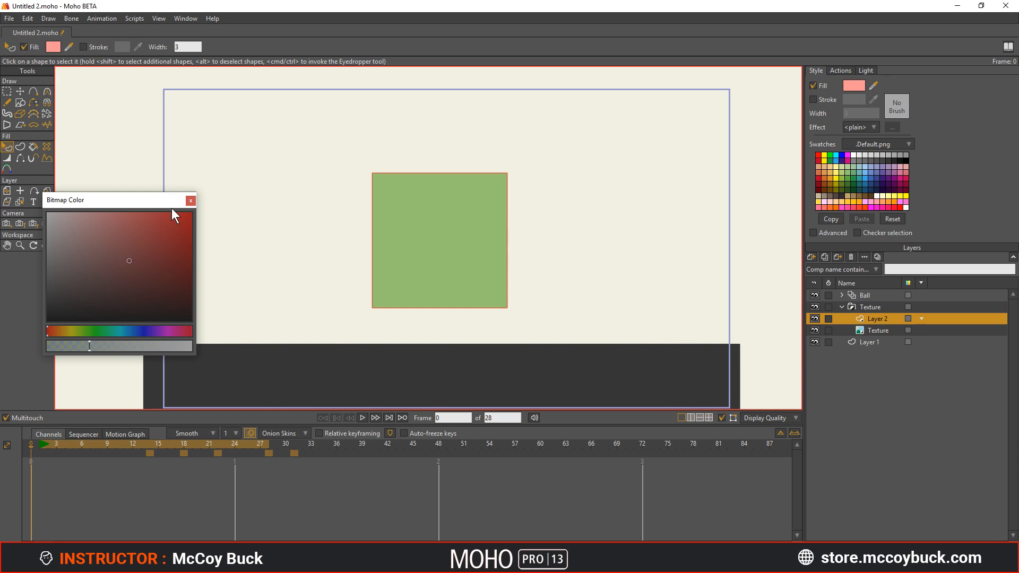
pyautogui.click(190, 201)
pyautogui.click(853, 86)
pyautogui.click(654, 227)
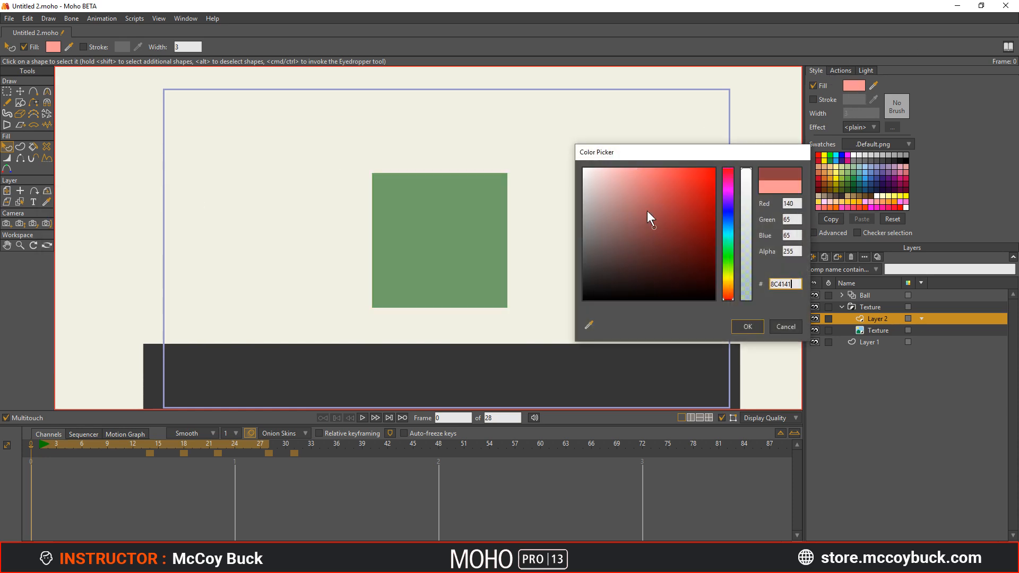
pyautogui.moveTo(615, 169)
pyautogui.mouseDown()
pyautogui.moveTo(705, 191)
pyautogui.moveTo(695, 182)
pyautogui.moveTo(624, 186)
pyautogui.mouseUp()
pyautogui.click(785, 327)
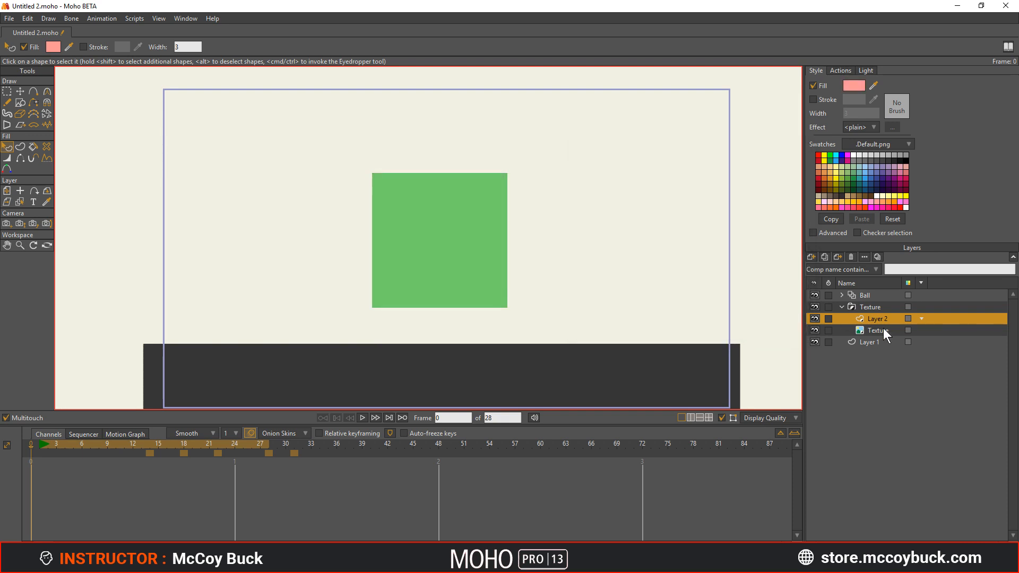
# - Move Layer 2 beneath the Texture image layer inside the group, toggling the layers' visibility to check them
pyautogui.click(883, 329)
pyautogui.click(814, 330)
pyautogui.click(814, 330)
pyautogui.click(813, 330)
pyautogui.click(813, 330)
pyautogui.click(874, 318)
pyautogui.moveTo(873, 318)
pyautogui.mouseDown()
pyautogui.moveTo(879, 334)
pyautogui.moveTo(871, 329)
pyautogui.mouseUp()
pyautogui.click(814, 330)
pyautogui.click(814, 330)
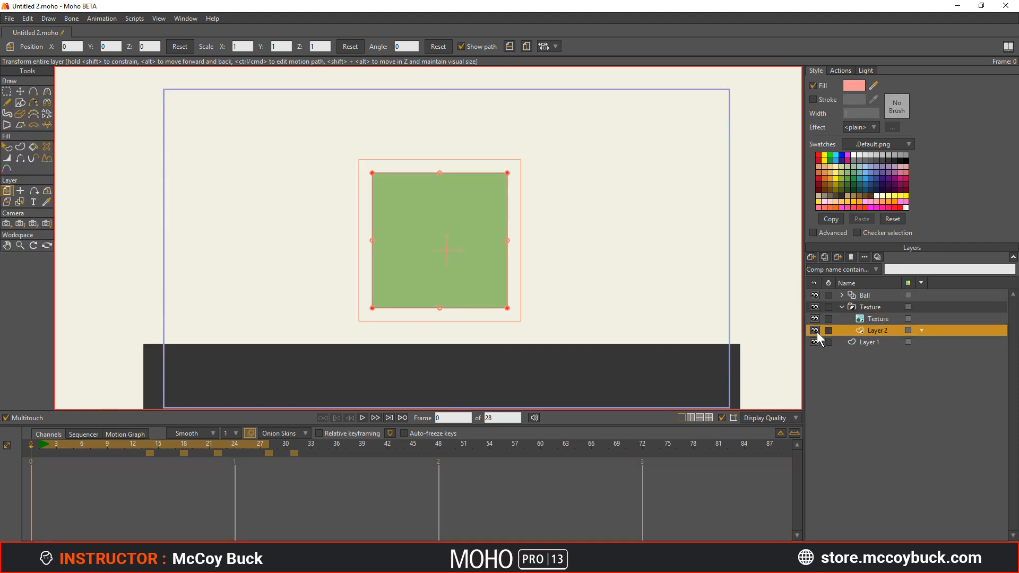
# - Select the Texture group, its image layer and Layer 2 in turn to examine how the masked artwork displays
pyautogui.click(843, 306)
pyautogui.click(881, 319)
pyautogui.click(880, 329)
pyautogui.click(879, 318)
pyautogui.click(878, 329)
pyautogui.click(876, 317)
pyautogui.click(876, 308)
pyautogui.click(879, 318)
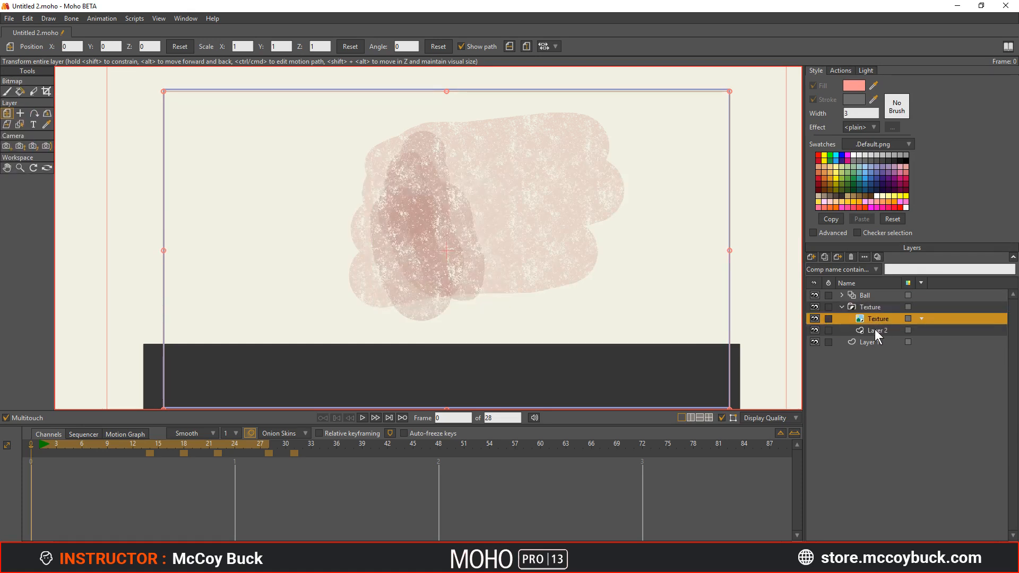
pyautogui.click(876, 329)
pyautogui.click(877, 319)
pyautogui.click(873, 308)
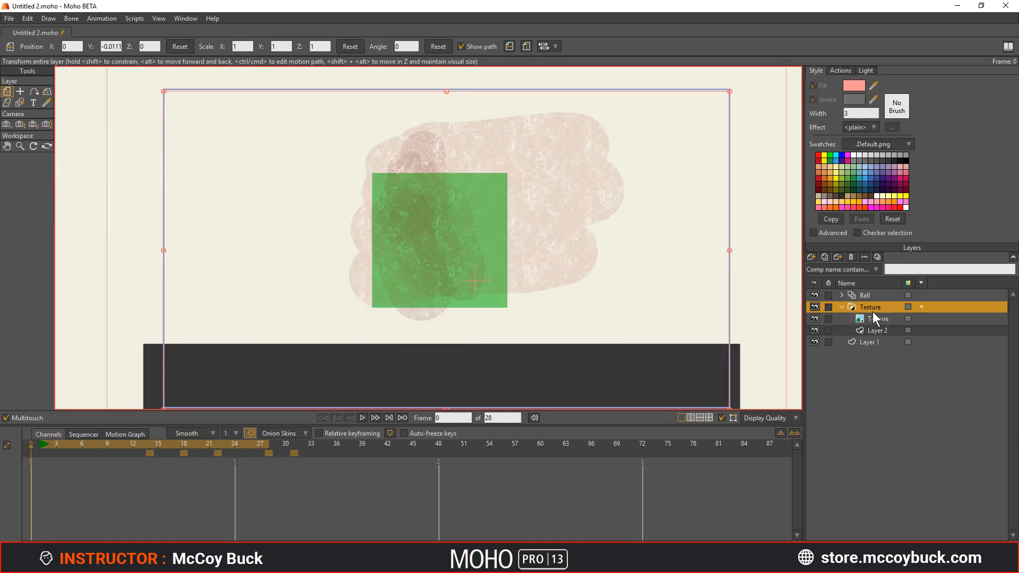
pyautogui.click(872, 319)
pyautogui.click(872, 328)
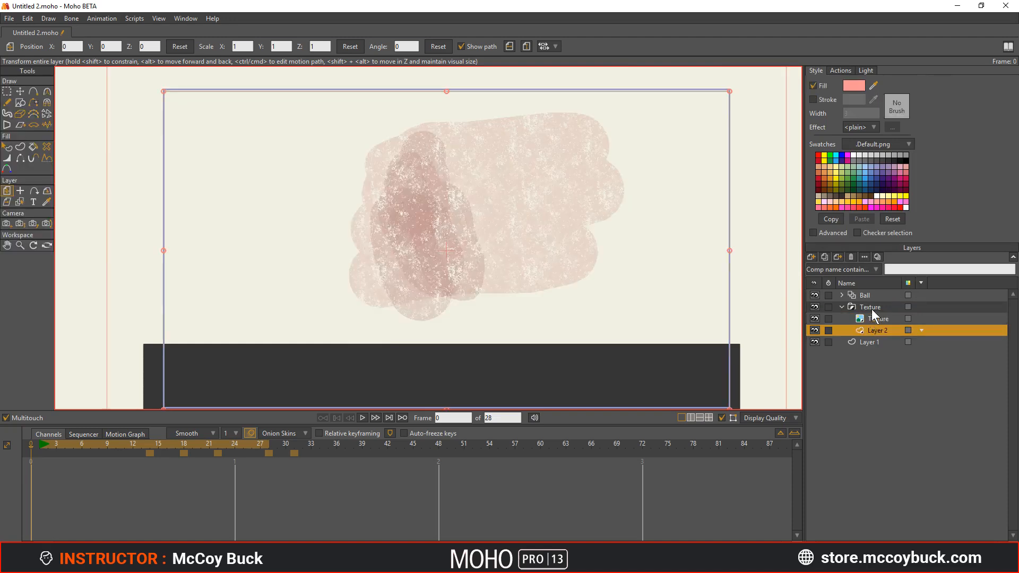
pyautogui.click(873, 307)
pyautogui.click(877, 317)
pyautogui.click(882, 330)
pyautogui.click(874, 307)
# - Check the Texture image layer's settings and alternate between the Texture group, its image layer and Layer 2 to compare their display
pyautogui.doubleClick(874, 320)
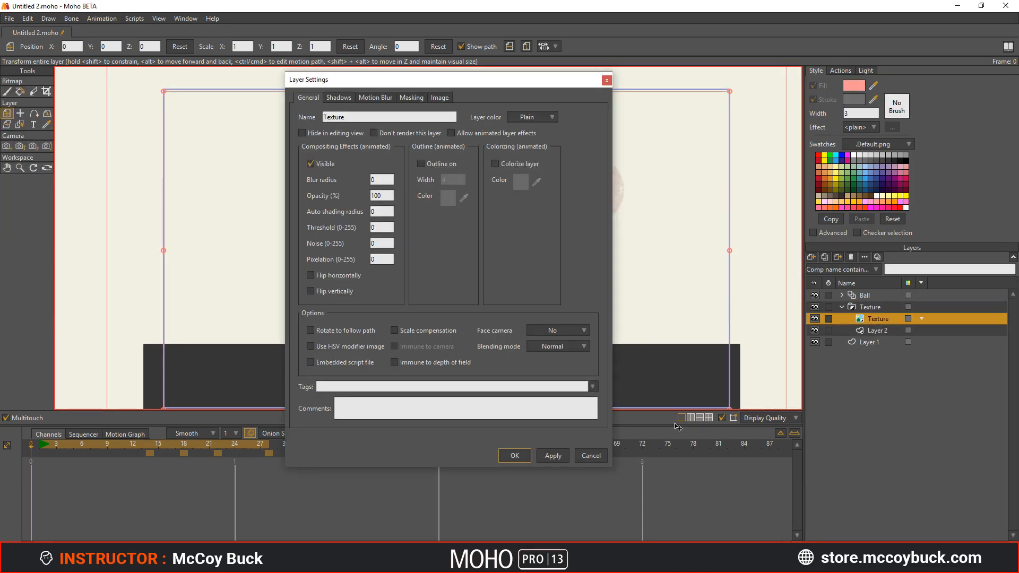
pyautogui.click(592, 456)
pyautogui.click(873, 332)
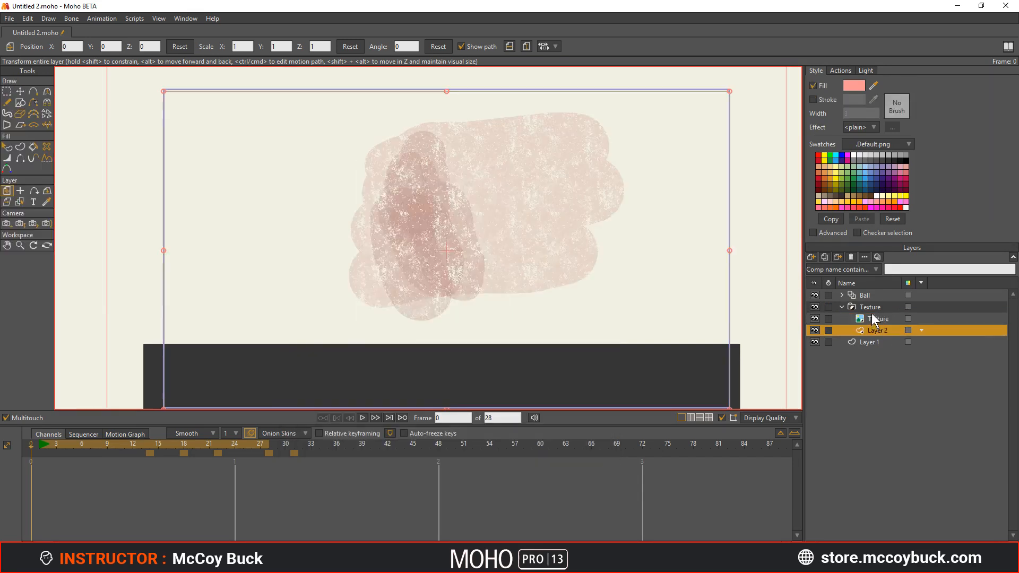
pyautogui.click(871, 318)
pyautogui.click(872, 308)
pyautogui.click(874, 330)
pyautogui.click(873, 318)
pyautogui.click(874, 320)
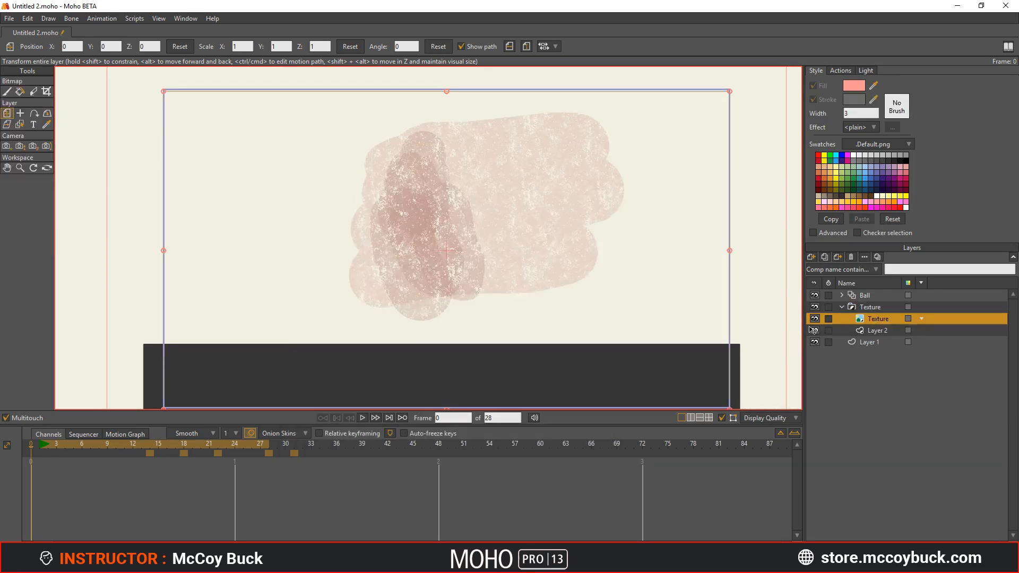
pyautogui.click(874, 331)
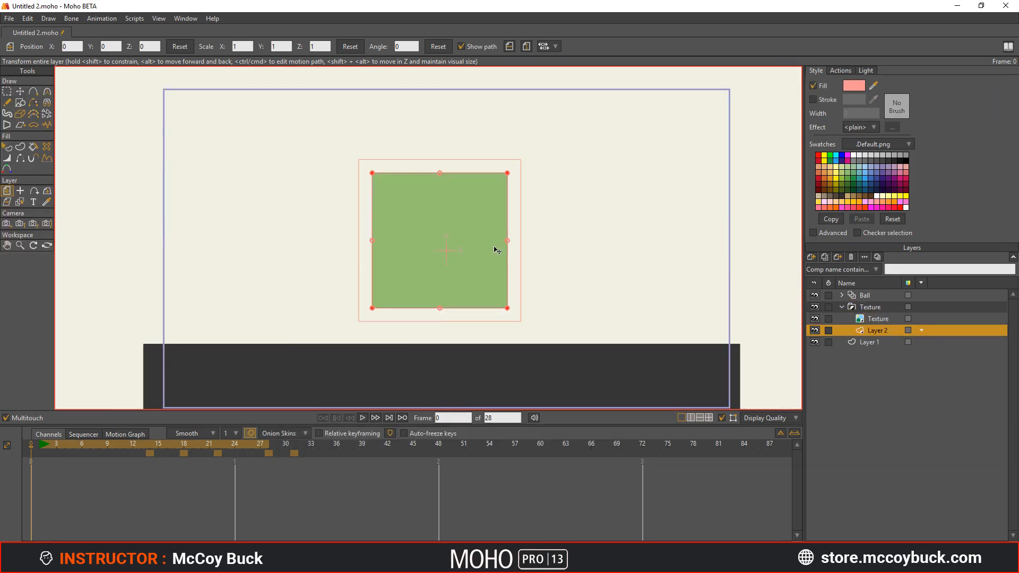
# - Remove the existing square from Layer 2 and set the fill for new shapes to a more saturated salmon red
pyautogui.click(20, 103)
pyautogui.click(853, 86)
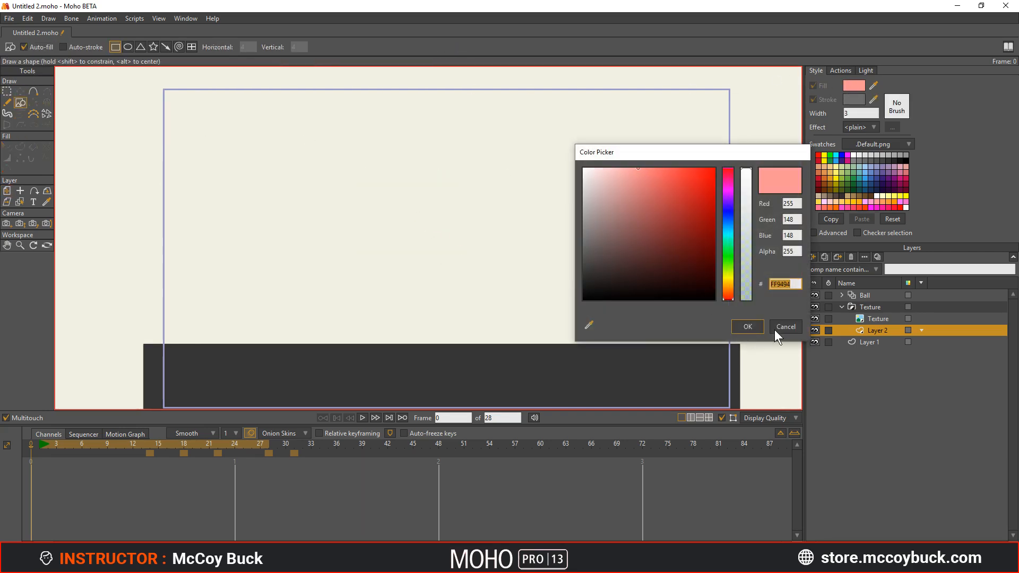
pyautogui.click(749, 327)
pyautogui.click(853, 86)
pyautogui.moveTo(670, 195); pyautogui.dragTo(646, 173)
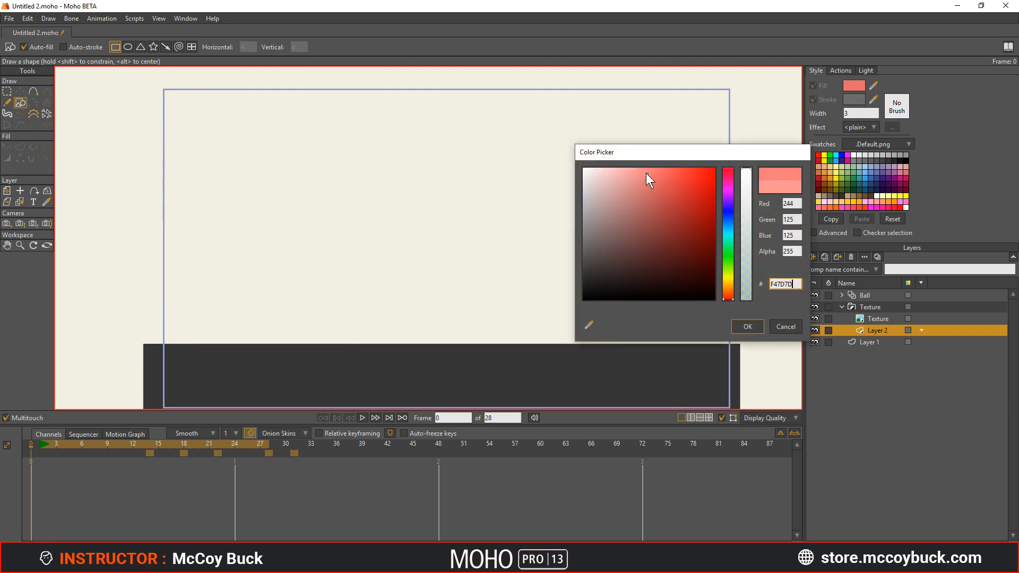
pyautogui.click(747, 326)
# - Draw a filled square on Layer 2 and select it to inspect its fill, including the advanced style options
pyautogui.moveTo(384, 176); pyautogui.dragTo(517, 308)
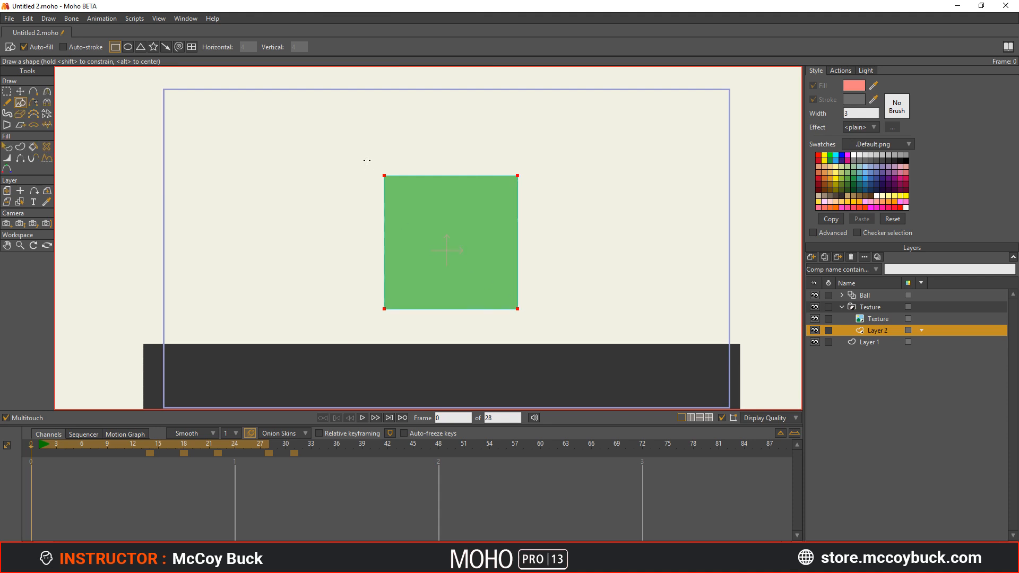
pyautogui.press('q')
pyautogui.click(441, 252)
pyautogui.click(605, 200)
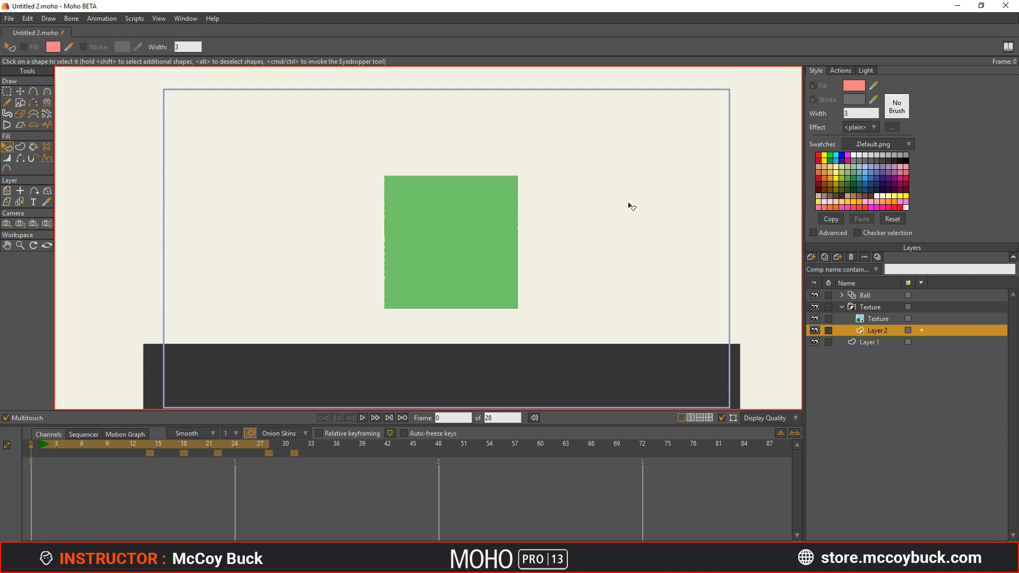
pyautogui.click(813, 232)
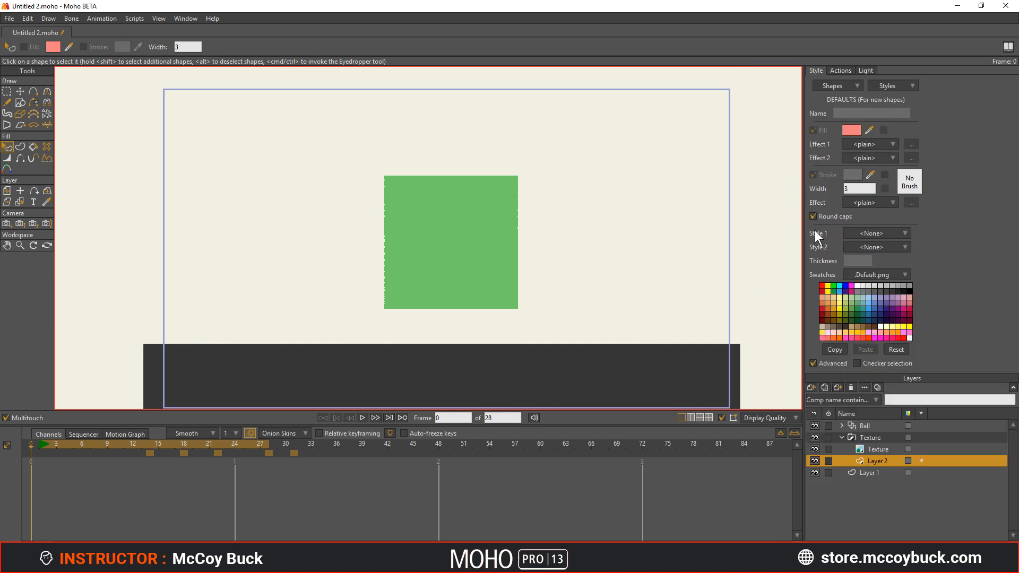
pyautogui.click(812, 364)
# - Toggle Layer 2's visibility to check its effect on the texture, and delete Layer 2
pyautogui.click(881, 319)
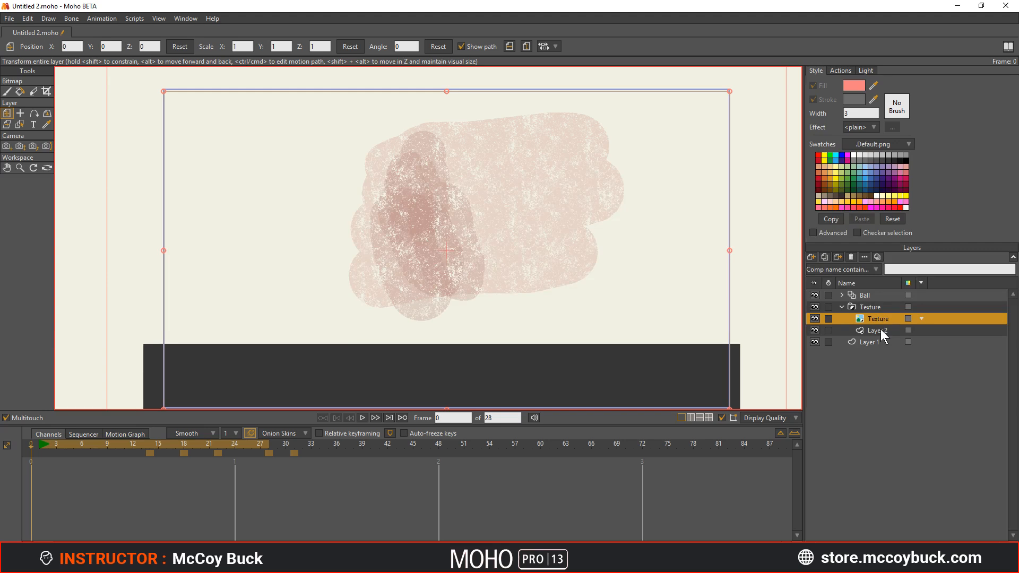
pyautogui.click(880, 330)
pyautogui.click(818, 329)
pyautogui.click(818, 329)
pyautogui.click(818, 329)
pyautogui.click(818, 329)
pyautogui.click(818, 329)
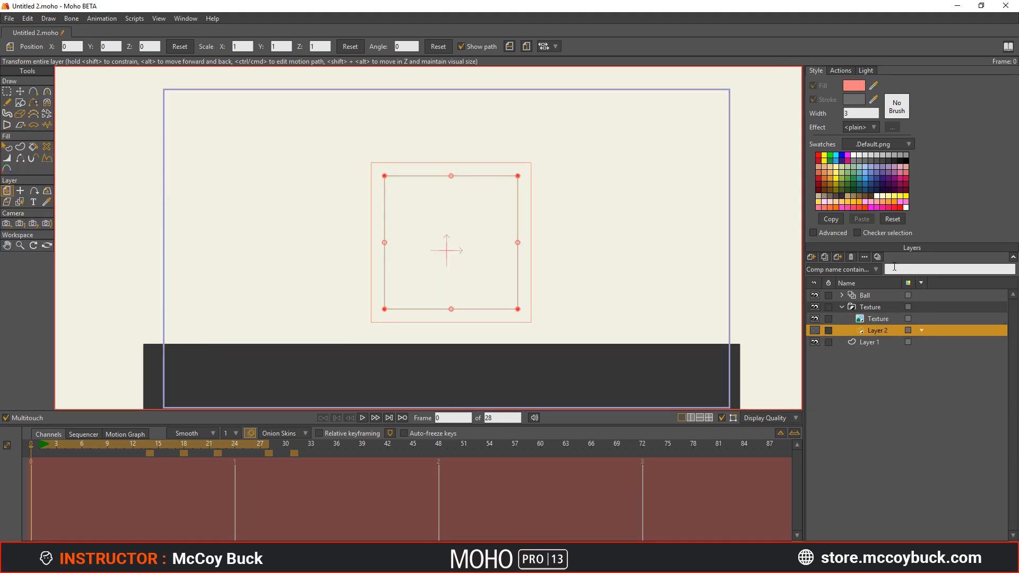
pyautogui.click(853, 256)
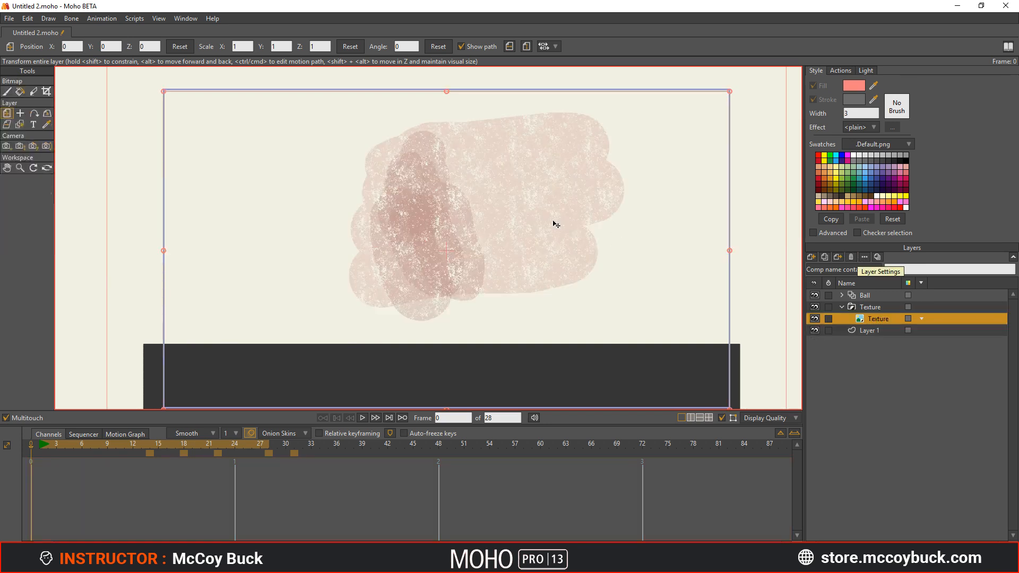
# - Add a new vector layer above the Texture group, draw a salmon red square on it and move the square up
pyautogui.click(876, 327)
pyautogui.click(869, 308)
pyautogui.click(807, 256)
pyautogui.click(854, 276)
pyautogui.moveTo(422, 216); pyautogui.dragTo(533, 320)
pyautogui.press('t')
pyautogui.moveTo(461, 264)
pyautogui.mouseDown()
pyautogui.moveTo(437, 209)
pyautogui.moveTo(436, 218)
pyautogui.mouseUp()
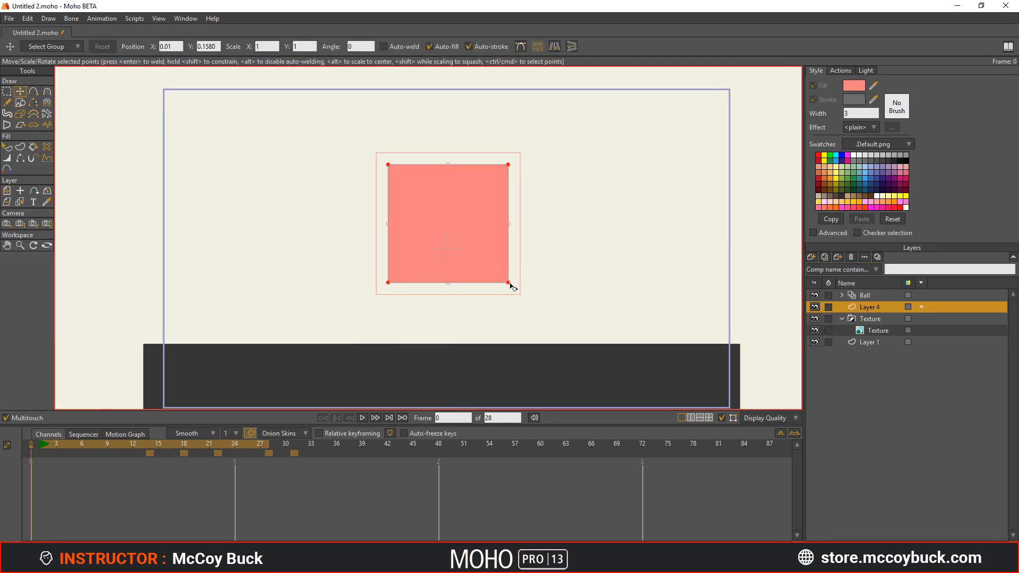
# - Move Layer 4 into the Texture group beneath the Texture image layer and render the frame to check it
pyautogui.moveTo(873, 309)
pyautogui.mouseDown()
pyautogui.moveTo(876, 337)
pyautogui.moveTo(875, 322)
pyautogui.mouseUp()
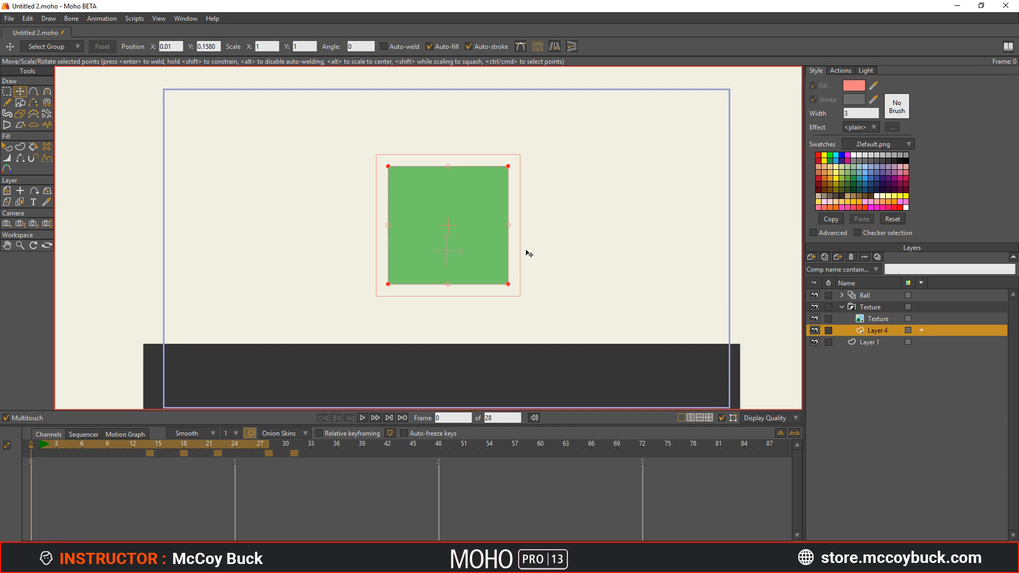
pyautogui.hotkey('ctrl', 'r')
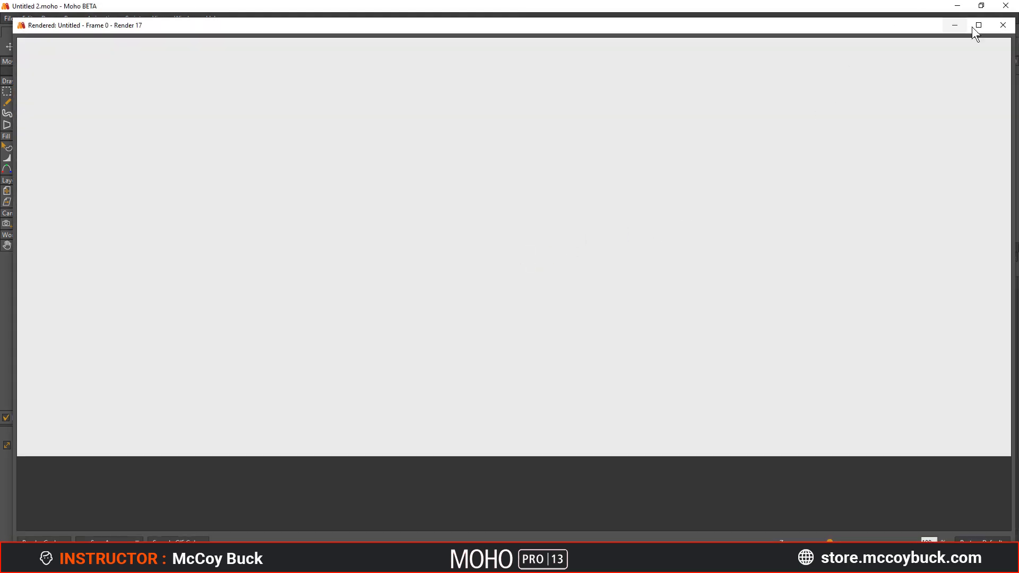
pyautogui.click(1002, 25)
# - Set the Texture group's mask to No masking in this group and render the frame
pyautogui.doubleClick(883, 305)
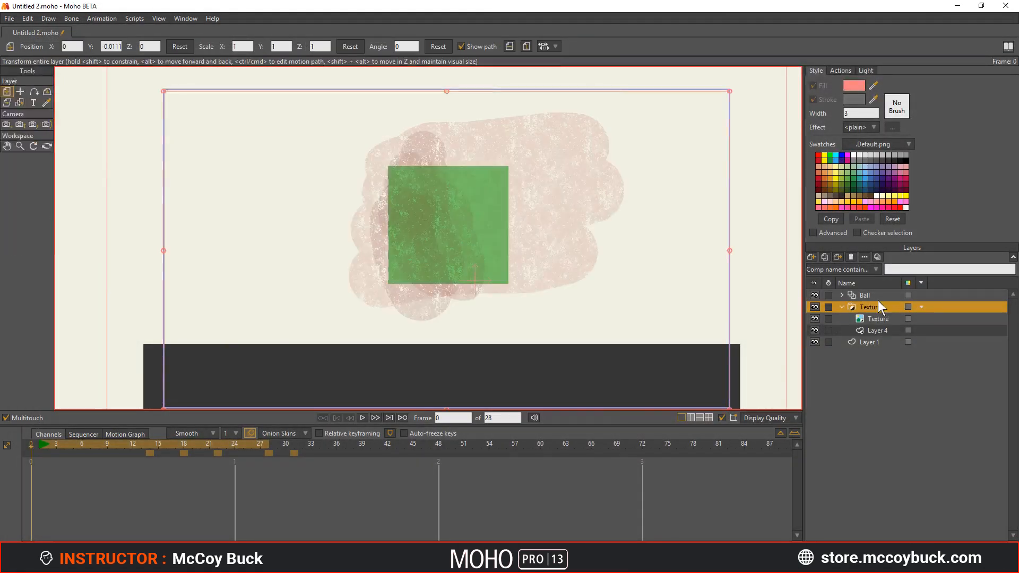
pyautogui.click(411, 98)
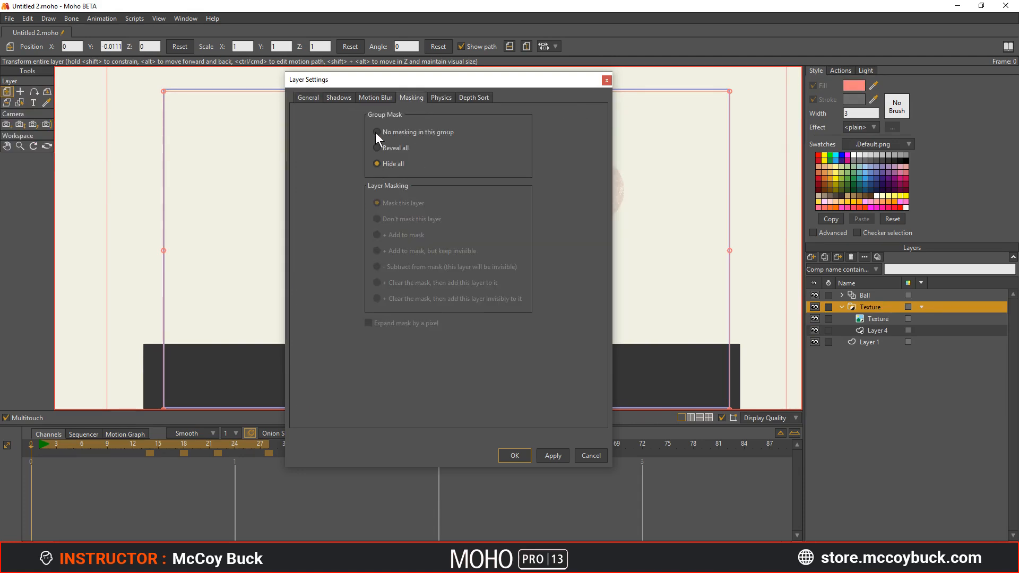
pyautogui.click(524, 455)
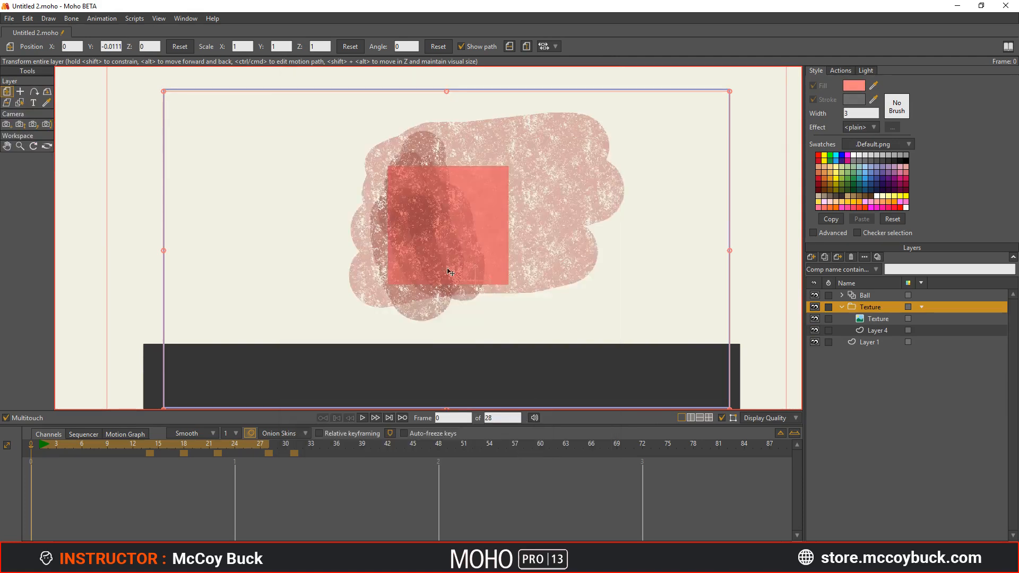
pyautogui.hotkey('ctrl', 'r')
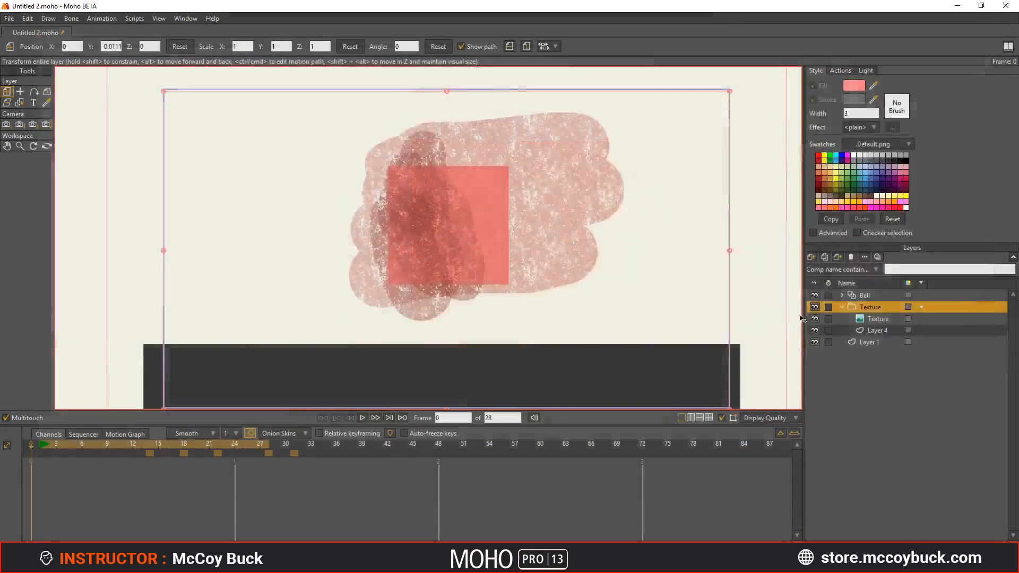
# - Set the Texture group's mask to Hide all and render the frame to check the masked square
pyautogui.doubleClick(877, 307)
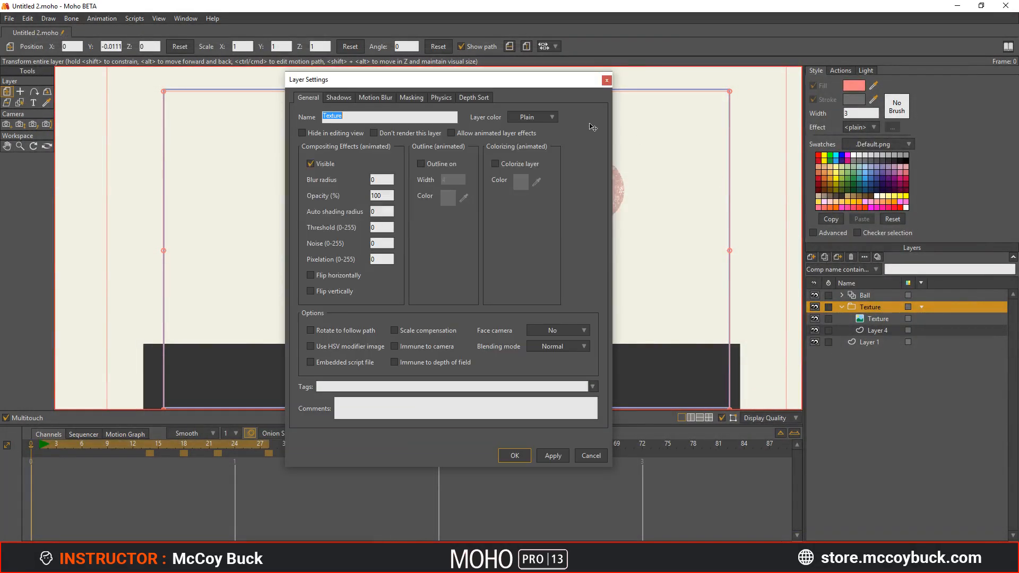
pyautogui.click(409, 98)
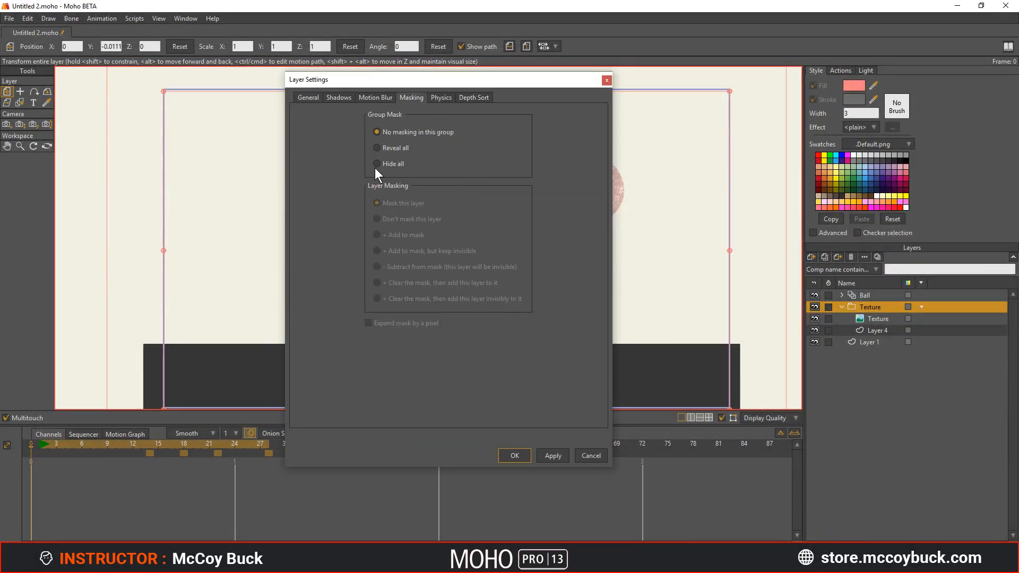
pyautogui.click(515, 456)
pyautogui.hotkey('ctrl', 'r')
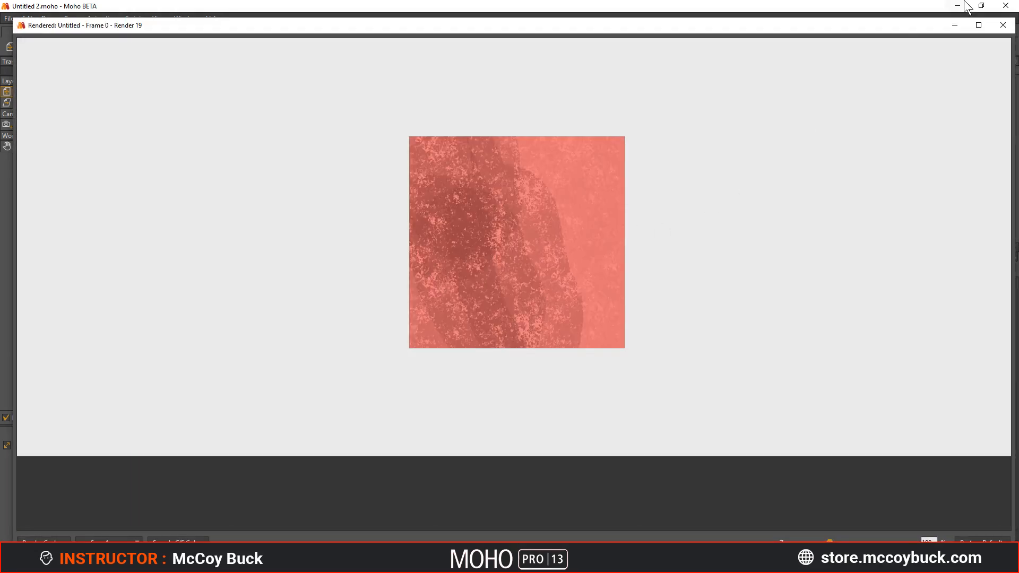
pyautogui.click(1003, 26)
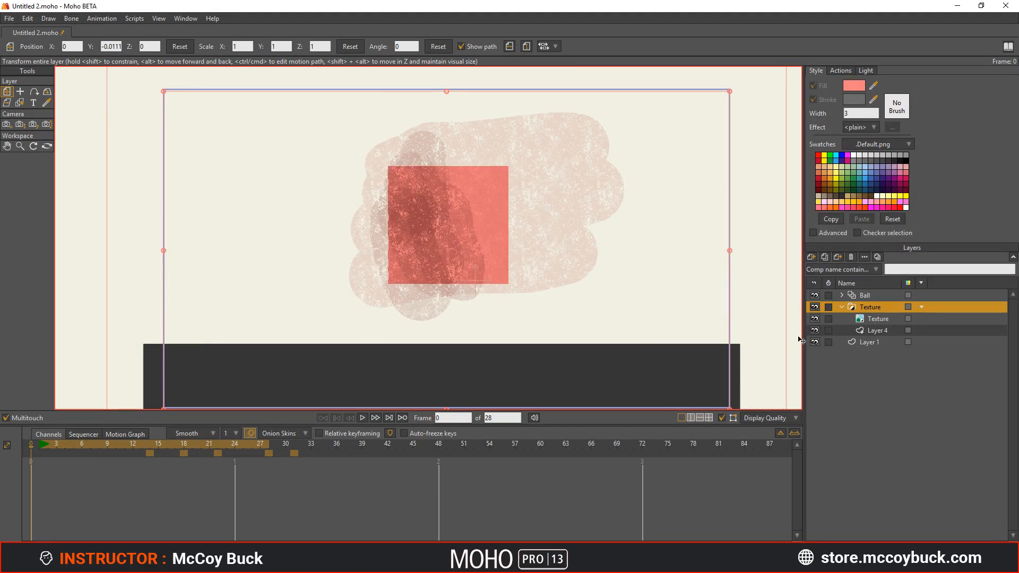
# - Clear the onion skin frame markers, turn onion skins off and go to frame 1
pyautogui.scroll(-2, 254, 157)
pyautogui.scroll(3, 286, 210)
pyautogui.scroll(-2, 287, 210)
pyautogui.scroll(2, 291, 208)
pyautogui.scroll(-2, 291, 208)
pyautogui.moveTo(297, 212); pyautogui.dragTo(329, 229)
pyautogui.click(149, 453)
pyautogui.click(183, 452)
pyautogui.click(217, 453)
pyautogui.click(268, 452)
pyautogui.click(301, 453)
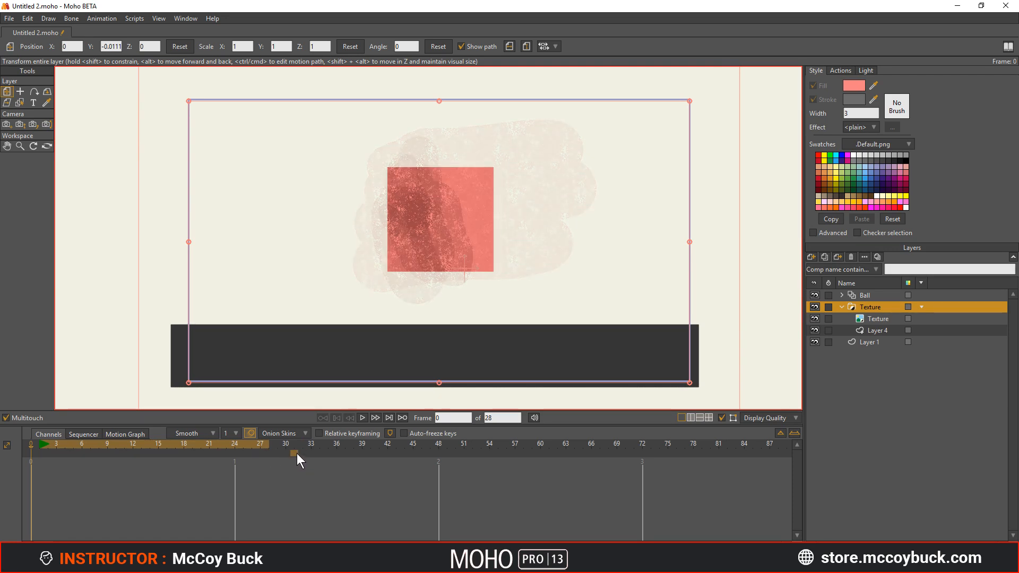
pyautogui.click(249, 433)
pyautogui.click(40, 446)
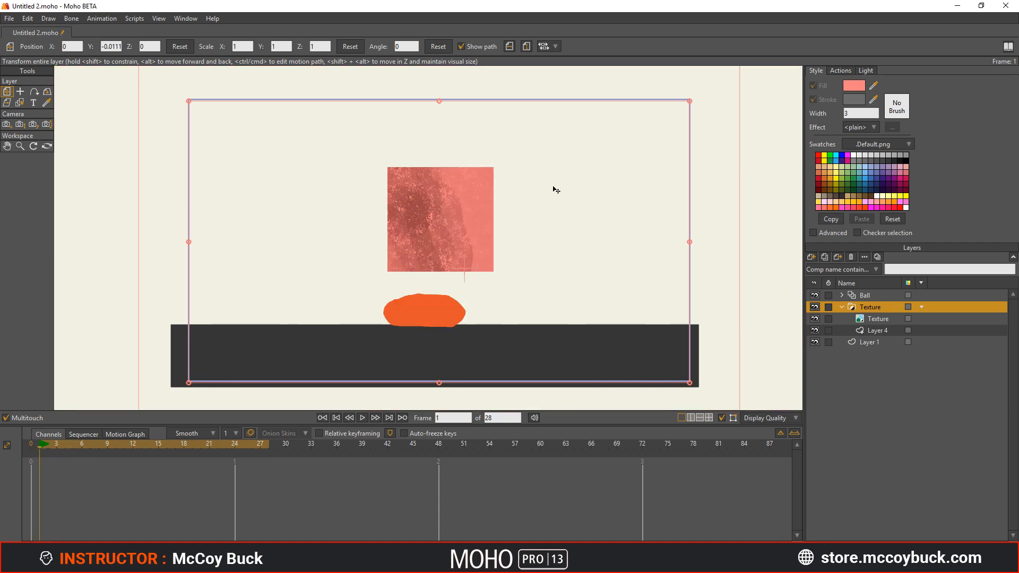
# - Collapse the Texture group and hide the Ball layer
pyautogui.click(841, 306)
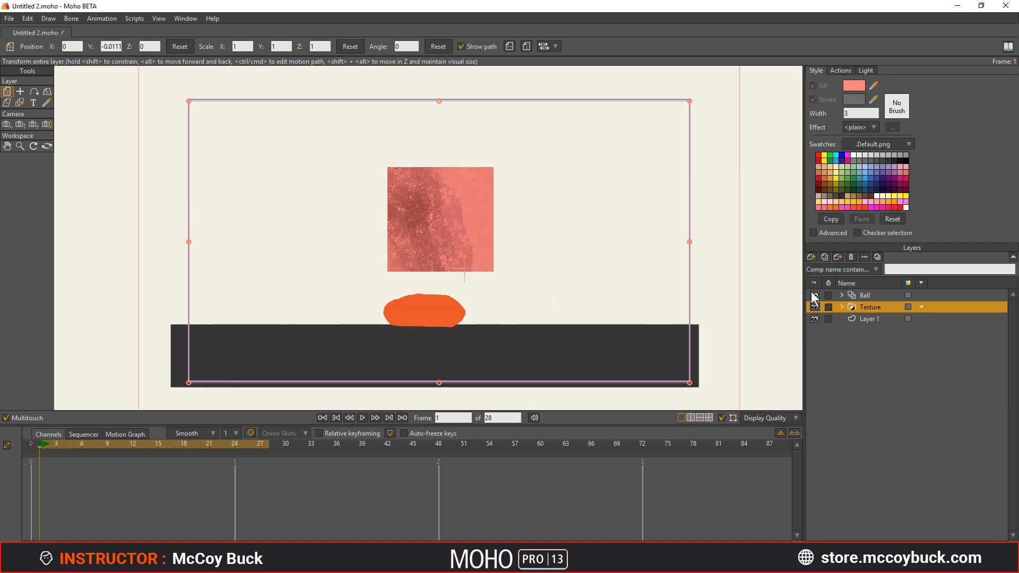
pyautogui.click(814, 295)
pyautogui.scroll(1, 462, 233)
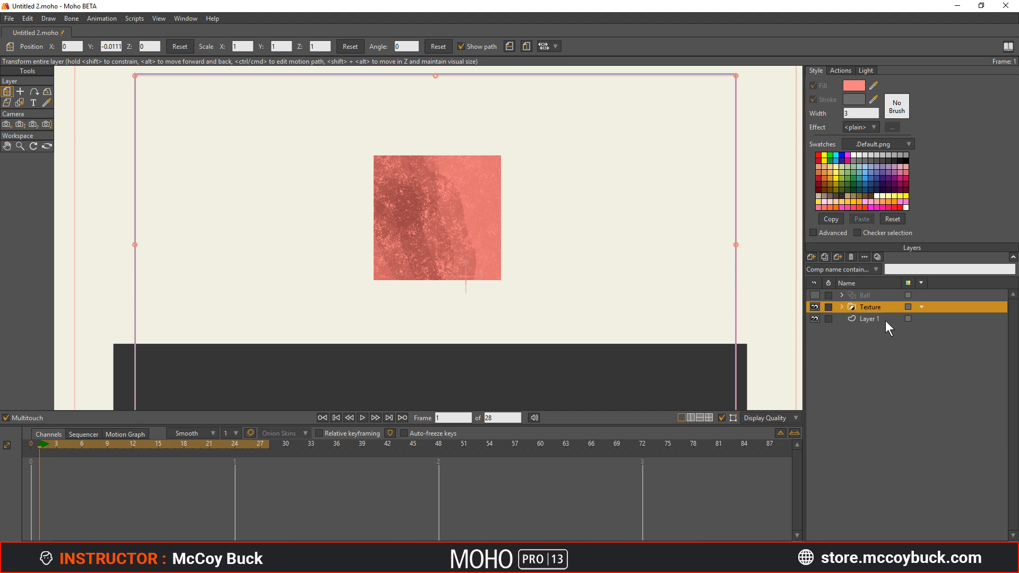
pyautogui.scroll(-2, 459, 244)
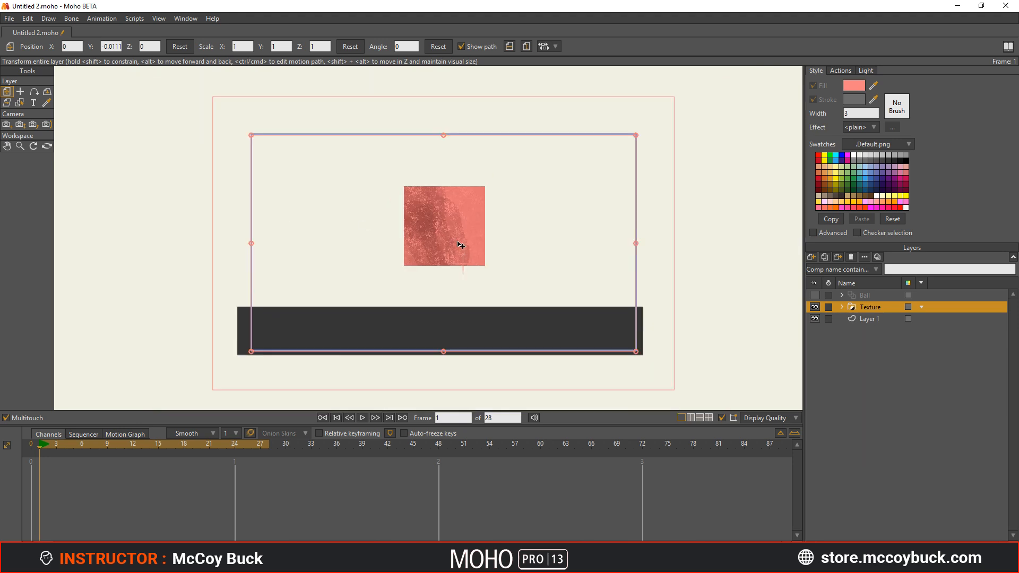
# - Set the Texture group's origin at the bottom centre of the textured square
pyautogui.scroll(1, 462, 266)
pyautogui.click(20, 91)
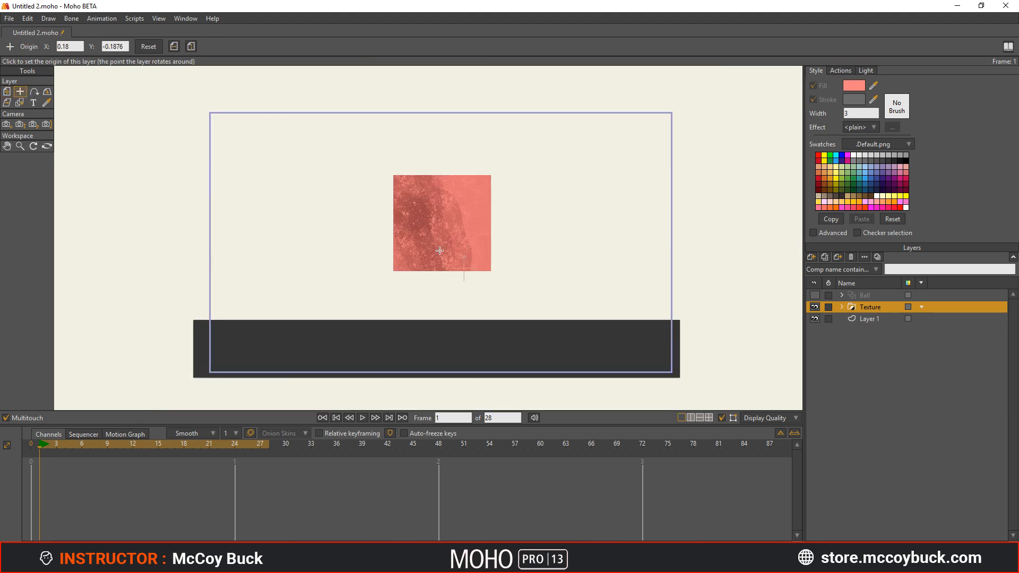
pyautogui.click(441, 274)
pyautogui.press('m')
pyautogui.moveTo(446, 234); pyautogui.dragTo(436, 264)
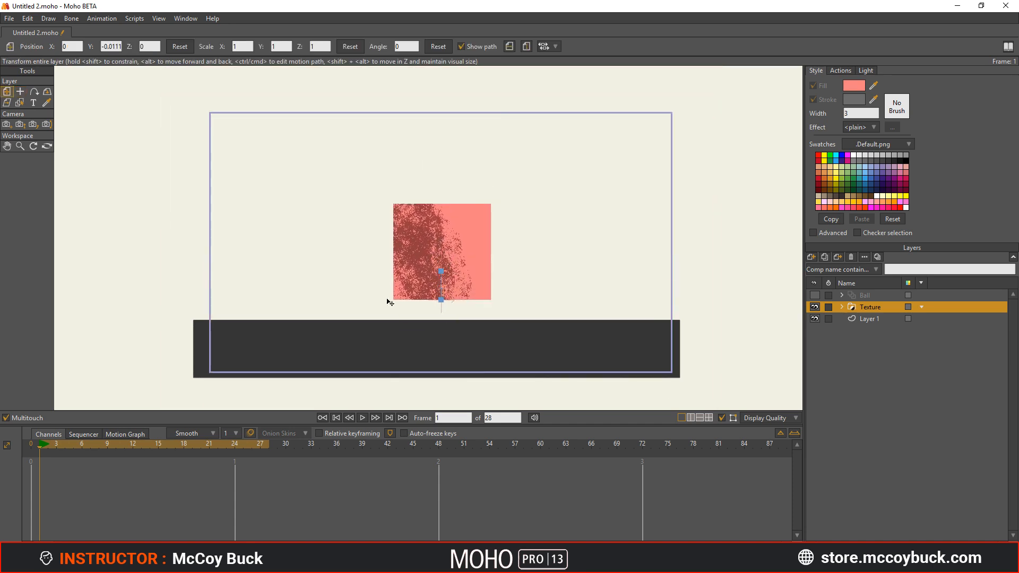
pyautogui.hotkey('ctrl', 'z')
# - On frame 0, move the Texture group down to a Y position of about -0.40 so the square rests on the floor, and return to frame 1
pyautogui.click(28, 447)
pyautogui.moveTo(433, 221); pyautogui.dragTo(439, 270)
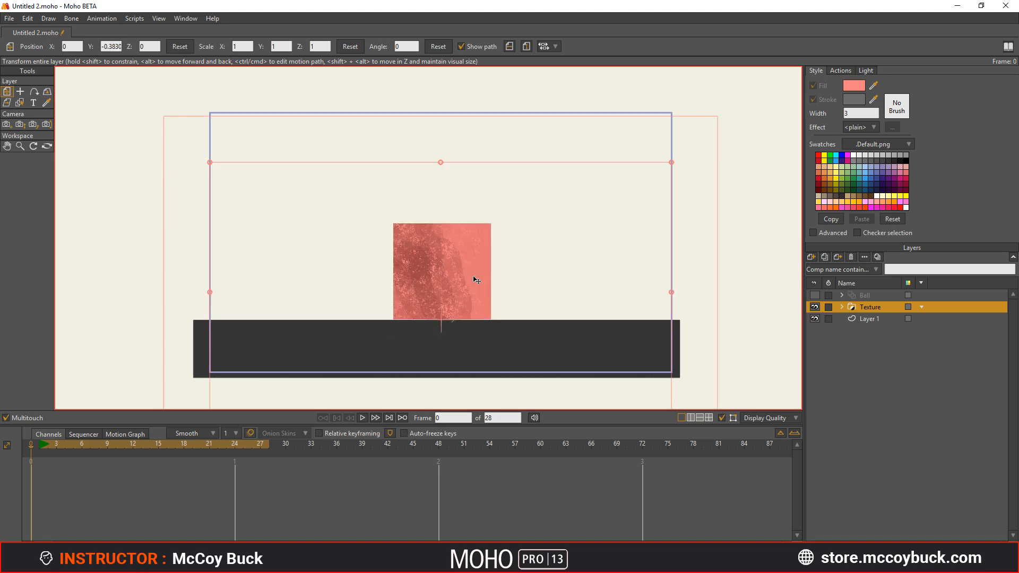
pyautogui.scroll(2, 476, 276)
pyautogui.moveTo(37, 444)
pyautogui.mouseDown()
pyautogui.moveTo(11, 451)
pyautogui.moveTo(29, 453)
pyautogui.mouseUp()
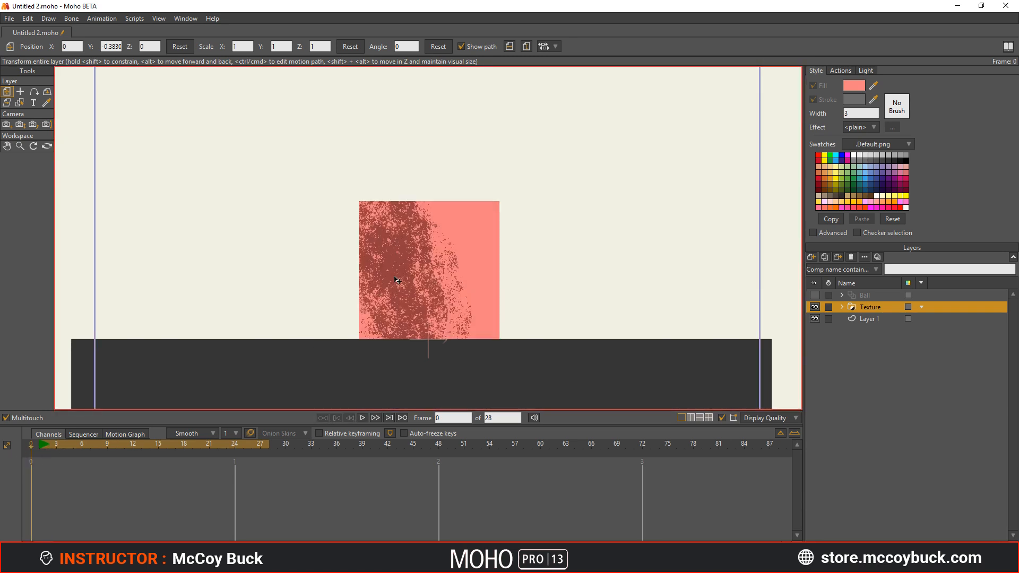
pyautogui.moveTo(395, 282); pyautogui.dragTo(395, 280)
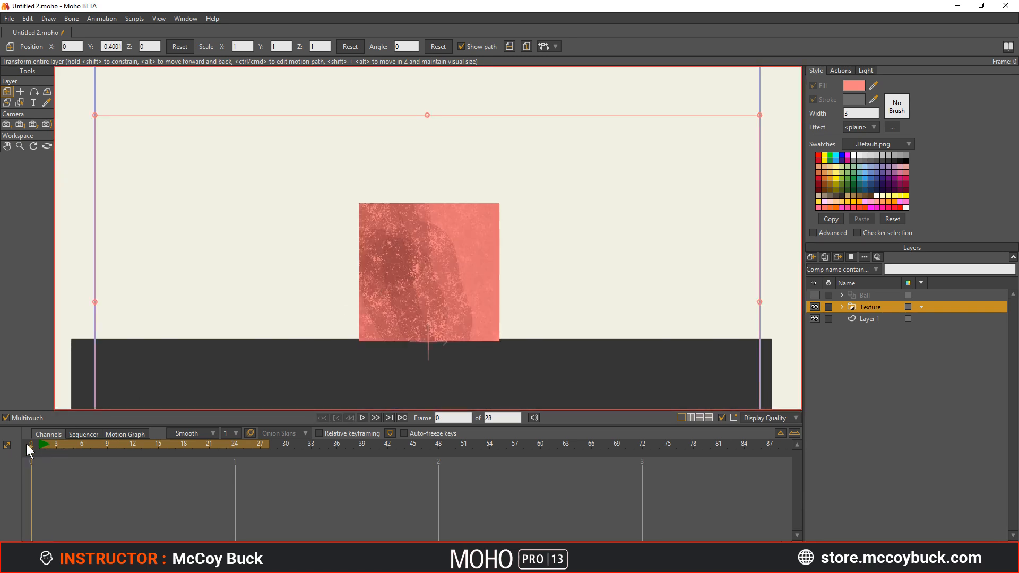
pyautogui.click(40, 447)
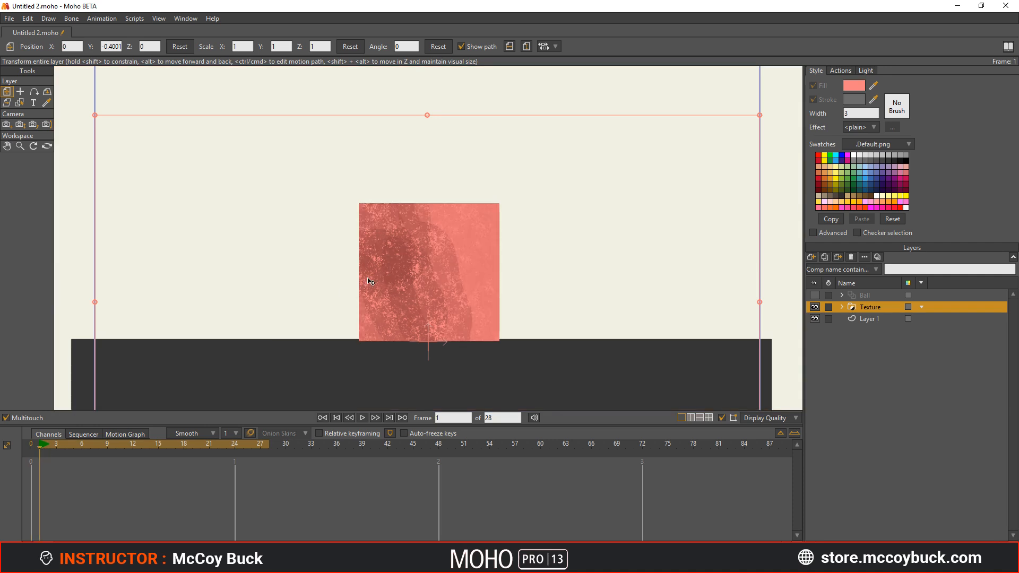
# - Try transforming the Texture group from its top edge on frame 1 and undo the changes
pyautogui.scroll(-3, 455, 239)
pyautogui.moveTo(435, 157); pyautogui.dragTo(476, 228)
pyautogui.hotkey('ctrl', 'z')
pyautogui.hotkey('ctrl', 'z')
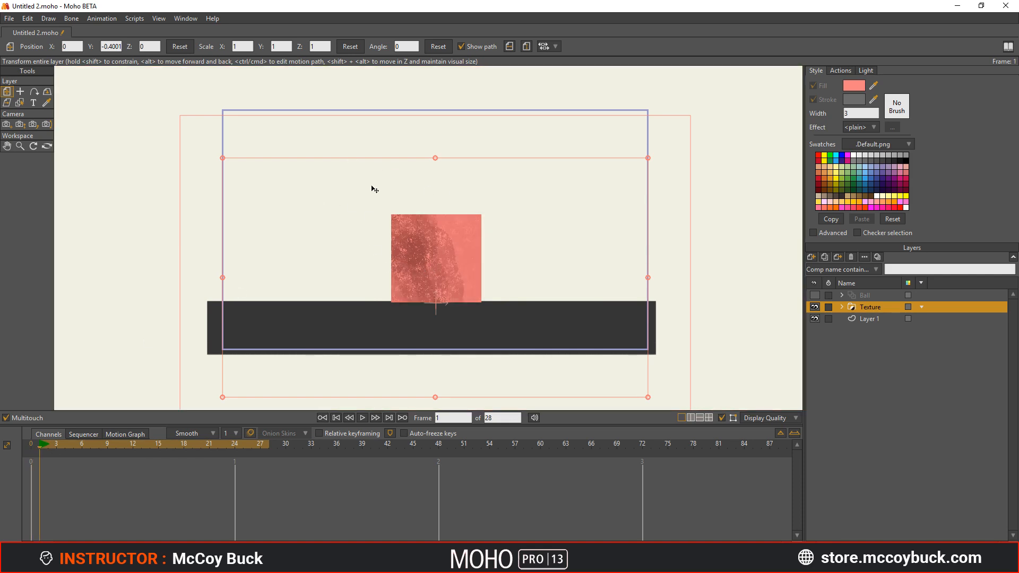
# - Keyframe the Texture group's position on frame 1, and on frame 18 move the group straight up above the floor
pyautogui.click(449, 286)
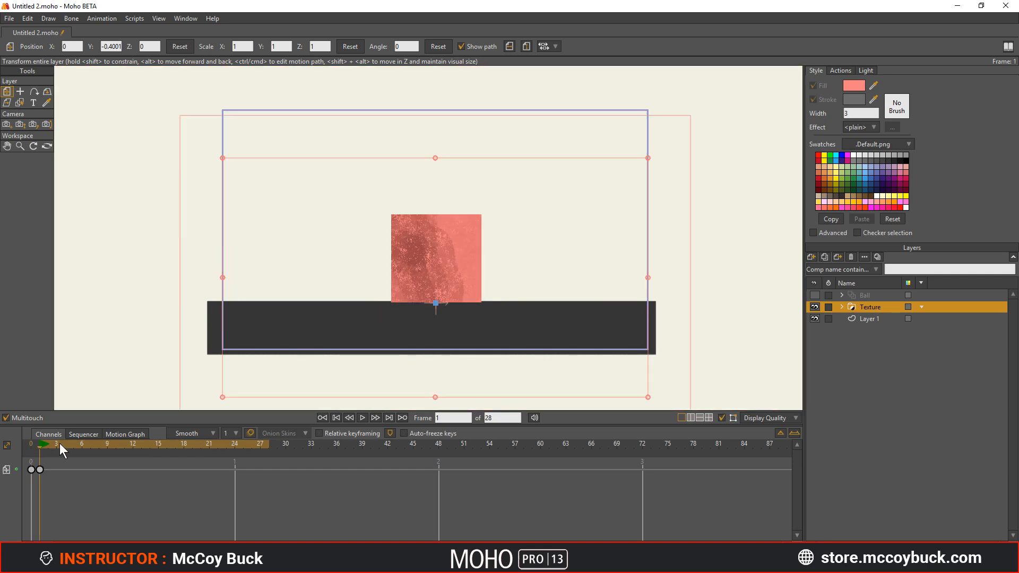
pyautogui.moveTo(46, 443); pyautogui.dragTo(183, 450)
pyautogui.moveTo(455, 269); pyautogui.dragTo(455, 162)
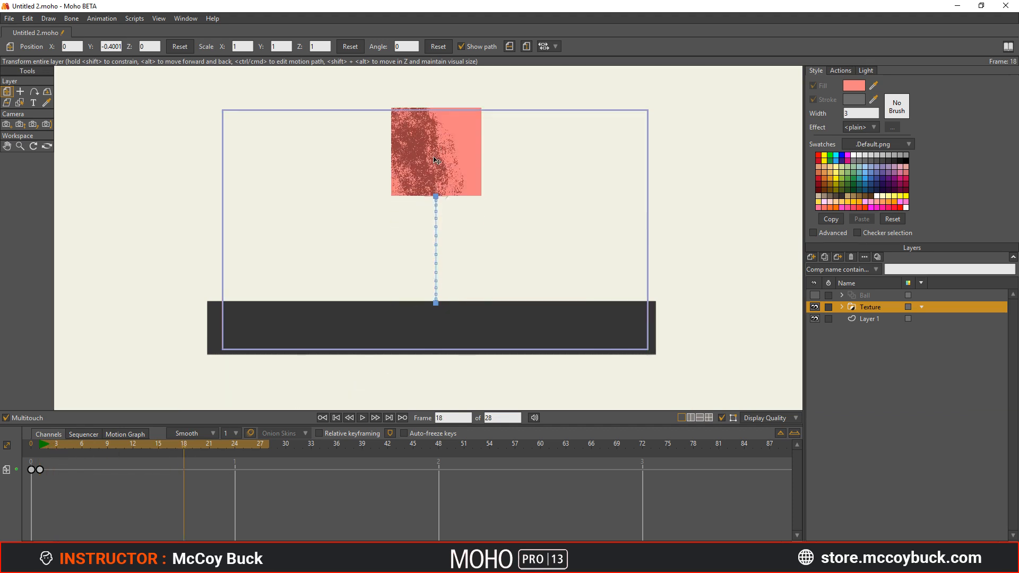
# - Change the Texture group's position keyframes on frames 1 and 18 to Step interpolation and make Step the default interpolation
pyautogui.click(46, 448)
pyautogui.moveTo(47, 447); pyautogui.dragTo(90, 448)
pyautogui.moveTo(167, 447); pyautogui.dragTo(43, 469)
pyautogui.moveTo(210, 480); pyautogui.dragTo(40, 470)
pyautogui.rightClick(40, 470)
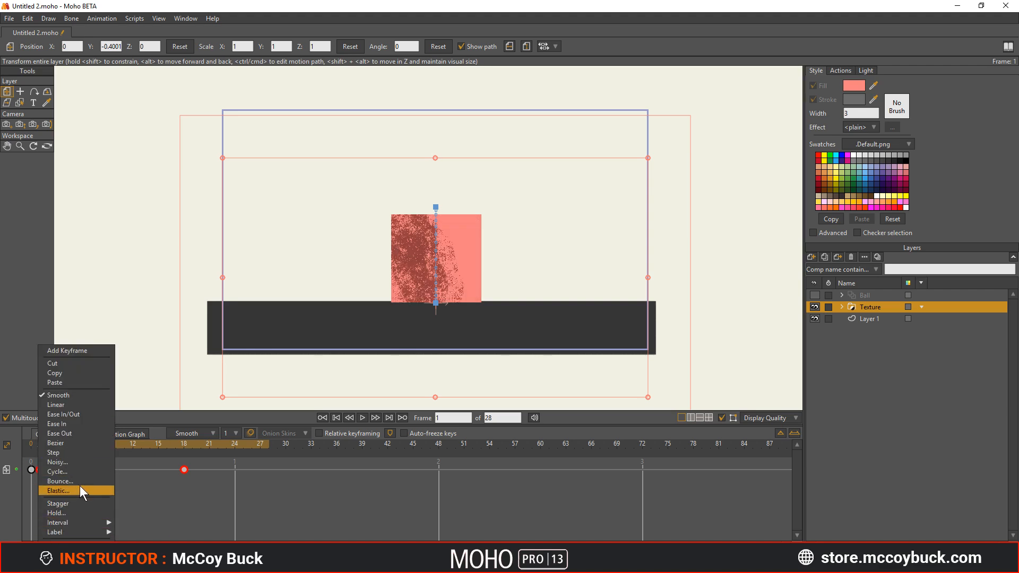
pyautogui.click(75, 452)
pyautogui.click(204, 432)
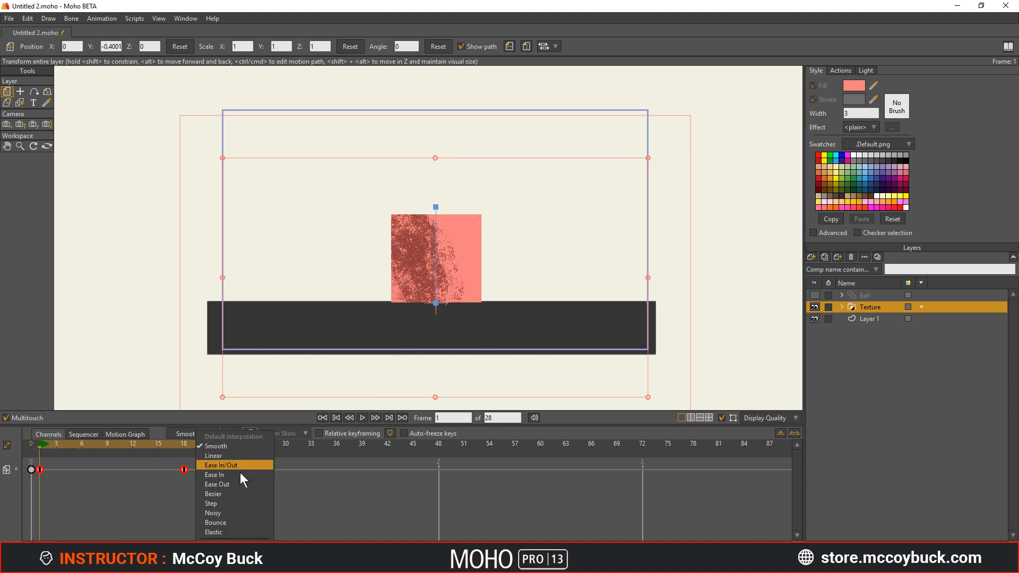
pyautogui.click(212, 503)
# - Squash the Texture group on frame 1 to a scale of about 1.68 by 0.60, and stretch it on frame 3 to about 0.83 by 1.21
pyautogui.click(99, 443)
pyautogui.moveTo(46, 446); pyautogui.dragTo(39, 447)
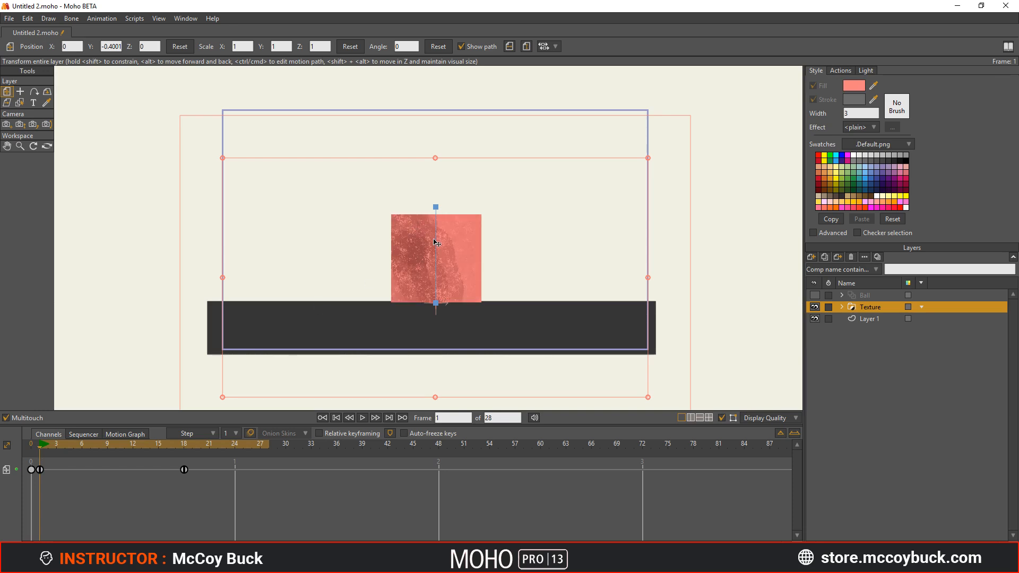
pyautogui.scroll(1, 451, 236)
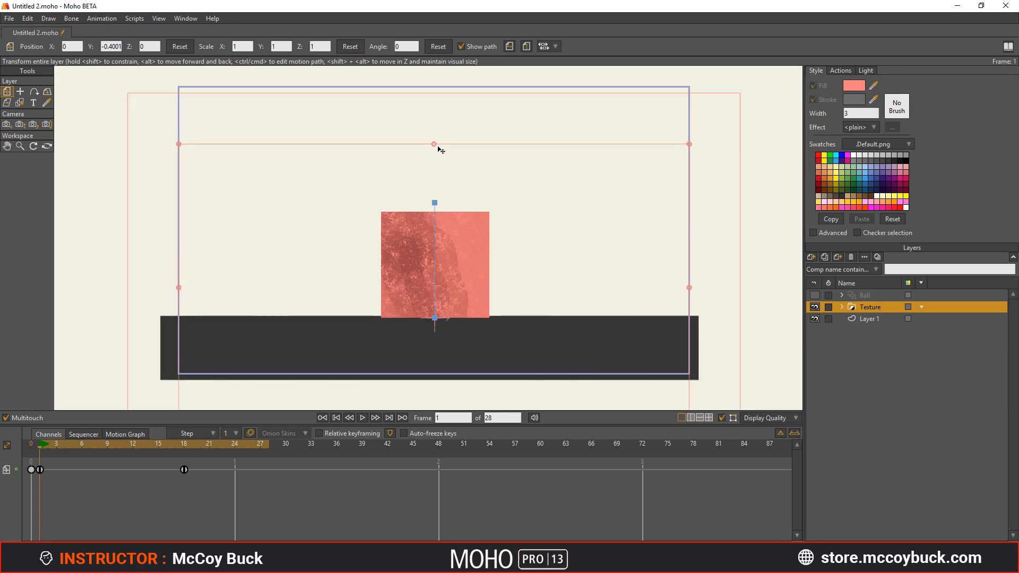
pyautogui.moveTo(435, 145); pyautogui.dragTo(450, 213)
pyautogui.moveTo(42, 444); pyautogui.dragTo(56, 440)
pyautogui.moveTo(435, 216); pyautogui.dragTo(384, 114)
# - On frame 11, zoom the camera out to a focal length of about 22.4 and track it up to a Y position of about 0.88
pyautogui.moveTo(55, 444); pyautogui.dragTo(126, 451)
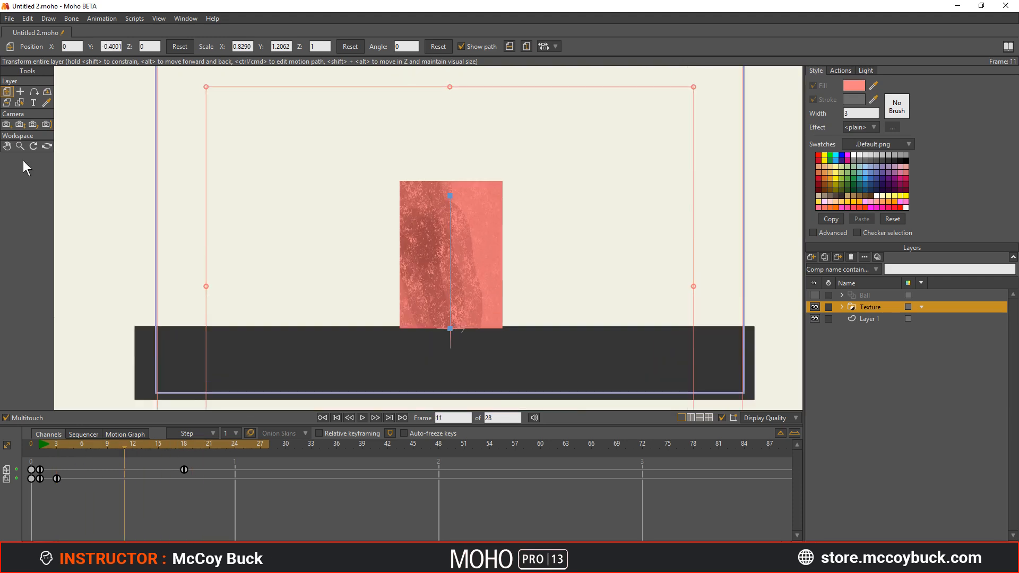
pyautogui.click(19, 125)
pyautogui.moveTo(363, 322); pyautogui.dragTo(412, 292)
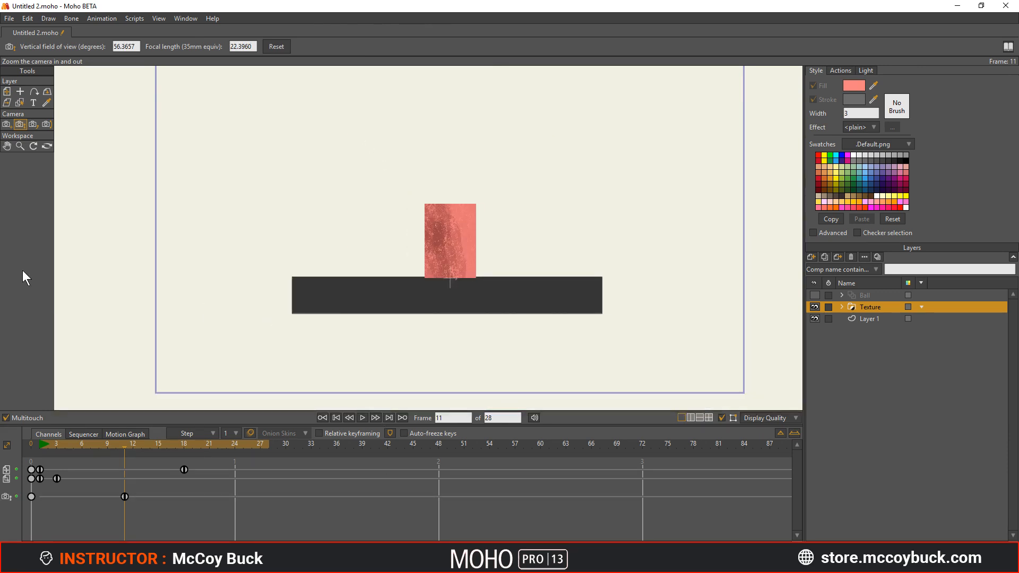
pyautogui.click(6, 125)
pyautogui.moveTo(478, 341); pyautogui.dragTo(462, 409)
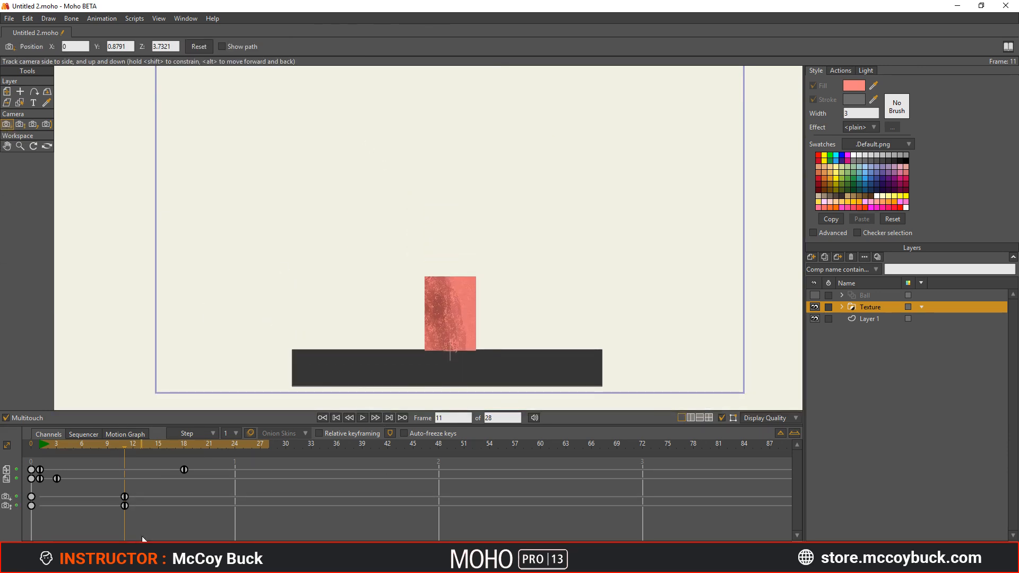
# - Cut the camera keyframes from frame 11 and paste them at the start of the timeline
pyautogui.hotkey('ctrl', 'x')
pyautogui.moveTo(55, 453); pyautogui.dragTo(184, 445)
pyautogui.hotkey('ctrl', 'v')
# - On frame 18, raise the Texture group to a Y position of about 1.07 and reset its scale
pyautogui.scroll(-1, 435, 197)
pyautogui.scroll(1, 446, 244)
pyautogui.press('m')
pyautogui.moveTo(458, 236); pyautogui.dragTo(403, 118)
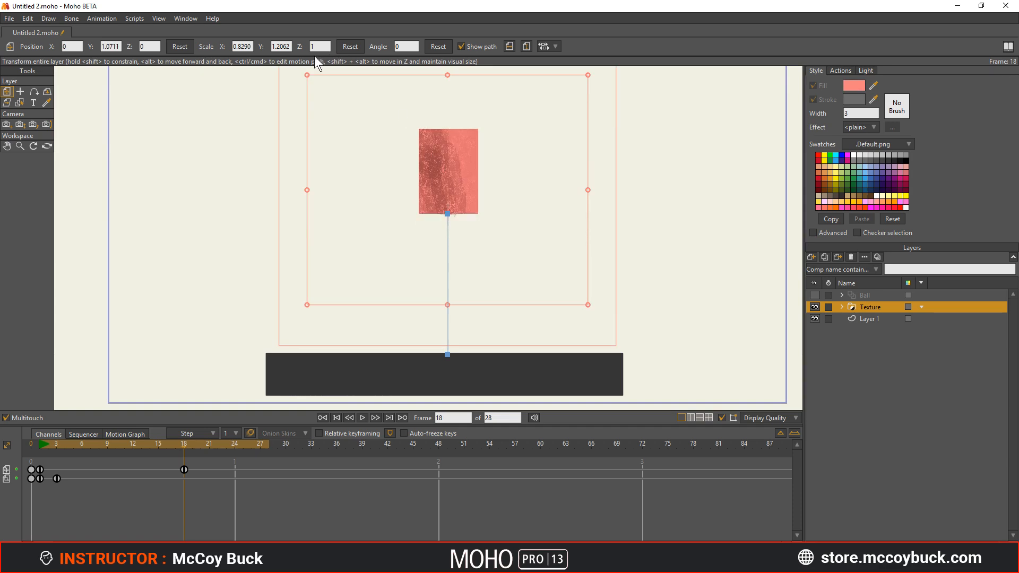
pyautogui.click(351, 46)
# - Turn on onion skins for frames 1 and 18 and go to frame 10
pyautogui.moveTo(77, 451); pyautogui.dragTo(115, 452)
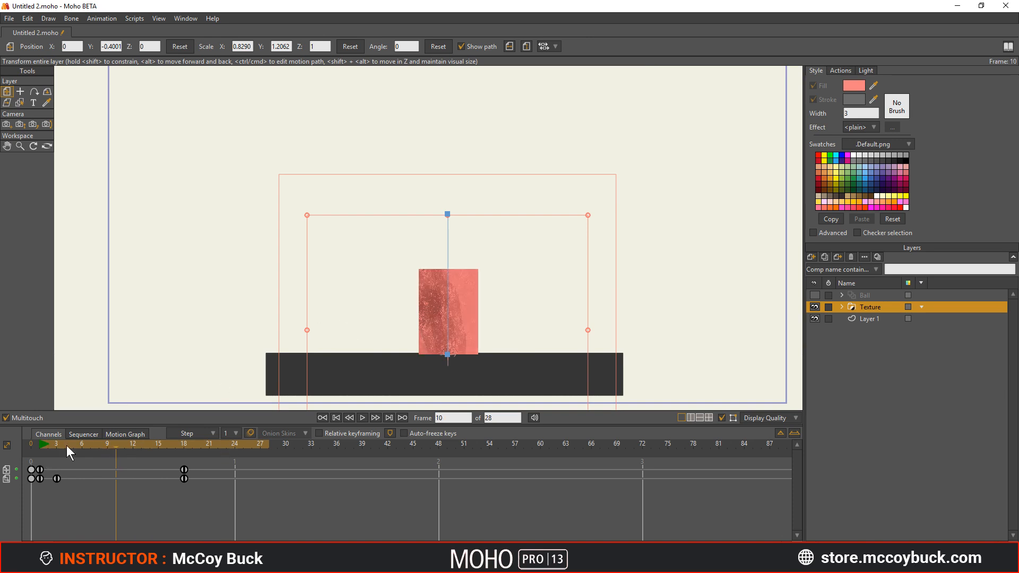
pyautogui.click(246, 434)
pyautogui.click(40, 452)
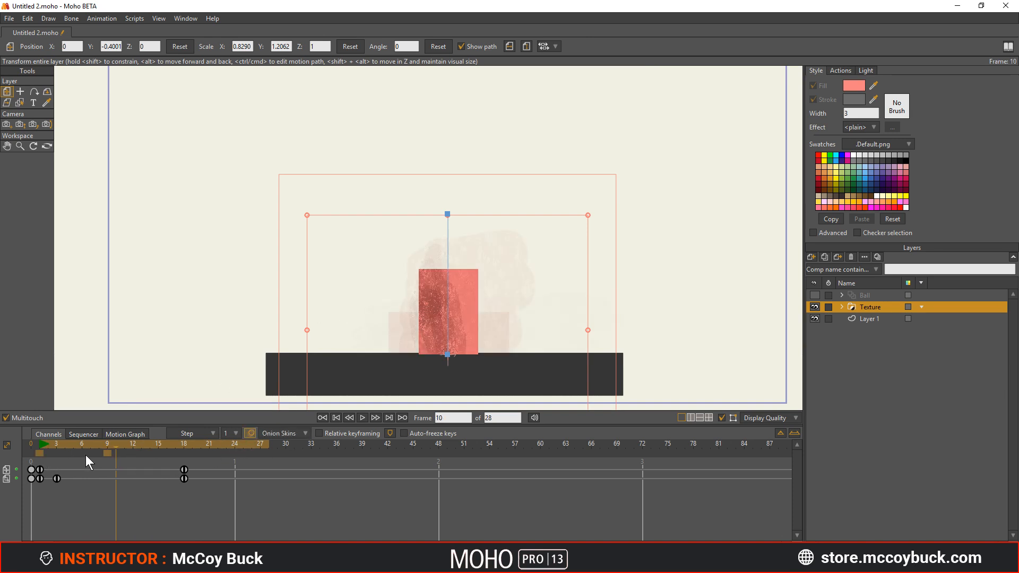
pyautogui.click(182, 454)
pyautogui.moveTo(119, 445)
pyautogui.mouseDown()
pyautogui.moveTo(60, 446)
pyautogui.moveTo(126, 441)
pyautogui.moveTo(116, 447)
pyautogui.mouseUp()
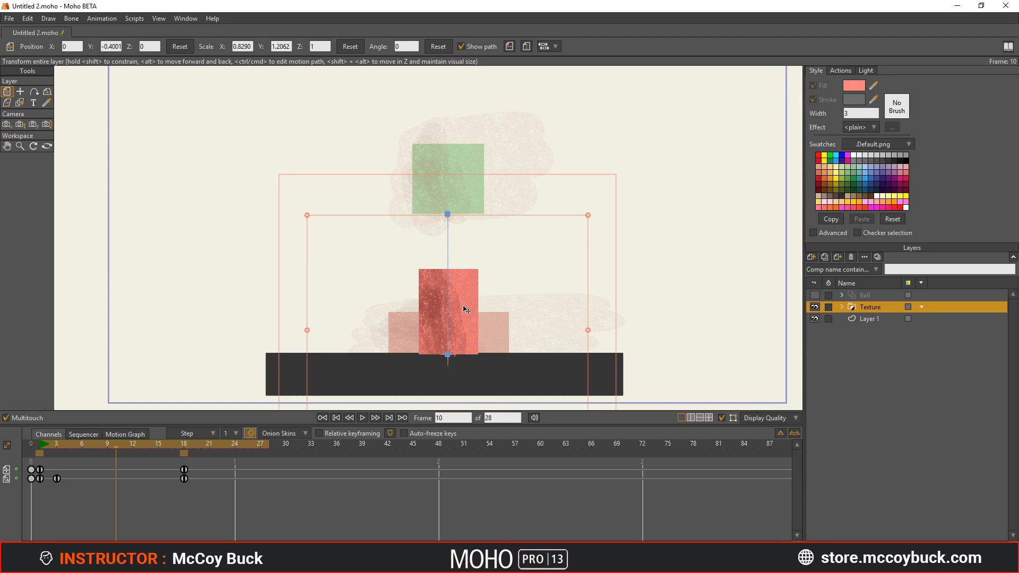
# - On frame 10, raise the Texture group to a Y of about 0.15, stretch it to about 0.70 by 1.43, and play the animation
pyautogui.moveTo(463, 318); pyautogui.dragTo(466, 264)
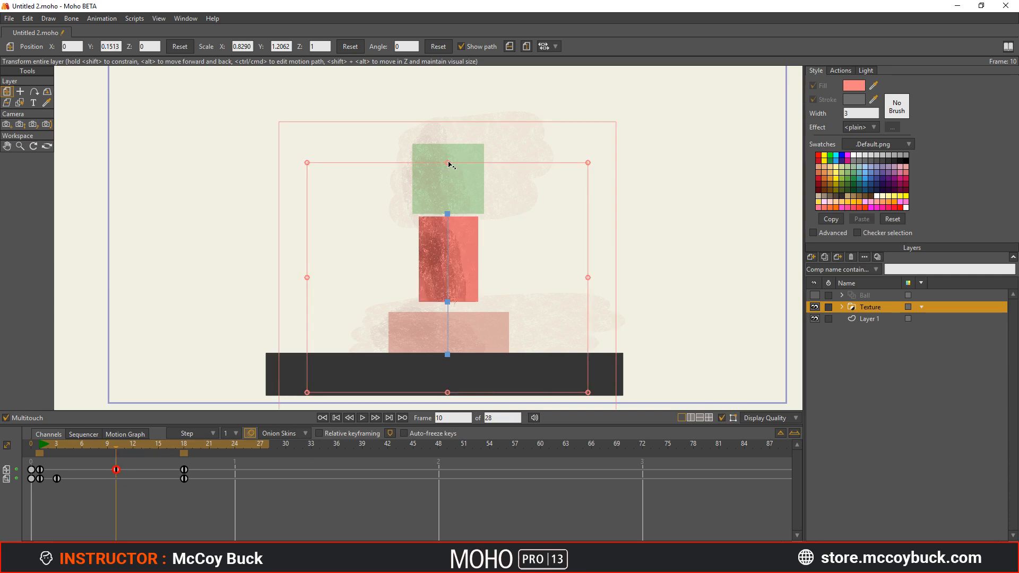
pyautogui.moveTo(114, 447); pyautogui.dragTo(187, 432)
pyautogui.press('space')
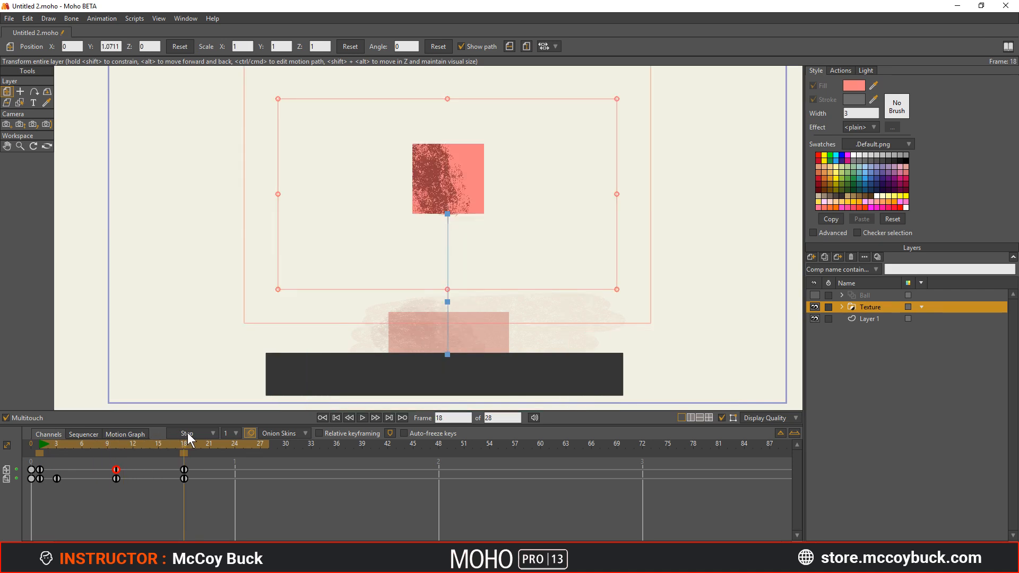
# - Extend the playback range to frame 41 and paste the Texture group's frame 1 keyframes on frame 34
pyautogui.keyDown('ctrl'); pyautogui.click(381, 442); pyautogui.keyUp('ctrl')
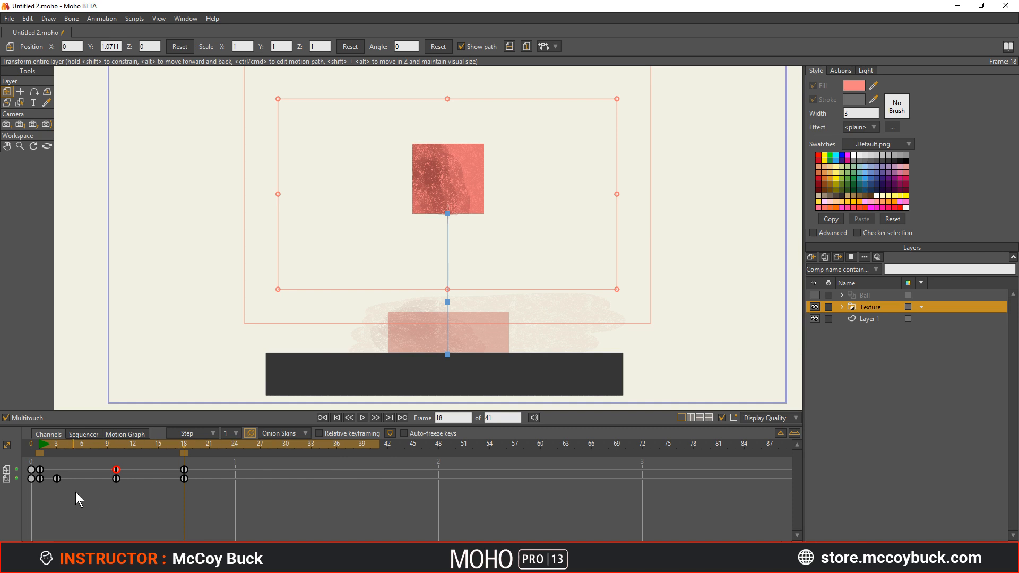
pyautogui.click(321, 444)
pyautogui.hotkey('ctrl', 'v')
# - Lower the Texture group to a Y position of about 0.77 on frame 22 and about 0.52 on frame 25
pyautogui.moveTo(188, 447); pyautogui.dragTo(220, 443)
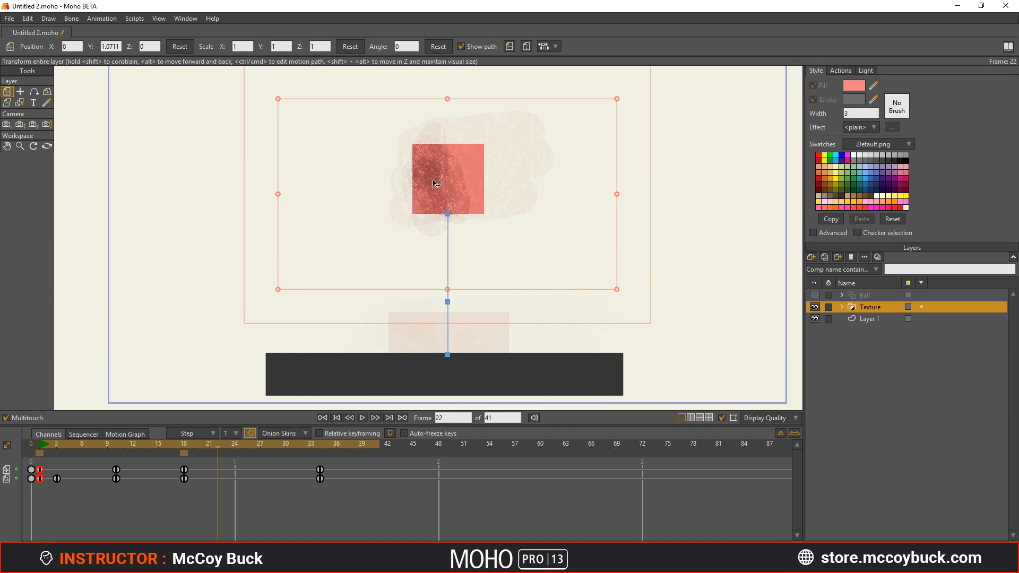
pyautogui.moveTo(446, 175); pyautogui.dragTo(447, 205)
pyautogui.moveTo(218, 443); pyautogui.dragTo(242, 447)
pyautogui.moveTo(466, 195); pyautogui.dragTo(469, 219)
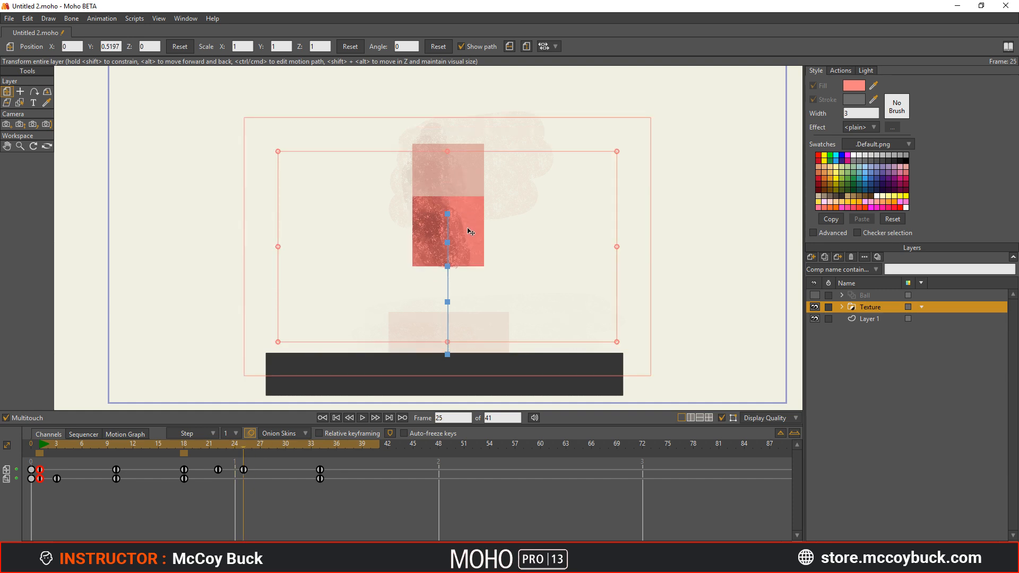
# - On frame 25, stretch the Texture group to a scale of about 0.70 by 1.42 and lower it to a Y of about 0.46
pyautogui.moveTo(450, 151); pyautogui.dragTo(444, 103)
pyautogui.hotkey('ctrl', 'z')
pyautogui.moveTo(235, 444)
pyautogui.mouseDown()
pyautogui.moveTo(180, 447)
pyautogui.moveTo(243, 447)
pyautogui.mouseUp()
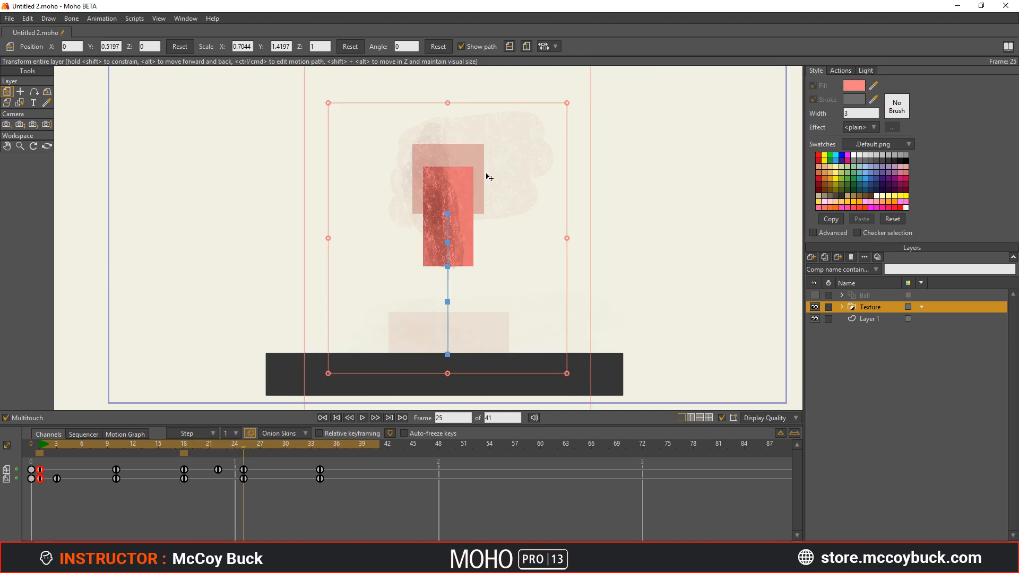
pyautogui.moveTo(470, 200)
pyautogui.mouseDown()
pyautogui.moveTo(470, 230)
pyautogui.moveTo(455, 210)
pyautogui.mouseUp()
# - Add an onion skin marker on frame 22 and play the animation from frame 1
pyautogui.click(218, 453)
pyautogui.moveTo(217, 442); pyautogui.dragTo(43, 444)
pyautogui.press('space')
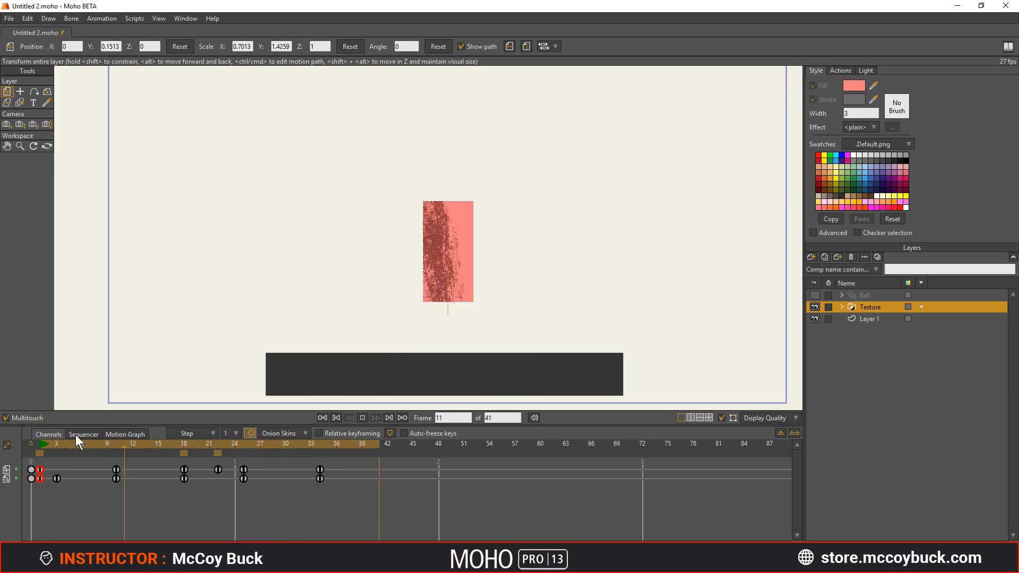
# - On frame 16, raise the Texture group to a Y of about 0.85, set its stretch to about 0.87 by 1.15, and play the animation
pyautogui.moveTo(59, 444); pyautogui.dragTo(161, 445)
pyautogui.moveTo(170, 446); pyautogui.dragTo(167, 448)
pyautogui.moveTo(465, 271); pyautogui.dragTo(462, 224)
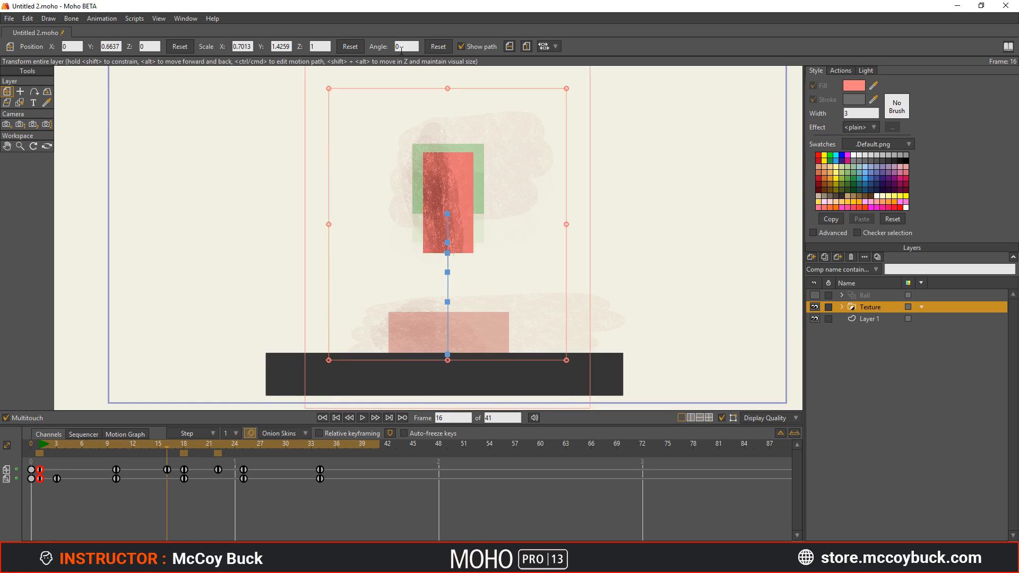
pyautogui.click(350, 47)
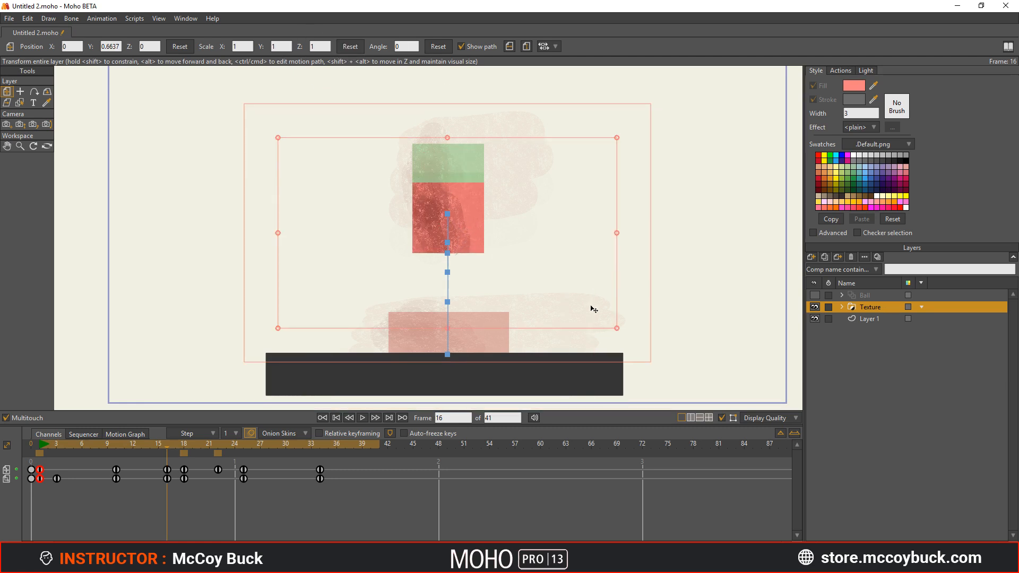
pyautogui.moveTo(617, 235); pyautogui.dragTo(595, 228)
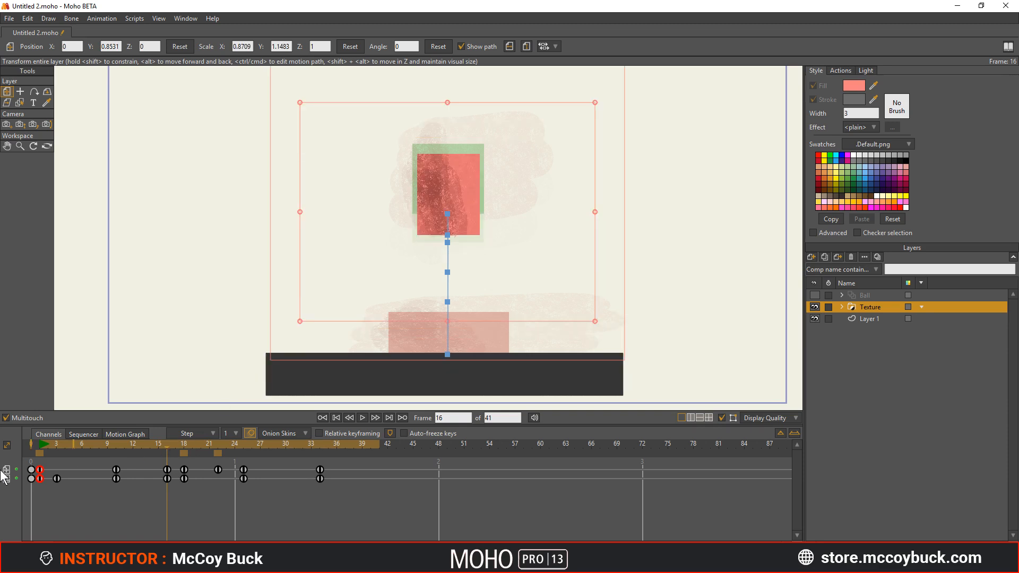
pyautogui.click(41, 444)
pyautogui.press('space')
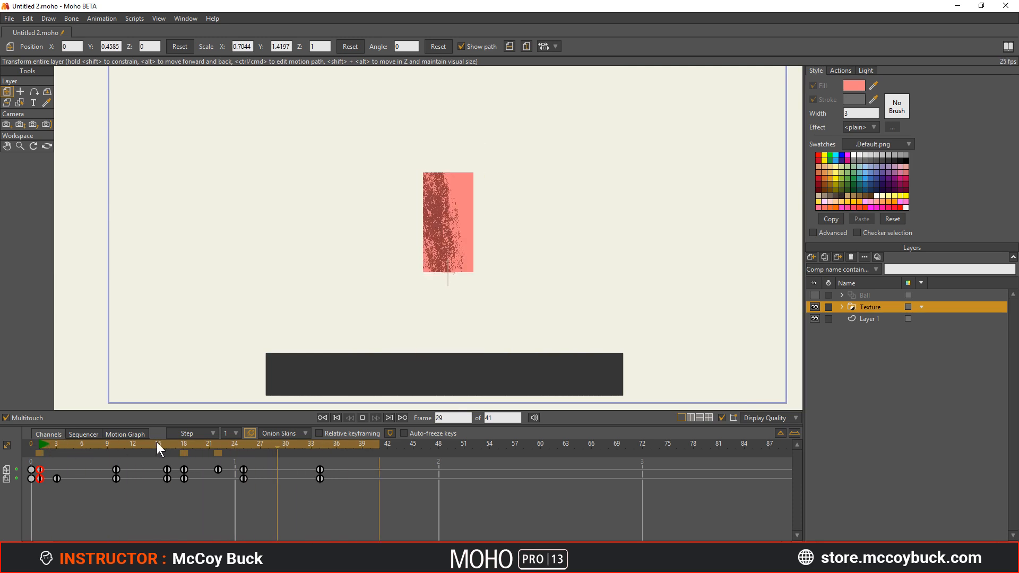
pyautogui.press('space')
# - On frame 22, raise the Texture group to a Y position of about 0.99 and play back the animation
pyautogui.moveTo(167, 446); pyautogui.dragTo(217, 447)
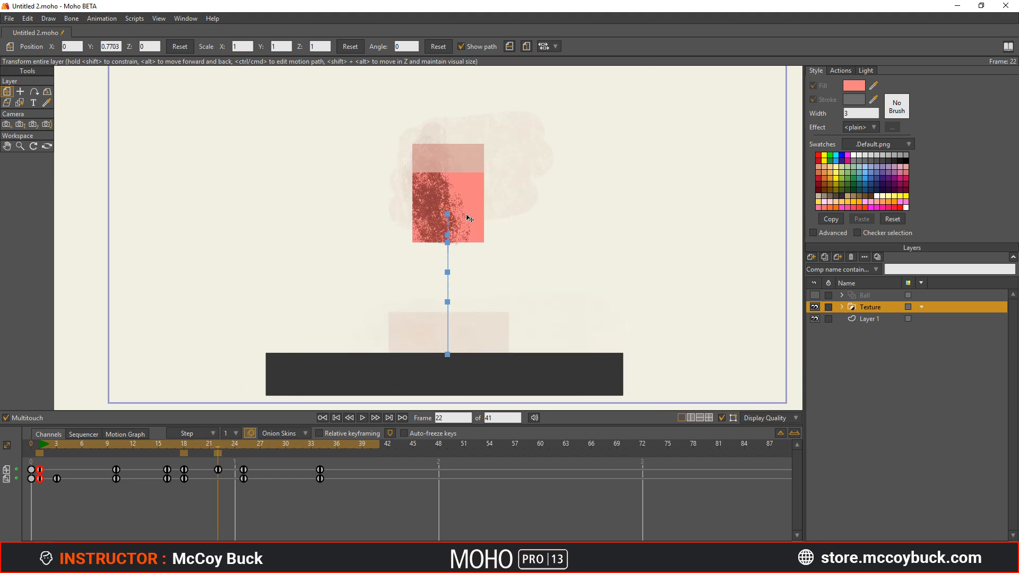
pyautogui.moveTo(186, 448); pyautogui.dragTo(249, 428)
pyautogui.press('space')
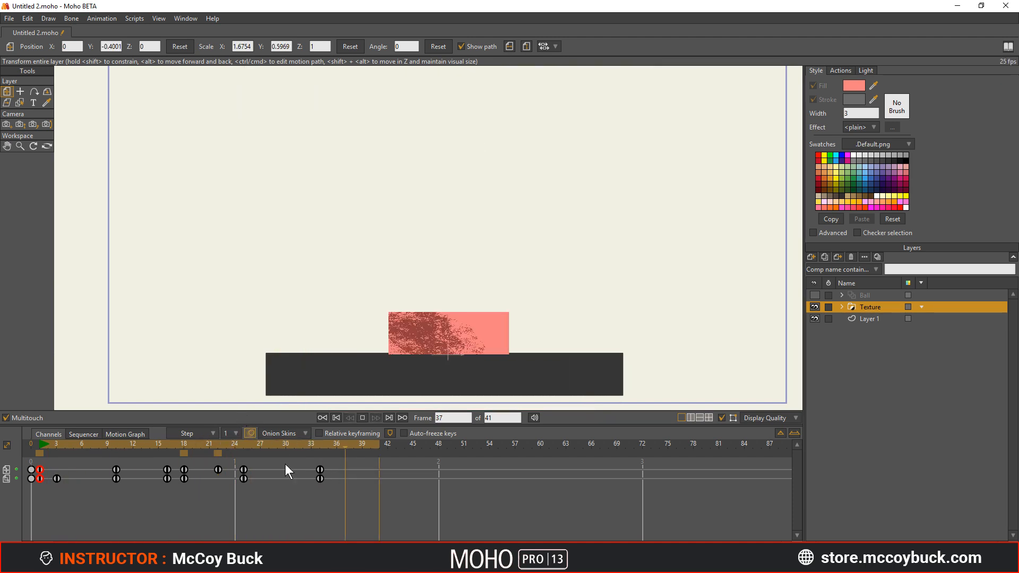
pyautogui.press('space')
# - Change all the Texture group's keyframes from frame 1 onward to Smooth interpolation and play the animation
pyautogui.moveTo(356, 471); pyautogui.dragTo(41, 480)
pyautogui.rightClick(41, 481)
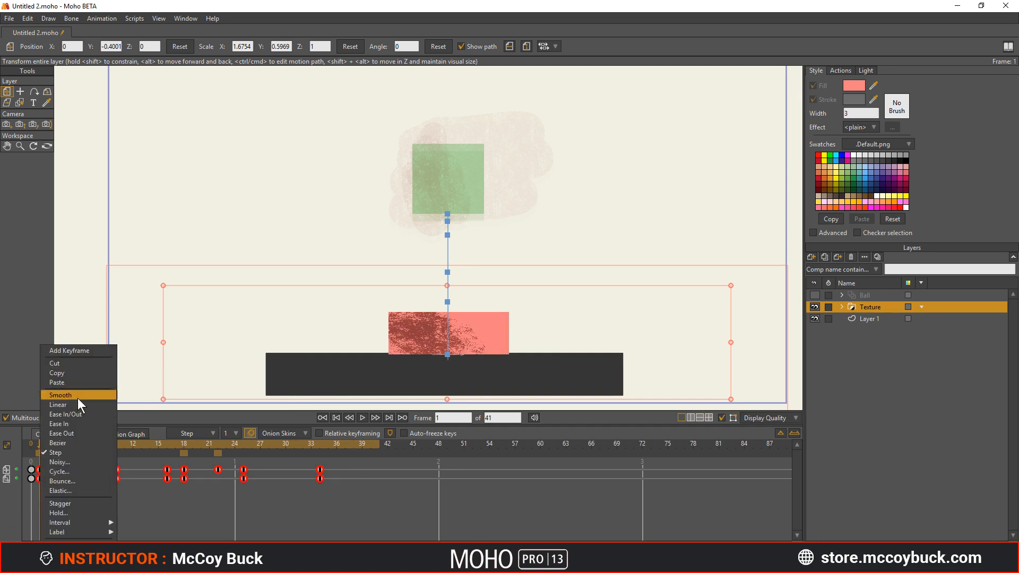
pyautogui.click(116, 492)
pyautogui.press('space')
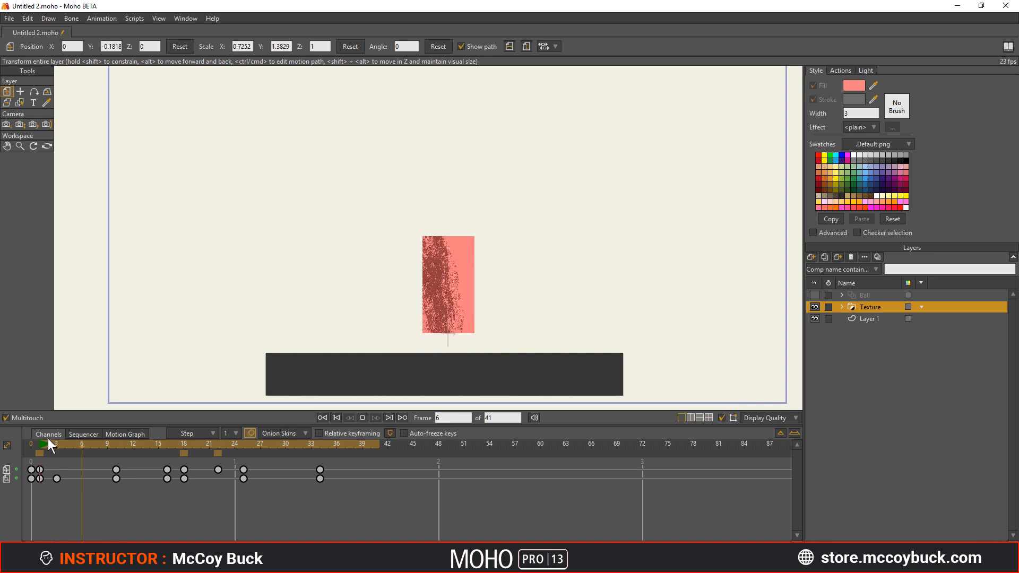
pyautogui.press('space')
pyautogui.moveTo(44, 444)
pyautogui.mouseDown()
pyautogui.moveTo(170, 438)
pyautogui.moveTo(39, 452)
pyautogui.mouseUp()
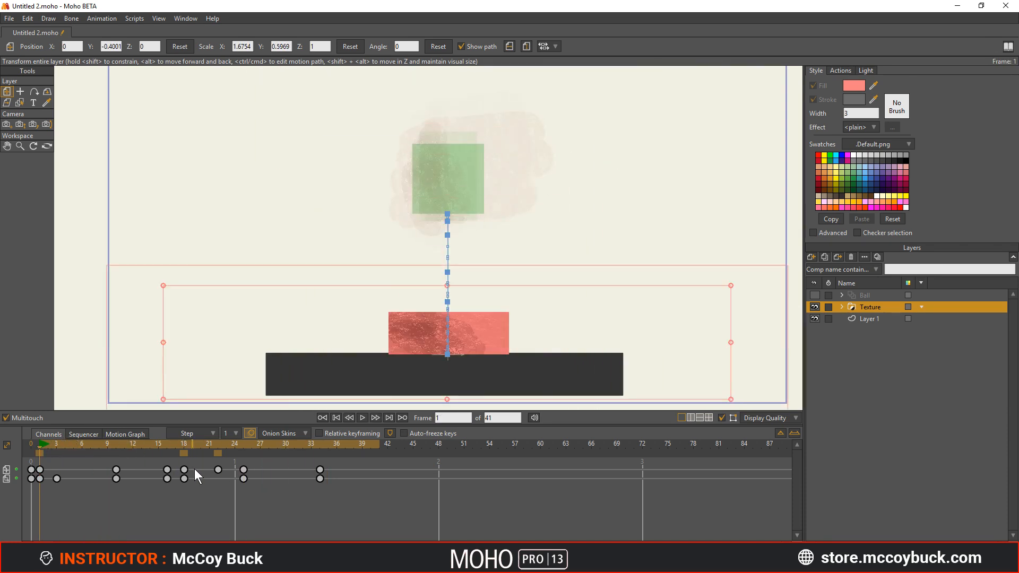
# - Tighten the timing by moving the Texture group's keyframes after frame 3 to frames 8, 12, 14, 16, 19 and 25, and preview it
pyautogui.moveTo(189, 465); pyautogui.dragTo(48, 486)
pyautogui.moveTo(185, 478); pyautogui.dragTo(243, 484)
pyautogui.click(137, 484)
pyautogui.click(263, 507)
pyautogui.click(193, 500)
pyautogui.press('space')
pyautogui.press('space')
pyautogui.moveTo(38, 443); pyautogui.dragTo(150, 445)
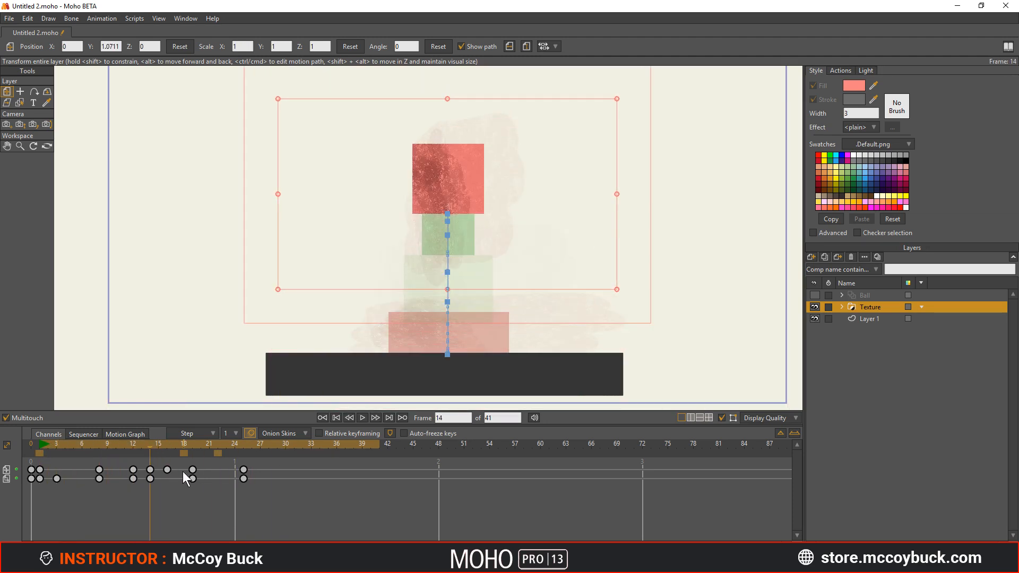
# - Select all the Texture group's keyframes from frame 1 onward and set their interpolation interval to 2
pyautogui.moveTo(261, 458); pyautogui.dragTo(165, 484)
pyautogui.click(272, 461)
pyautogui.moveTo(262, 460); pyautogui.dragTo(39, 480)
pyautogui.rightClick(39, 479)
pyautogui.moveTo(102, 522)
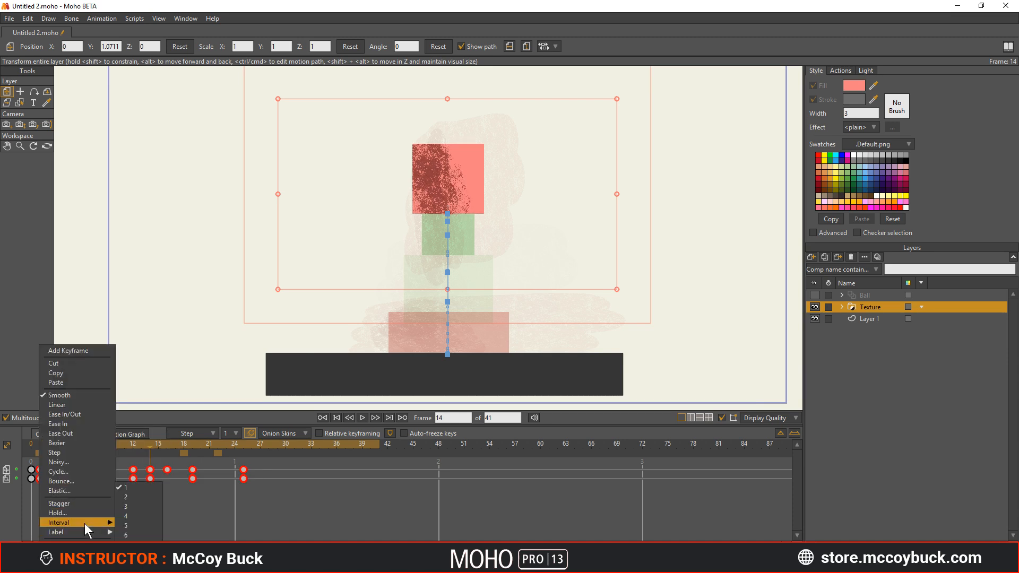
pyautogui.click(132, 495)
pyautogui.click(50, 500)
# - Shift the Texture group's keyframes after frame 3 to the odd frames 7, 11, 13, 15, 17 and 23, and preview the animation
pyautogui.click(98, 443)
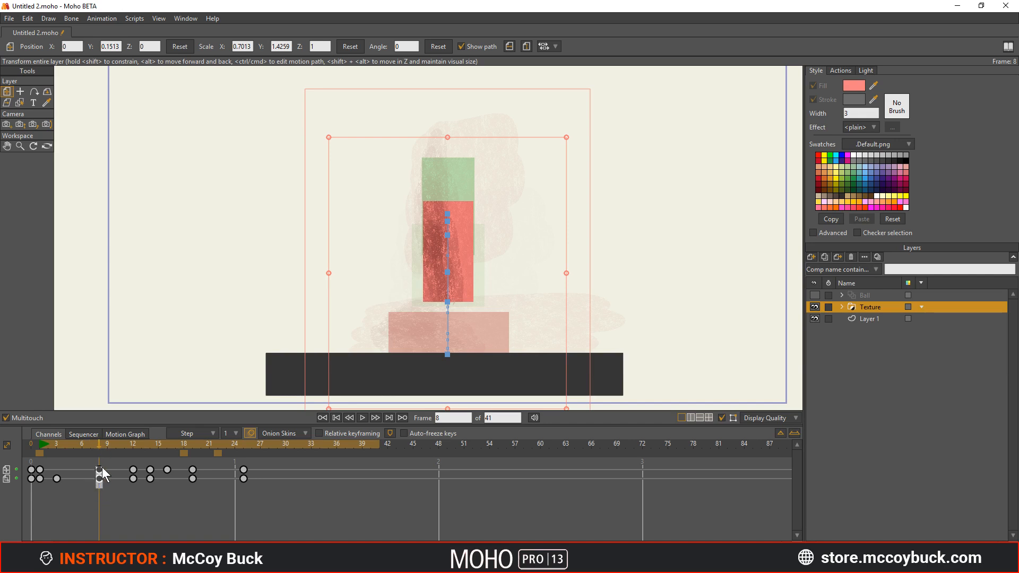
pyautogui.moveTo(98, 471); pyautogui.dragTo(177, 476)
pyautogui.click(145, 474)
pyautogui.click(159, 496)
pyautogui.click(226, 482)
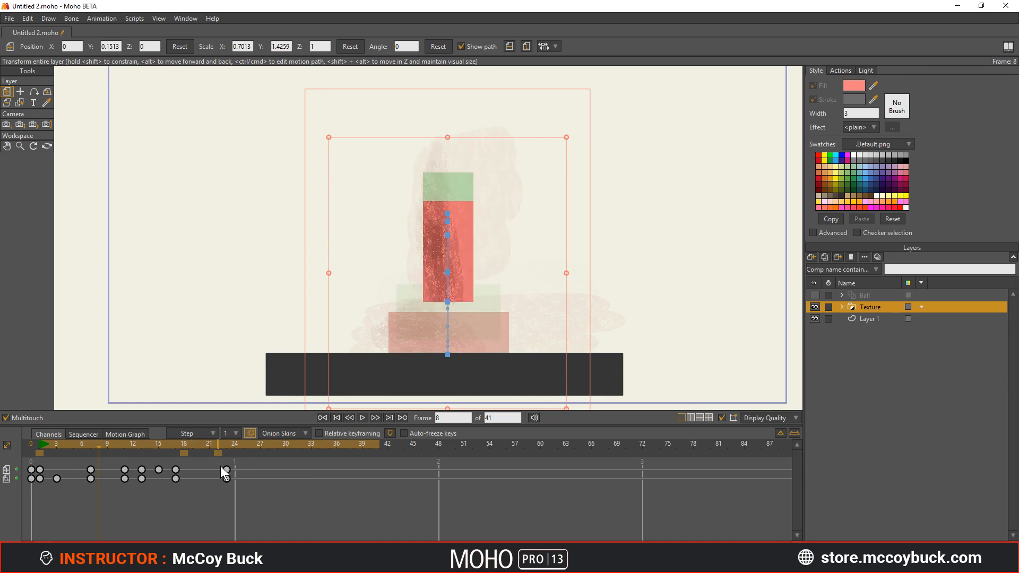
pyautogui.click(44, 443)
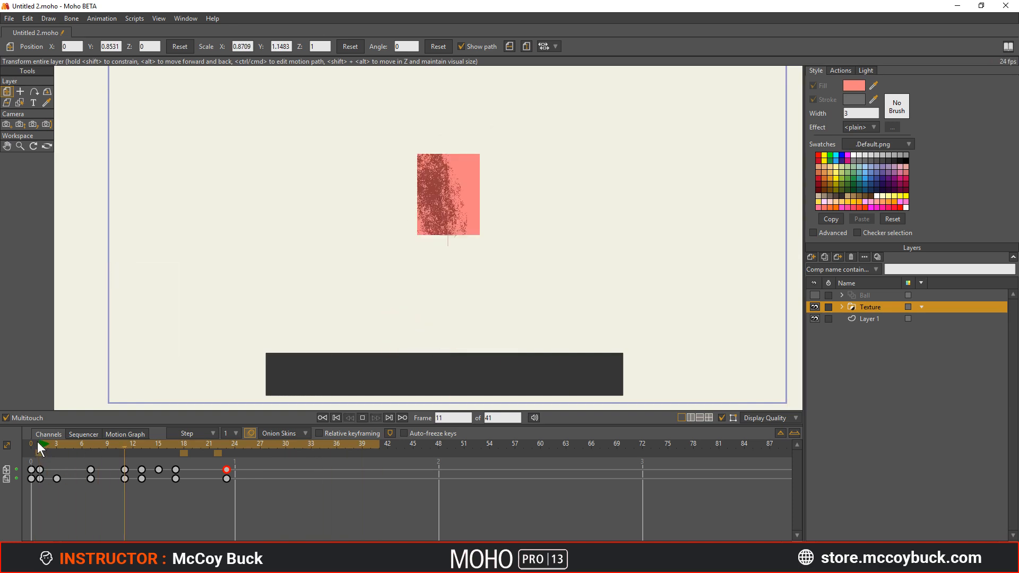
pyautogui.moveTo(40, 443); pyautogui.dragTo(148, 476)
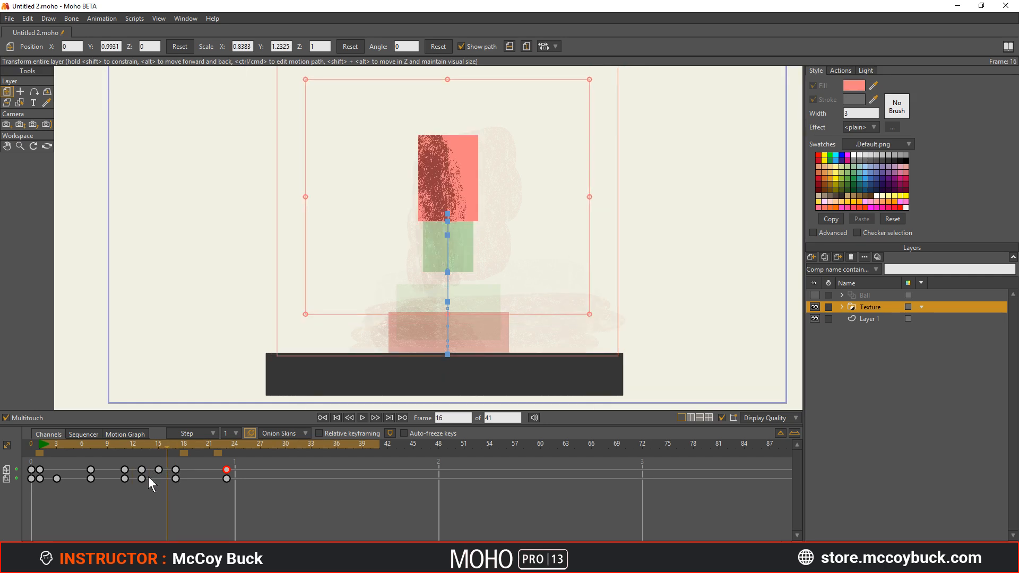
# - Set the default keyframe interval to 2 and check the interval options for the Texture group's keyframes from frame 1 onward
pyautogui.click(229, 434)
pyautogui.click(247, 463)
pyautogui.moveTo(265, 464); pyautogui.dragTo(39, 479)
pyautogui.rightClick(37, 479)
pyautogui.moveTo(71, 523)
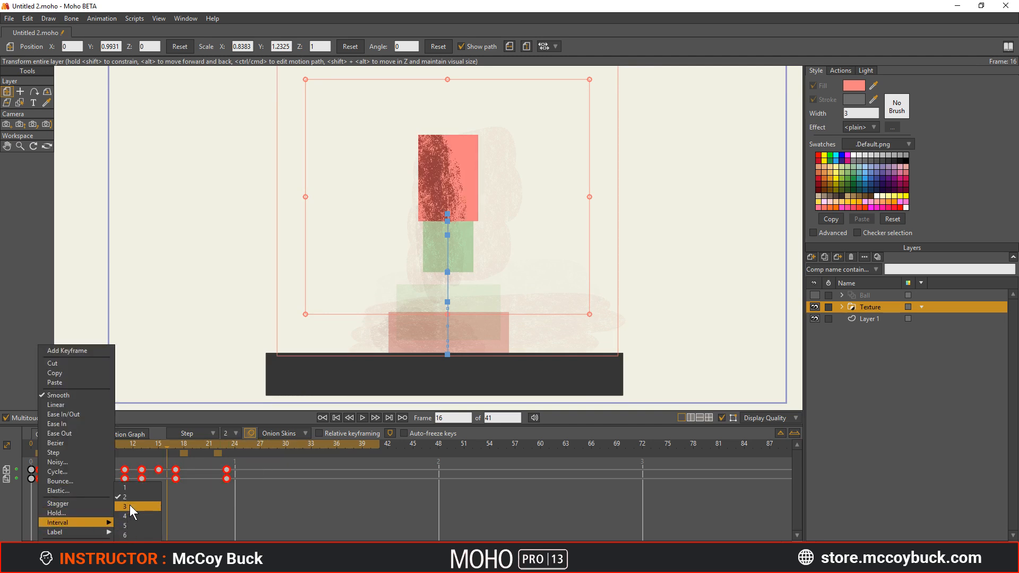
pyautogui.click(53, 508)
# - At frame 3, lower the Texture group to about Y -0.3852 so the stretched square touches the floor
pyautogui.moveTo(45, 446)
pyautogui.mouseDown()
pyautogui.moveTo(61, 444)
pyautogui.moveTo(36, 451)
pyautogui.moveTo(58, 450)
pyautogui.mouseUp()
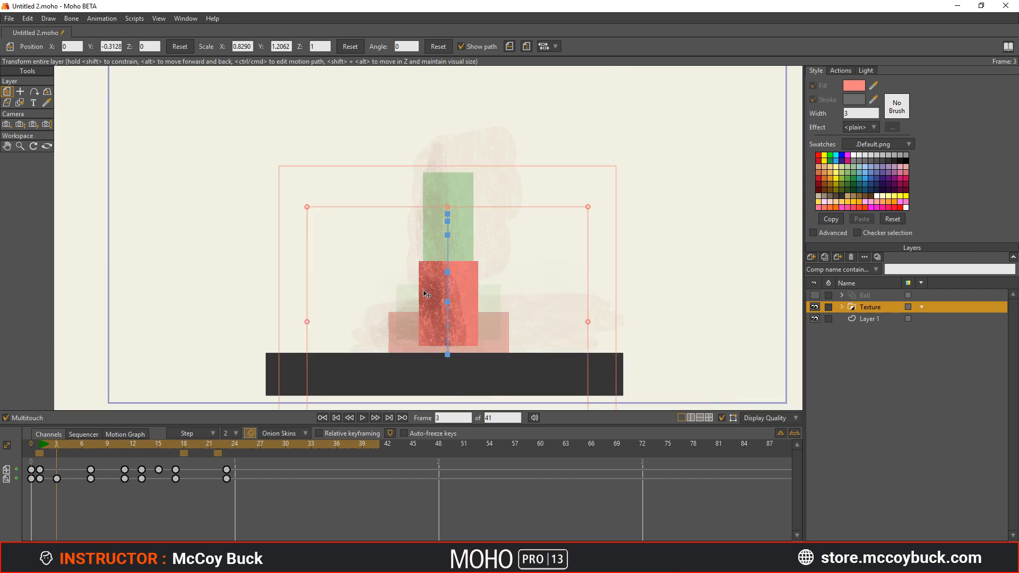
pyautogui.moveTo(470, 321); pyautogui.dragTo(470, 327)
pyautogui.moveTo(53, 446); pyautogui.dragTo(33, 452)
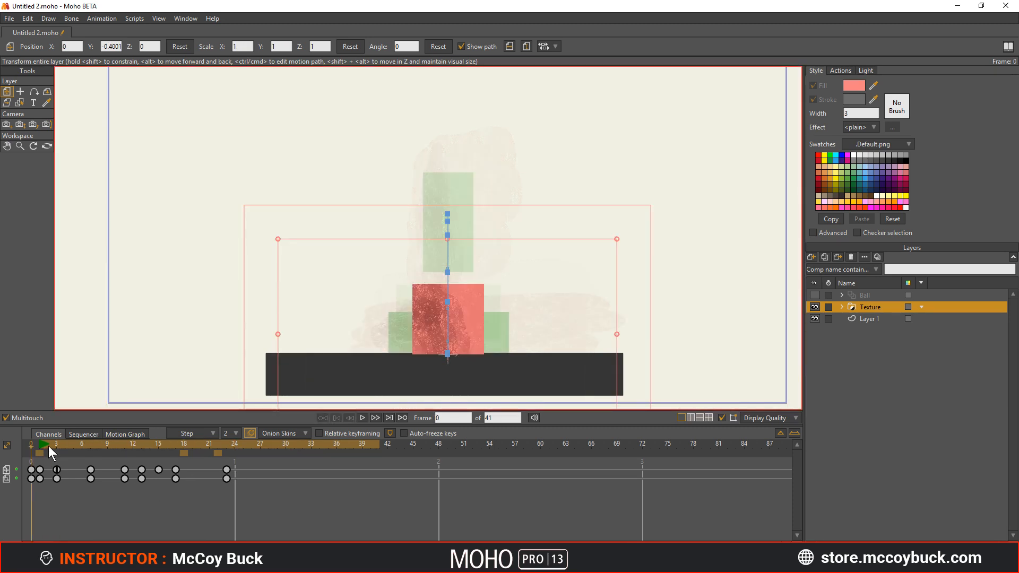
pyautogui.press('Right')
# - Change all the Texture group's keyframes from frame 1 onward to Step interpolation
pyautogui.moveTo(248, 469); pyautogui.dragTo(41, 480)
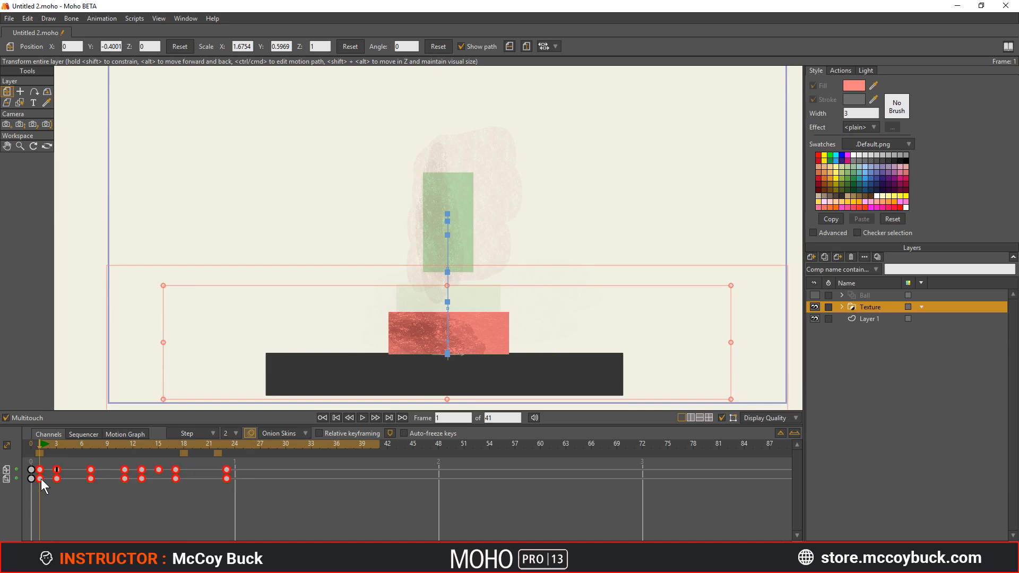
pyautogui.rightClick(40, 480)
pyautogui.moveTo(80, 531)
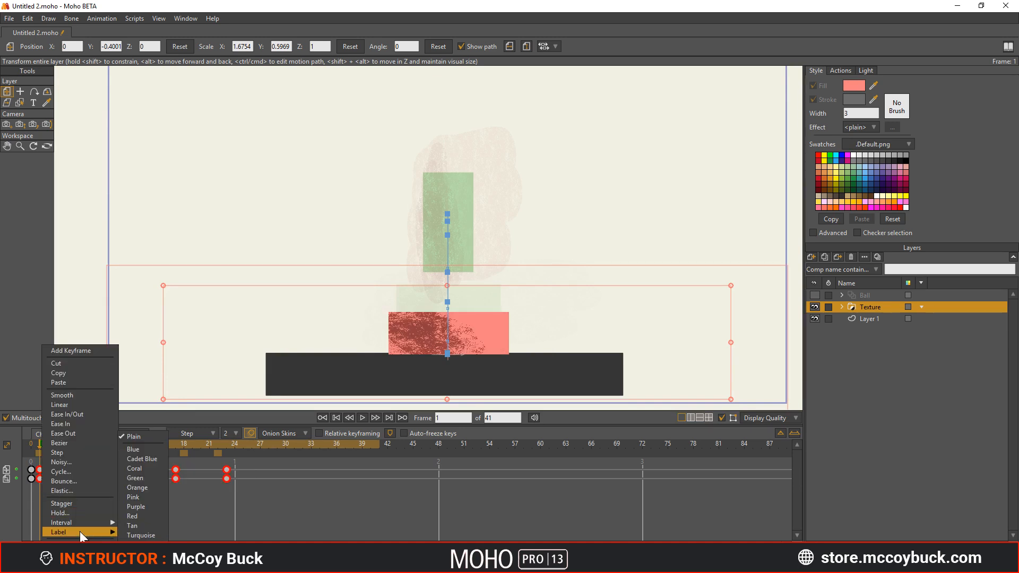
pyautogui.click(63, 453)
pyautogui.click(98, 495)
# - Return all the Texture group's keyframes from frame 1 onward to Smooth interpolation on twos and play the animation
pyautogui.moveTo(267, 467); pyautogui.dragTo(41, 482)
pyautogui.rightClick(40, 481)
pyautogui.moveTo(64, 531)
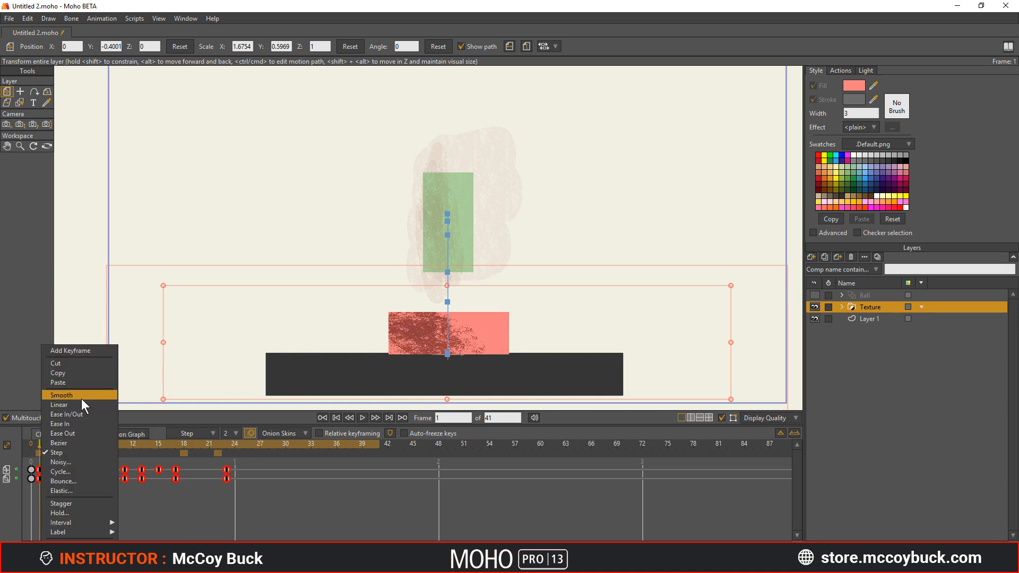
pyautogui.click(160, 524)
pyautogui.press('space')
pyautogui.press('space')
# - Shift the Texture group's keyframes after frame 13 two frames later, paste the apex pose at frame 15, and preview the longer hold
pyautogui.click(40, 442)
pyautogui.moveTo(41, 442); pyautogui.dragTo(146, 453)
pyautogui.moveTo(146, 509); pyautogui.dragTo(248, 508)
pyautogui.moveTo(159, 470)
pyautogui.mouseDown()
pyautogui.moveTo(202, 469)
pyautogui.moveTo(141, 482)
pyautogui.moveTo(279, 482)
pyautogui.mouseUp()
pyautogui.click(157, 454)
pyautogui.click(158, 447)
pyautogui.hotkey('ctrl', 'v')
pyautogui.moveTo(200, 469); pyautogui.dragTo(175, 472)
pyautogui.click(179, 505)
pyautogui.press('space')
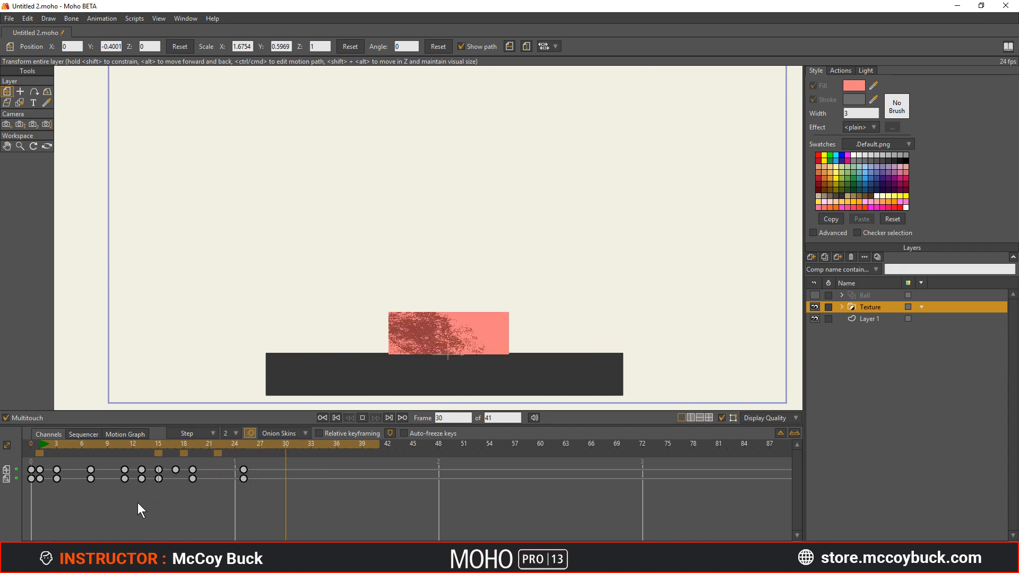
pyautogui.press('space')
# - At frame 23, stretch the square to X 0.7197, Y 1.6002 and lower it to Y -0.3886, with an onion skin at frame 25
pyautogui.moveTo(192, 444); pyautogui.dragTo(230, 456)
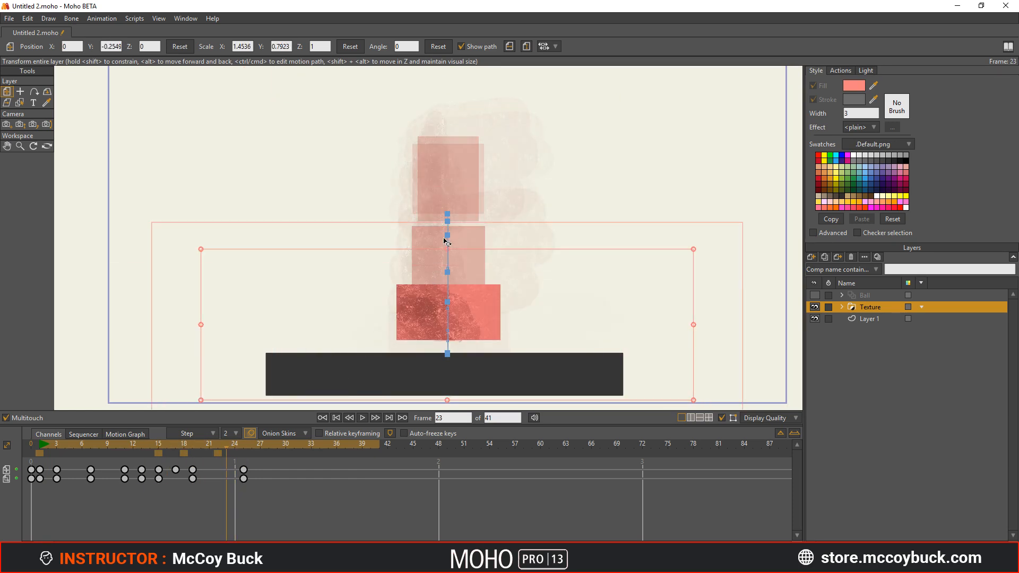
pyautogui.moveTo(443, 251)
pyautogui.mouseDown()
pyautogui.moveTo(351, 170)
pyautogui.moveTo(475, 293)
pyautogui.moveTo(457, 277)
pyautogui.mouseUp()
pyautogui.click(243, 453)
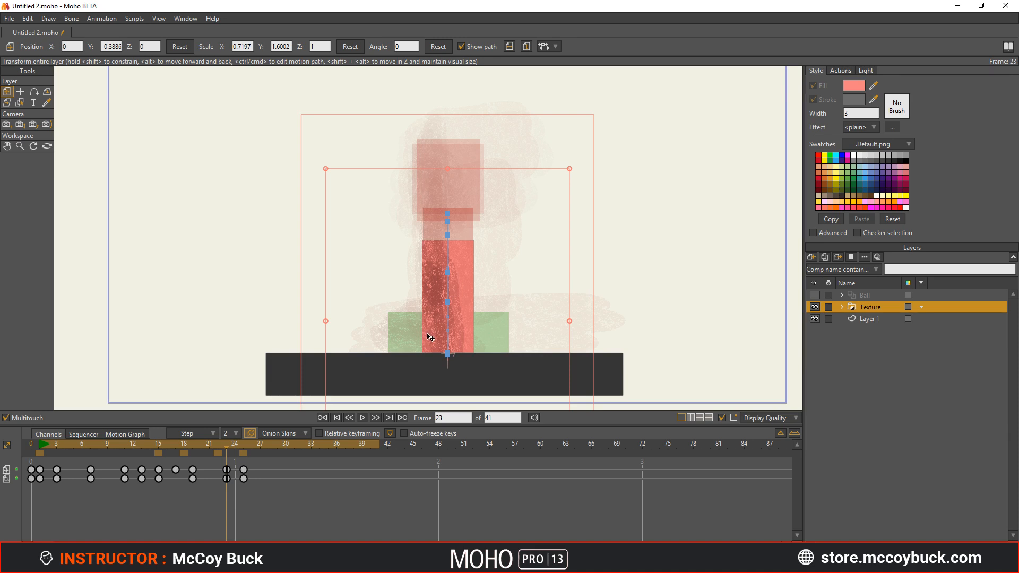
pyautogui.press('space')
pyautogui.press('space')
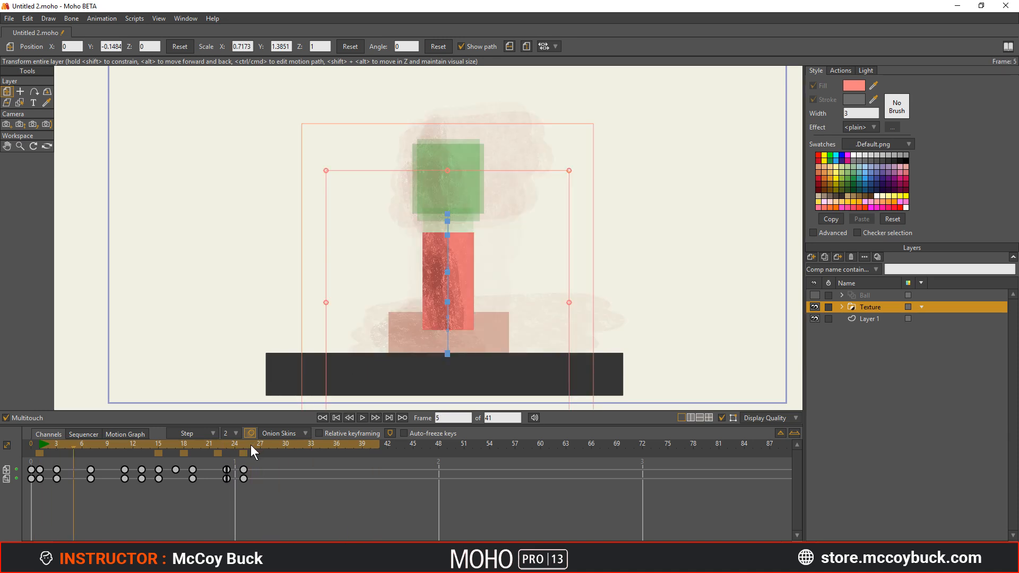
# - Set the animation's end frame to 25 and play the shortened loop
pyautogui.keyDown('alt'); pyautogui.rightClick(243, 444); pyautogui.keyUp('alt')
pyautogui.press('space')
pyautogui.press('space')
# - Set the default interpolation and the Texture group's frame 23 keyframes to Smooth, and preview the animation
pyautogui.moveTo(232, 492); pyautogui.dragTo(222, 464)
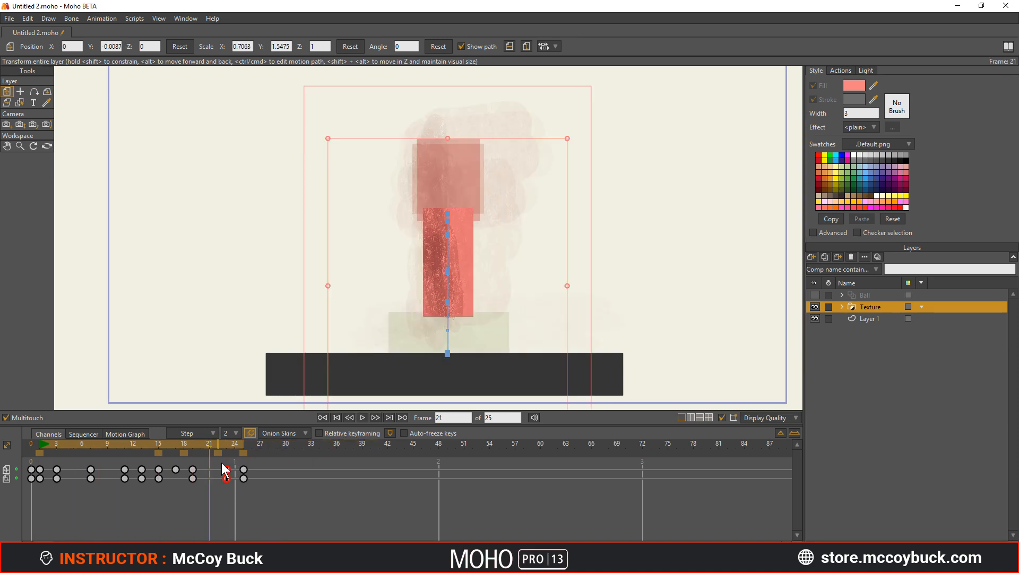
pyautogui.click(207, 435)
pyautogui.click(213, 448)
pyautogui.rightClick(227, 478)
pyautogui.click(269, 396)
pyautogui.click(142, 521)
pyautogui.press('space')
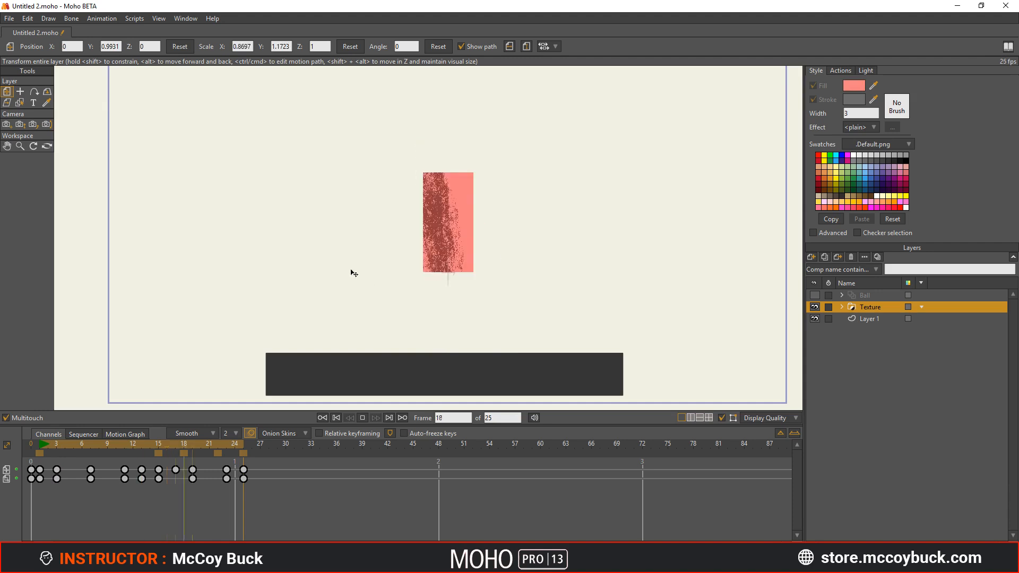
# - Play the bounce from frame 1, stop at frame 15, and render that frame to inspect the texture
pyautogui.click(40, 444)
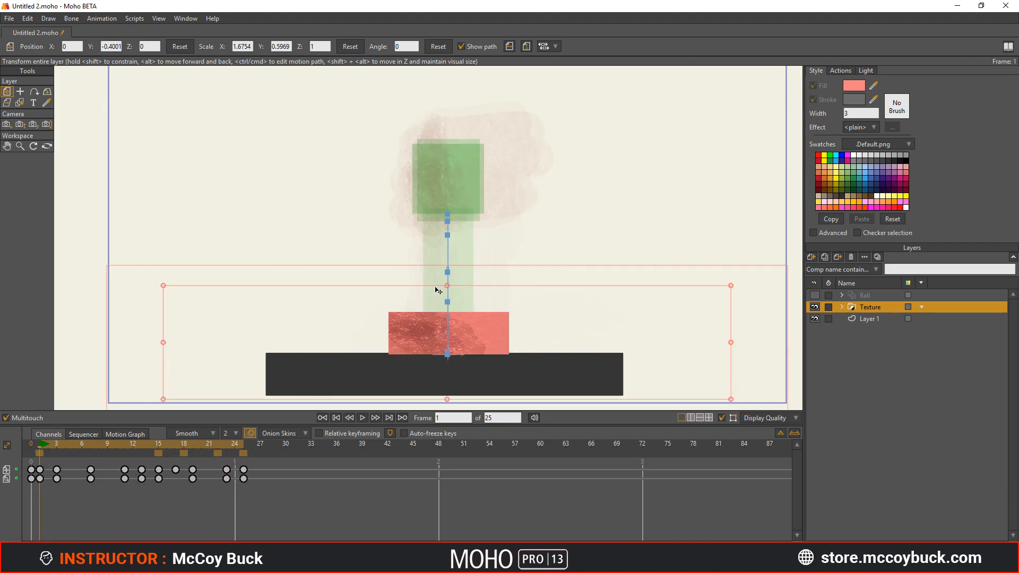
pyautogui.scroll(2, 438, 291)
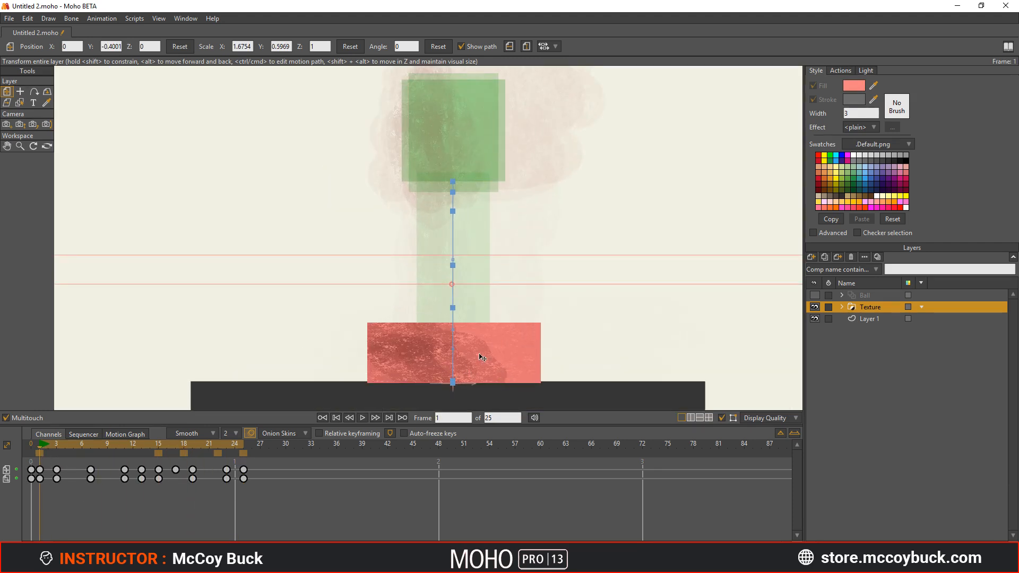
pyautogui.scroll(-1, 482, 354)
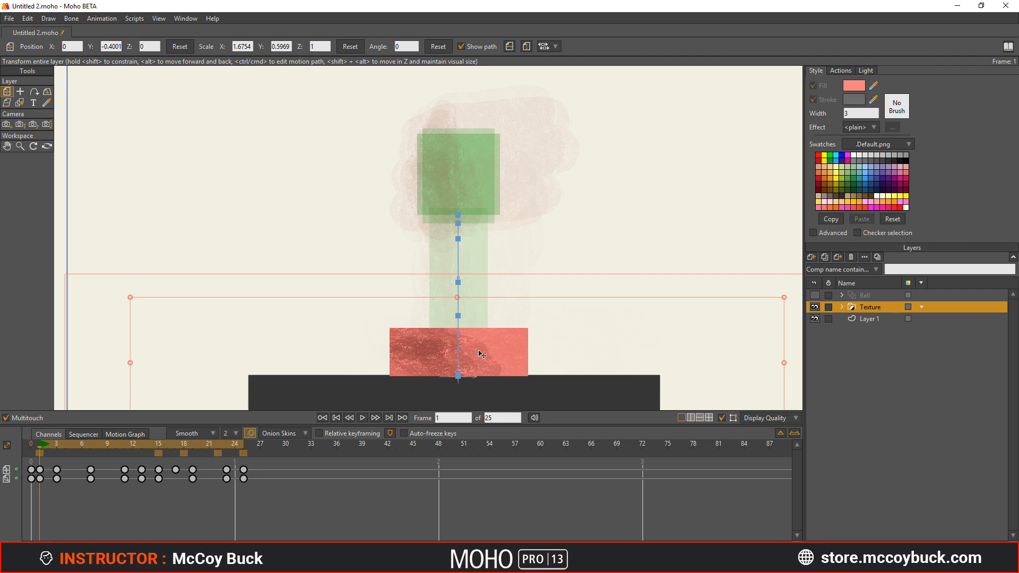
pyautogui.click(361, 418)
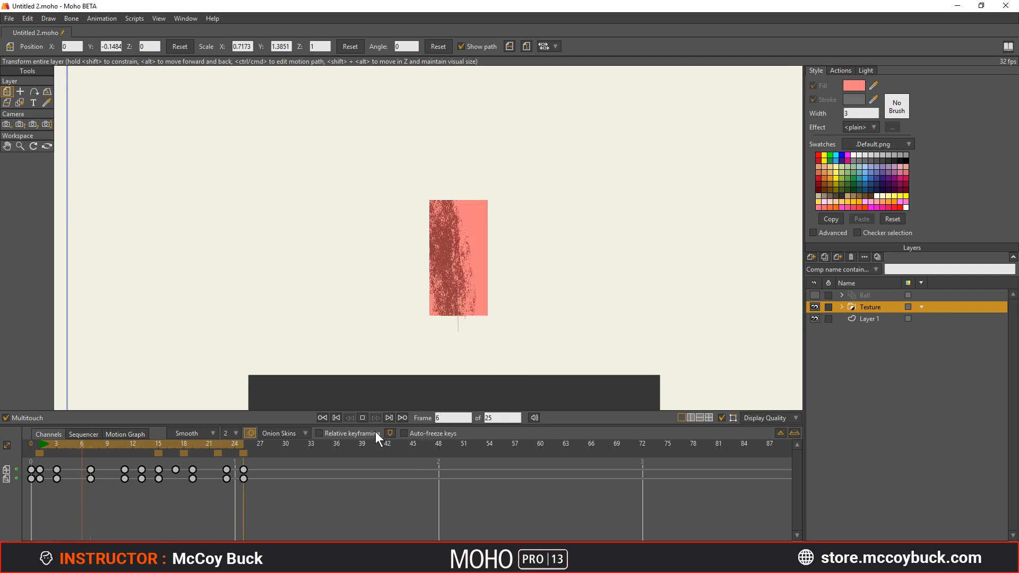
pyautogui.click(366, 419)
pyautogui.hotkey('ctrl', 'r')
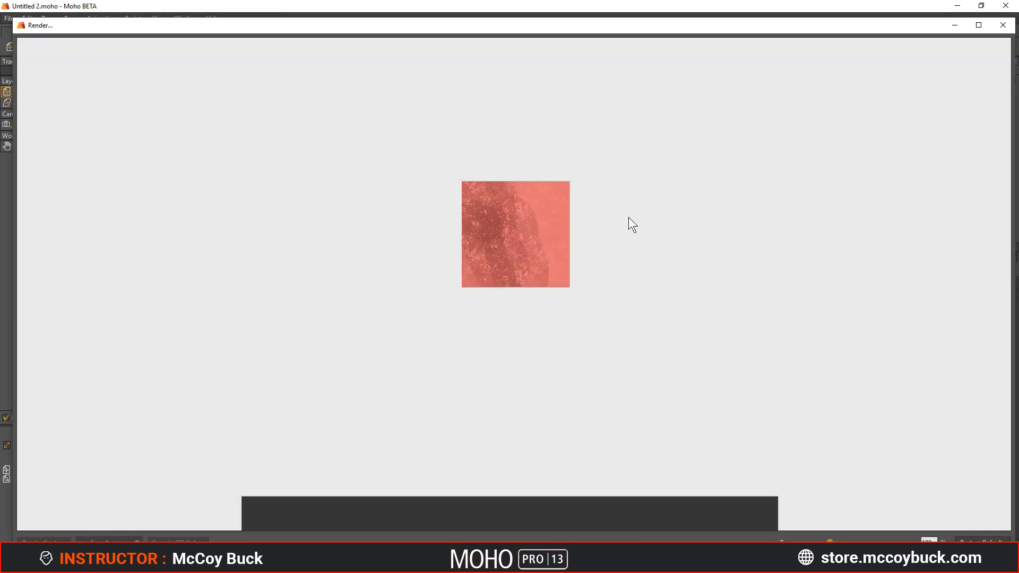
pyautogui.click(1003, 25)
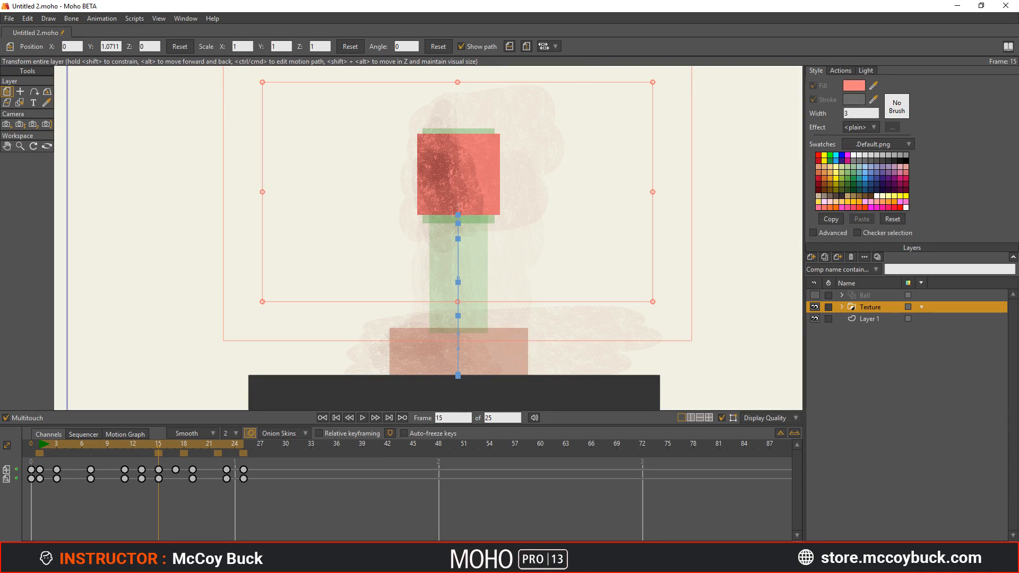
pyautogui.moveTo(1018, 33)
pyautogui.mouseDown()
pyautogui.moveTo(1008, 246)
pyautogui.moveTo(663, 286)
pyautogui.moveTo(1014, 295)
pyautogui.mouseUp()
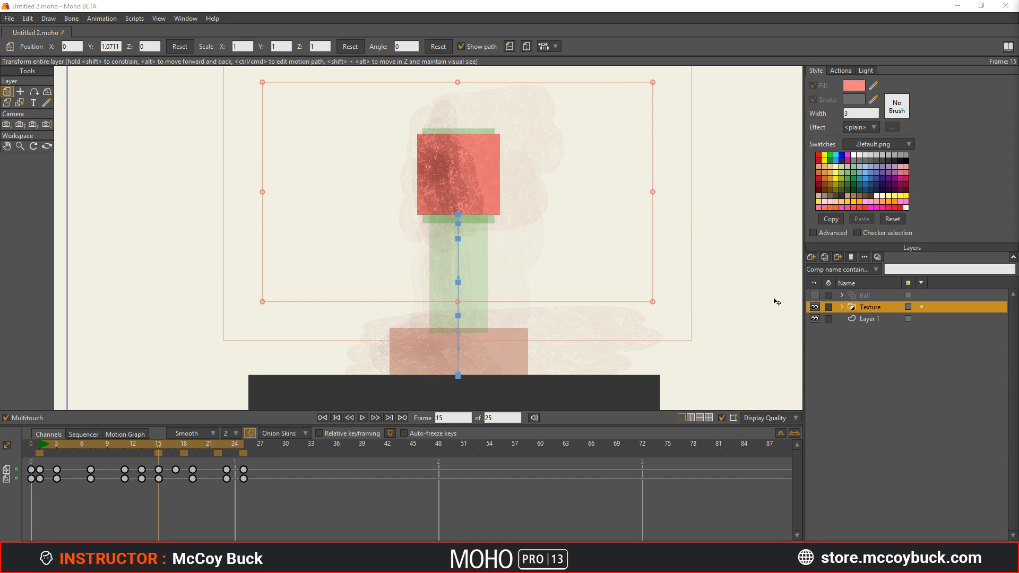
# - Set the brush's blending mode to Multiply on the Texture image layer, render frame 15 to check it, and collapse the Texture group
pyautogui.click(841, 306)
pyautogui.click(865, 317)
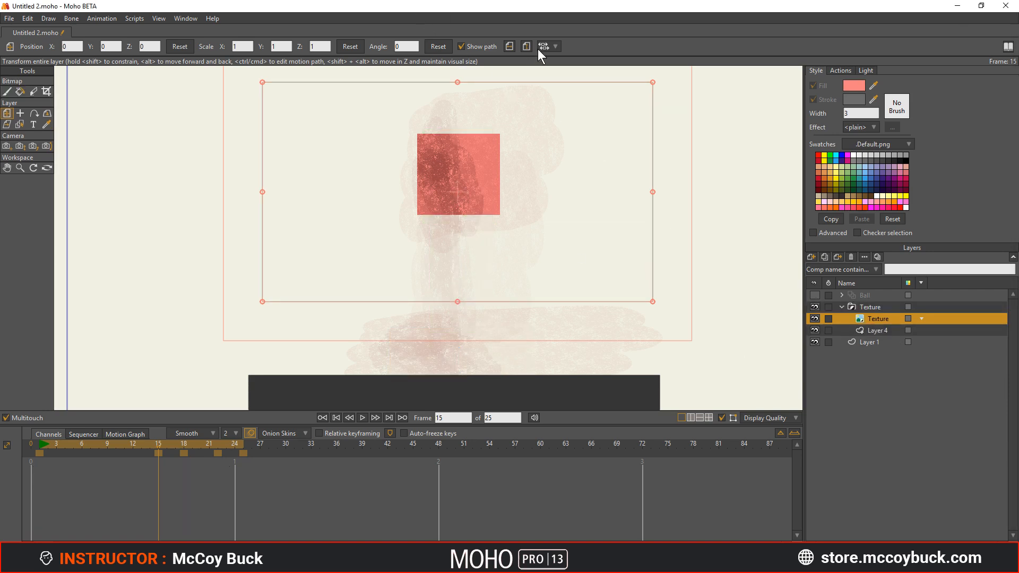
pyautogui.click(6, 92)
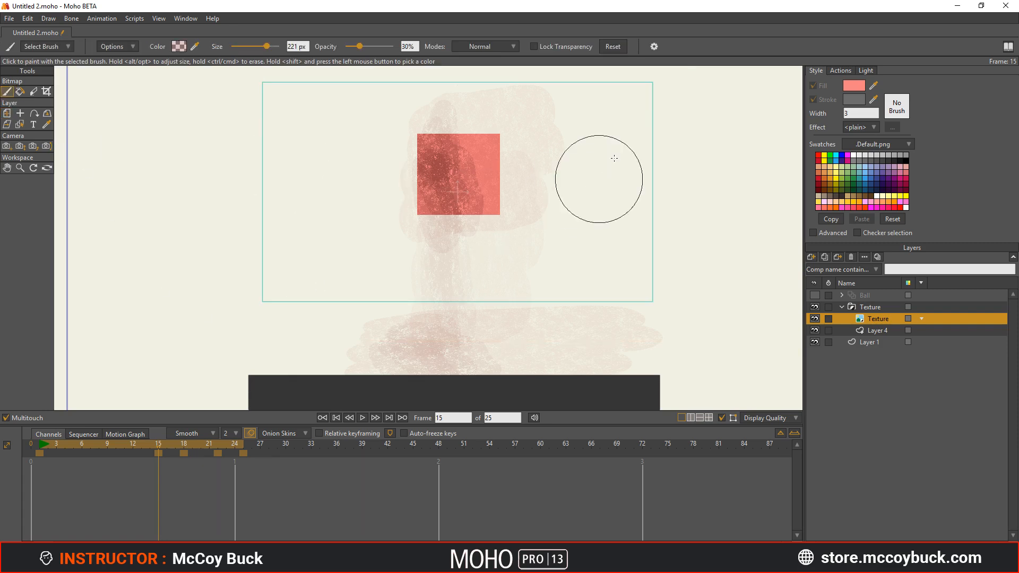
pyautogui.click(510, 47)
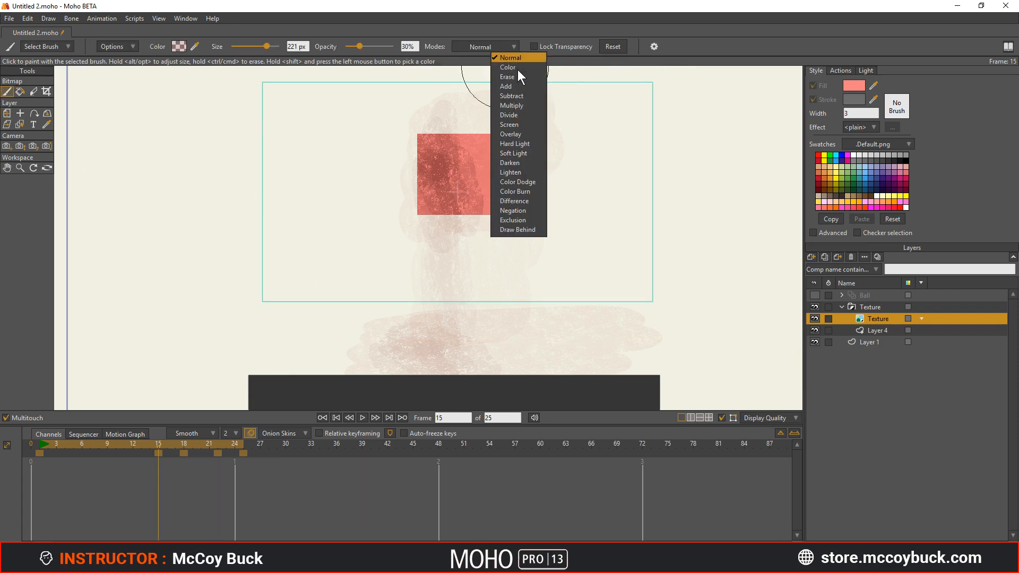
pyautogui.click(523, 106)
pyautogui.hotkey('ctrl', 'r')
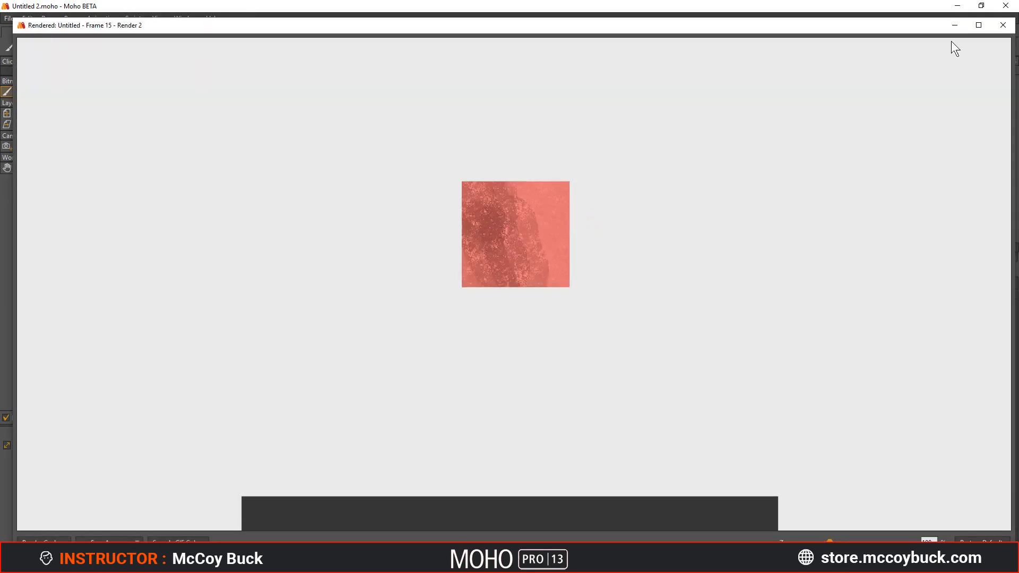
pyautogui.click(1003, 25)
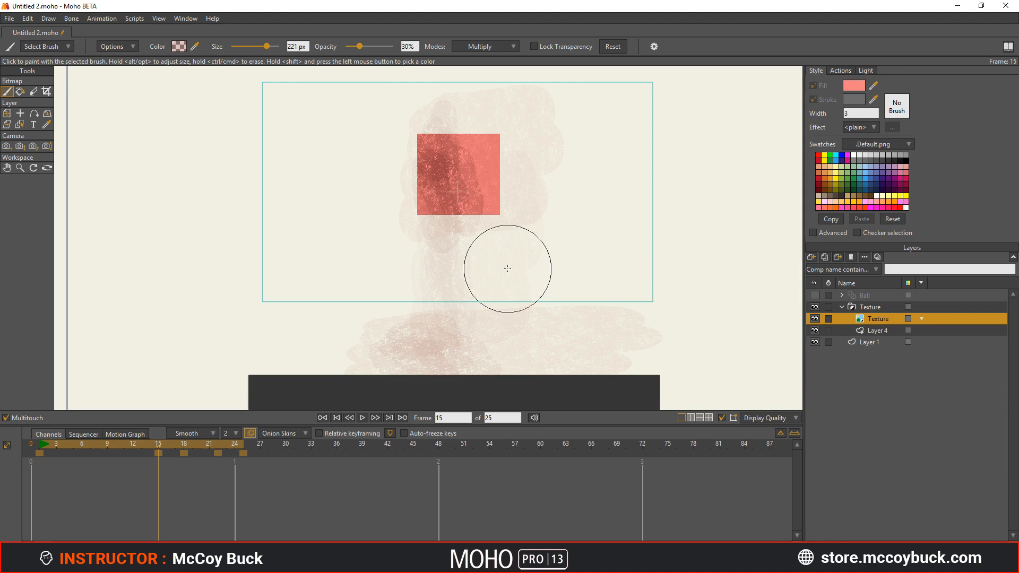
pyautogui.click(857, 307)
pyautogui.click(840, 307)
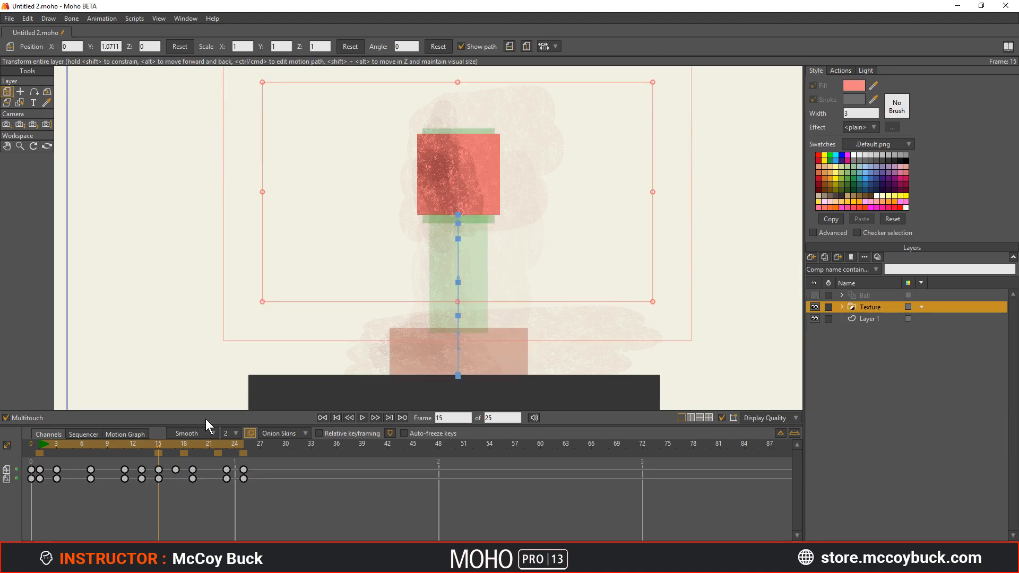
# - Scrub through the Texture group's early frames and play the bounce to review its timing
pyautogui.moveTo(73, 444); pyautogui.dragTo(62, 476)
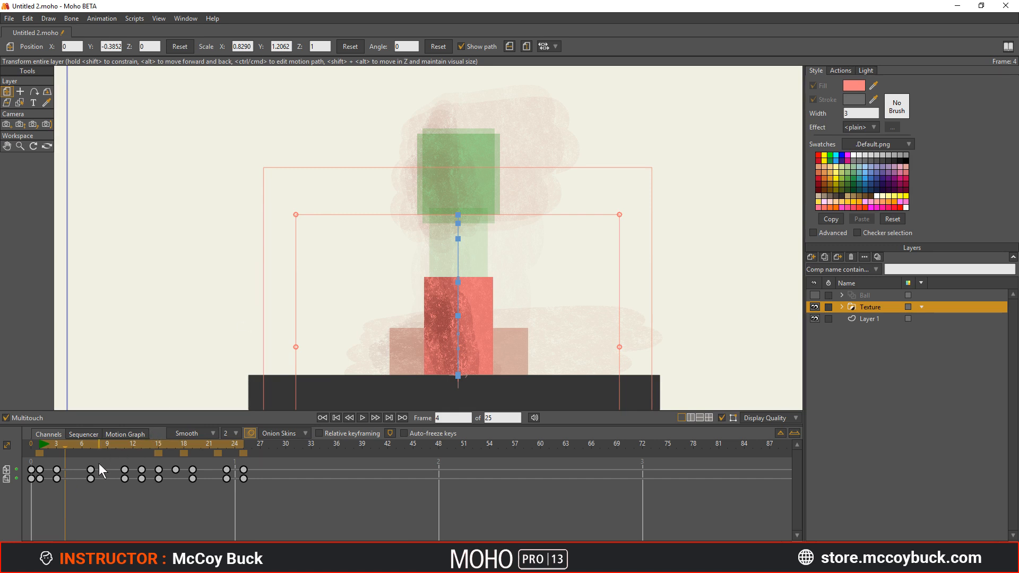
pyautogui.moveTo(44, 444); pyautogui.dragTo(41, 467)
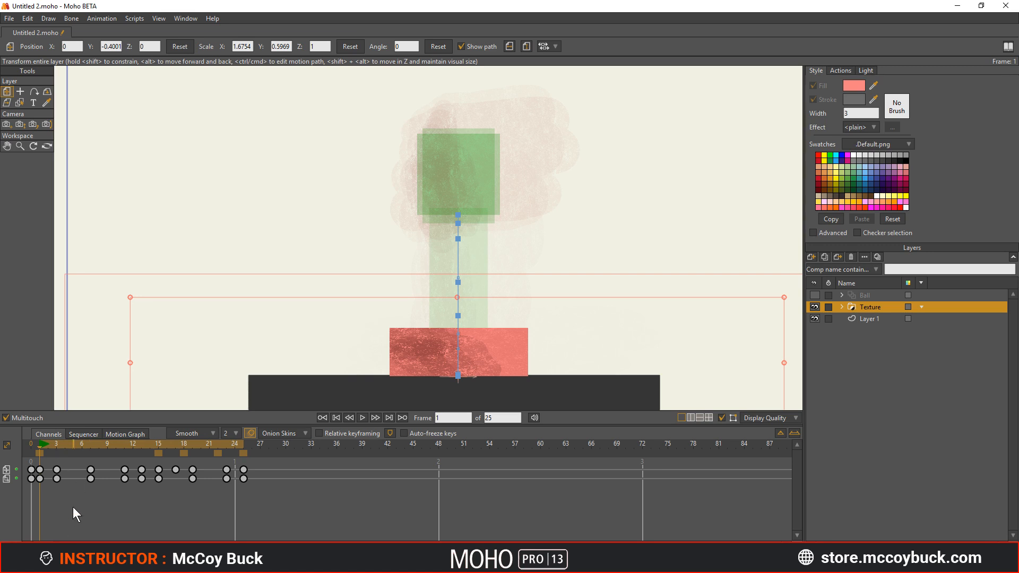
pyautogui.moveTo(103, 446)
pyautogui.mouseDown()
pyautogui.moveTo(192, 454)
pyautogui.moveTo(94, 456)
pyautogui.moveTo(107, 451)
pyautogui.mouseUp()
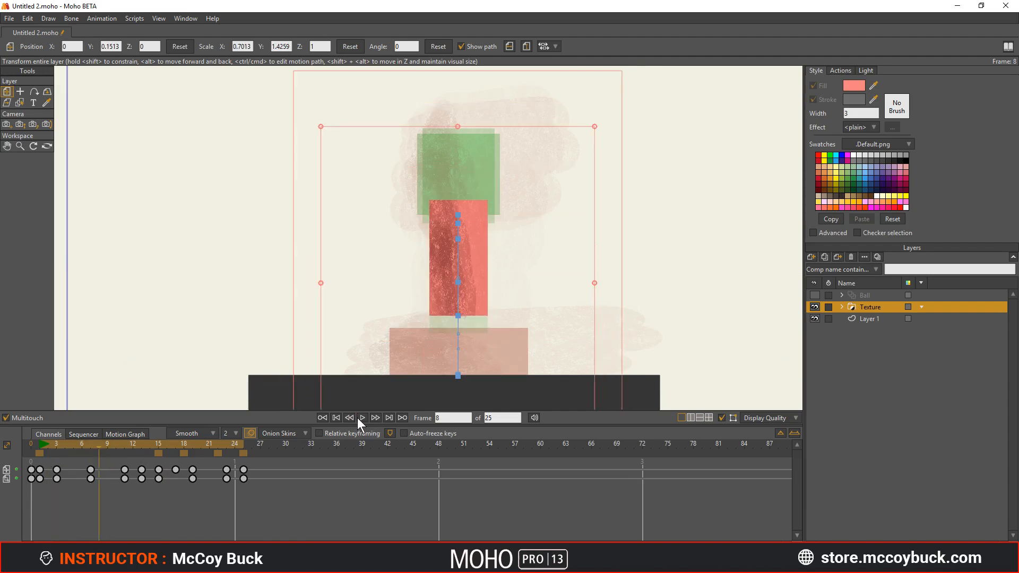
pyautogui.click(361, 417)
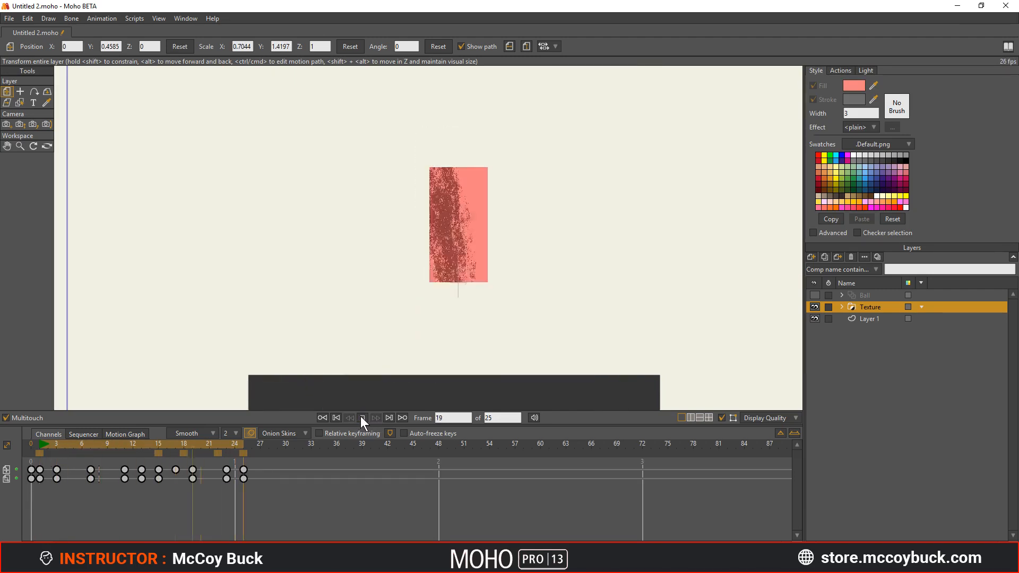
pyautogui.click(361, 417)
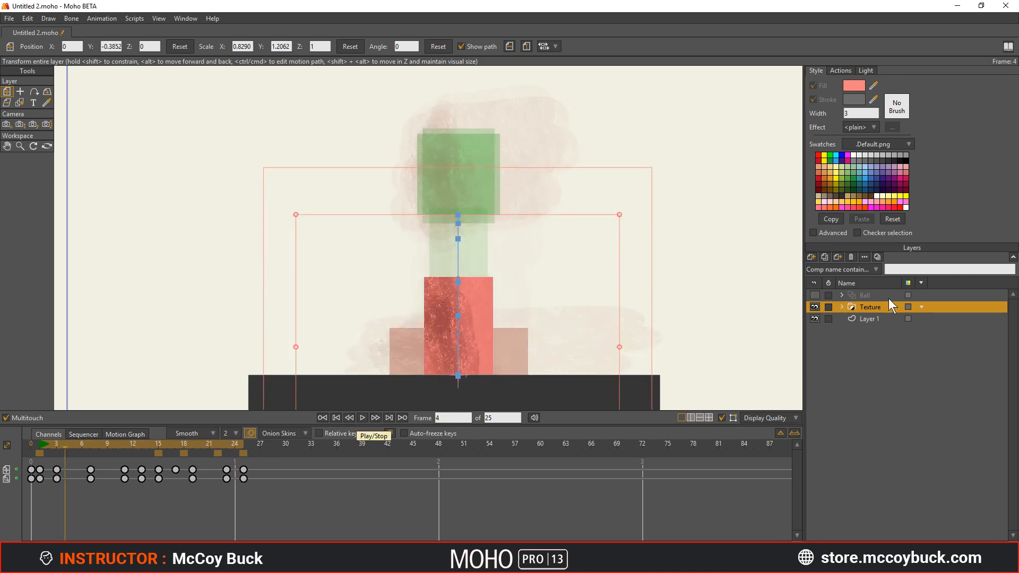
# - Hide the Texture group, show the Ball group, and play the ball's bounce animation
pyautogui.click(811, 307)
pyautogui.click(813, 295)
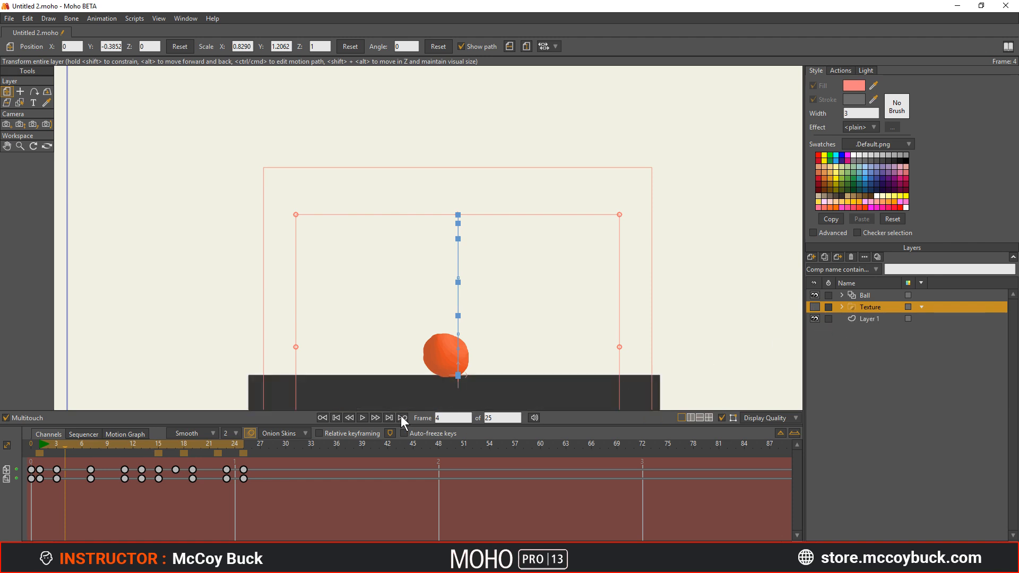
pyautogui.click(362, 417)
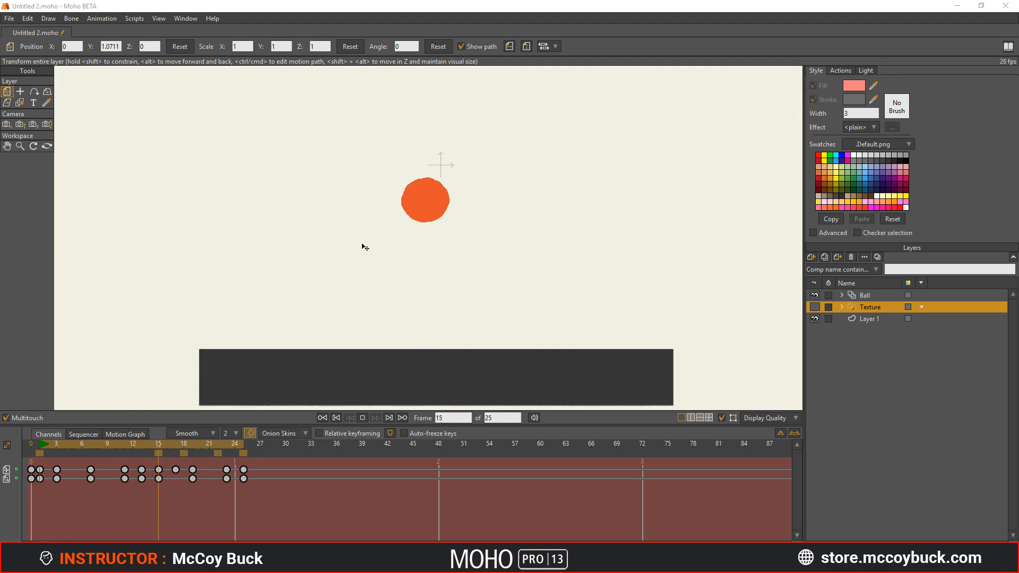
# - Open the recent file BillionDollarStrut.moho without locating its missing image, and suppress further missing-file prompts for the document
pyautogui.click(9, 18)
pyautogui.moveTo(55, 71)
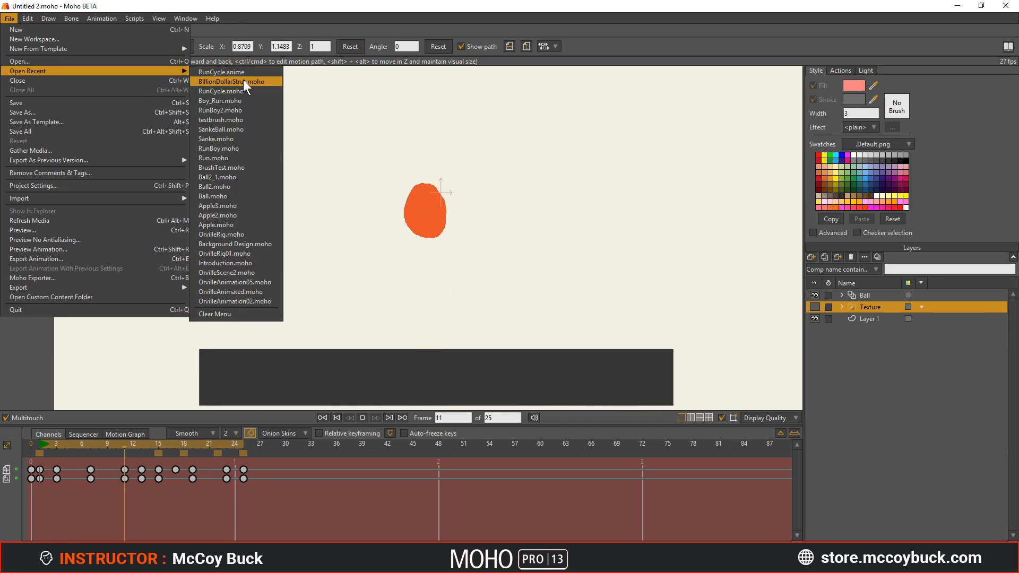
pyautogui.click(243, 79)
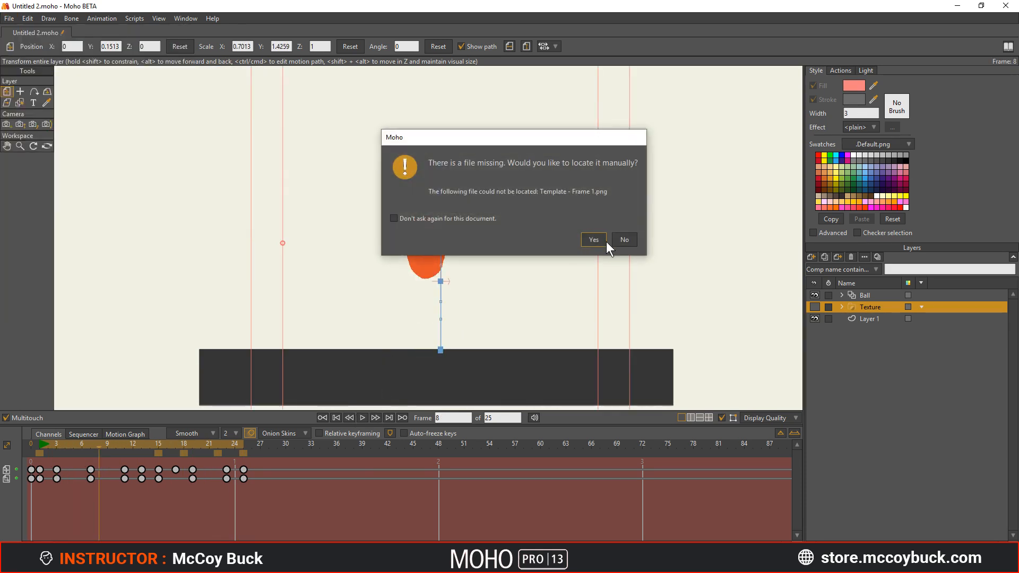
pyautogui.click(624, 239)
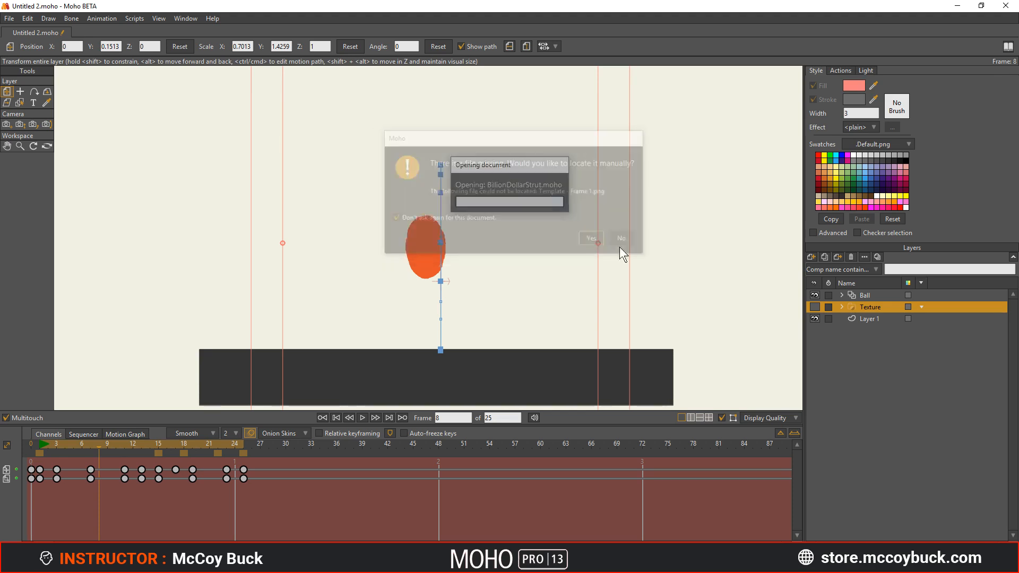
# - Play the boy's strut animation to view it, and open the Boy layer's Run_Animation action
pyautogui.click(362, 417)
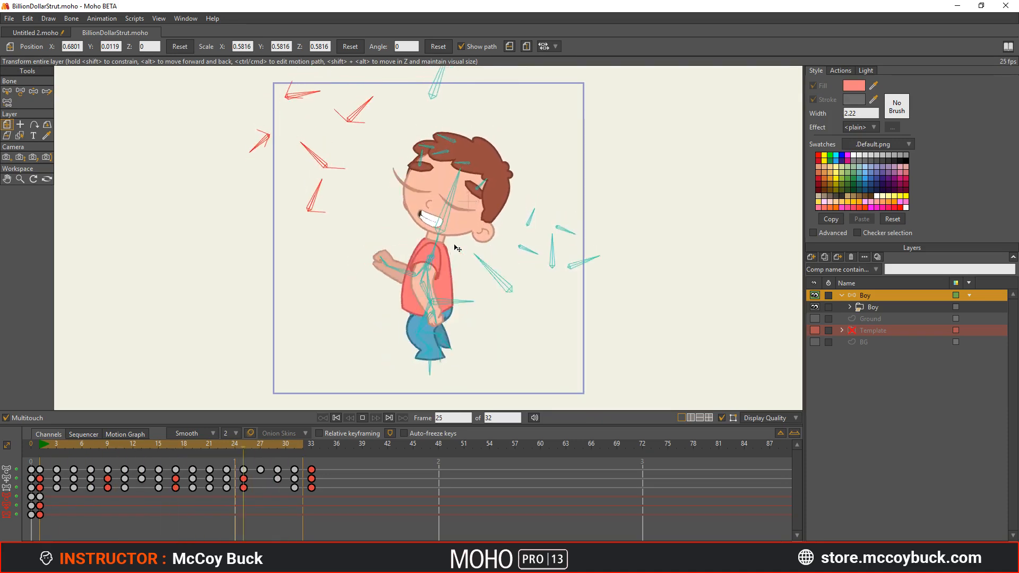
pyautogui.click(848, 70)
pyautogui.scroll(-10, 877, 202)
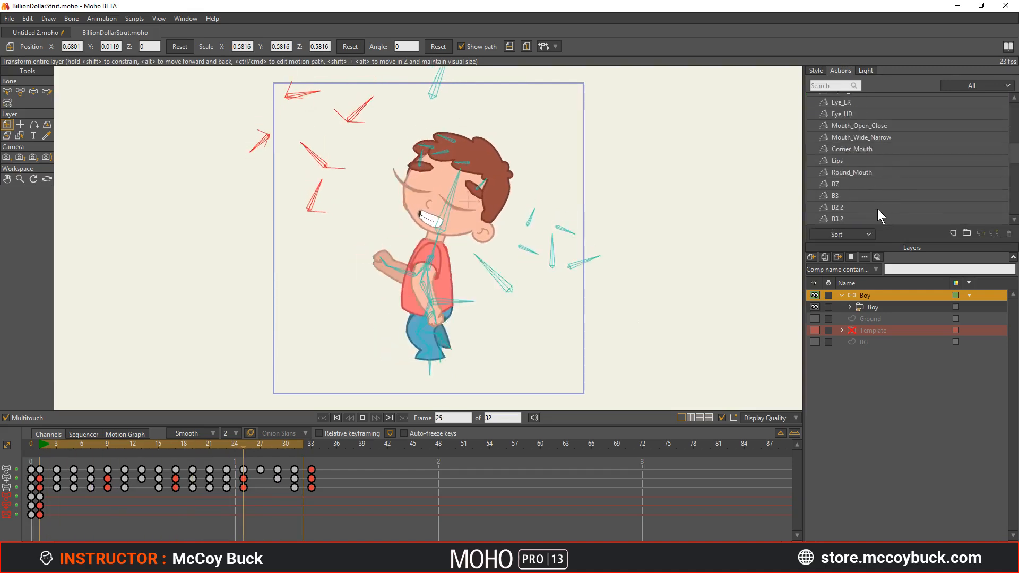
pyautogui.click(861, 196)
pyautogui.doubleClick(861, 196)
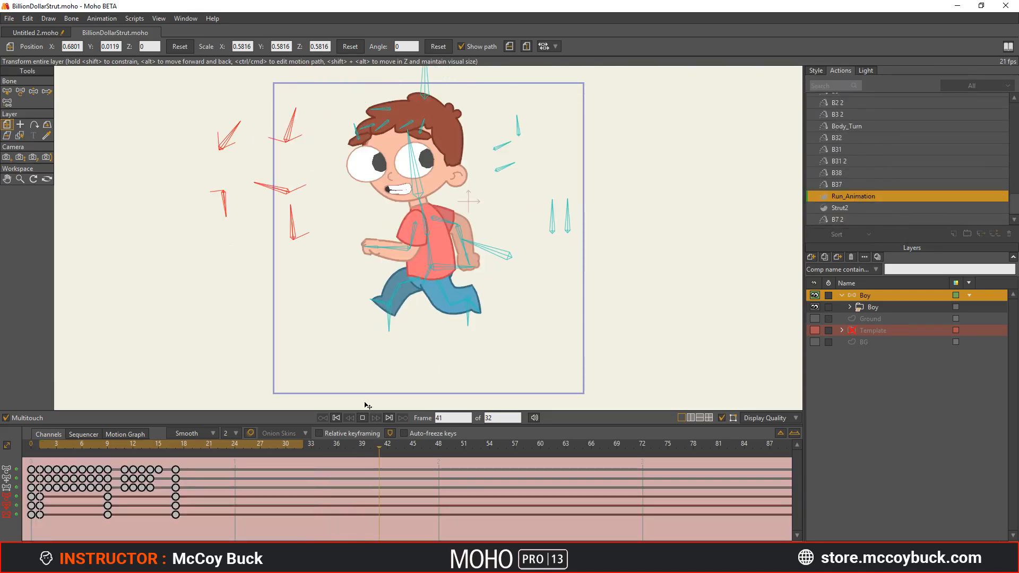
# - Set the playback end to frame 17 for the Run_Animation action and review the boy's looping run cycle
pyautogui.click(362, 418)
pyautogui.click(362, 418)
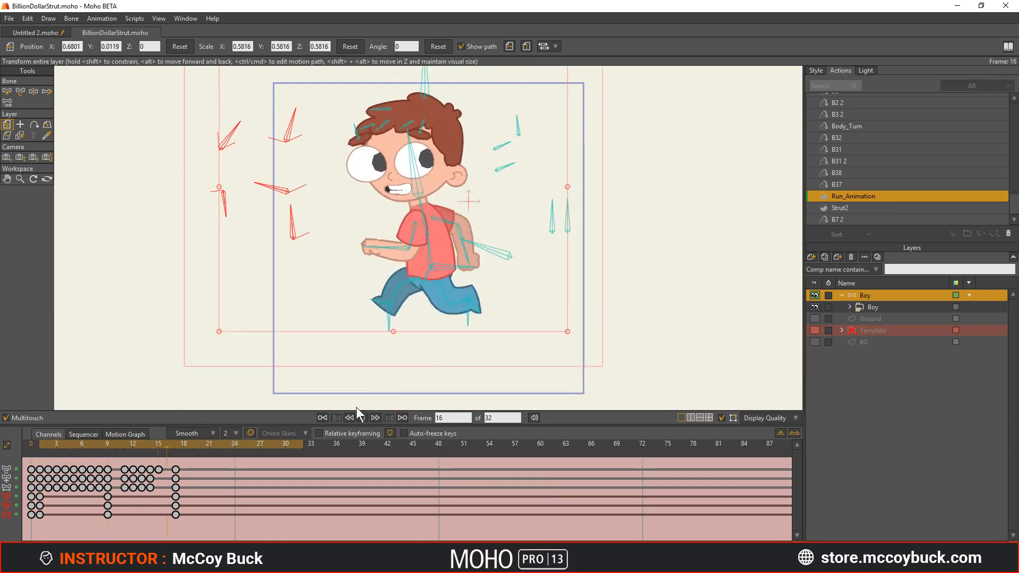
pyautogui.scroll(5, 422, 292)
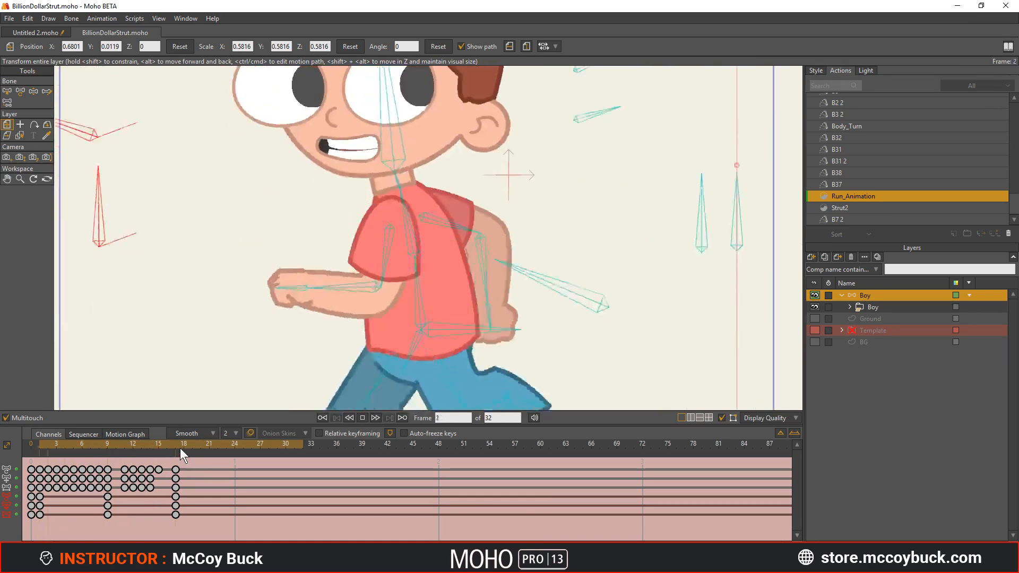
pyautogui.keyDown('alt'); pyautogui.click(179, 446); pyautogui.keyUp('alt')
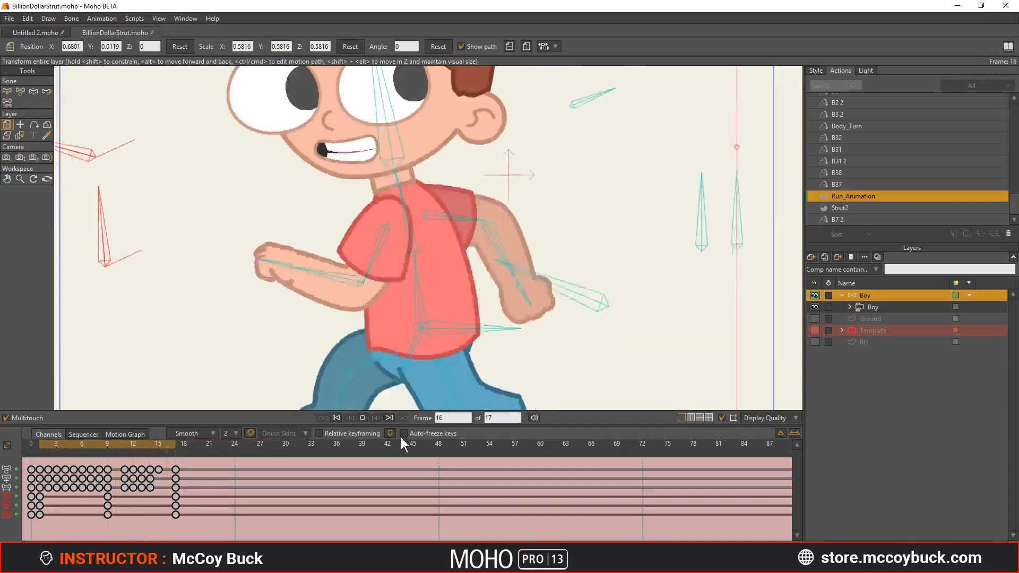
pyautogui.scroll(-5, 429, 317)
pyautogui.scroll(-2, 459, 289)
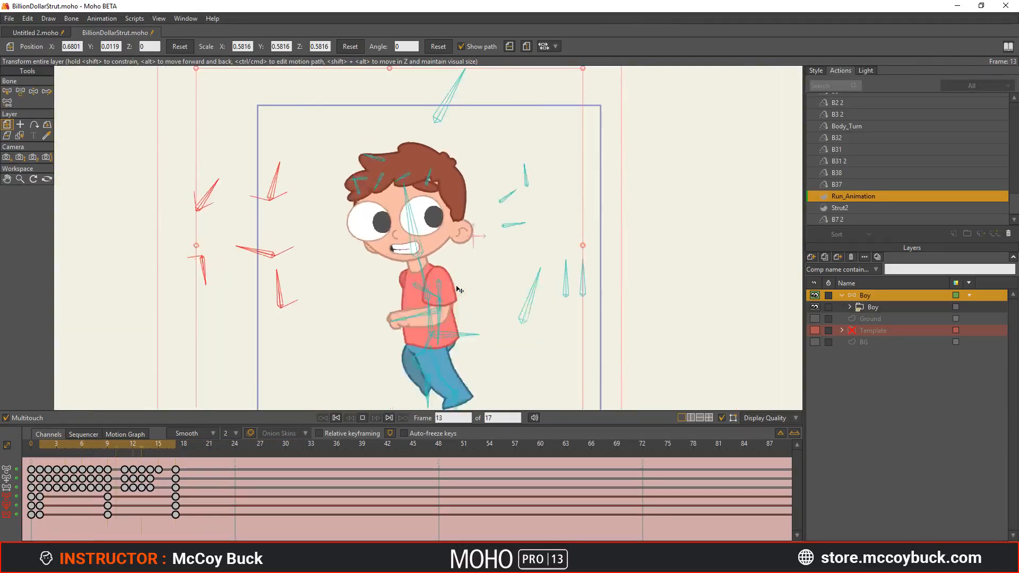